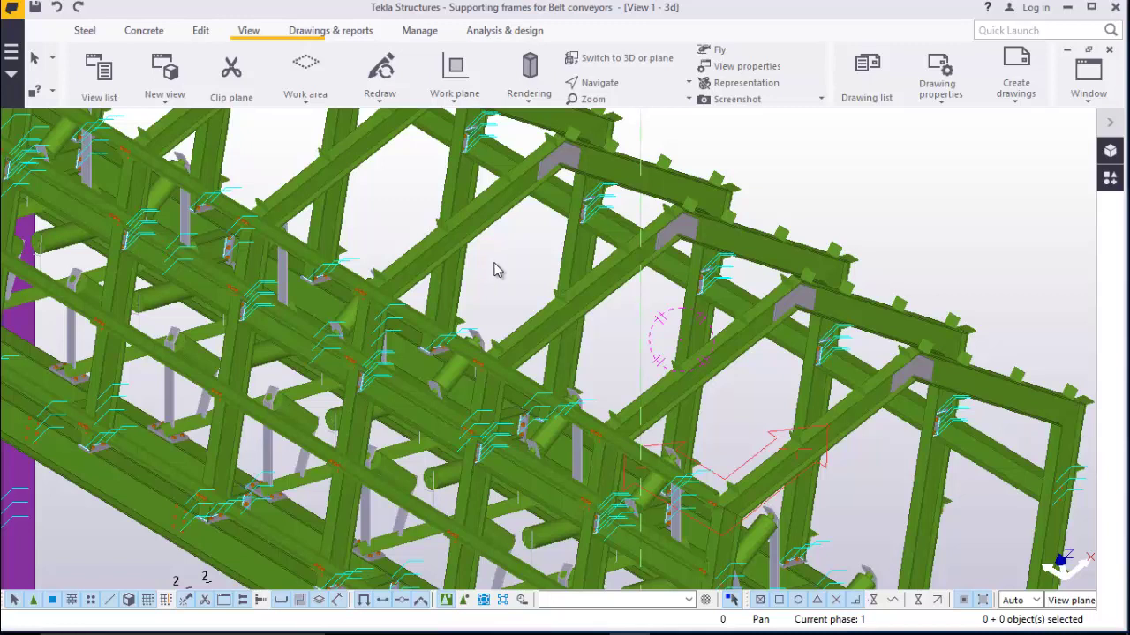
Examine the cleats on the sloping rafters of the end frames in the 3D view
left_click(632, 86)
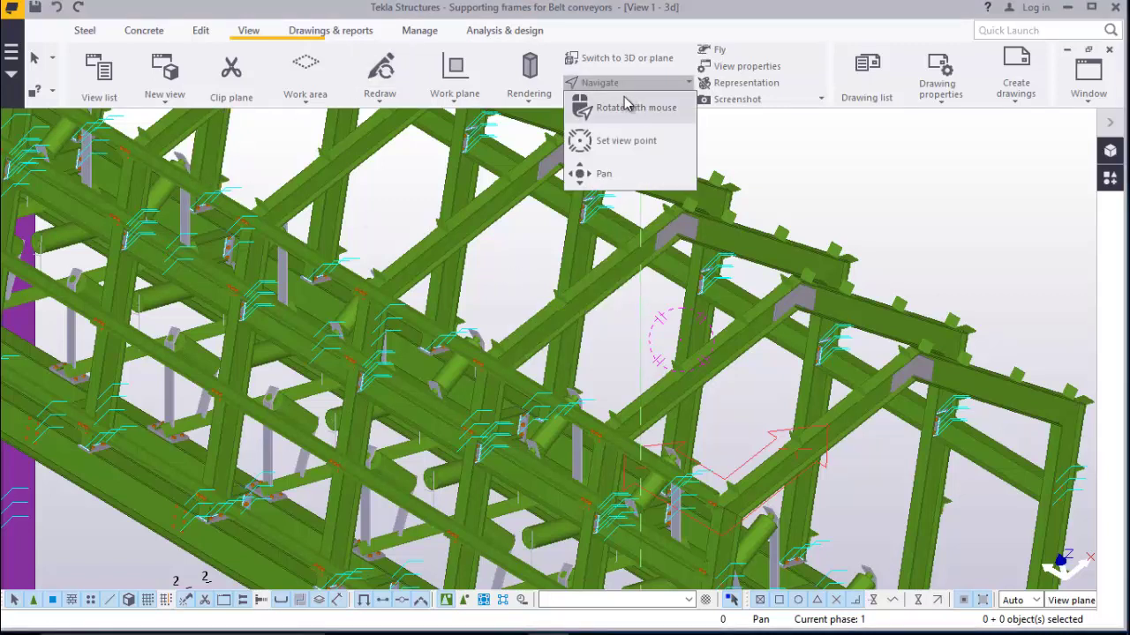
left_click(622, 110)
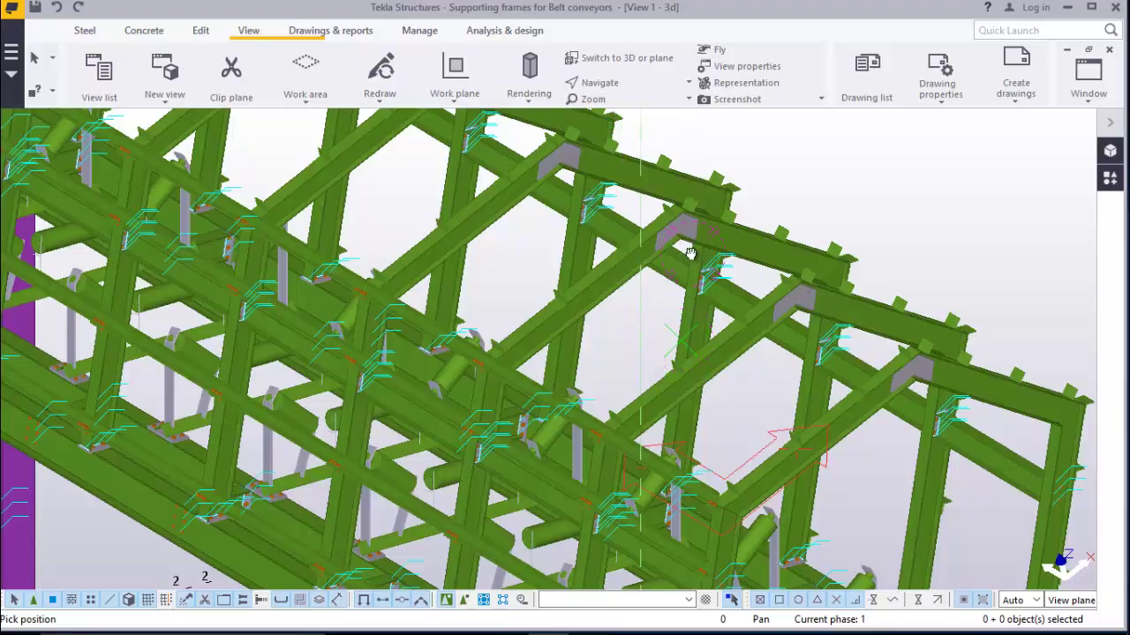
left_click_drag(690, 253, 741, 280)
scroll(641, 353, "up", 5)
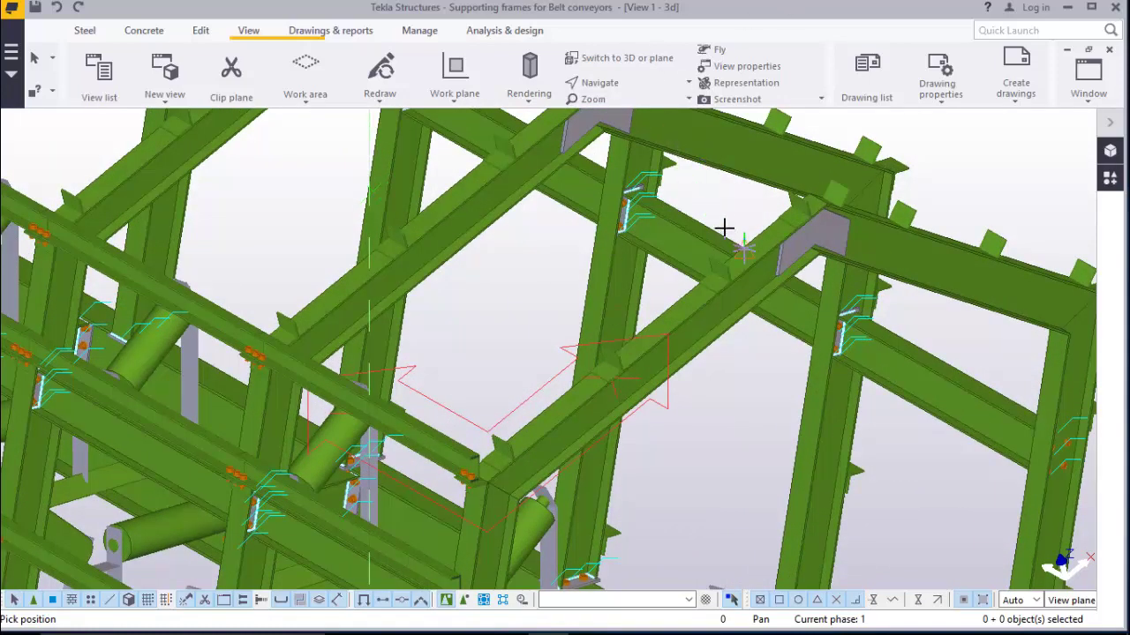
right_click(686, 189)
left_click(737, 200)
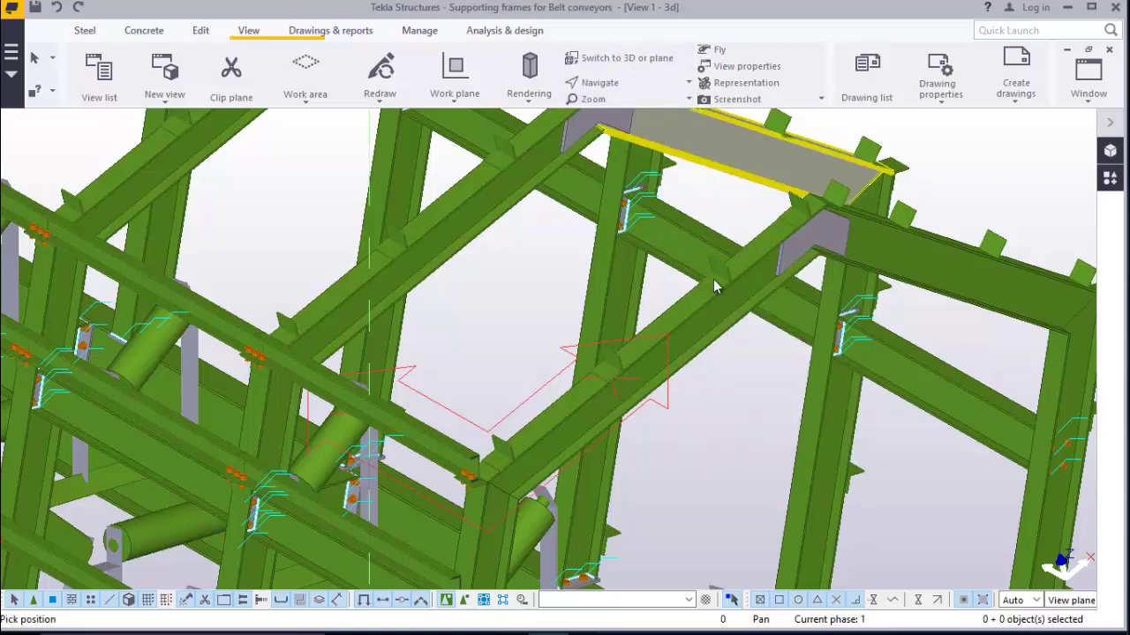
mouse_move(745, 251)
middle_mouse_down("ctrl")
mouse_move(694, 335)
mouse_move(760, 286)
mouse_move(934, 272)
mouse_move(827, 275)
mouse_move(892, 290)
mouse_move(707, 312)
mouse_move(662, 266)
mouse_move(707, 273)
mouse_move(648, 321)
mouse_move(612, 328)
mouse_move(649, 340)
mouse_move(628, 403)
mouse_move(597, 379)
mouse_move(709, 344)
mouse_move(767, 285)
mouse_move(671, 345)
mouse_move(510, 356)
mouse_move(542, 323)
mouse_move(759, 353)
mouse_move(681, 277)
mouse_move(802, 256)
mouse_move(865, 273)
mouse_move(729, 335)
mouse_move(694, 406)
mouse_move(618, 360)
middle_mouse_up("ctrl")
middle_click_drag(573, 325, 606, 305, "ctrl")
right_click(606, 305)
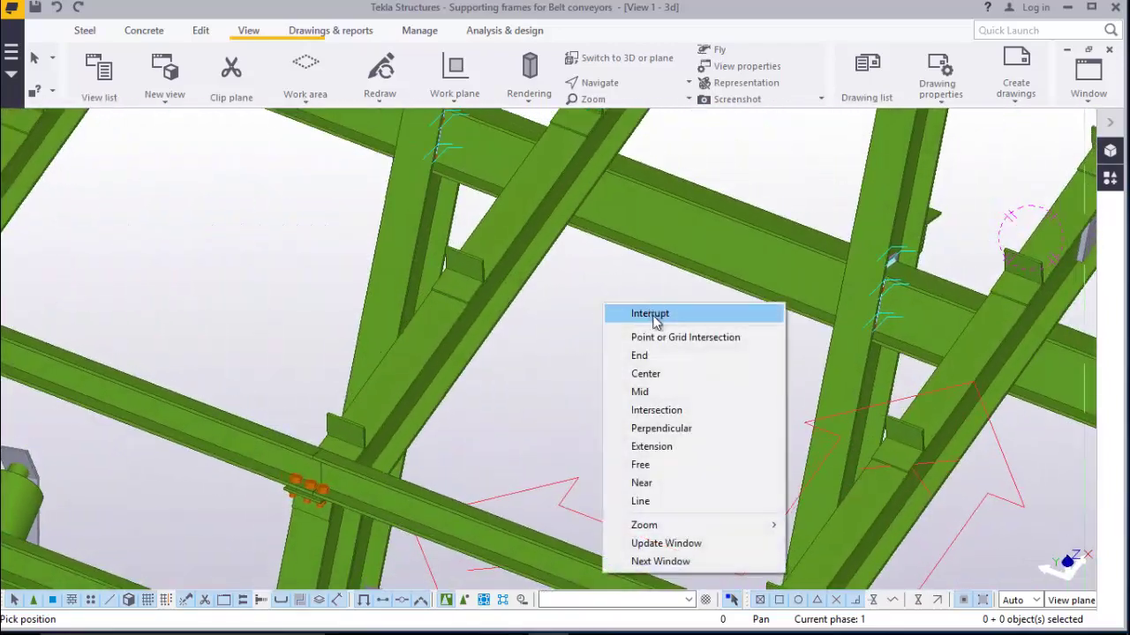
left_click(655, 318)
Start a steel beam at the outer bottom corner of the lowest cleat on the end frame's sloping rafter
left_click(84, 32)
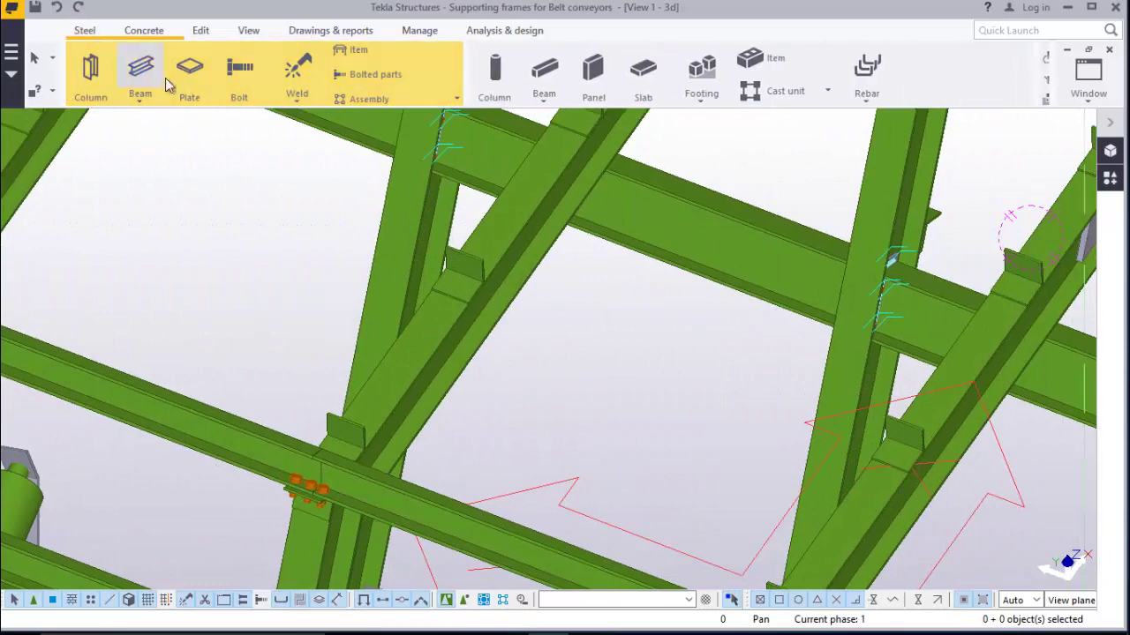
left_click(137, 104)
left_click(157, 127)
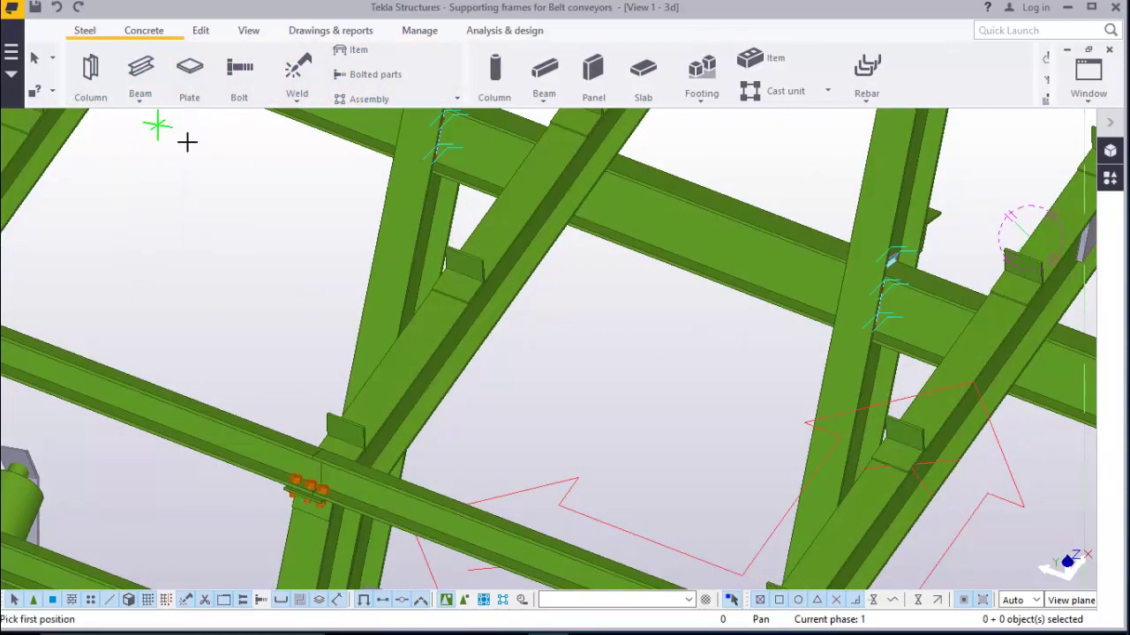
scroll(674, 312, "down", 3)
scroll(679, 469, "up", 3)
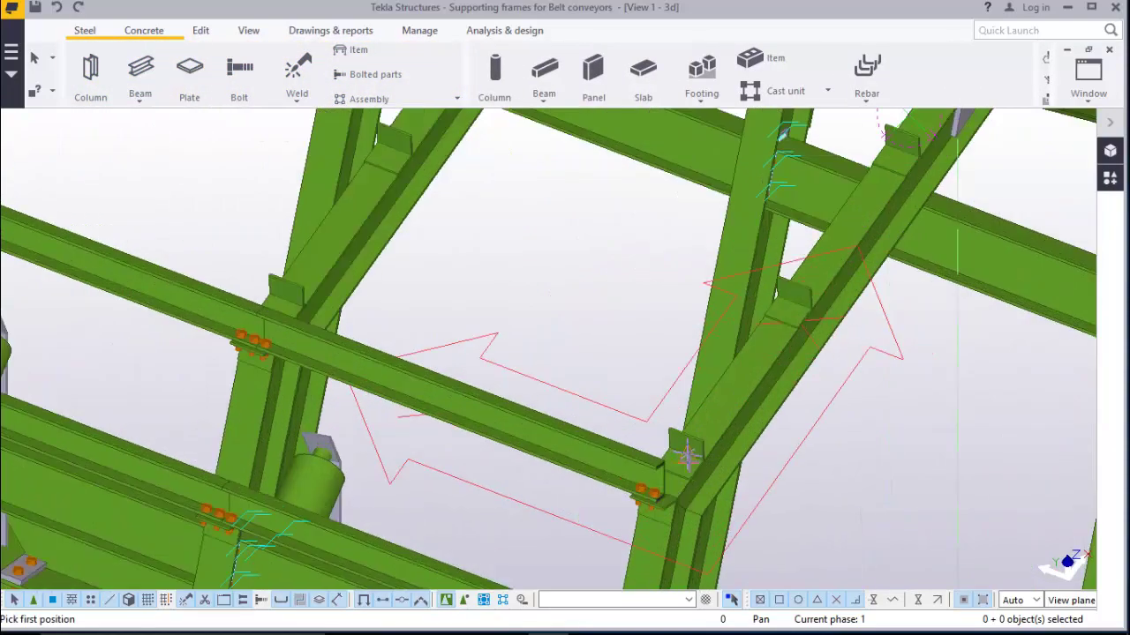
scroll(550, 343, "down", 3)
scroll(550, 320, "up", 3)
scroll(625, 447, "up", 1)
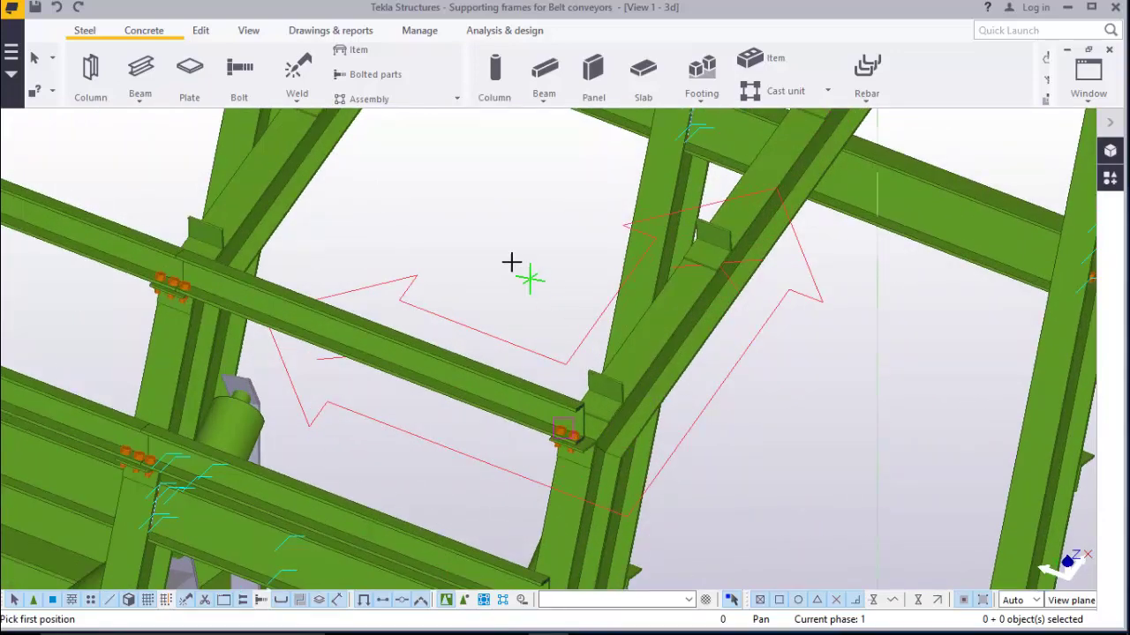
scroll(617, 389, "up", 4)
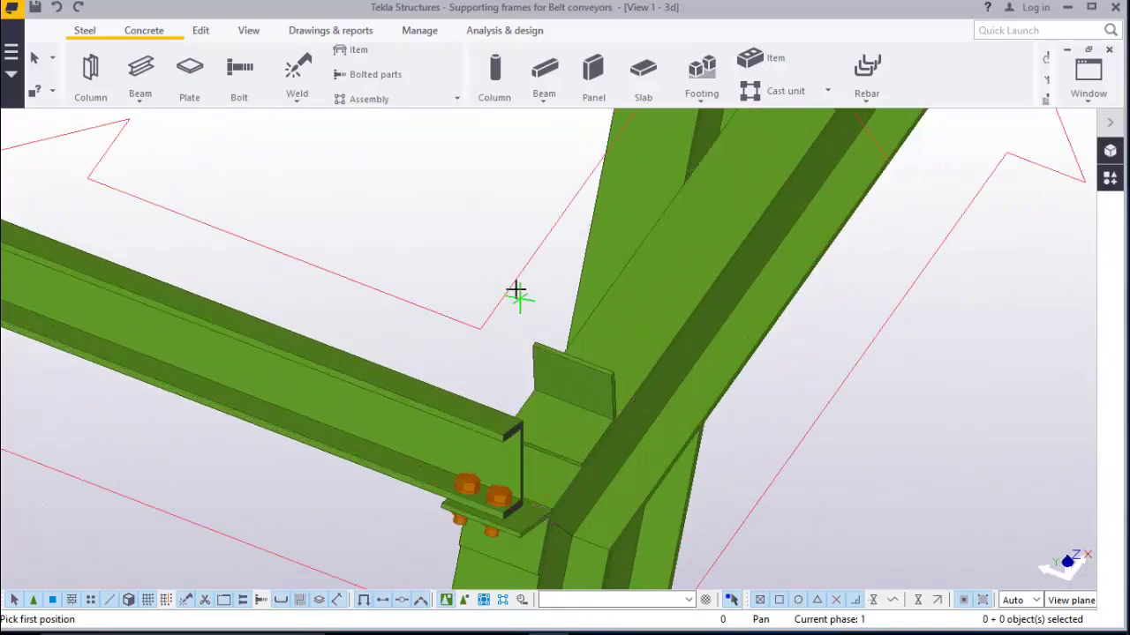
scroll(516, 291, "down", 1)
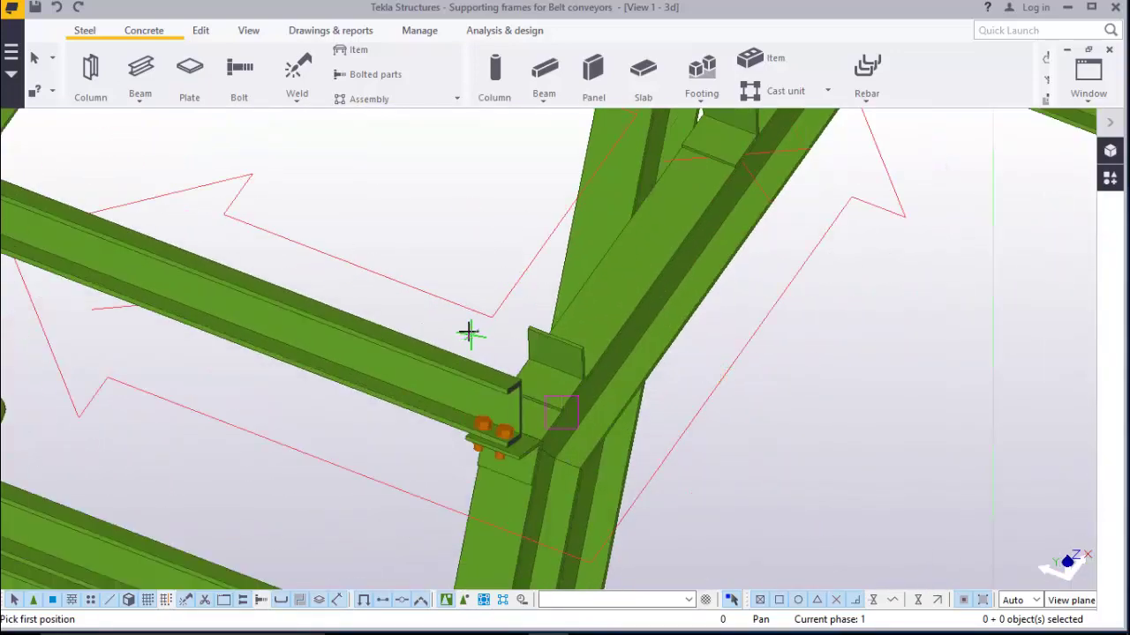
scroll(468, 332, "down", 5)
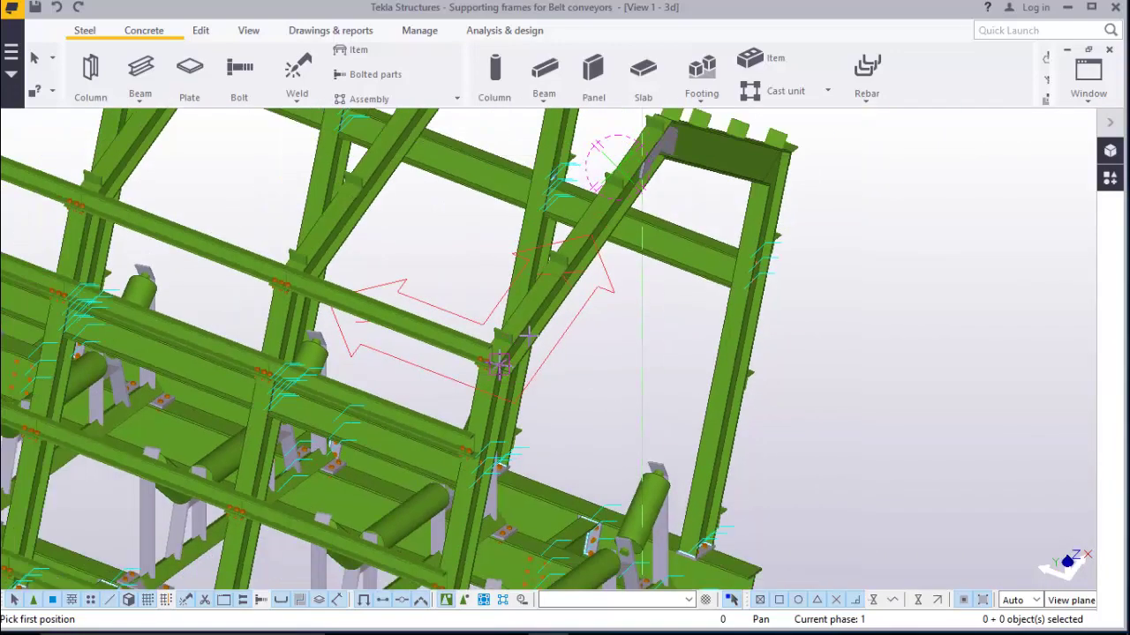
scroll(575, 263, "up", 3)
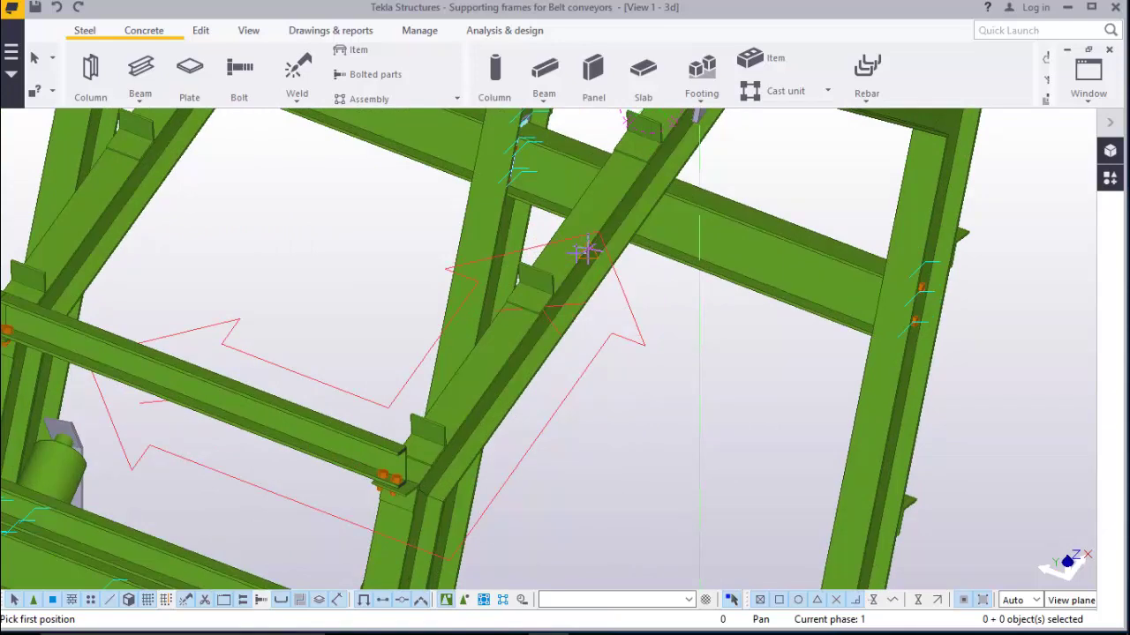
scroll(572, 245, "down", 2)
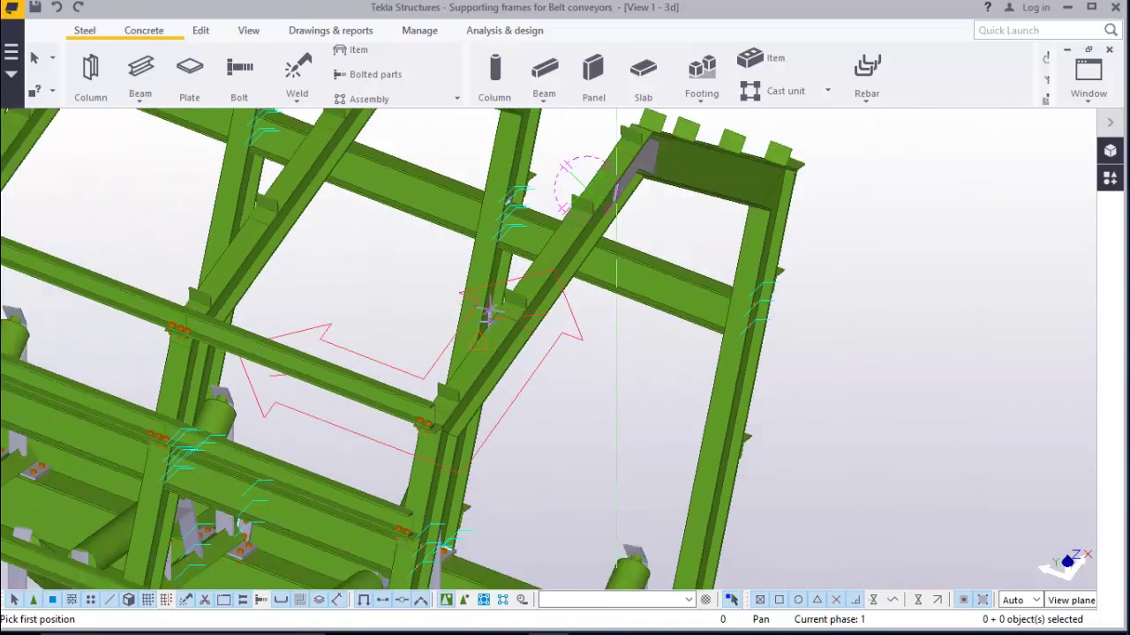
scroll(582, 225, "up", 2)
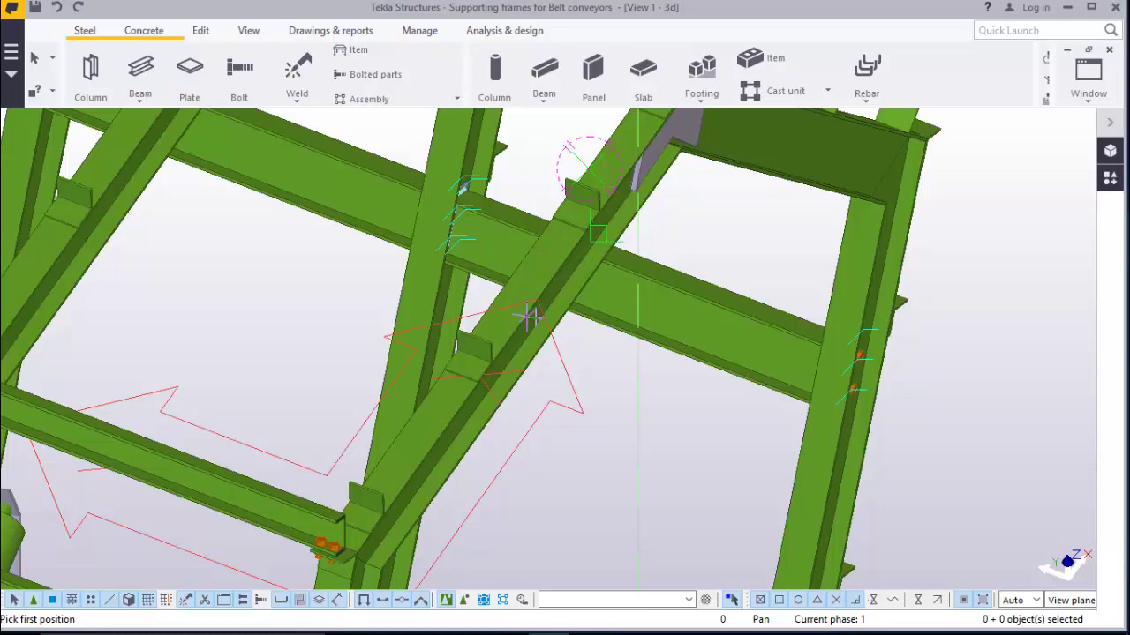
scroll(530, 316, "down", 2)
scroll(525, 318, "up", 1)
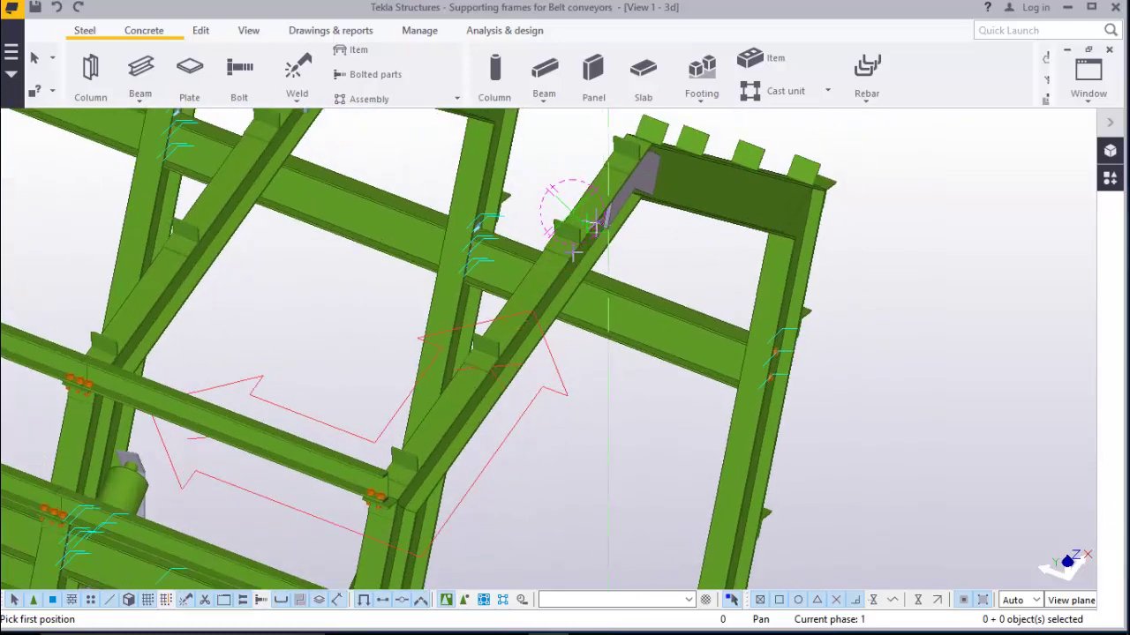
scroll(575, 254, "down", 2)
scroll(406, 468, "up", 4)
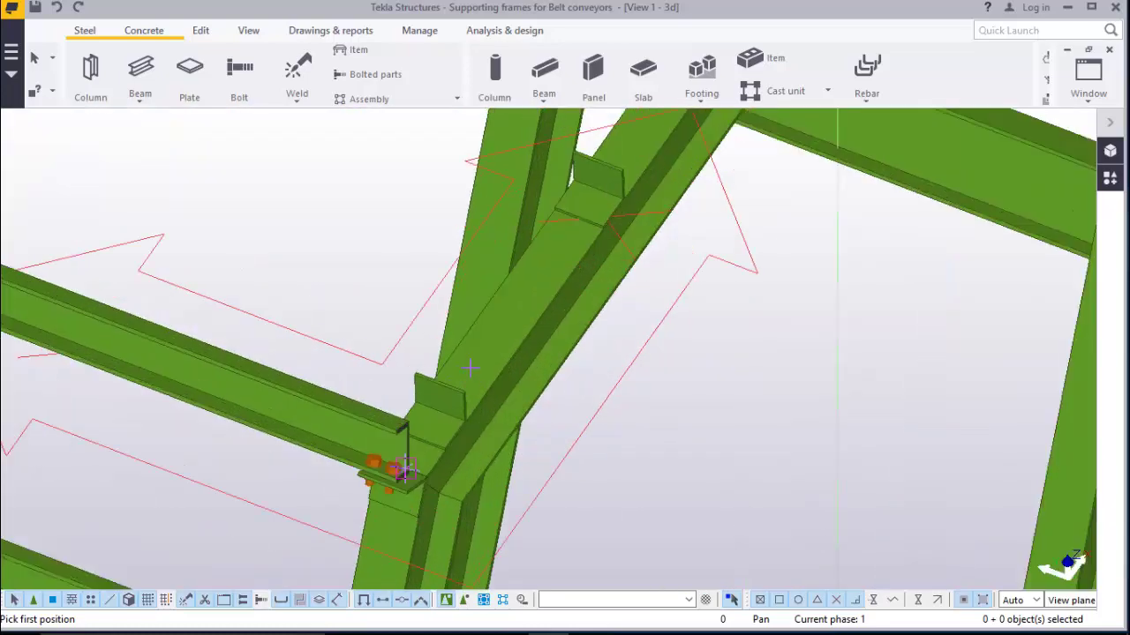
scroll(406, 468, "up", 3)
scroll(472, 474, "up", 2)
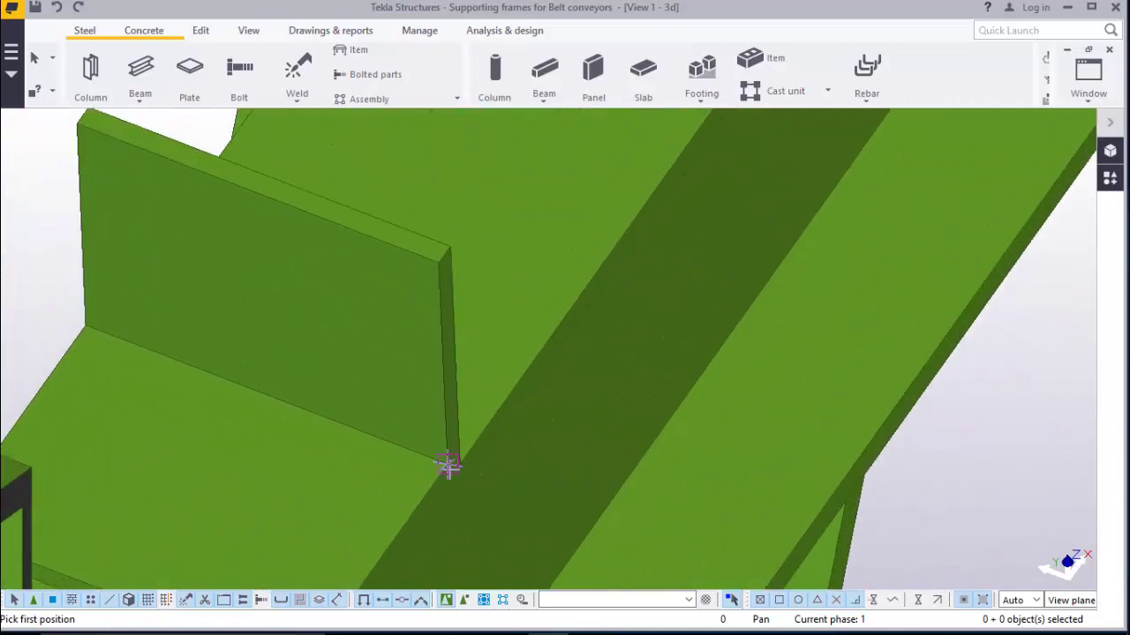
scroll(449, 465, "up", 2)
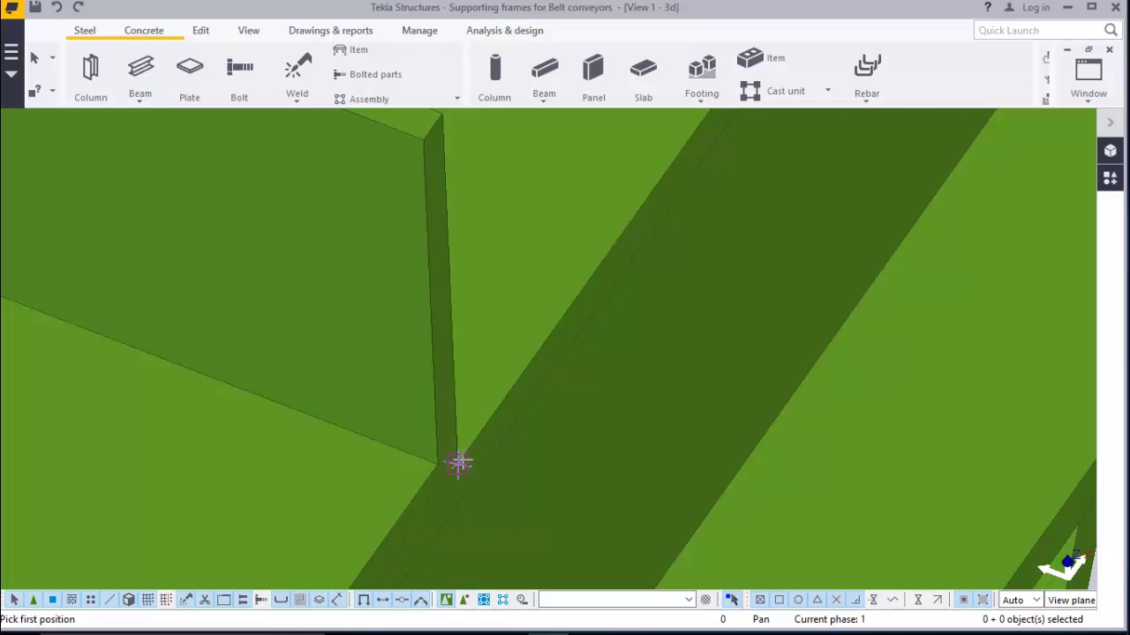
scroll(457, 466, "up", 3)
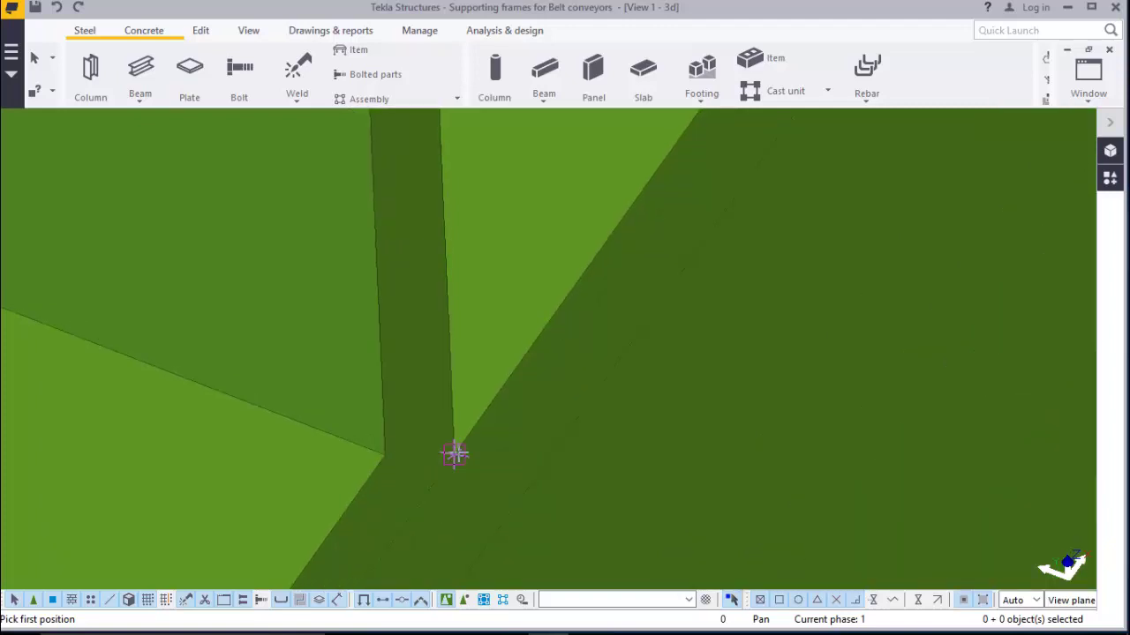
Finish the beam at the far bottom corner of the matching cleat three bays away, giving a length of 3700 mm
scroll(679, 356, "down", 5)
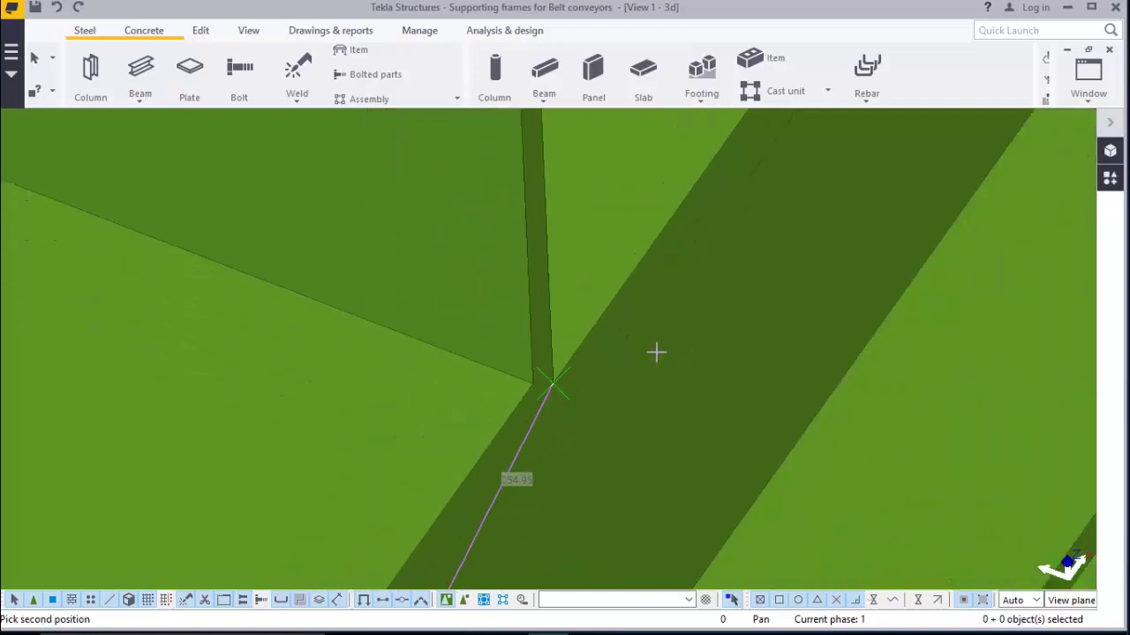
scroll(608, 349, "down", 10)
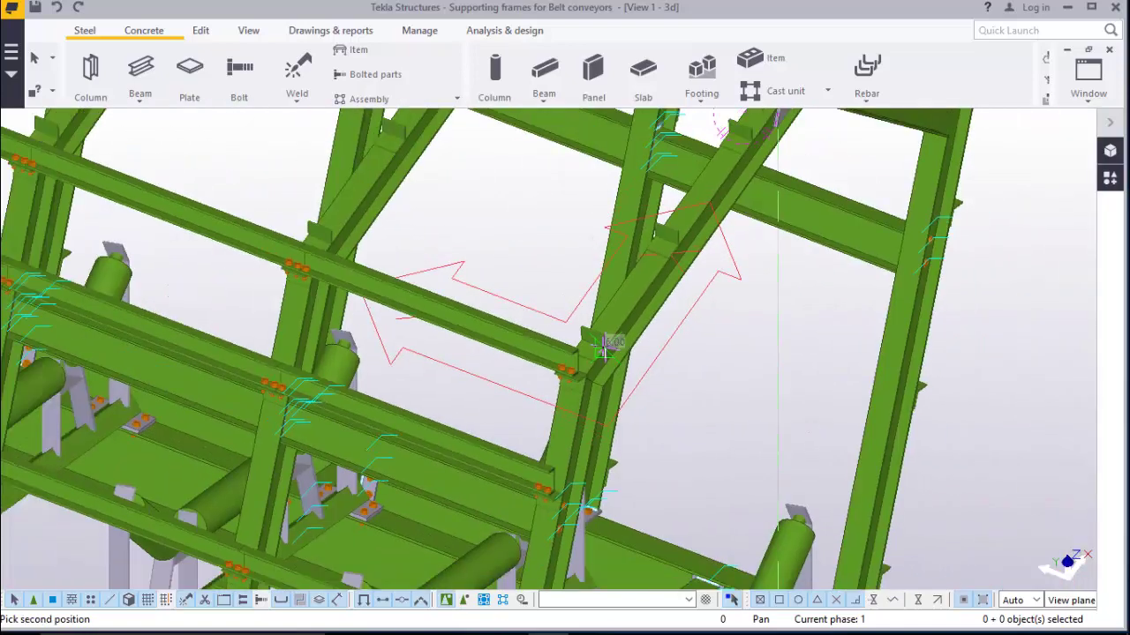
scroll(603, 340, "up", 4)
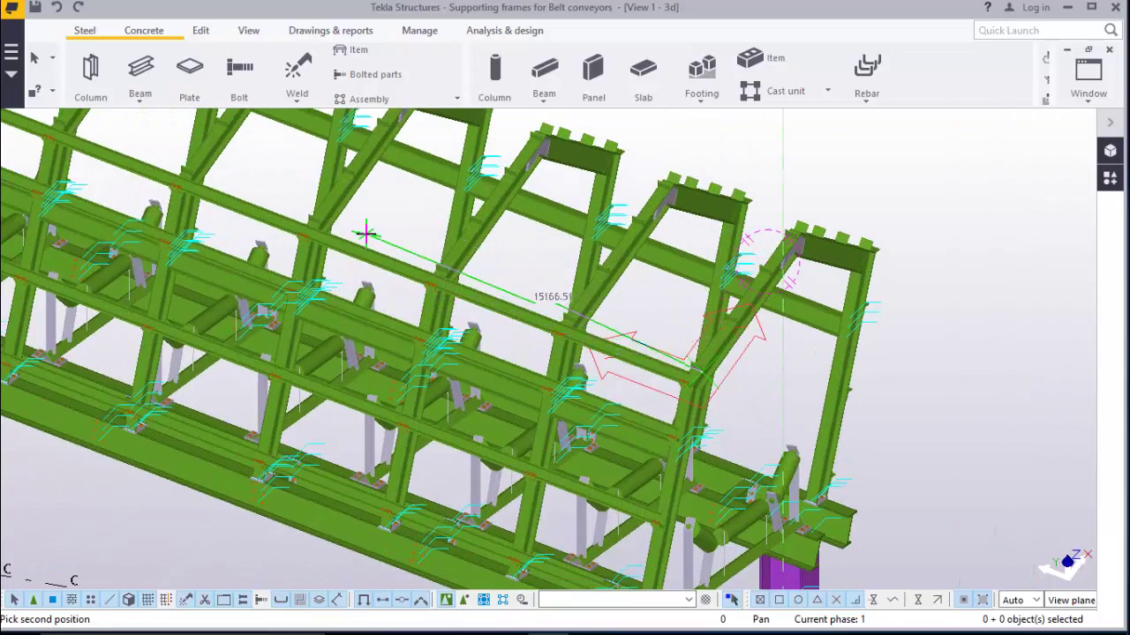
scroll(353, 213, "up", 8)
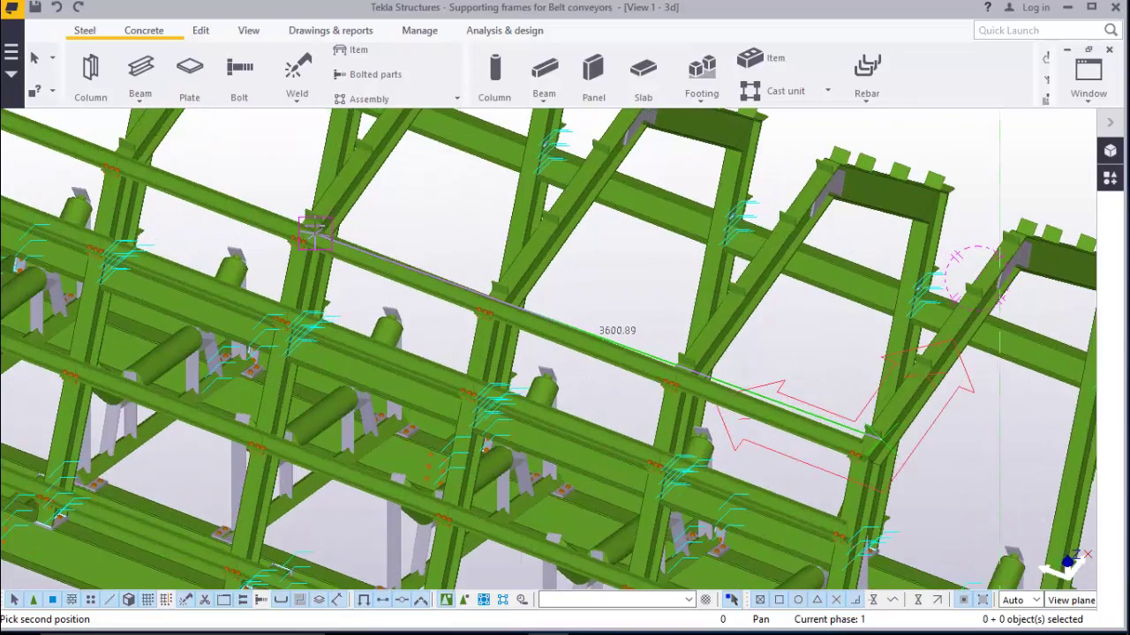
scroll(273, 212, "up", 6)
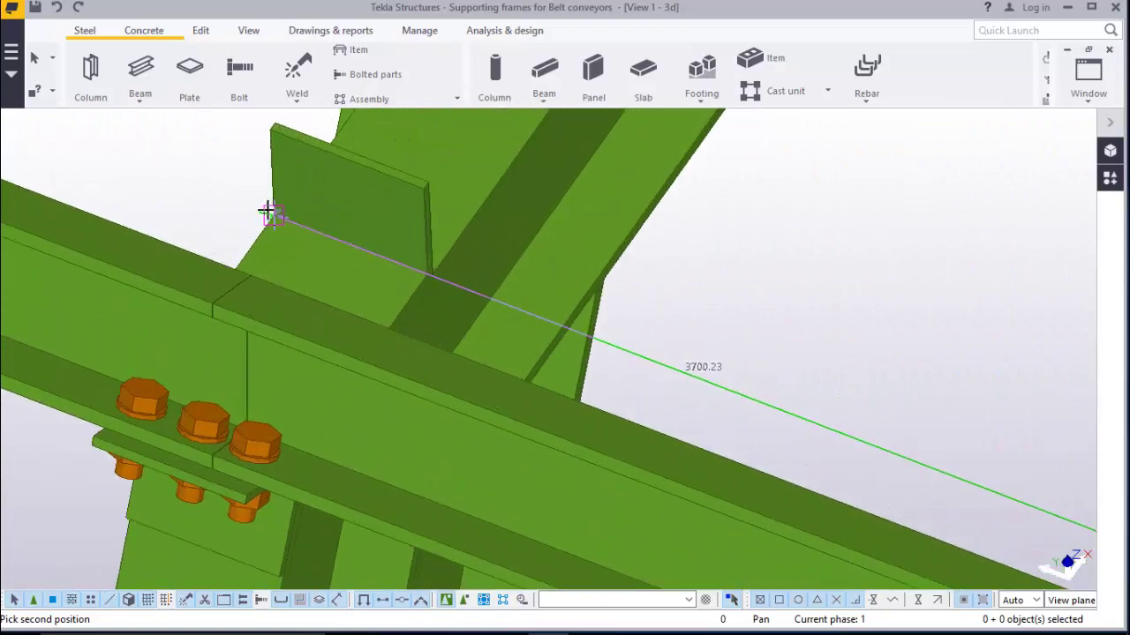
scroll(589, 336, "down", 1)
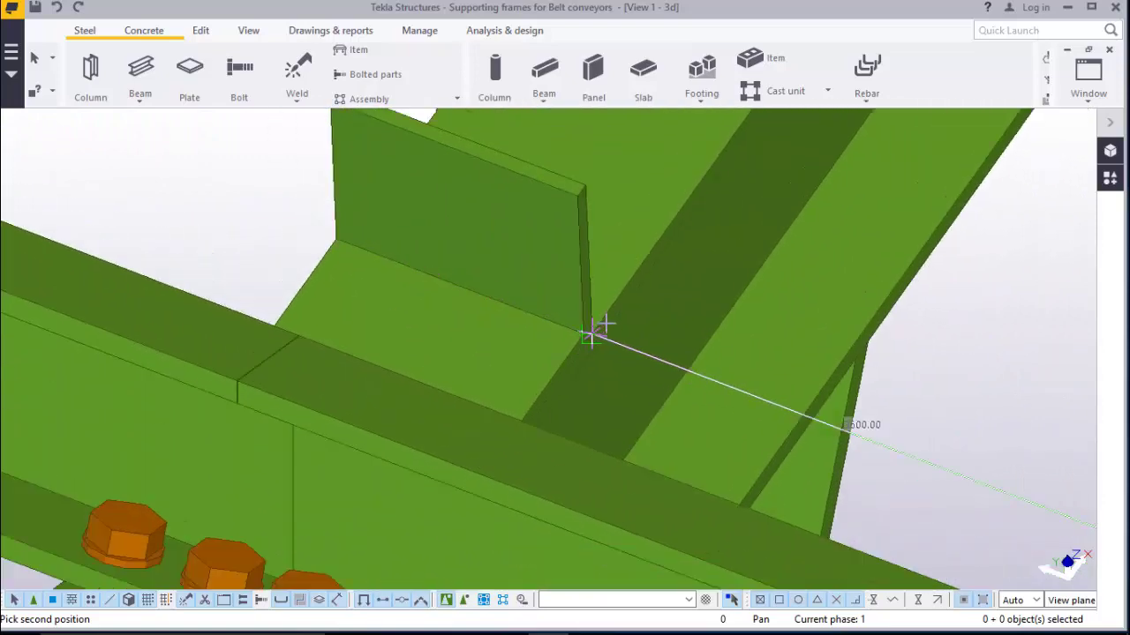
left_click(246, 34)
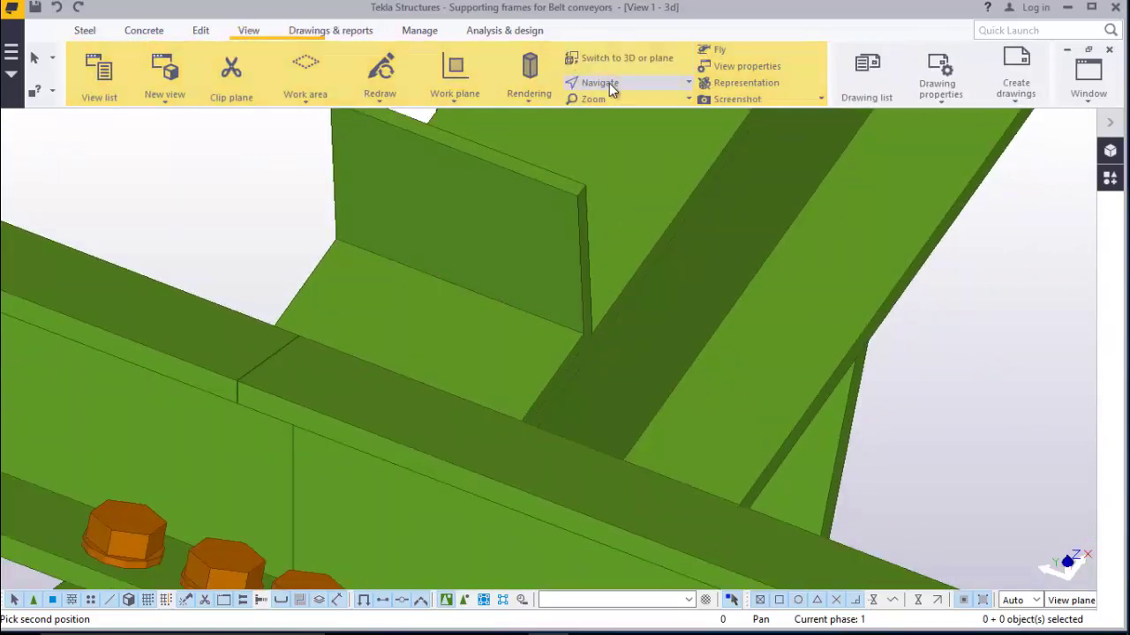
left_click(611, 83)
left_click(618, 95)
left_click(584, 300)
middle_click_drag(583, 301, 577, 342, "ctrl")
scroll(576, 344, "down", 1)
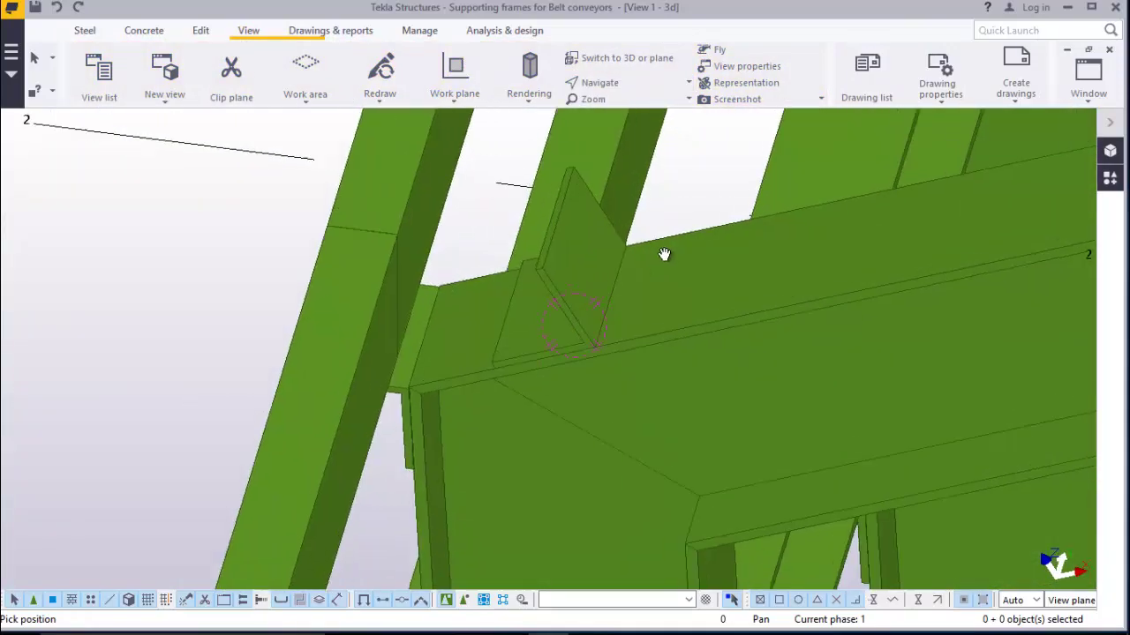
scroll(639, 251, "up", 5)
middle_click_drag(608, 242, 549, 277, "ctrl")
scroll(698, 235, "up", 4)
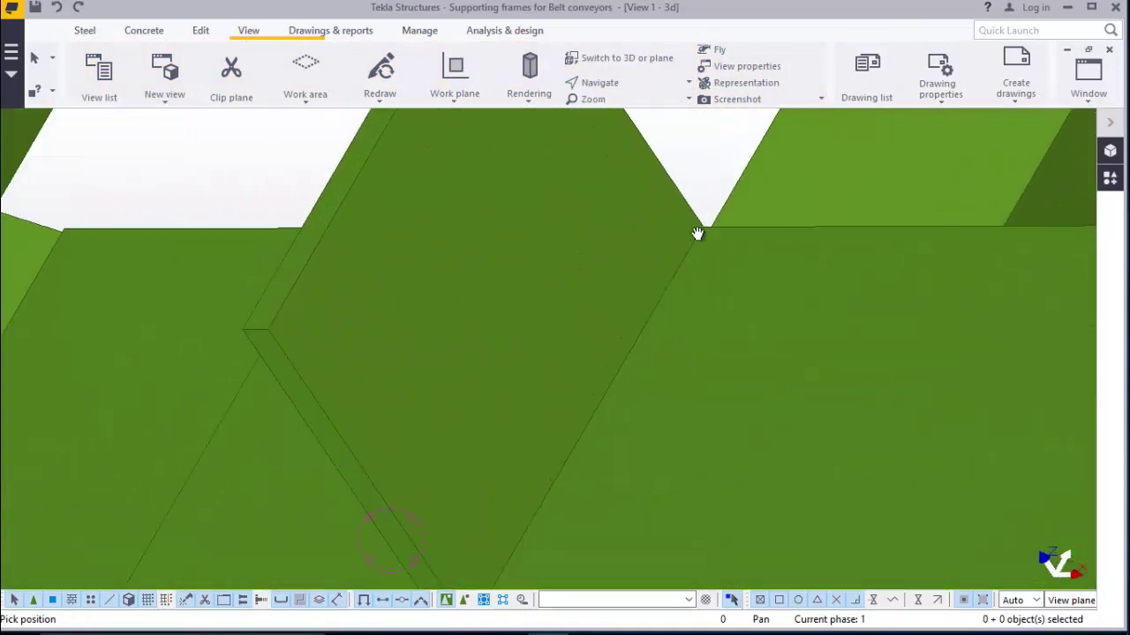
scroll(670, 247, "down", 3)
scroll(676, 227, "up", 2)
scroll(676, 228, "up", 1)
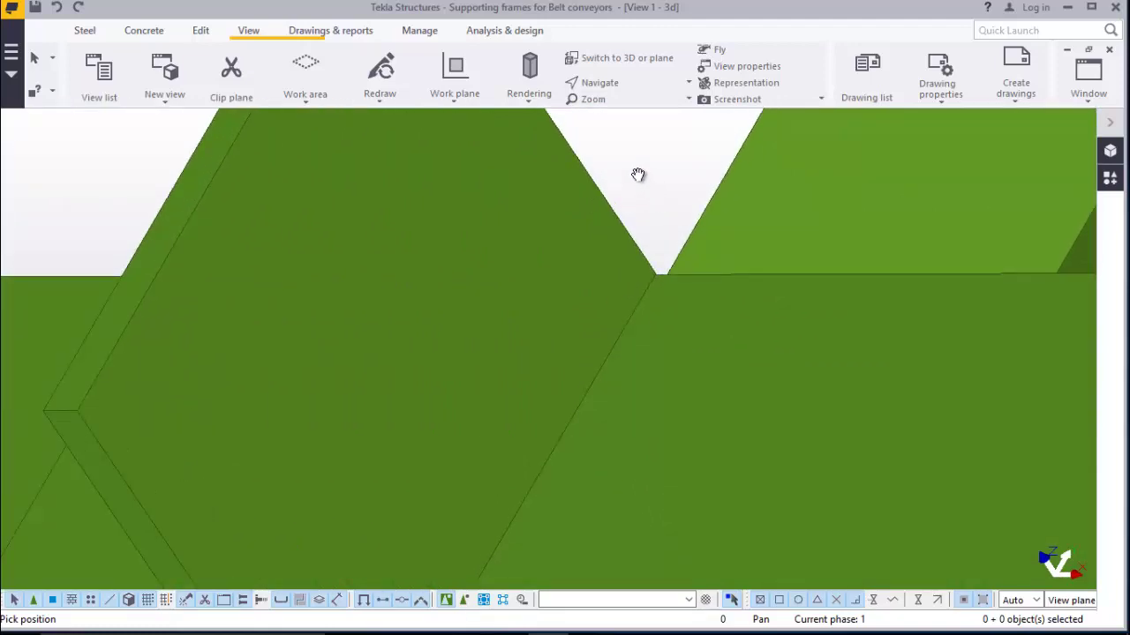
right_click(638, 161)
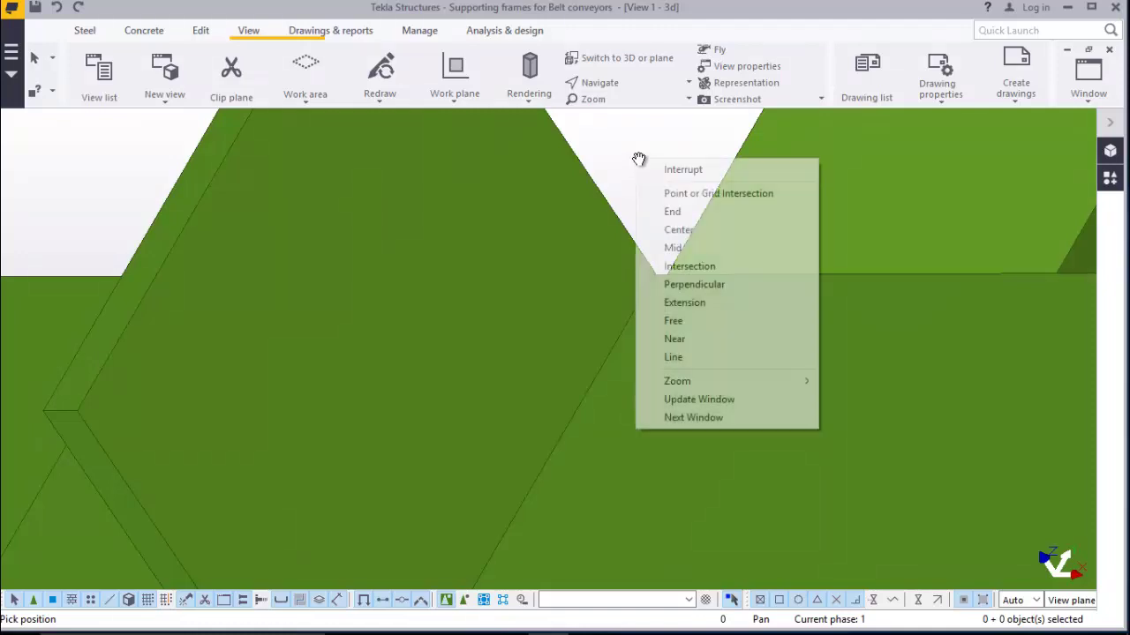
left_click(653, 167)
scroll(662, 272, "up", 5)
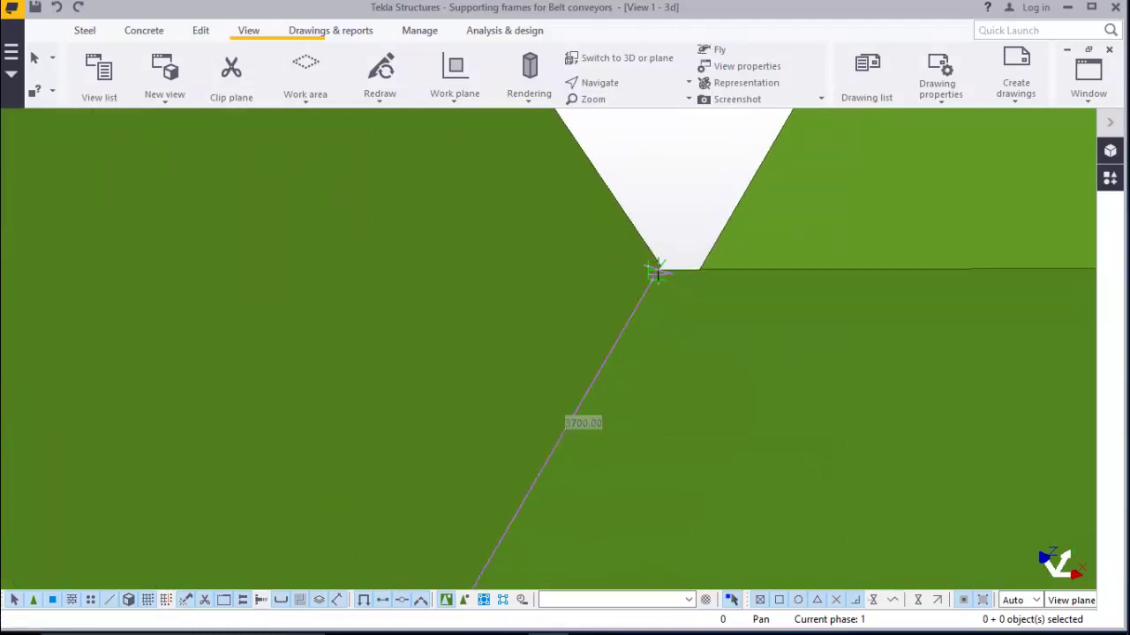
left_click(660, 273)
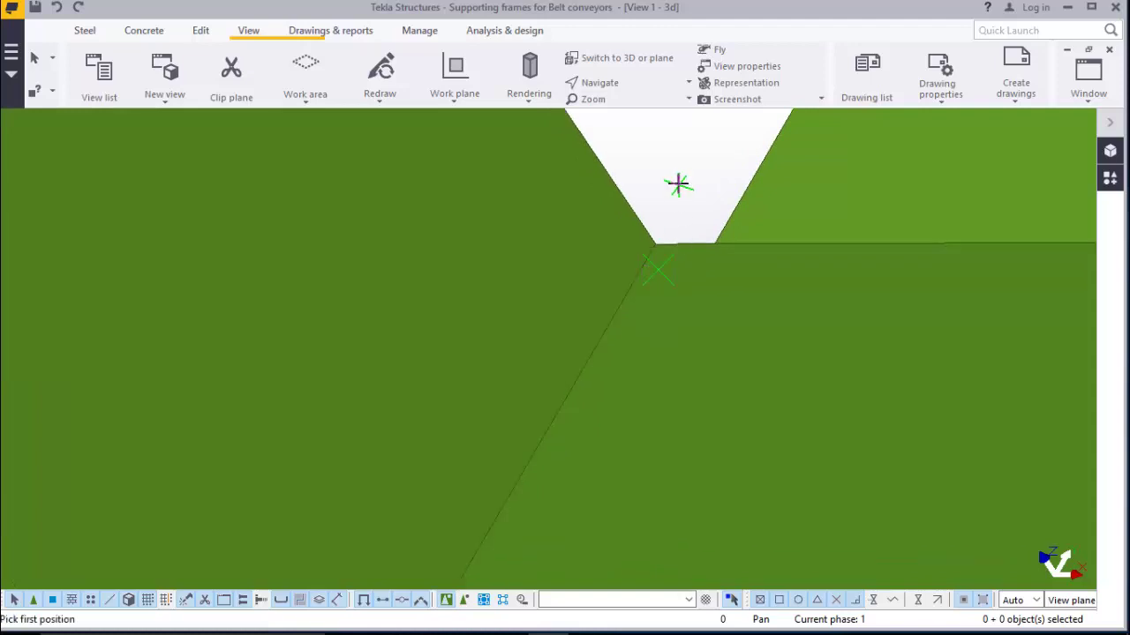
right_click(678, 184)
left_click(697, 193)
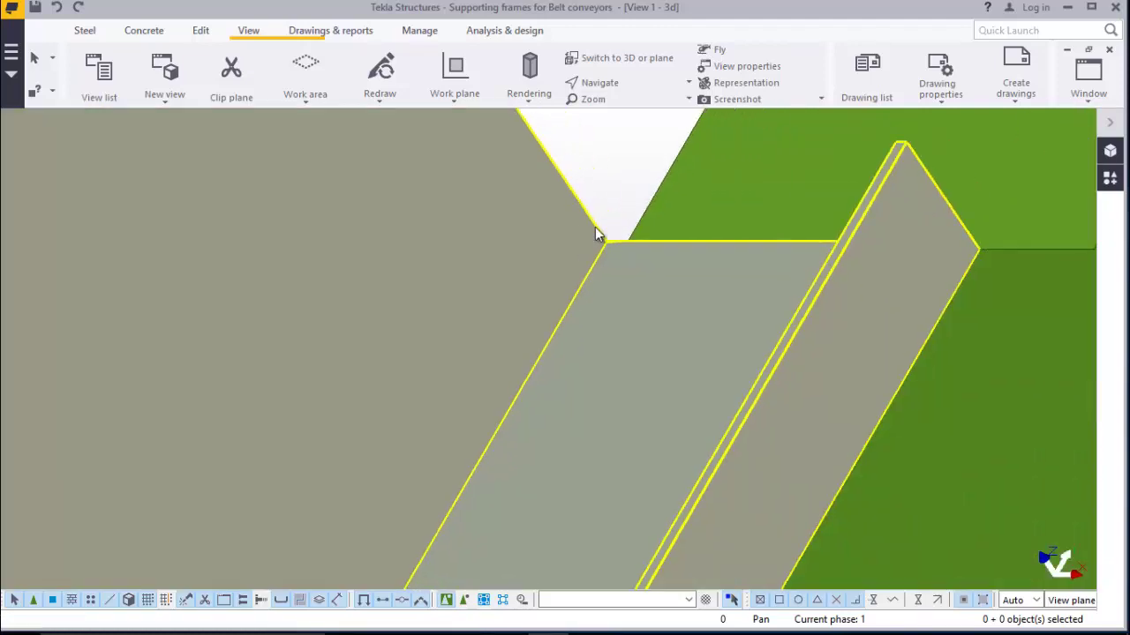
scroll(612, 219, "down", 5)
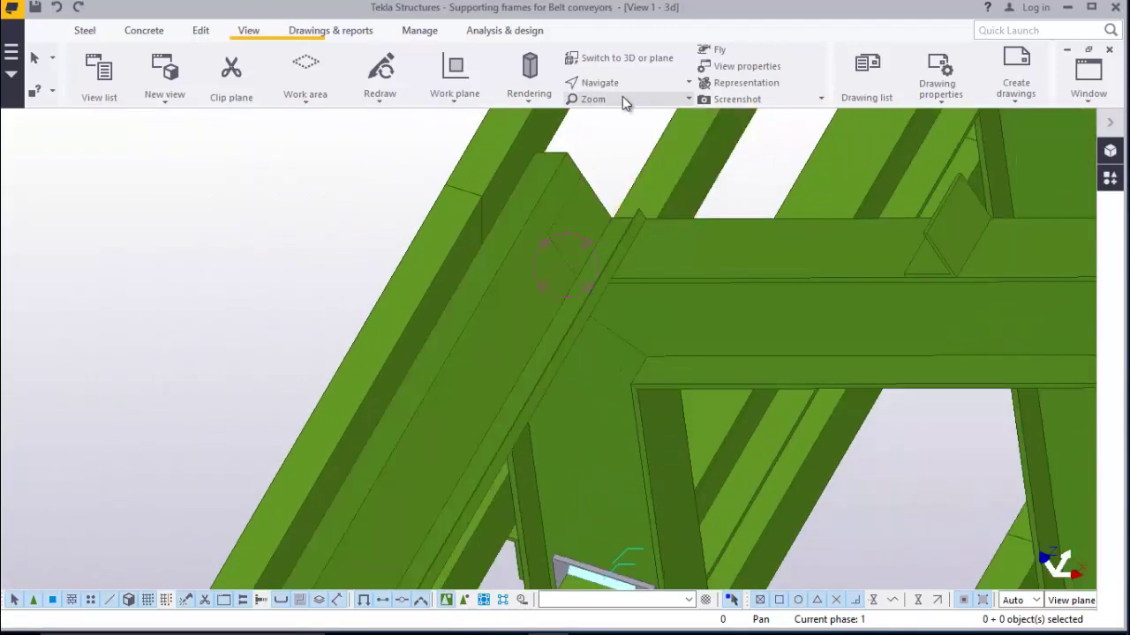
Examine the new purlin from its far end back to the end frame in the 3D view
left_click(620, 82)
left_click(642, 113)
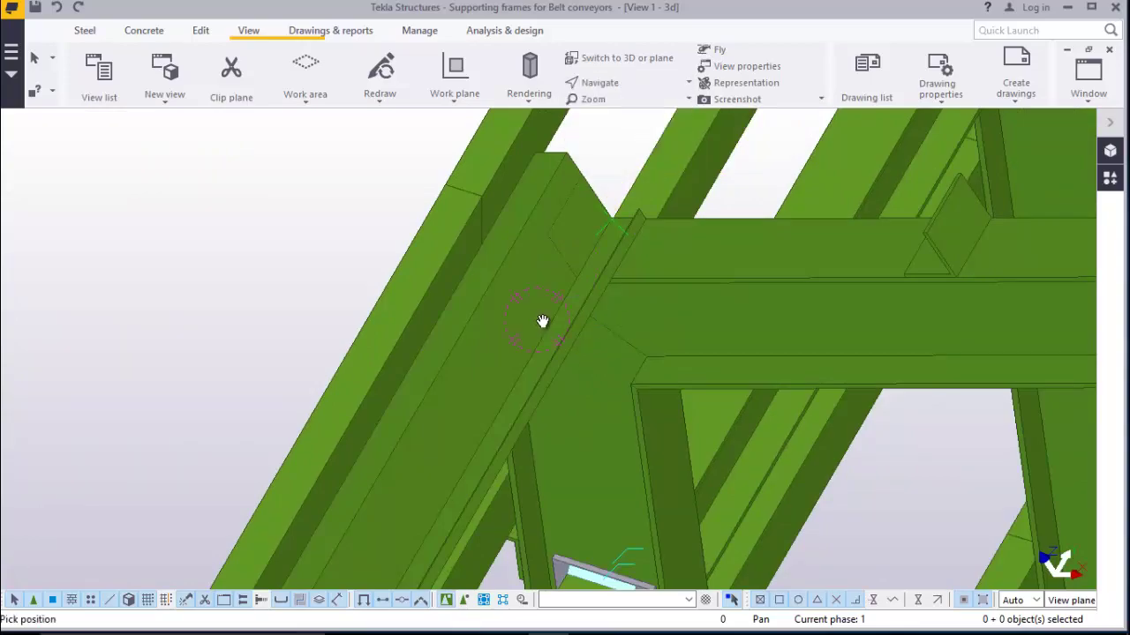
left_click_drag(547, 314, 922, 185)
scroll(922, 185, "down", 6)
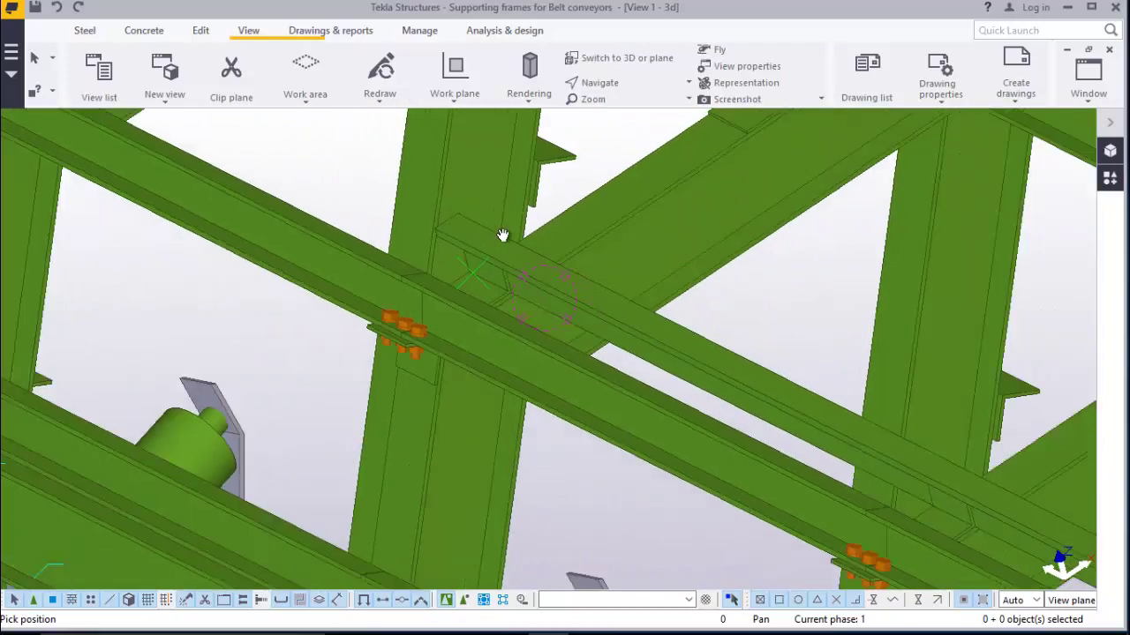
scroll(387, 252, "down", 3)
scroll(786, 445, "up", 8)
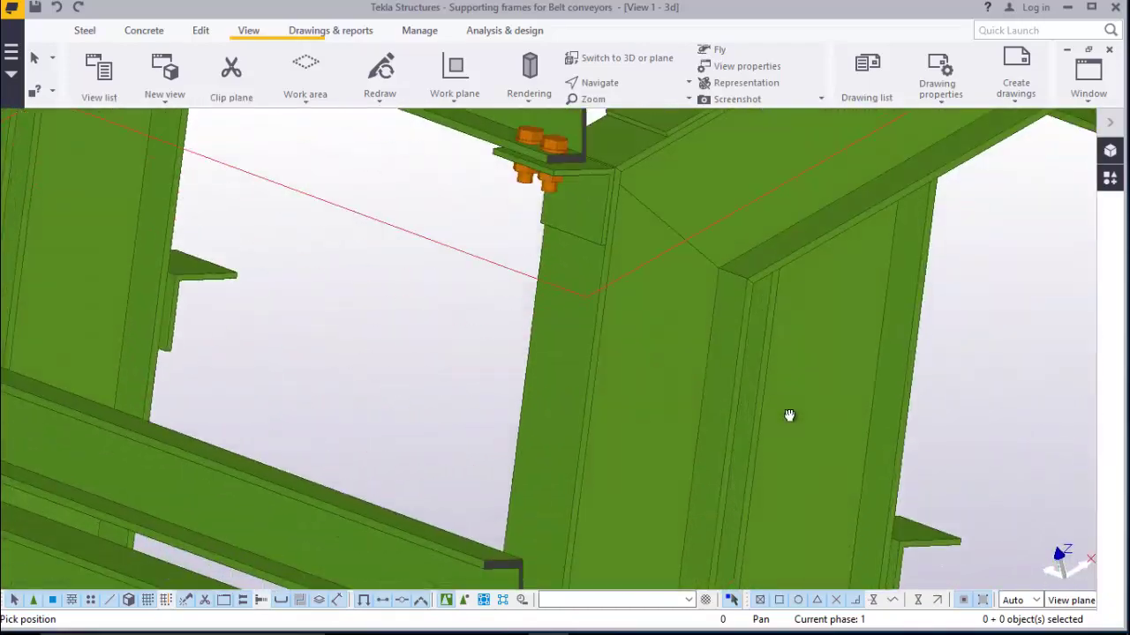
middle_click_drag(789, 415, 786, 422, "ctrl")
Rotate the model and inspect closely how the purlin's bottom corner meets the lowest cleat on the end frame's rafter
left_click(609, 82)
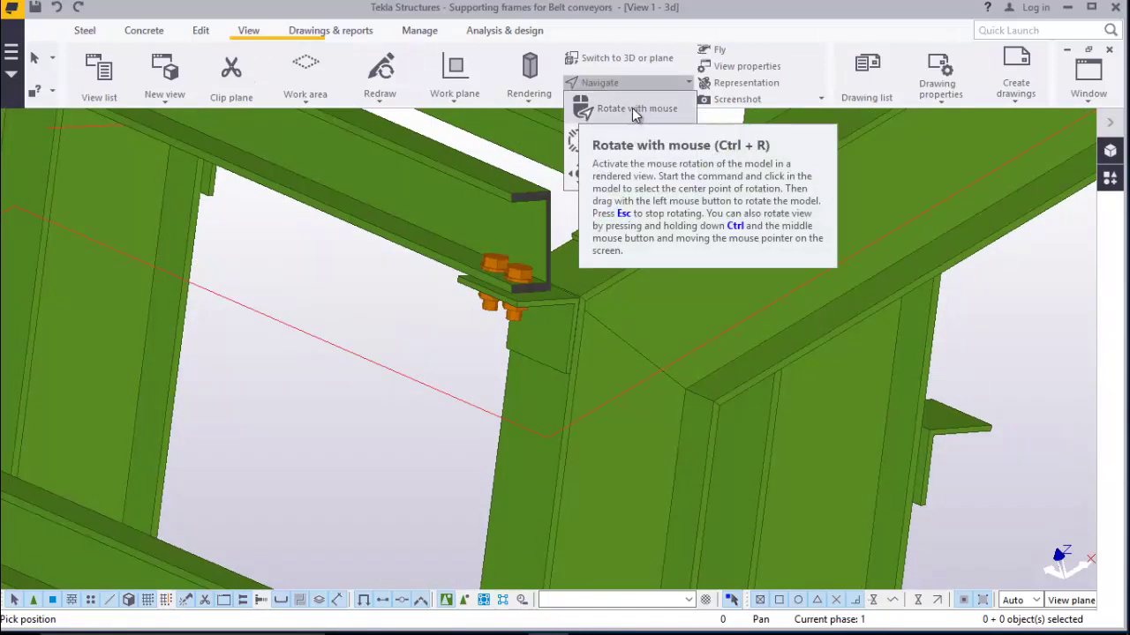
left_click(634, 109)
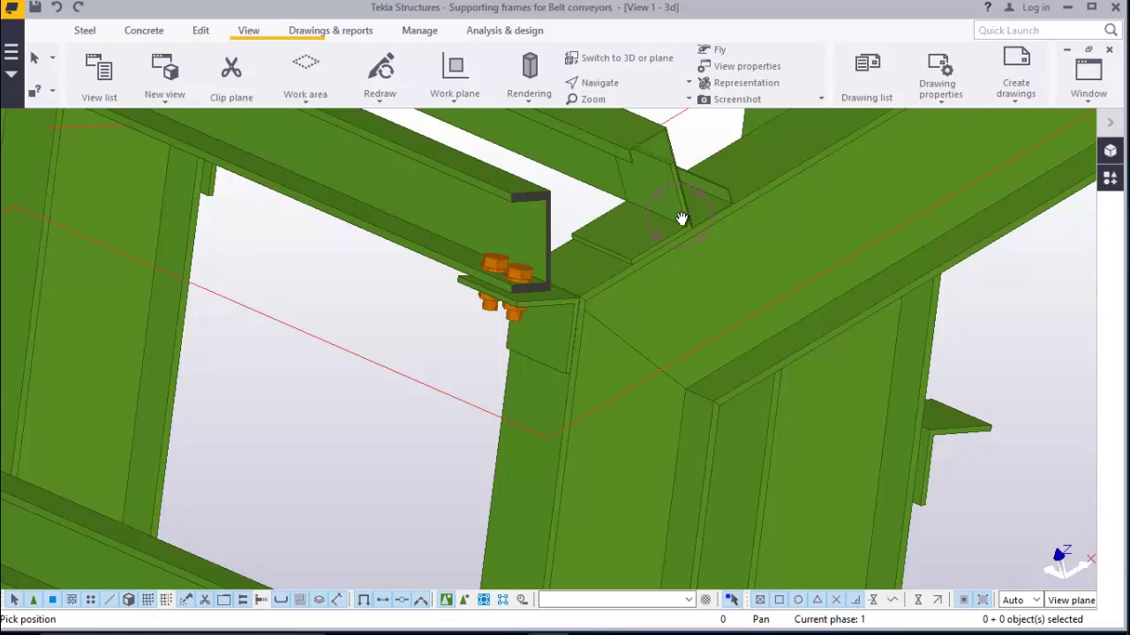
mouse_move(681, 218)
left_mouse_down()
mouse_move(598, 252)
mouse_move(732, 228)
mouse_move(708, 209)
mouse_move(679, 240)
left_mouse_up()
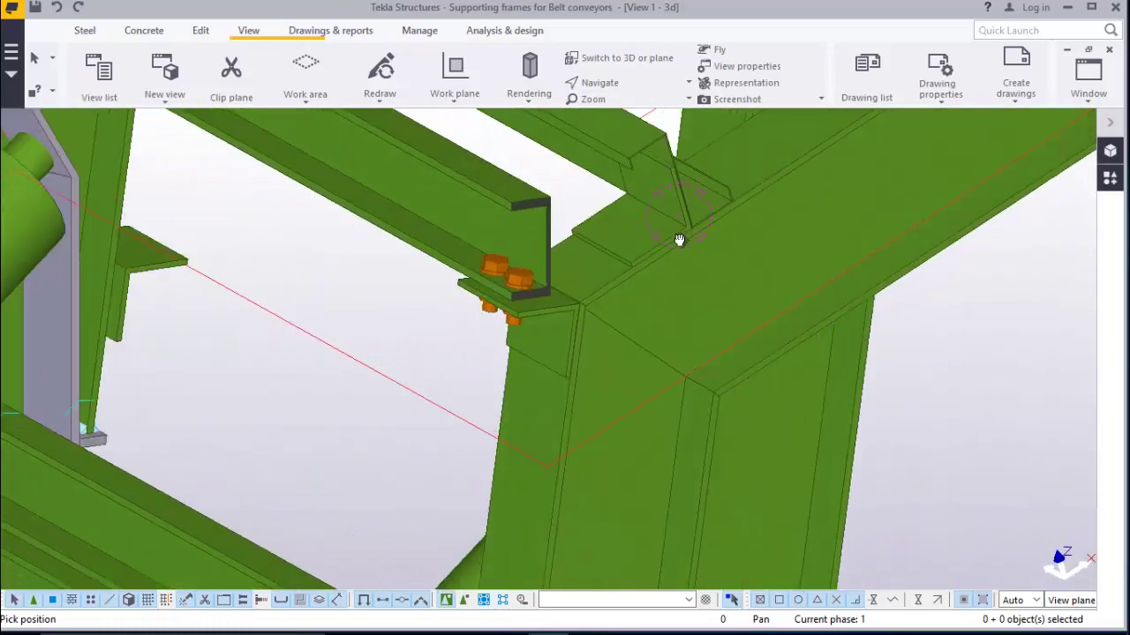
middle_click_drag(680, 240, 652, 226, "ctrl")
scroll(685, 185, "up", 3)
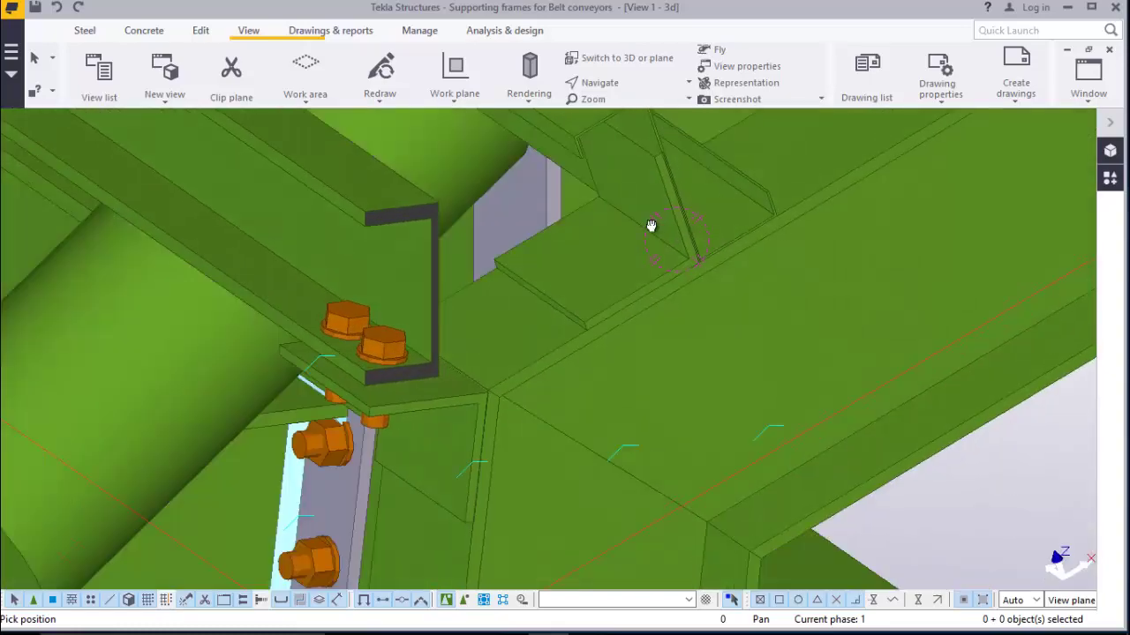
left_click_drag(650, 226, 622, 168)
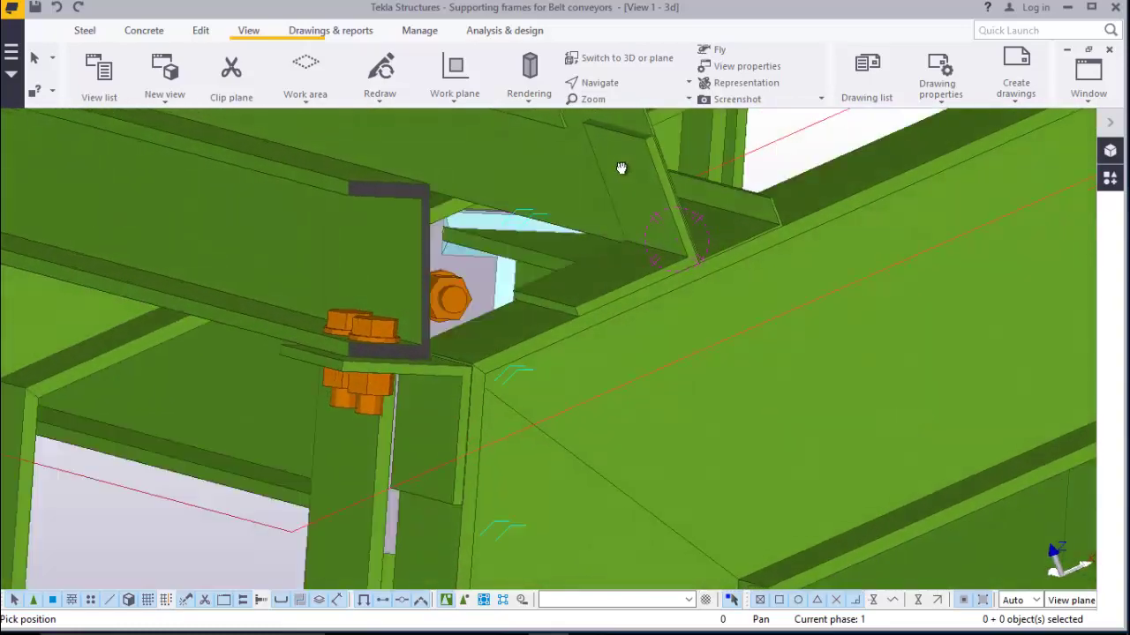
middle_click_drag(621, 167, 696, 186, "ctrl")
scroll(687, 186, "up", 4)
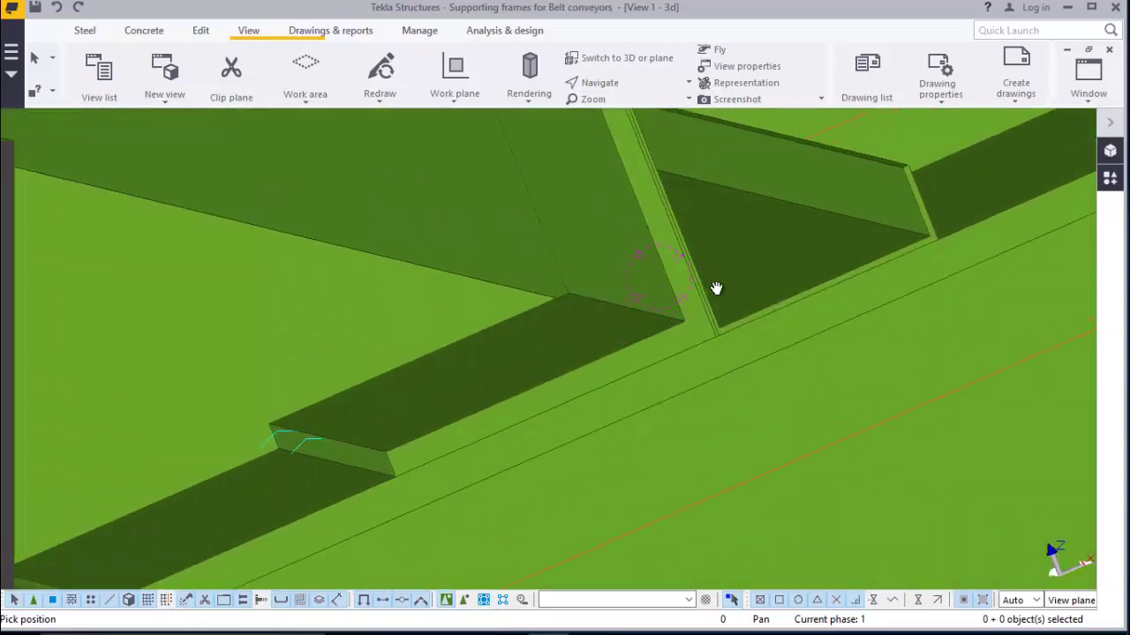
mouse_move(716, 289)
left_mouse_down()
mouse_move(714, 353)
mouse_move(729, 356)
mouse_move(721, 368)
mouse_move(674, 358)
mouse_move(721, 305)
left_mouse_up()
right_click(721, 305)
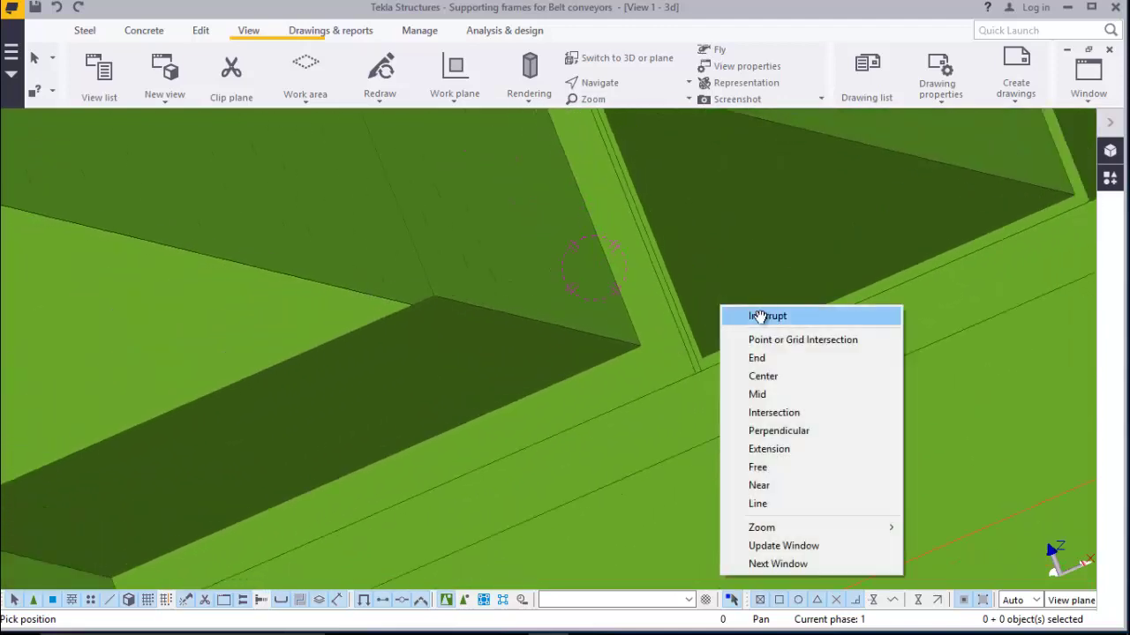
left_click(822, 316)
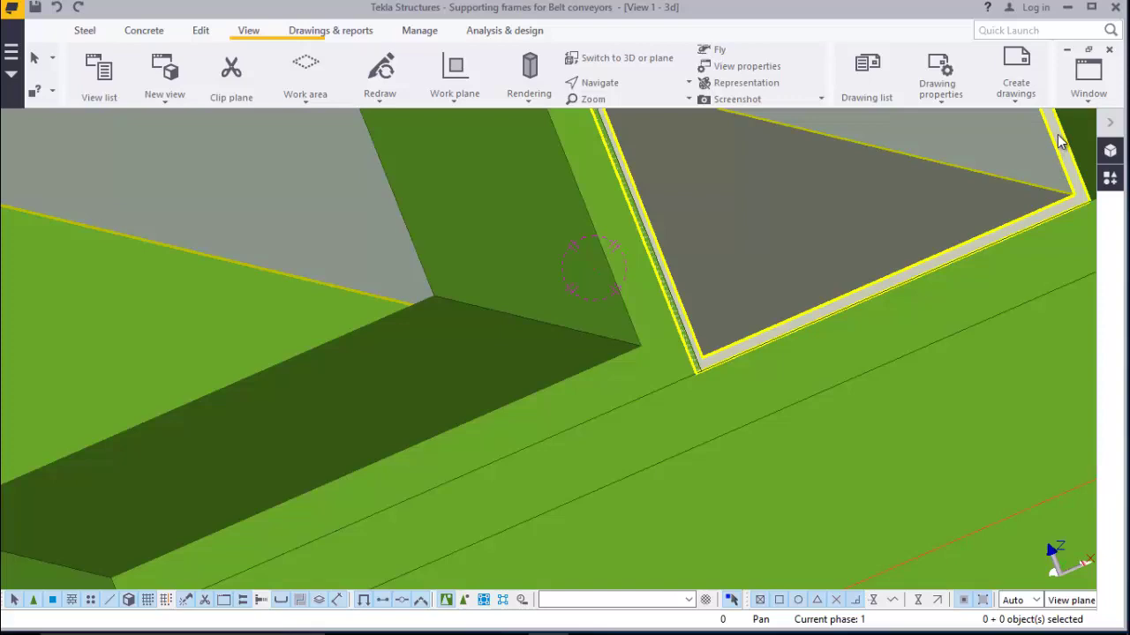
Move the purlin from its outer bottom corner to the cleat's bottom corner so its web sits flush against the cleat
scroll(690, 368, "up", 5)
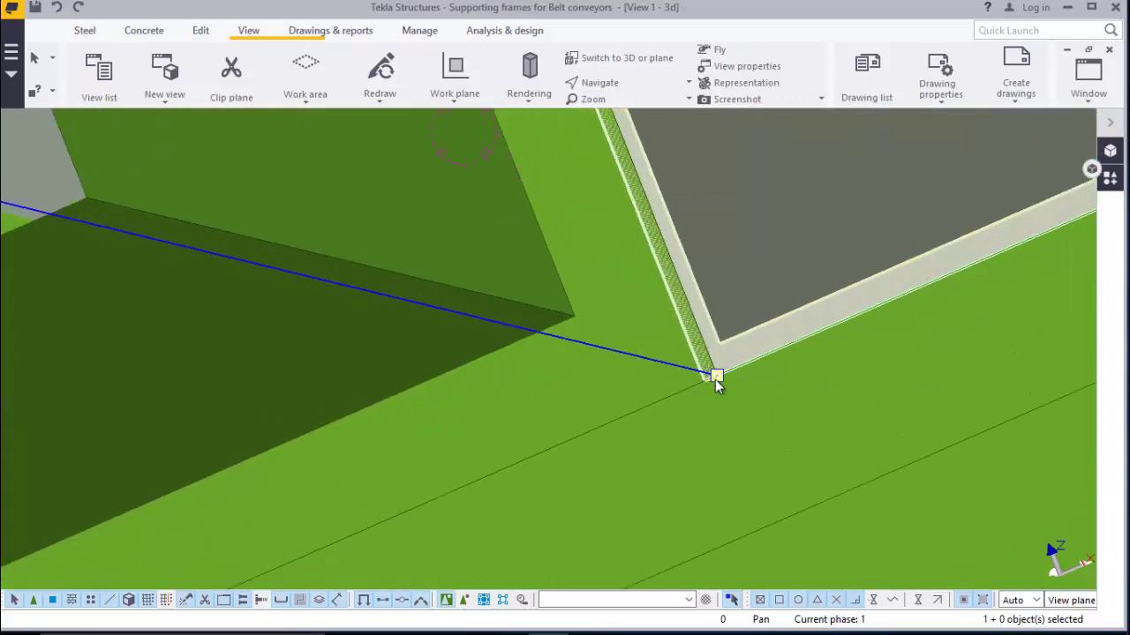
scroll(722, 316, "down", 2)
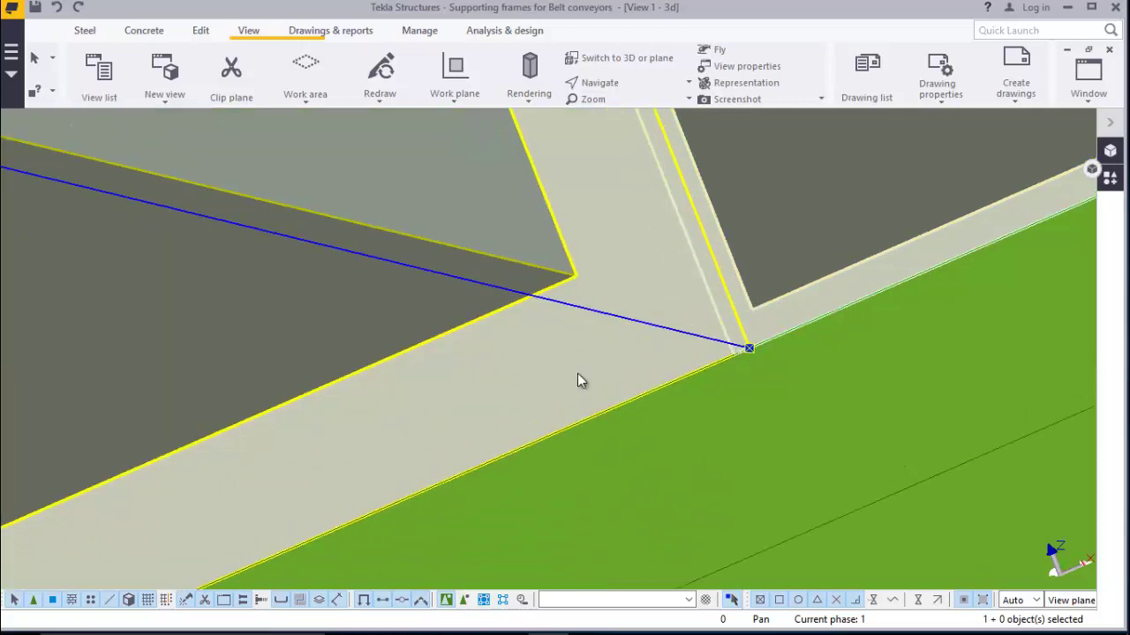
scroll(570, 380, "down", 2)
scroll(570, 376, "down", 3)
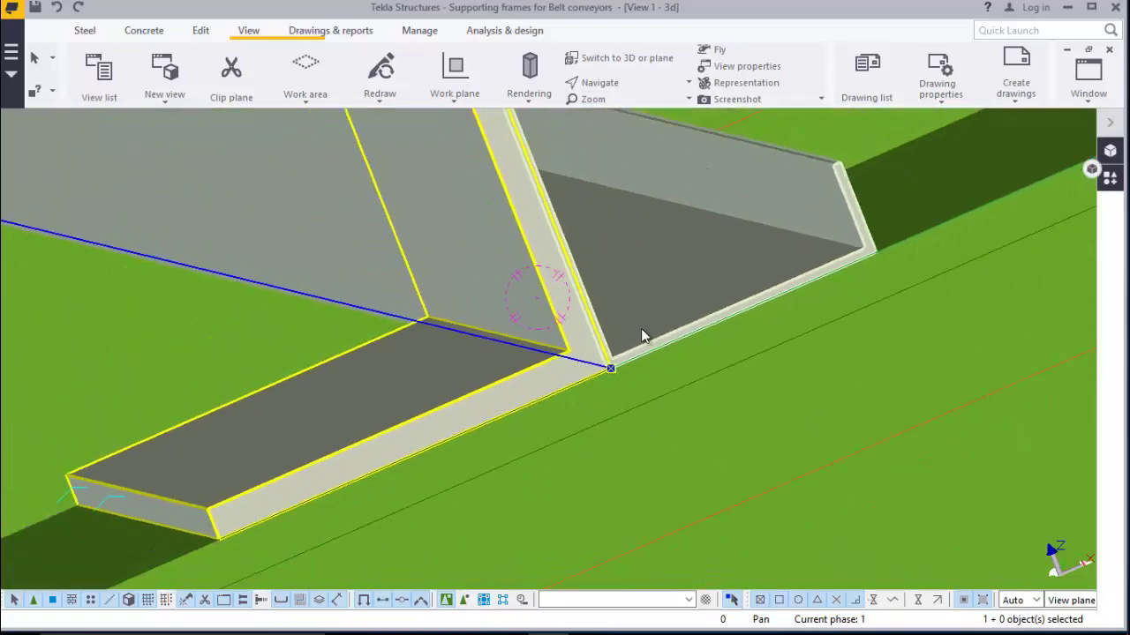
right_click(820, 212)
left_click(859, 321)
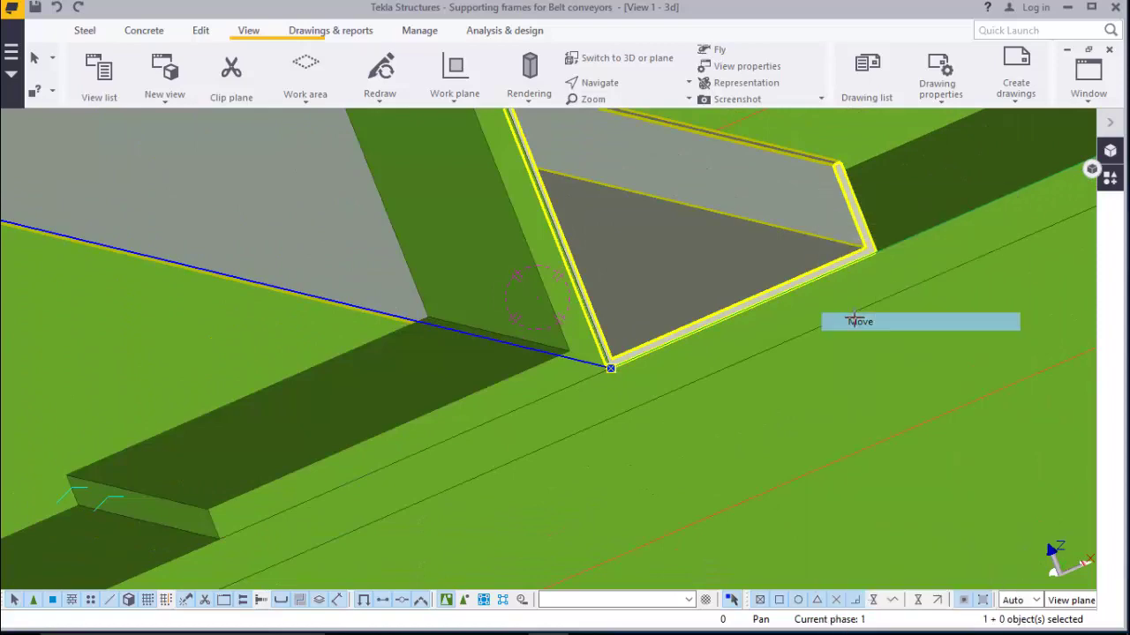
scroll(606, 362, "up", 2)
scroll(611, 368, "up", 3)
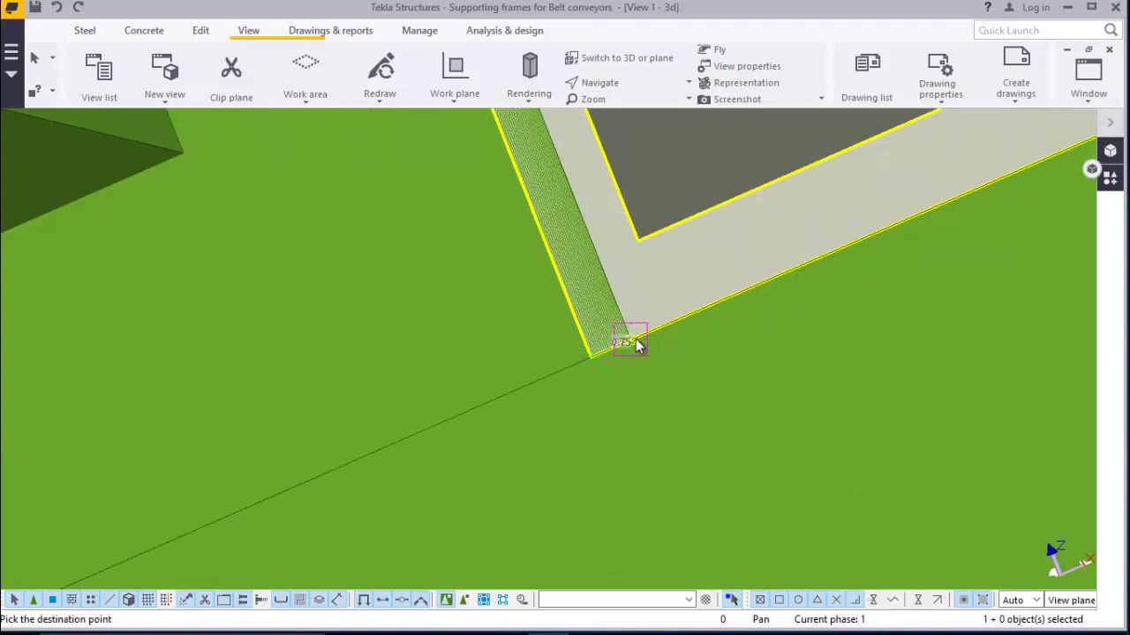
left_click(635, 339)
scroll(550, 352, "down", 6)
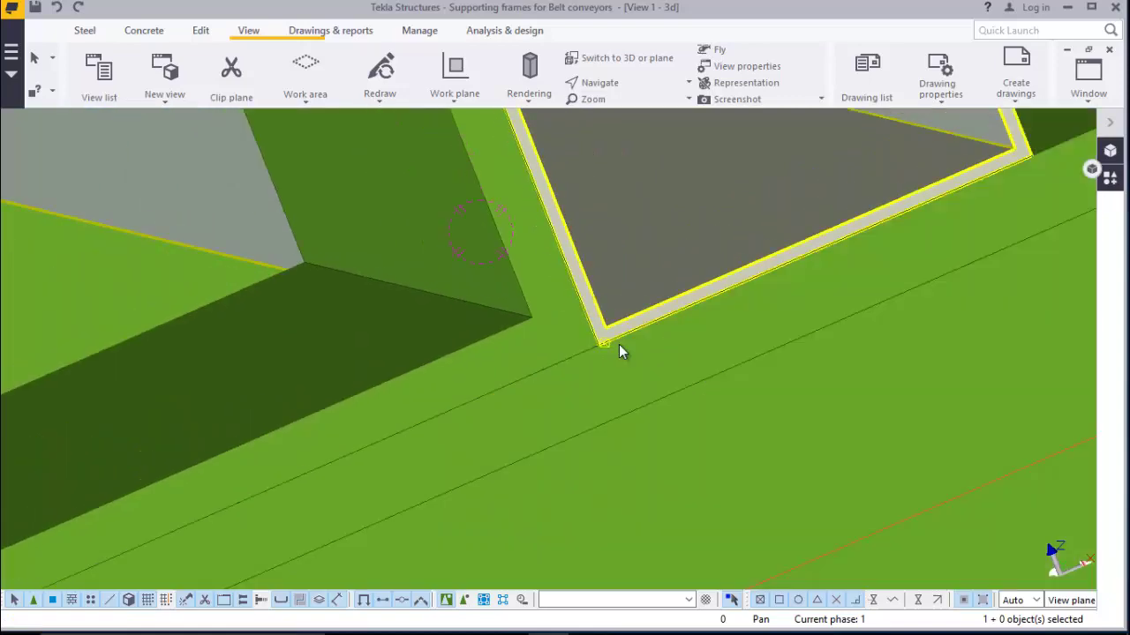
Check the moved purlin's fit against the cleat and save the model
scroll(623, 345, "down", 5)
scroll(655, 337, "up", 3)
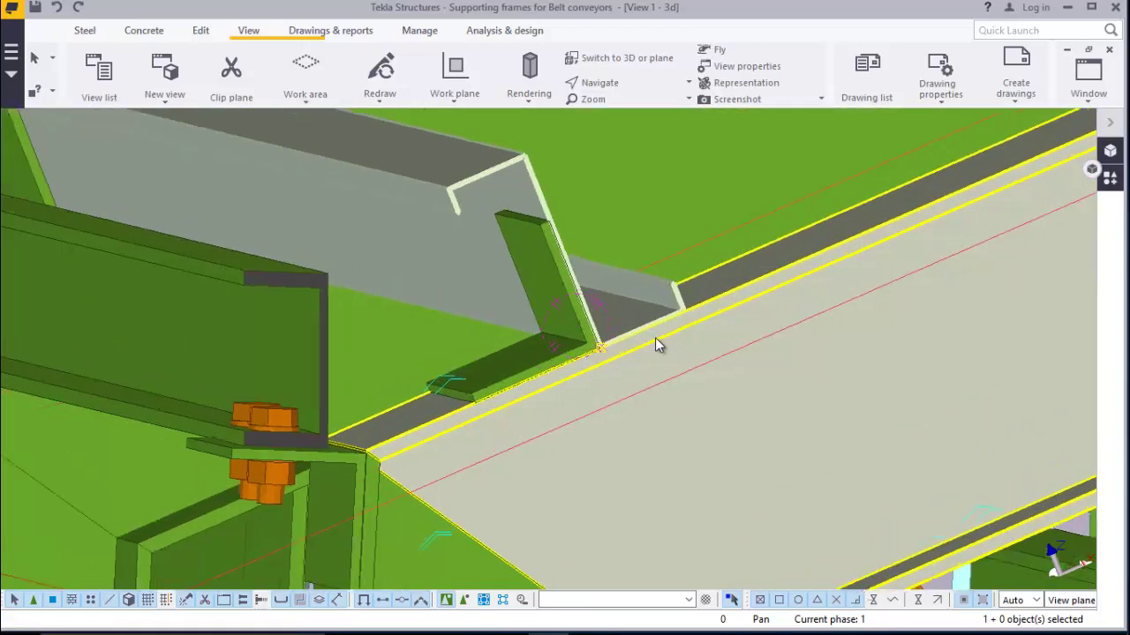
scroll(656, 338, "up", 2)
scroll(656, 337, "down", 2)
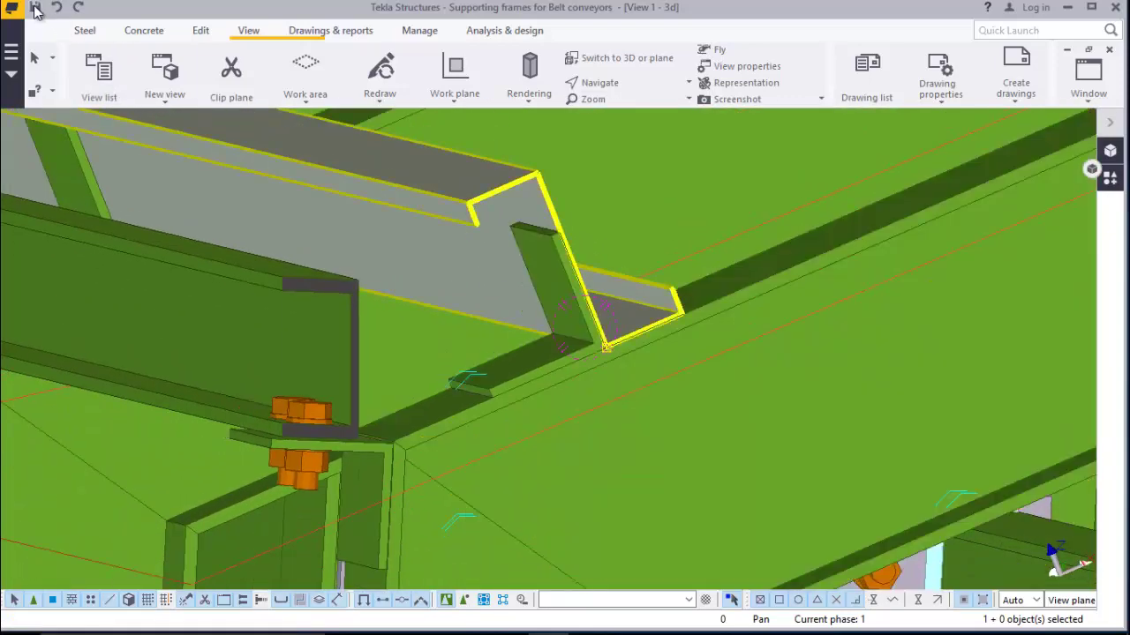
scroll(604, 352, "down", 10)
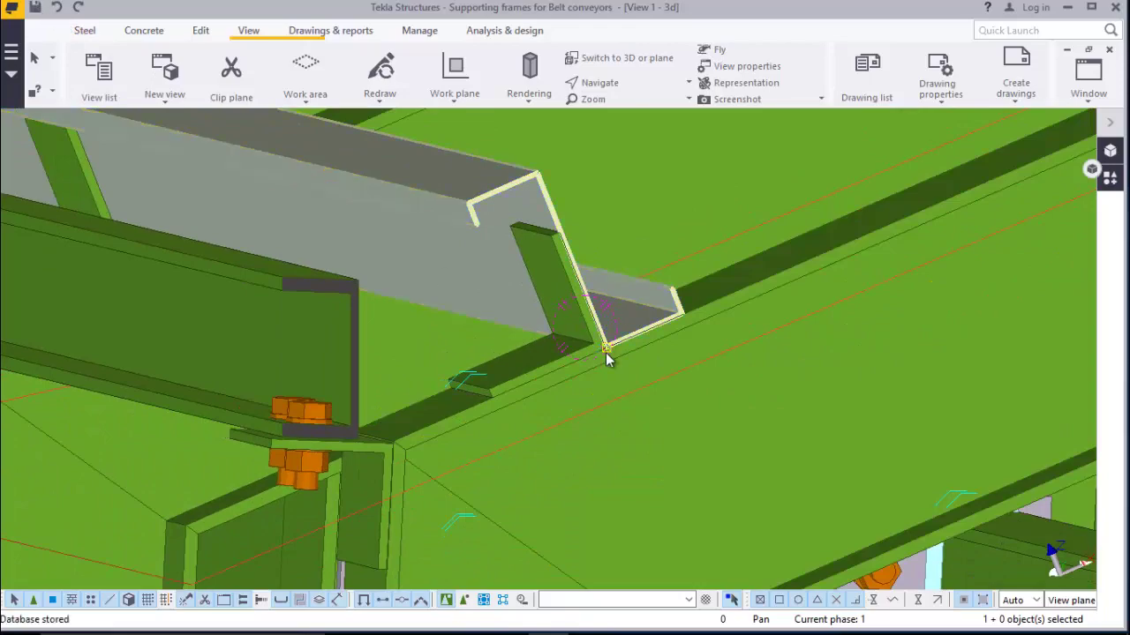
scroll(570, 392, "down", 3)
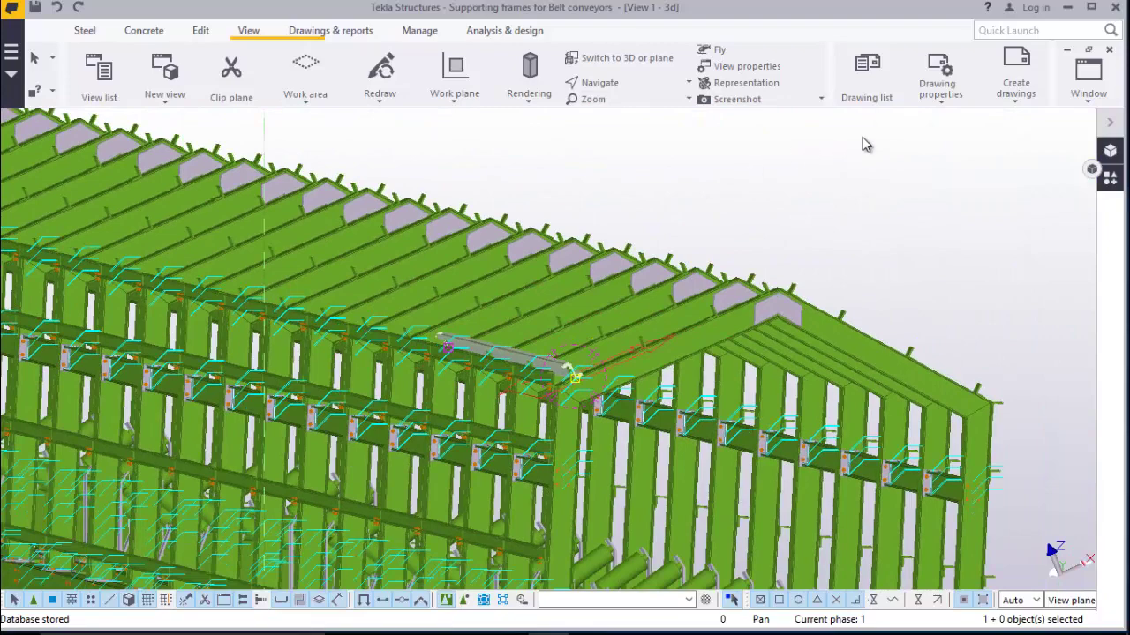
Examine the purlin's end profile and its seating on the end frame's lowest rafter cleat from above
scroll(583, 370, "up", 8)
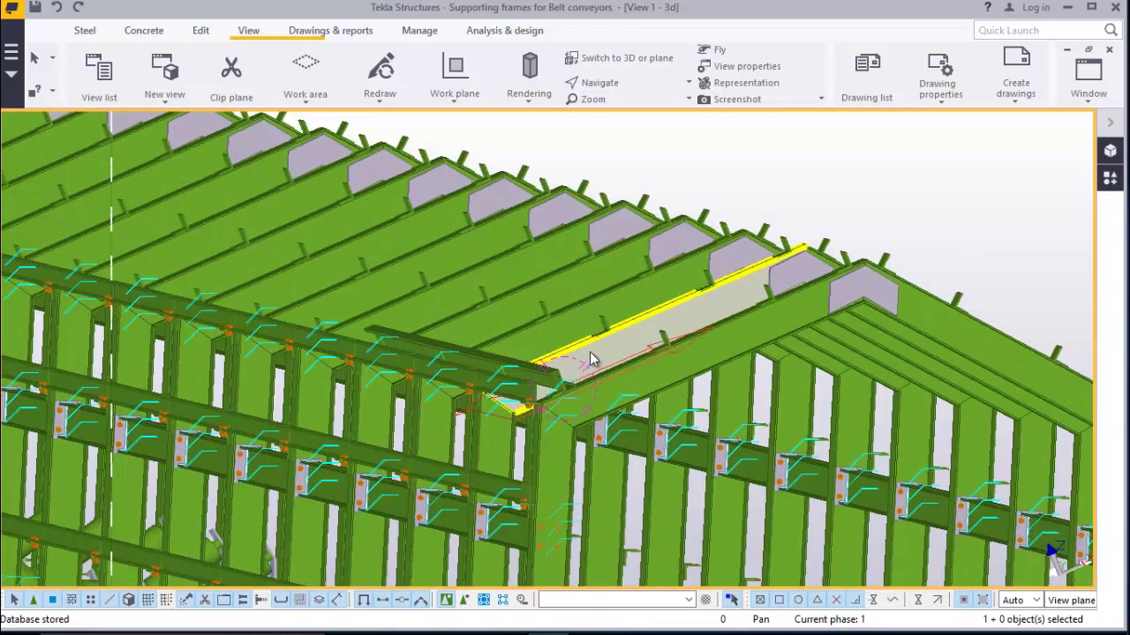
scroll(556, 408, "up", 10)
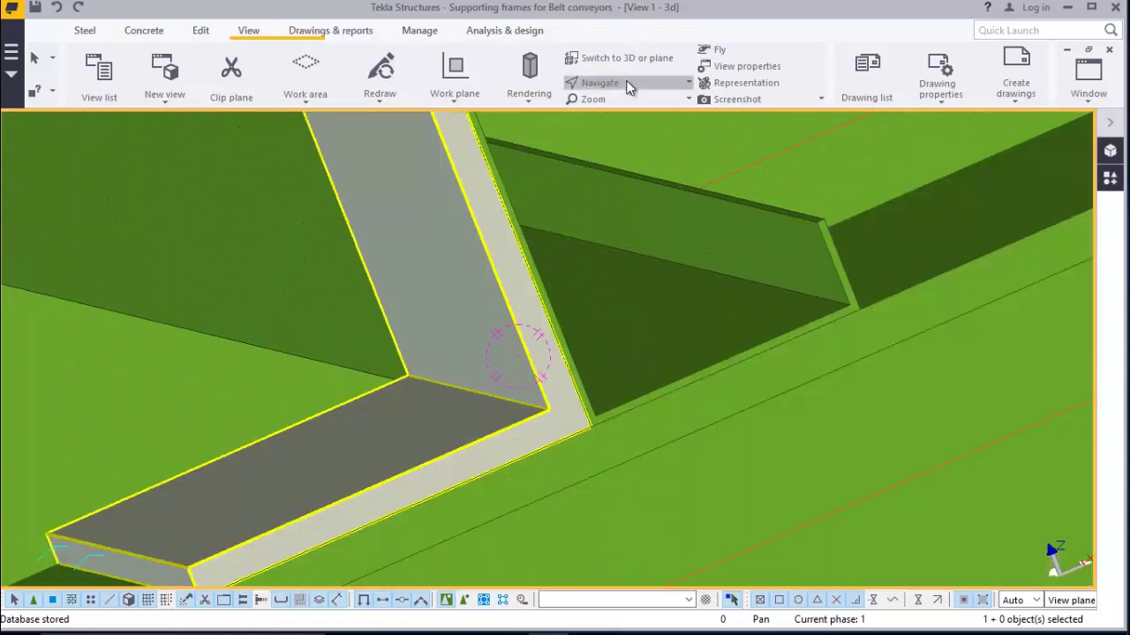
left_click(629, 85)
left_click(618, 146)
middle_click_drag(484, 182, 530, 270, "ctrl")
scroll(557, 285, "down", 4)
scroll(564, 288, "down", 4)
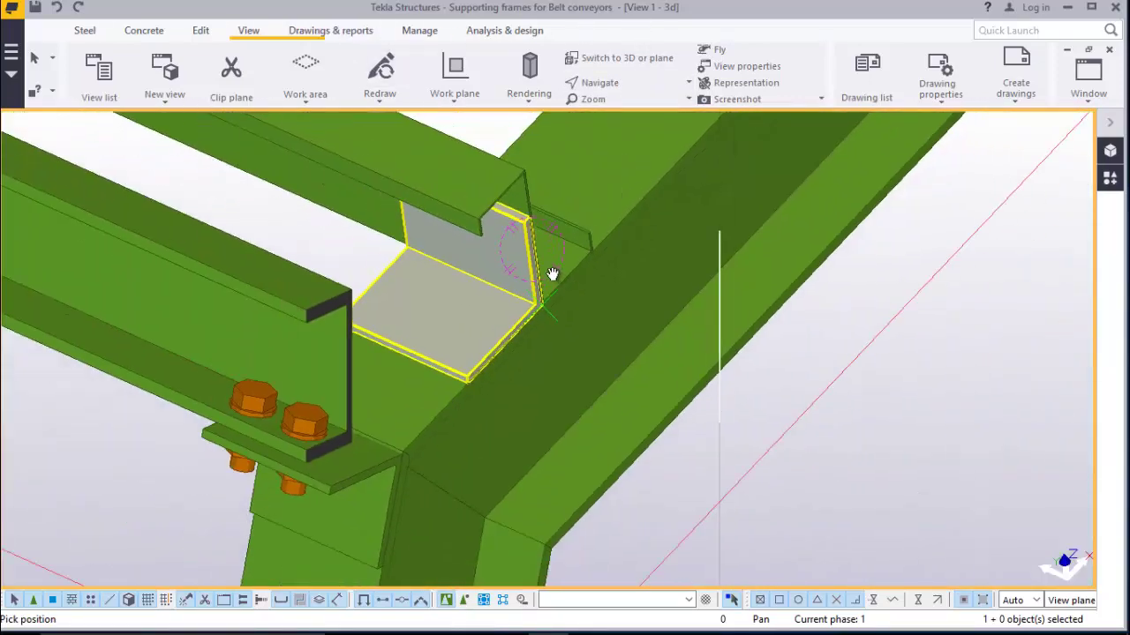
scroll(509, 196, "up", 7)
scroll(517, 202, "down", 3)
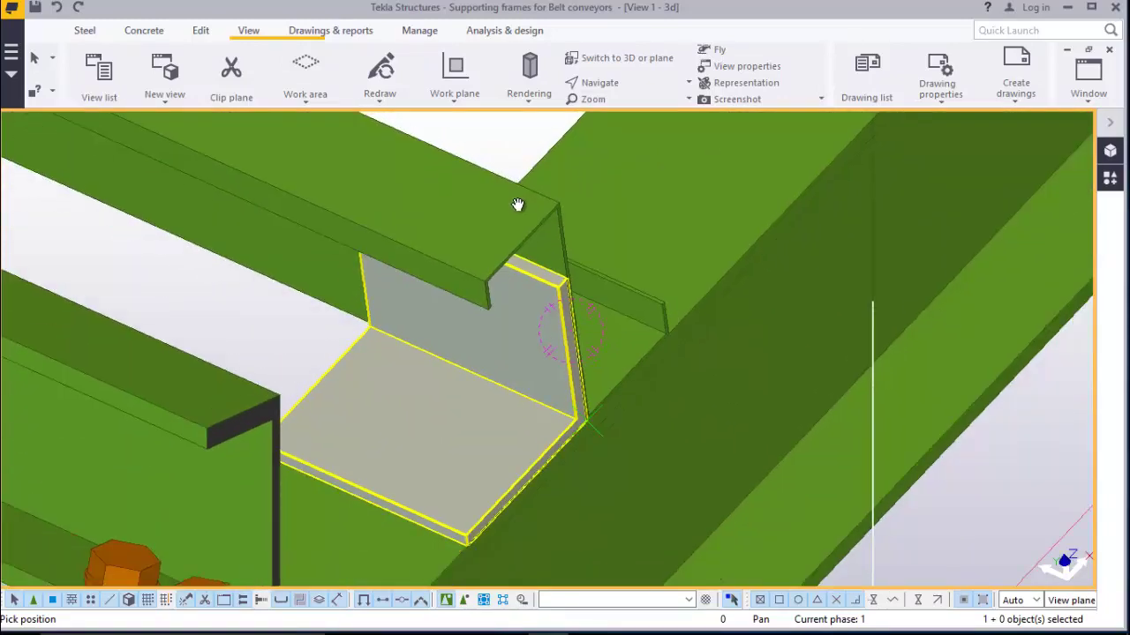
scroll(509, 197, "up", 3)
scroll(520, 239, "down", 3)
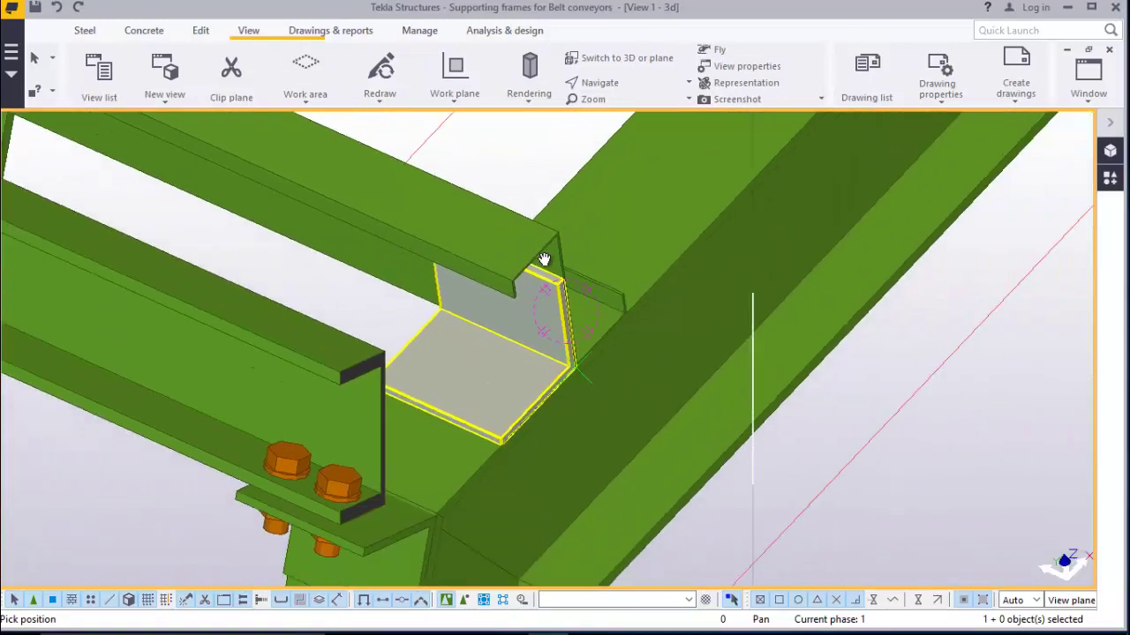
scroll(479, 159, "up", 3)
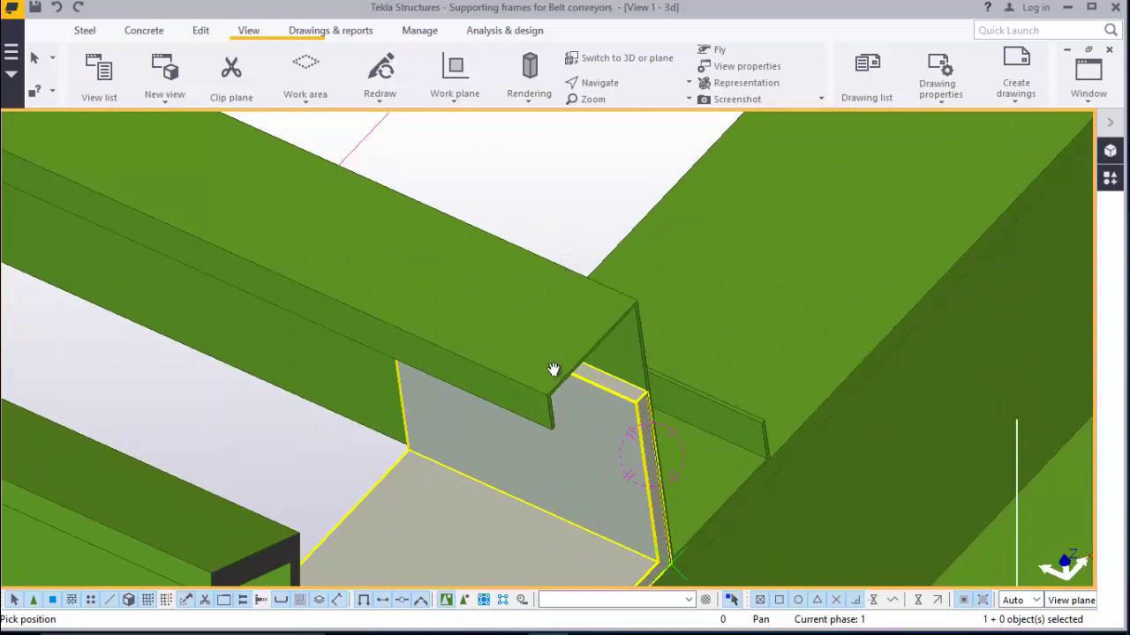
scroll(583, 324, "down", 5)
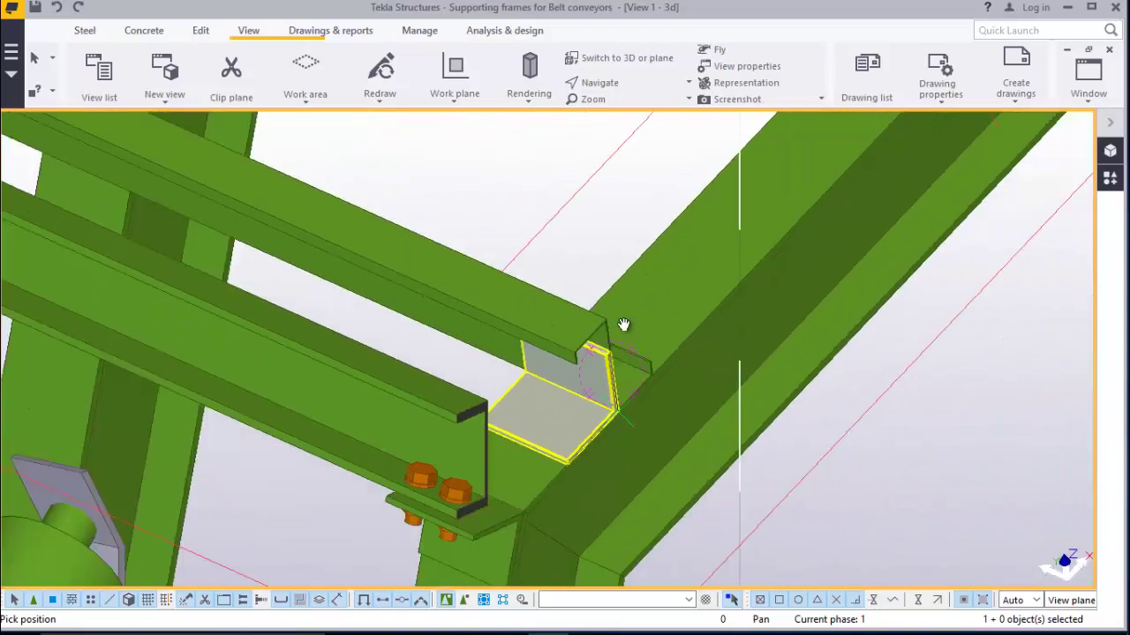
Inspect the purlin along its length, comparing its seating on the far-end cleat with that on the end frame's cleat
scroll(631, 320, "down", 2)
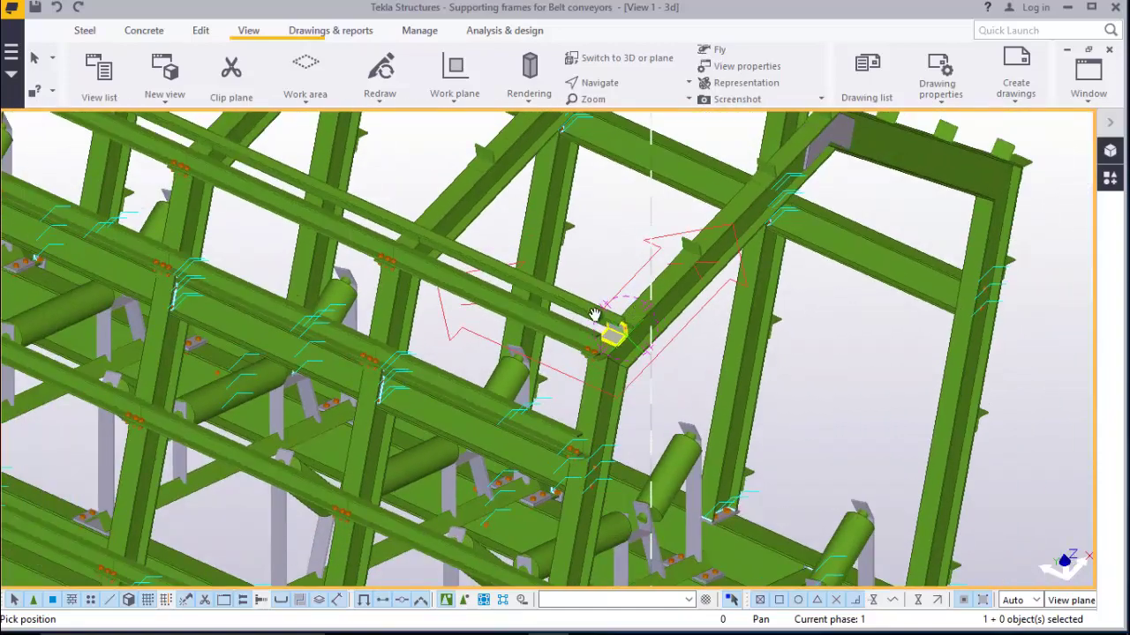
scroll(596, 315, "down", 2)
scroll(482, 210, "up", 4)
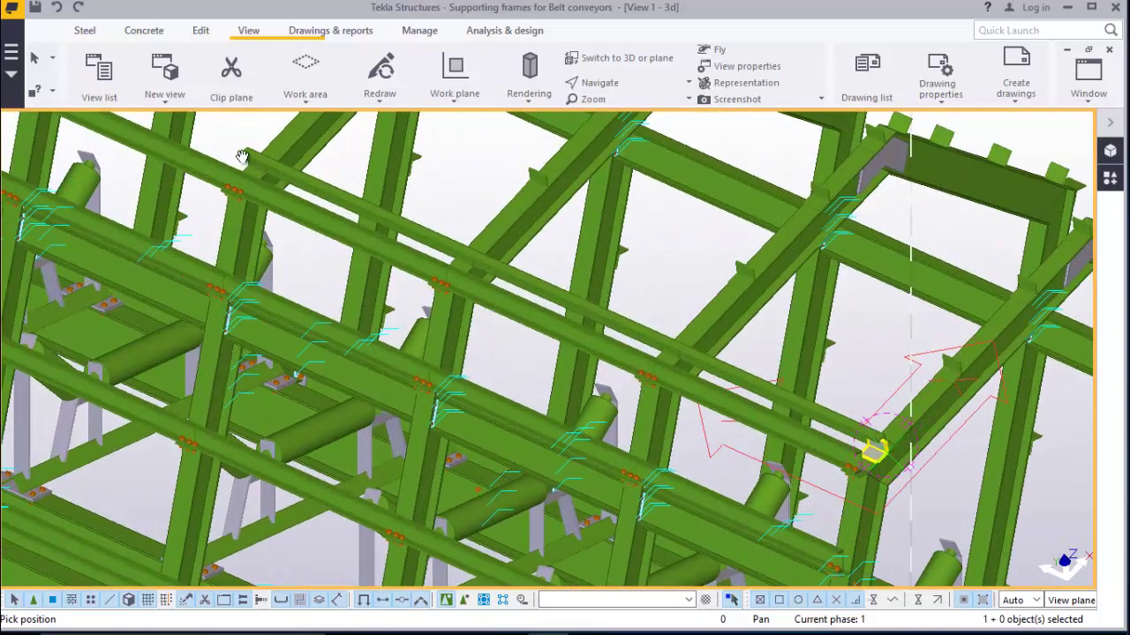
scroll(242, 157, "up", 6)
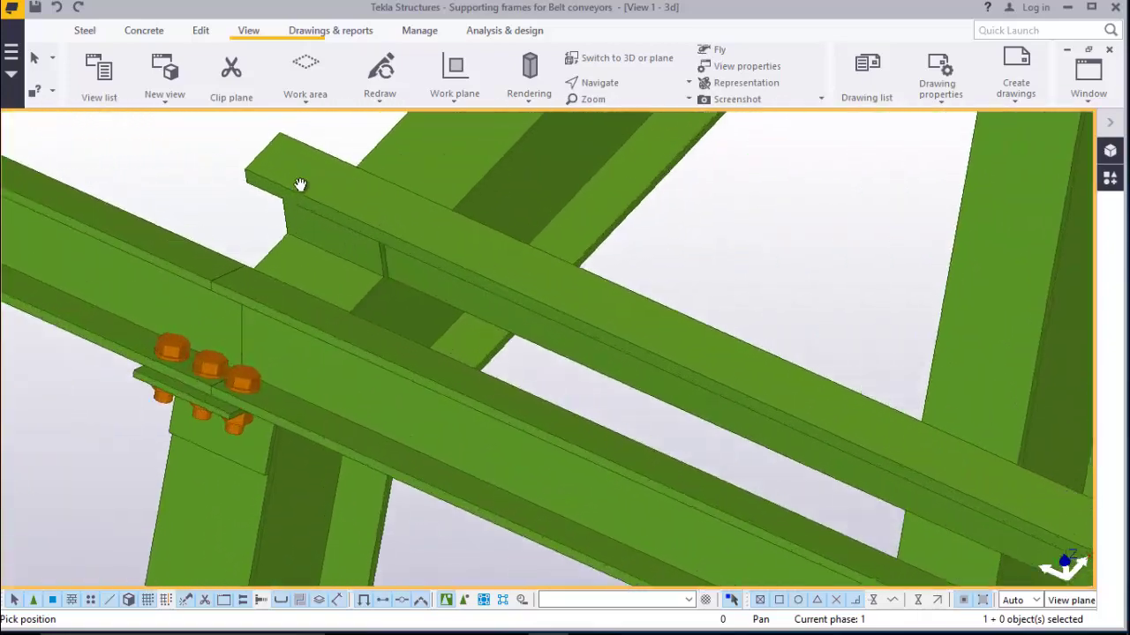
scroll(320, 212, "up", 3)
scroll(334, 212, "down", 3)
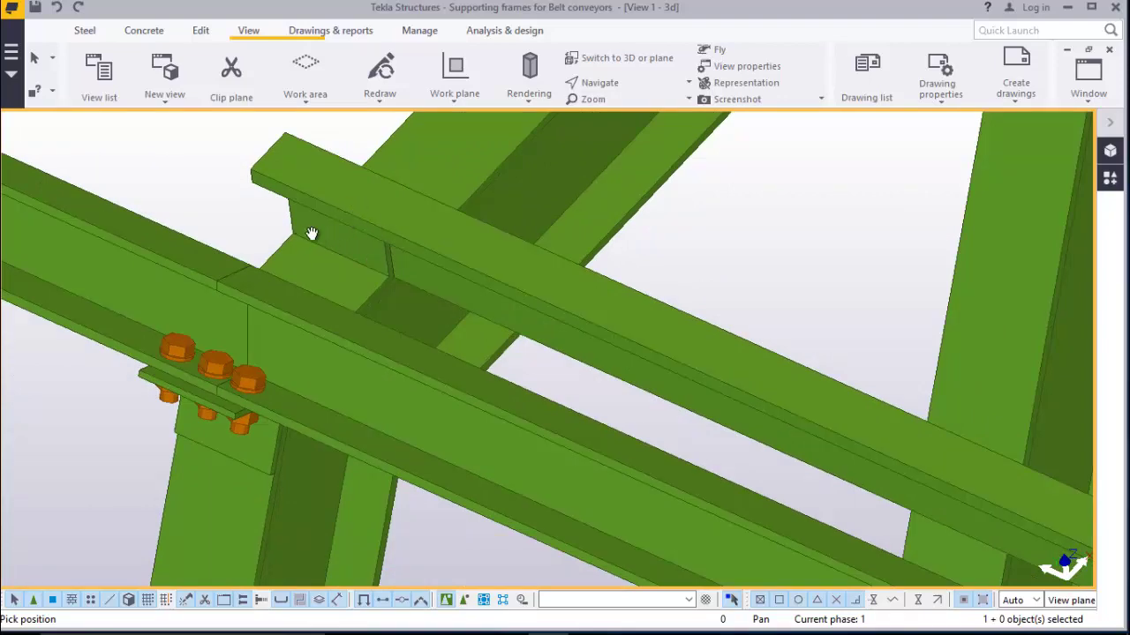
scroll(321, 235, "down", 10)
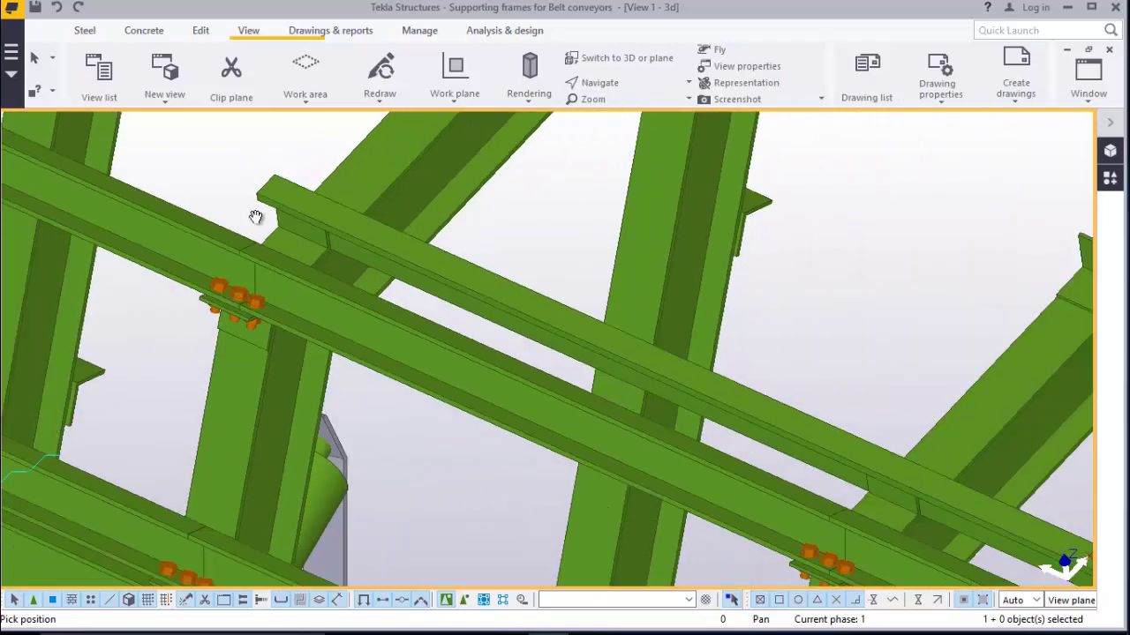
scroll(831, 466, "up", 10)
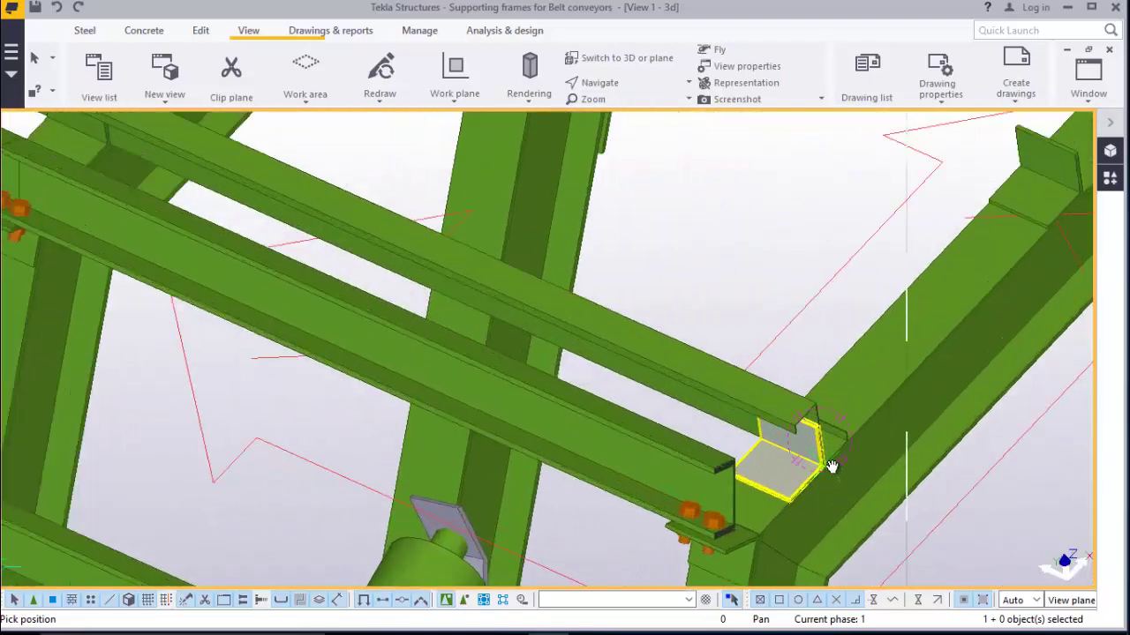
scroll(832, 466, "up", 1)
right_click(722, 275)
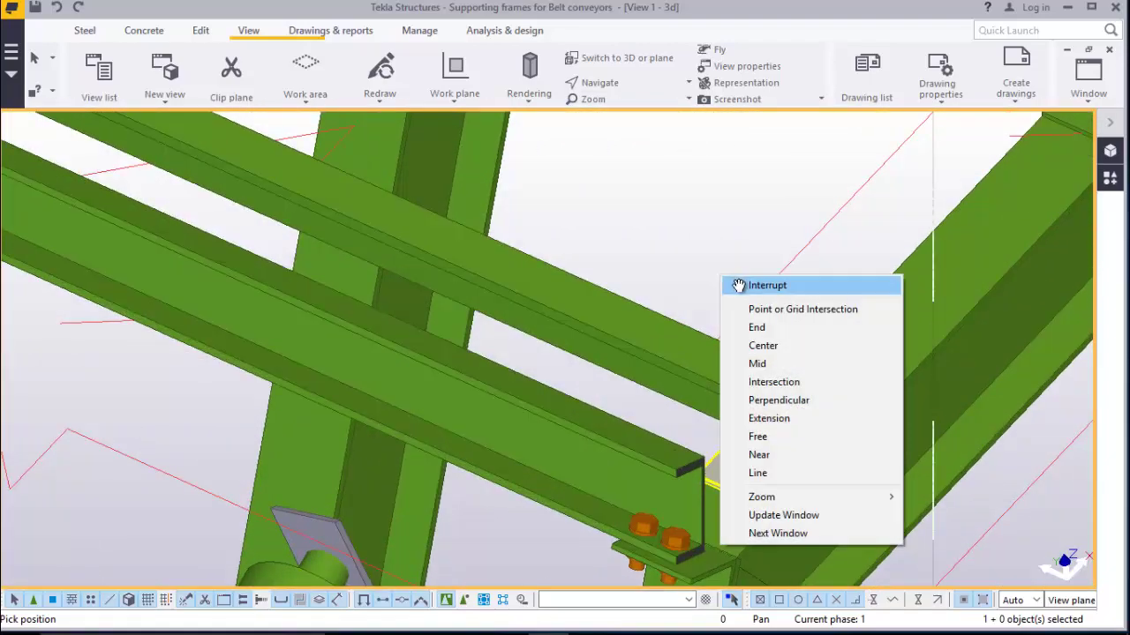
Place construction points on the two upper corners of the purlin's end at the end frame cleat
left_click(739, 284)
left_click(201, 30)
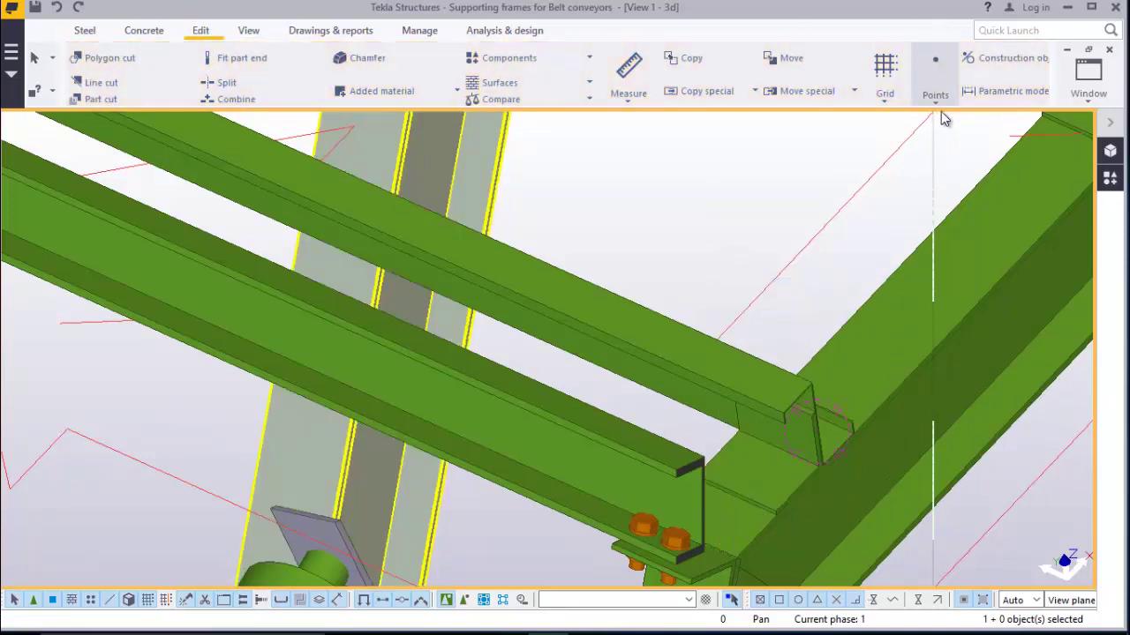
left_click(938, 100)
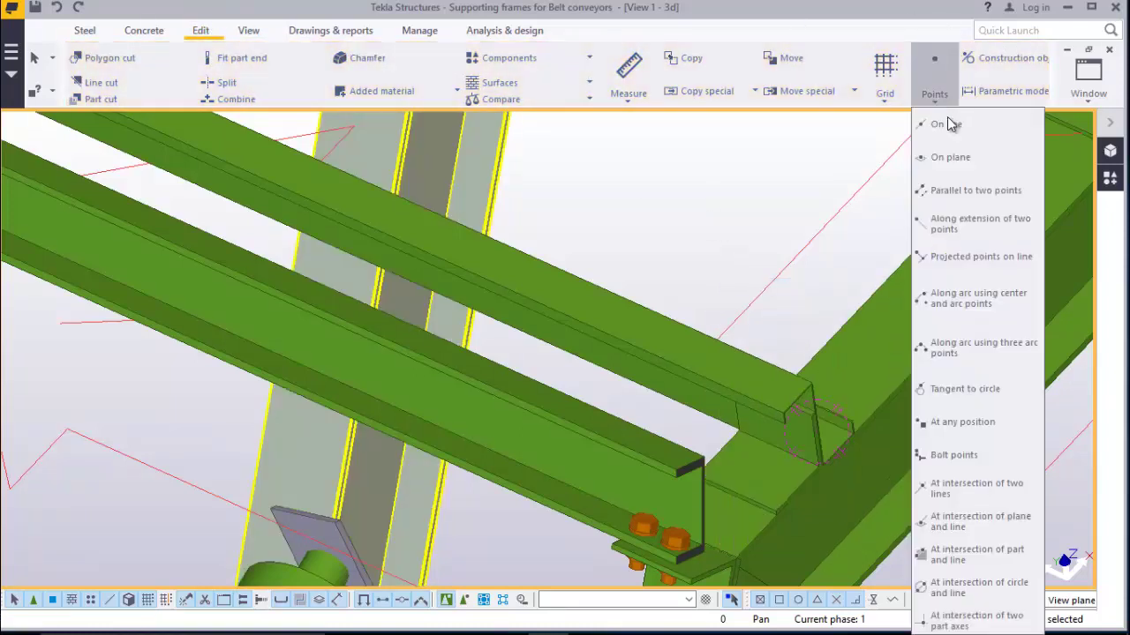
left_click(960, 427)
scroll(806, 388, "up", 5)
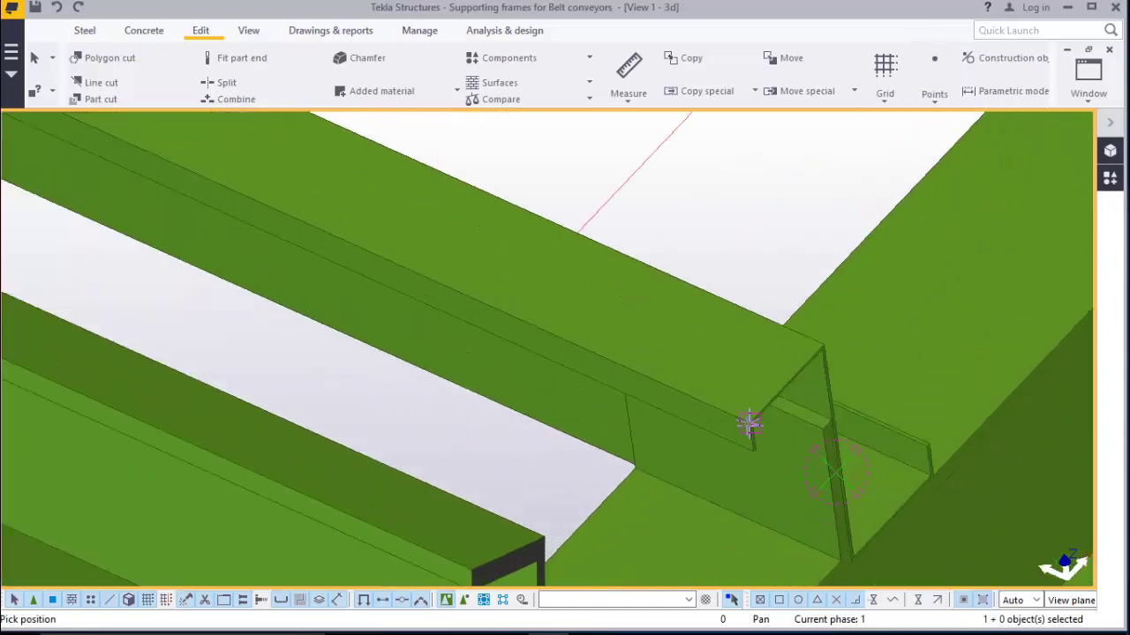
scroll(749, 424, "up", 3)
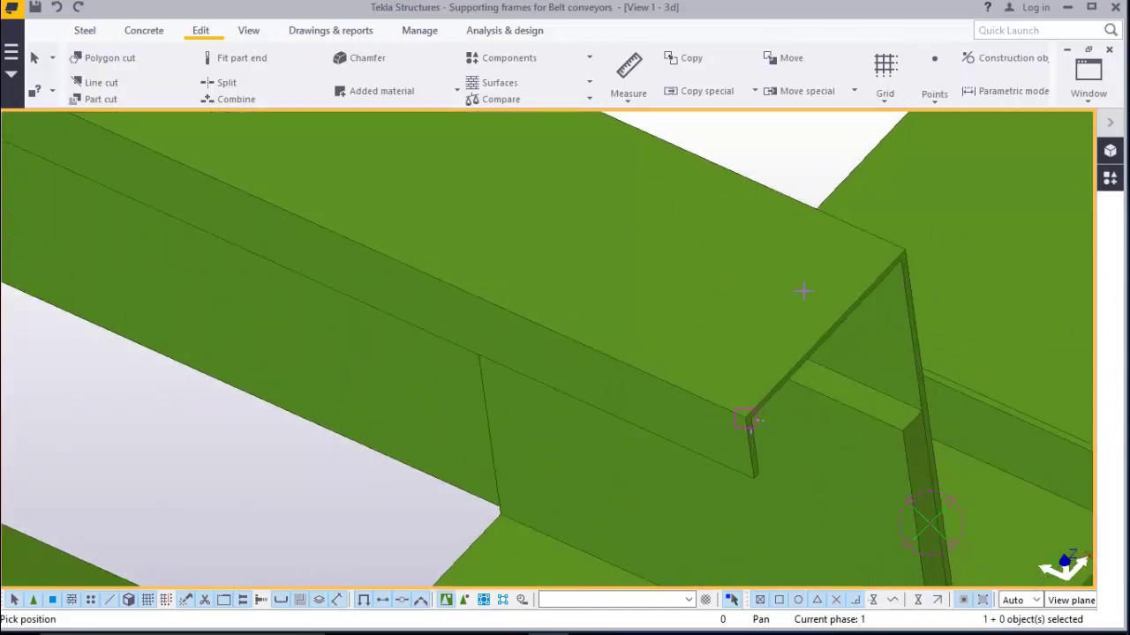
right_click(793, 174)
left_click(799, 162)
Copy both corner points 50 mm inward along the purlin's top flange edges
left_click(744, 415)
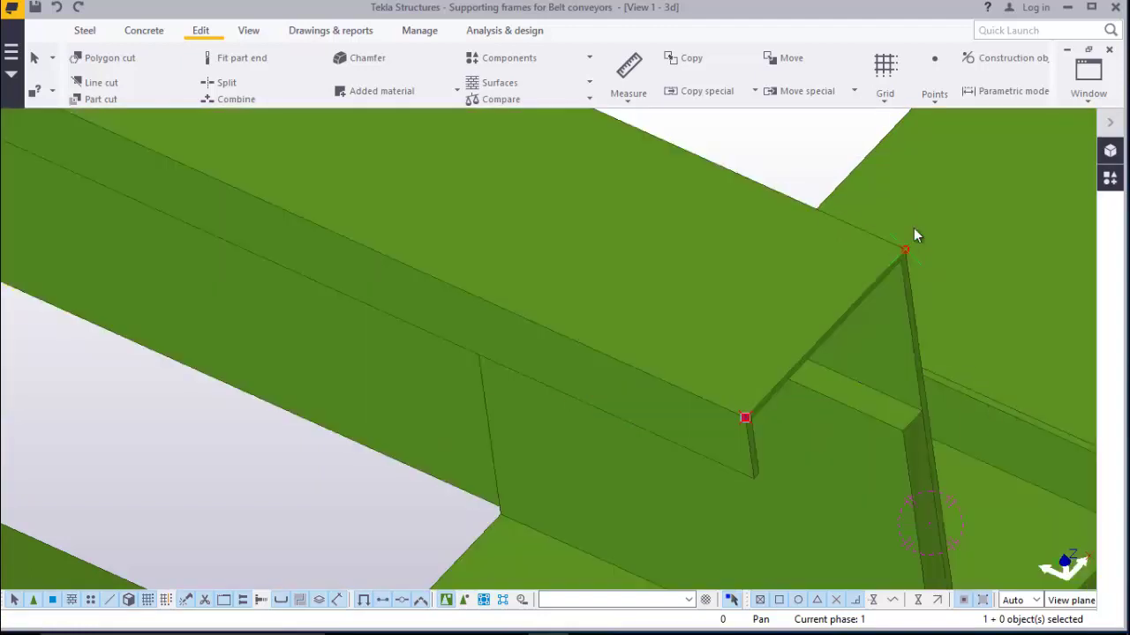
left_click(904, 247)
right_click(752, 147)
left_click(788, 180)
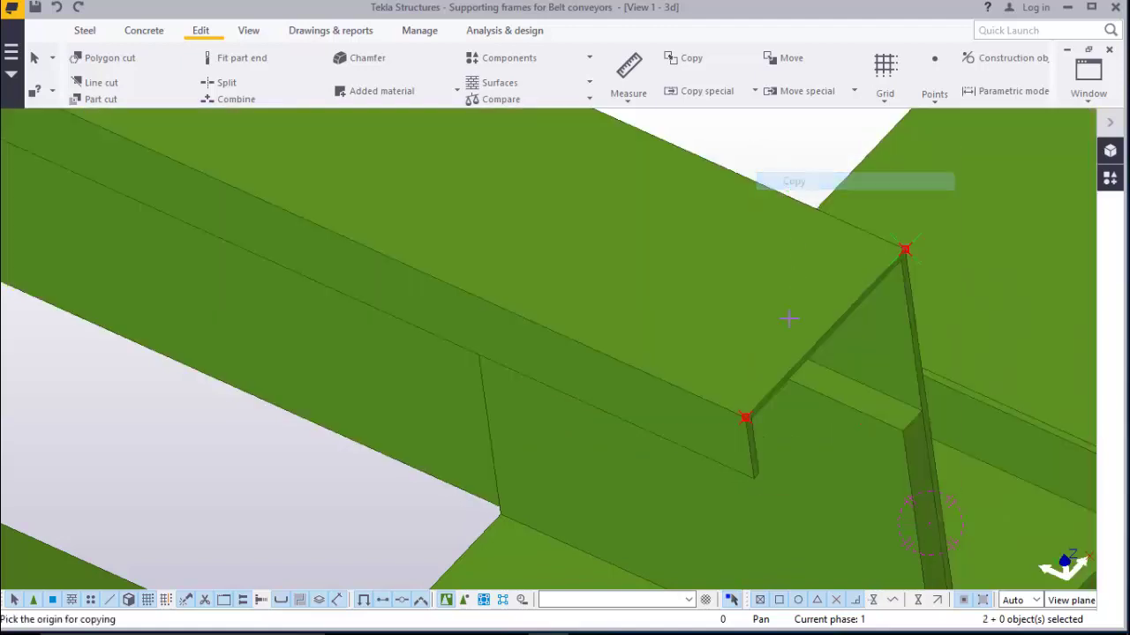
left_click(745, 418)
scroll(747, 424, "down", 5)
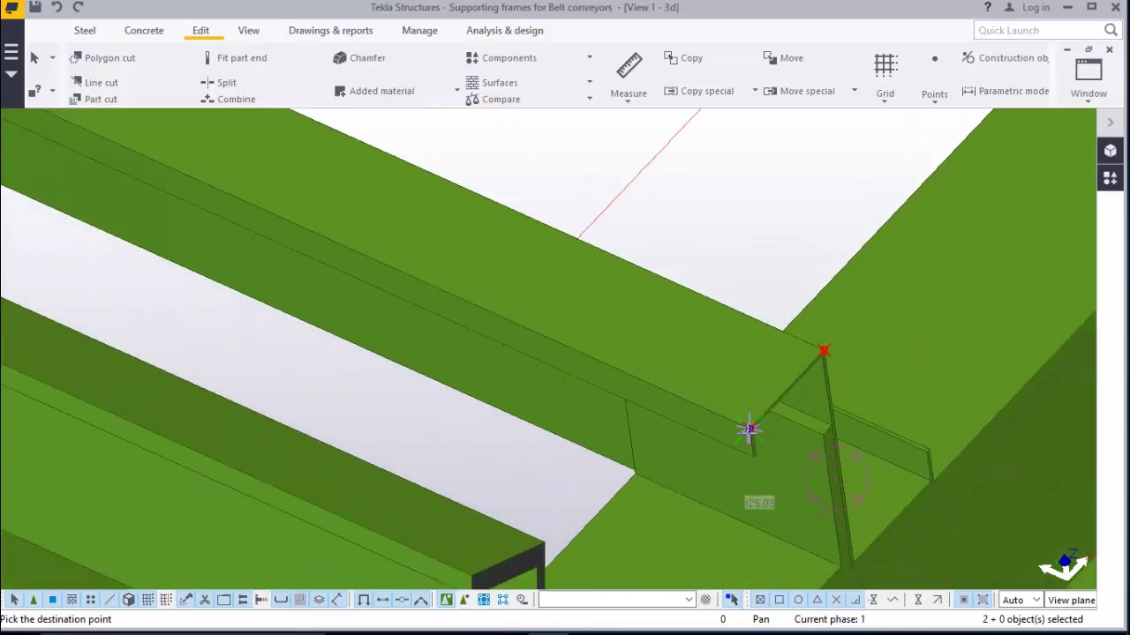
scroll(250, 196, "up", 5)
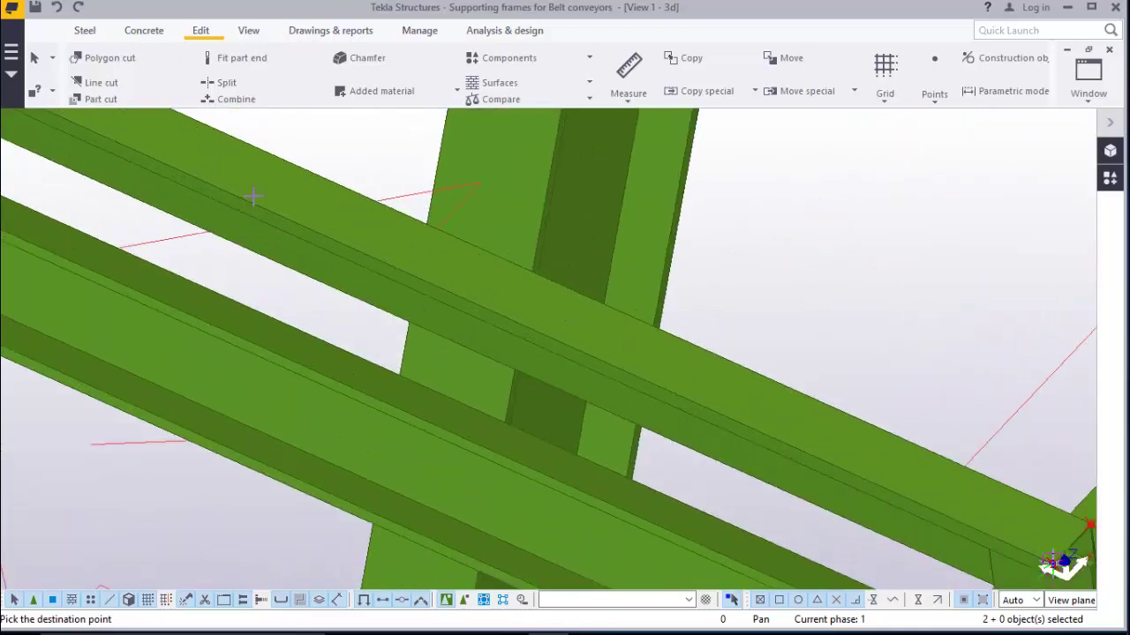
scroll(457, 316, "down", 2)
scroll(504, 323, "down", 6)
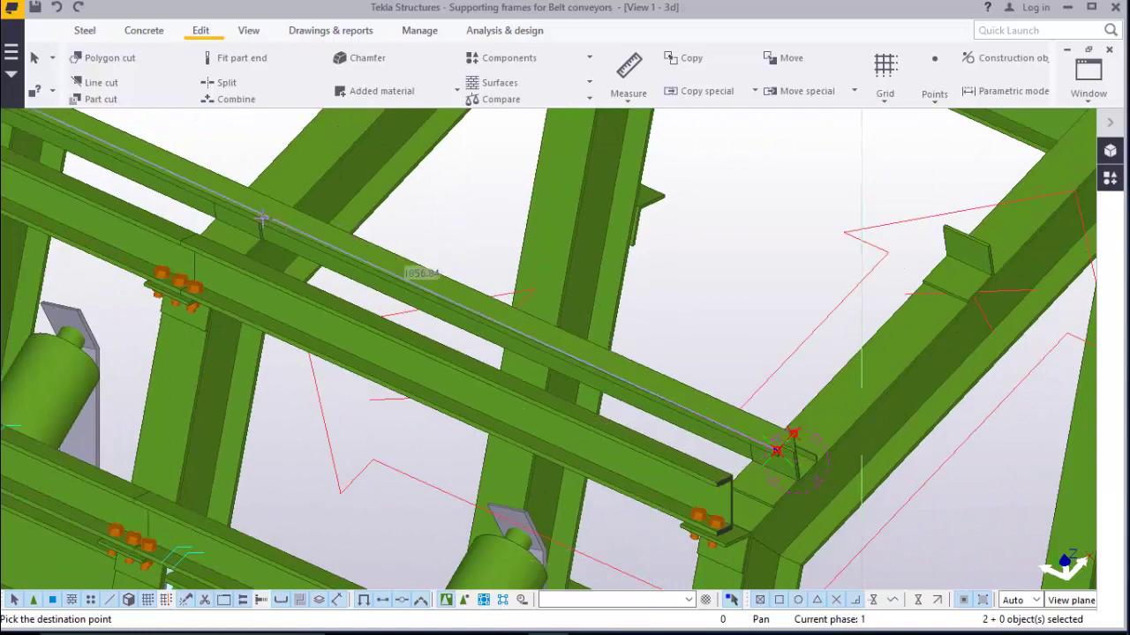
scroll(250, 204, "up", 5)
scroll(249, 204, "down", 1)
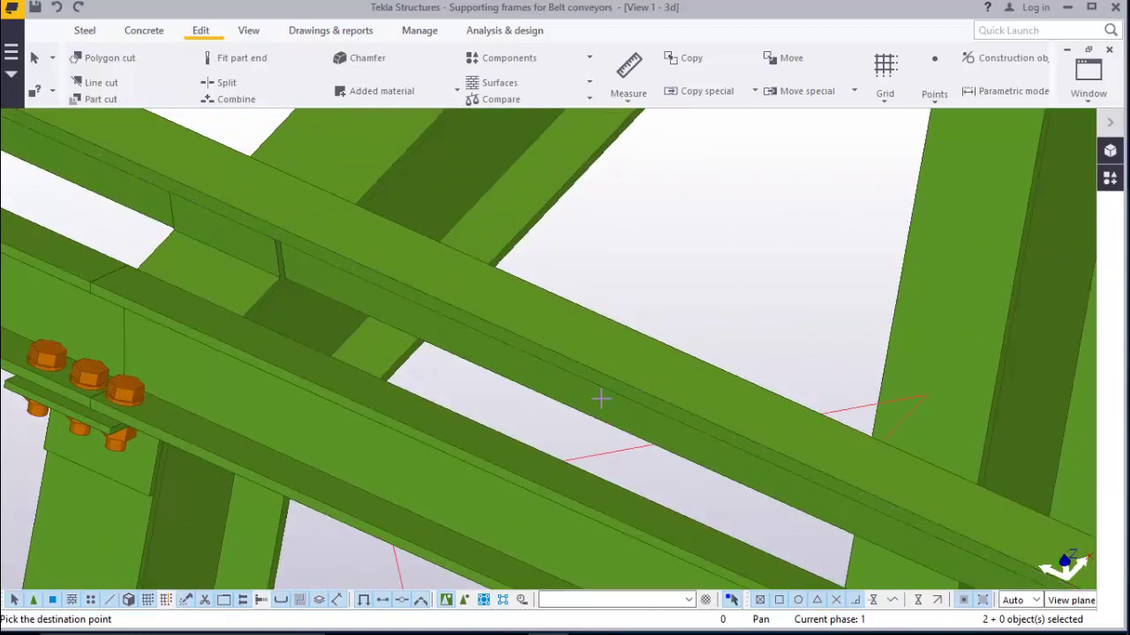
scroll(600, 399, "down", 2)
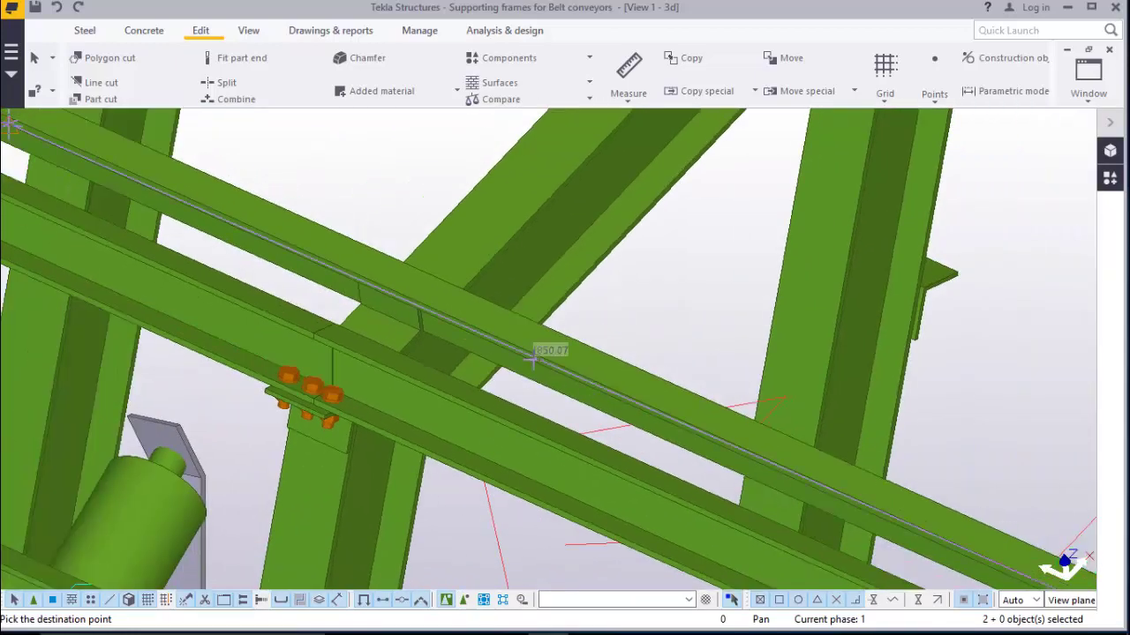
scroll(544, 346, "down", 2)
scroll(874, 519, "up", 3)
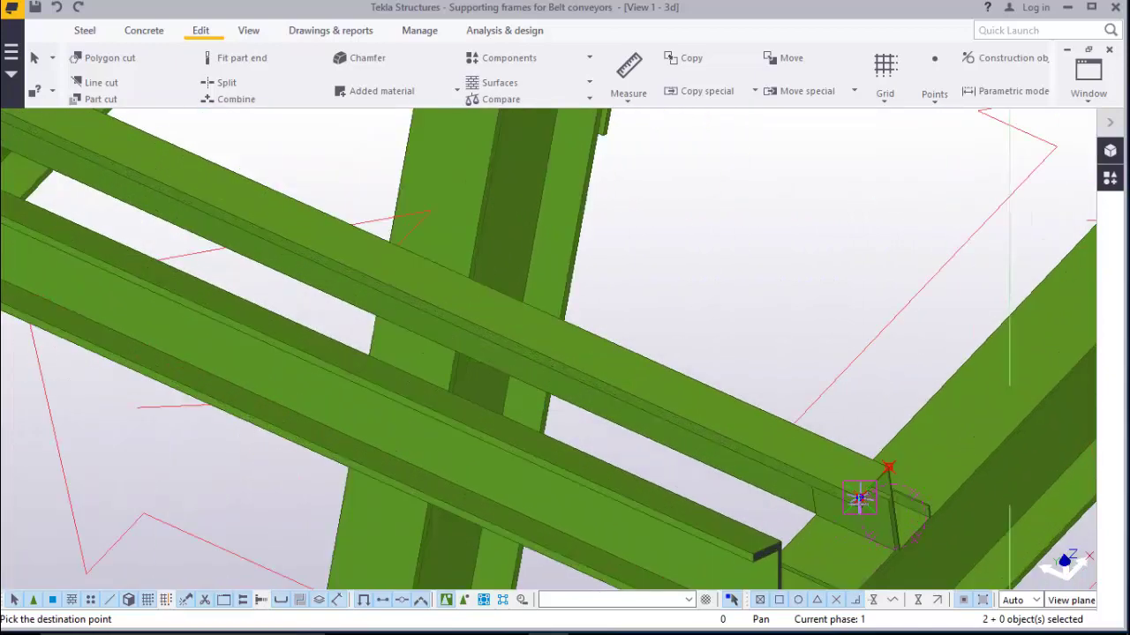
scroll(873, 519, "down", 2)
scroll(480, 371, "up", 2)
scroll(480, 370, "up", 5)
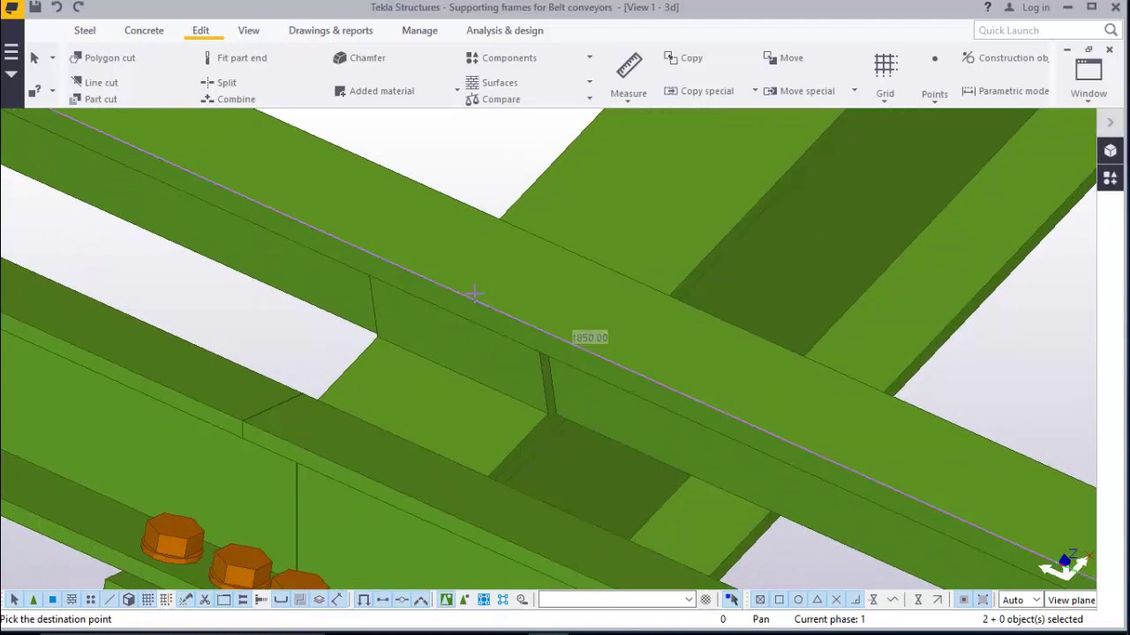
type("50")
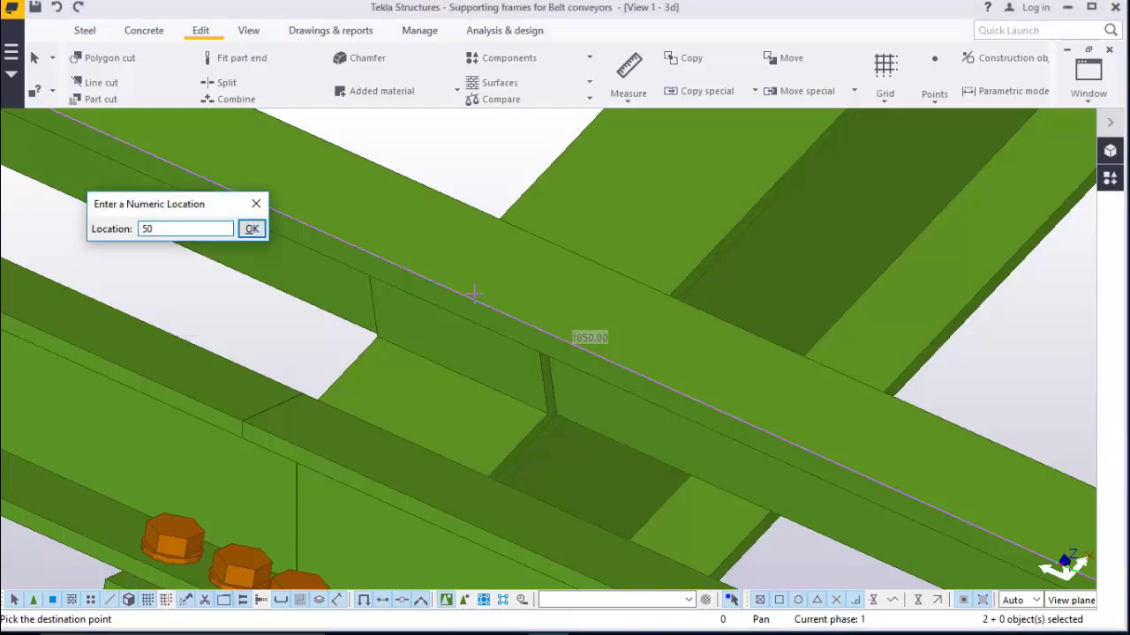
key("Return")
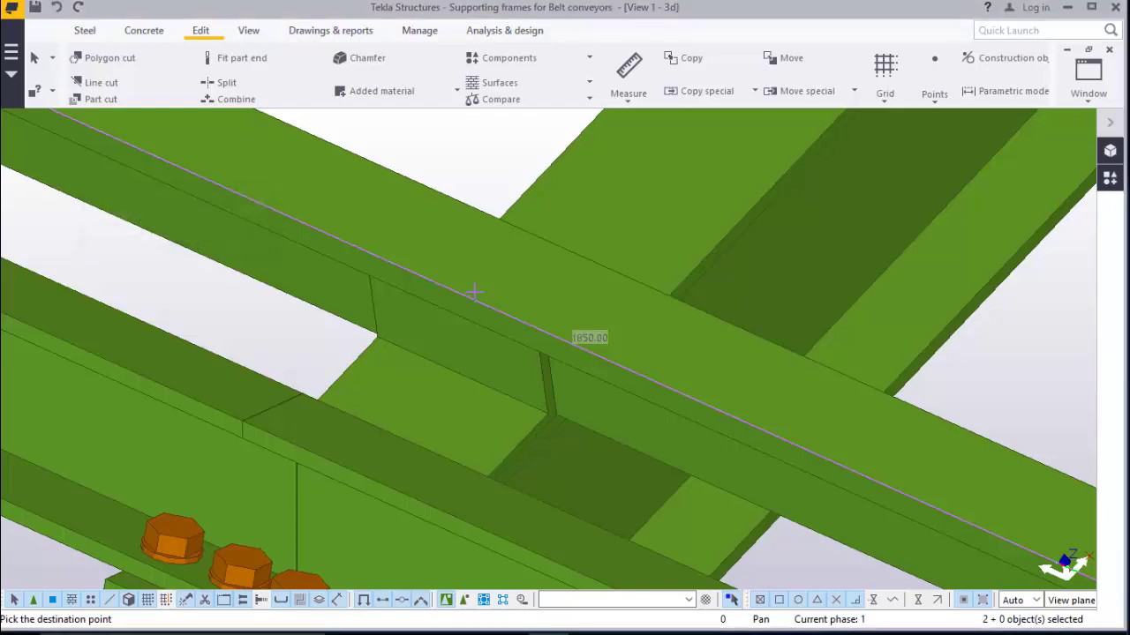
scroll(411, 315, "down", 7)
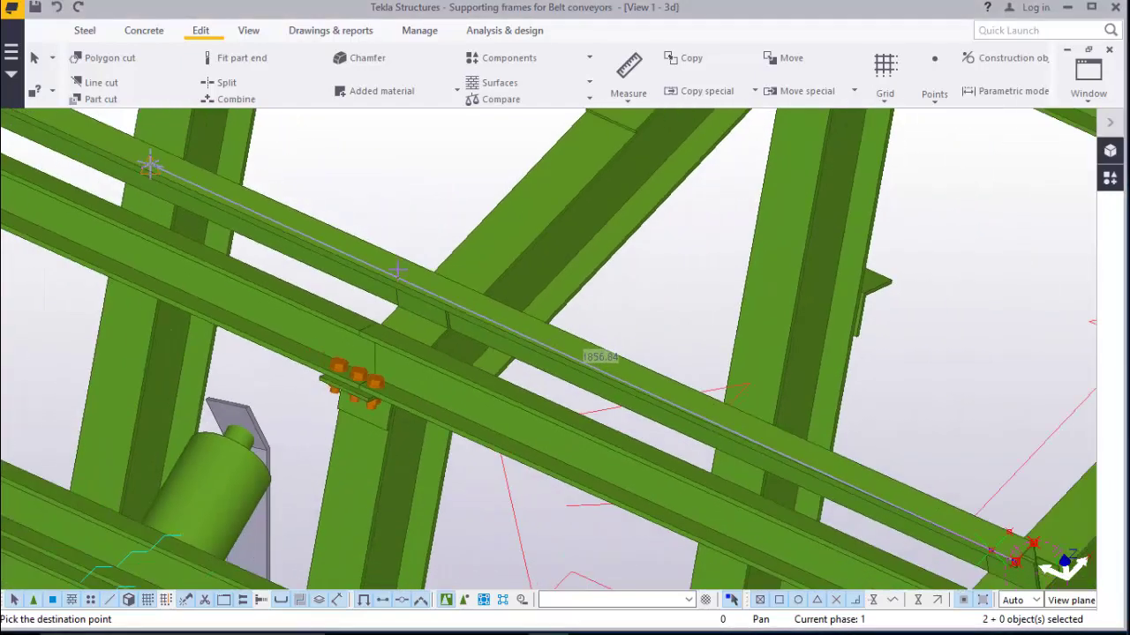
scroll(797, 433, "up", 10)
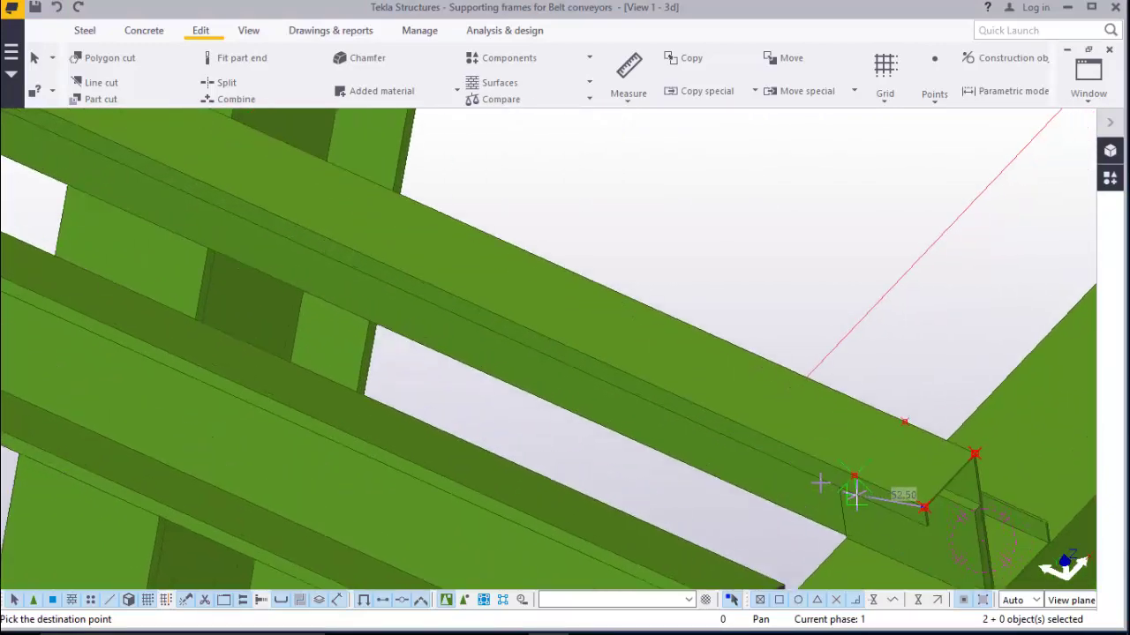
scroll(821, 475, "down", 3)
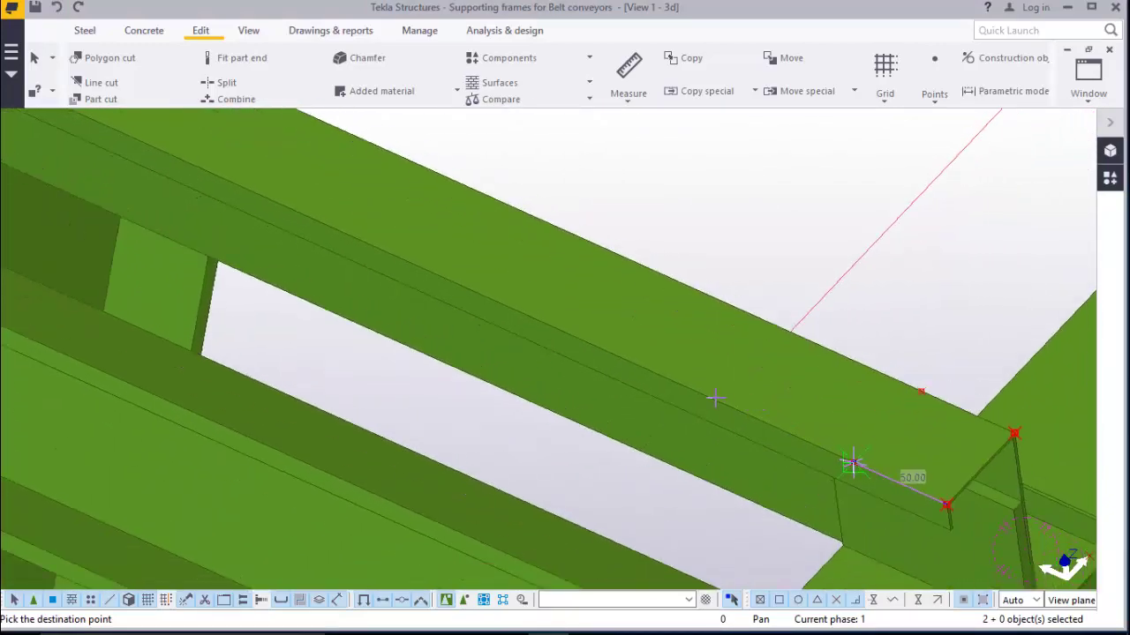
scroll(818, 449, "down", 1)
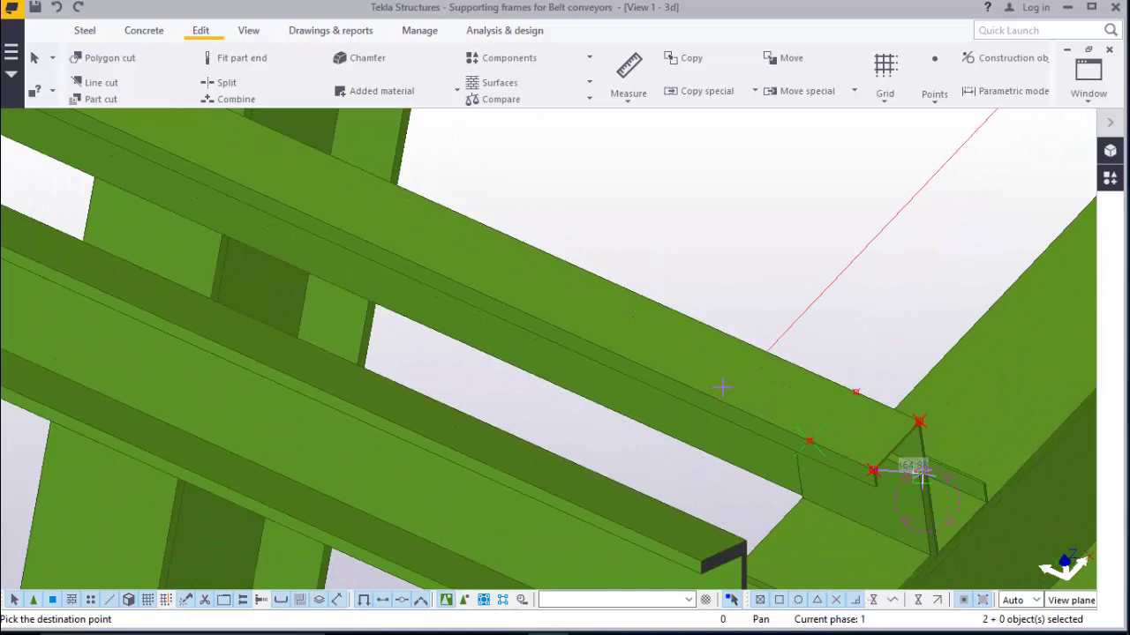
right_click(702, 192)
left_click(739, 209)
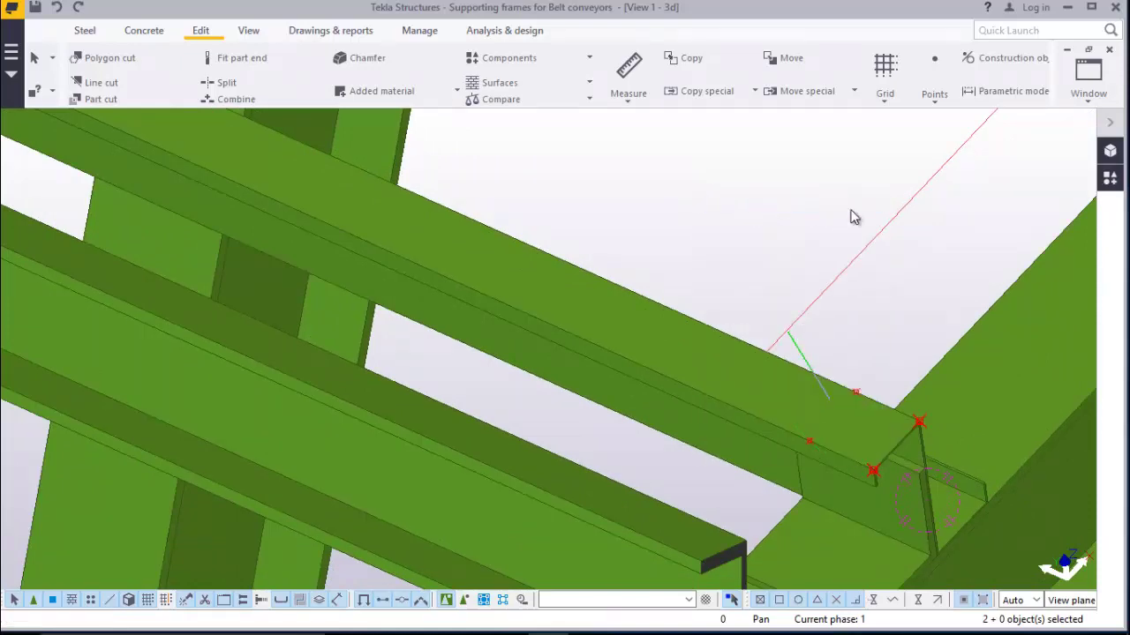
Add 1 divided line point midway between the flange-lip corner point and its copy 50 mm inward
scroll(827, 477, "up", 1)
scroll(827, 475, "up", 1)
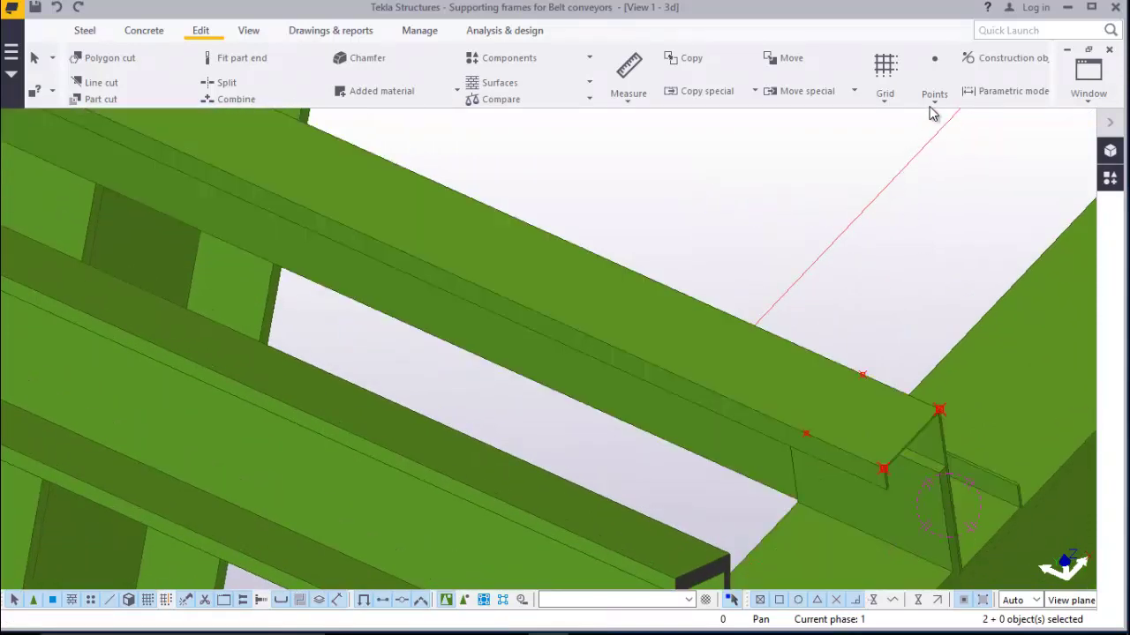
left_click(934, 99)
left_click(948, 131)
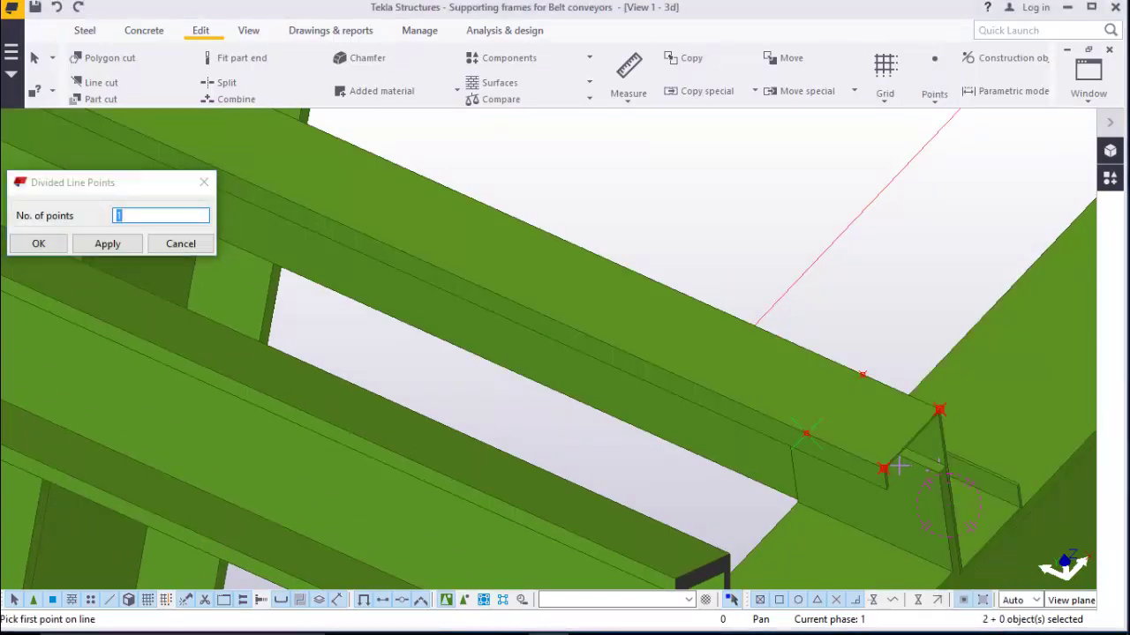
scroll(887, 469, "up", 2)
scroll(861, 461, "down", 1)
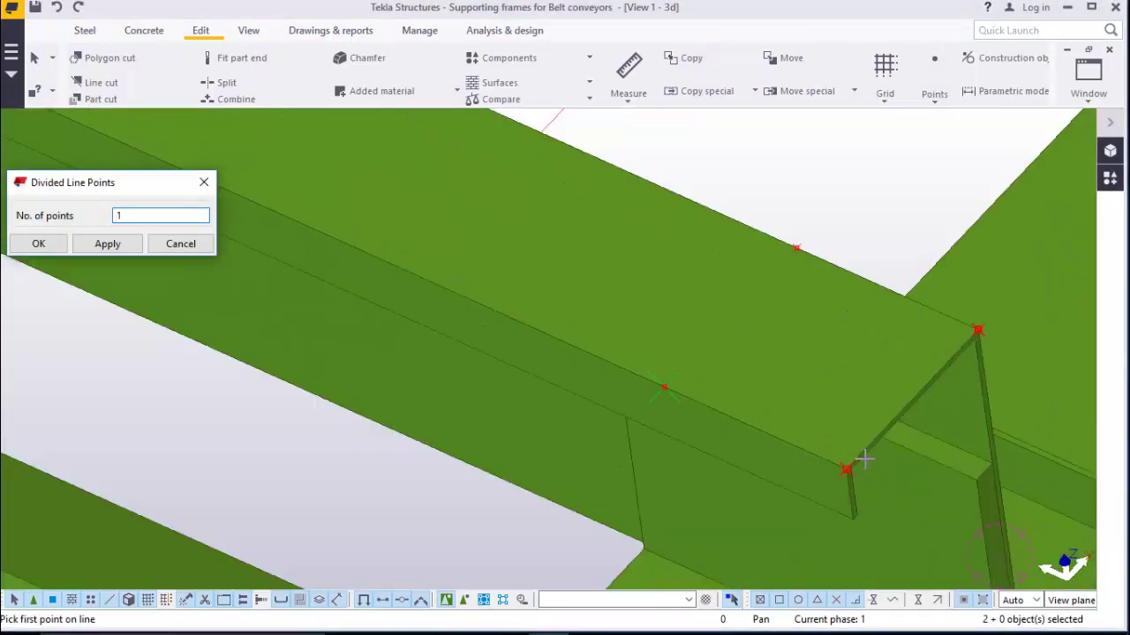
scroll(864, 458, "down", 1)
scroll(857, 461, "up", 3)
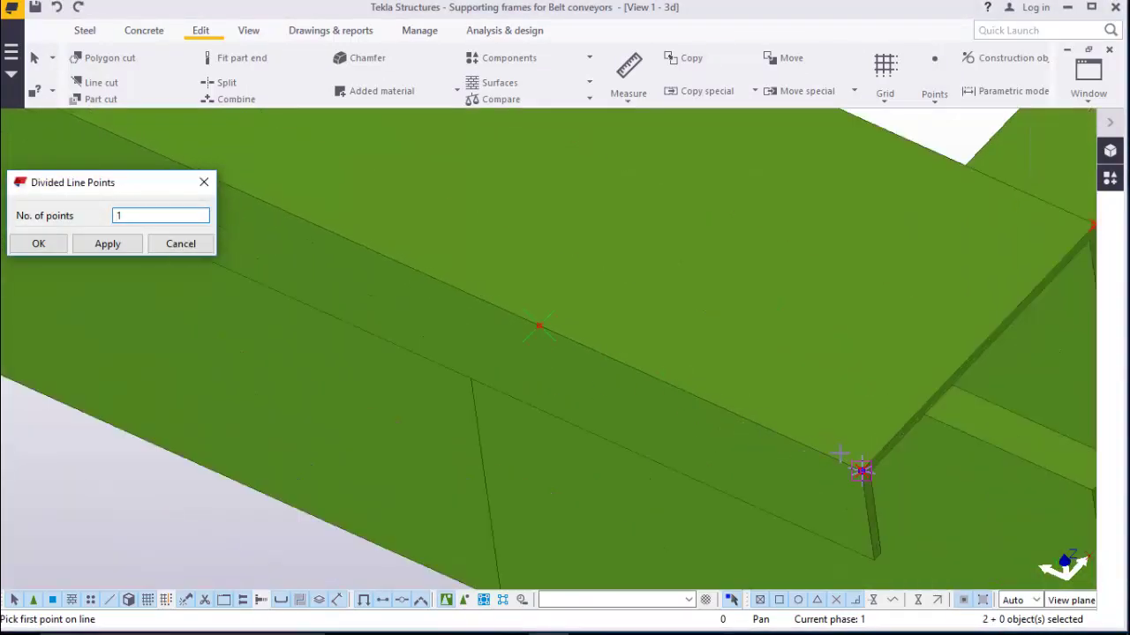
left_click(862, 473)
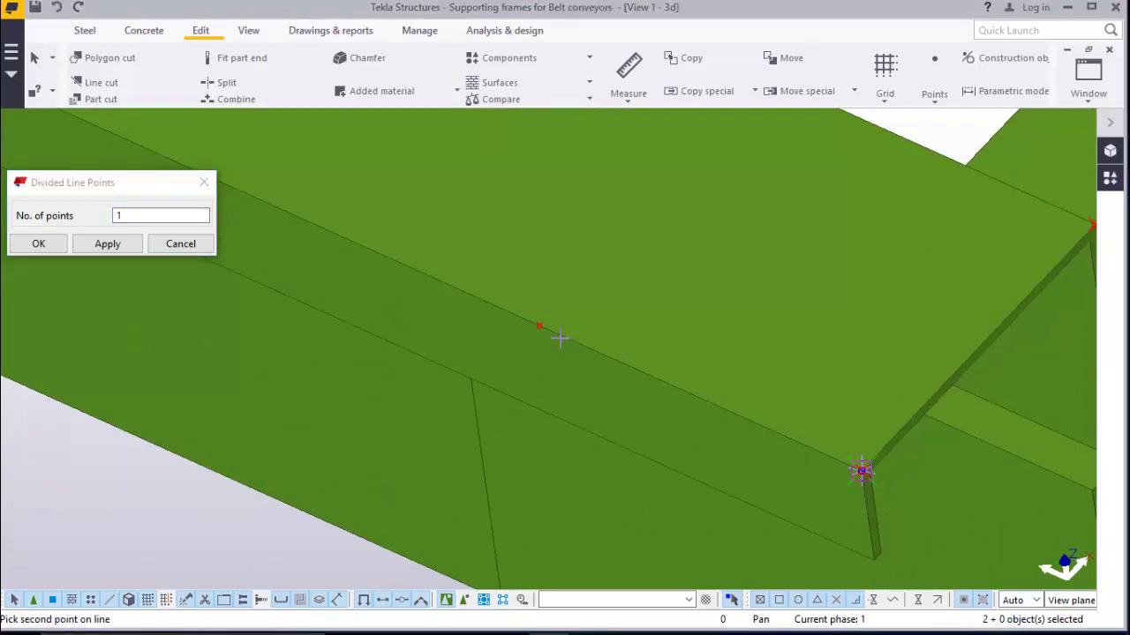
left_click(535, 325)
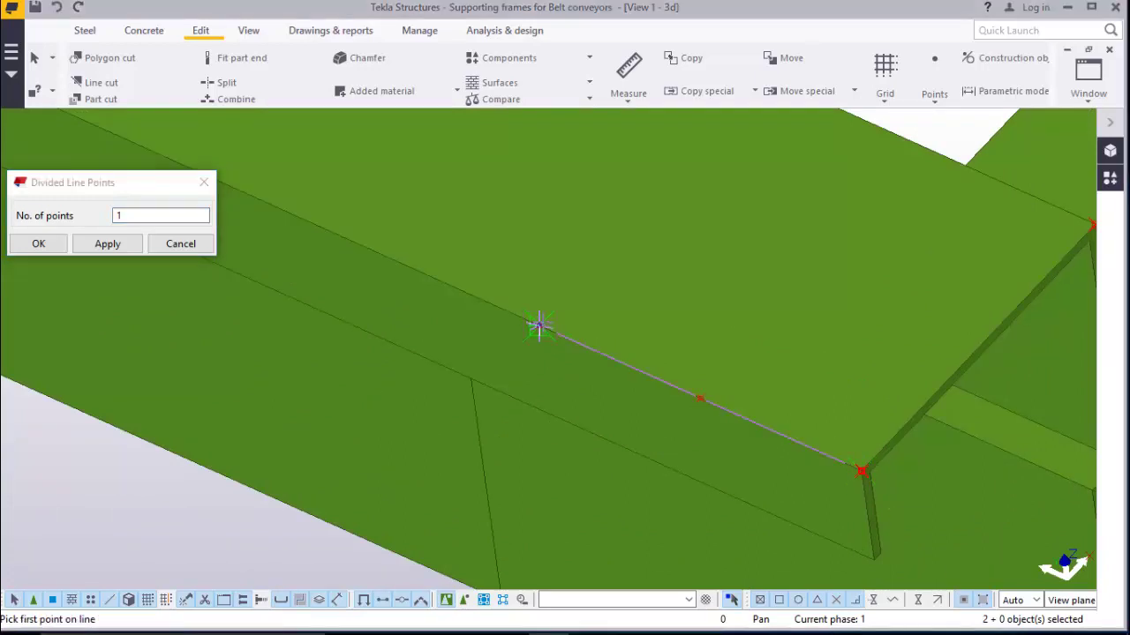
right_click(597, 256)
left_click(642, 267)
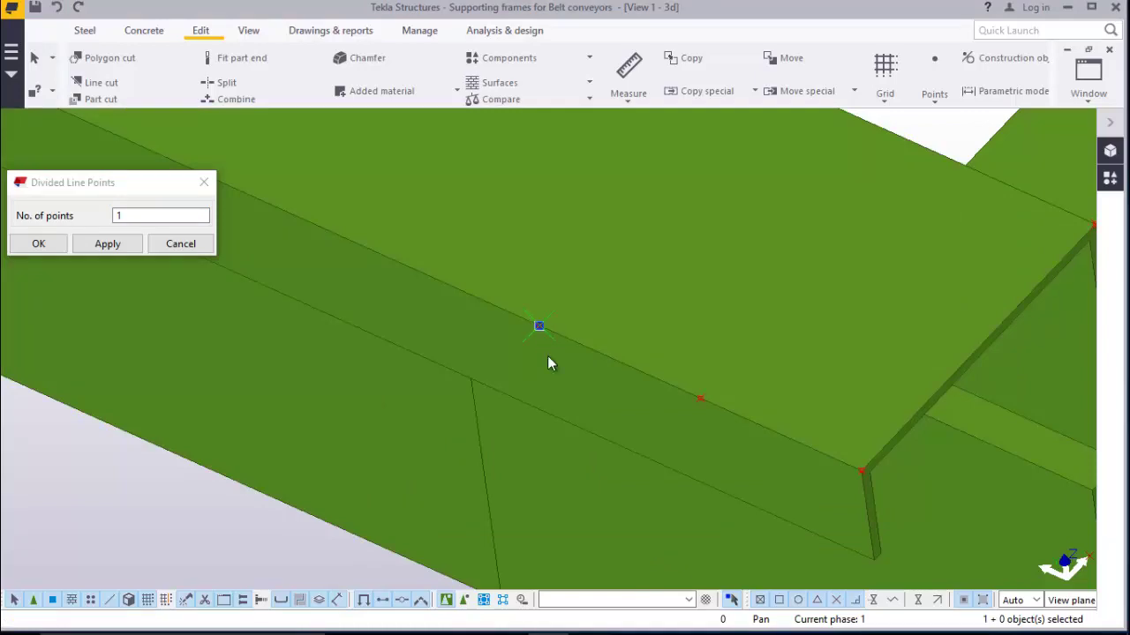
Delete the two points lying 50 mm from the purlin's end, one on each flange edge
scroll(565, 358, "down", 2)
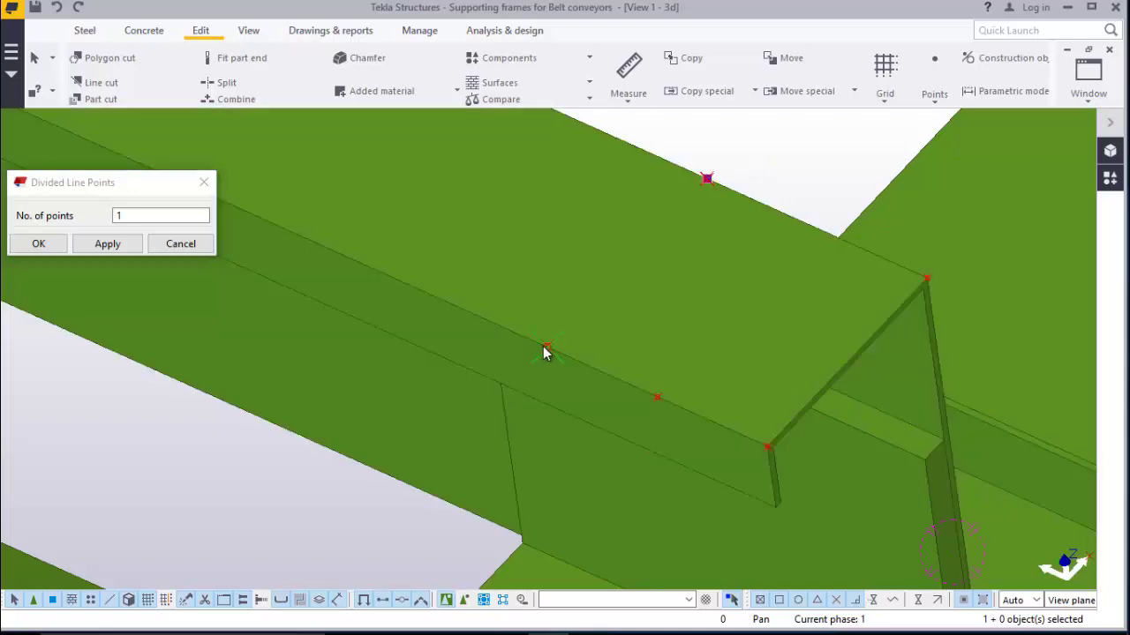
left_click(547, 347, "ctrl")
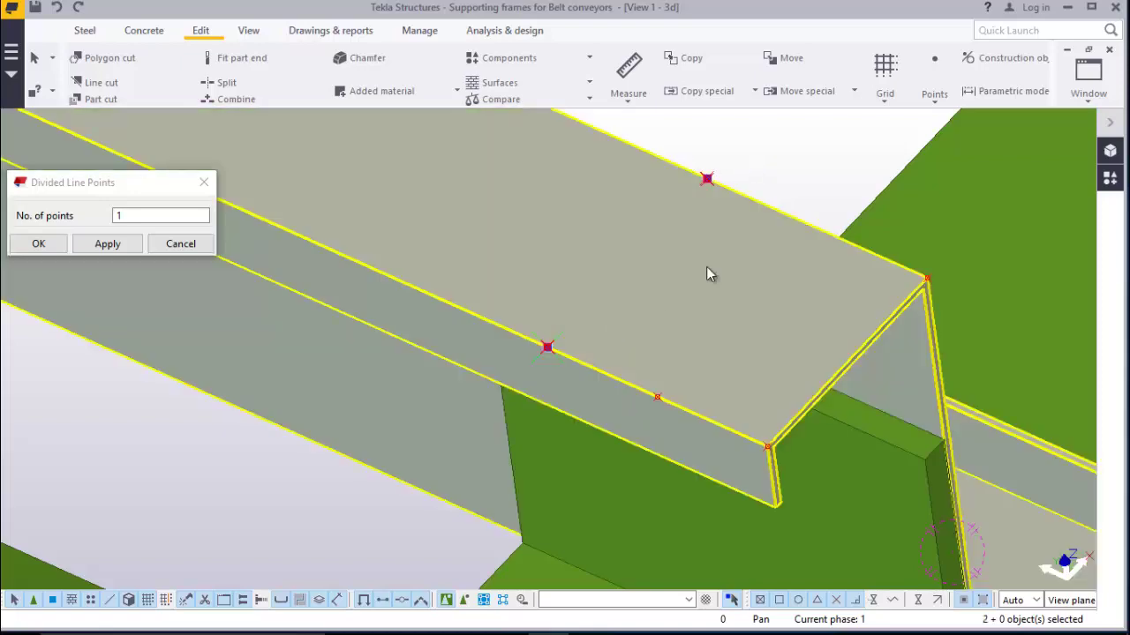
right_click(795, 179)
left_click(832, 279)
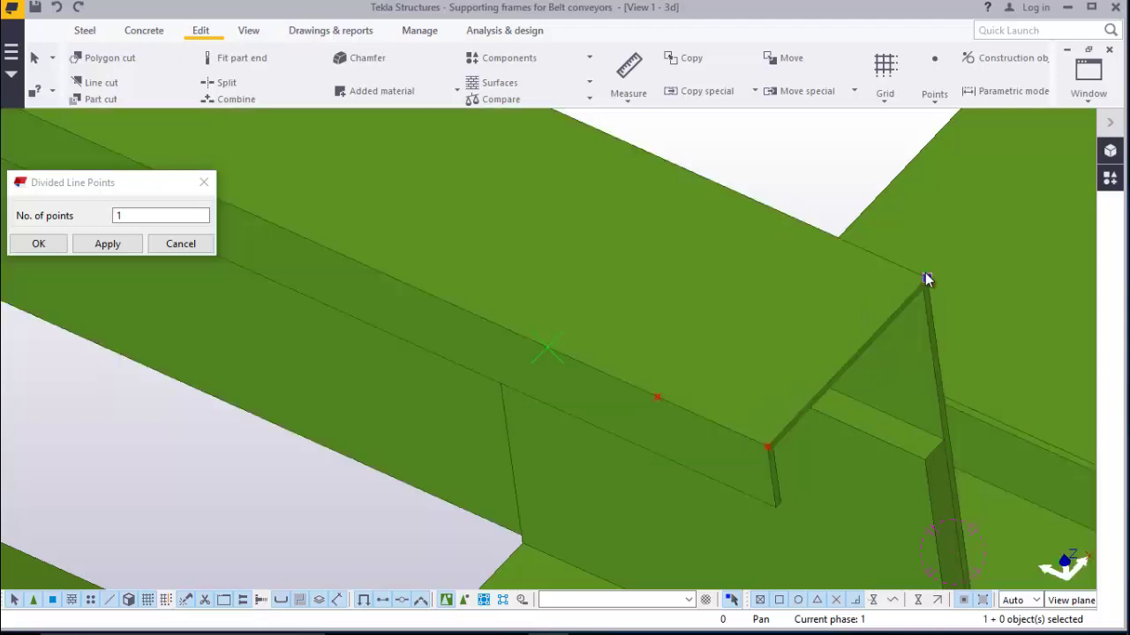
Copy the web-side corner point by the distance from the lip-side corner to the midpoint, and close the divided line points settings
right_click(815, 155)
left_click(849, 226)
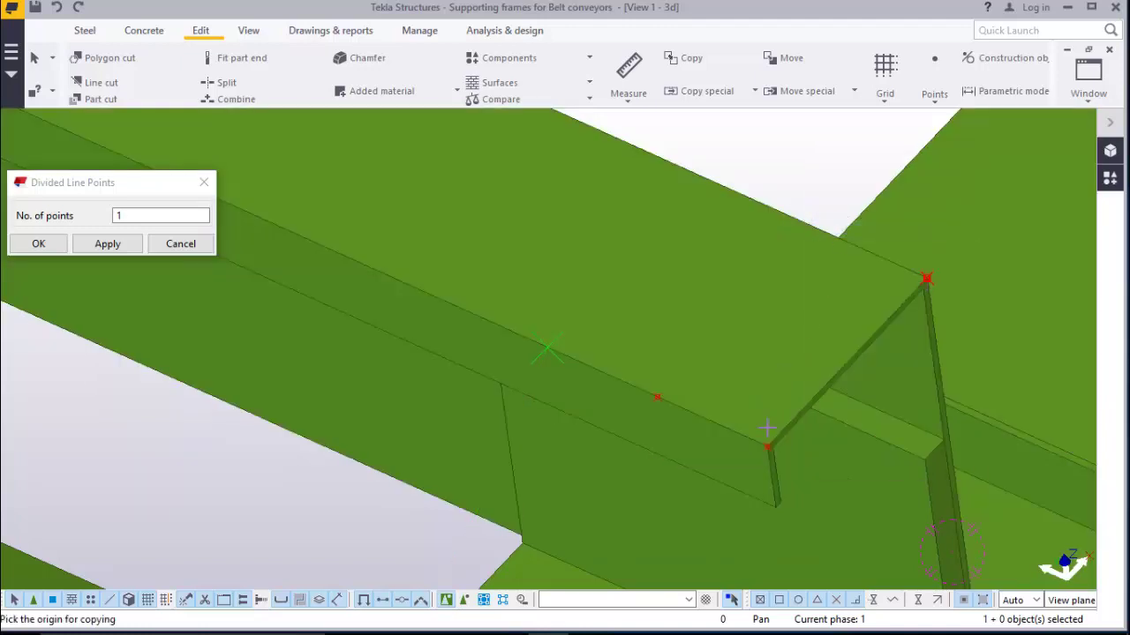
left_click(658, 399)
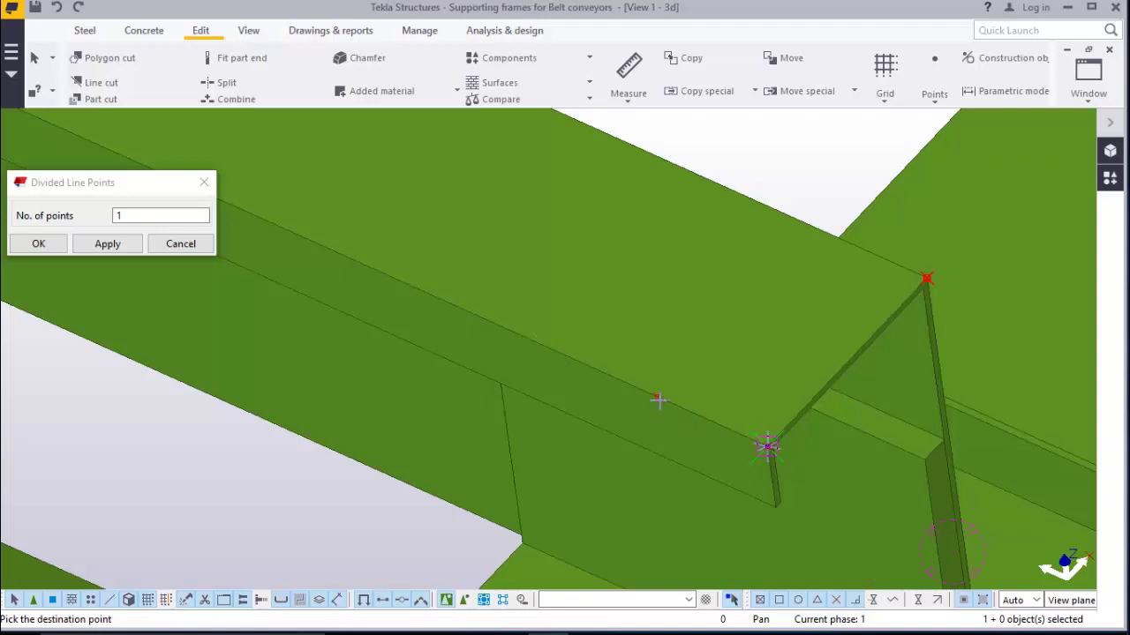
right_click(763, 202)
left_click(800, 209)
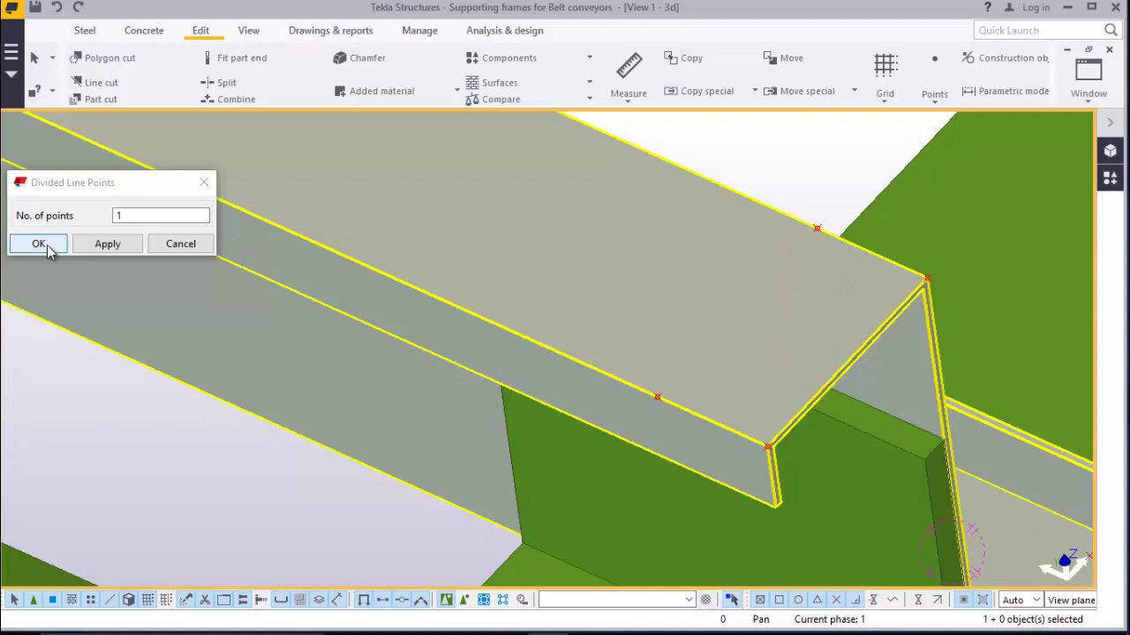
left_click(39, 244)
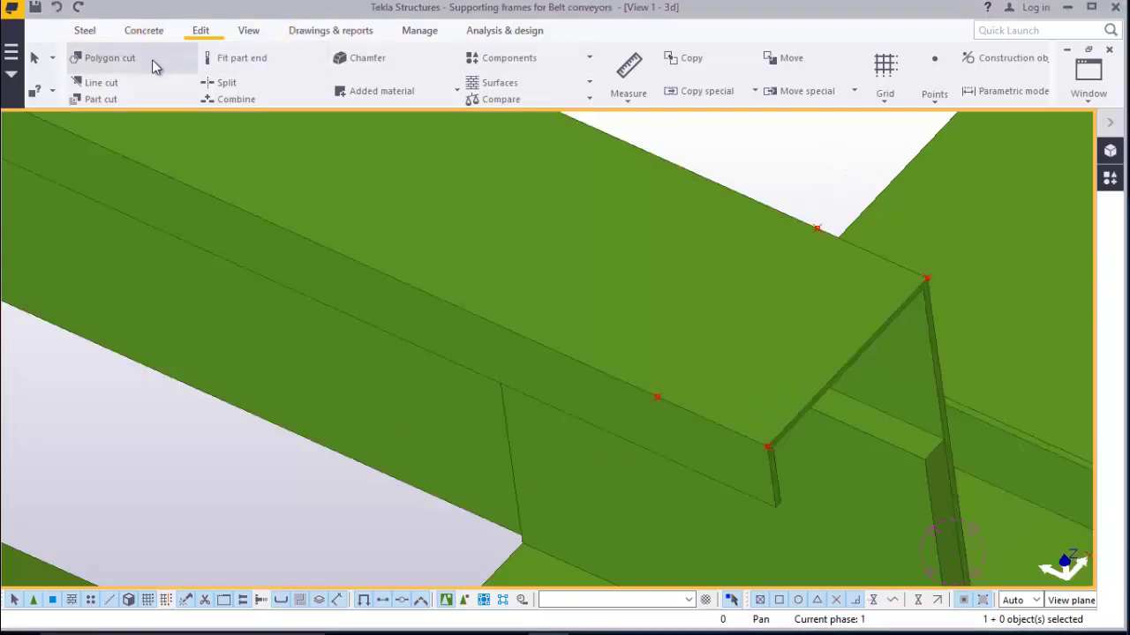
Trim the purlin's end with a line cut through the two midway points on the top flange edges, removing the outer end portion
left_click(102, 84)
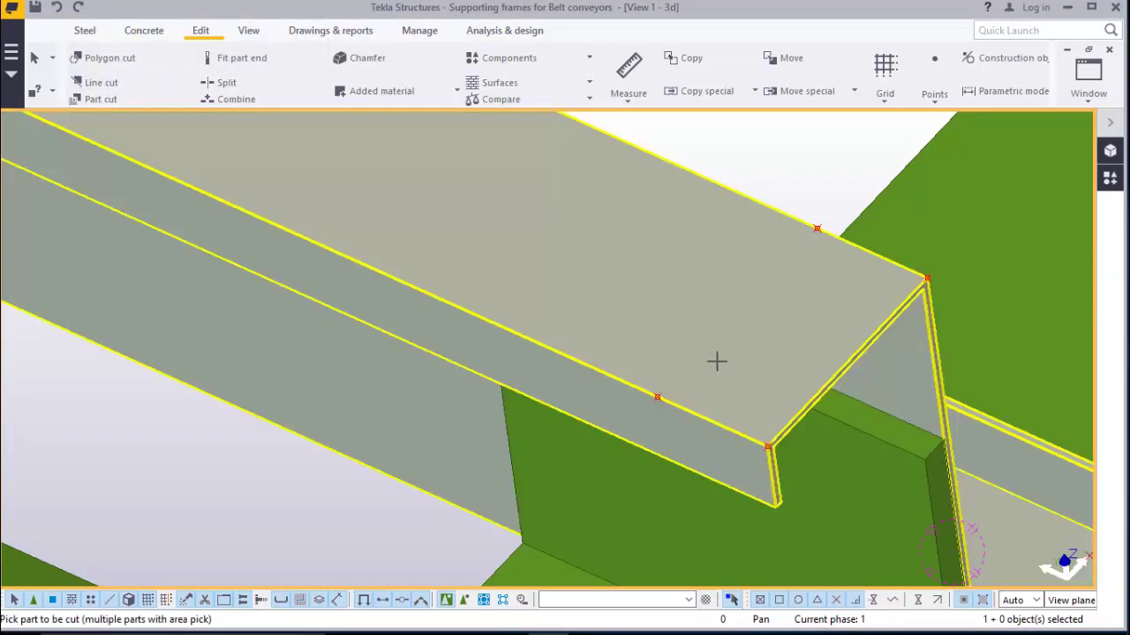
left_click(717, 361)
scroll(657, 422, "up", 2)
scroll(660, 405, "down", 2)
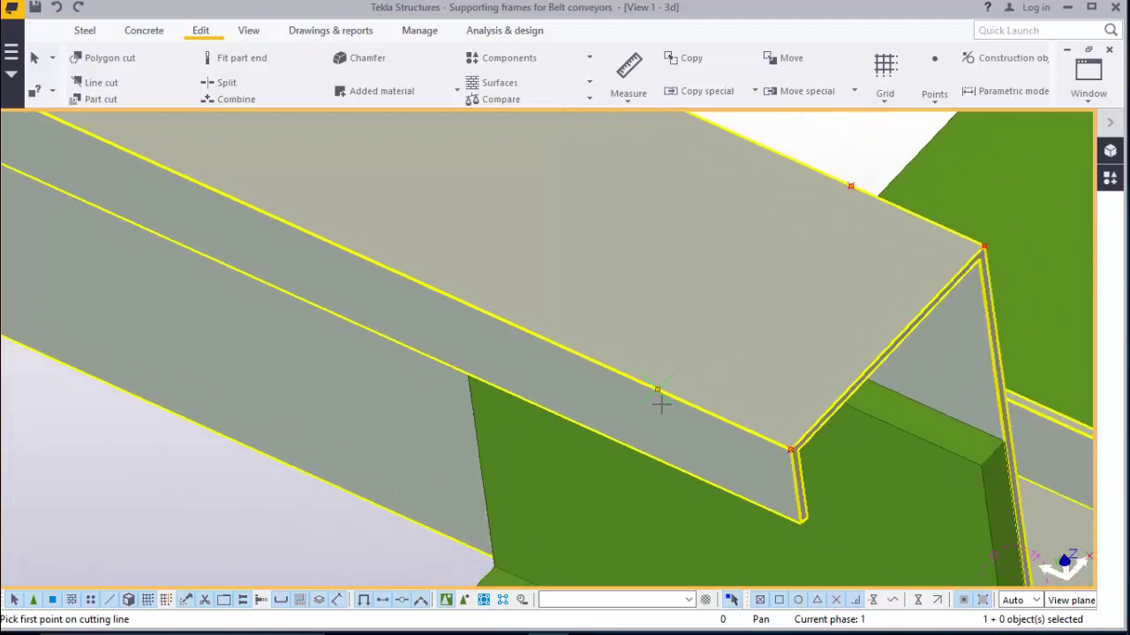
left_click(660, 392)
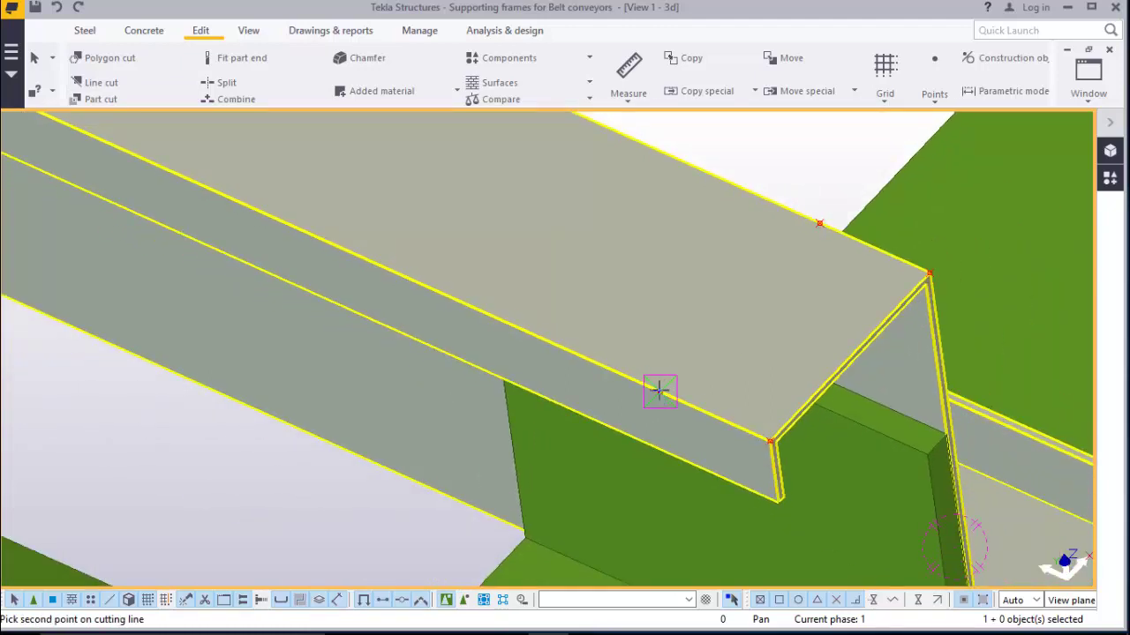
left_click(820, 221)
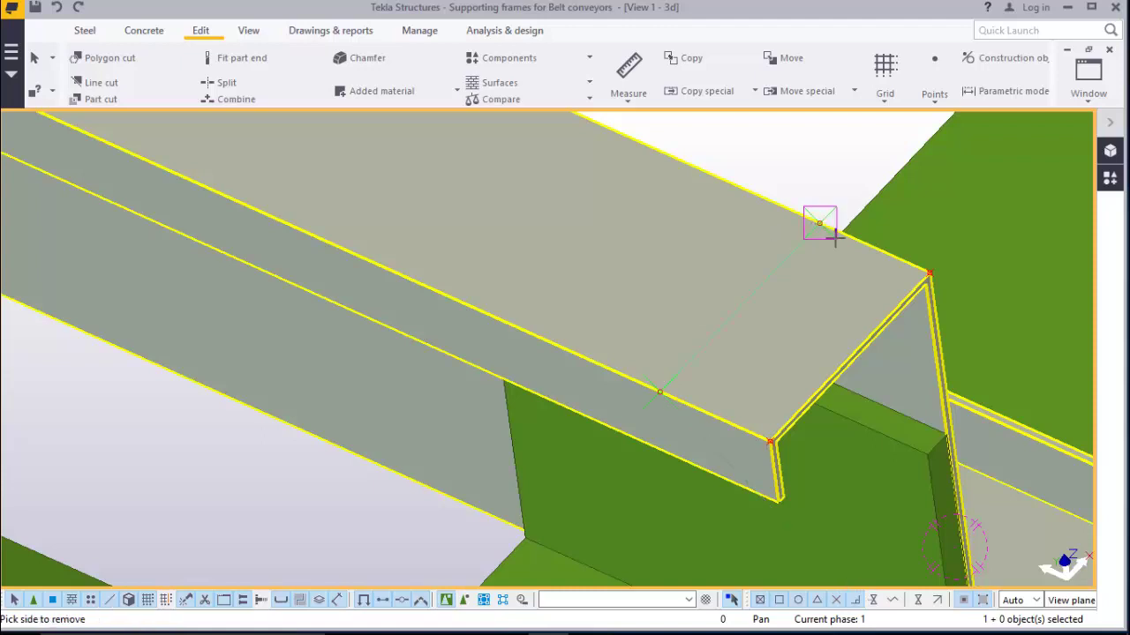
left_click(865, 286)
right_click(790, 183)
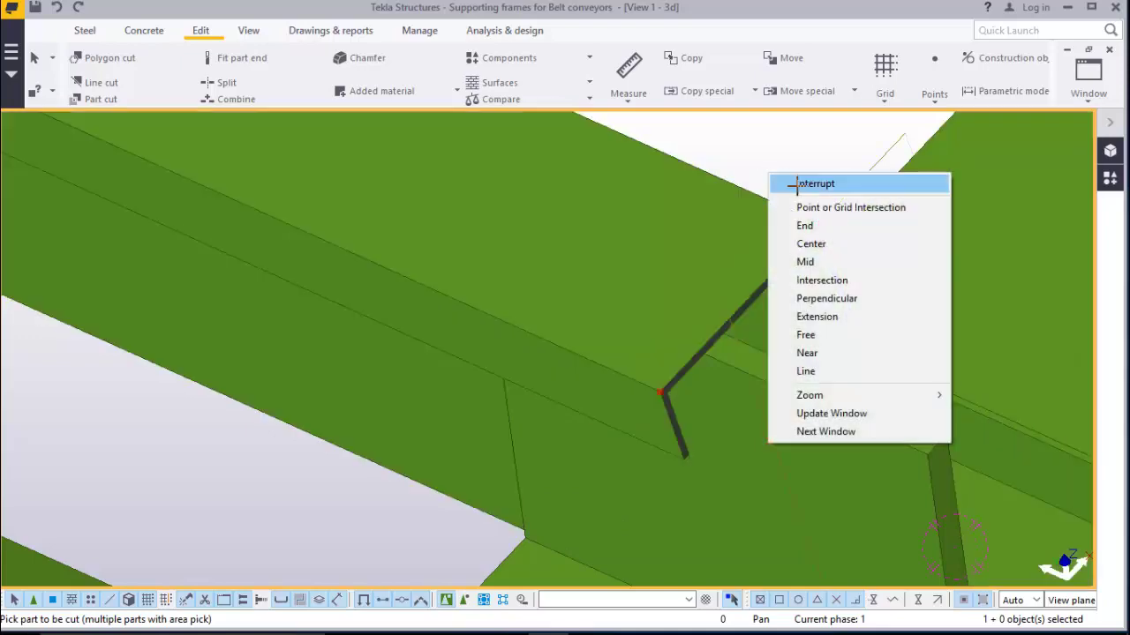
left_click(796, 186)
Examine the trimmed purlin end at its rafter cleat and the surrounding frame members
scroll(811, 382, "down", 6)
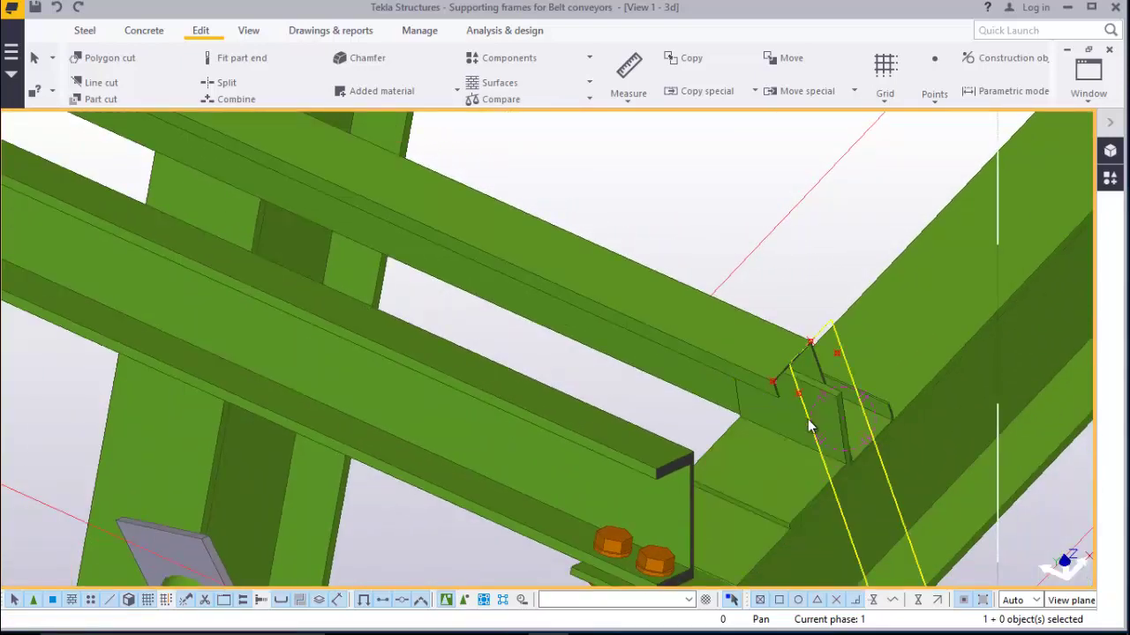
scroll(806, 418, "down", 4)
scroll(821, 432, "up", 5)
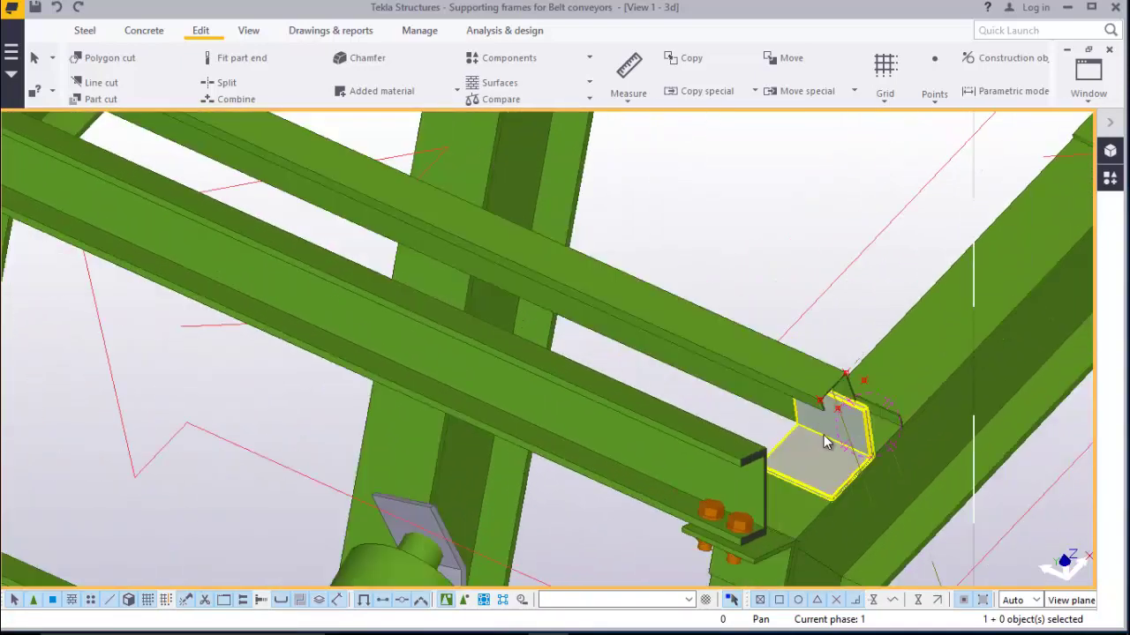
scroll(822, 440, "down", 6)
scroll(854, 430, "up", 2)
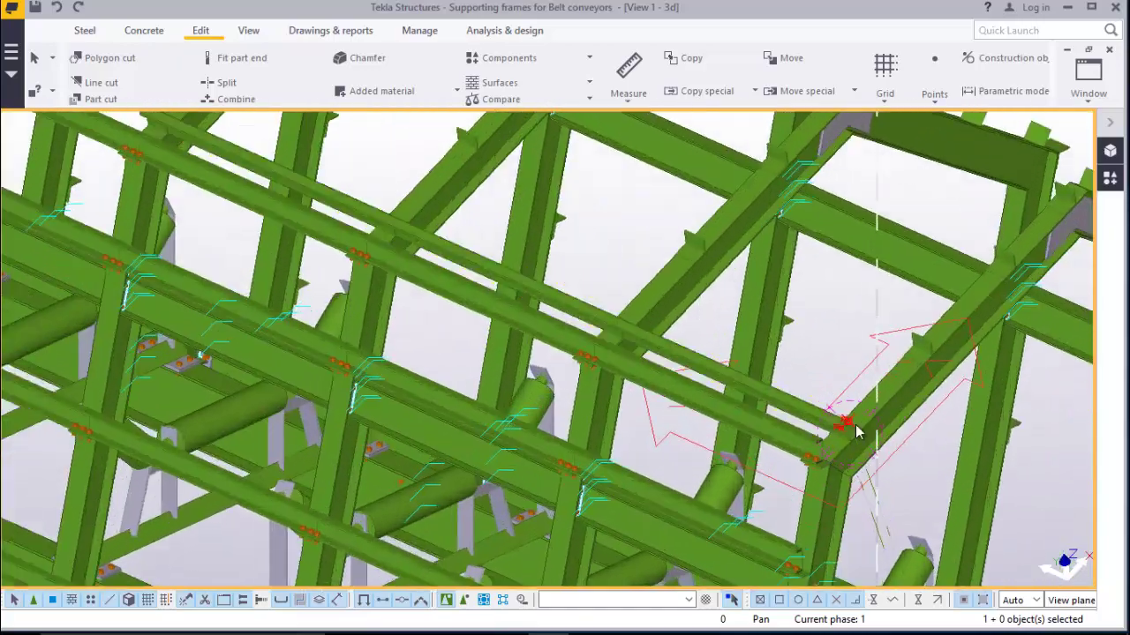
scroll(854, 431, "up", 10)
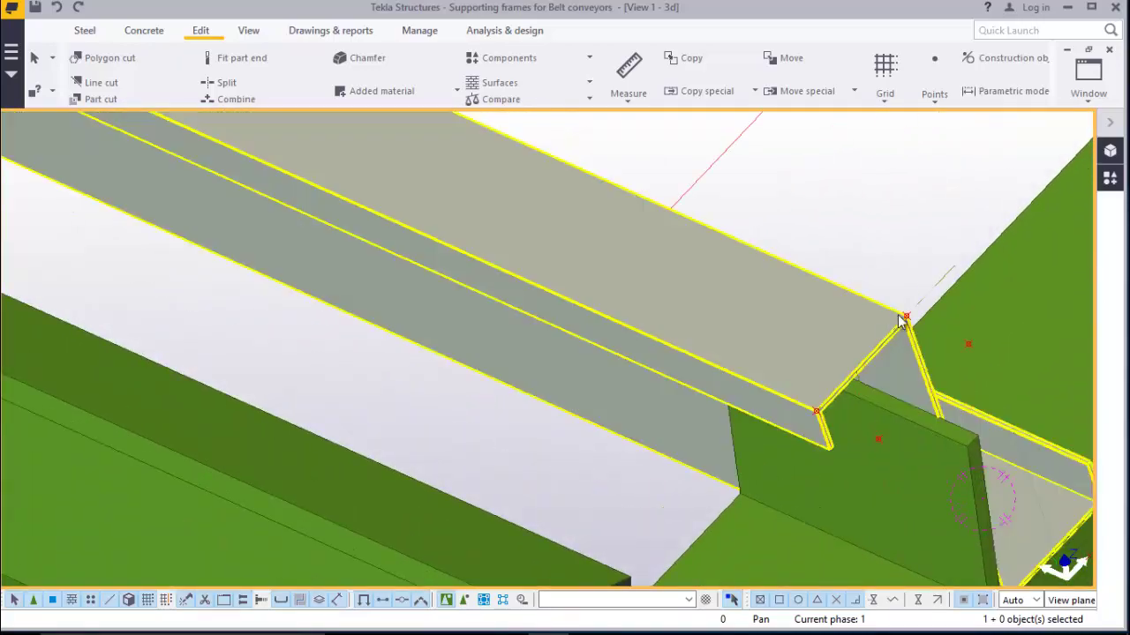
scroll(902, 320, "down", 8)
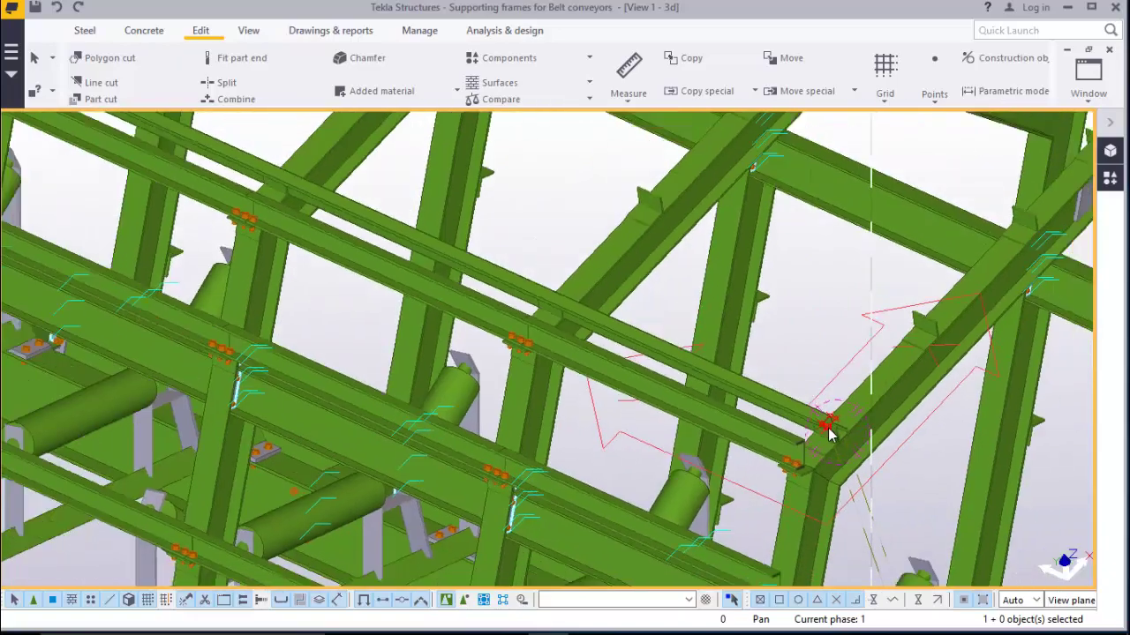
scroll(827, 429, "down", 3)
Add construction points at both top flange corners of the purlin's opposite, untrimmed end
scroll(461, 265, "up", 10)
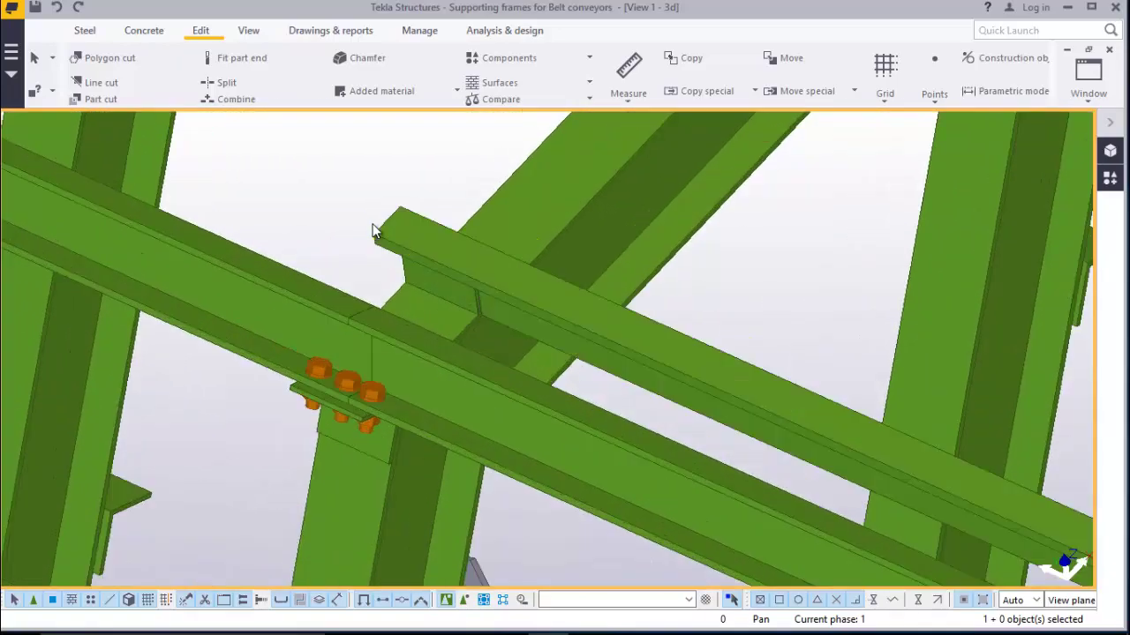
scroll(374, 232, "up", 8)
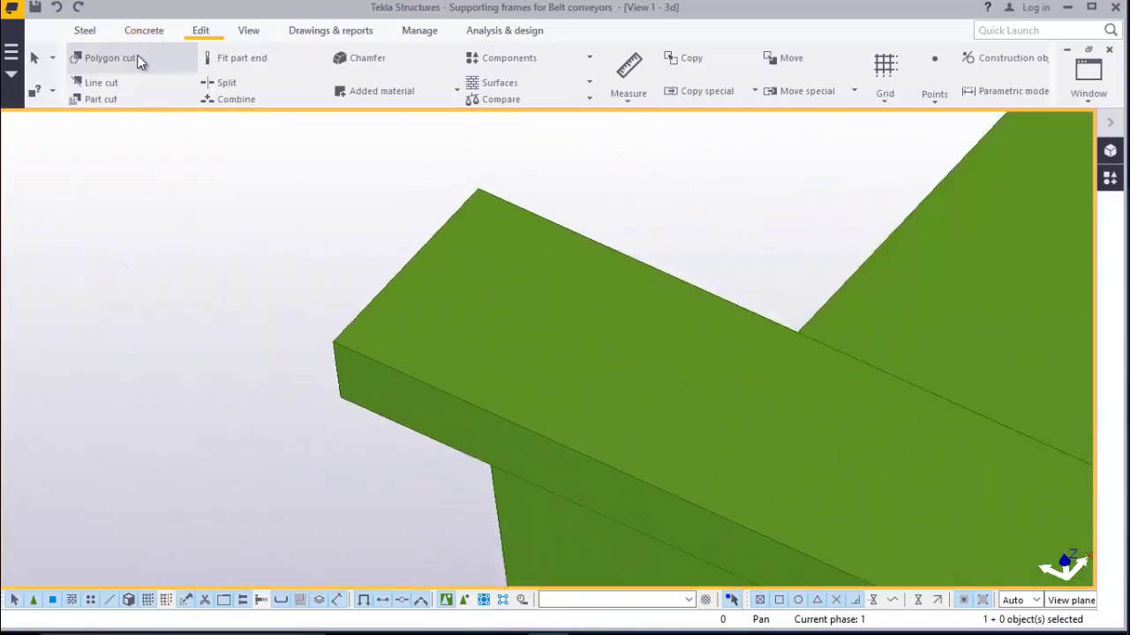
left_click(936, 103)
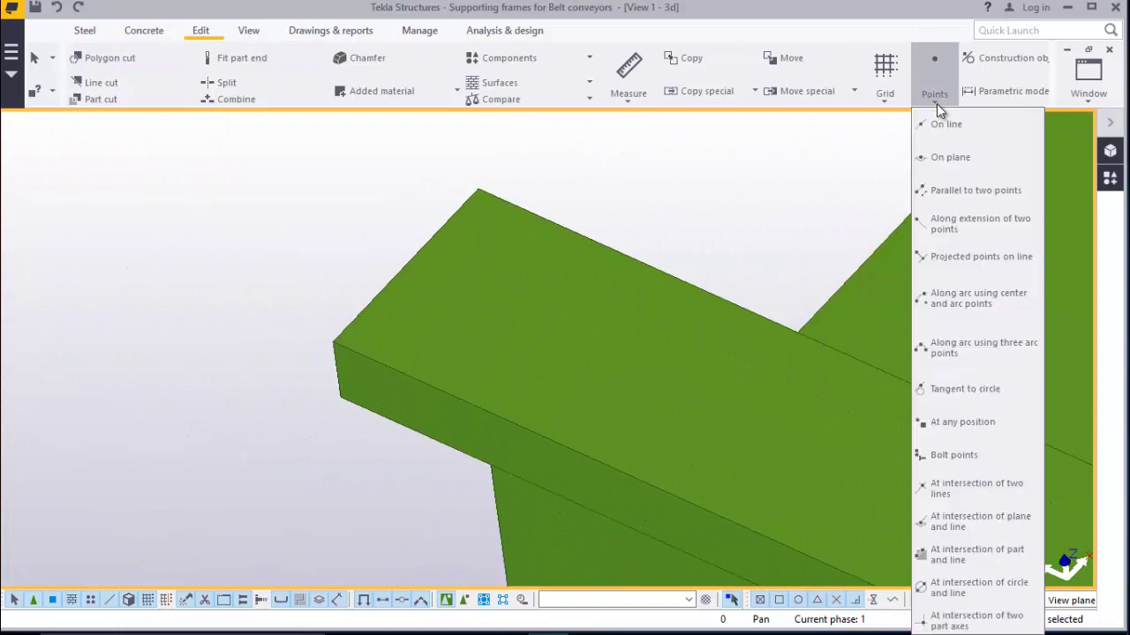
left_click(962, 422)
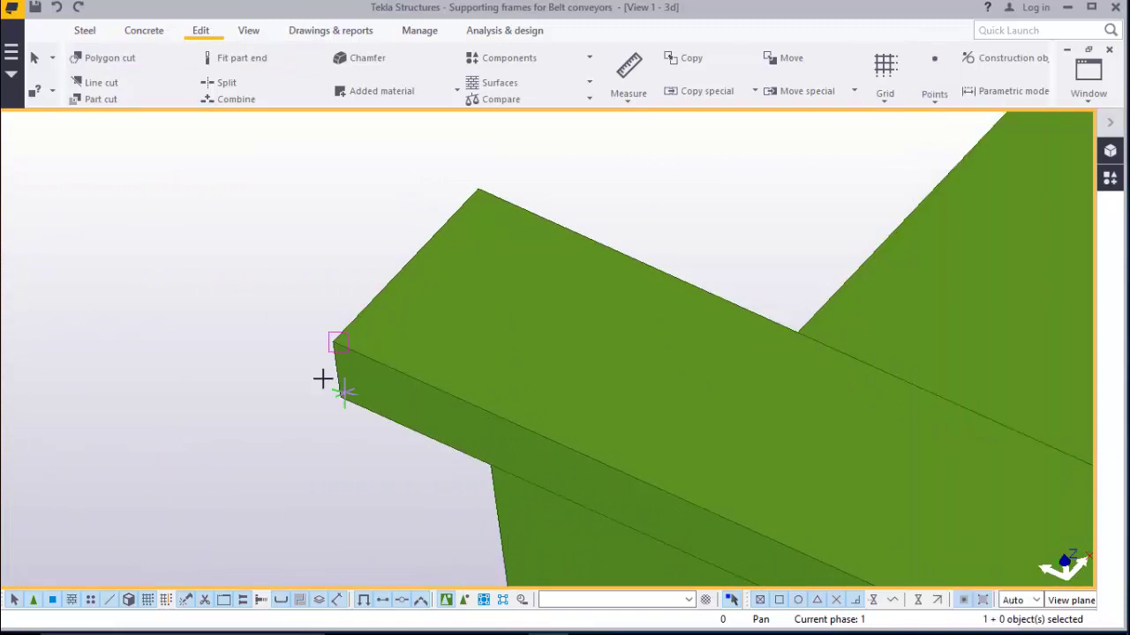
scroll(322, 379, "up", 6)
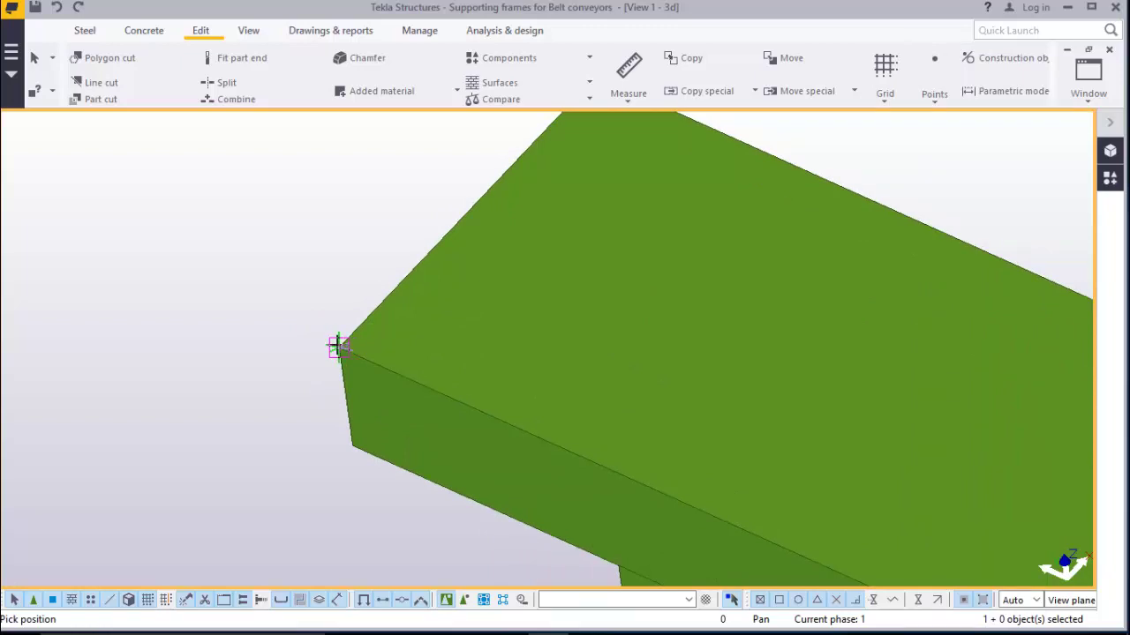
scroll(326, 380, "down", 2)
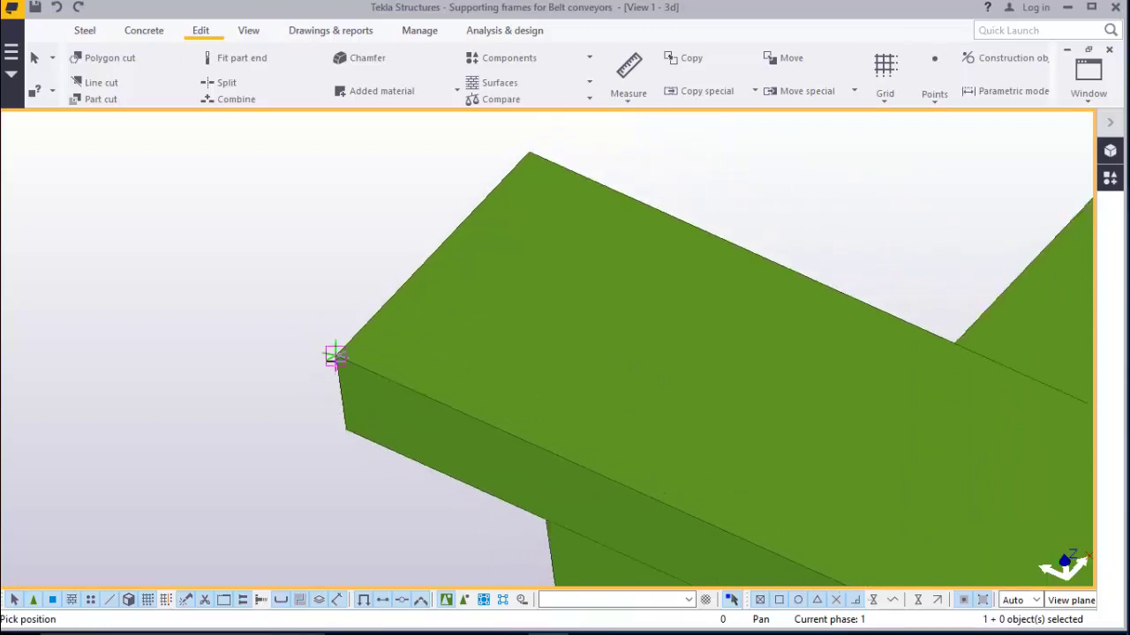
scroll(336, 357, "up", 1)
scroll(339, 373, "down", 2)
scroll(354, 329, "up", 1)
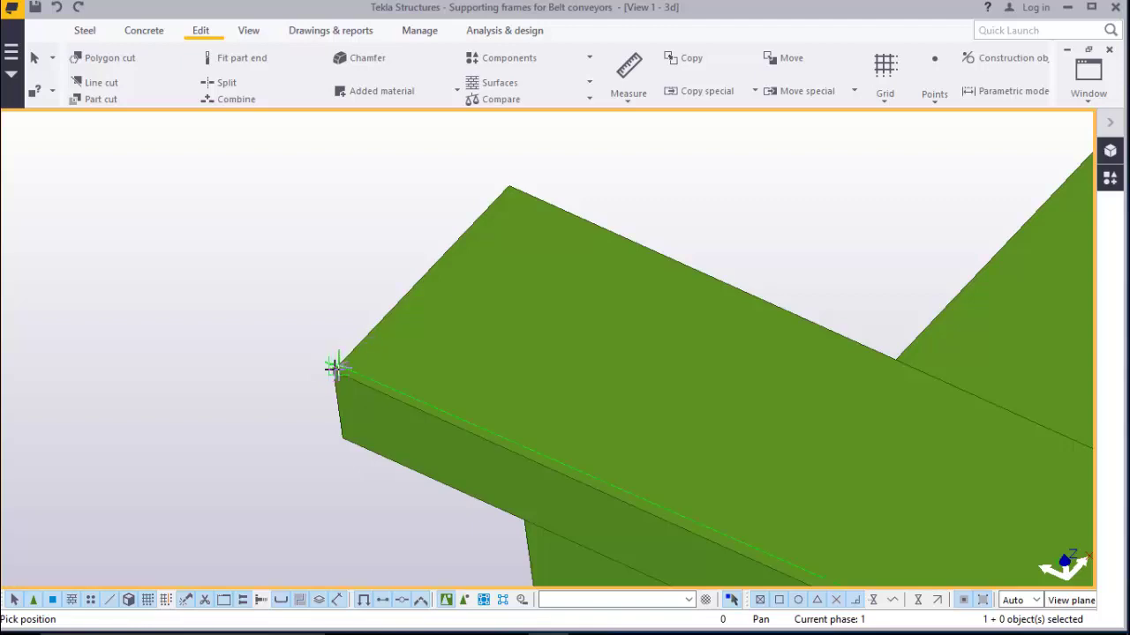
left_click(332, 371)
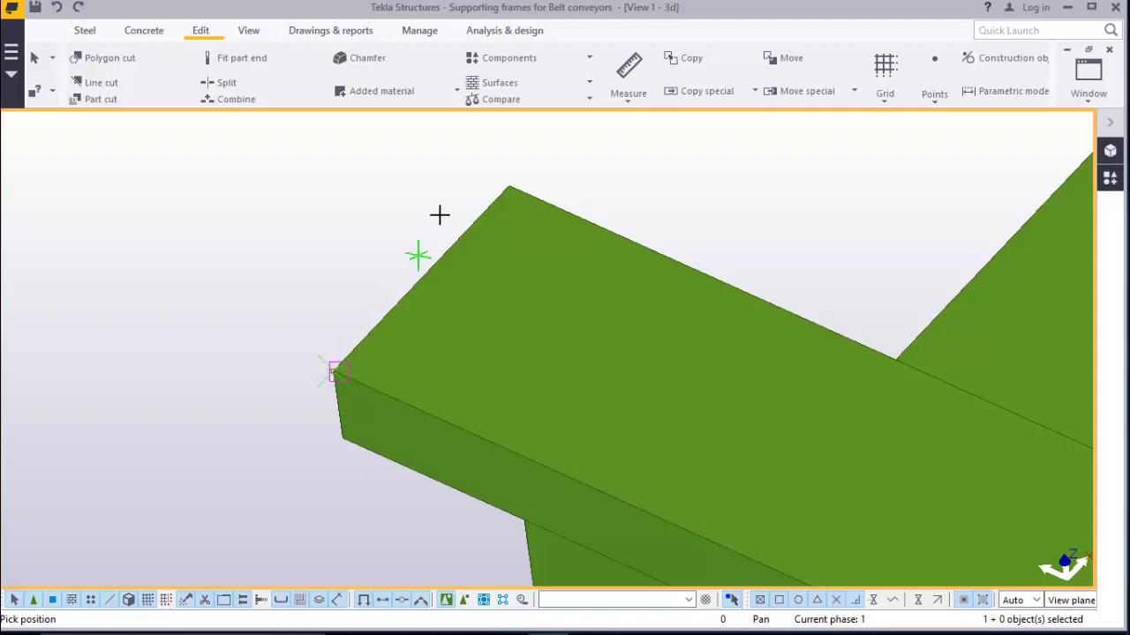
left_click(509, 185)
right_click(578, 154)
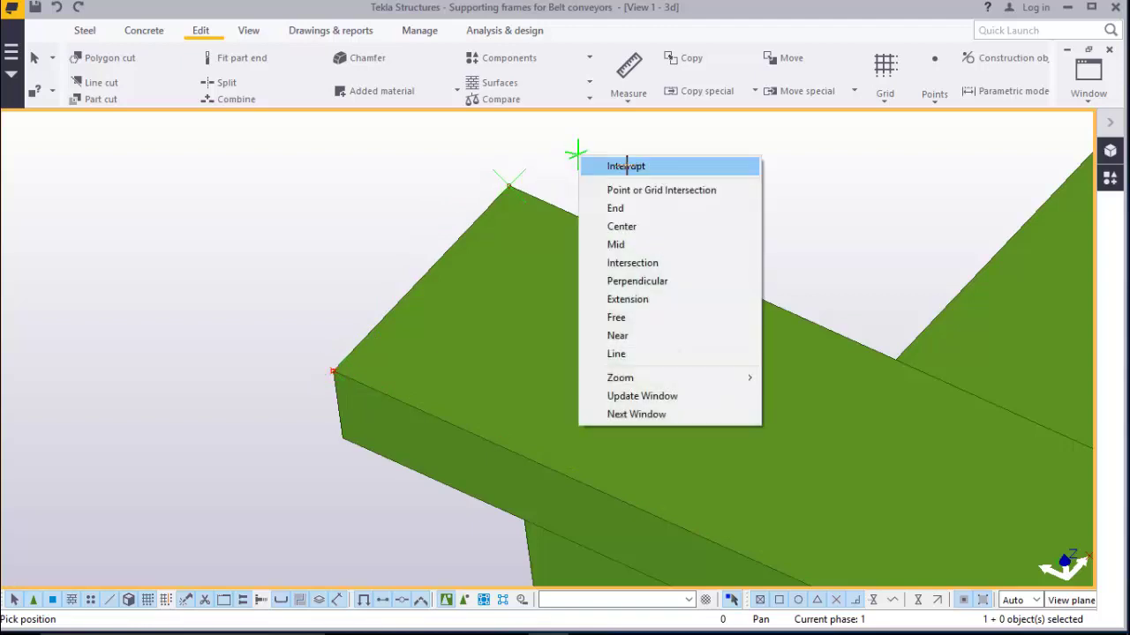
left_click(626, 165)
Copy both corner points at this end 50 mm inward along the purlin's top flange edges
left_click(334, 371)
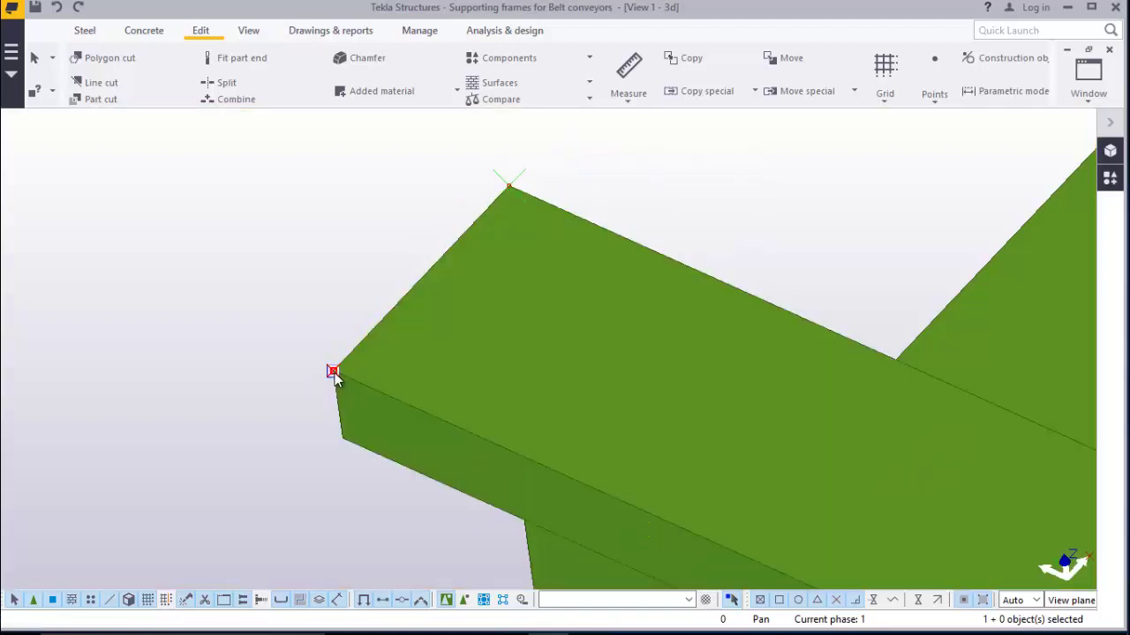
right_click(671, 161)
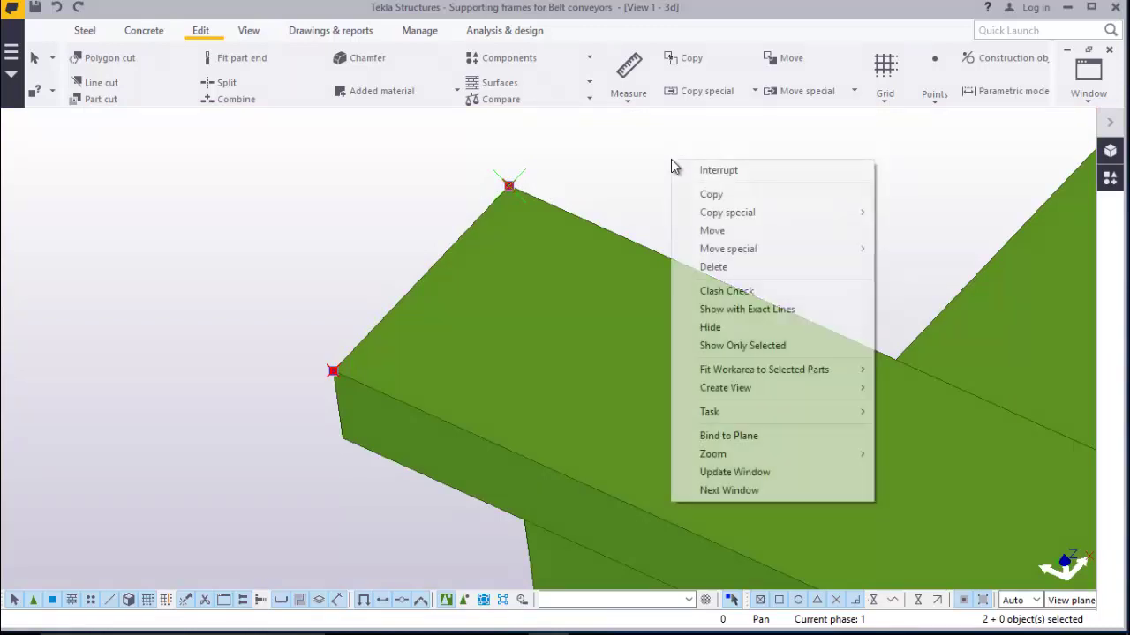
left_click(732, 190)
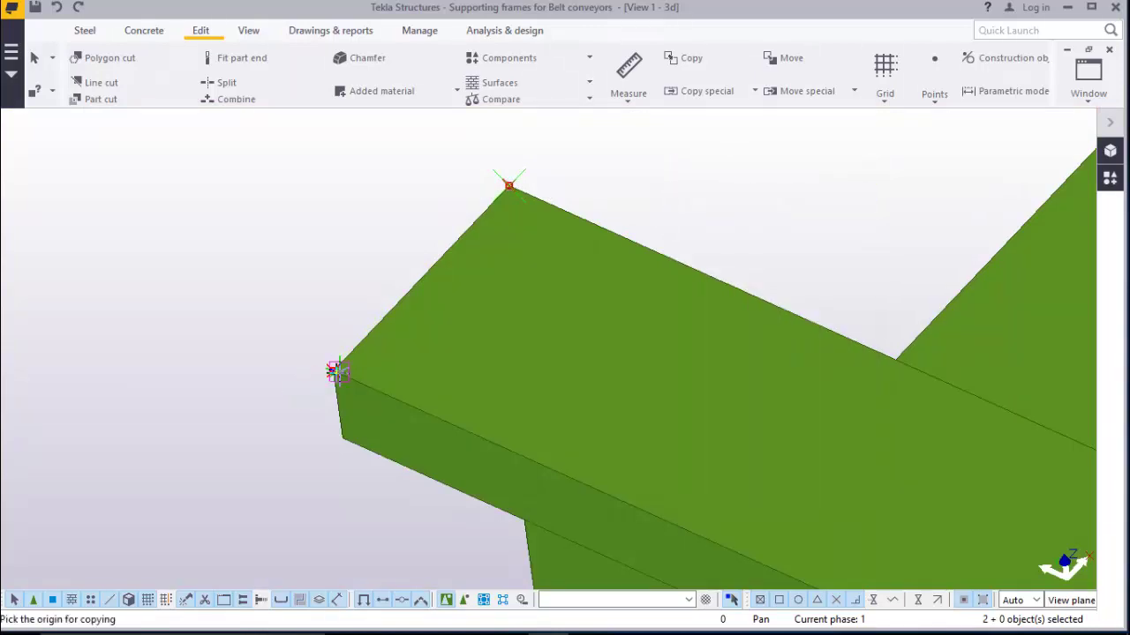
scroll(286, 293, "down", 6)
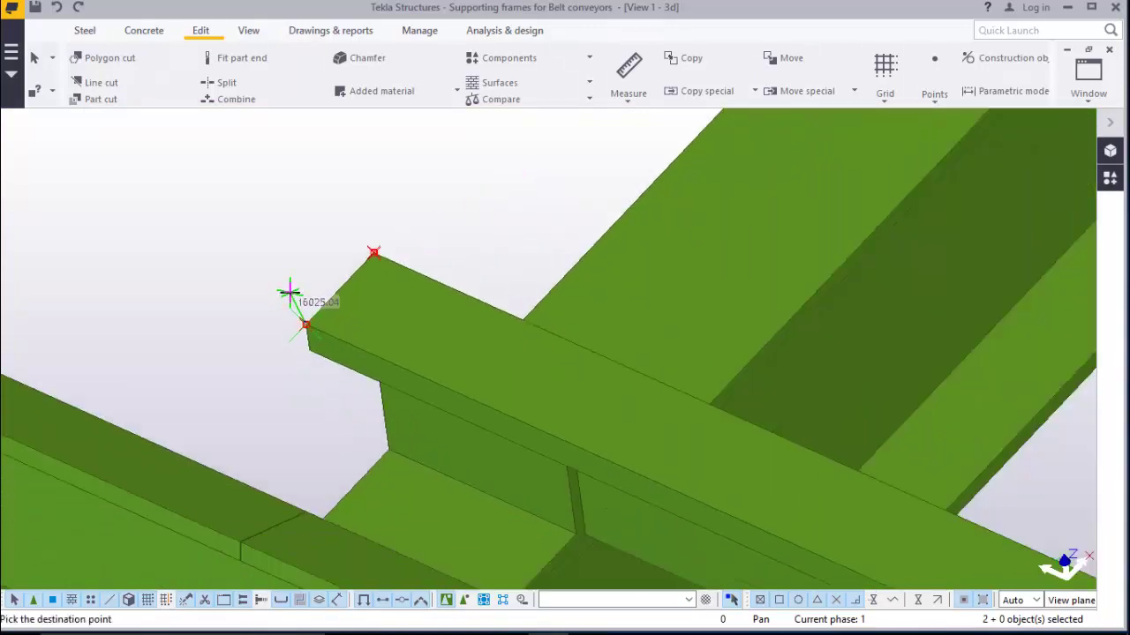
scroll(300, 293, "down", 3)
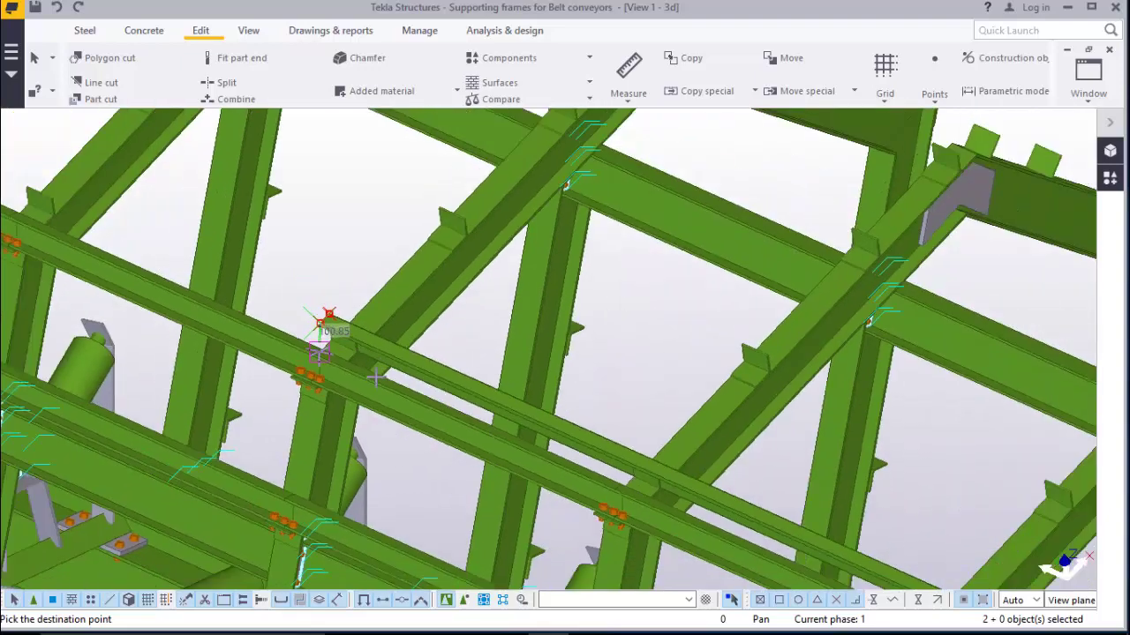
scroll(680, 479, "up", 3)
scroll(680, 479, "up", 5)
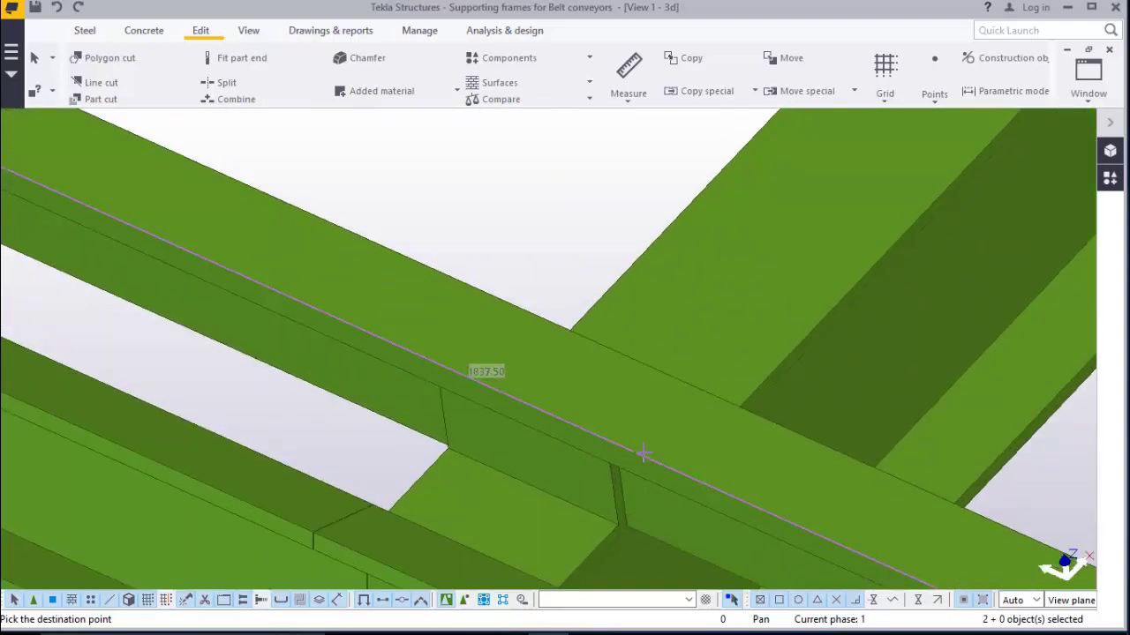
type("5")
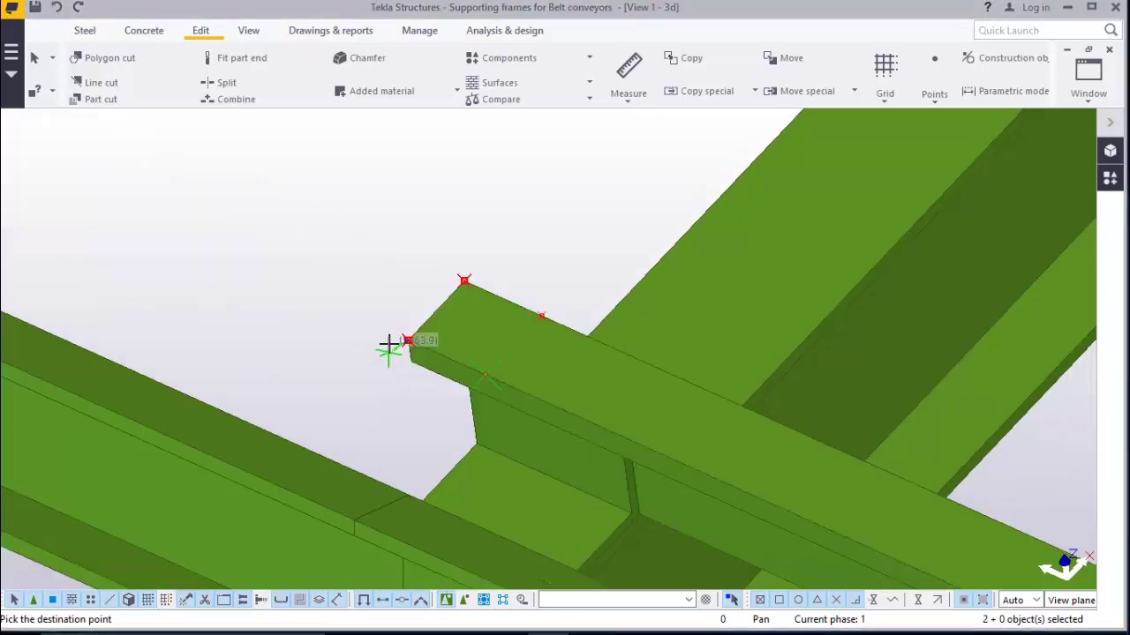
scroll(393, 344, "up", 2)
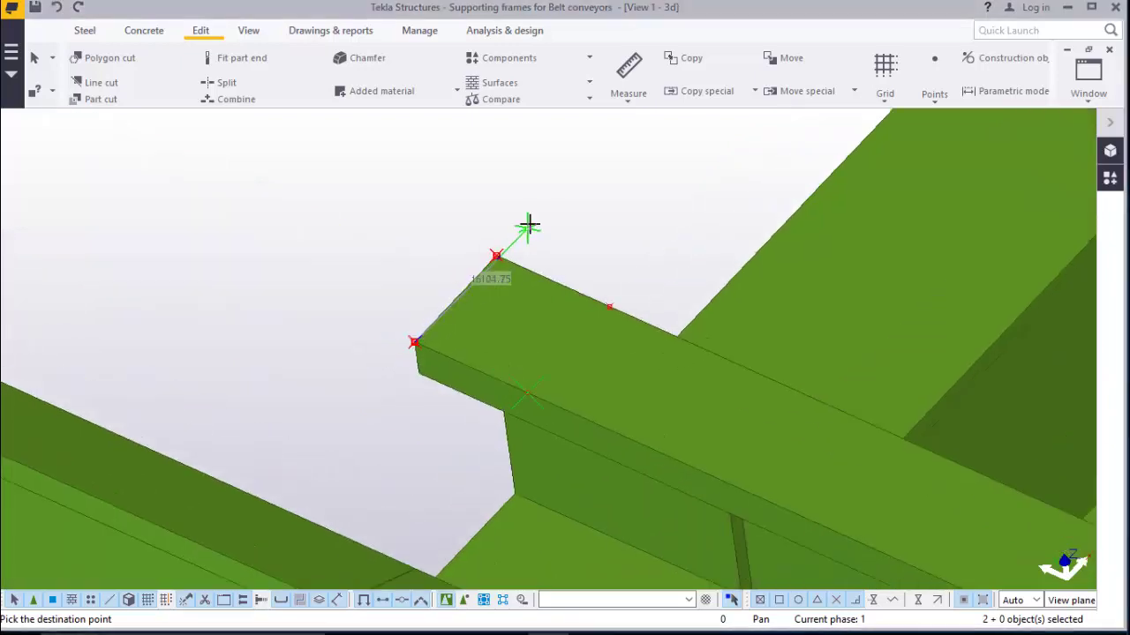
right_click(577, 192)
left_click(577, 200)
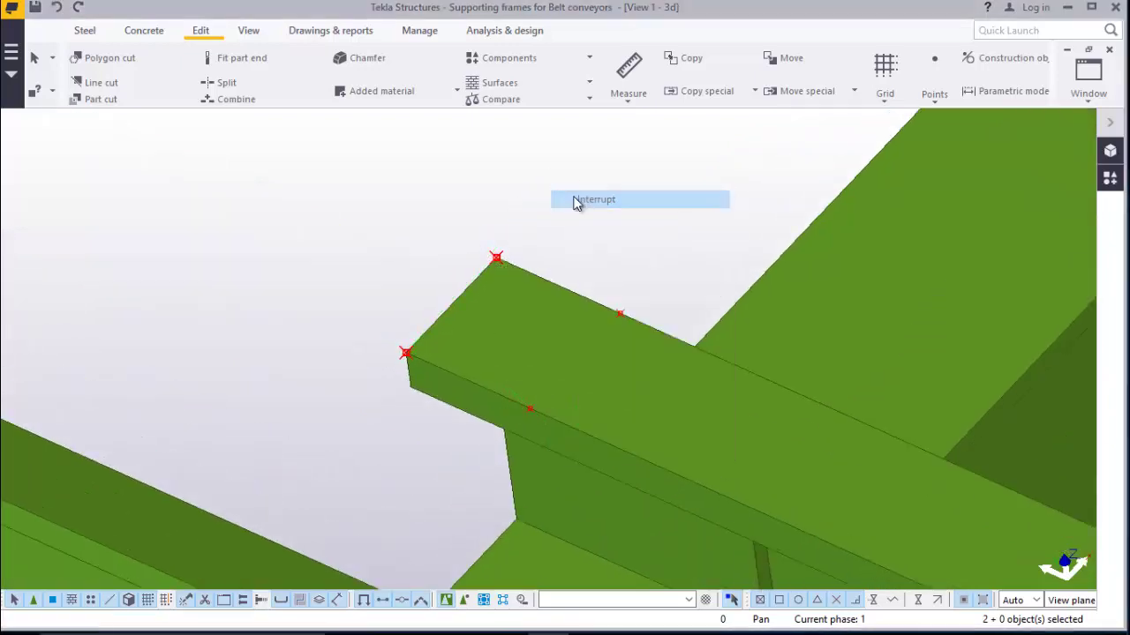
Add 1 divided line point between this end's lip-side corner point and its 50 mm copy, and close the point settings
scroll(459, 375, "up", 1)
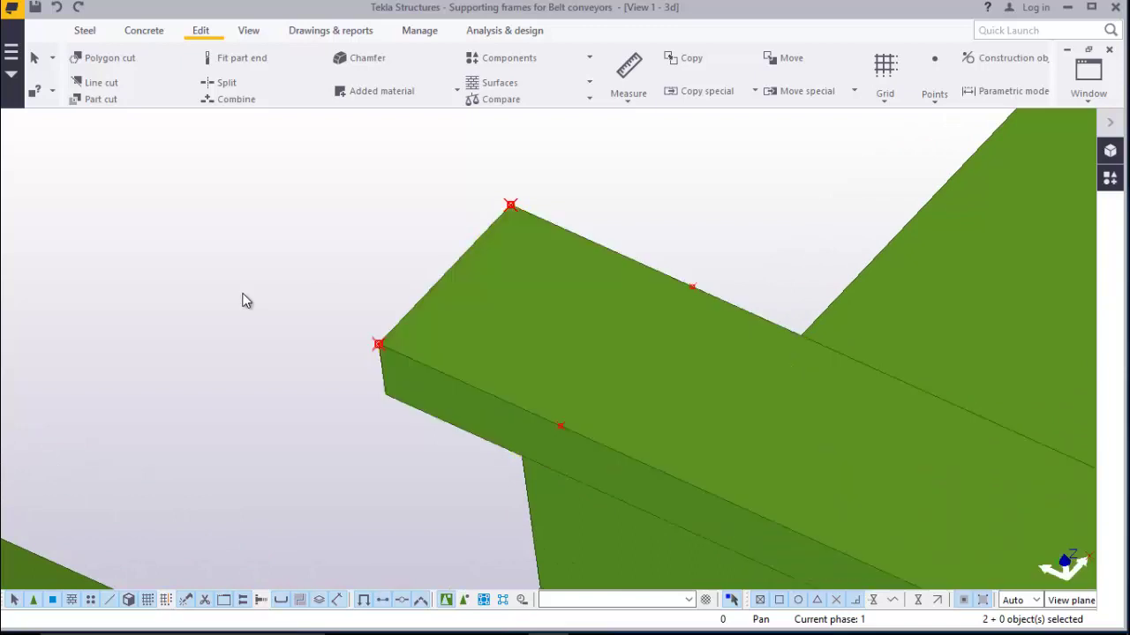
scroll(400, 343, "down", 5)
scroll(403, 311, "up", 3)
middle_click_drag(497, 332, 512, 322, "ctrl")
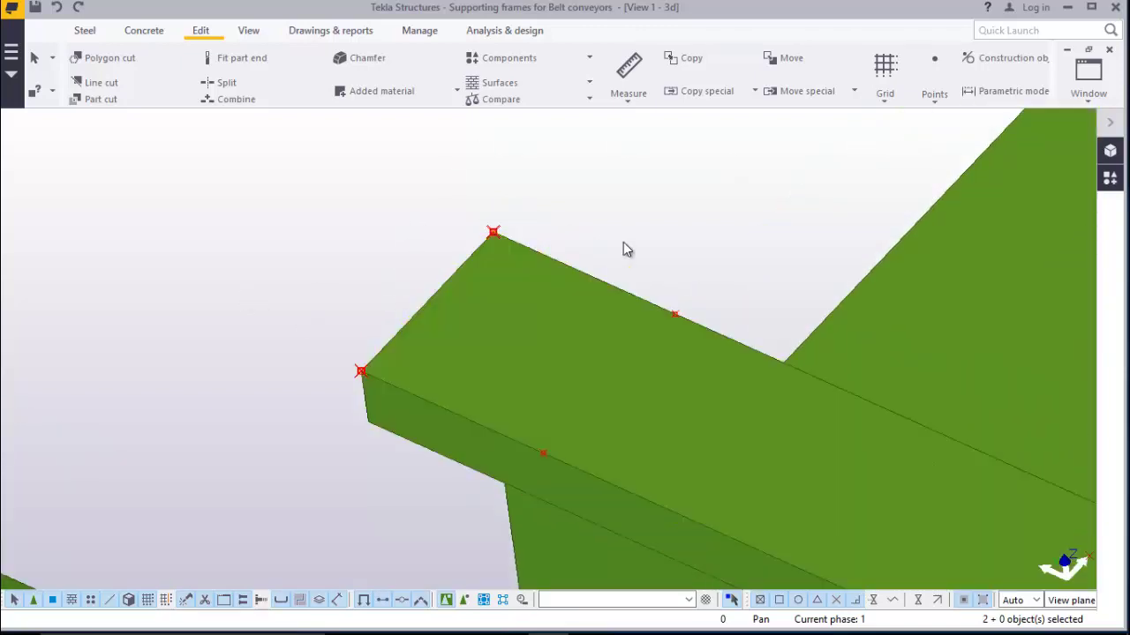
left_click(934, 103)
left_click(941, 122)
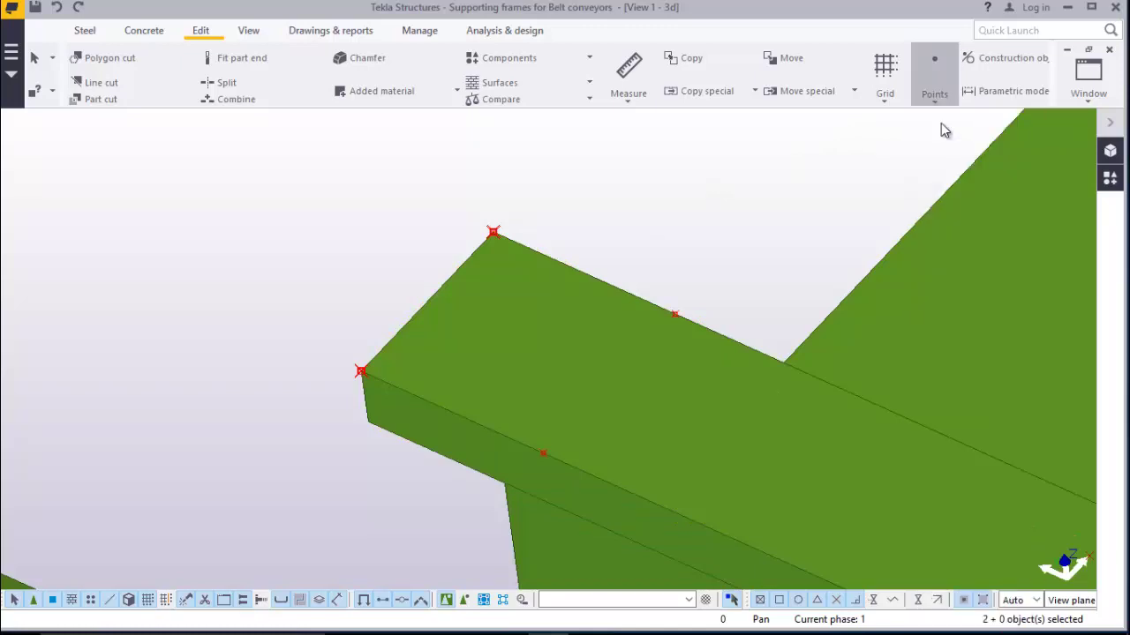
scroll(363, 373, "up", 2)
scroll(364, 372, "up", 2)
left_click(362, 372)
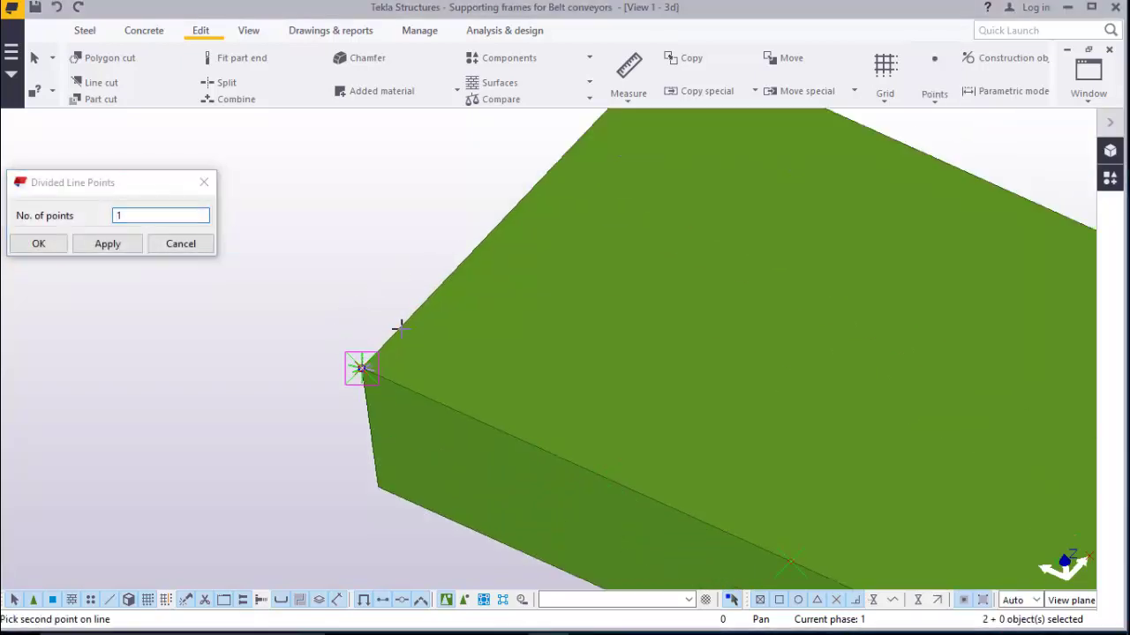
scroll(746, 436, "down", 2)
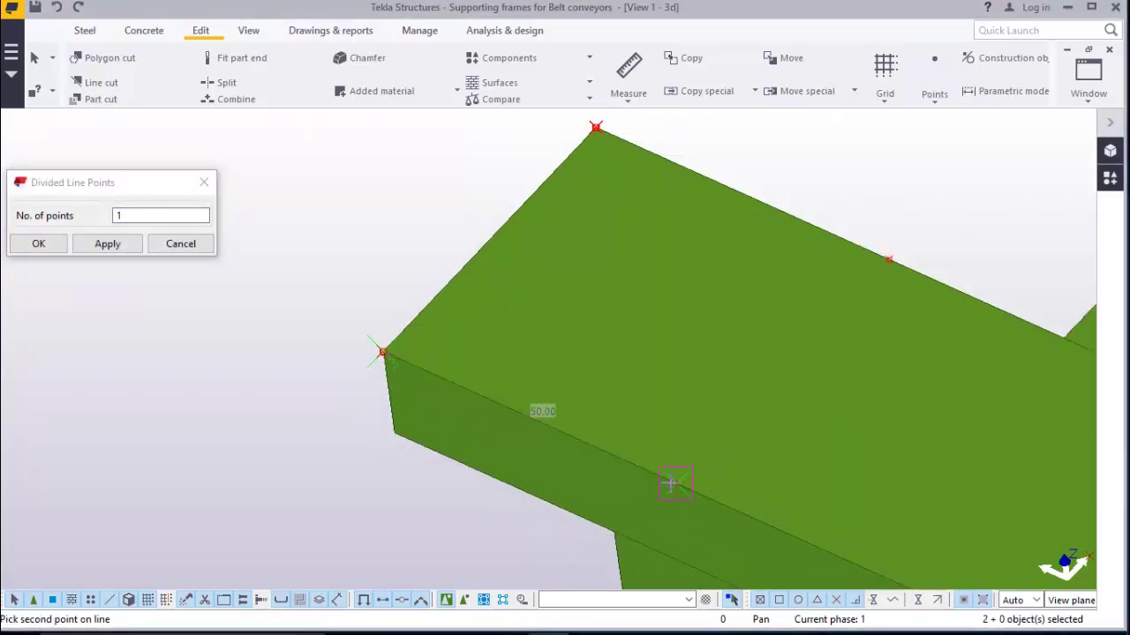
left_click(676, 483)
right_click(361, 252)
left_click(388, 258)
left_click(202, 183)
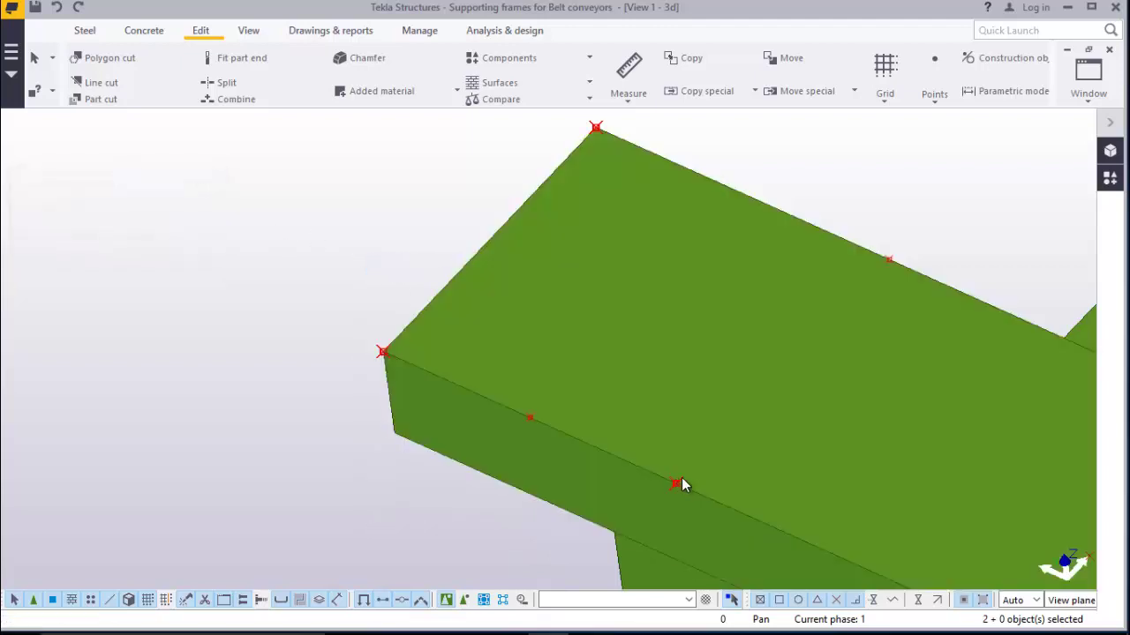
Delete the two construction points that were copied 50 mm inward on the purlin's top flange edges
left_click(676, 482)
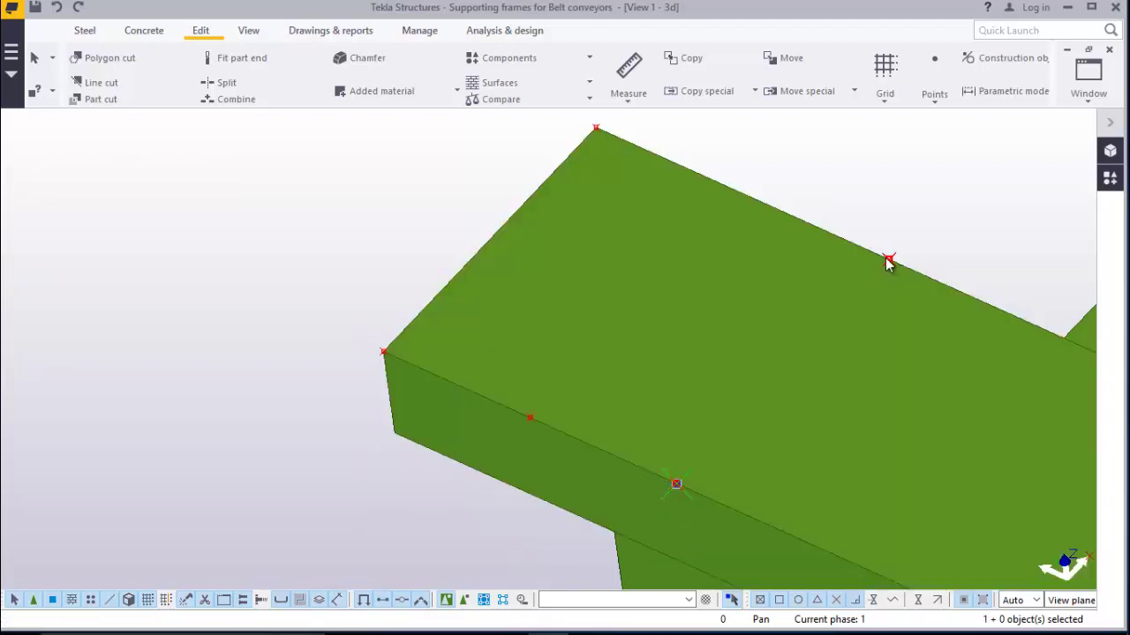
left_click(889, 260, "ctrl")
right_click(930, 180)
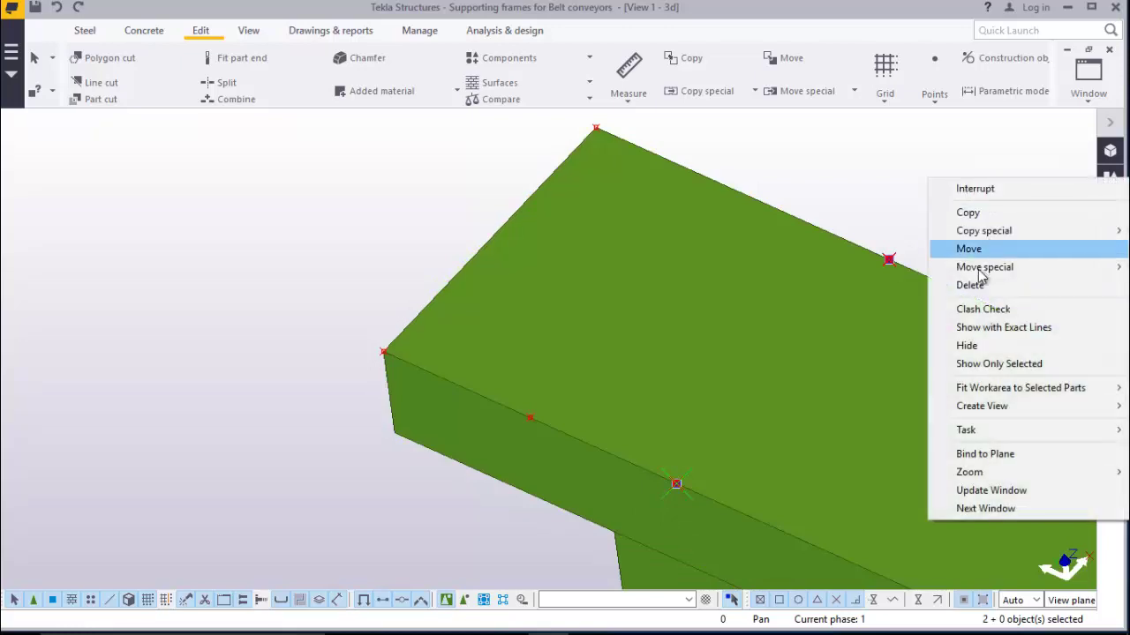
left_click(971, 286)
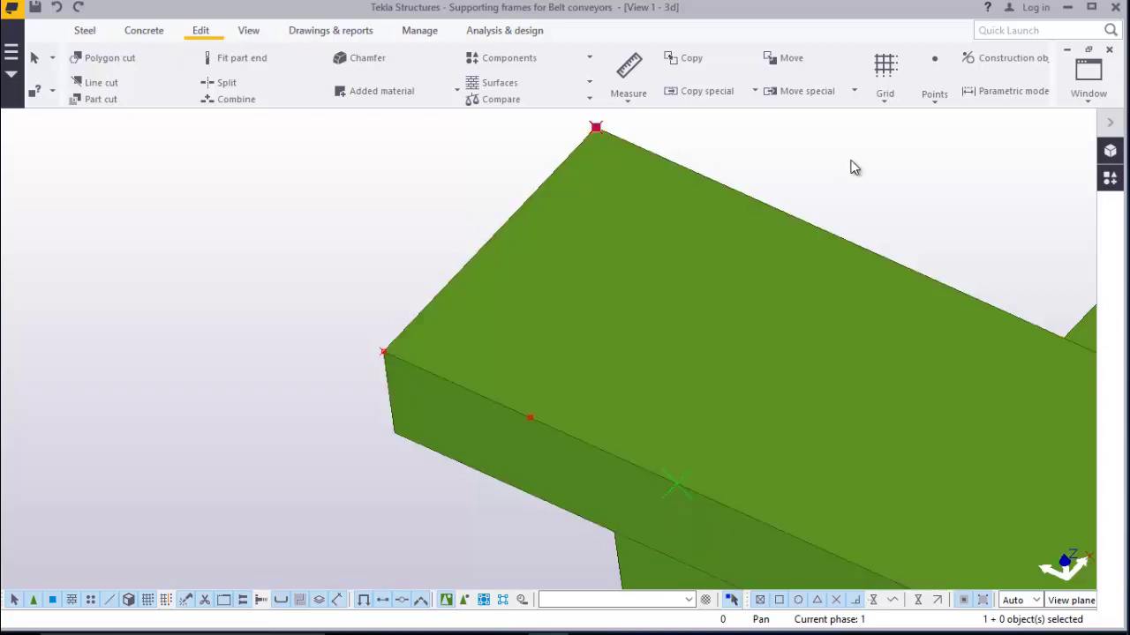
Copy the far top flange corner point 25 mm inward along the purlin, using the near corner and divided point as reference
right_click(854, 168)
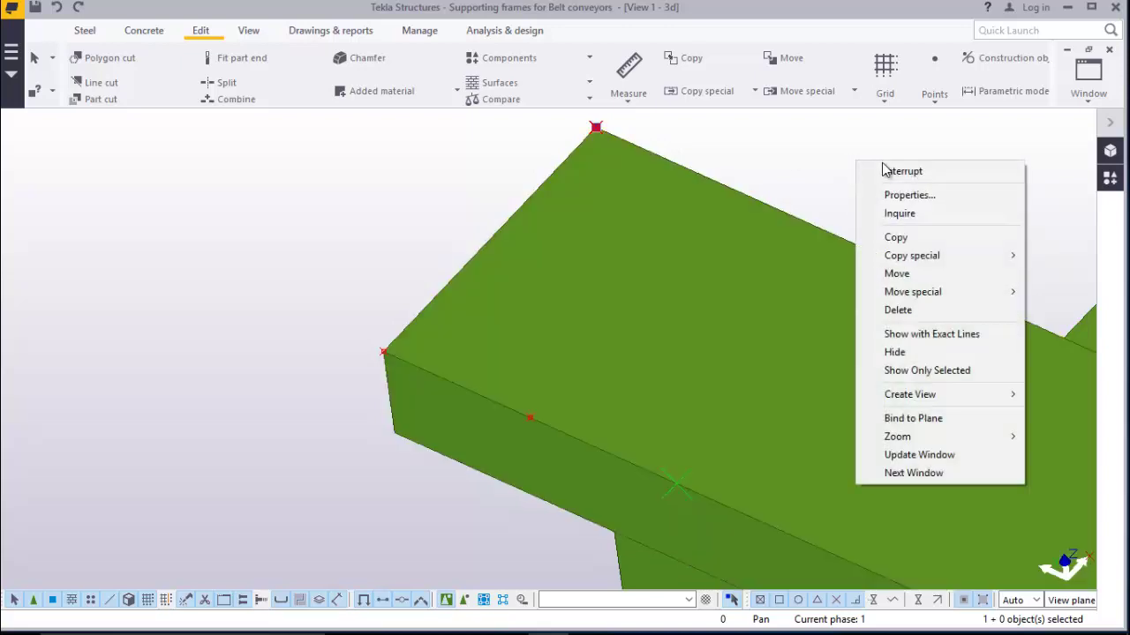
left_click(896, 235)
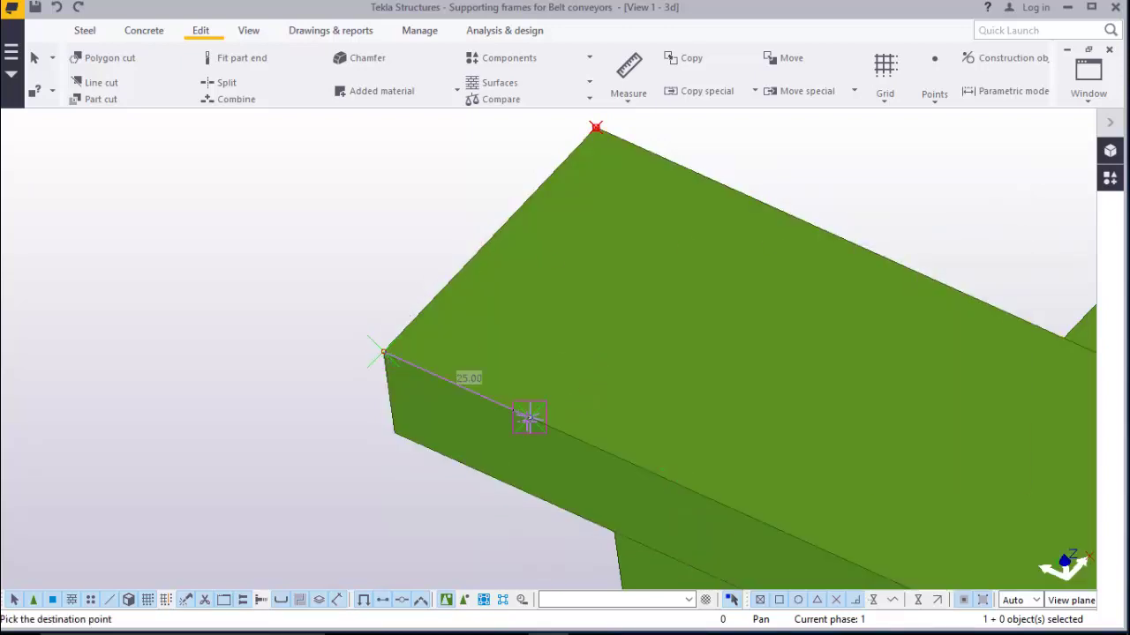
right_click(857, 194)
left_click(890, 212)
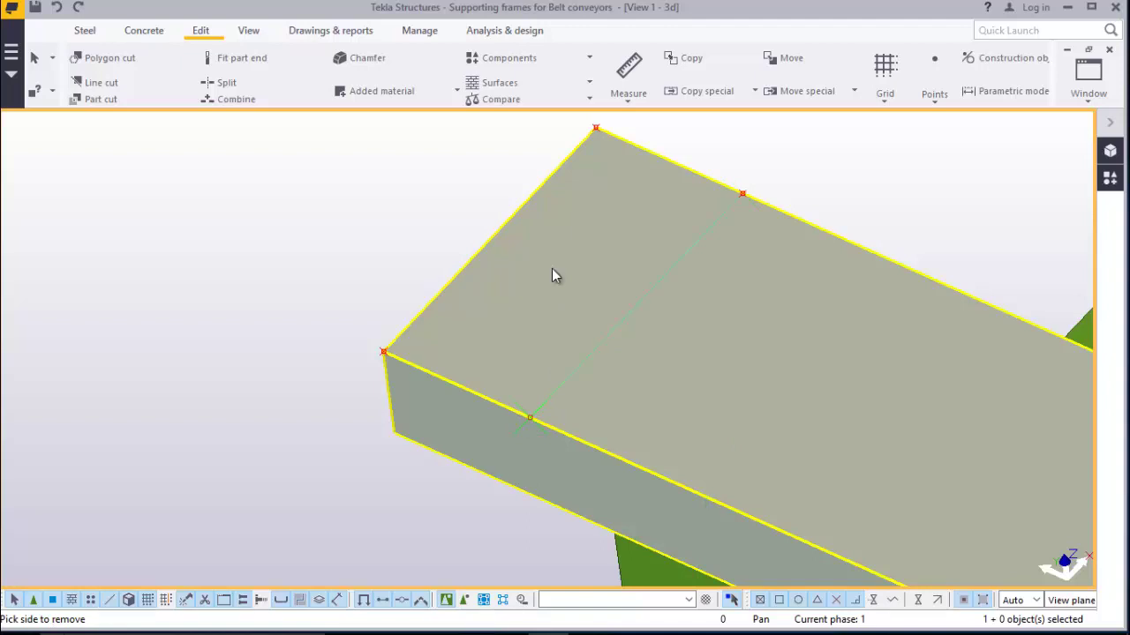
Line-cut the purlin's end through the two points 25 mm inward, removing the outer side, and redraw the view
left_click(552, 268)
right_click(397, 239)
left_click(462, 263)
scroll(416, 264, "down", 6)
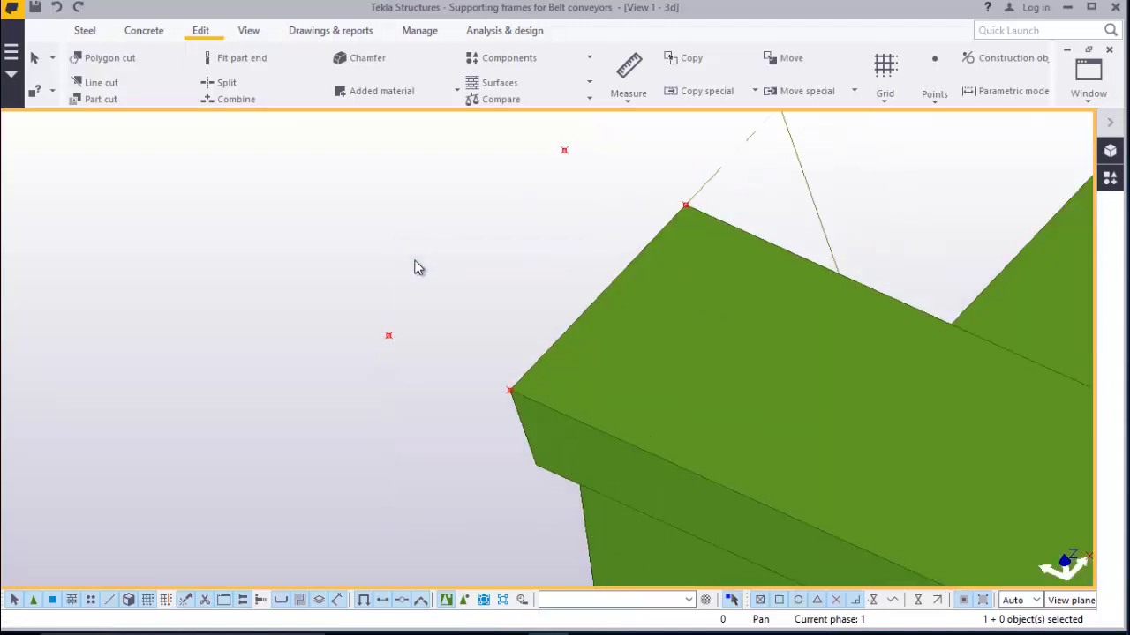
scroll(419, 269, "down", 8)
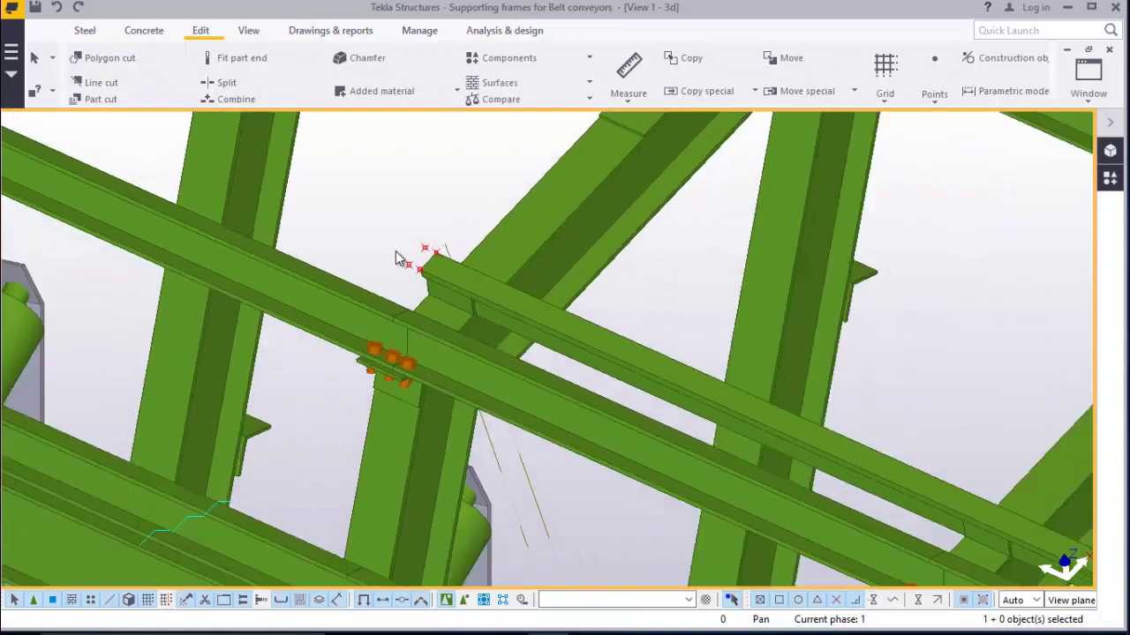
scroll(371, 198, "up", 6)
right_click(341, 182)
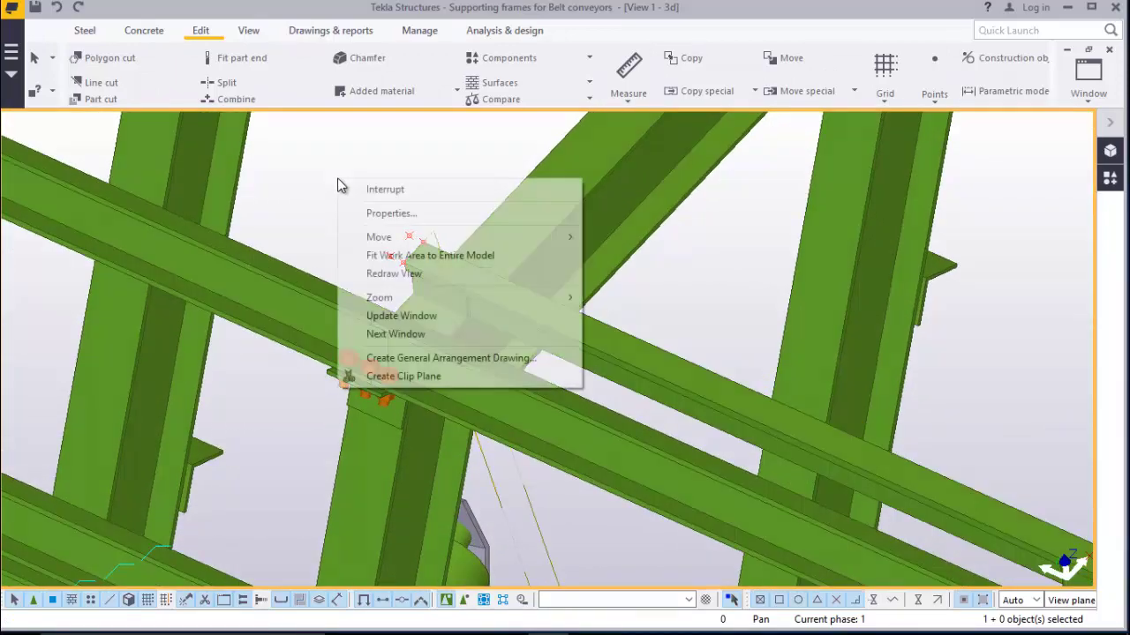
left_click(383, 274)
Copy the trimmed purlin from its cleat's outer top corner to the matching corner of the next cleat up the rafter, 600 mm away
scroll(341, 239, "down", 6)
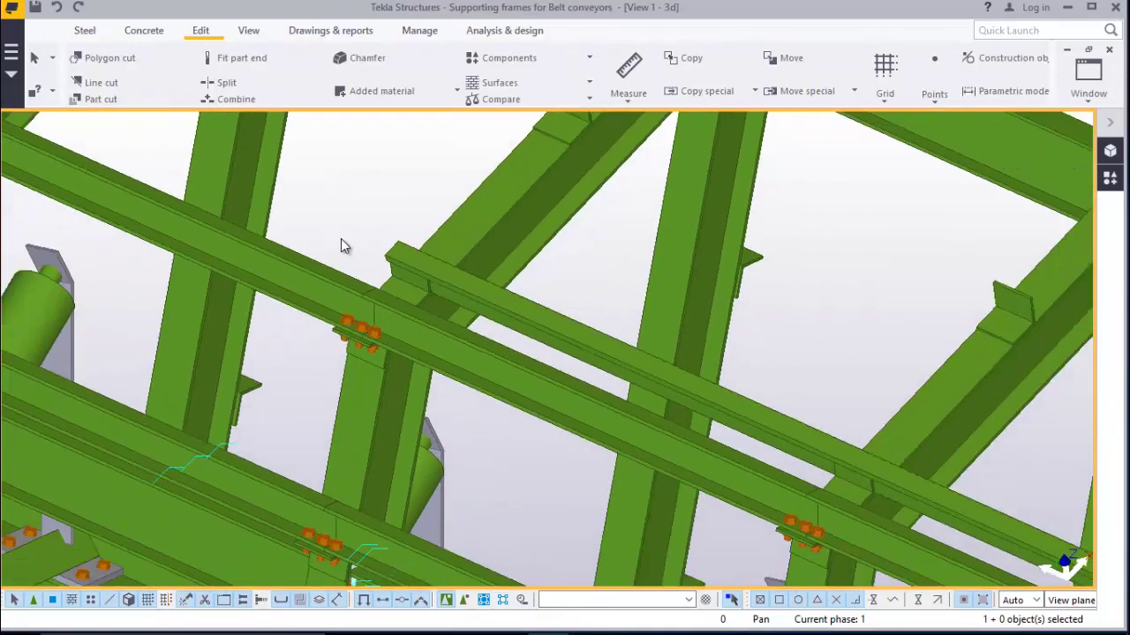
scroll(679, 401, "up", 8)
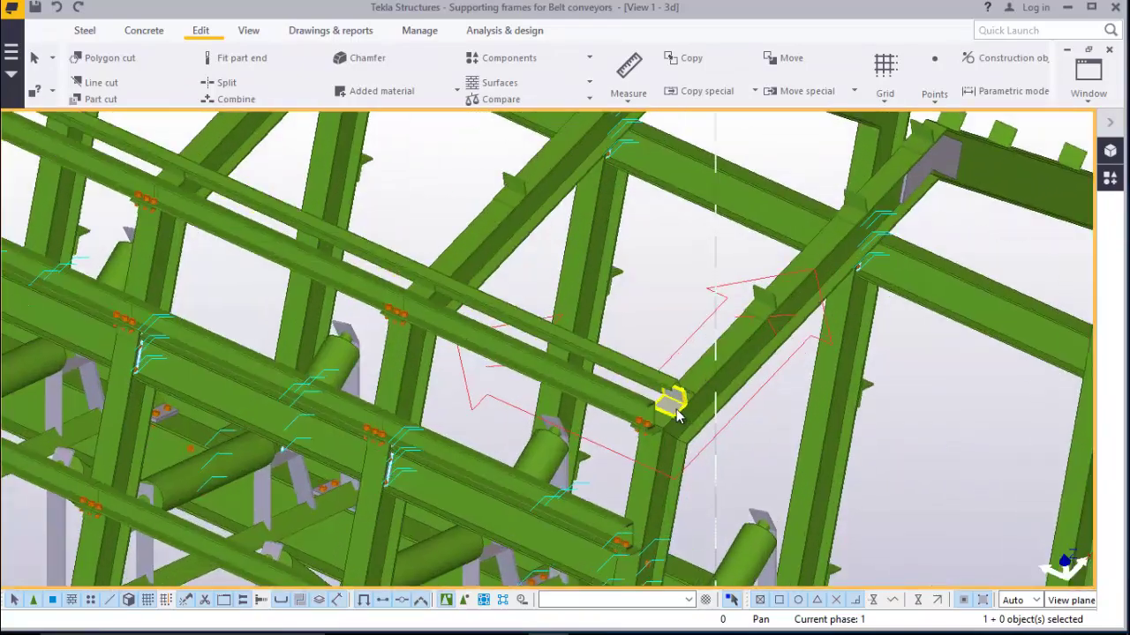
scroll(678, 397, "up", 2)
scroll(678, 392, "down", 2)
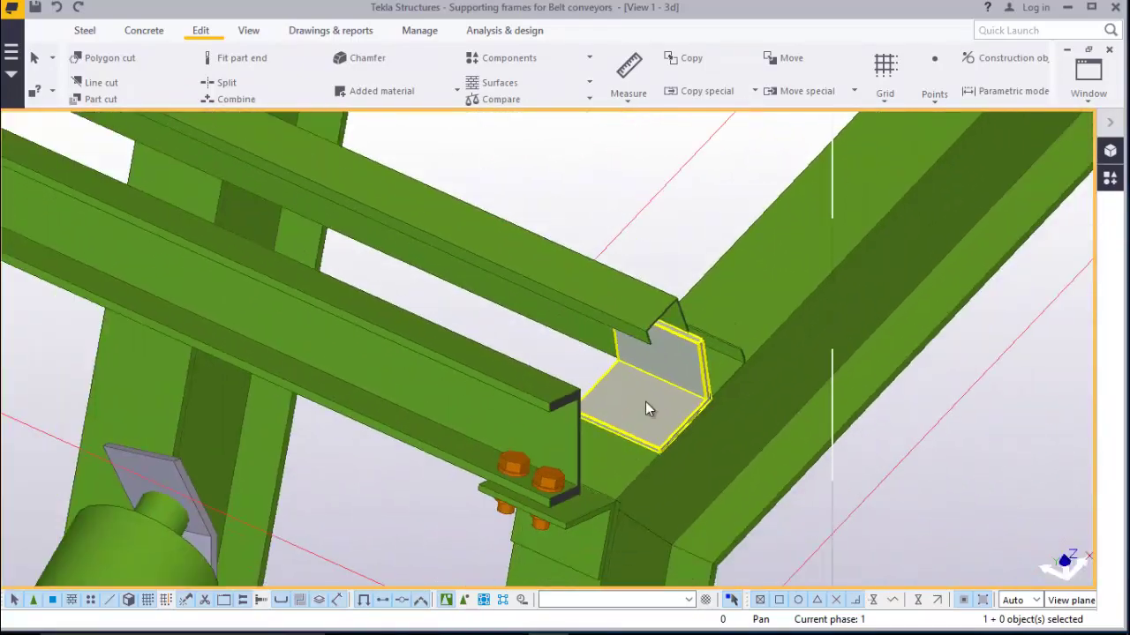
scroll(647, 403, "up", 1)
left_click(625, 277)
scroll(624, 277, "up", 1)
left_click(624, 280)
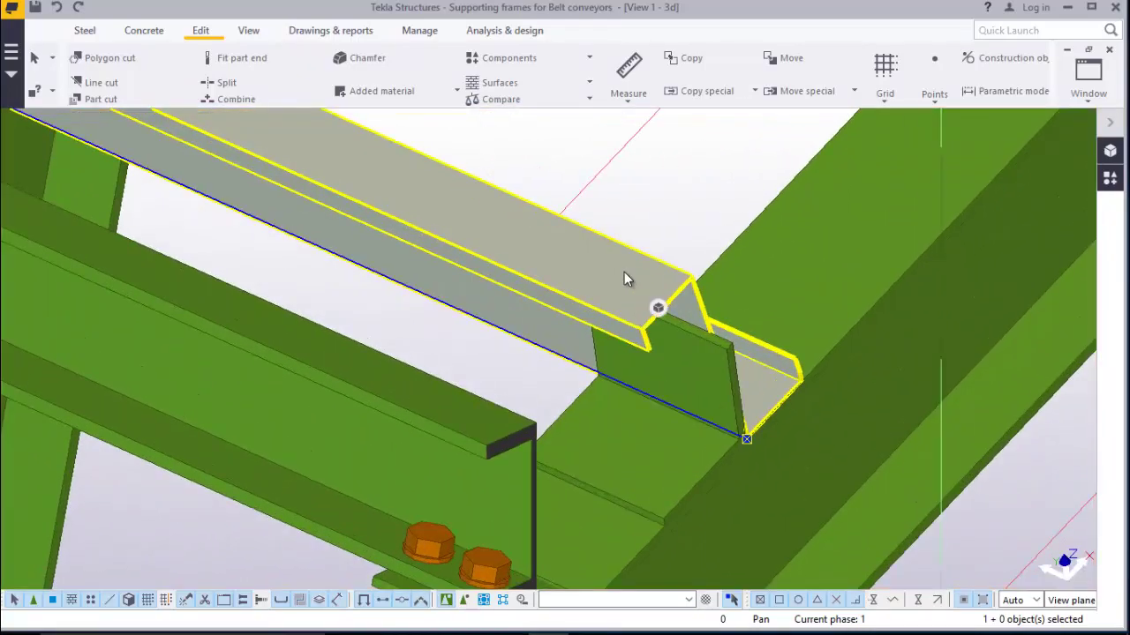
right_click(681, 182)
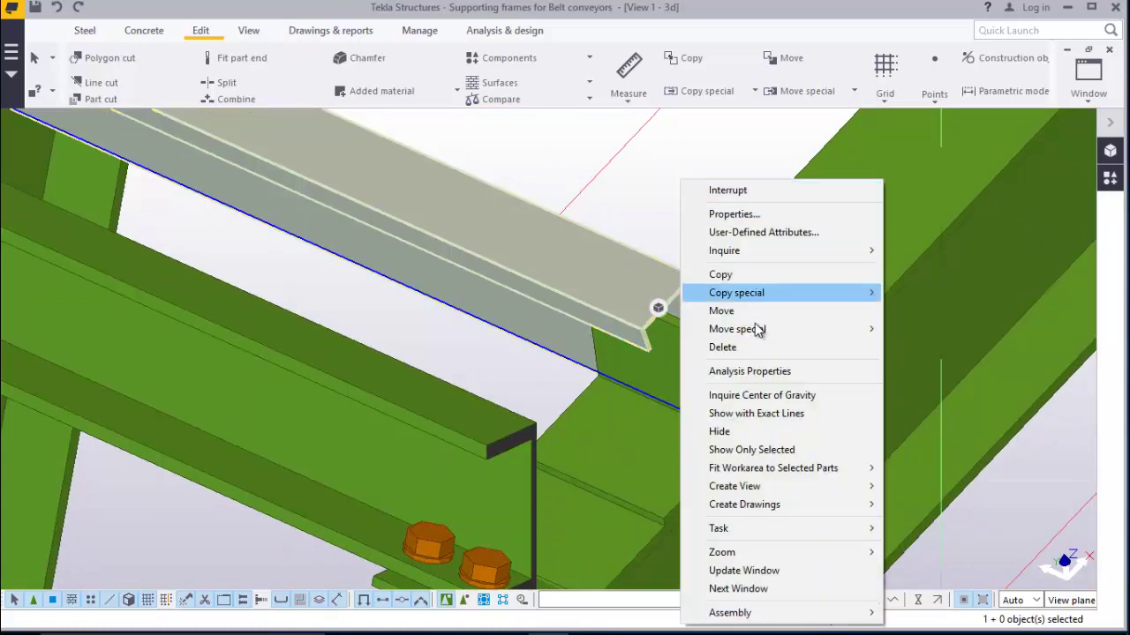
left_click(720, 274)
scroll(678, 339, "up", 5)
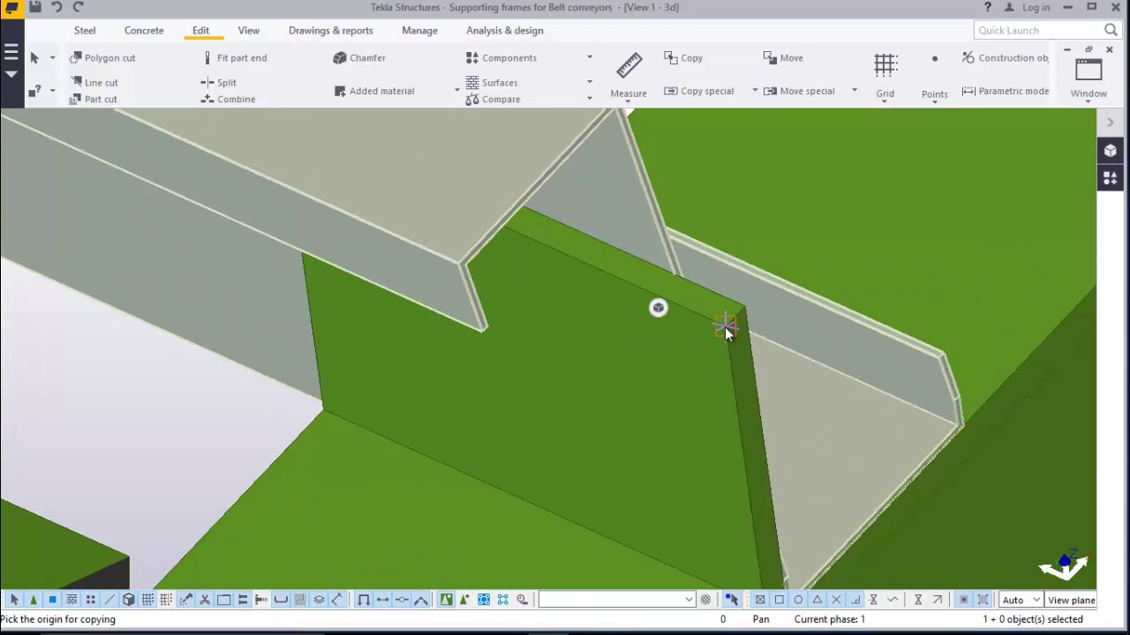
left_click(725, 327)
scroll(635, 391, "down", 4)
scroll(585, 408, "down", 3)
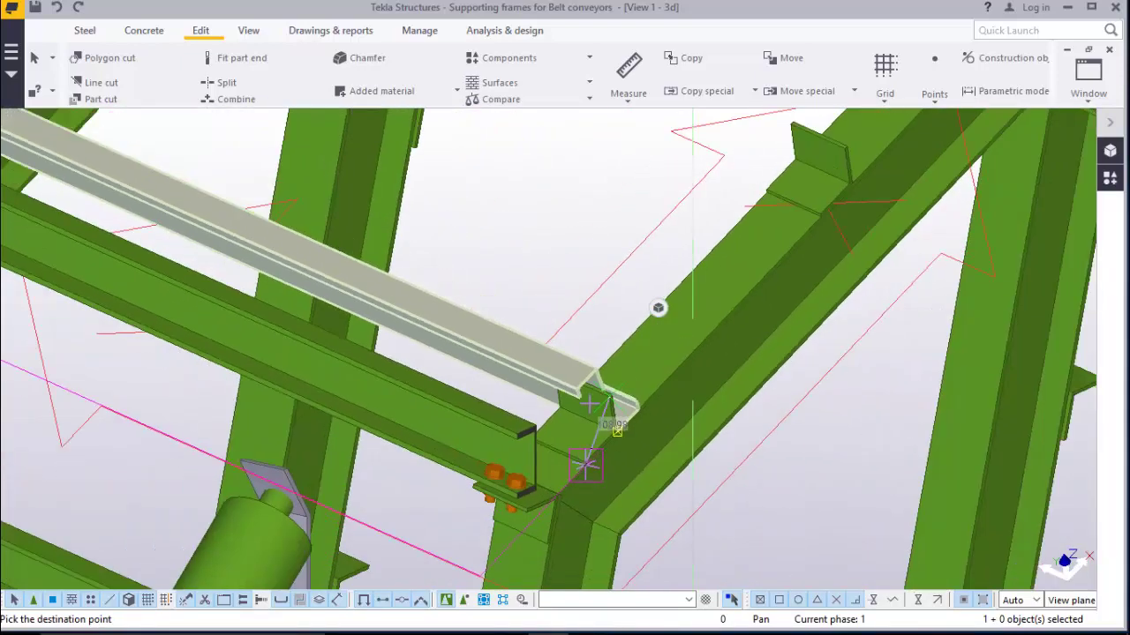
scroll(543, 417, "up", 2)
scroll(530, 481, "up", 6)
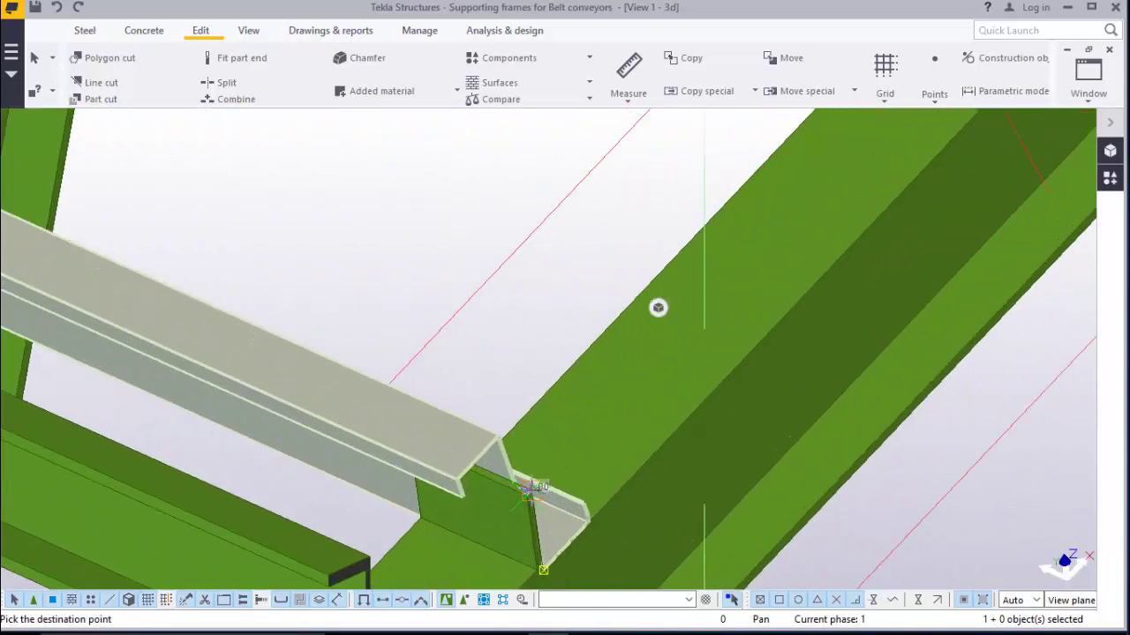
scroll(536, 487, "down", 6)
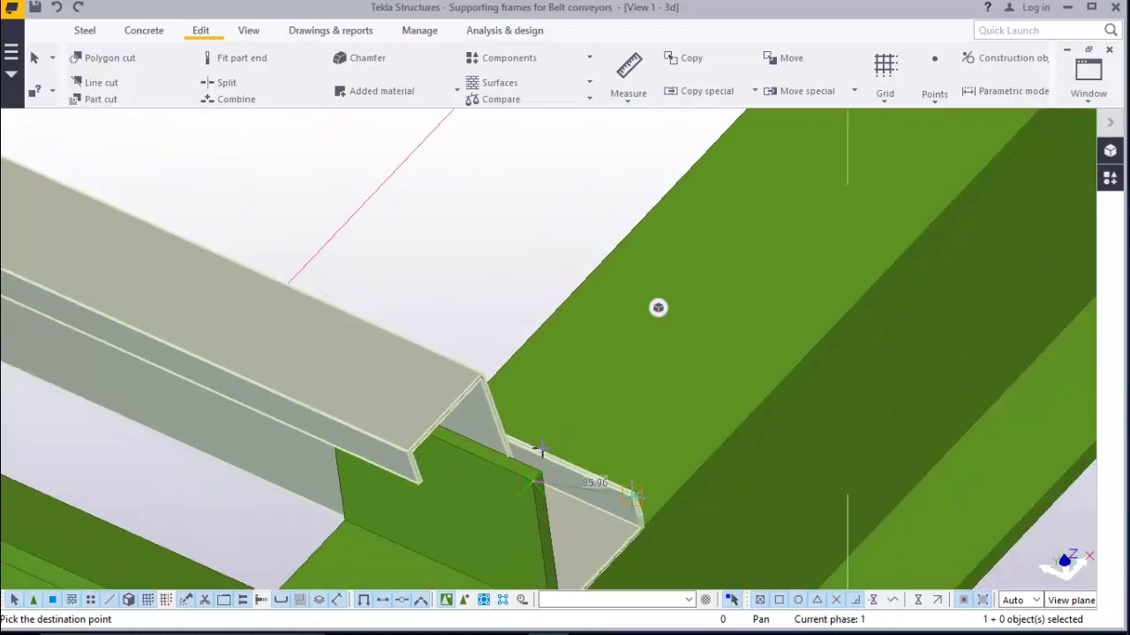
scroll(705, 304, "up", 8)
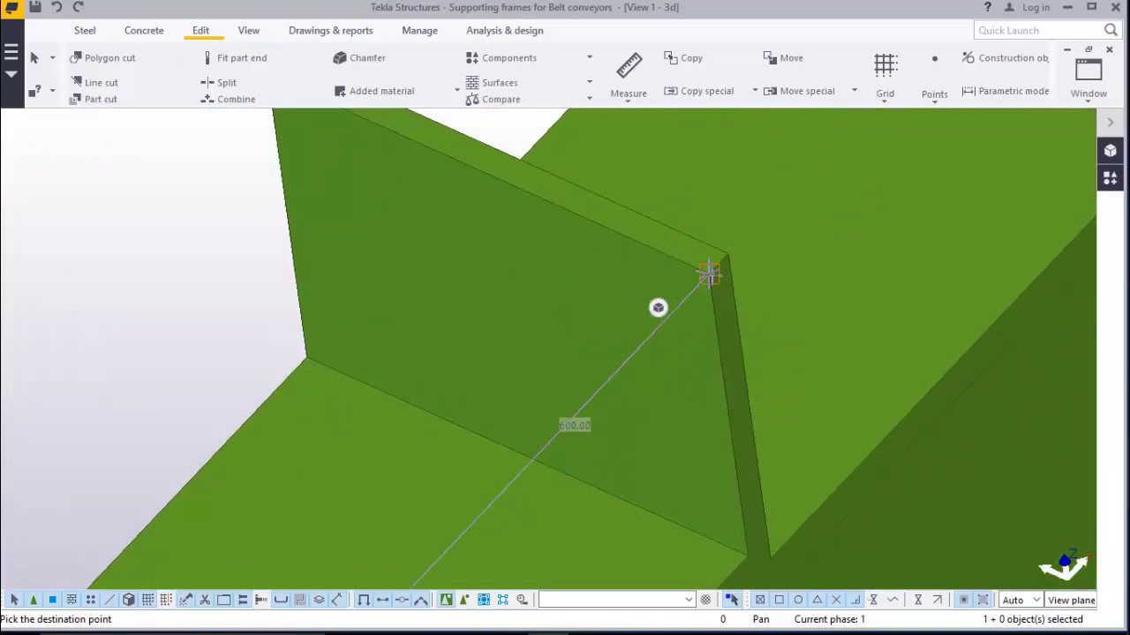
left_click(708, 274)
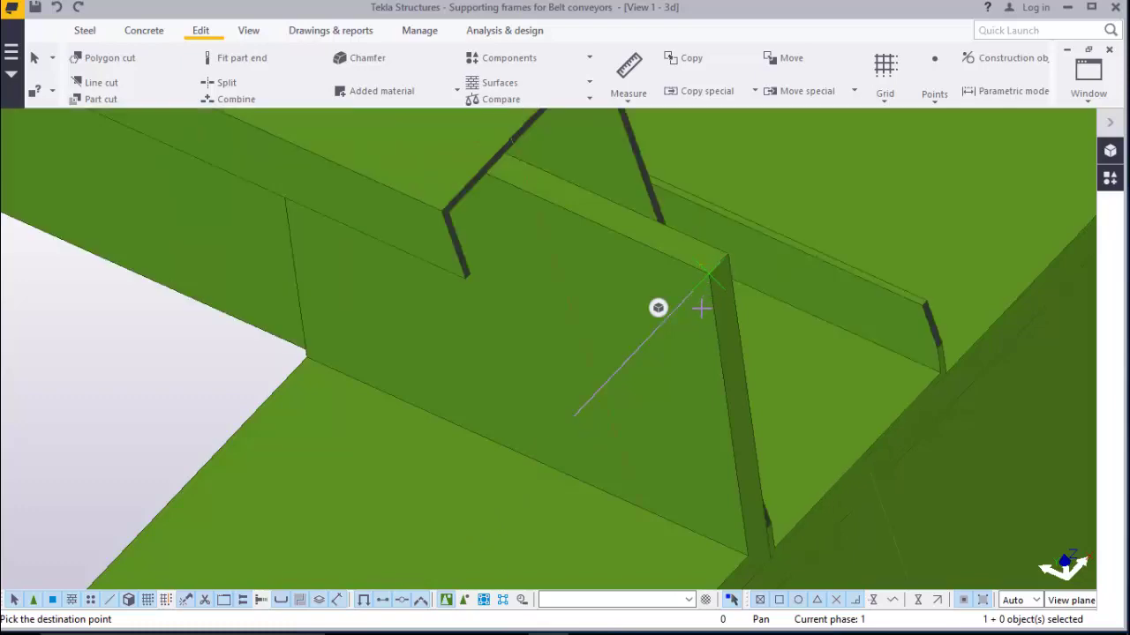
Place another copy of the purlin at the matching top corner of the following rafter cleat, 1200 mm from the original
scroll(657, 307, "down", 10)
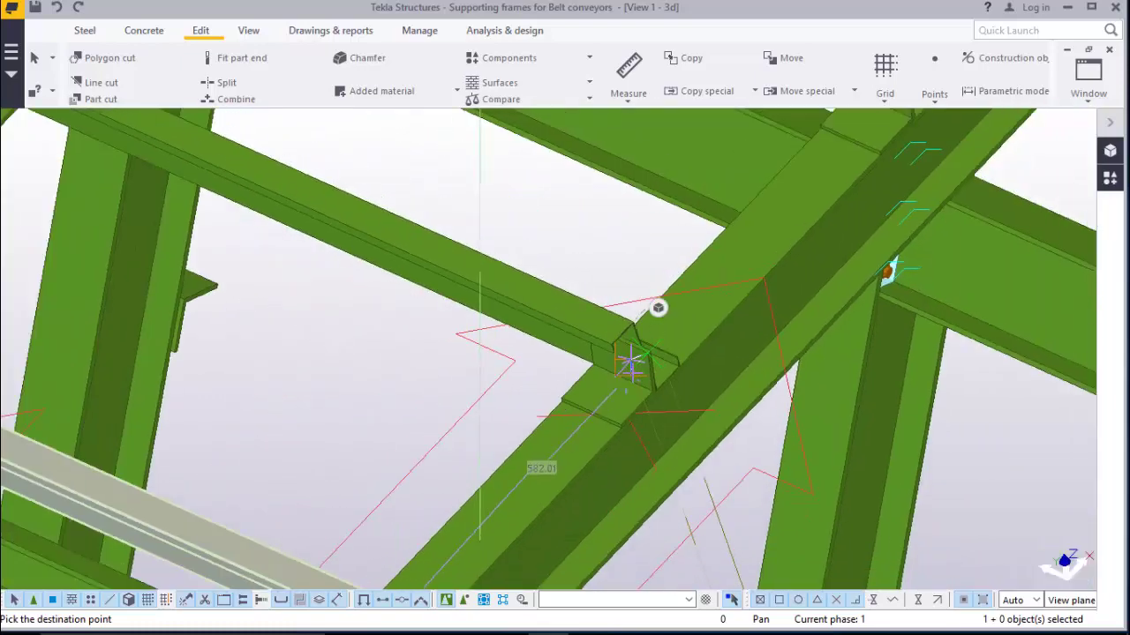
scroll(658, 307, "down", 3)
scroll(658, 307, "up", 10)
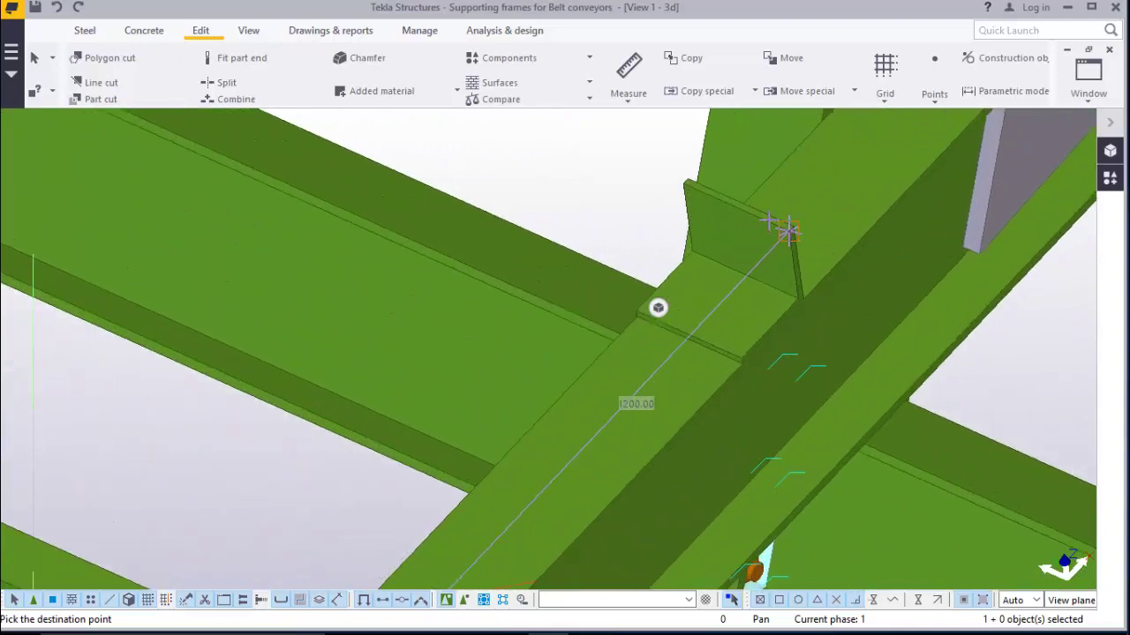
scroll(657, 307, "up", 5)
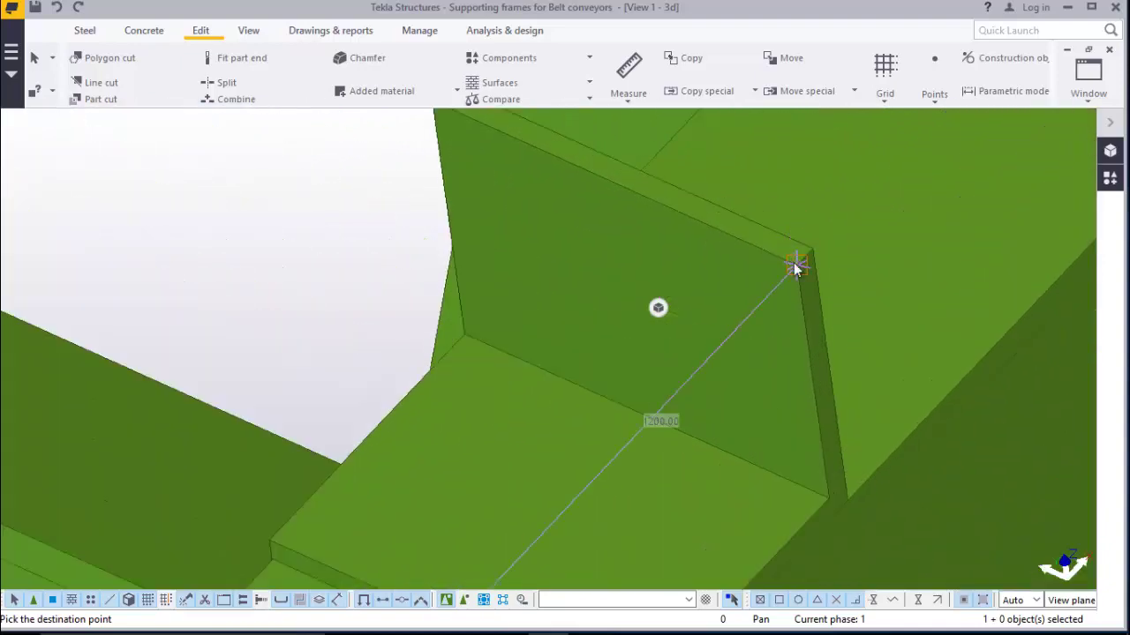
Place a third purlin copy at the matching corner of the uppermost cleat near the rafter's ridge and end the copying
scroll(658, 307, "down", 6)
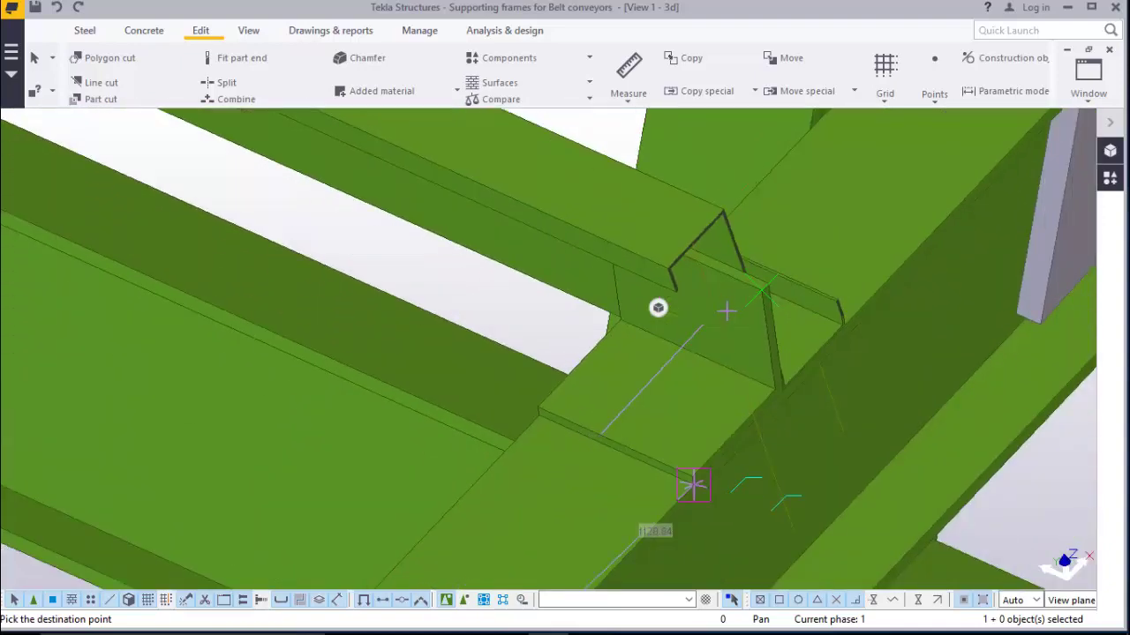
scroll(657, 307, "down", 3)
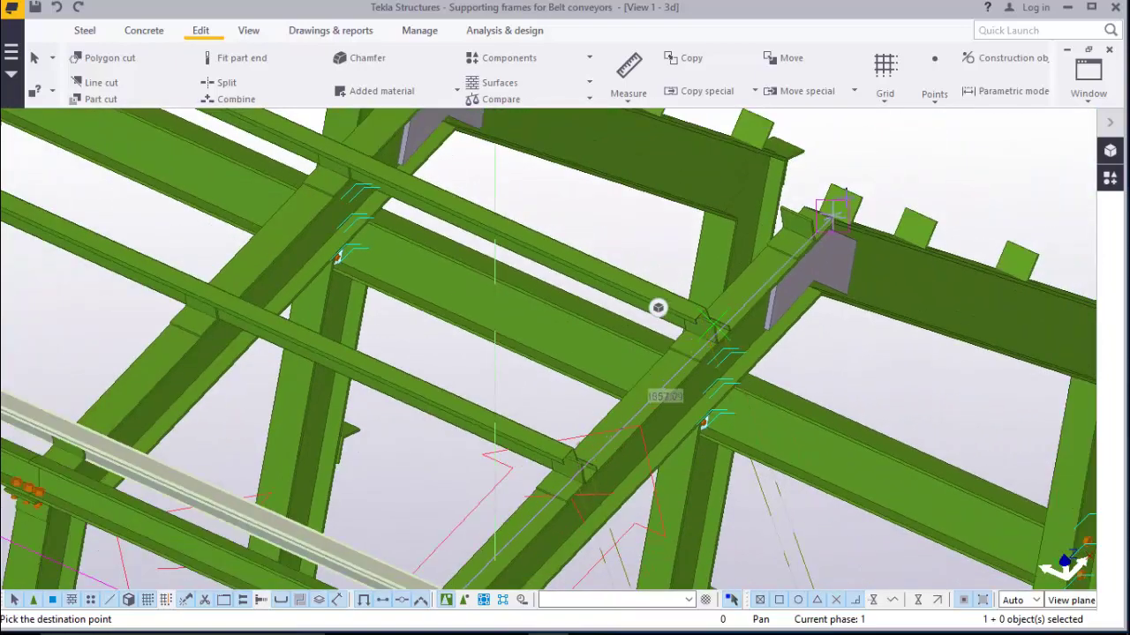
scroll(658, 307, "up", 6)
scroll(657, 307, "up", 5)
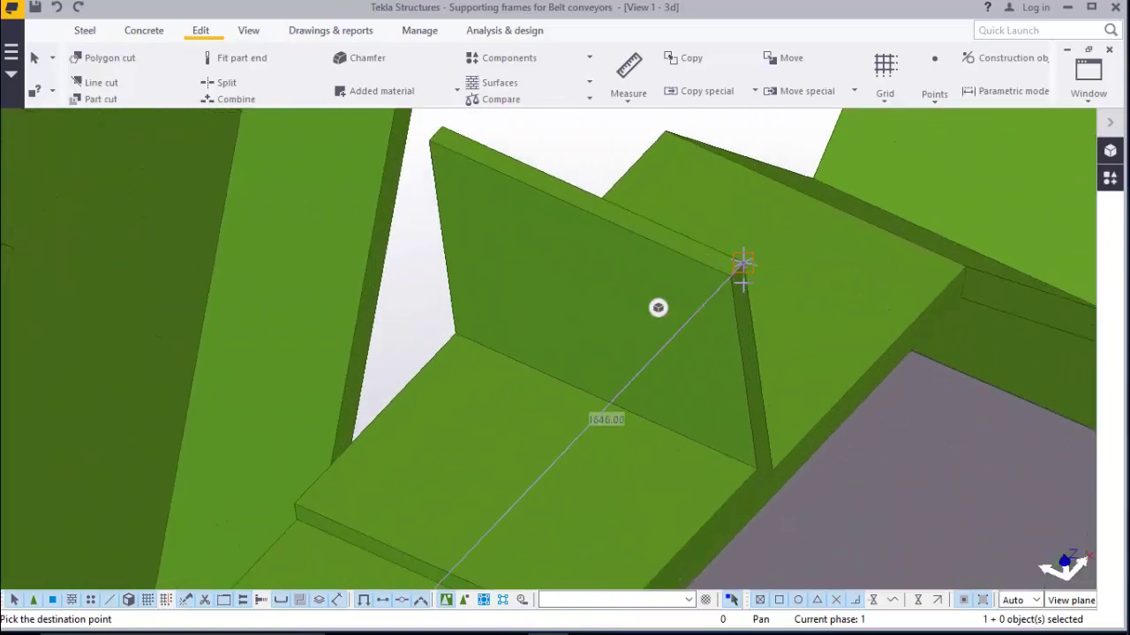
scroll(658, 307, "down", 6)
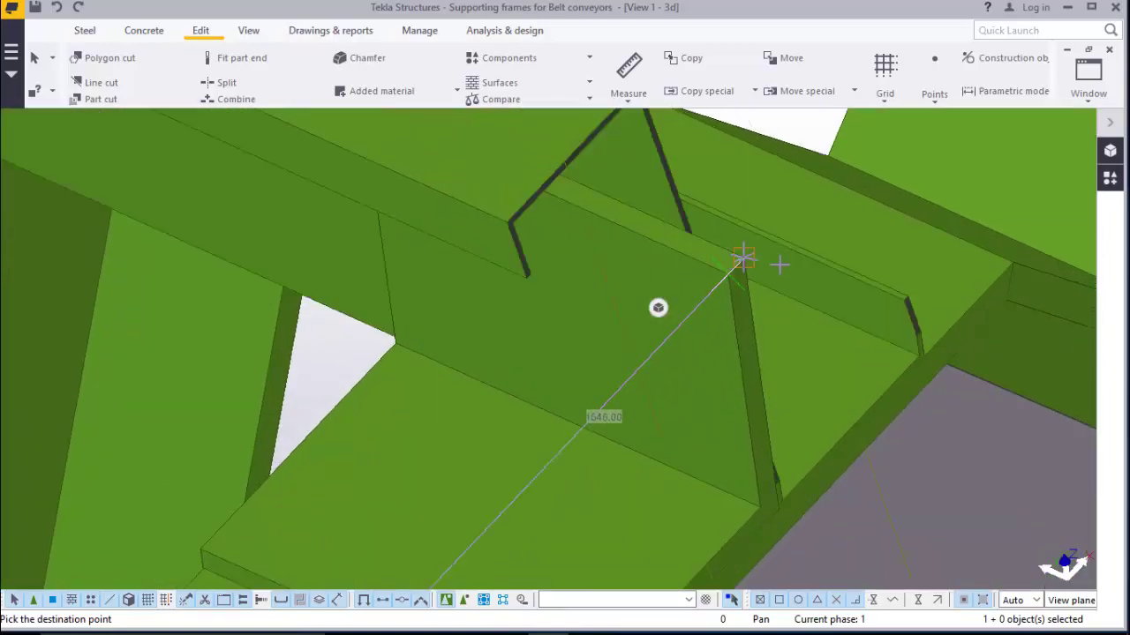
scroll(746, 255, "down", 6)
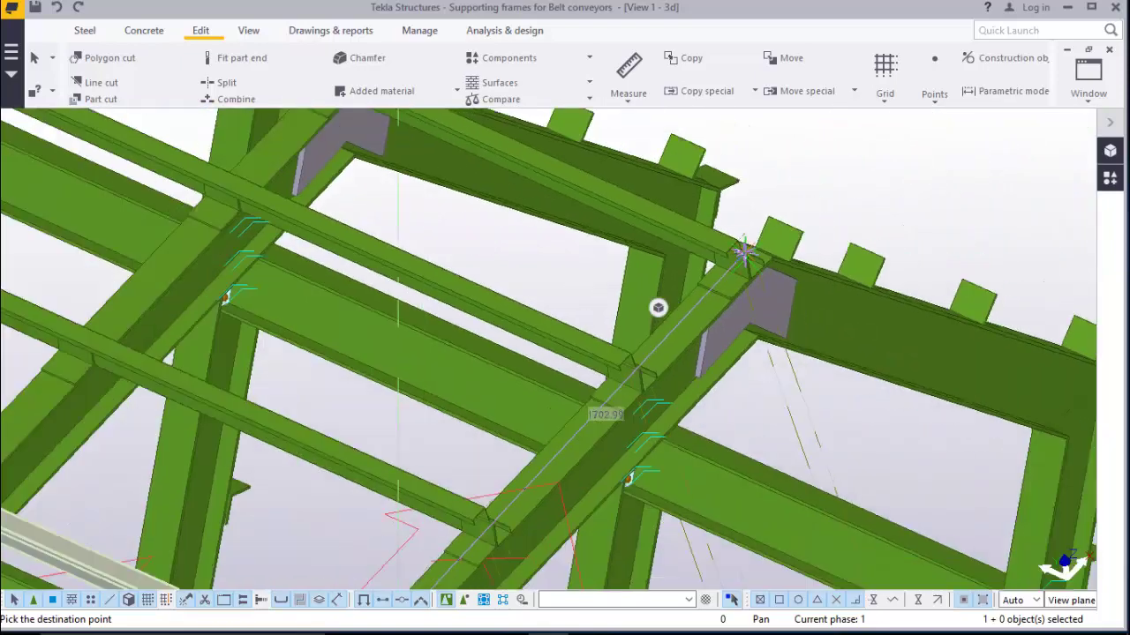
right_click(865, 182)
left_click(909, 187)
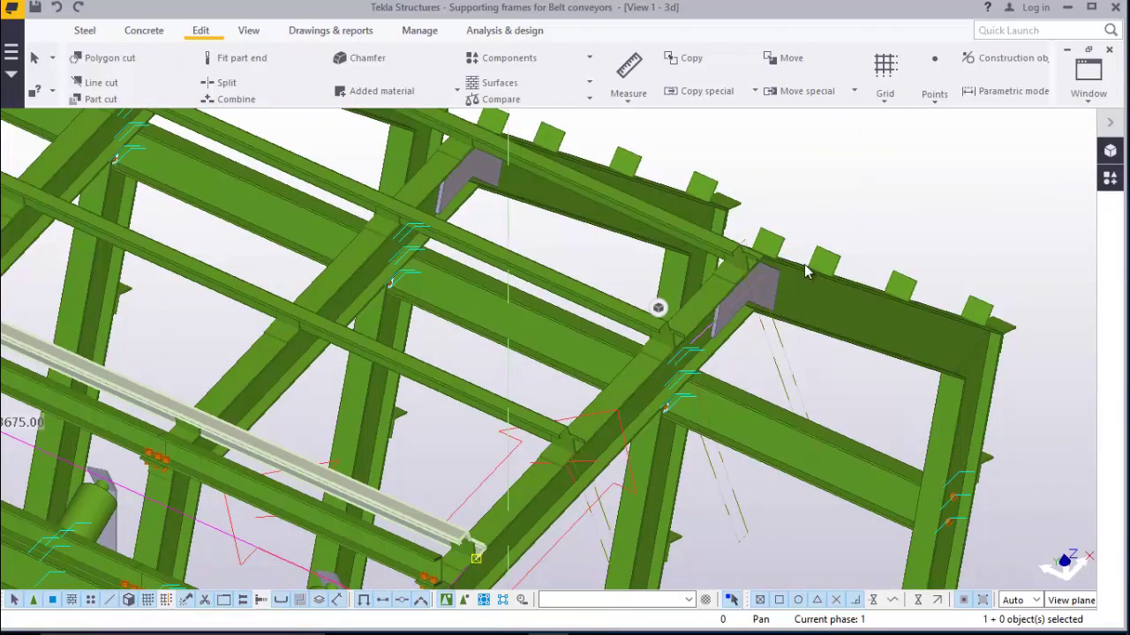
Deselect the original purlin and redraw the view to clear the temporary copy marks
scroll(758, 271, "up", 5)
scroll(761, 264, "down", 8)
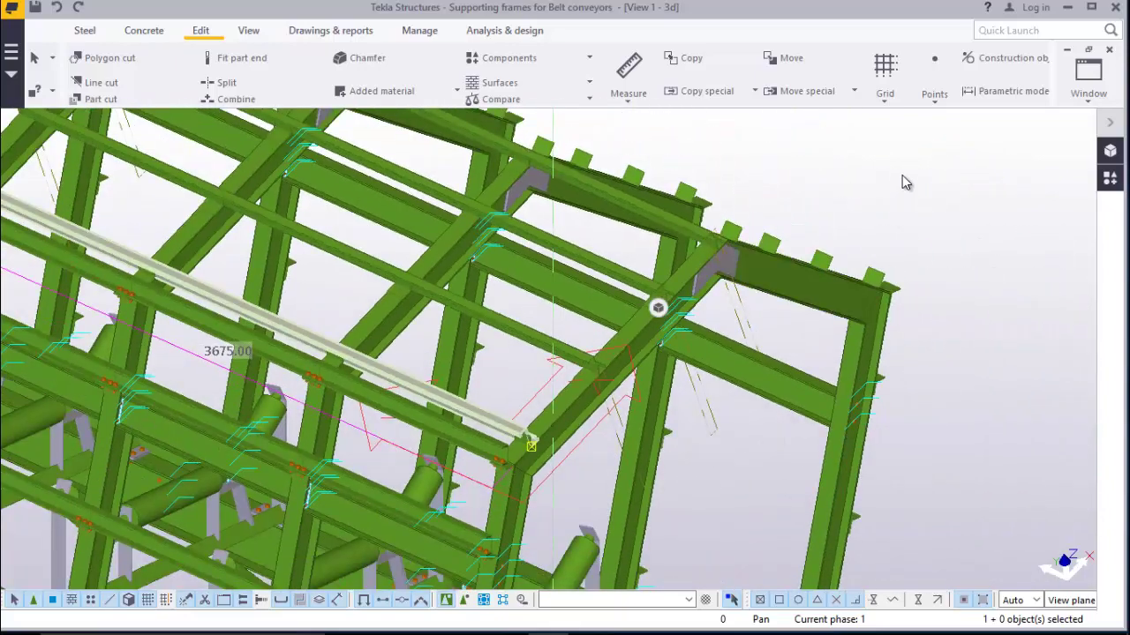
left_click(887, 182)
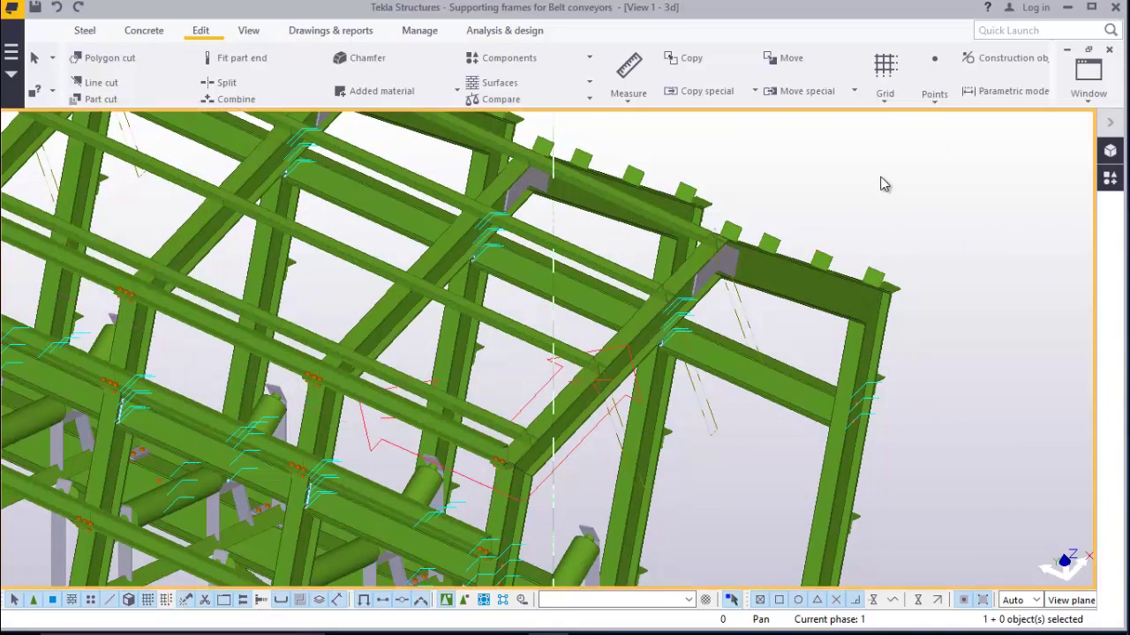
right_click(902, 186)
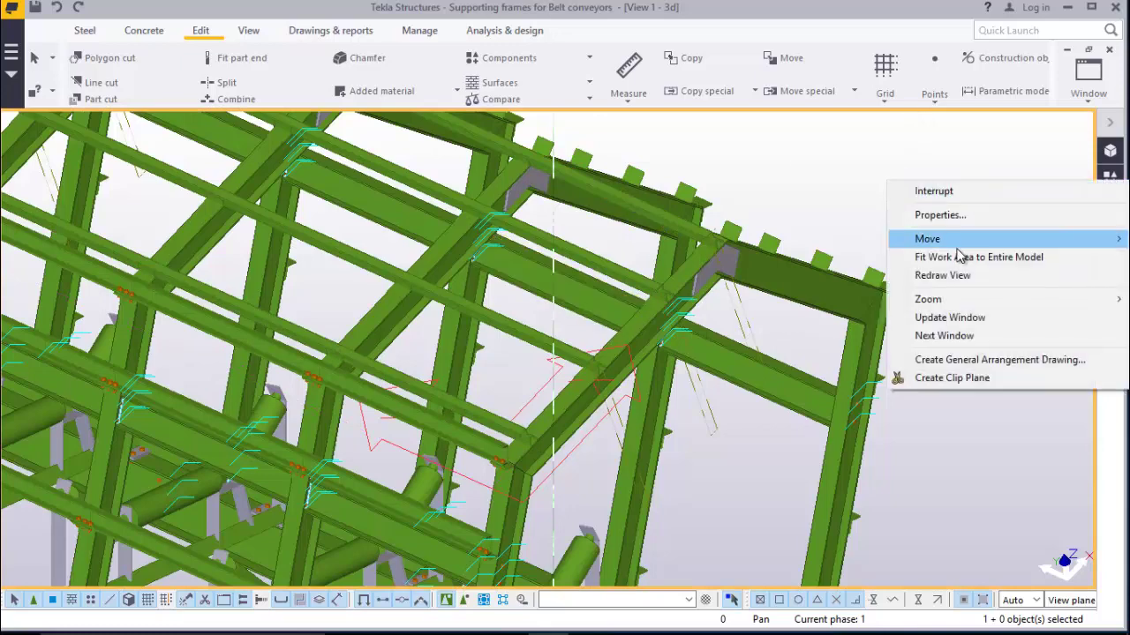
left_click(962, 275)
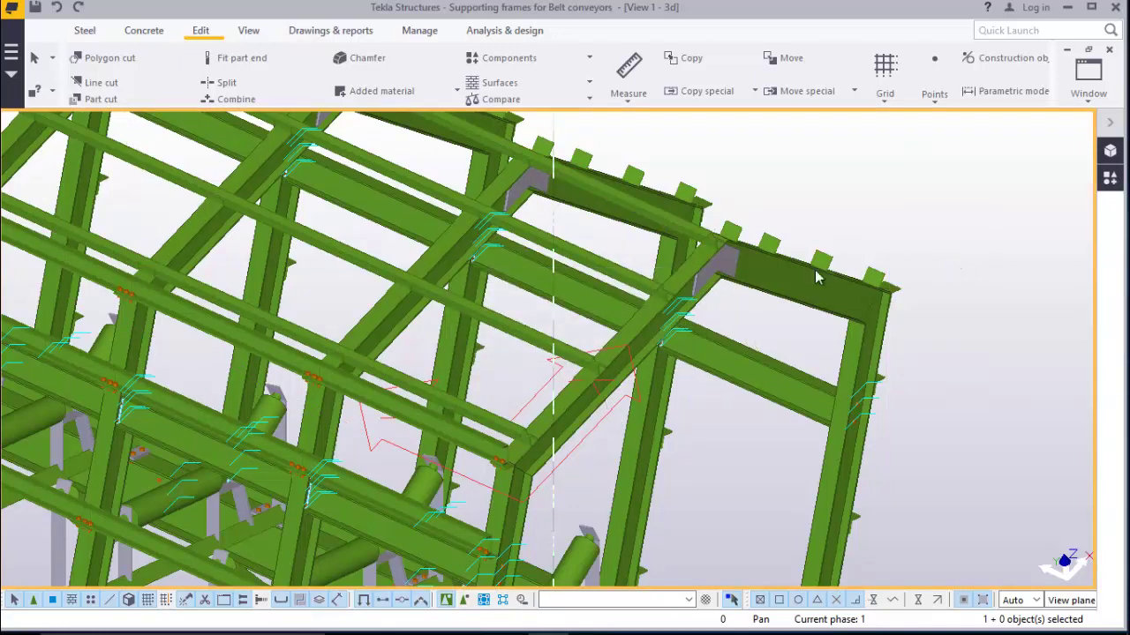
Set the work plane on the vertical side face of the column base plate at grids C and 1 and end the command
scroll(704, 264, "up", 4)
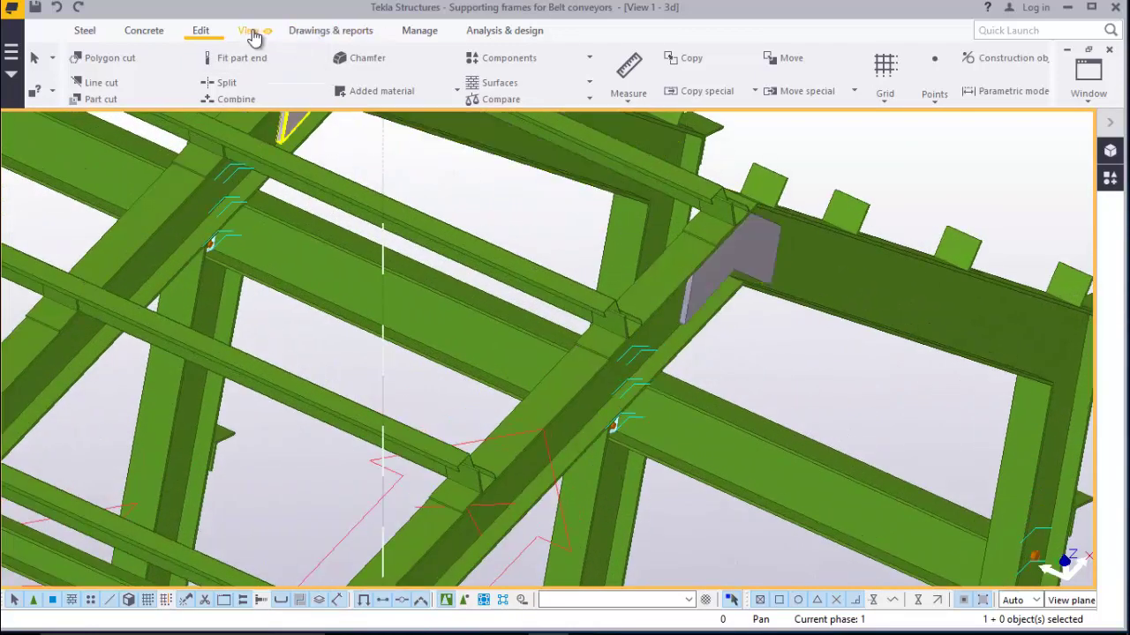
left_click(251, 34)
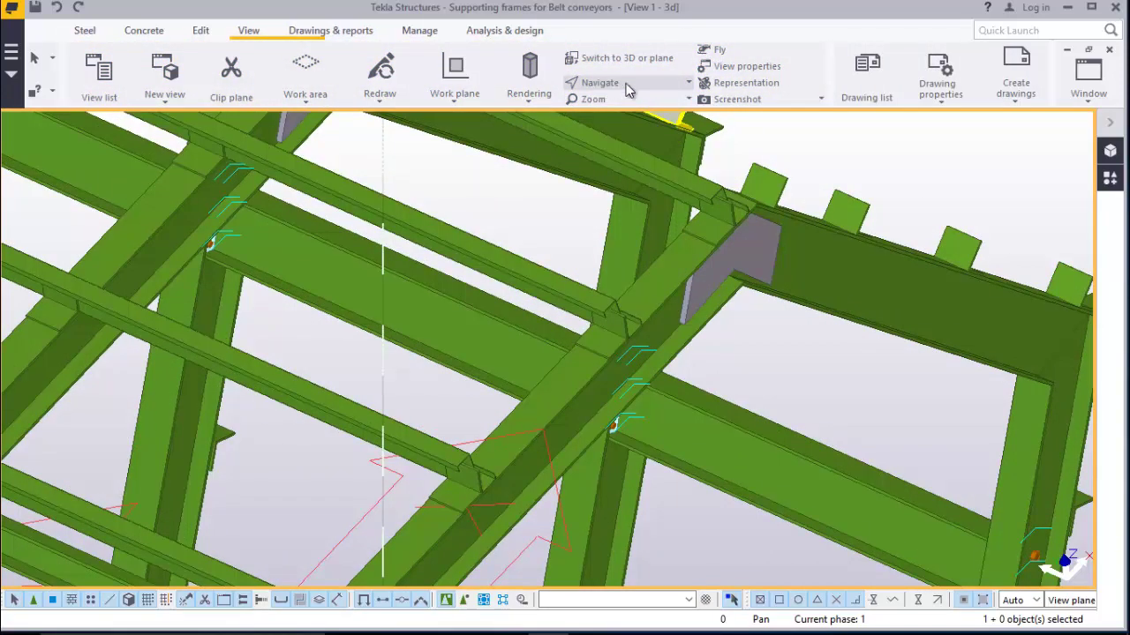
left_click(249, 33)
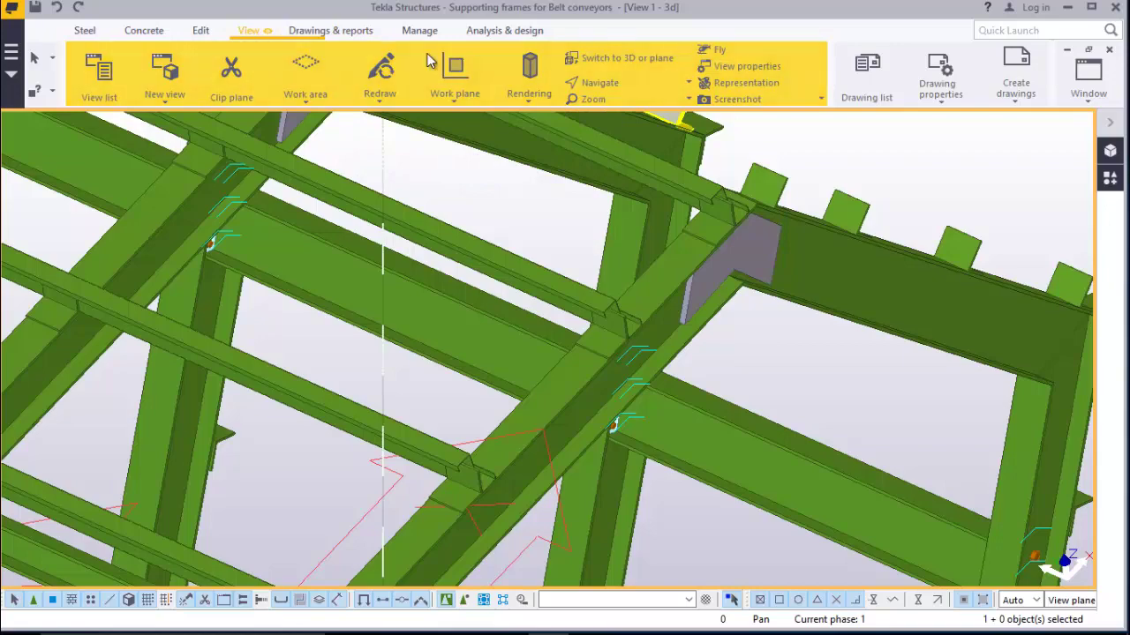
left_click(452, 100)
left_click(468, 136)
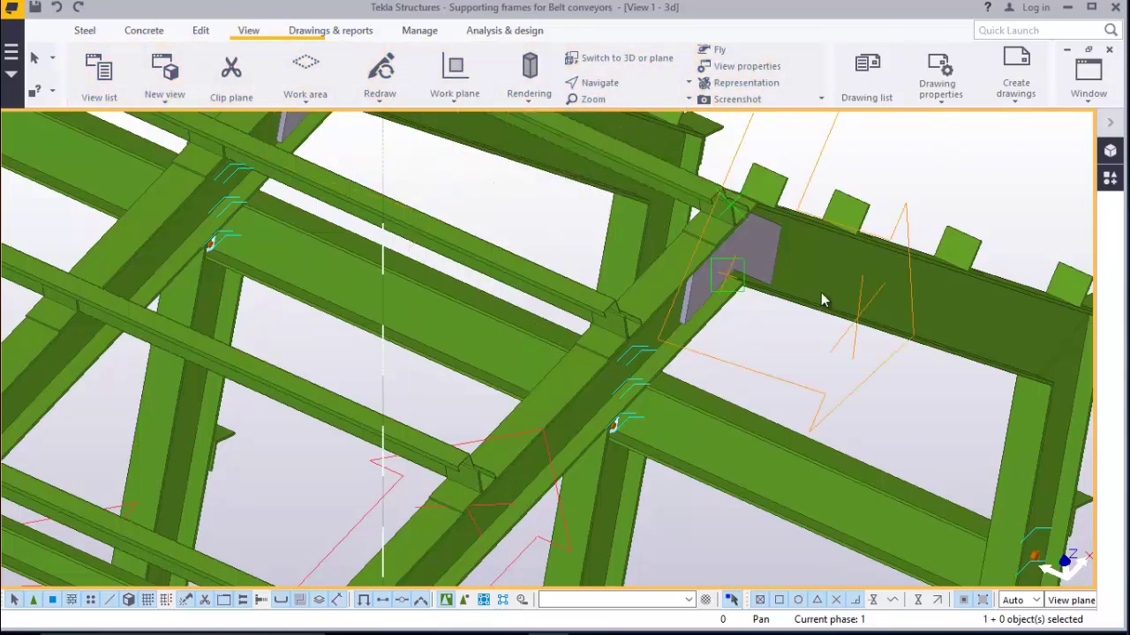
scroll(667, 237, "down", 2)
scroll(666, 236, "down", 10)
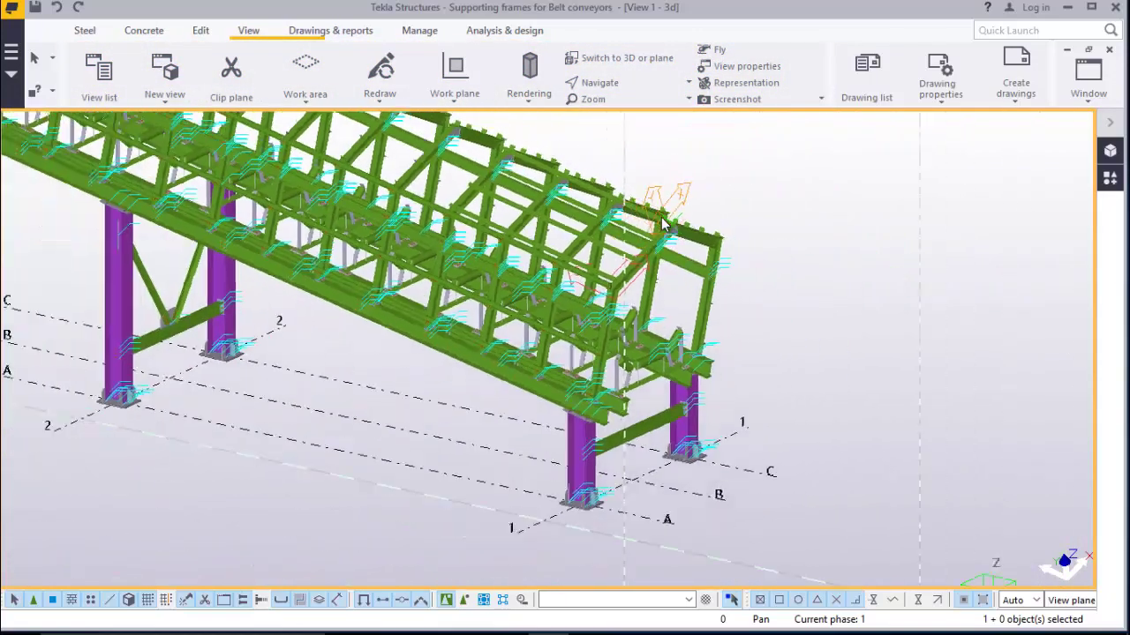
scroll(692, 219, "up", 10)
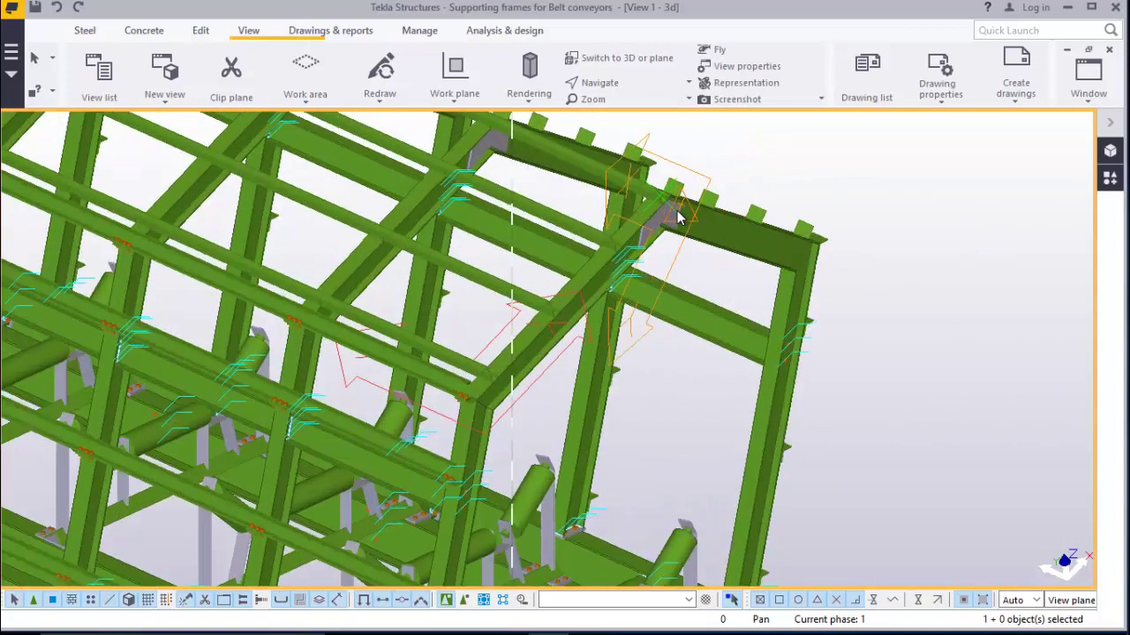
scroll(692, 217, "up", 2)
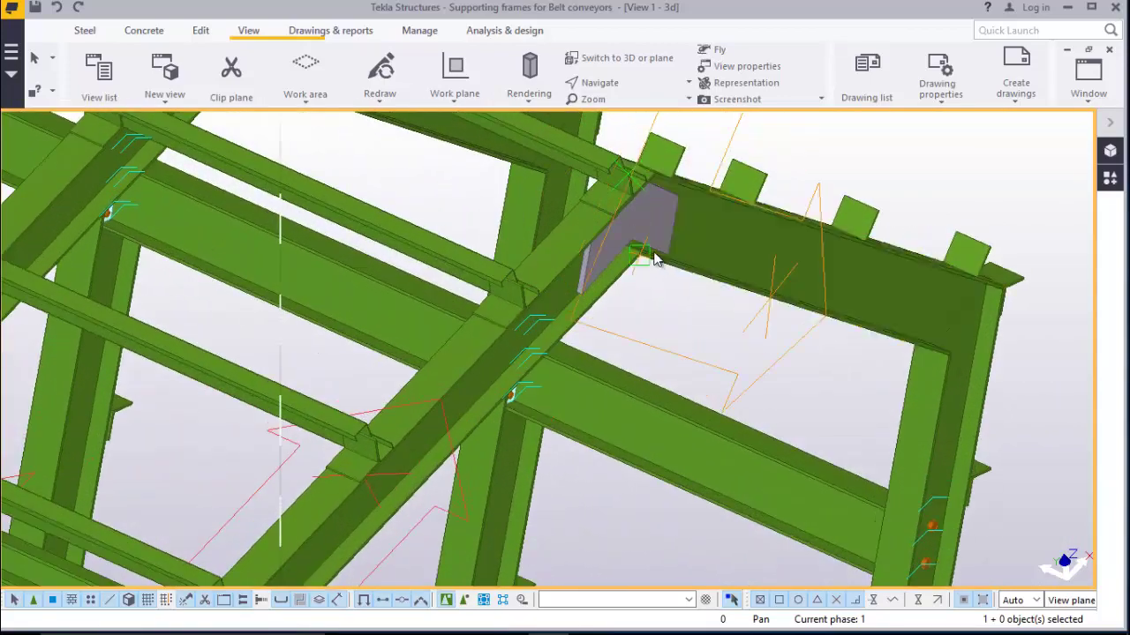
scroll(671, 260, "down", 3)
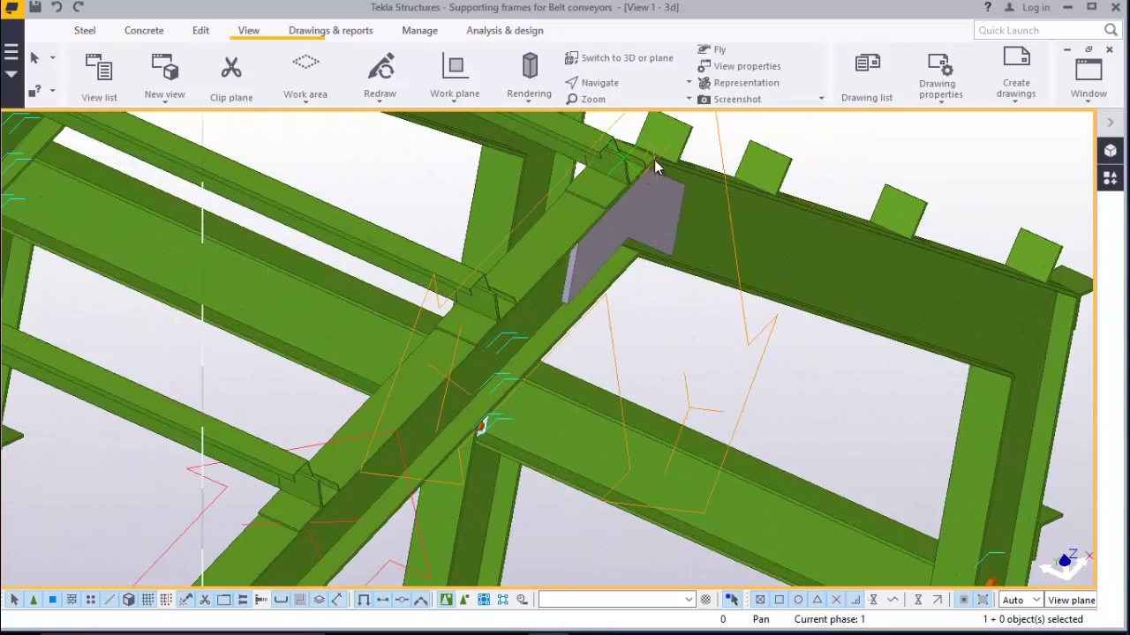
scroll(657, 294, "up", 3)
scroll(670, 368, "down", 3)
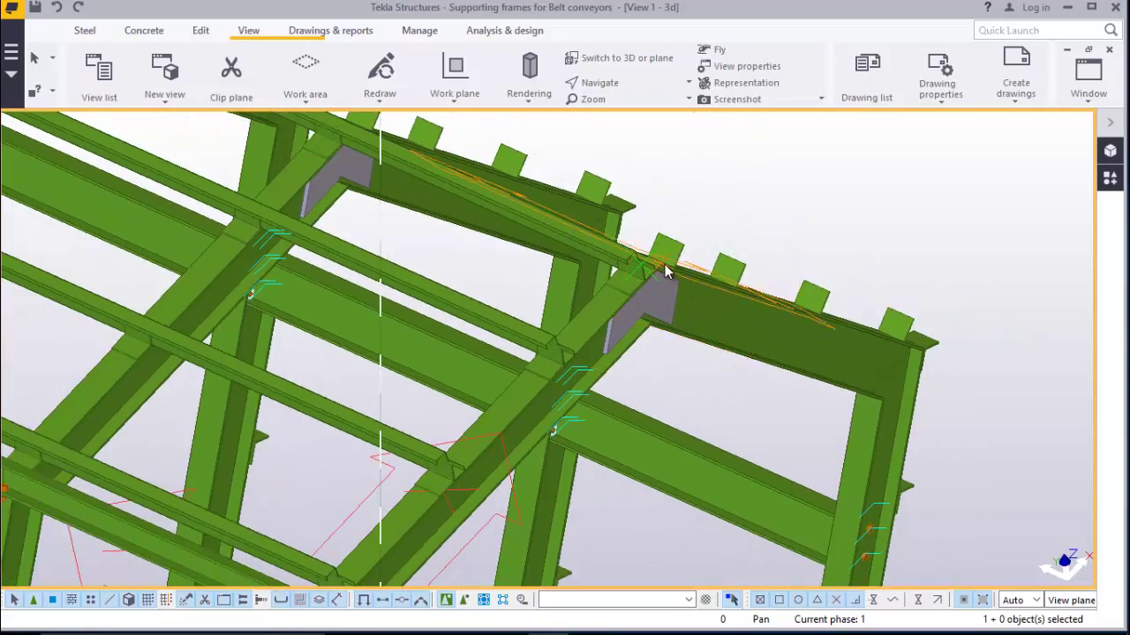
scroll(680, 274, "down", 5)
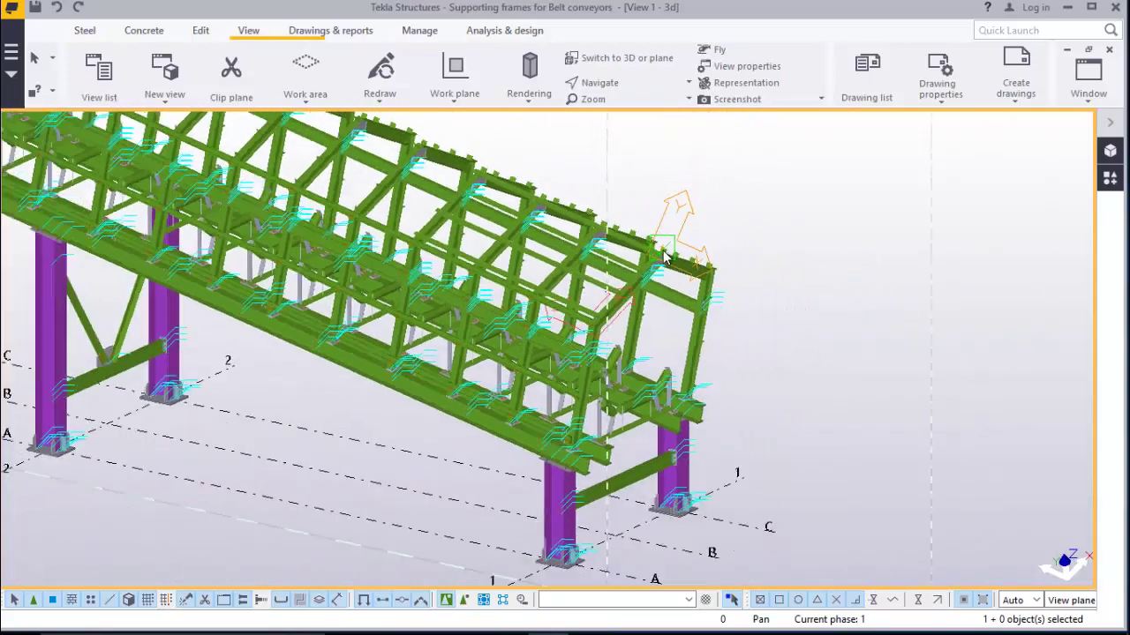
scroll(662, 450, "up", 5)
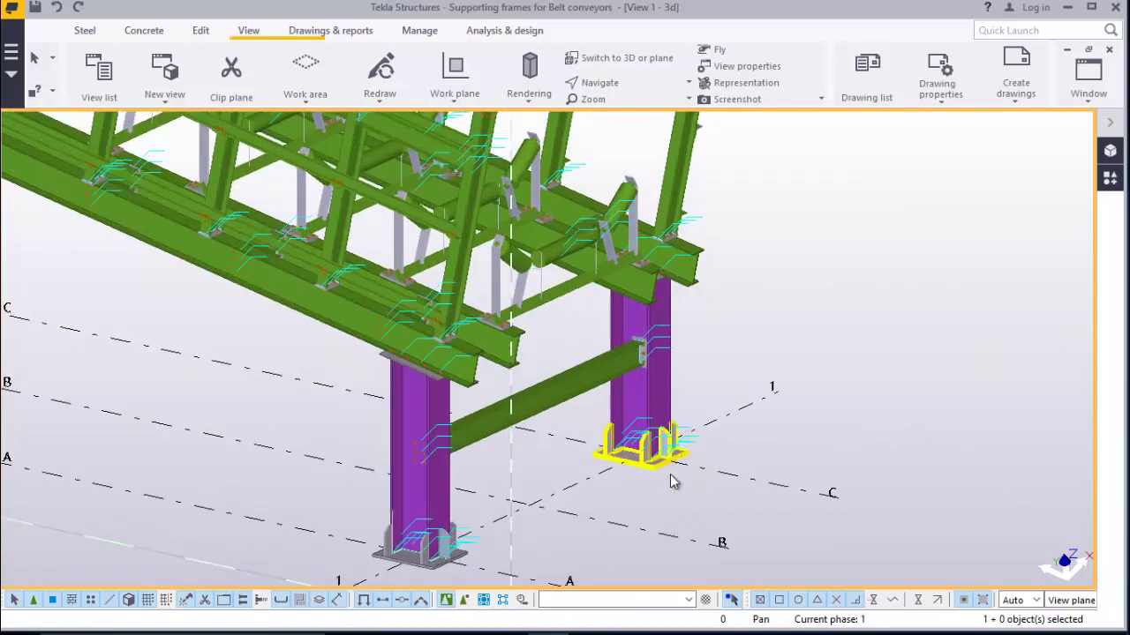
scroll(650, 471, "up", 3)
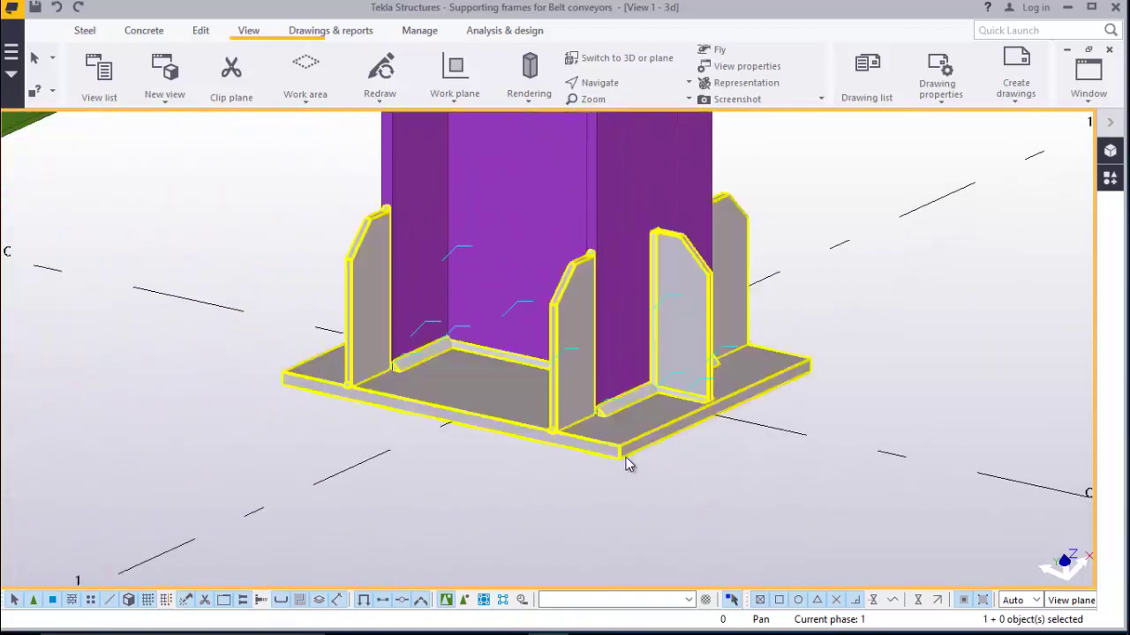
right_click(841, 278)
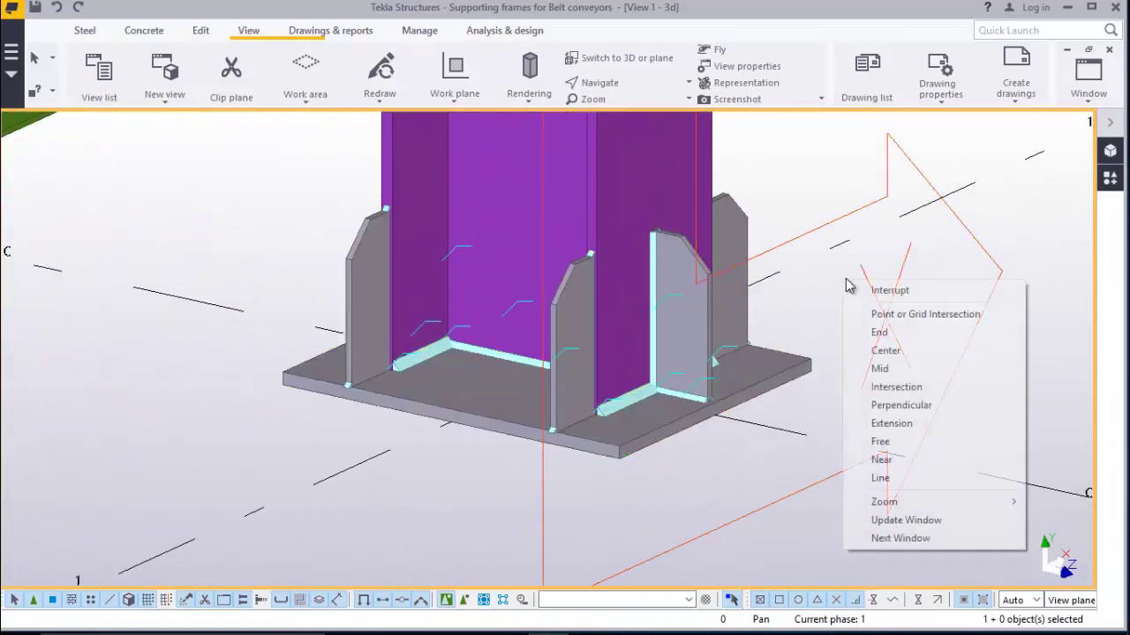
left_click(873, 290)
Select the four purlins on the end rafter and start a mirrored copy of them
scroll(644, 425, "down", 2)
scroll(644, 426, "down", 8)
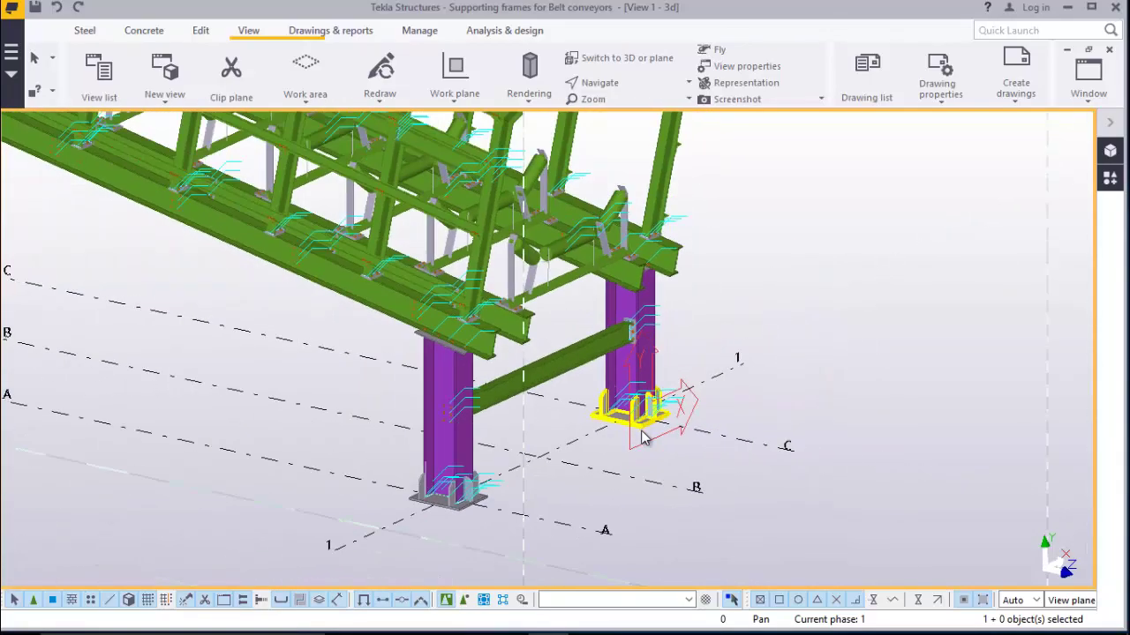
scroll(542, 353, "up", 8)
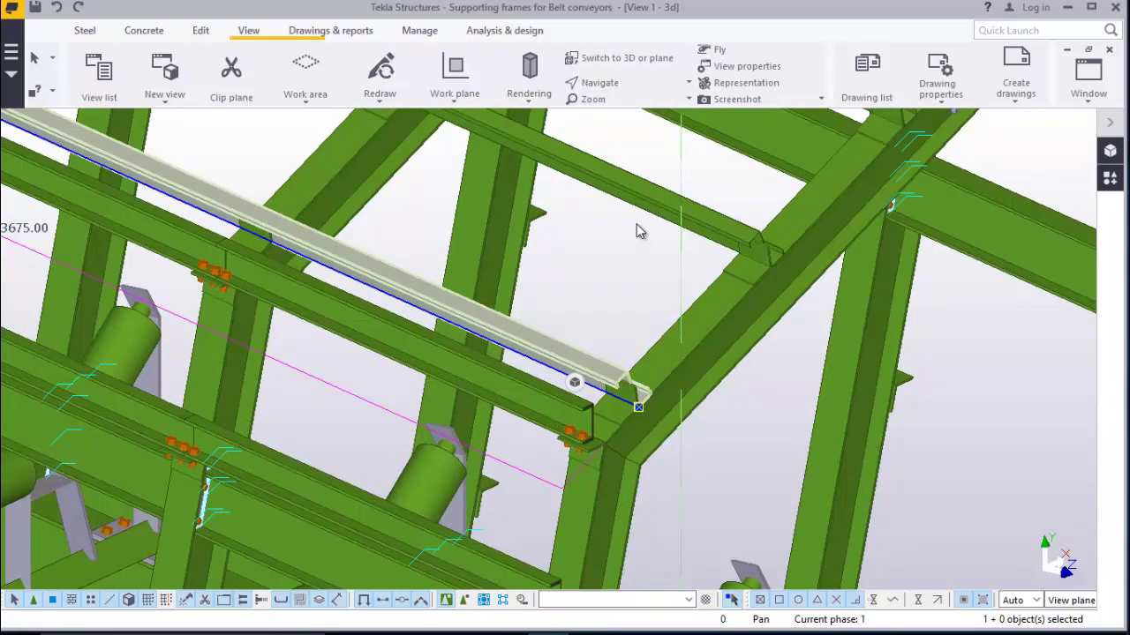
left_click(642, 194, "ctrl")
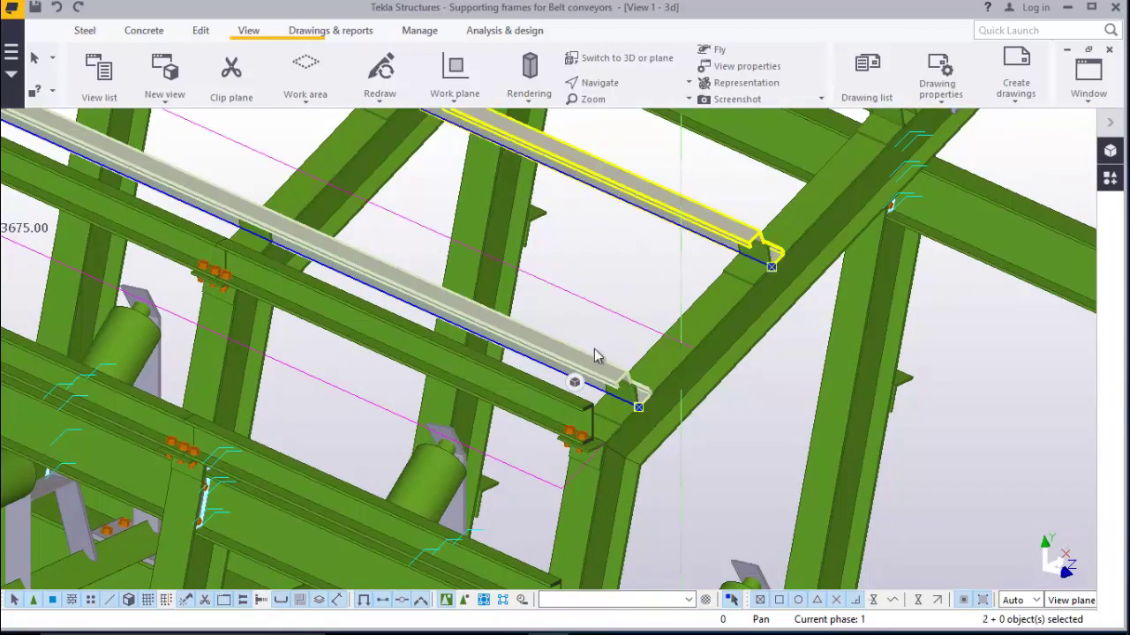
scroll(635, 212, "down", 5)
scroll(627, 256, "up", 4)
left_click(624, 260, "ctrl")
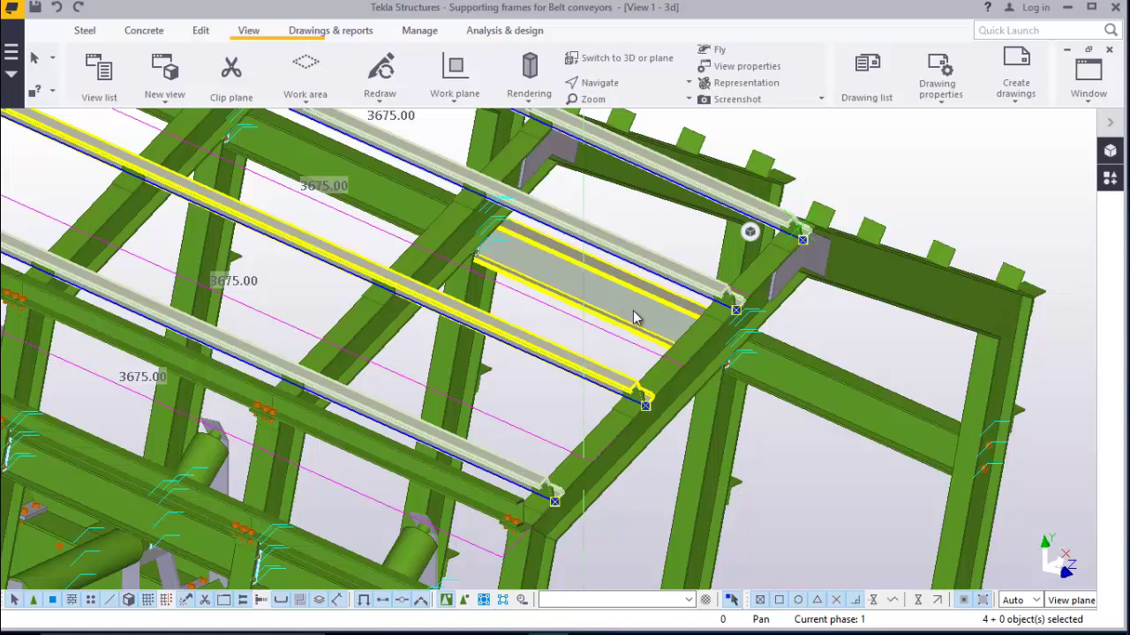
right_click(906, 143)
mouse_move(976, 194)
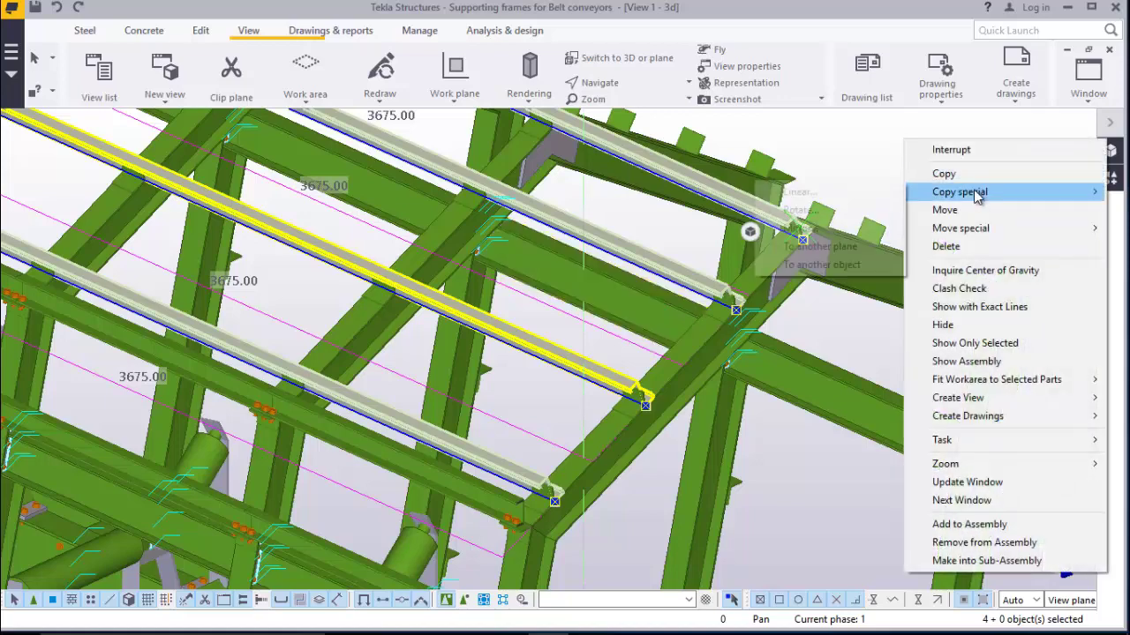
left_click(823, 228)
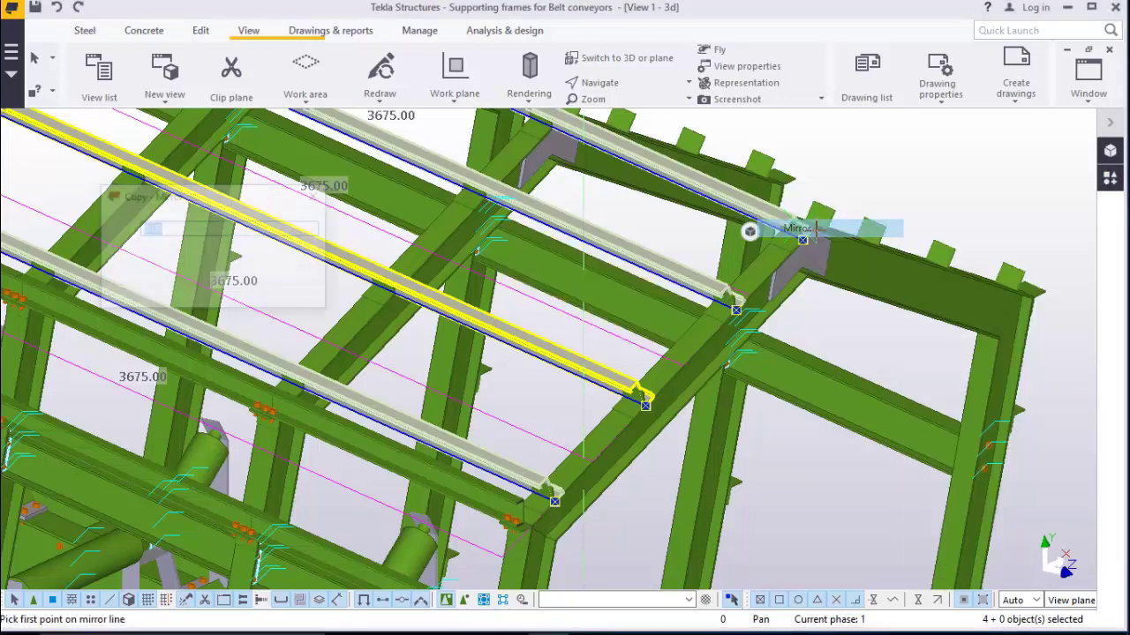
Try to mirror-copy the four purlins about the short edge where the two rafter halves meet at the ridge
scroll(749, 231, "up", 5)
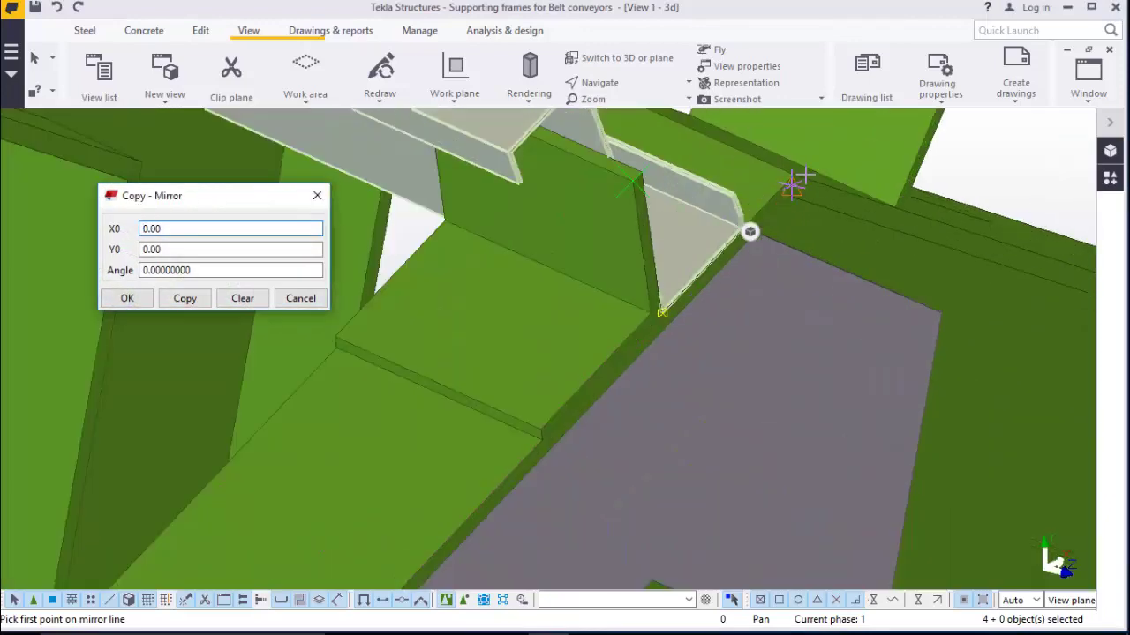
scroll(805, 175, "up", 4)
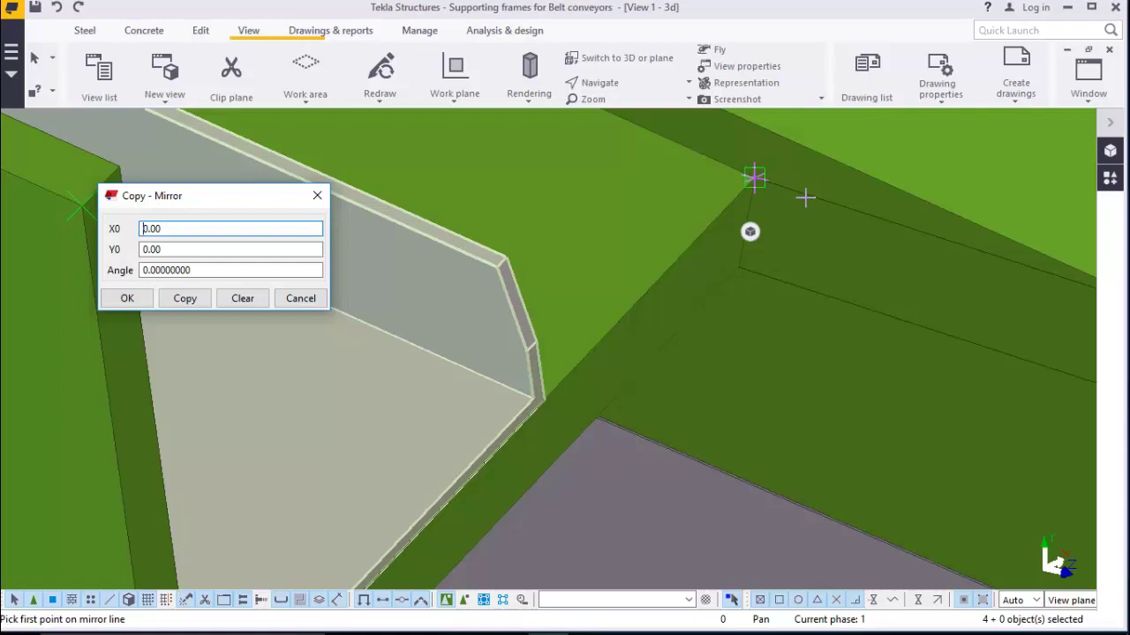
scroll(780, 227, "down", 3)
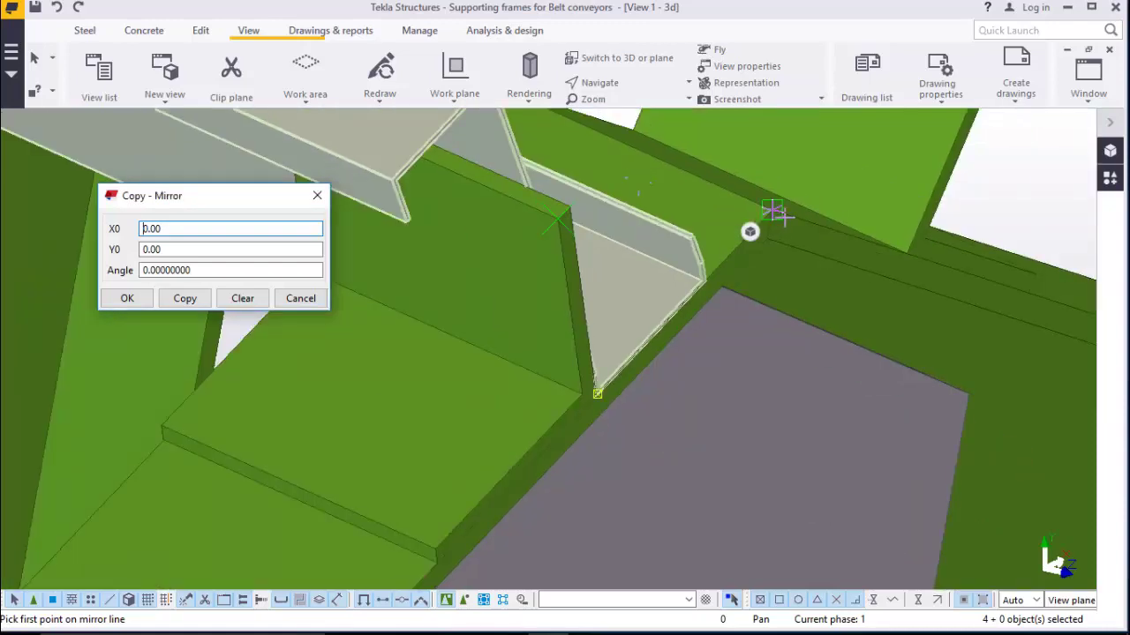
scroll(772, 225, "up", 3)
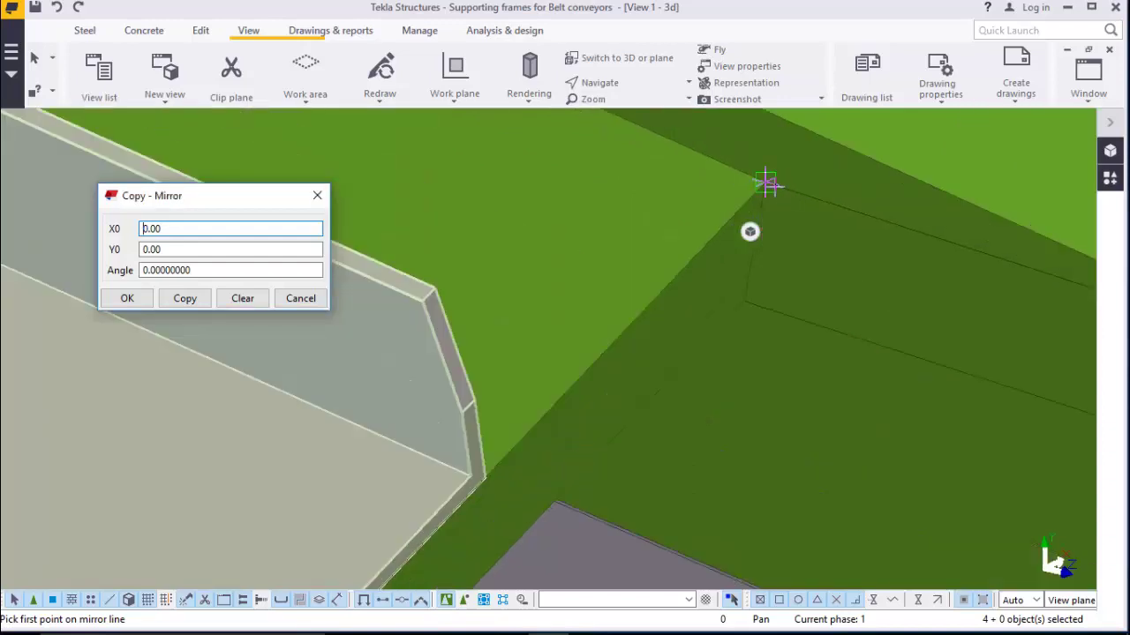
left_click(765, 182)
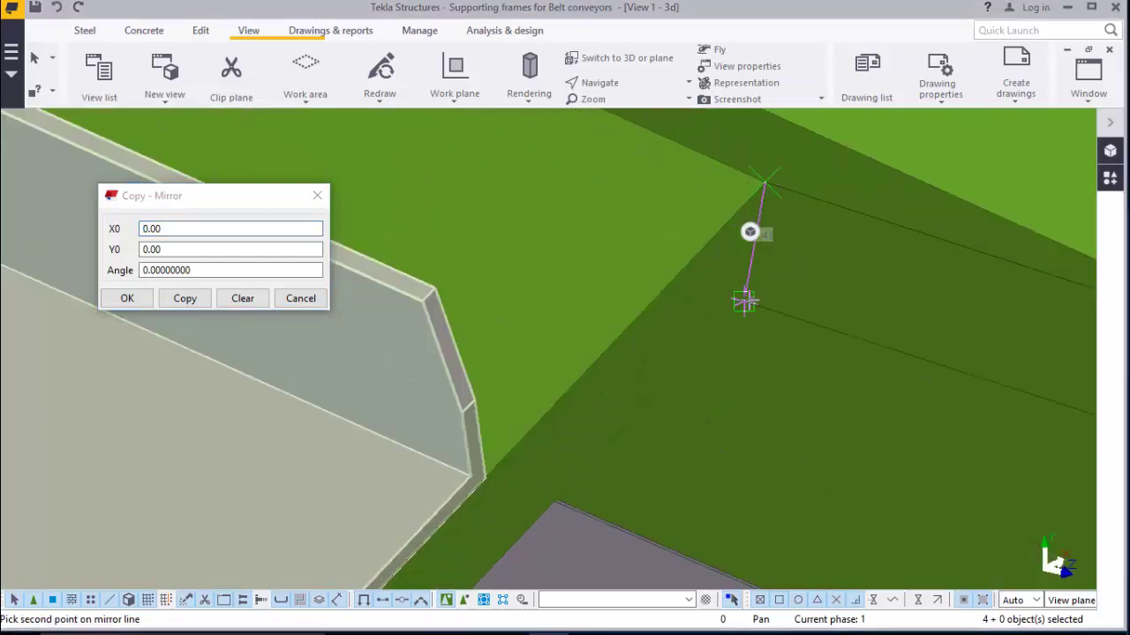
left_click(747, 302)
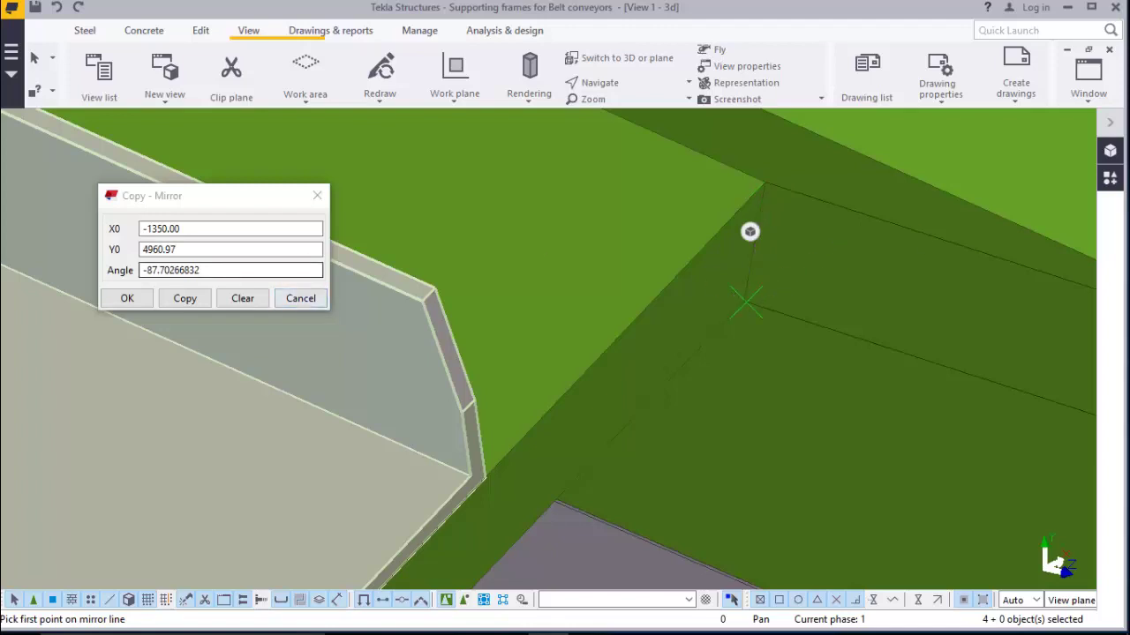
left_click(202, 269)
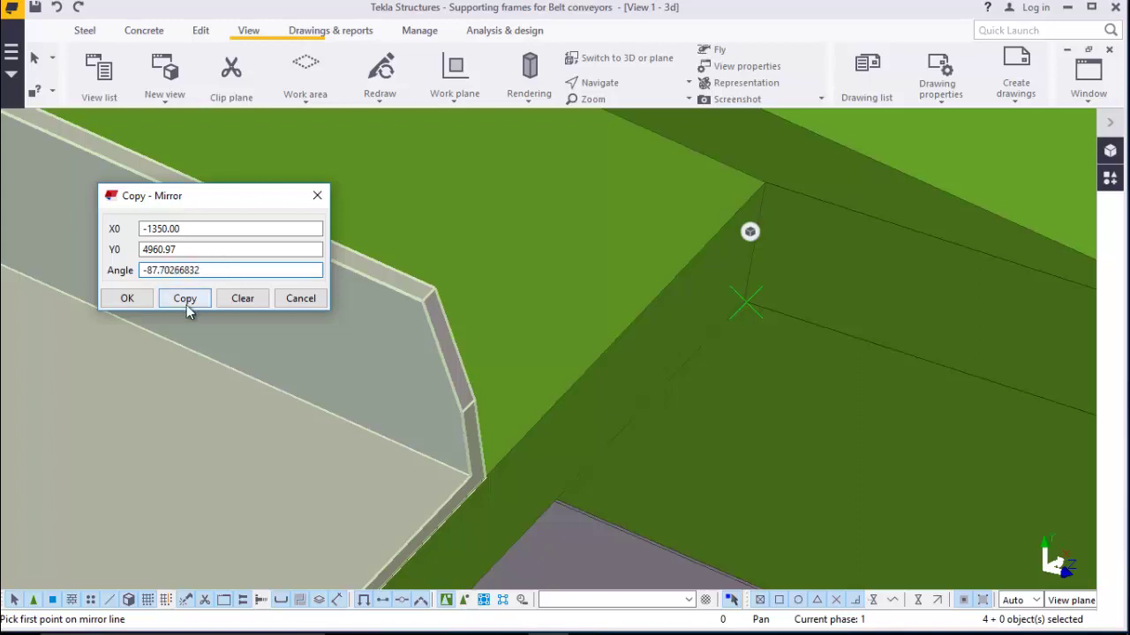
left_click(183, 301)
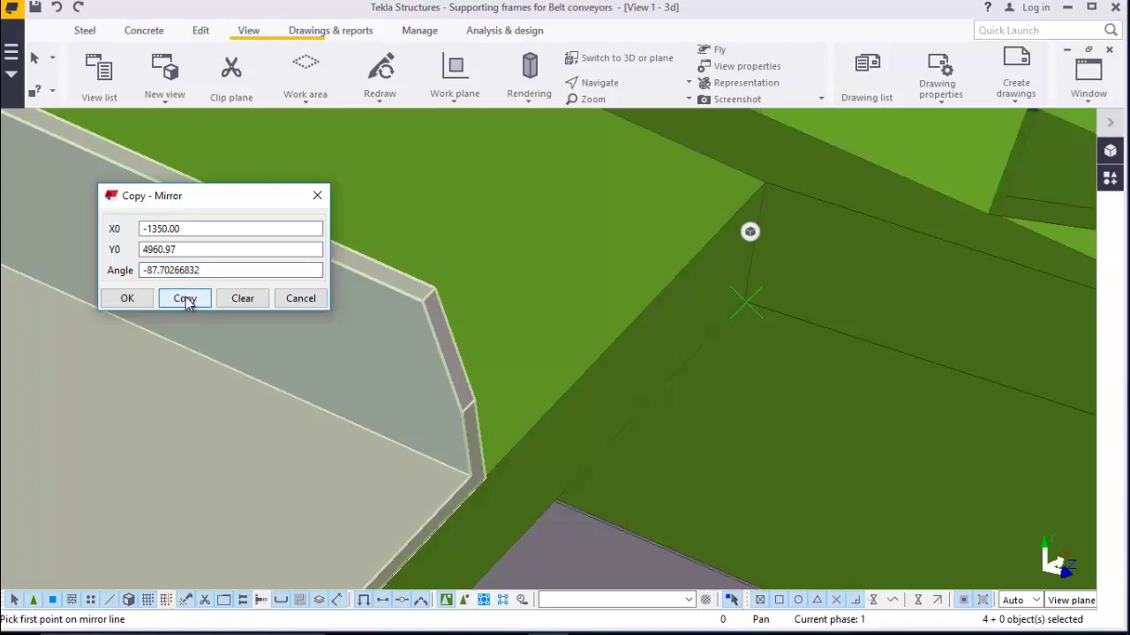
Inspect the mirrored purlins at the ridge cleat, undo the mirrored copy and end the mirror command
scroll(507, 314, "down", 3)
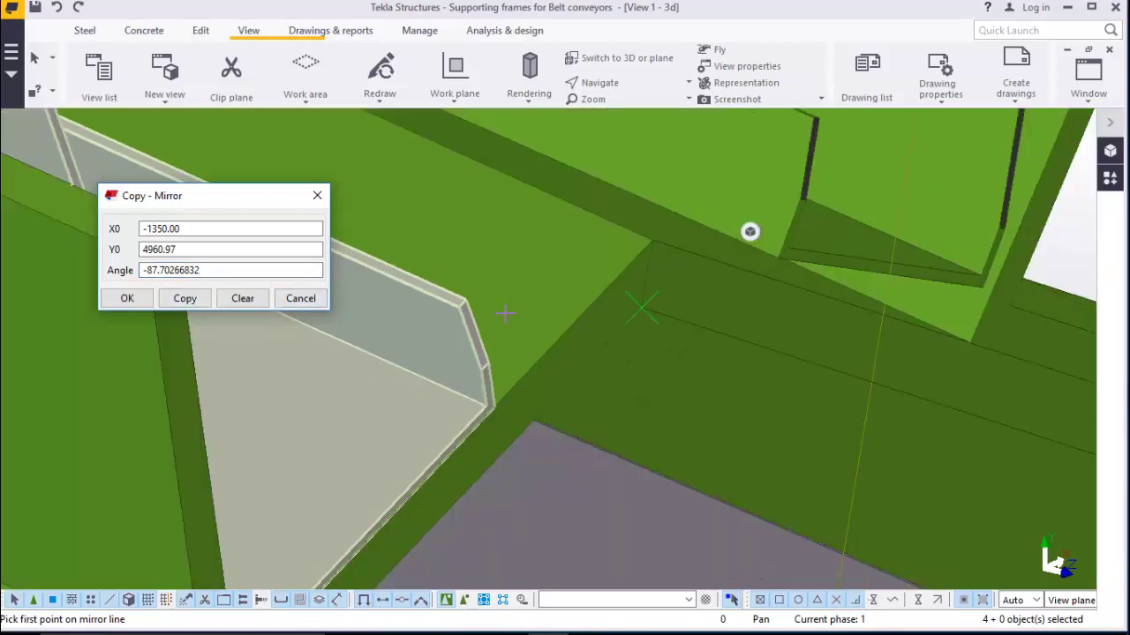
scroll(873, 281, "down", 3)
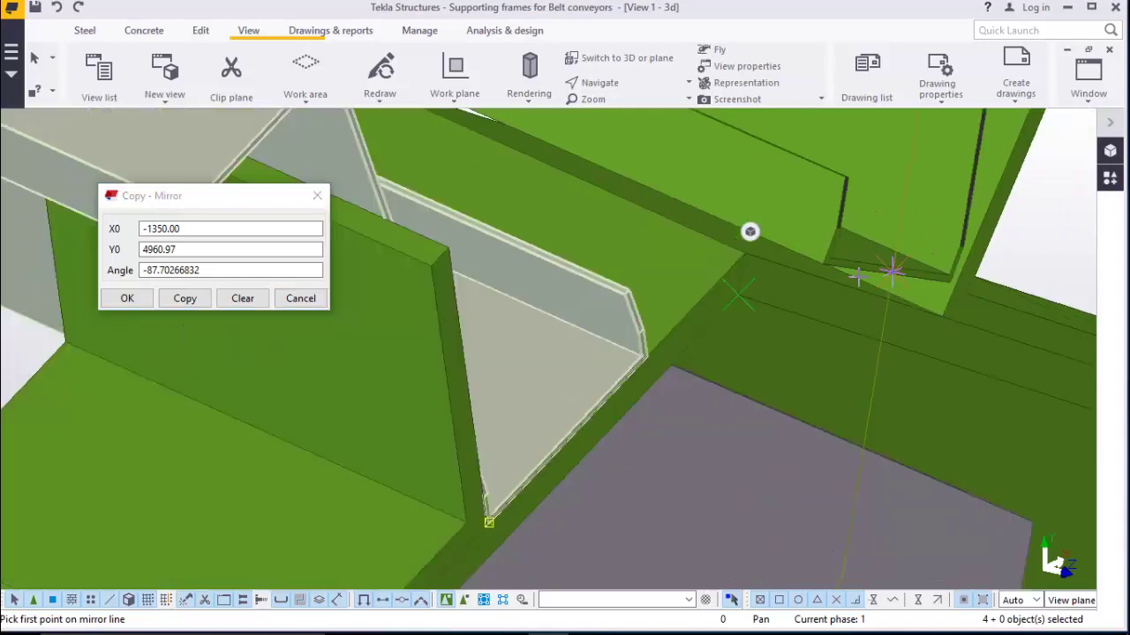
scroll(889, 252, "up", 2)
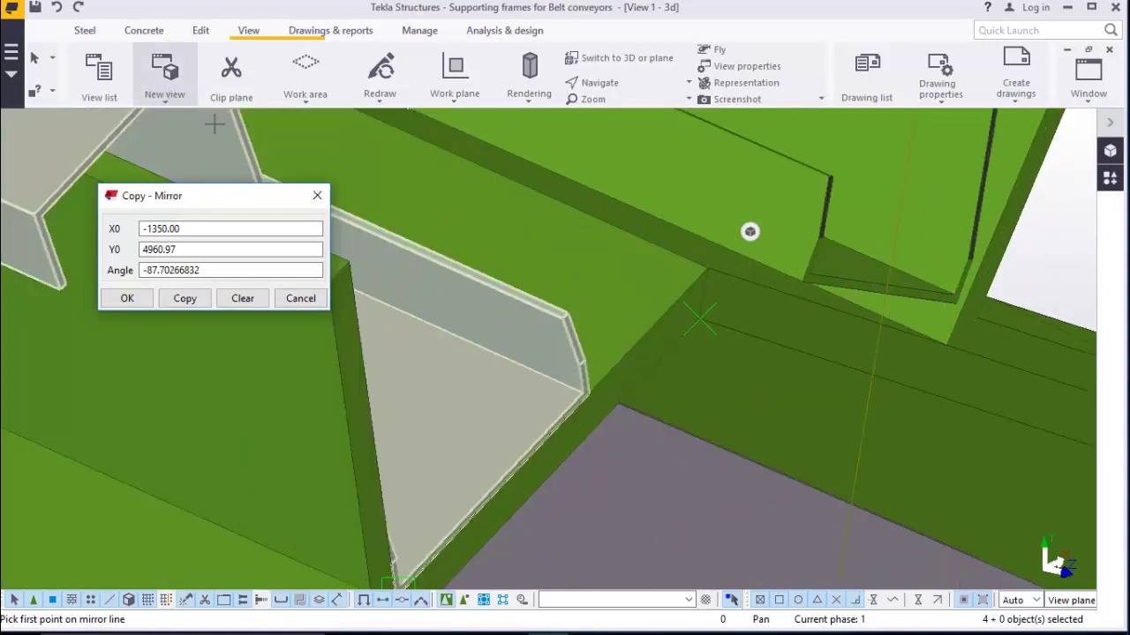
left_click(317, 195)
left_click(55, 9)
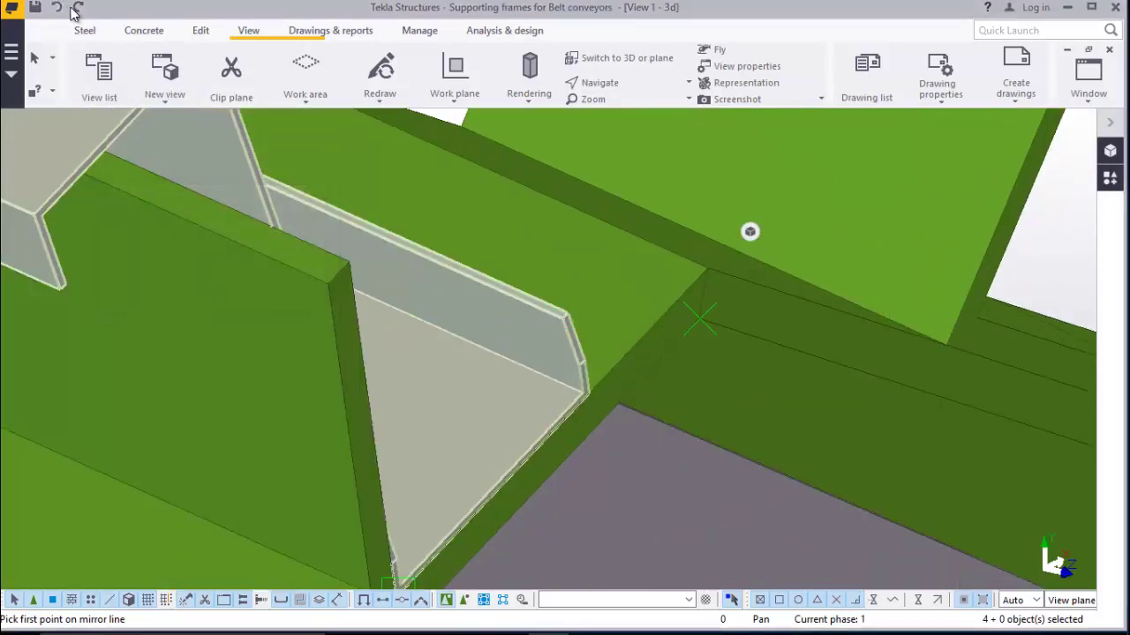
scroll(766, 314, "down", 3)
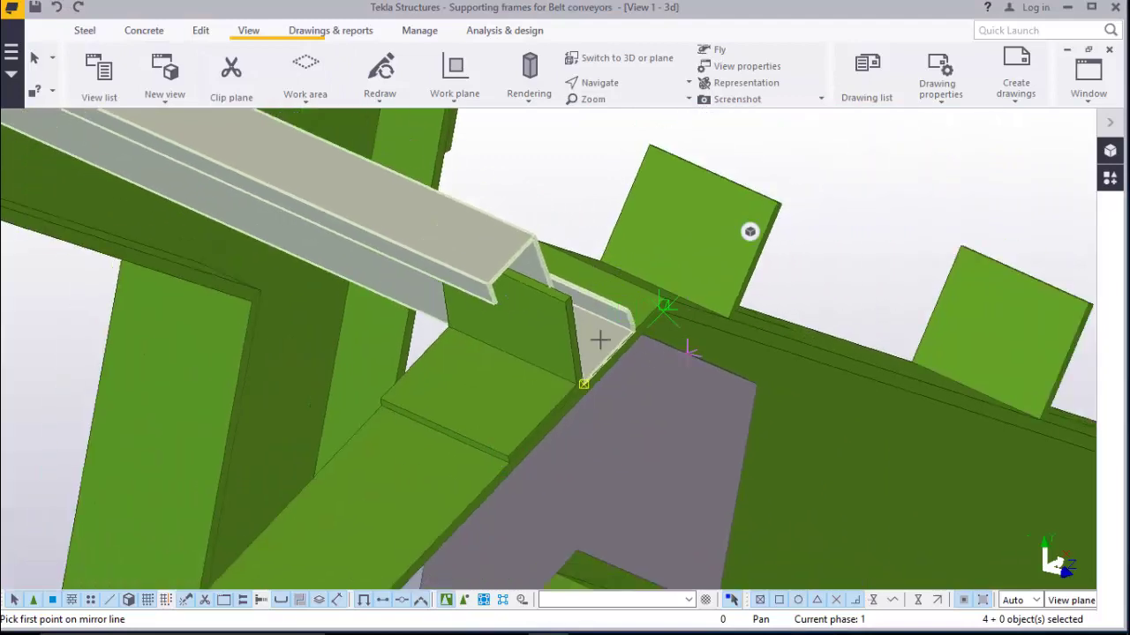
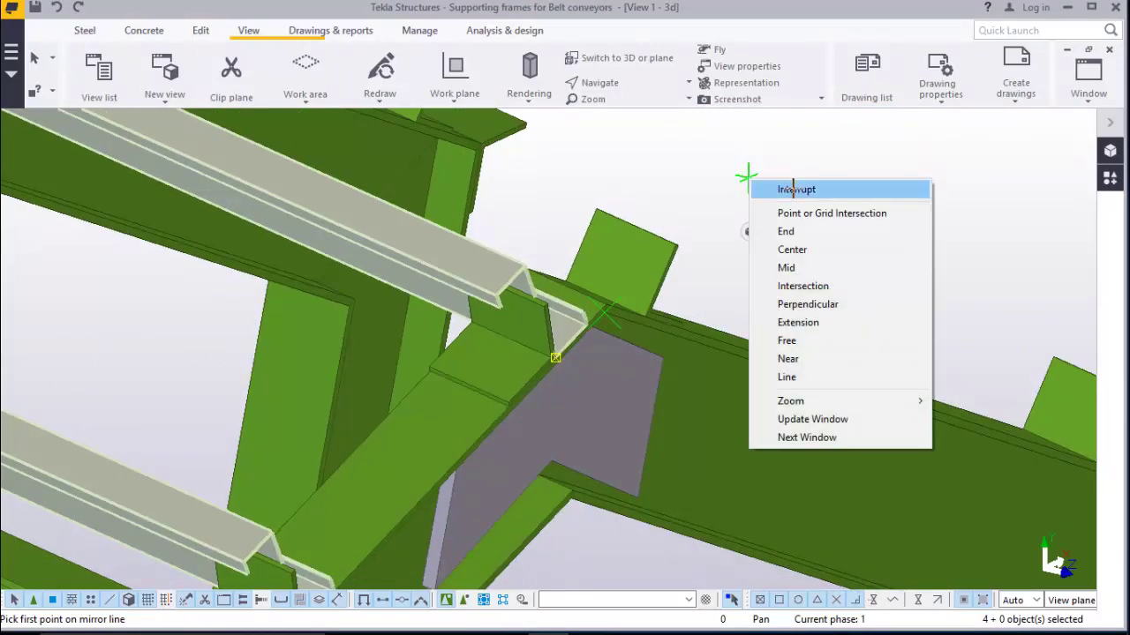
Select the four purlins on the end rafter's original roof slope, from the ridge down to the eaves
left_click(449, 282)
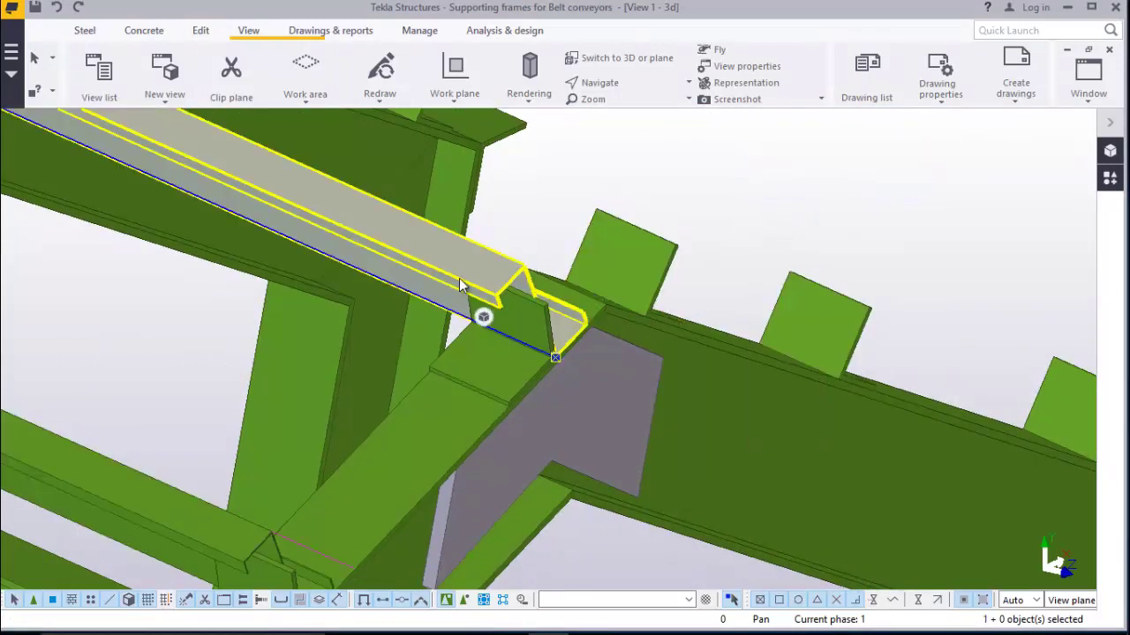
scroll(497, 276, "down", 3)
scroll(340, 387, "up", 1)
left_click(336, 386, "ctrl")
scroll(356, 295, "down", 3)
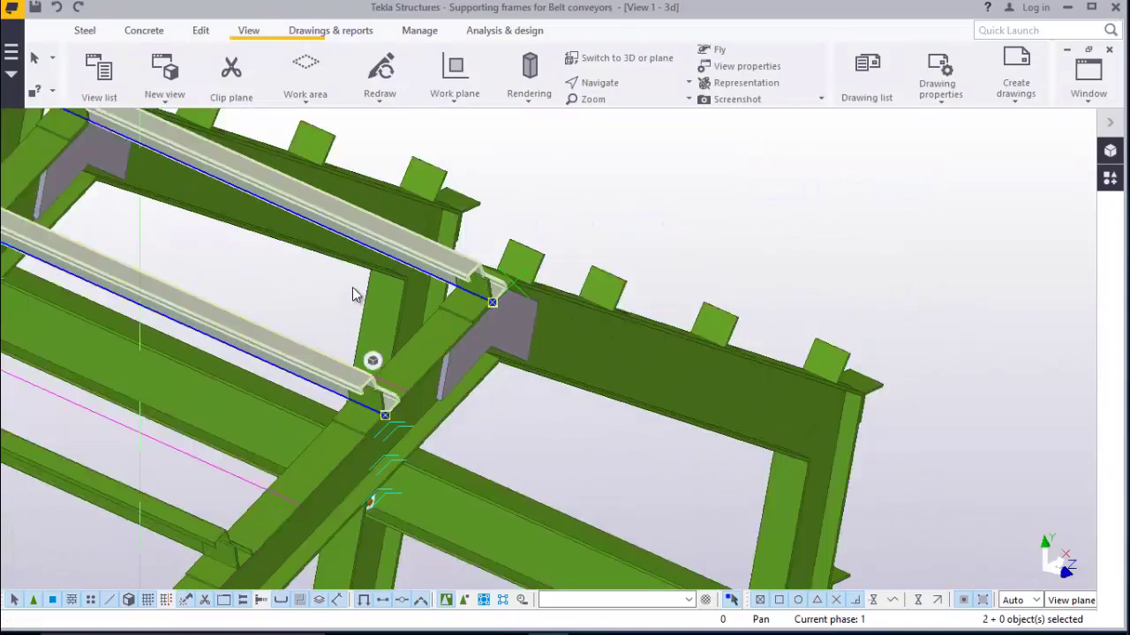
scroll(233, 472, "up", 2)
left_click(232, 473, "ctrl")
scroll(335, 381, "down", 3)
scroll(333, 374, "down", 3)
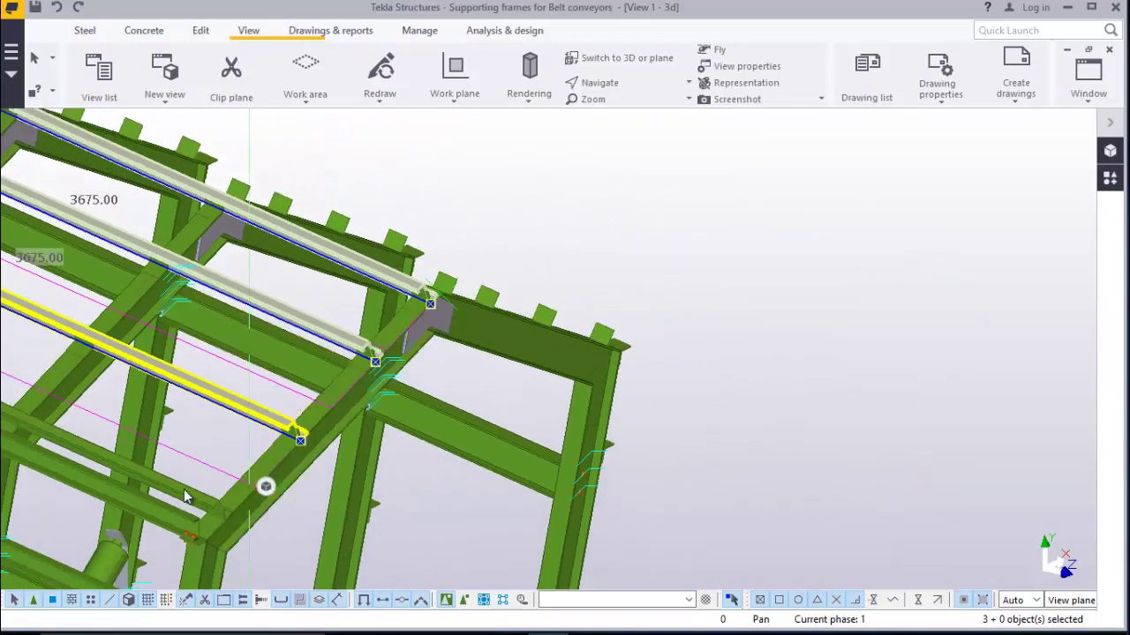
scroll(181, 494, "up", 4)
left_click(179, 496, "ctrl")
scroll(631, 222, "up", 2)
scroll(631, 228, "up", 2)
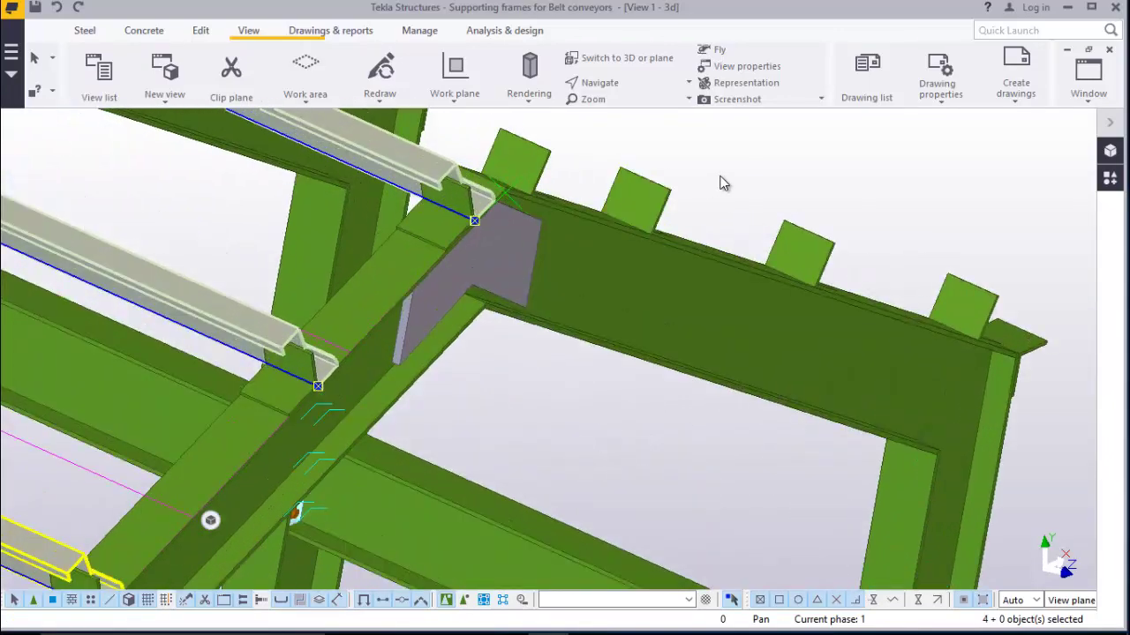
Start a mirrored copy of the purlins and define the mirror line along the short lower-flange edge where the rafters meet at the ridge
right_click(727, 181)
mouse_move(832, 226)
left_click(966, 262)
scroll(497, 199, "up", 3)
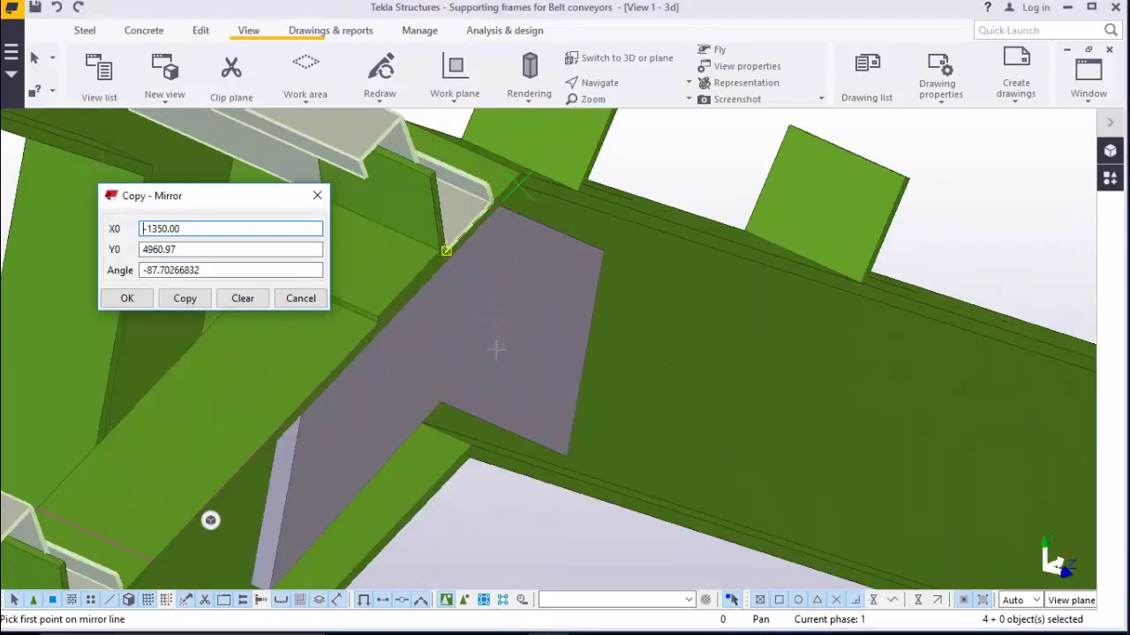
scroll(497, 428, "down", 1)
scroll(497, 403, "up", 4)
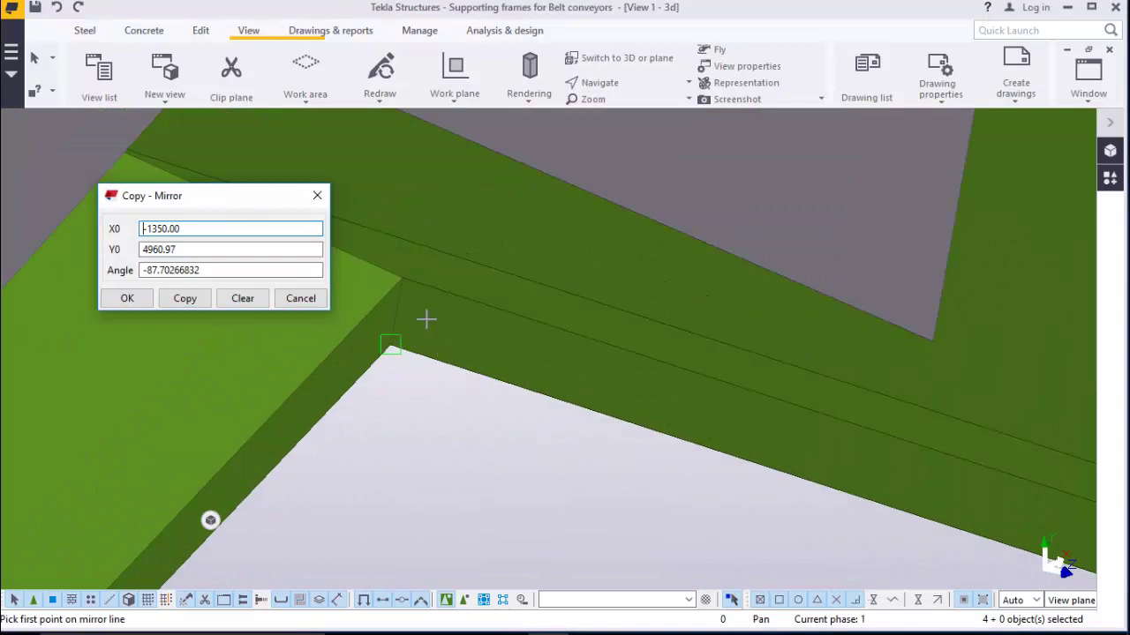
left_click(403, 282)
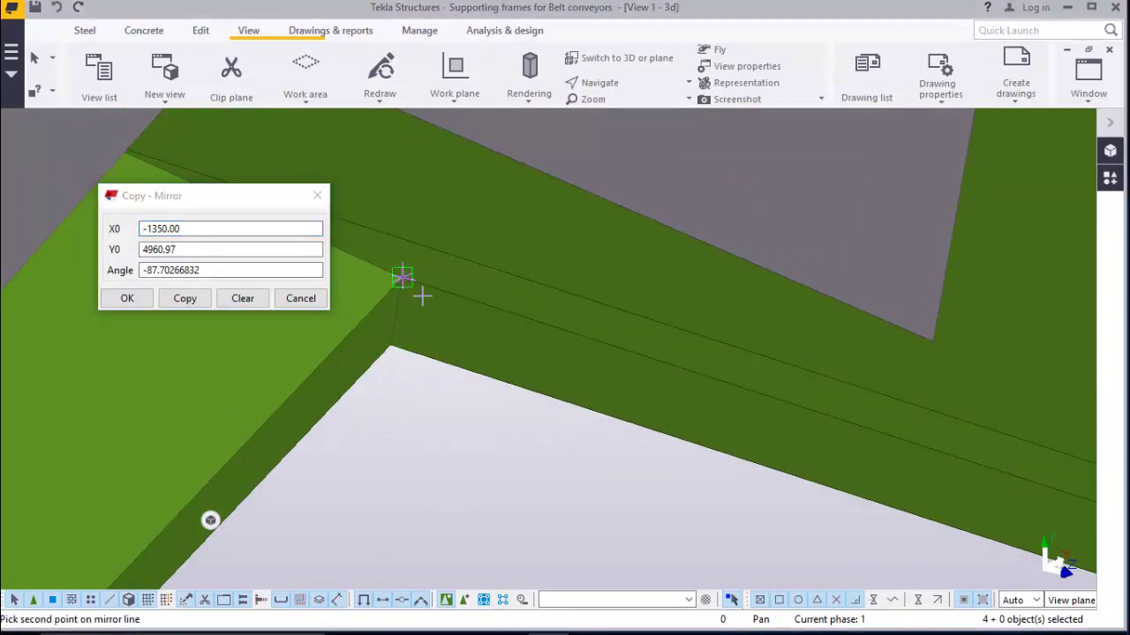
left_click(392, 346)
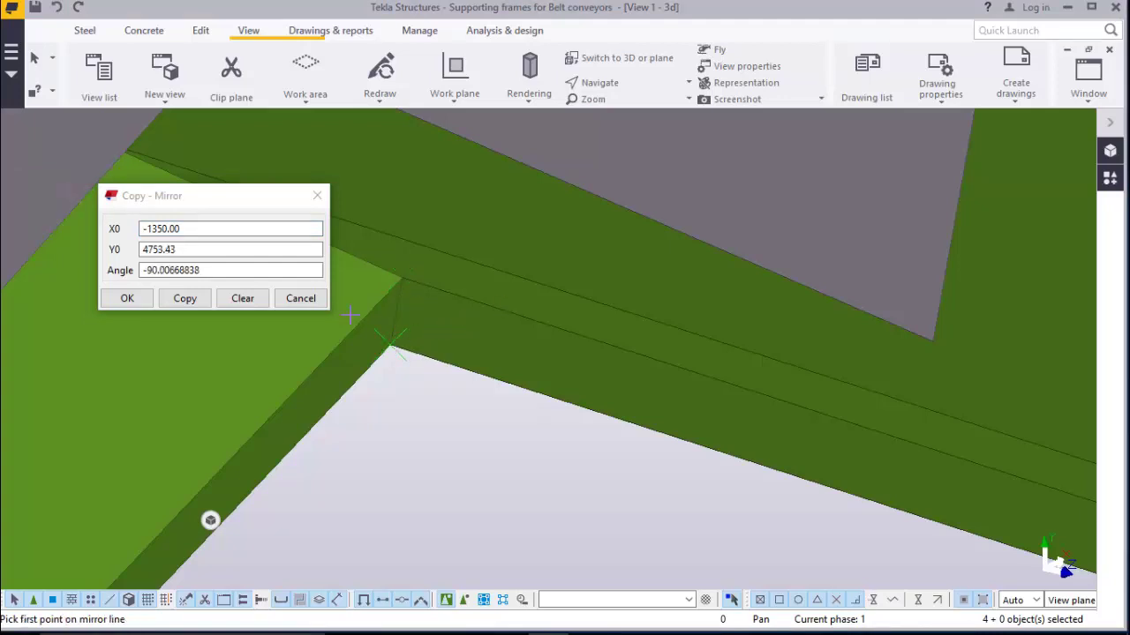
Create the mirrored copies of the four purlins on the other roof slope and end the mirror command
left_click(181, 298)
left_click(134, 298)
scroll(574, 425, "down", 4)
scroll(573, 427, "down", 5)
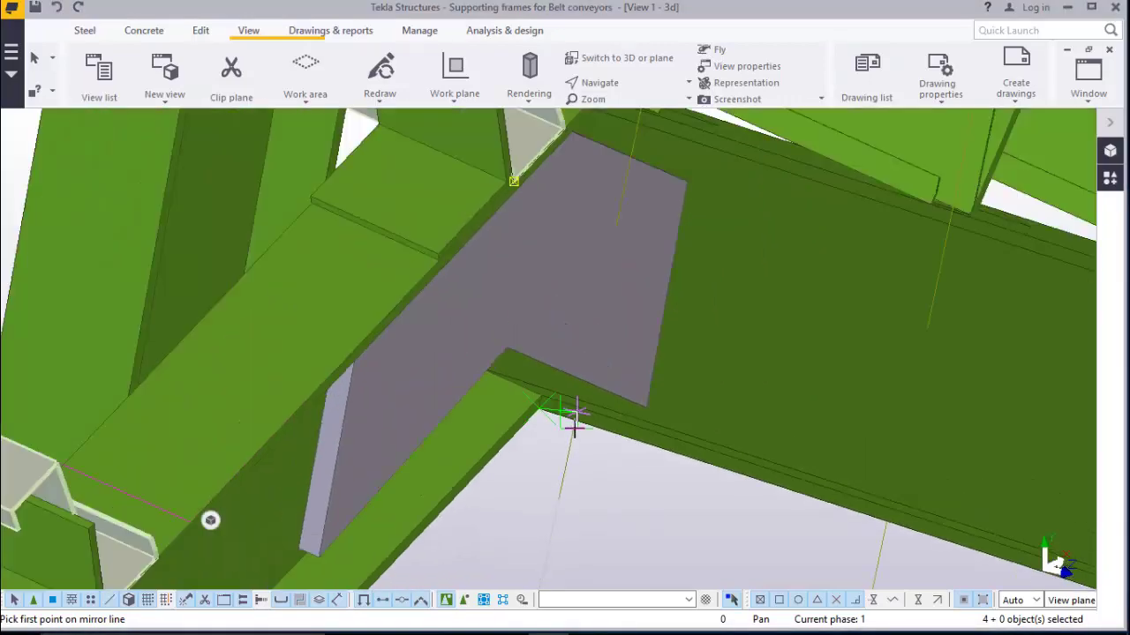
scroll(809, 289, "up", 4)
scroll(808, 289, "up", 2)
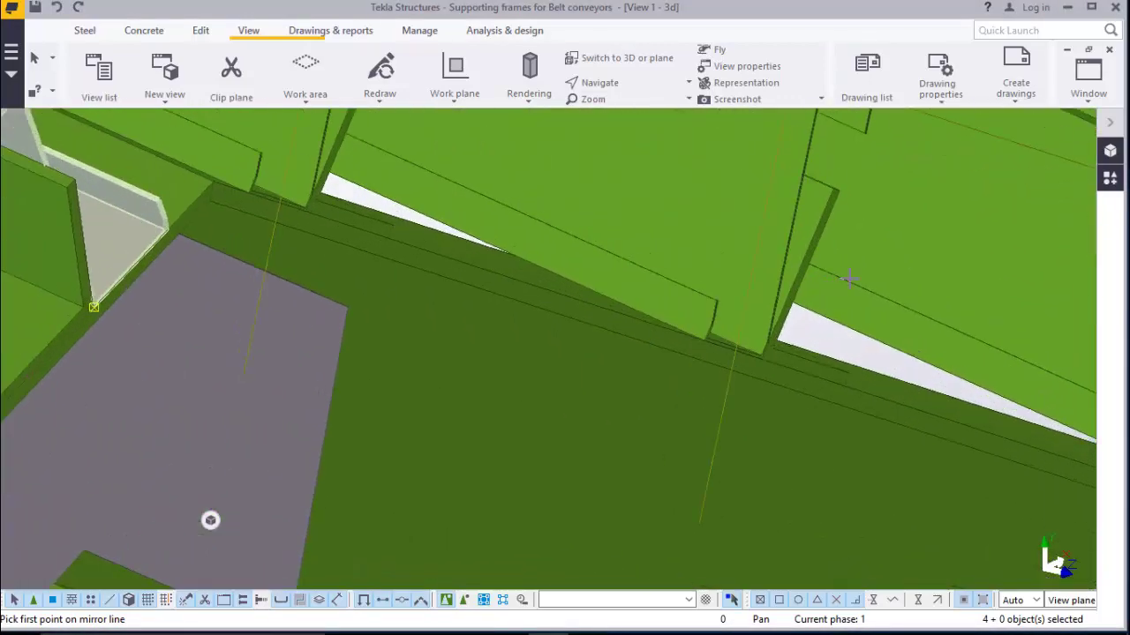
right_click(853, 286)
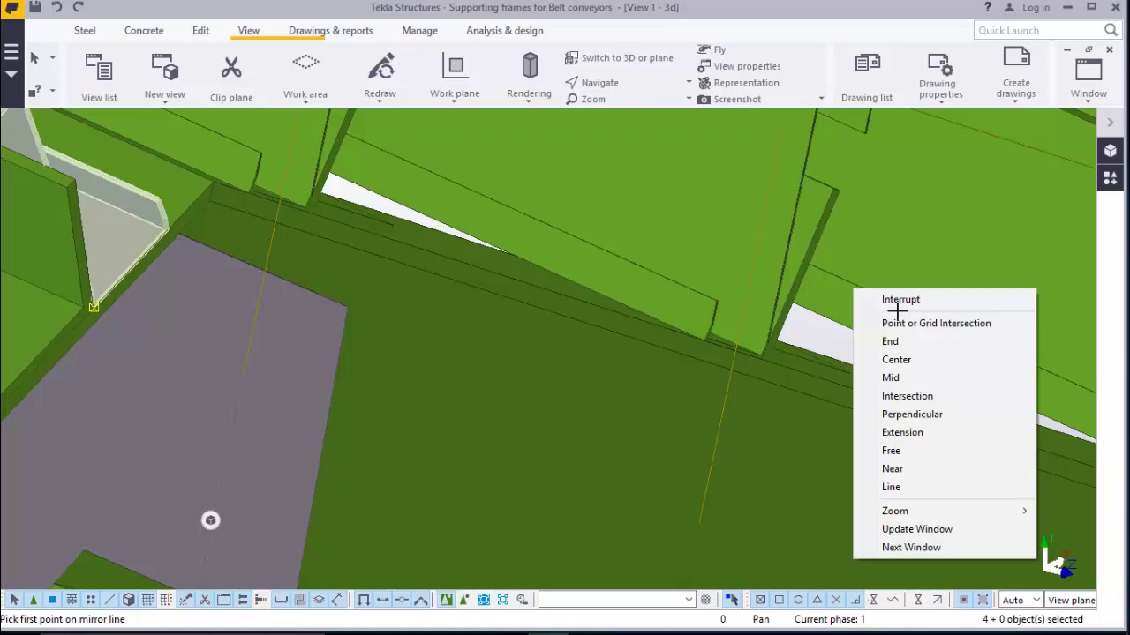
left_click(898, 301)
Set the view point on a mirrored purlin and examine how the mirrored purlins sit on their cleats from around the ridge
left_click(706, 199)
left_click(636, 82)
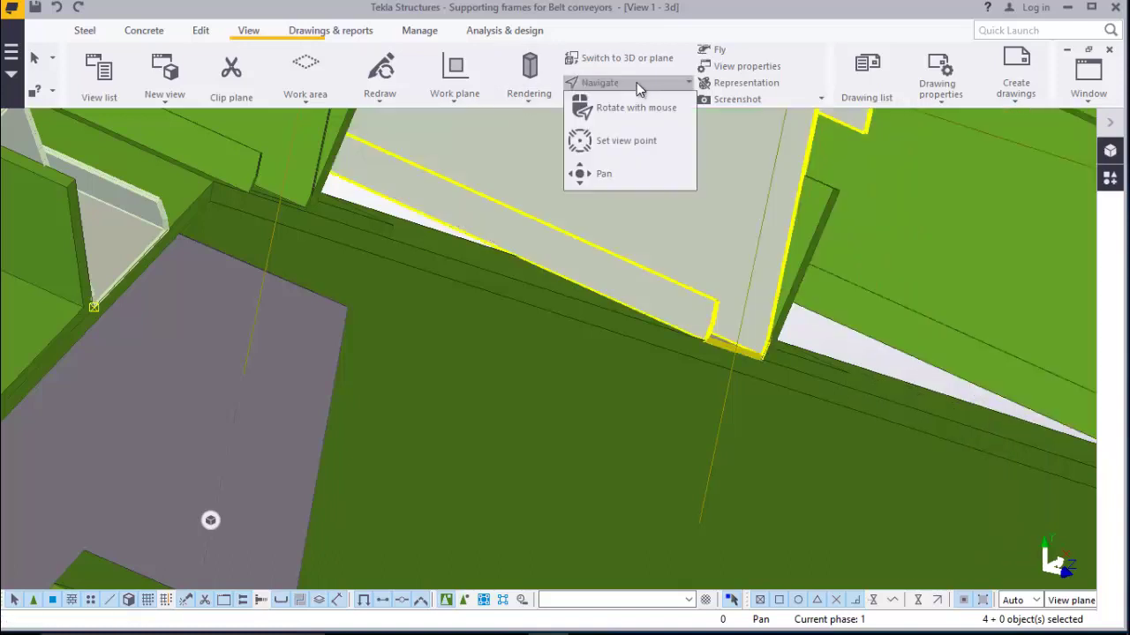
left_click(623, 139)
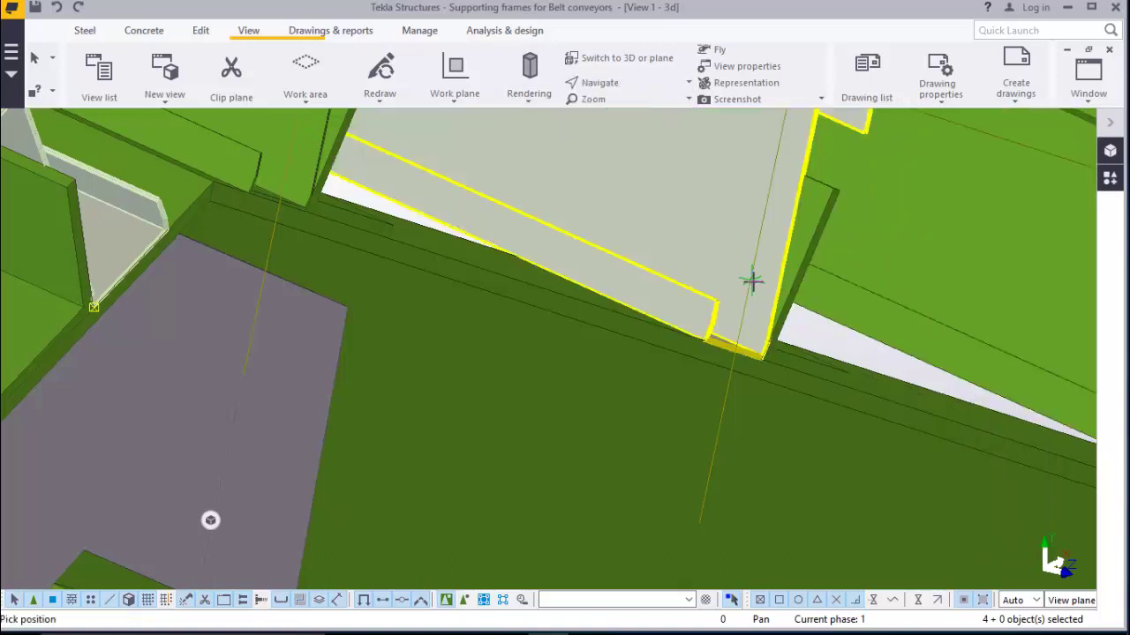
middle_click_drag(760, 280, 409, 210, "ctrl")
scroll(568, 346, "down", 5)
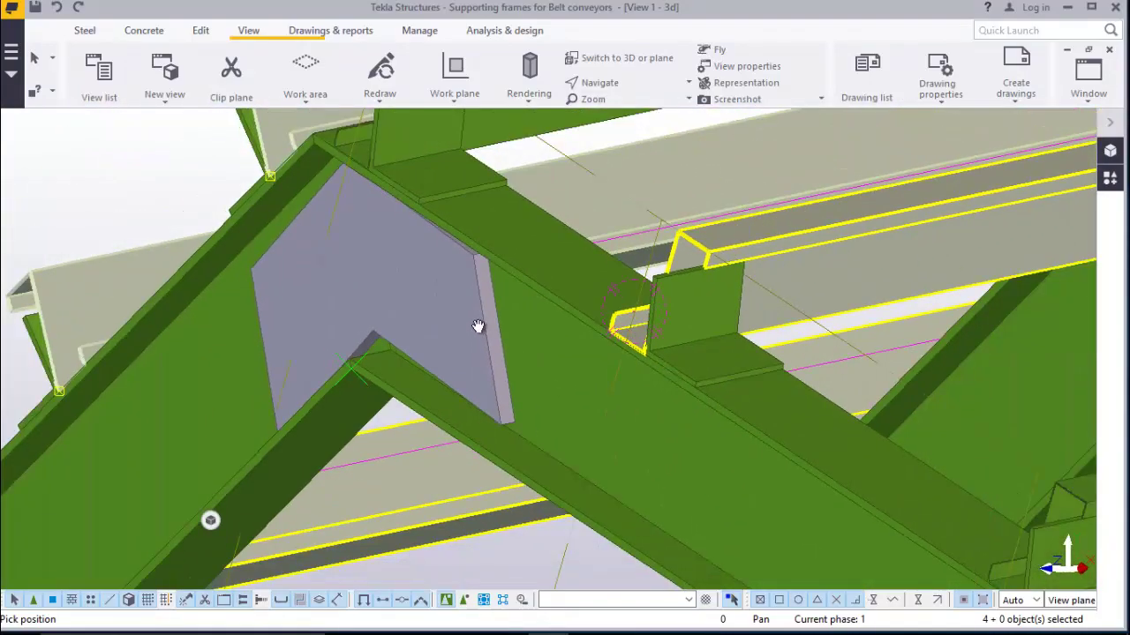
middle_click_drag(813, 446, 1026, 465, "ctrl")
scroll(882, 453, "up", 5)
middle_click_drag(794, 426, 722, 411, "ctrl")
scroll(768, 402, "down", 5)
middle_click_drag(797, 406, 605, 378, "ctrl")
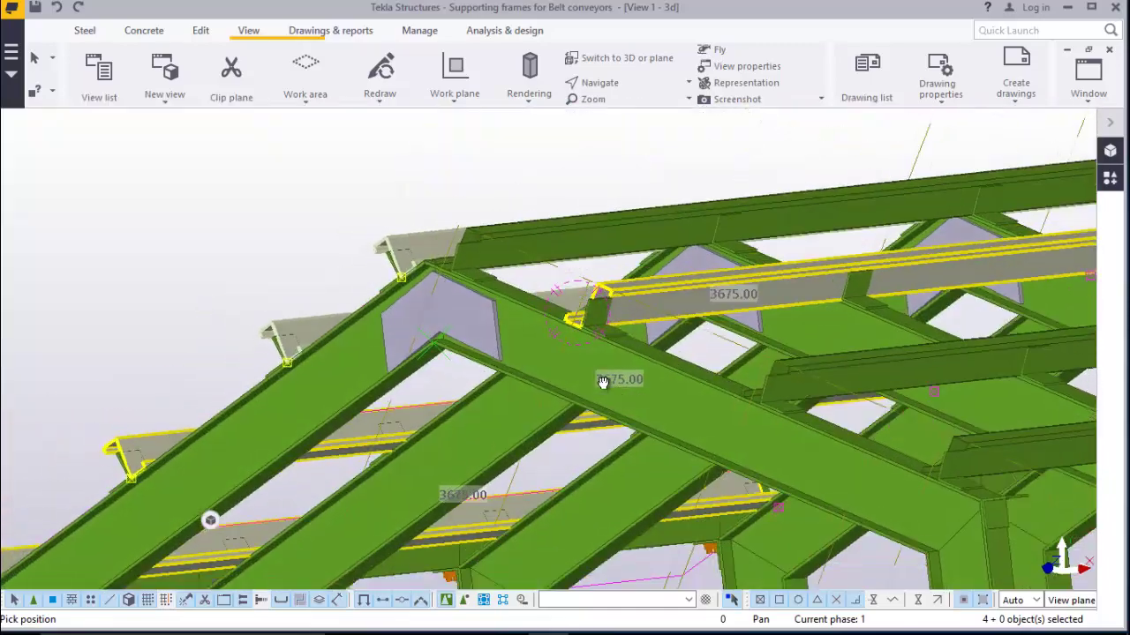
right_click(216, 210)
left_click(234, 207)
scroll(217, 191, "down", 2)
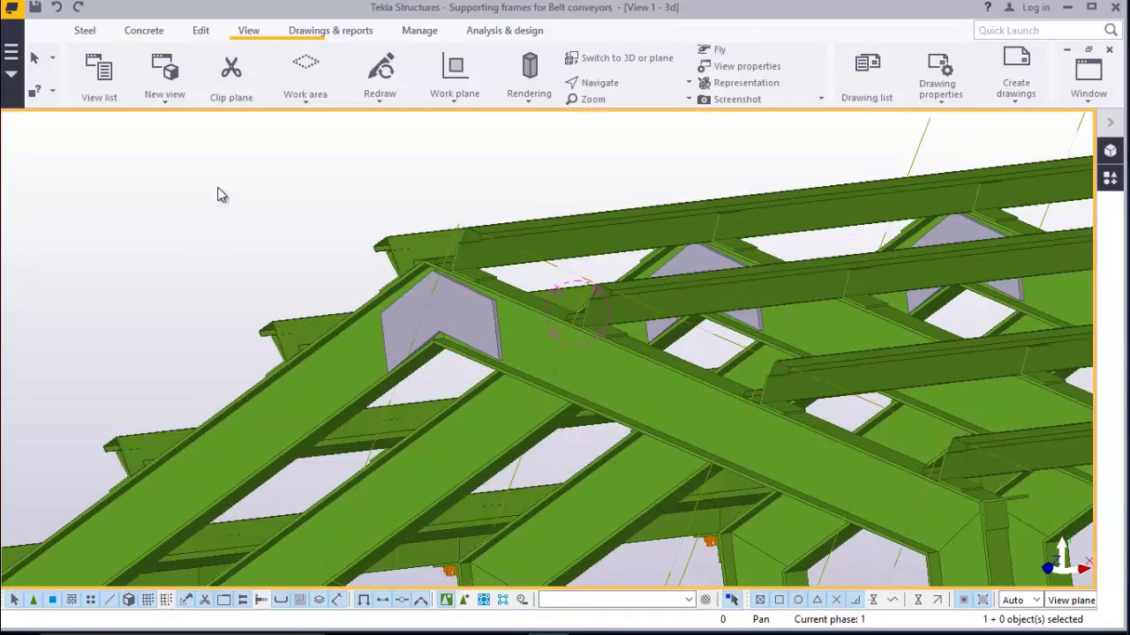
Examine both roof slopes from the gable end and redraw the view to clear the temporary lines
left_click(677, 385)
scroll(629, 370, "down", 3)
scroll(628, 370, "up", 5)
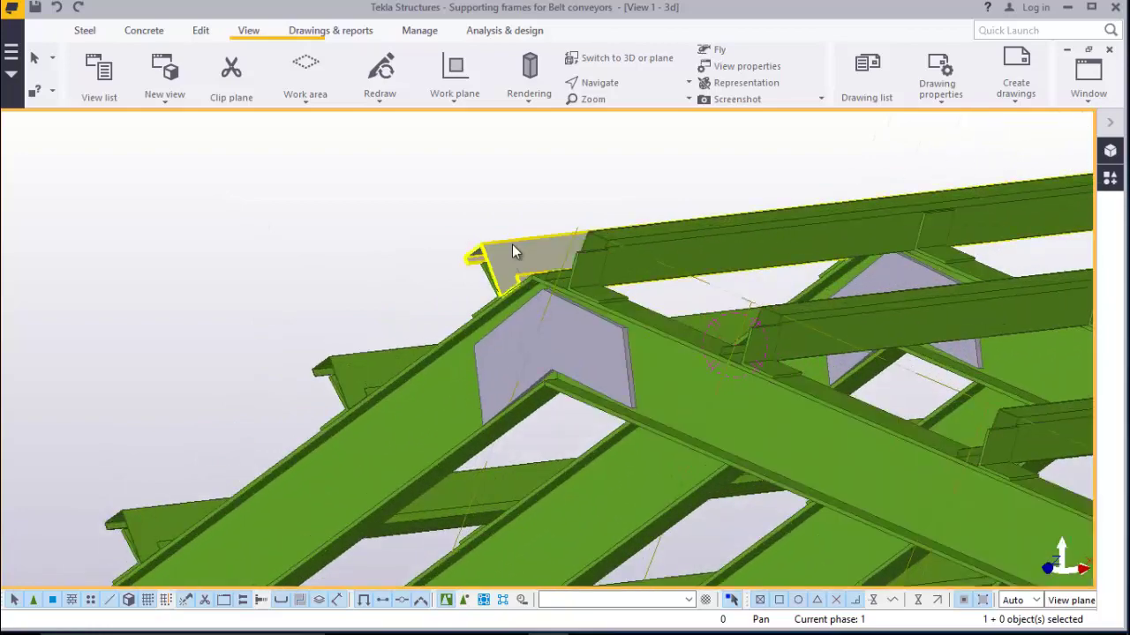
left_click(601, 82)
left_click(615, 107)
mouse_move(559, 315)
left_mouse_down()
mouse_move(747, 310)
mouse_move(777, 328)
mouse_move(773, 242)
left_mouse_up()
right_click(755, 230)
left_click(800, 239)
right_click(819, 185)
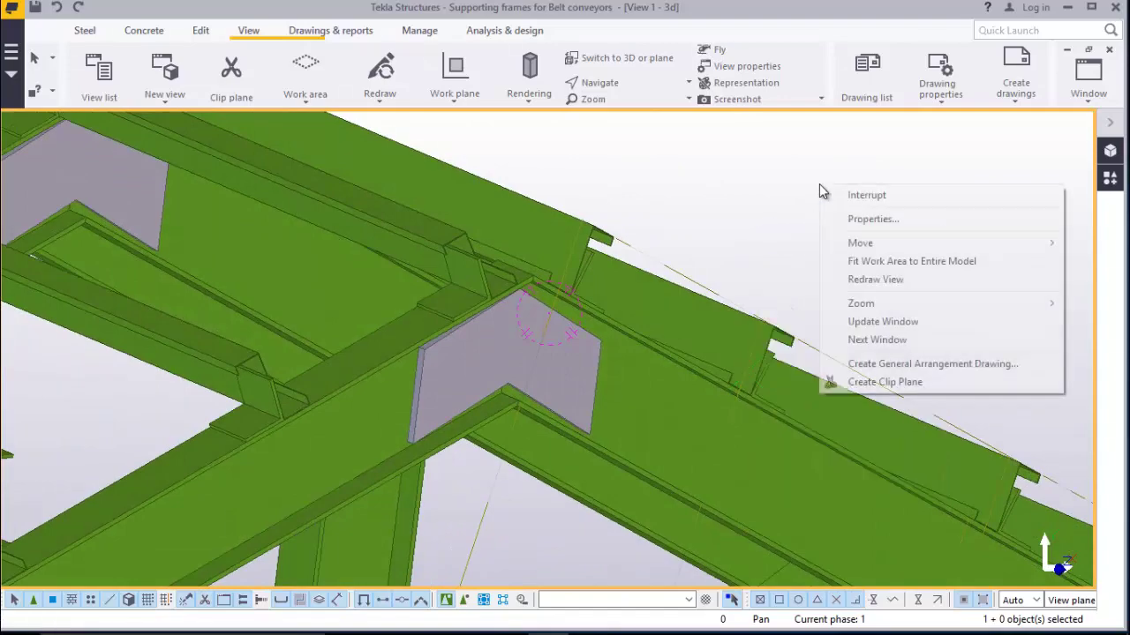
left_click(901, 280)
scroll(841, 282, "down", 3)
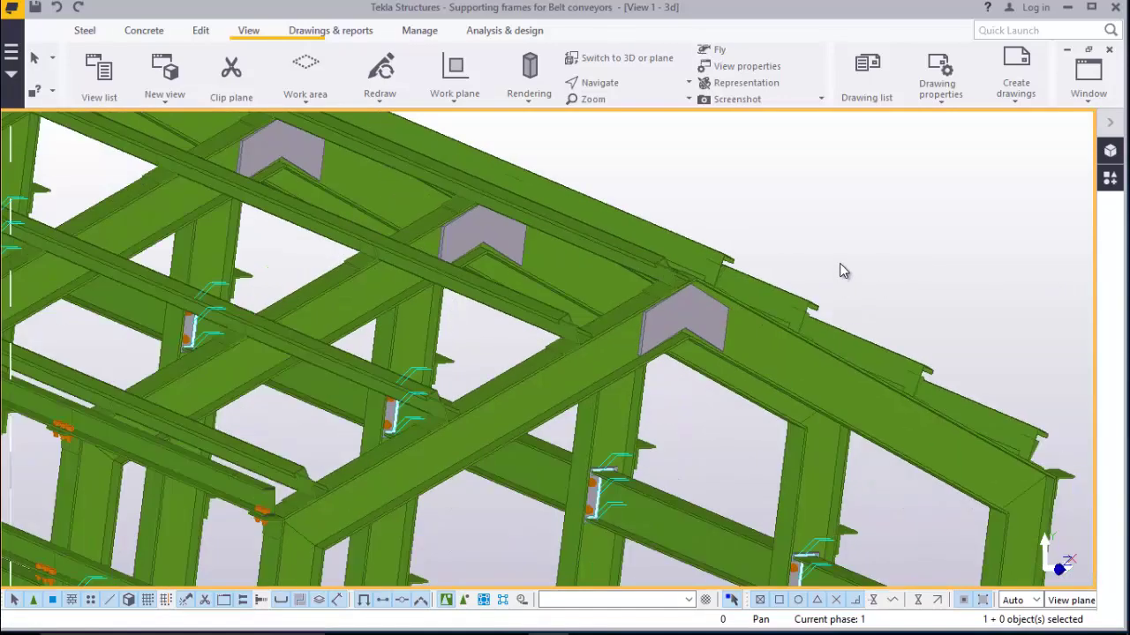
Try to bolt the lowest purlin to its cleat on the end rafter, using the midpoints of the cleat's two side edges
scroll(856, 247, "down", 3)
scroll(504, 383, "up", 10)
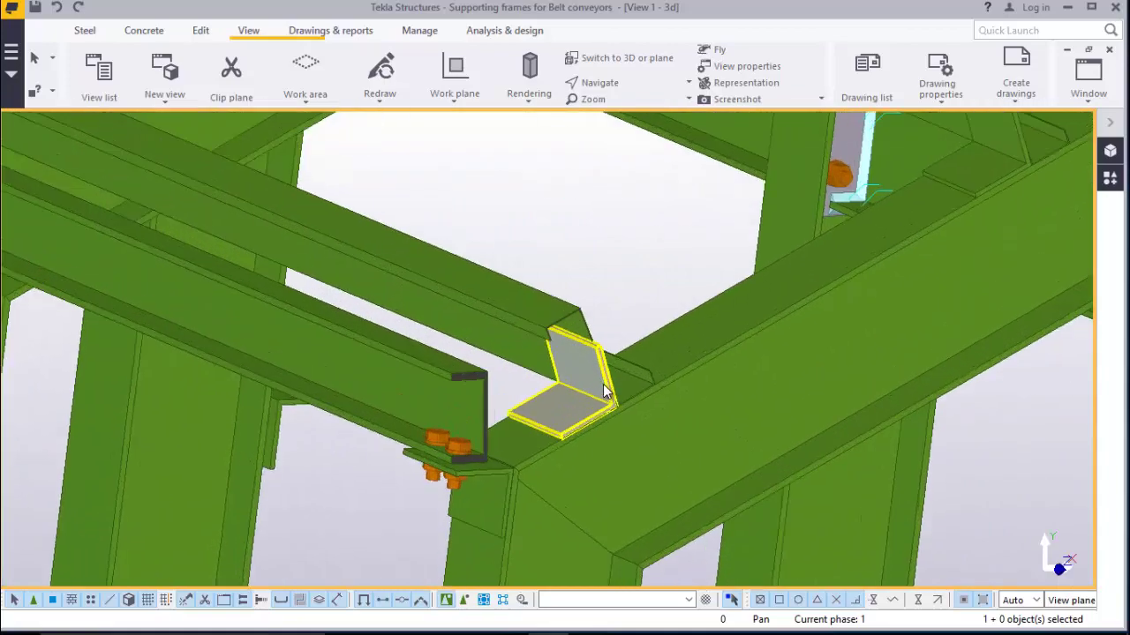
scroll(603, 386, "up", 5)
scroll(589, 373, "down", 2)
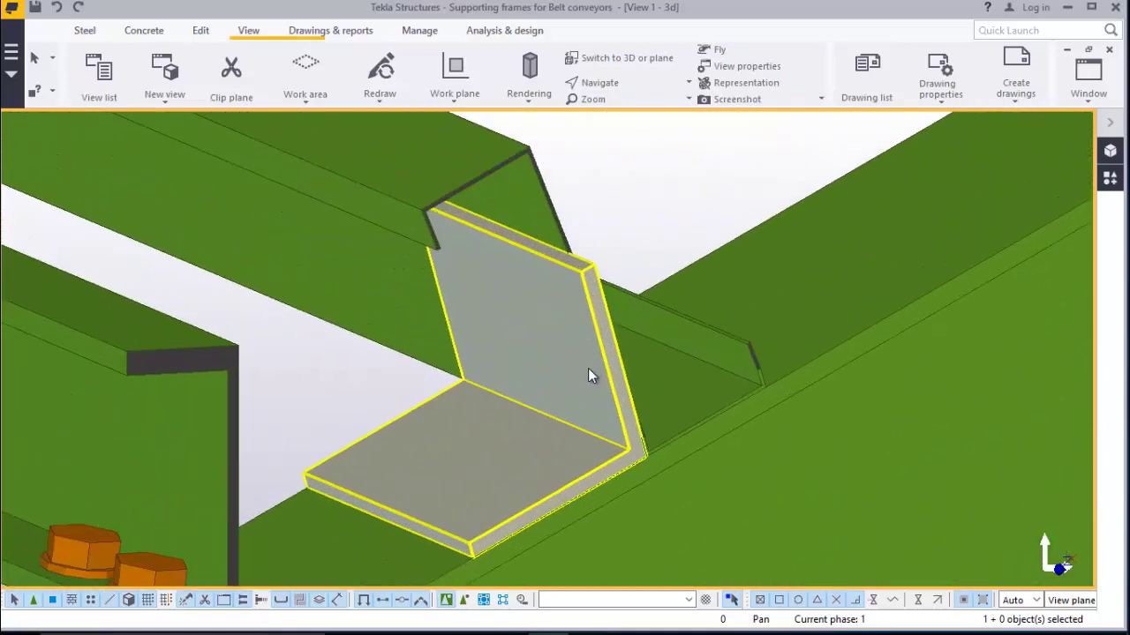
scroll(565, 357, "up", 3)
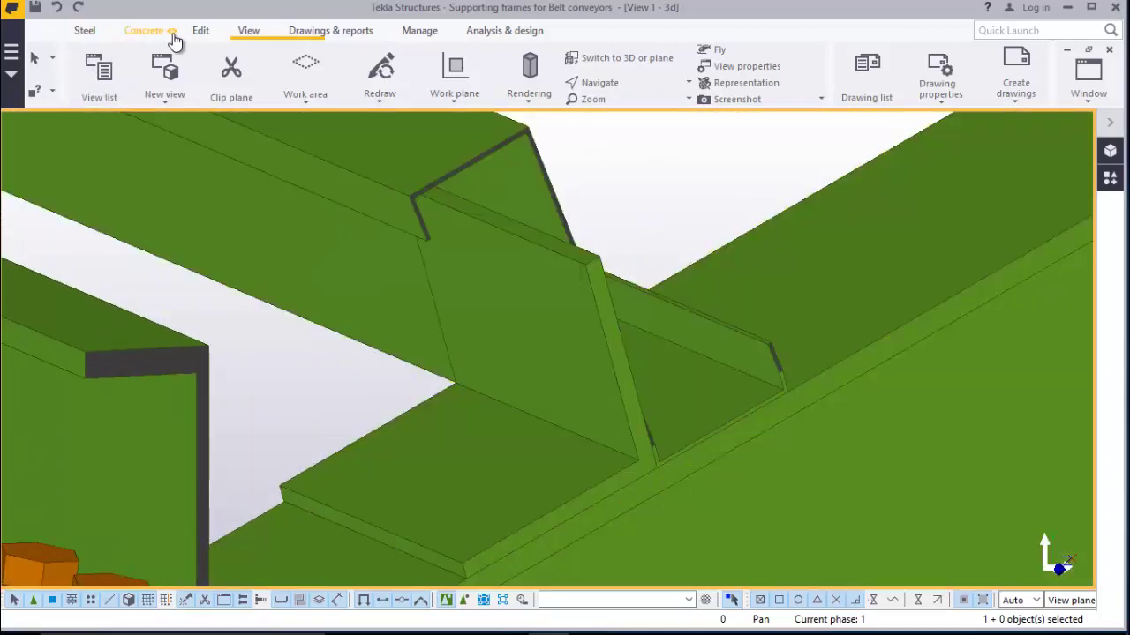
left_click(86, 32)
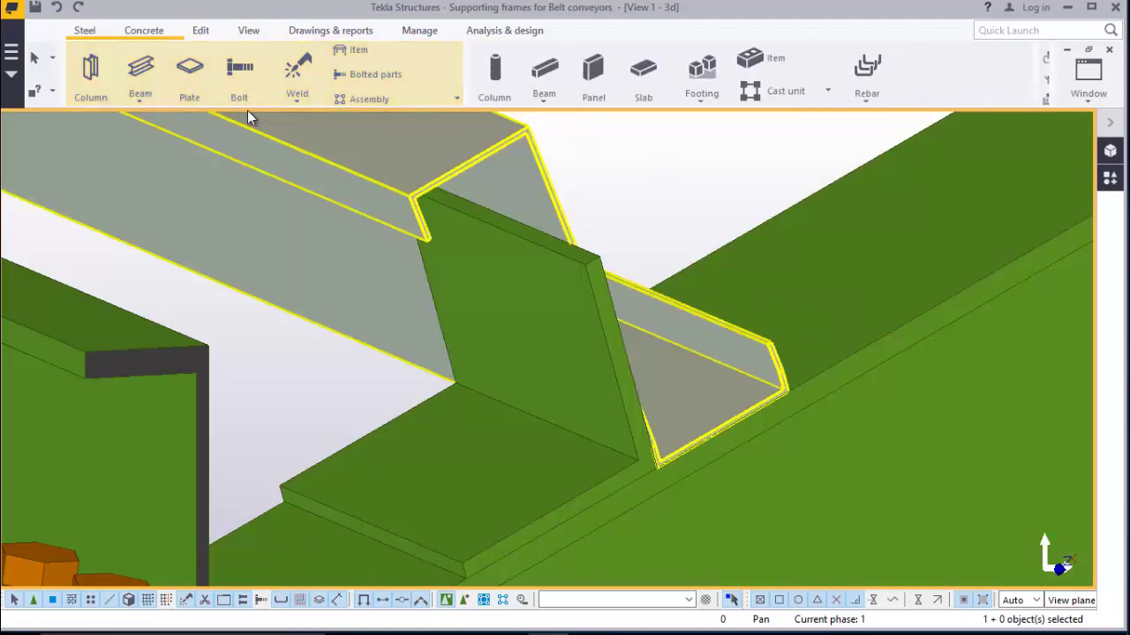
left_click(244, 77)
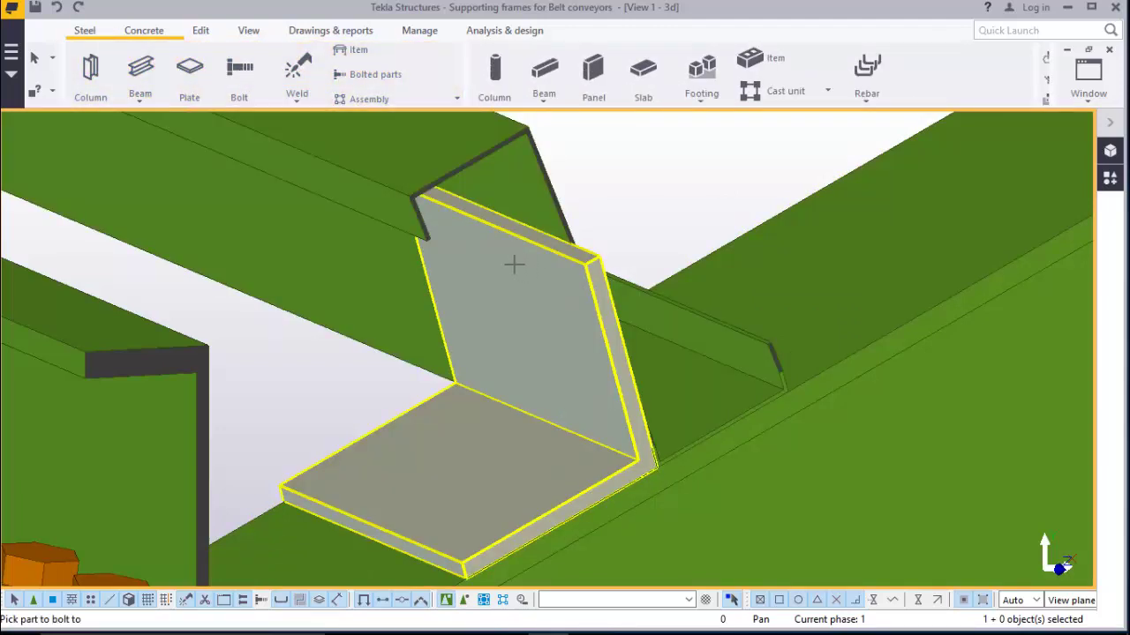
scroll(515, 264, "up", 2)
left_click(540, 292)
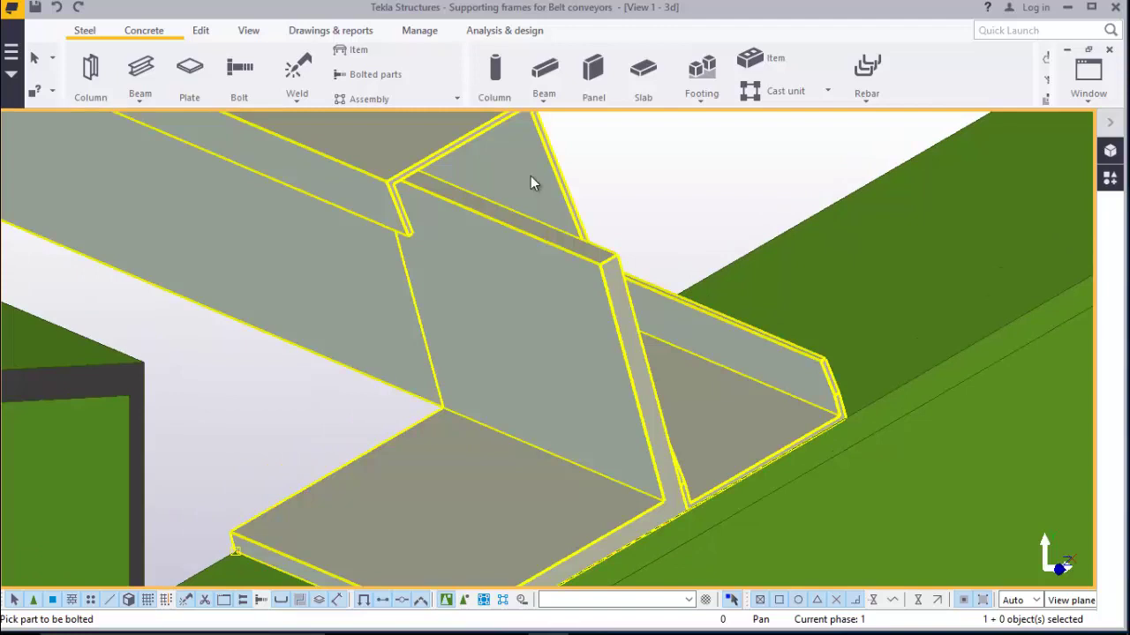
left_click(529, 202)
scroll(458, 266, "up", 1)
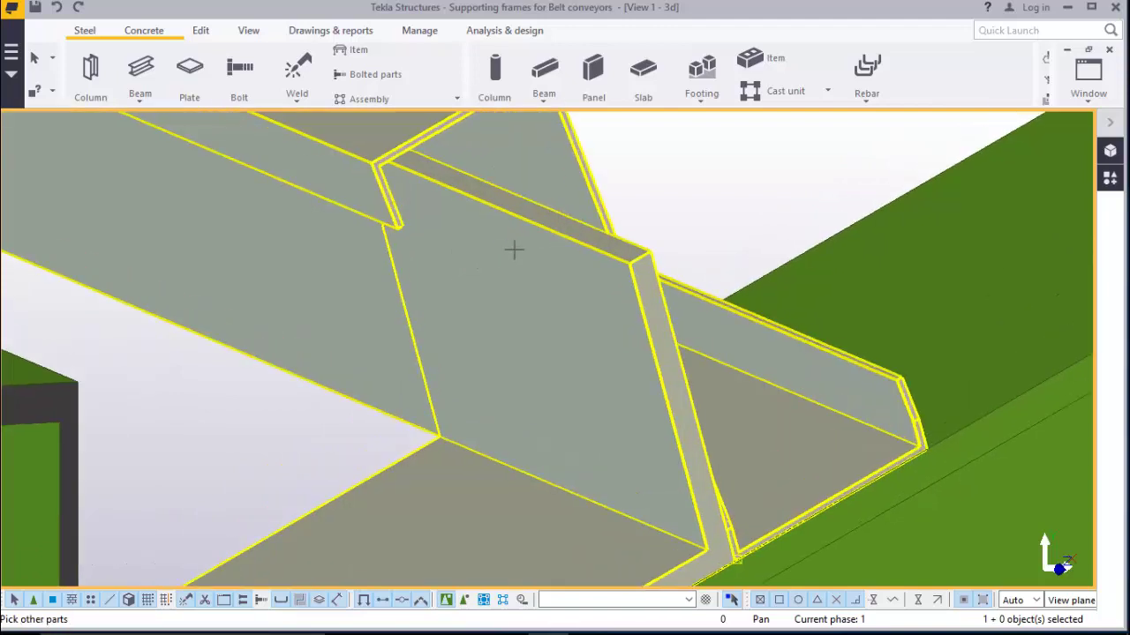
scroll(386, 318, "up", 1)
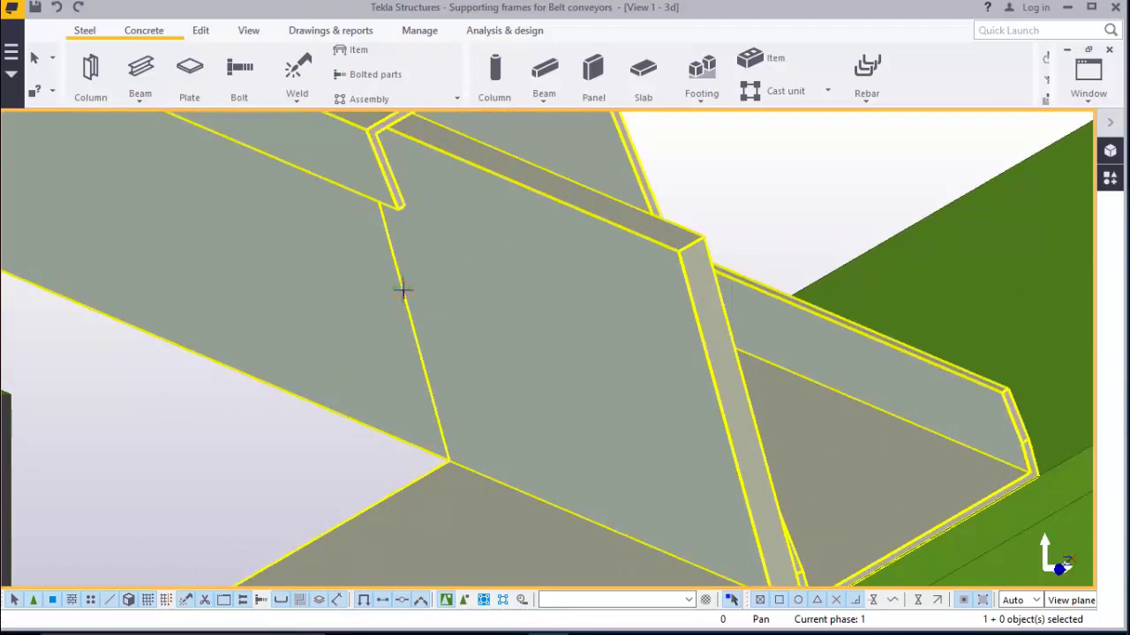
middle_click(726, 432)
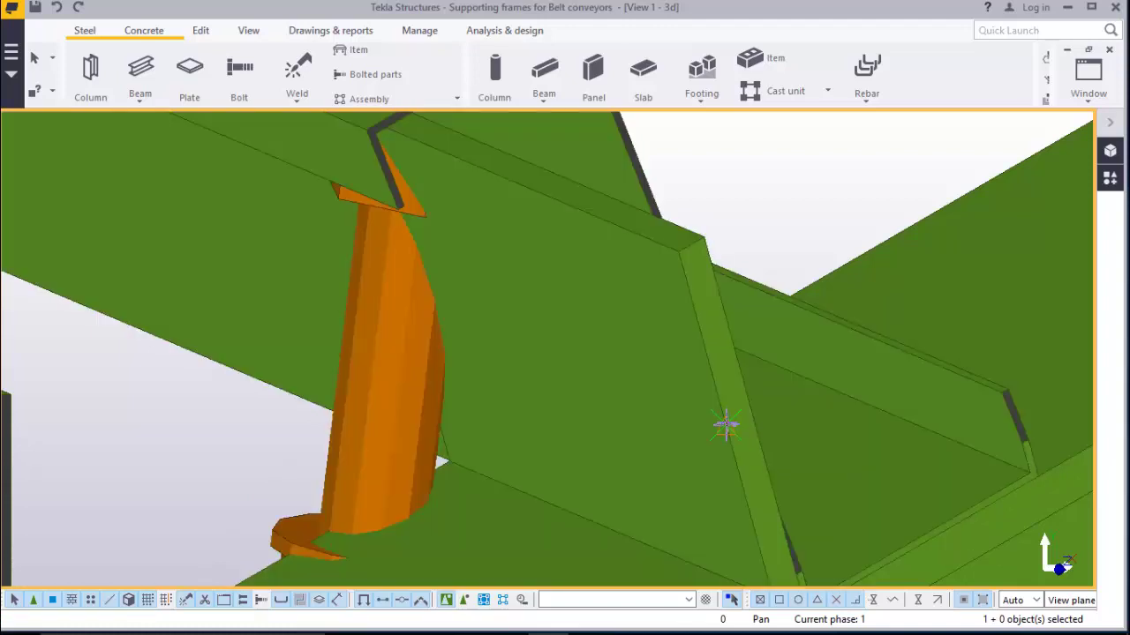
Inspect the orientation of the new bolt at the purlin cleat and undo the bolt
scroll(445, 335, "down", 5)
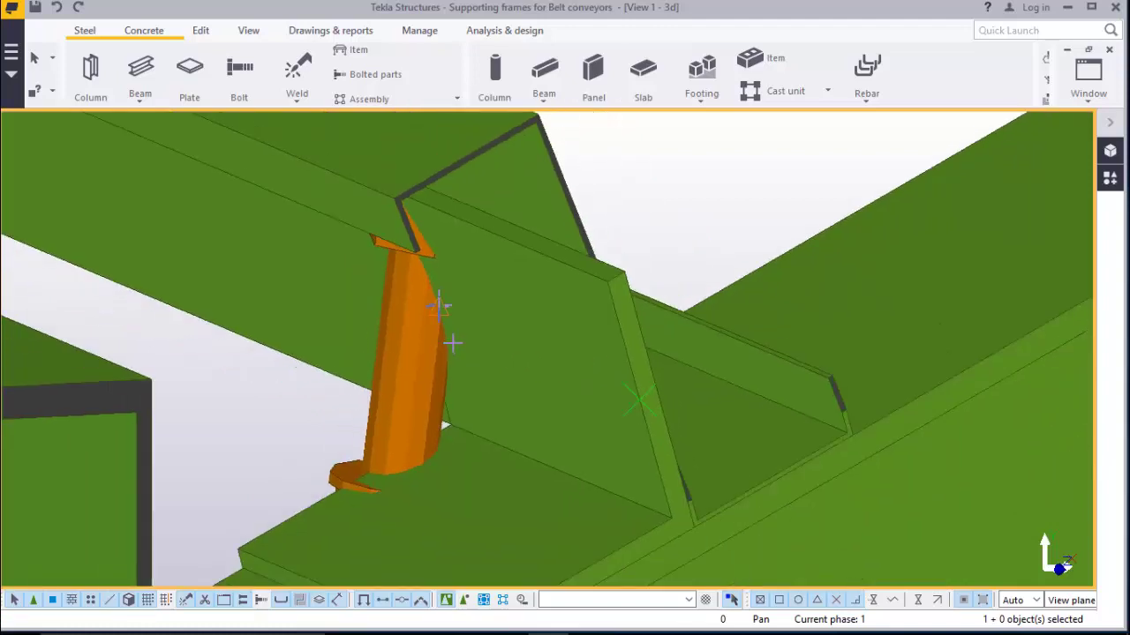
scroll(450, 334, "down", 3)
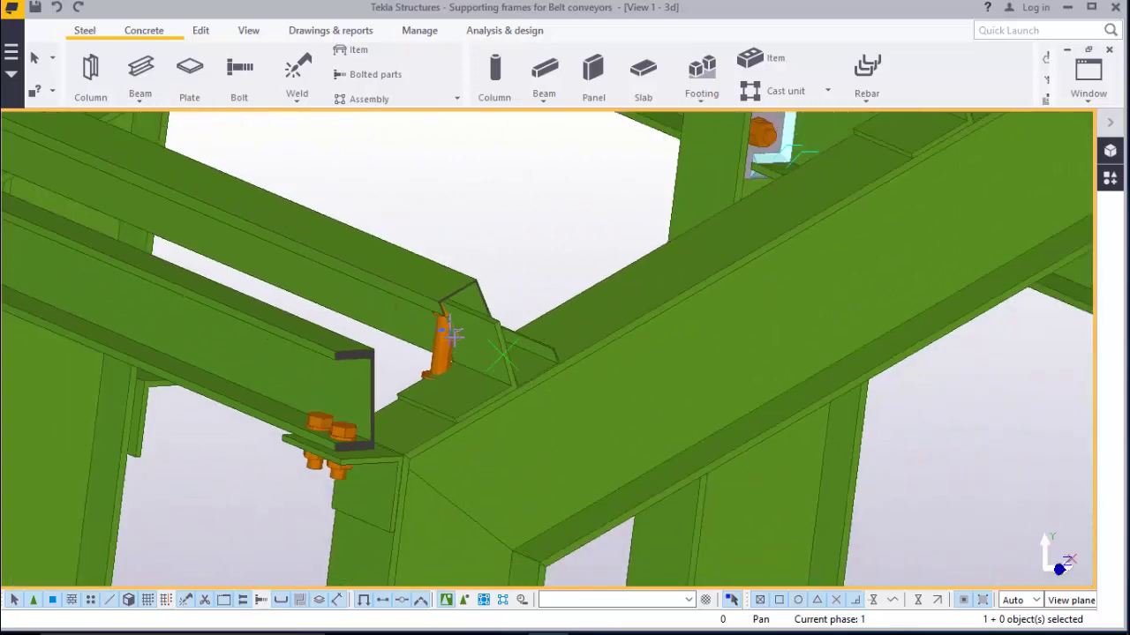
scroll(451, 336, "up", 3)
scroll(454, 339, "up", 4)
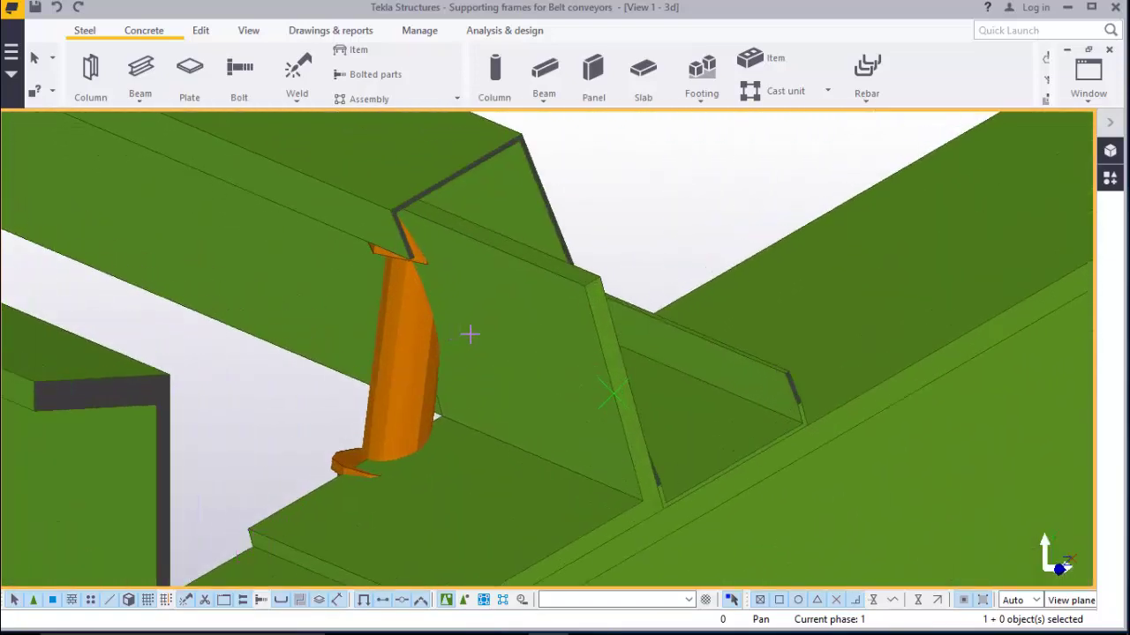
scroll(470, 334, "down", 3)
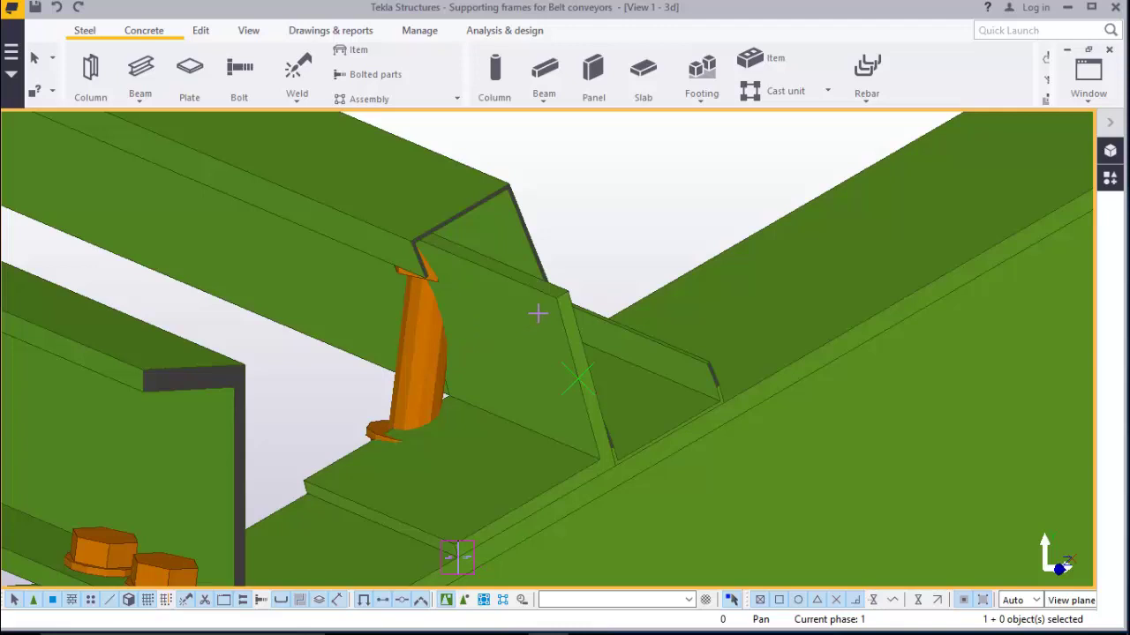
left_click(58, 9)
Set the work plane on the lowest purlin at the end rafter with the Work plane tool
left_click(251, 34)
left_click(466, 104)
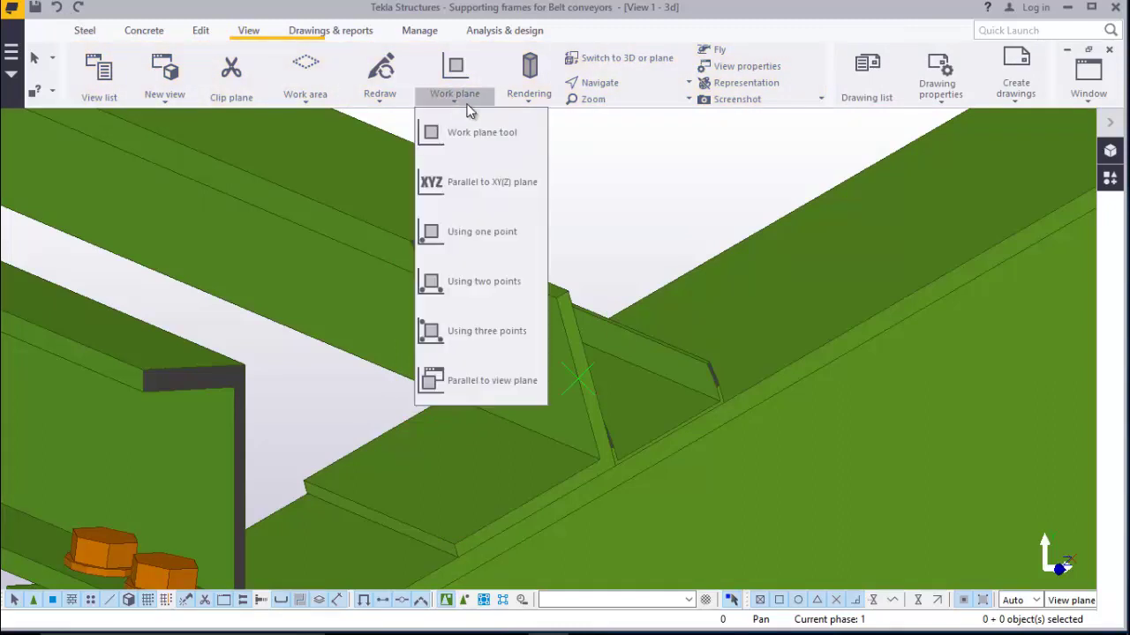
left_click(500, 131)
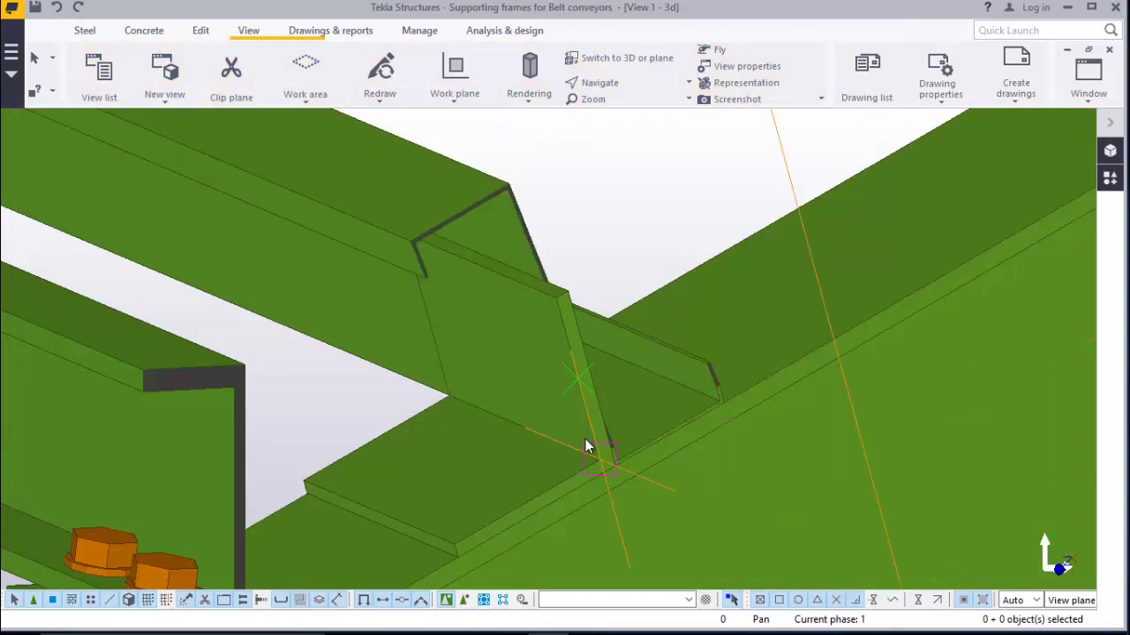
scroll(589, 432, "down", 4)
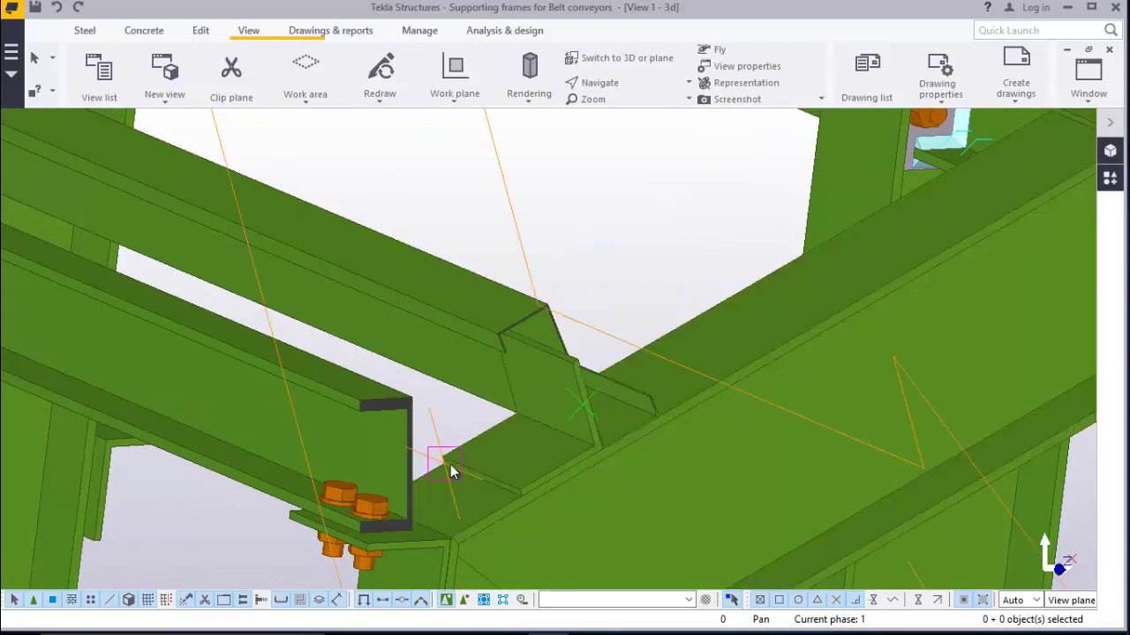
right_click(645, 182)
left_click(660, 189)
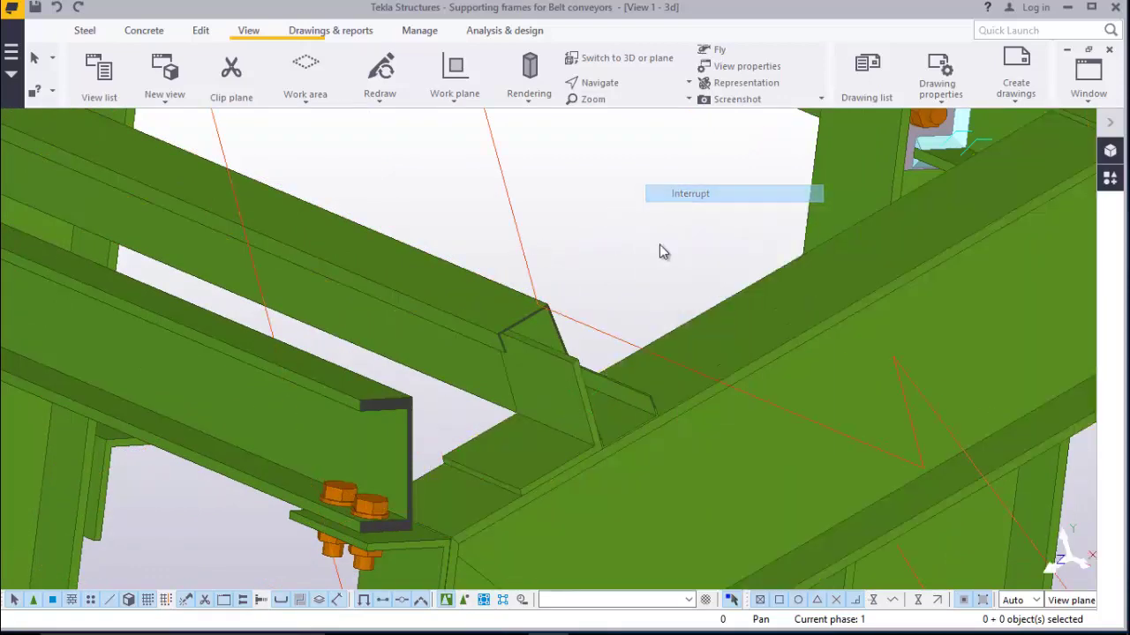
Bolt the lowest purlin to its cleat on the end rafter, from midpoint to midpoint of the cleat's side edges
scroll(540, 349, "up", 3)
scroll(541, 348, "up", 1)
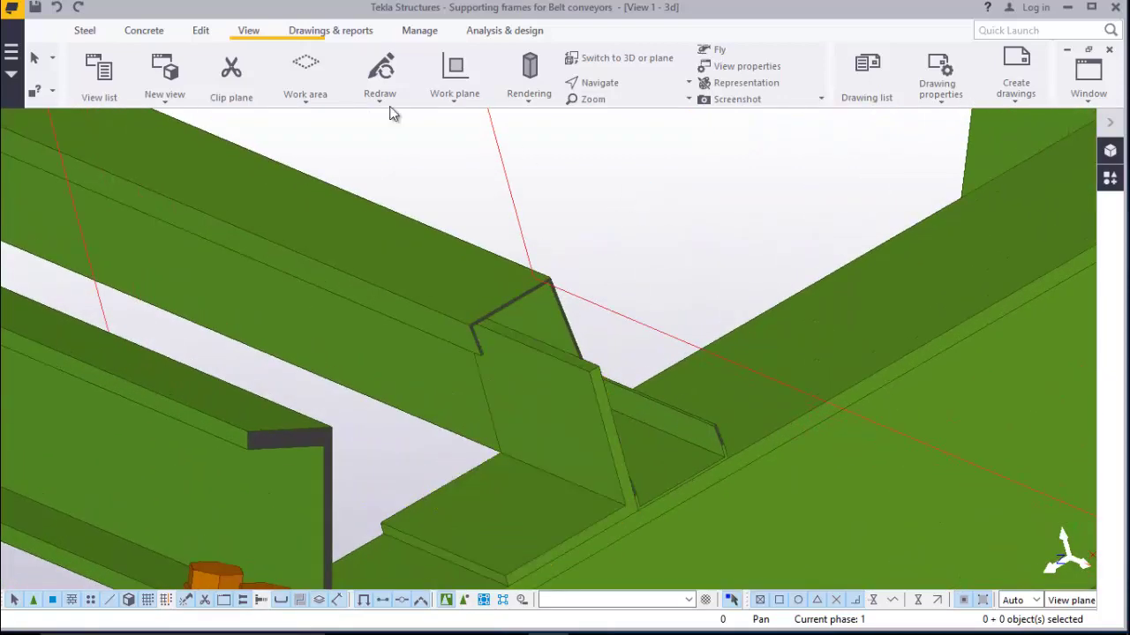
left_click(84, 31)
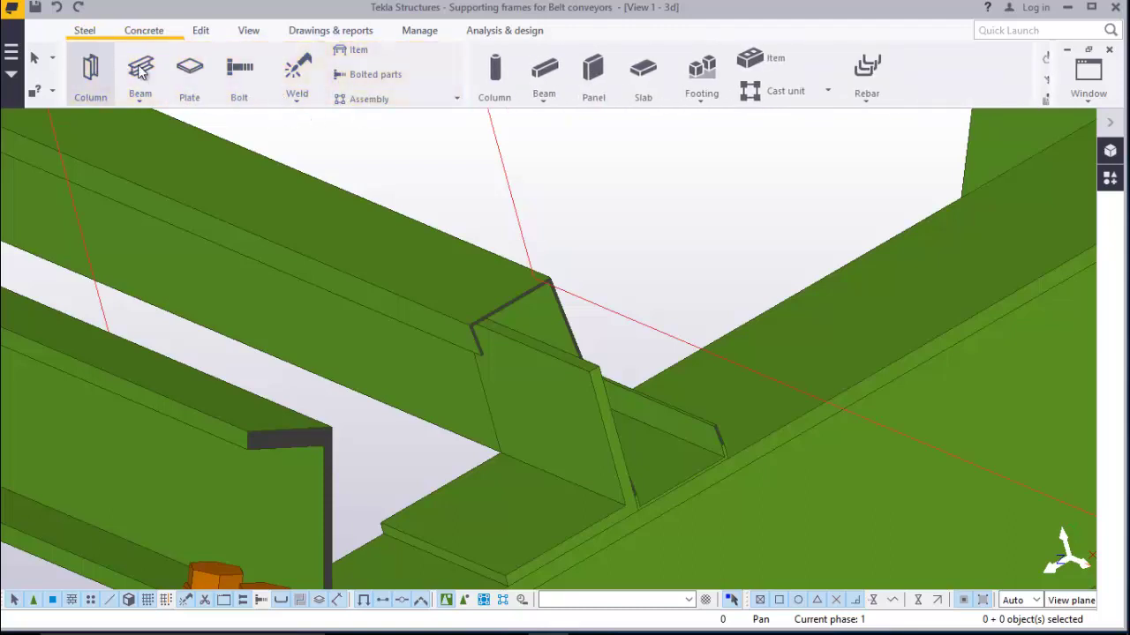
left_click(239, 71)
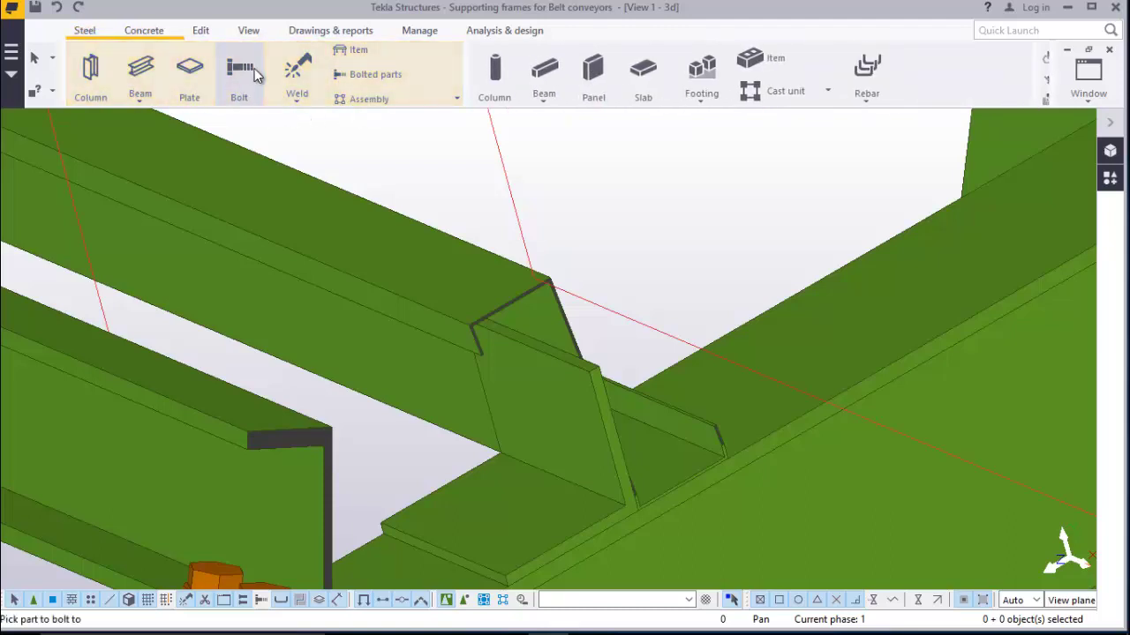
scroll(556, 371, "up", 2)
left_click(548, 298)
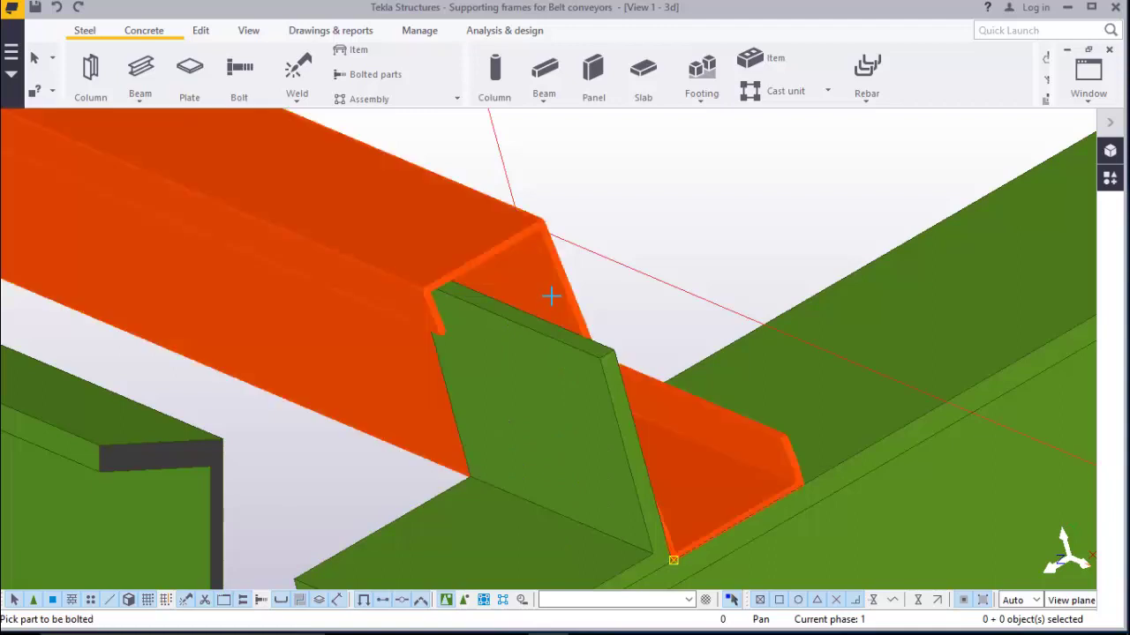
scroll(504, 397, "up", 2)
left_click(497, 403)
scroll(477, 409, "up", 1)
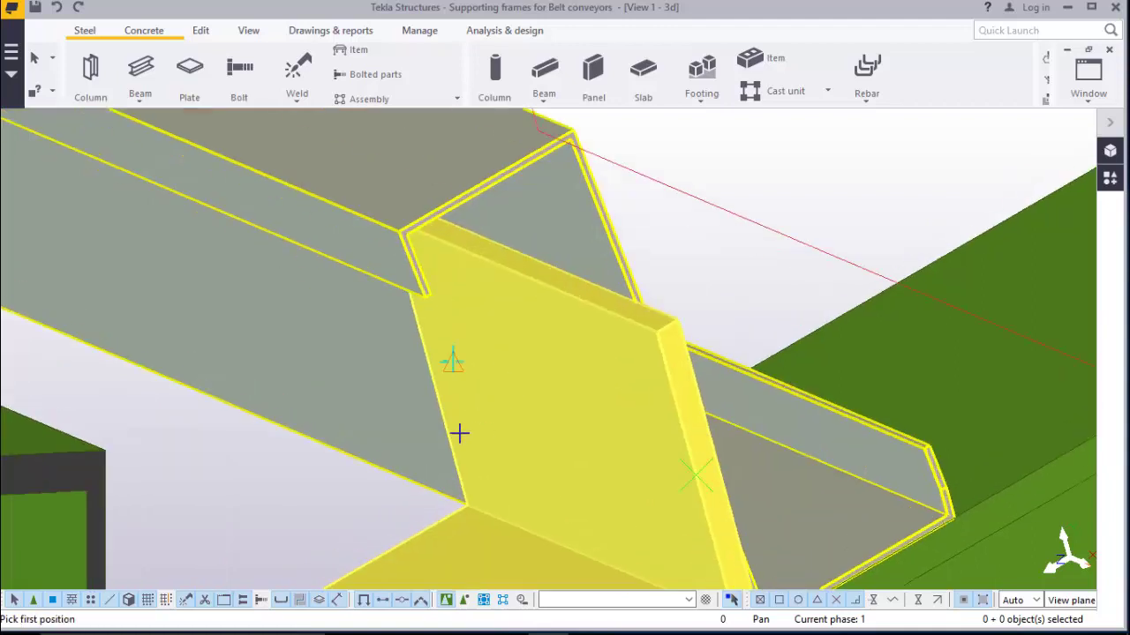
scroll(459, 432, "up", 2)
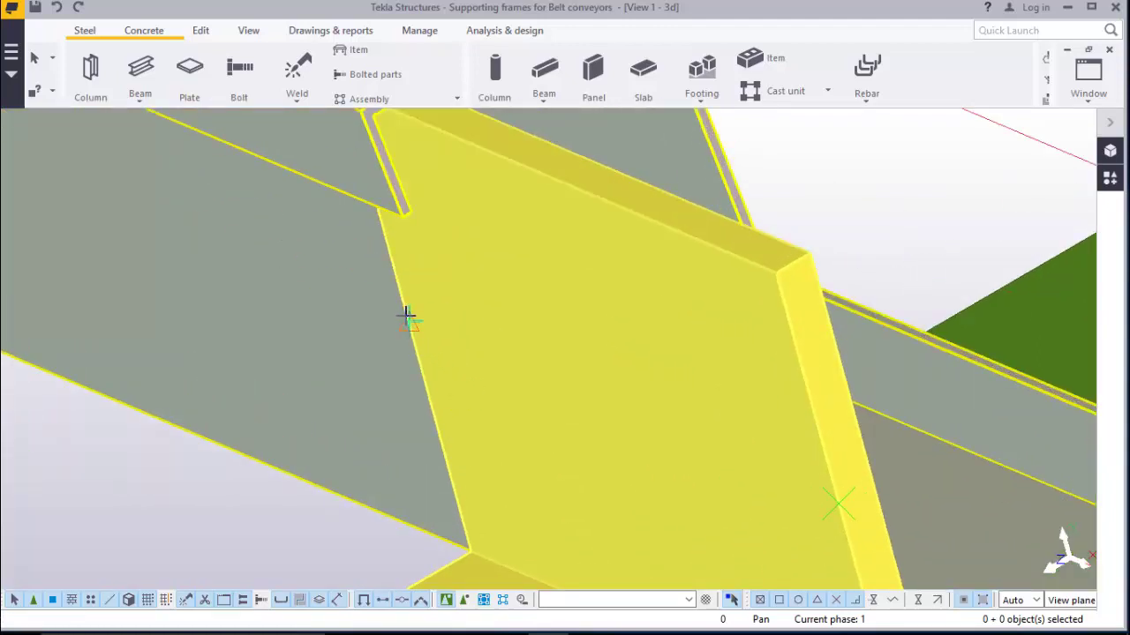
scroll(651, 343, "down", 2)
scroll(794, 465, "up", 1)
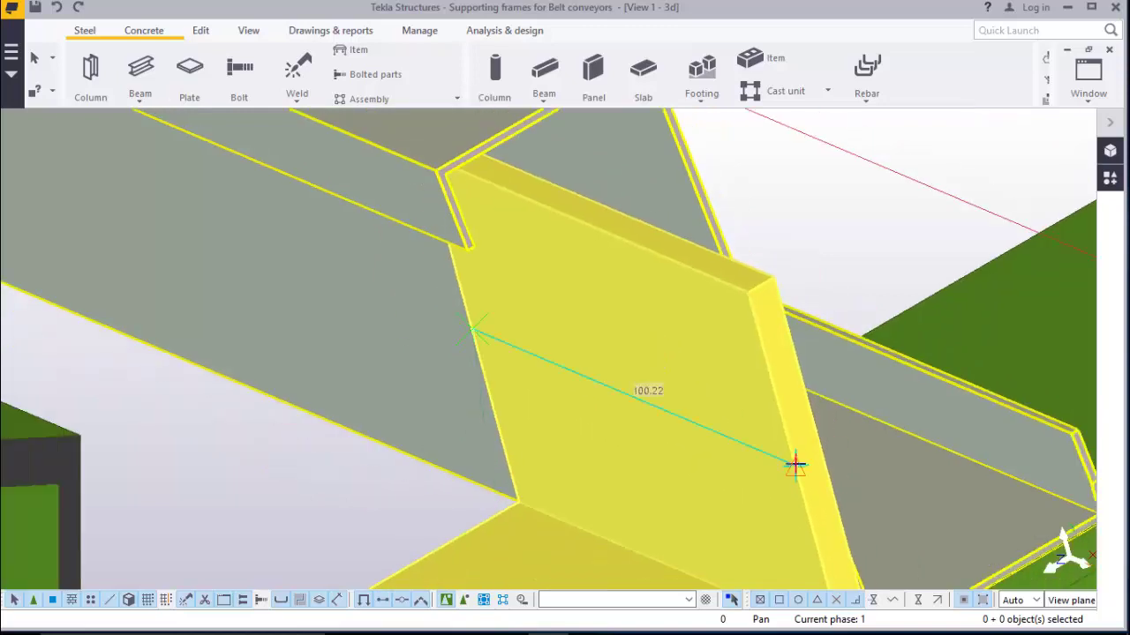
left_click(794, 465)
right_click(789, 212)
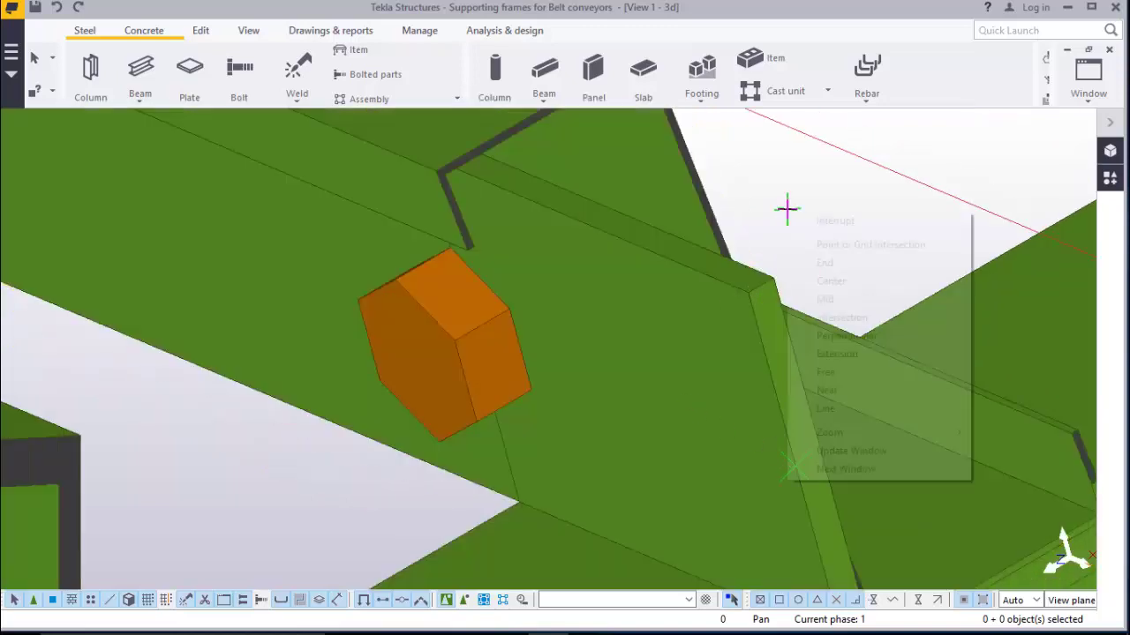
left_click(794, 219)
Set the cleat bolt's size to 16 and include the head-side washer in the bolt assembly
double_click(463, 332)
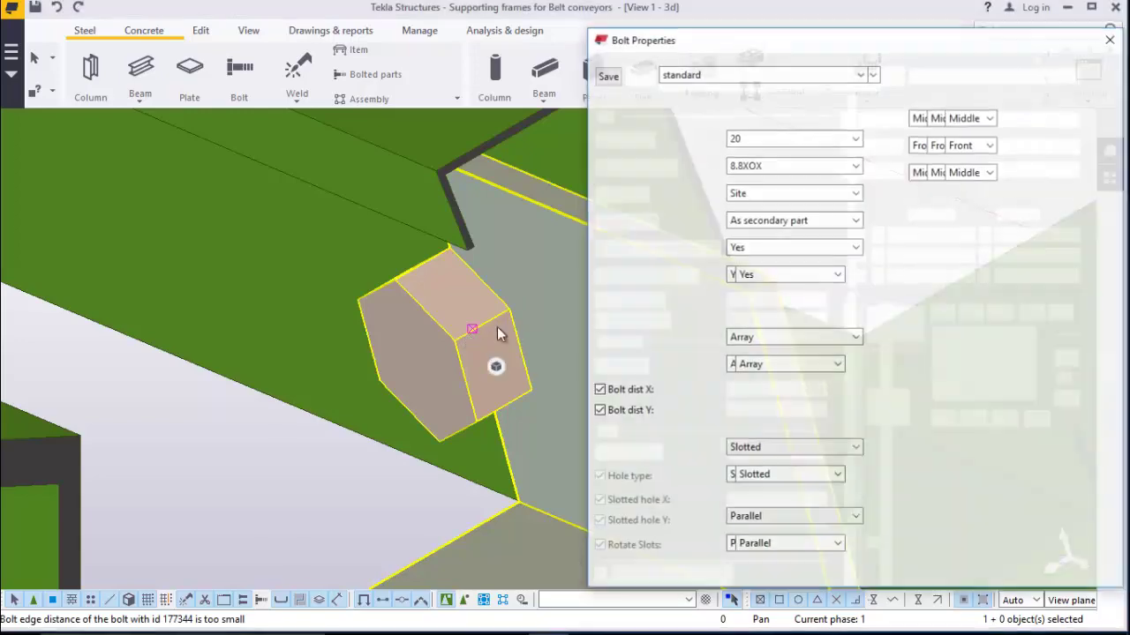
scroll(341, 341, "down", 2)
scroll(395, 376, "up", 1)
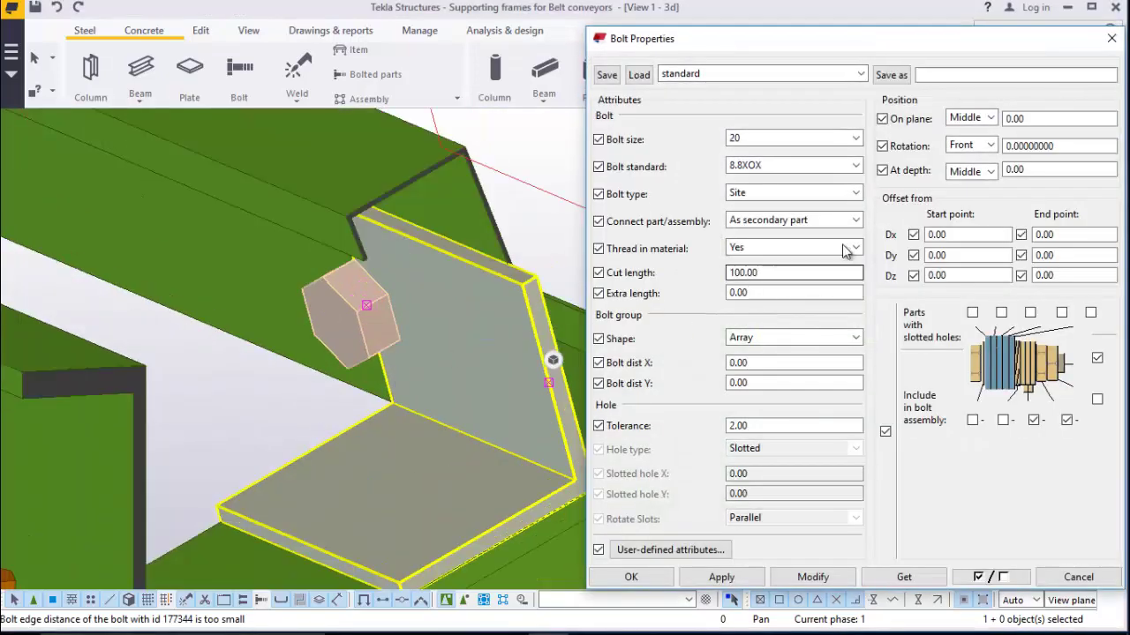
left_click(794, 139)
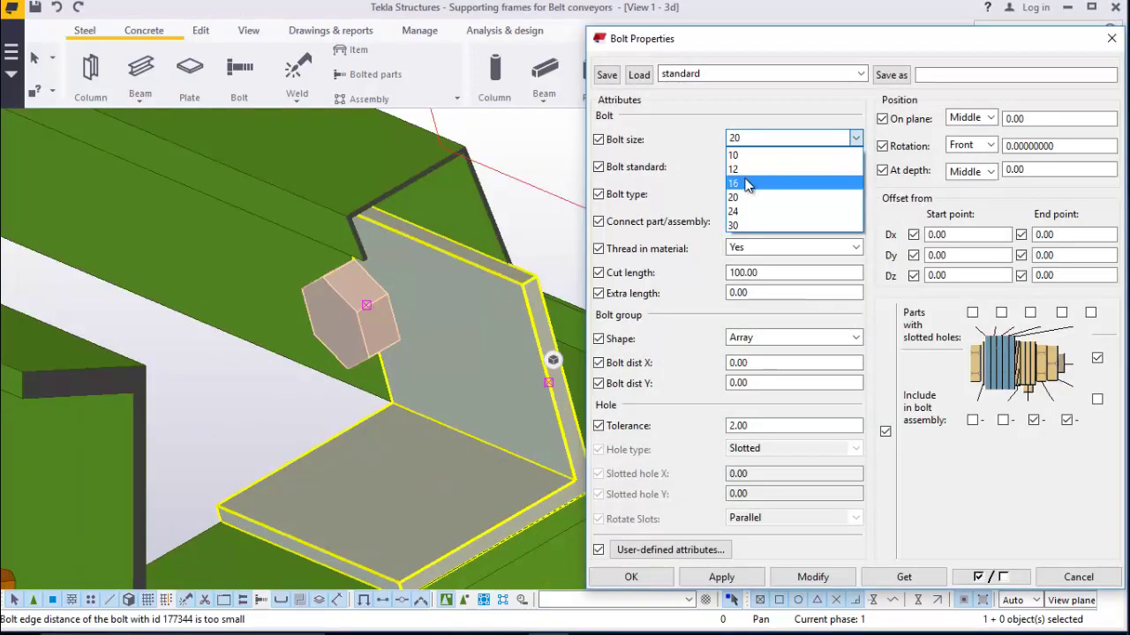
left_click(747, 182)
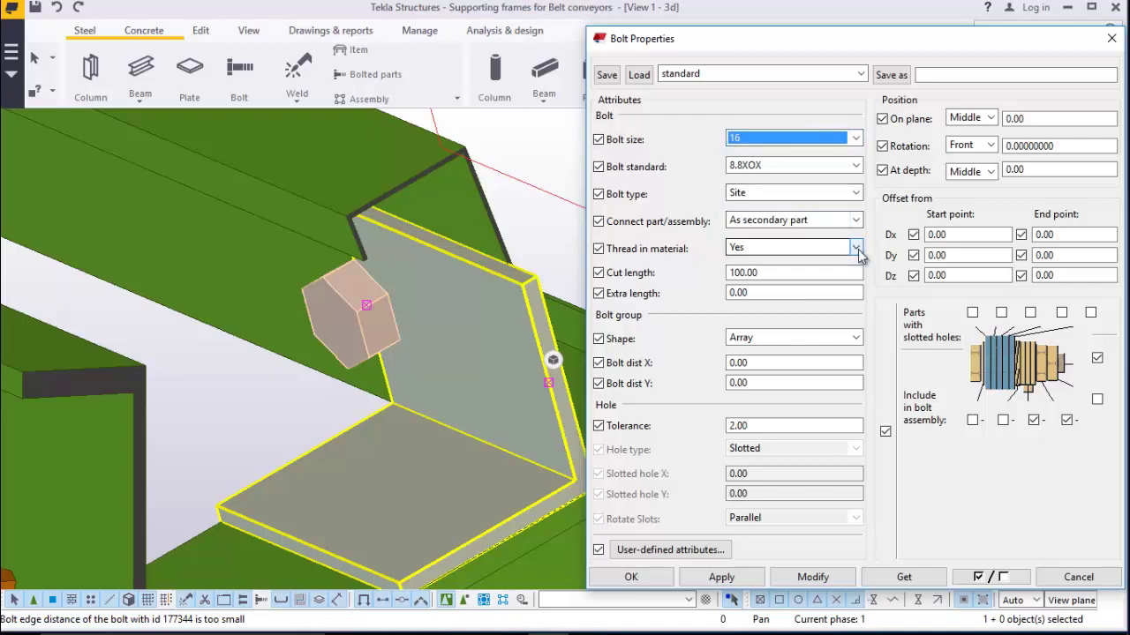
left_click(973, 421)
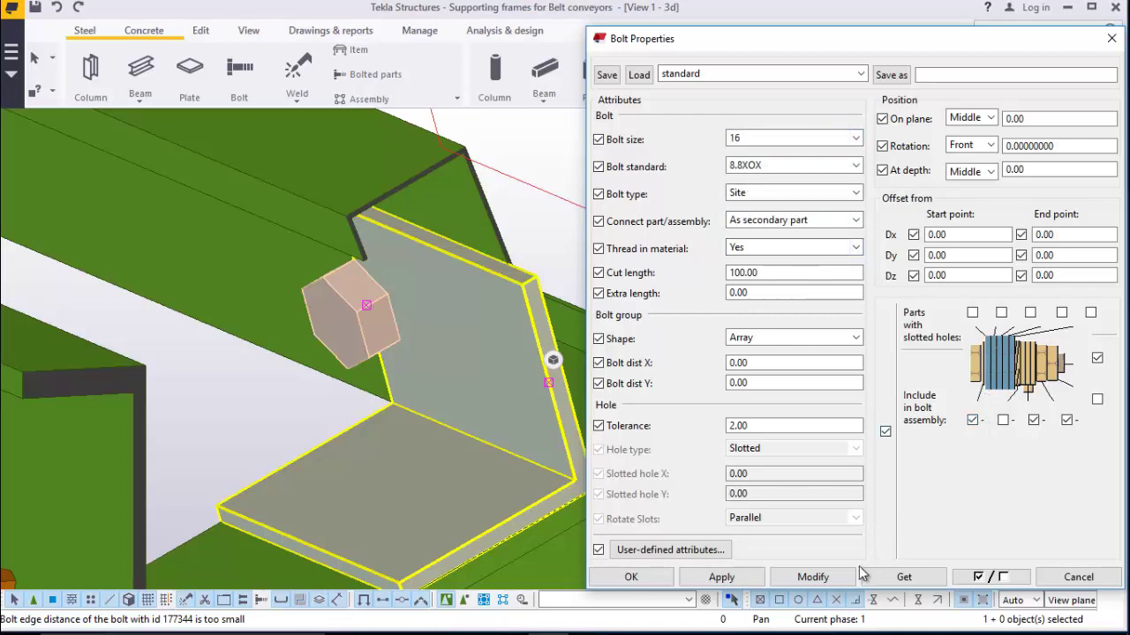
left_click(813, 577)
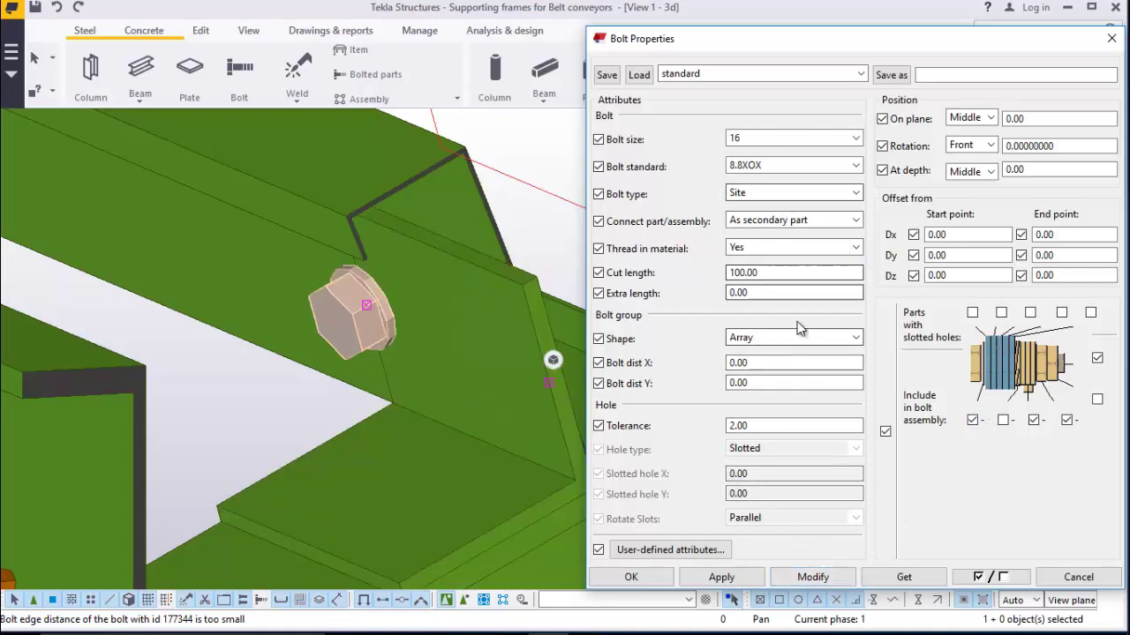
Offset the cleat bolt's start point by a Dx of 25 mm
left_click(941, 234)
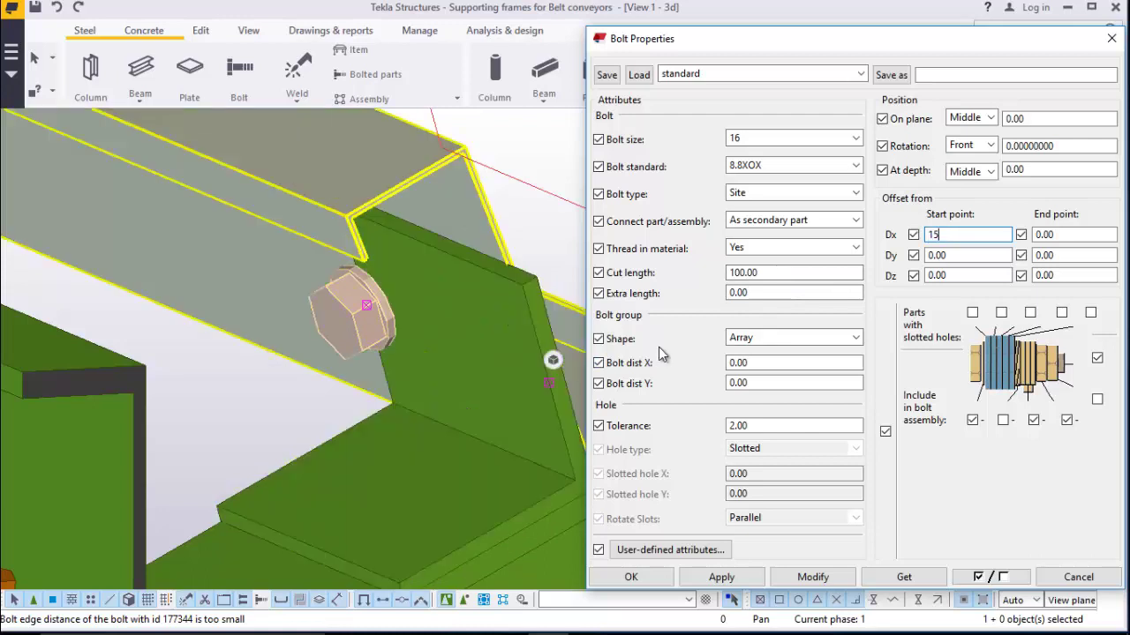
left_click(830, 577)
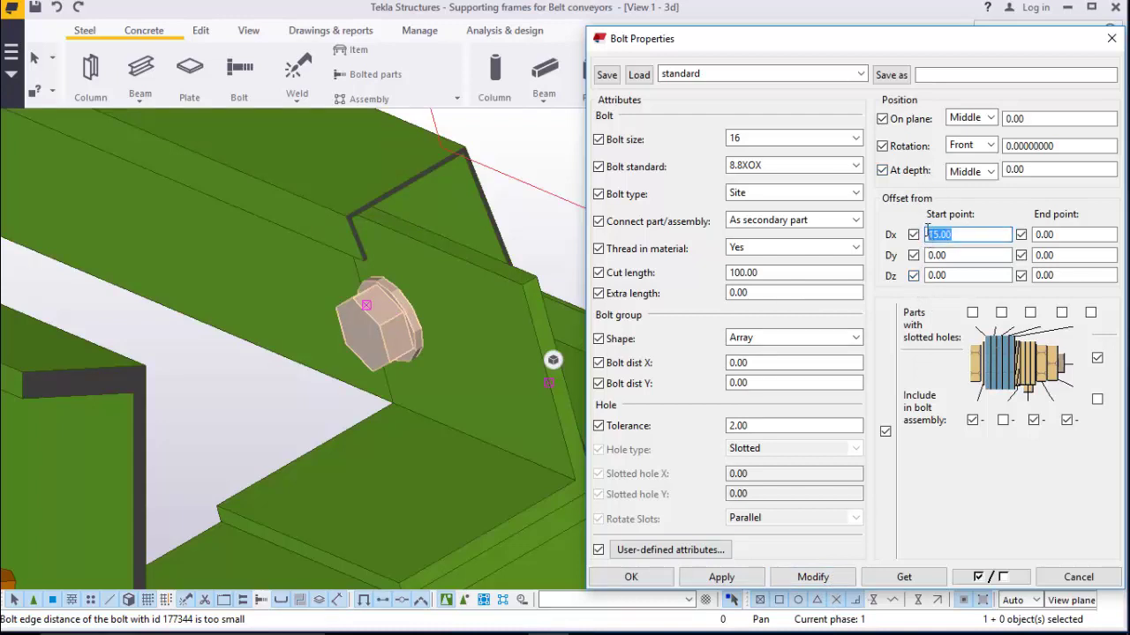
type("25")
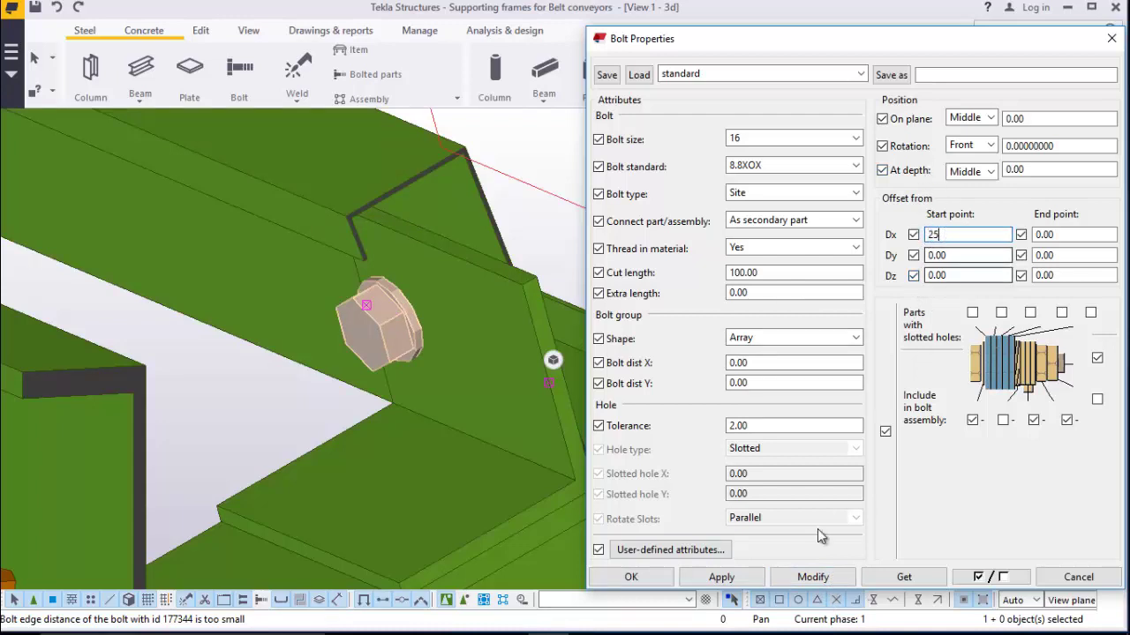
left_click(805, 575)
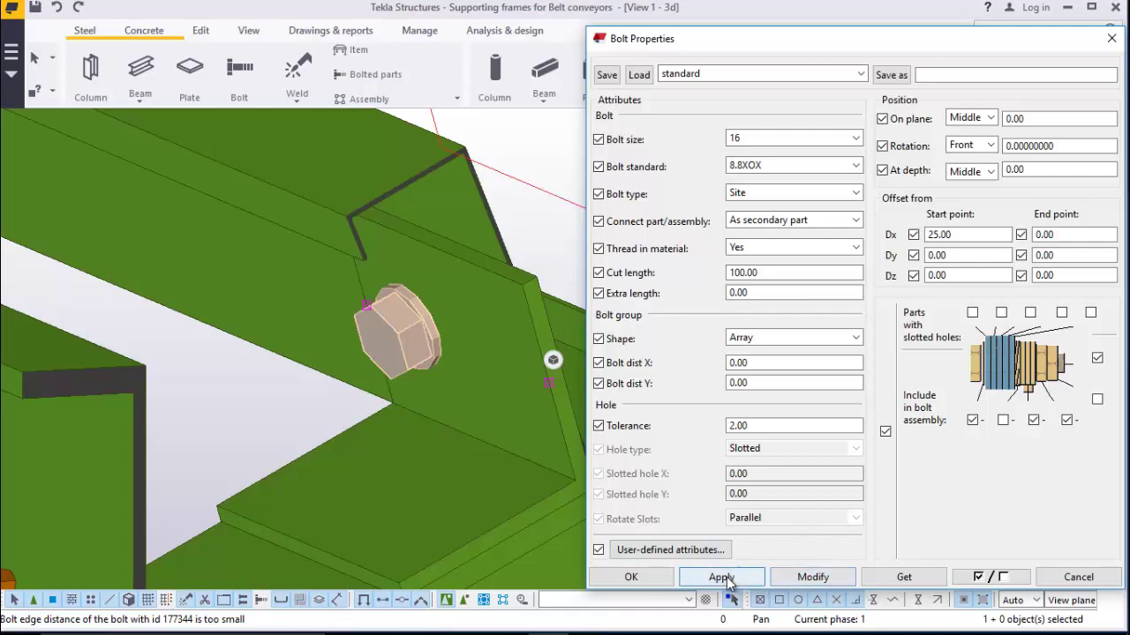
left_click(631, 577)
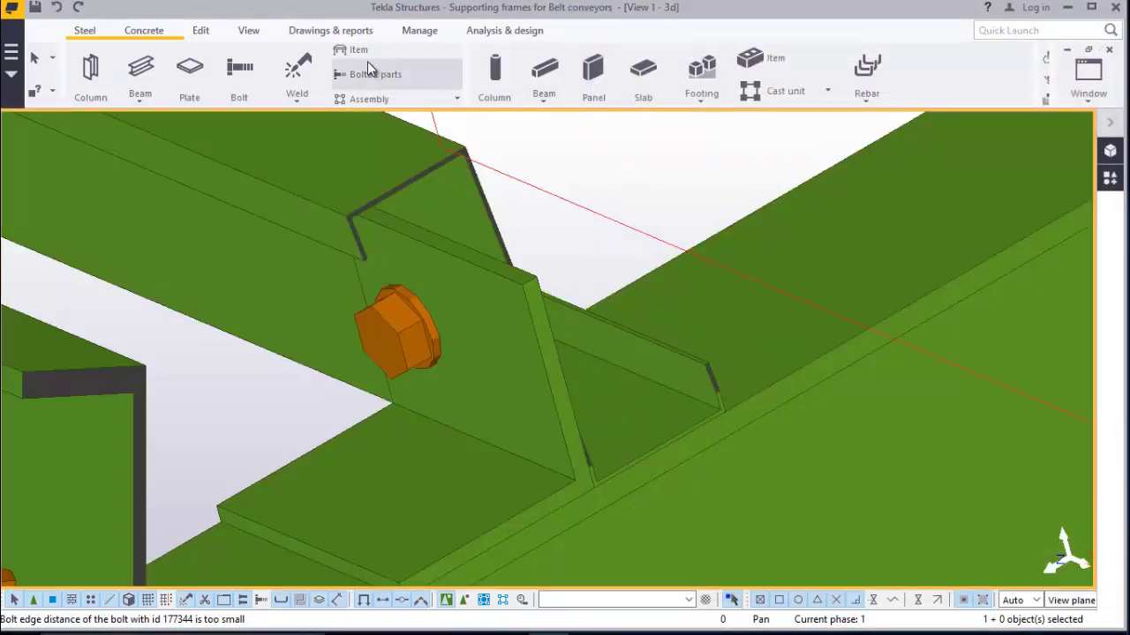
Extend the cleat bolt to a two-bolt group with a bolt distance X of 50 mm
left_click(250, 32)
left_click(593, 85)
left_click(610, 107)
left_click_drag(488, 323, 415, 316)
right_click(415, 316)
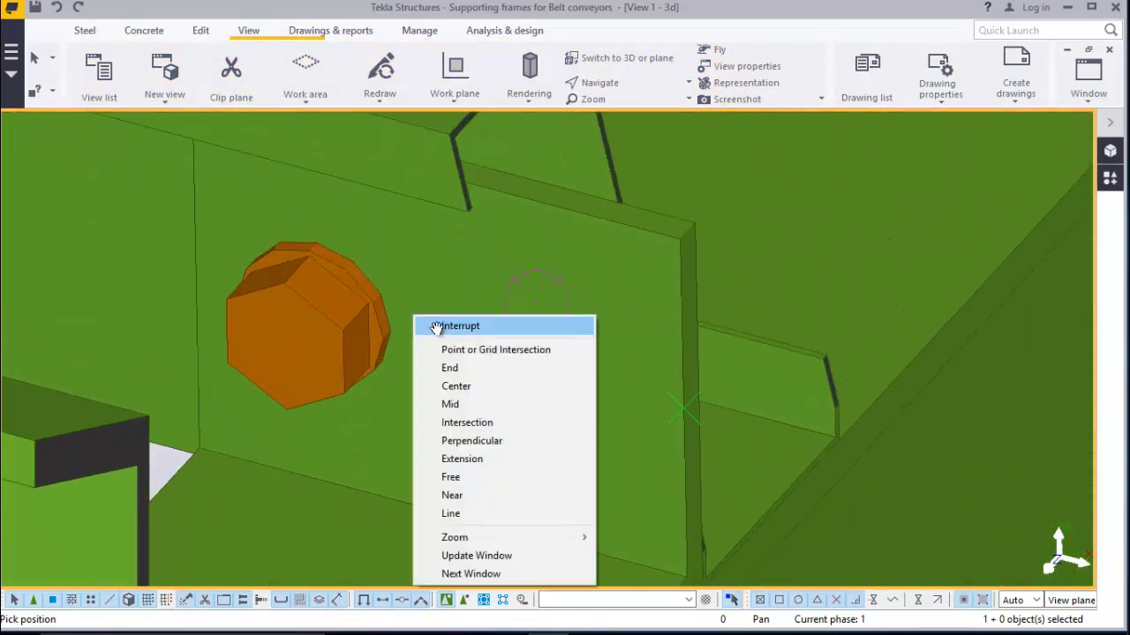
left_click(459, 324)
double_click(338, 319)
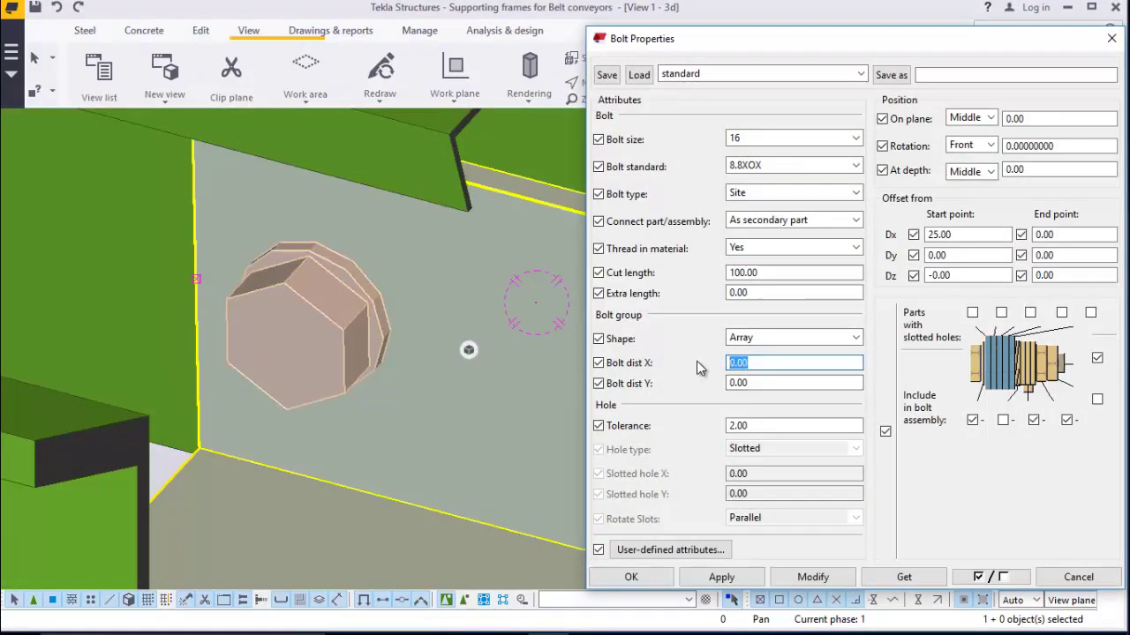
type("30")
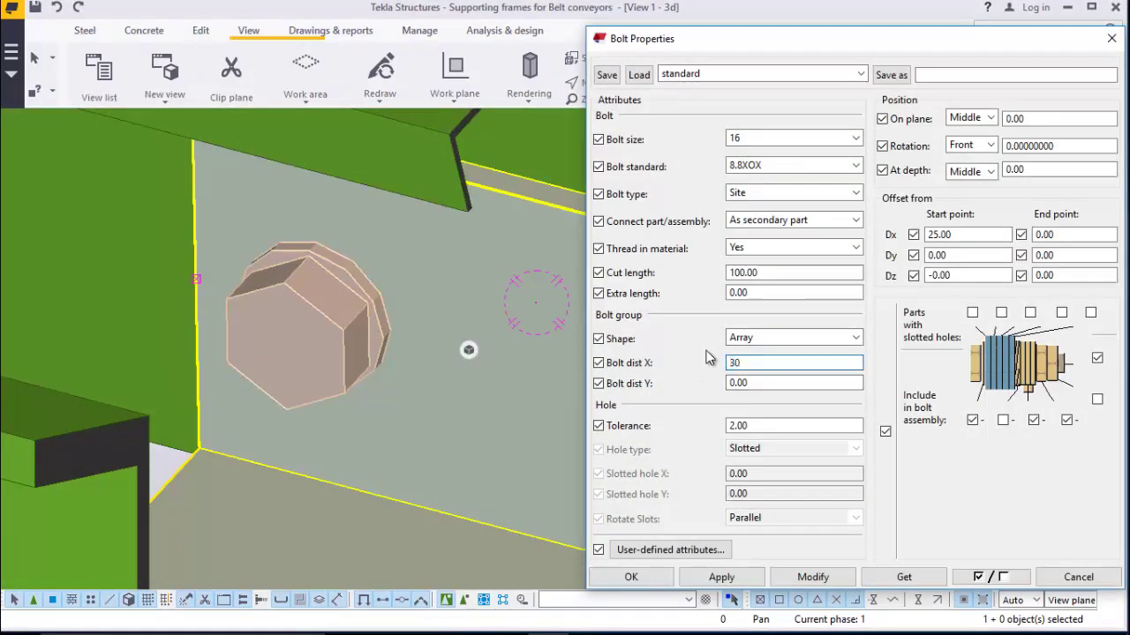
left_click(807, 576)
double_click(769, 364)
type("50")
left_click(807, 576)
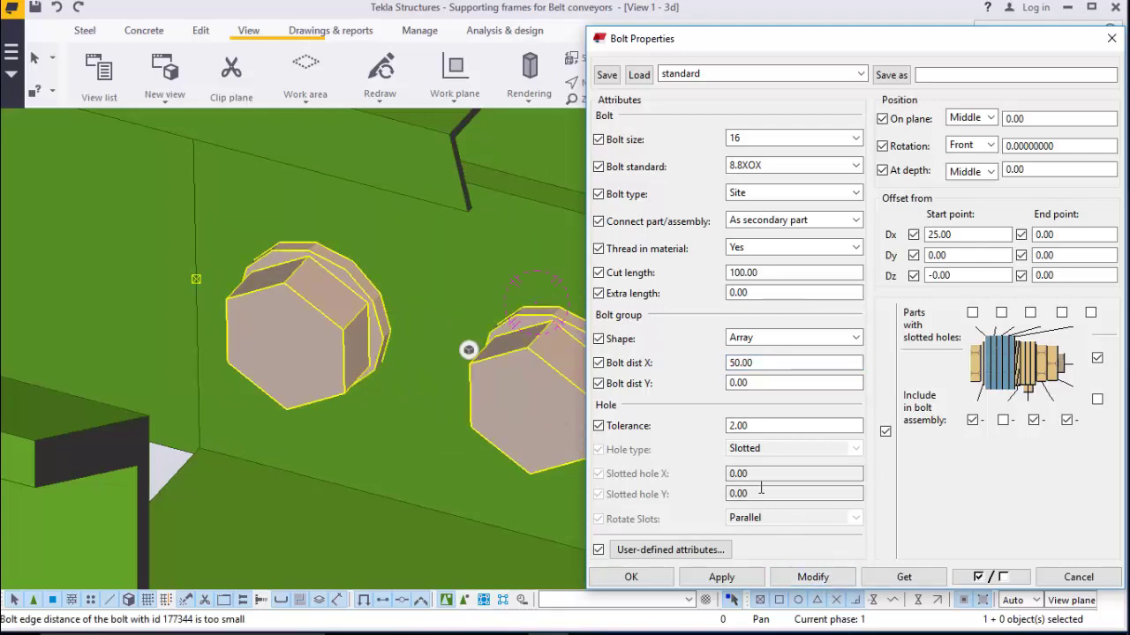
left_click(728, 578)
left_click(644, 579)
Set the view point at the cleat bolts and examine the bolted purlin connection from several sides
scroll(621, 362, "down", 1)
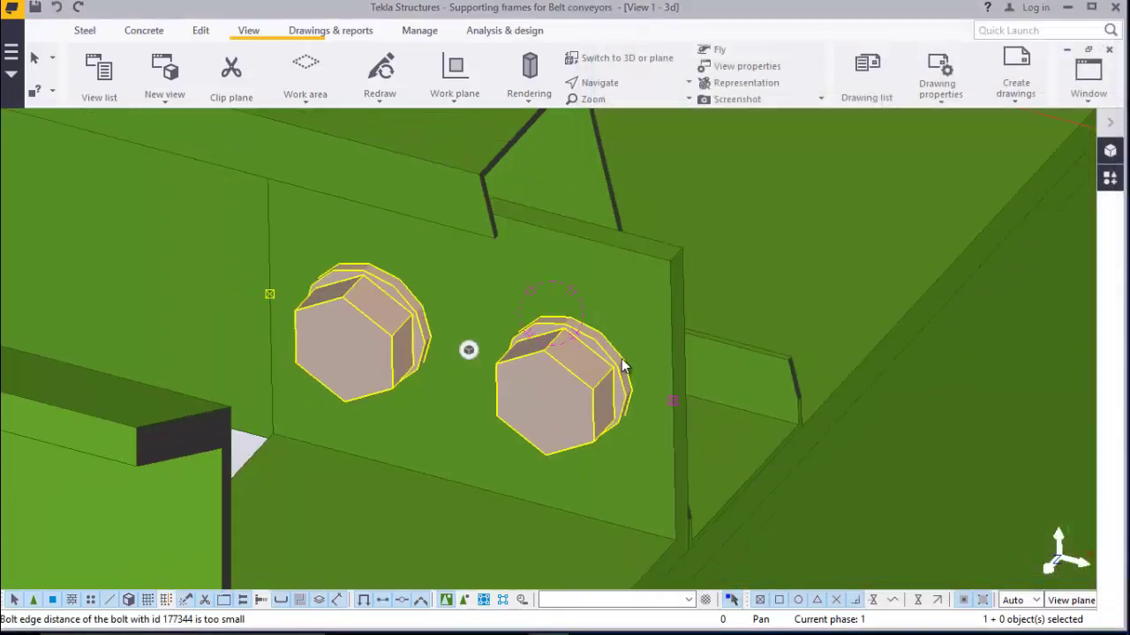
scroll(622, 360, "down", 1)
left_click(614, 85)
left_click(633, 105)
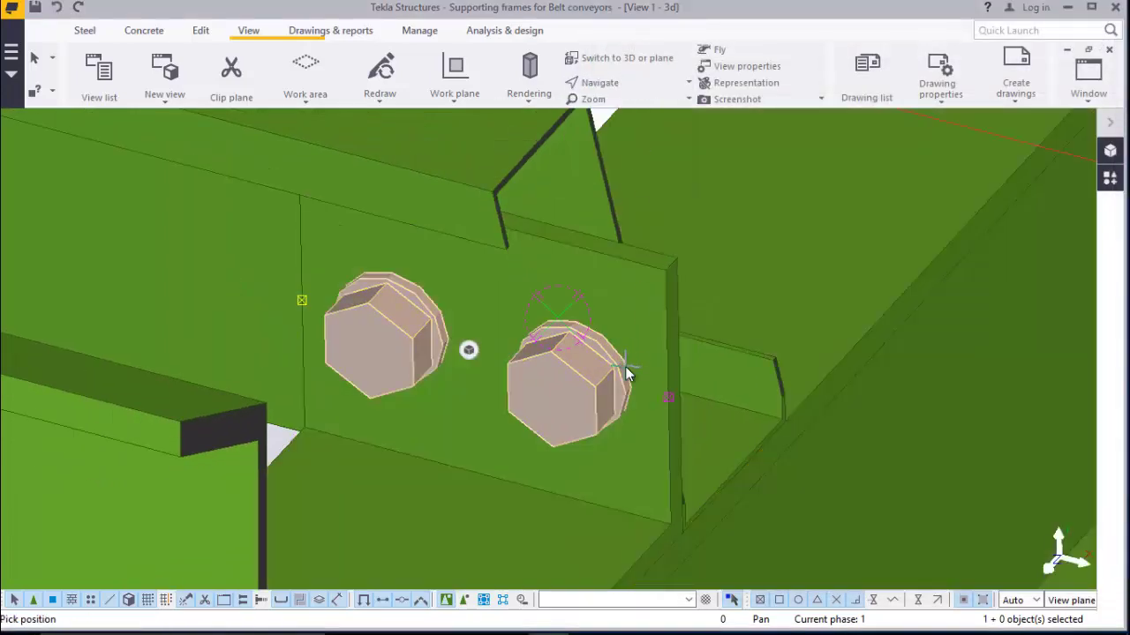
mouse_move(630, 367)
left_mouse_down()
mouse_move(434, 396)
mouse_move(318, 439)
mouse_move(182, 451)
mouse_move(398, 429)
mouse_move(667, 357)
mouse_move(972, 304)
left_mouse_up()
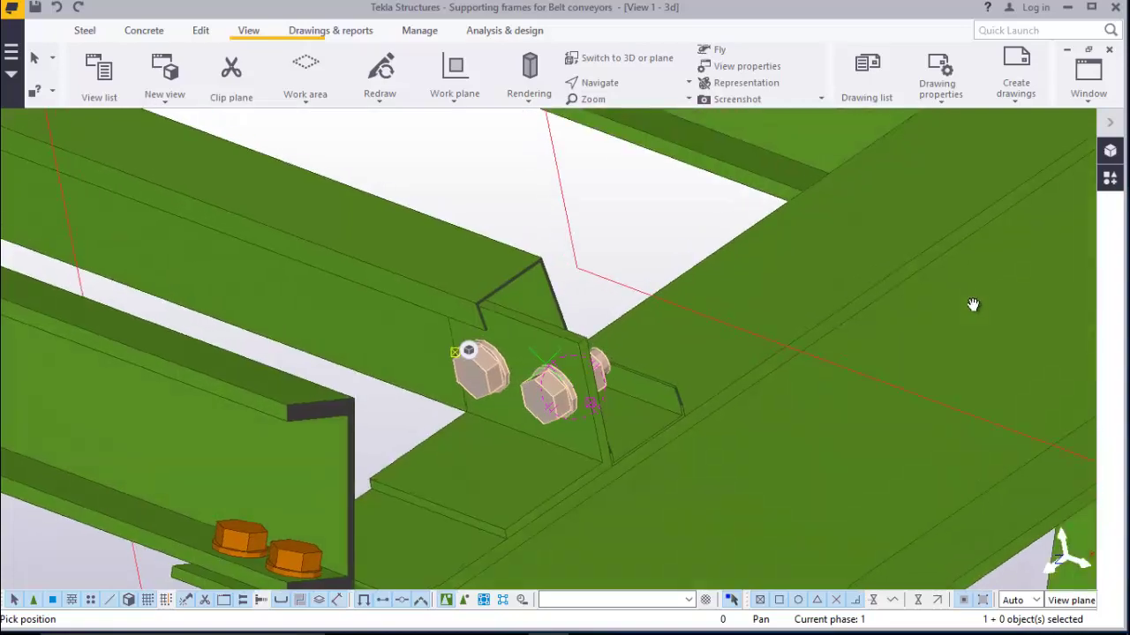
scroll(641, 433, "down", 7)
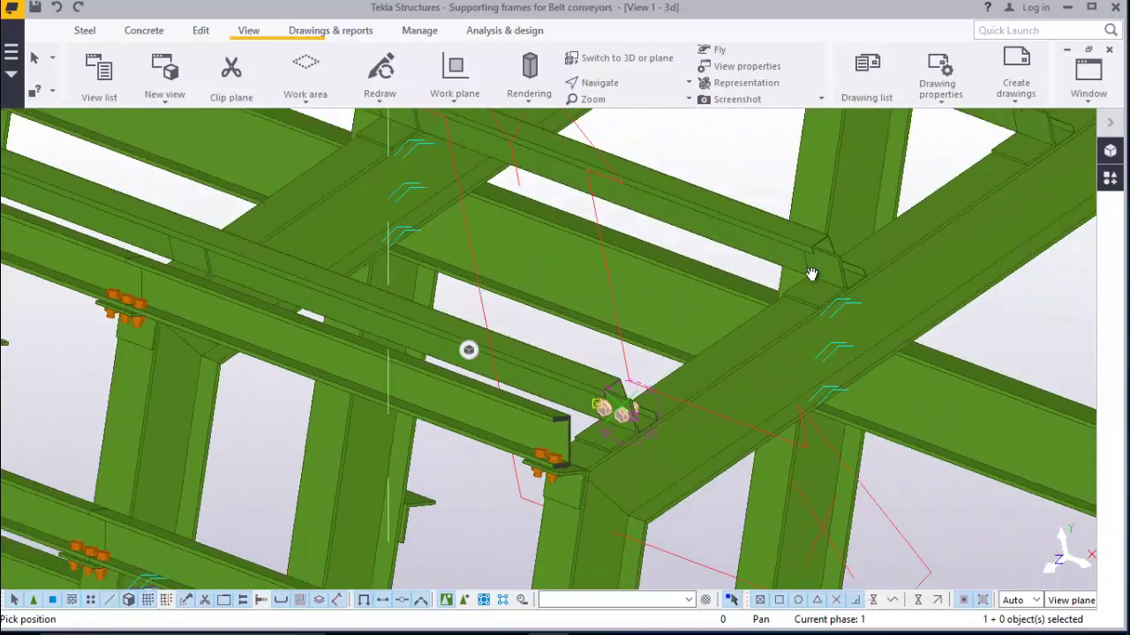
scroll(806, 281, "up", 2)
left_click_drag(784, 314, 772, 306)
left_click_drag(689, 386, 751, 352)
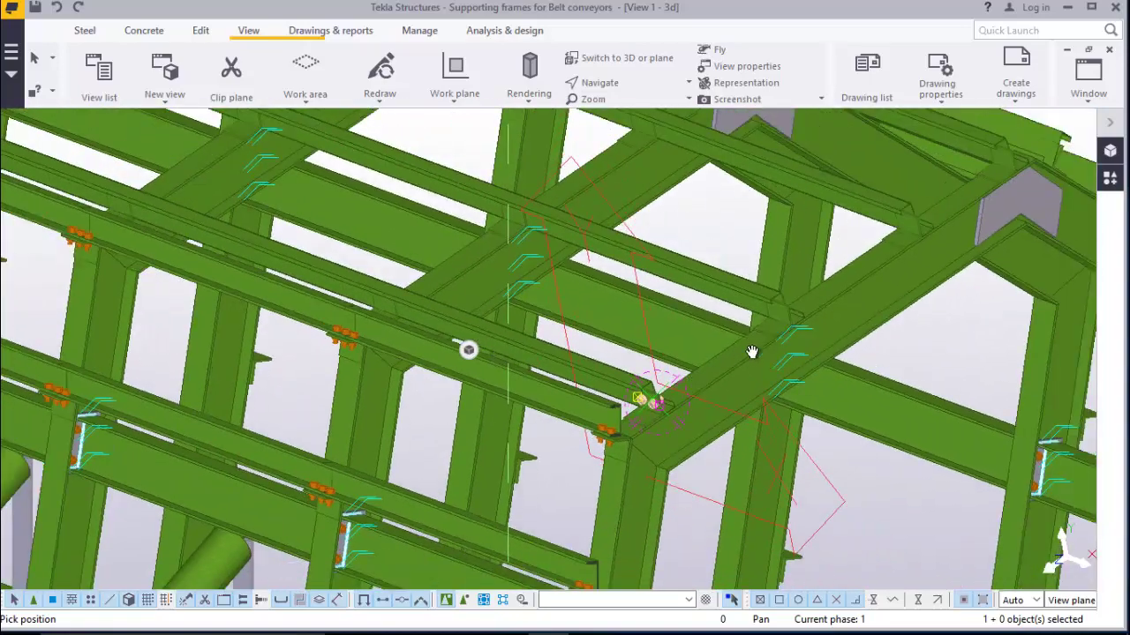
mouse_move(698, 391)
left_mouse_down()
mouse_move(574, 444)
mouse_move(615, 404)
mouse_move(686, 379)
mouse_move(713, 386)
mouse_move(575, 433)
mouse_move(467, 444)
mouse_move(444, 433)
mouse_move(478, 412)
left_mouse_up()
middle_click_drag(868, 351, 935, 330, "ctrl")
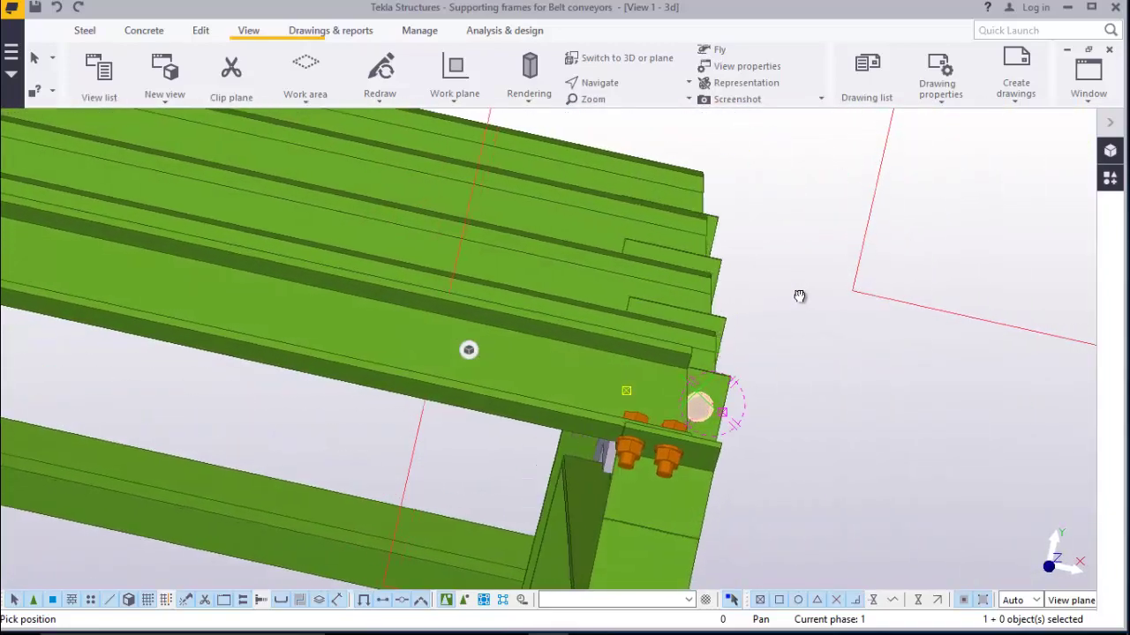
mouse_move(781, 299)
middle_mouse_down("ctrl")
mouse_move(685, 312)
mouse_move(800, 332)
middle_mouse_up("ctrl")
mouse_move(786, 381)
middle_mouse_down("ctrl")
mouse_move(785, 406)
mouse_move(668, 433)
mouse_move(591, 413)
mouse_move(759, 343)
mouse_move(787, 348)
mouse_move(812, 374)
mouse_move(702, 353)
middle_mouse_up("ctrl")
mouse_move(623, 371)
middle_mouse_down("ctrl")
mouse_move(555, 379)
mouse_move(559, 361)
mouse_move(603, 343)
mouse_move(736, 341)
mouse_move(789, 368)
mouse_move(769, 411)
mouse_move(683, 380)
mouse_move(676, 391)
mouse_move(683, 350)
mouse_move(628, 365)
mouse_move(605, 391)
mouse_move(671, 207)
middle_mouse_up("ctrl")
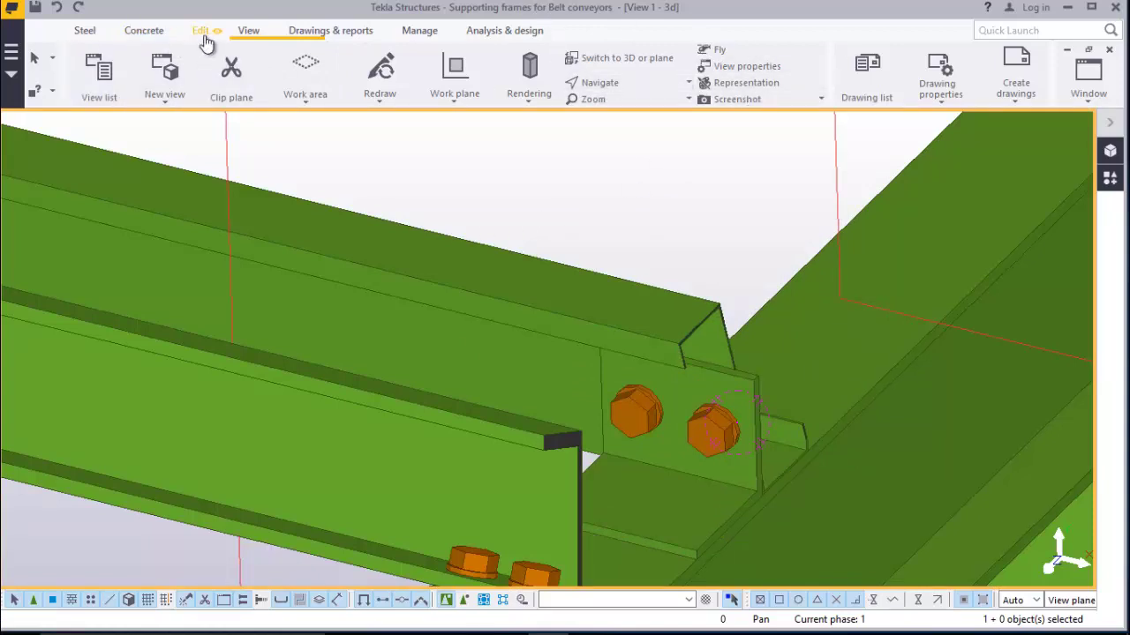
Bolt the lowest purlin to the cleat on the adjacent rafter, running the bolt group between the cleat's side-edge midpoints
left_click(86, 32)
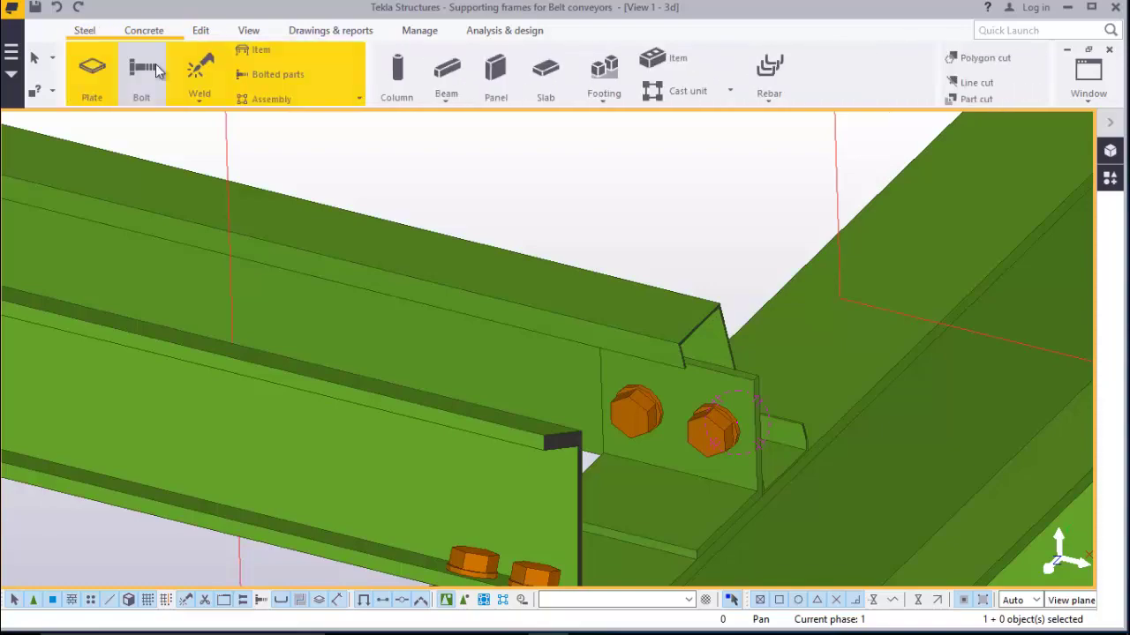
left_click(239, 71)
scroll(716, 355, "down", 8)
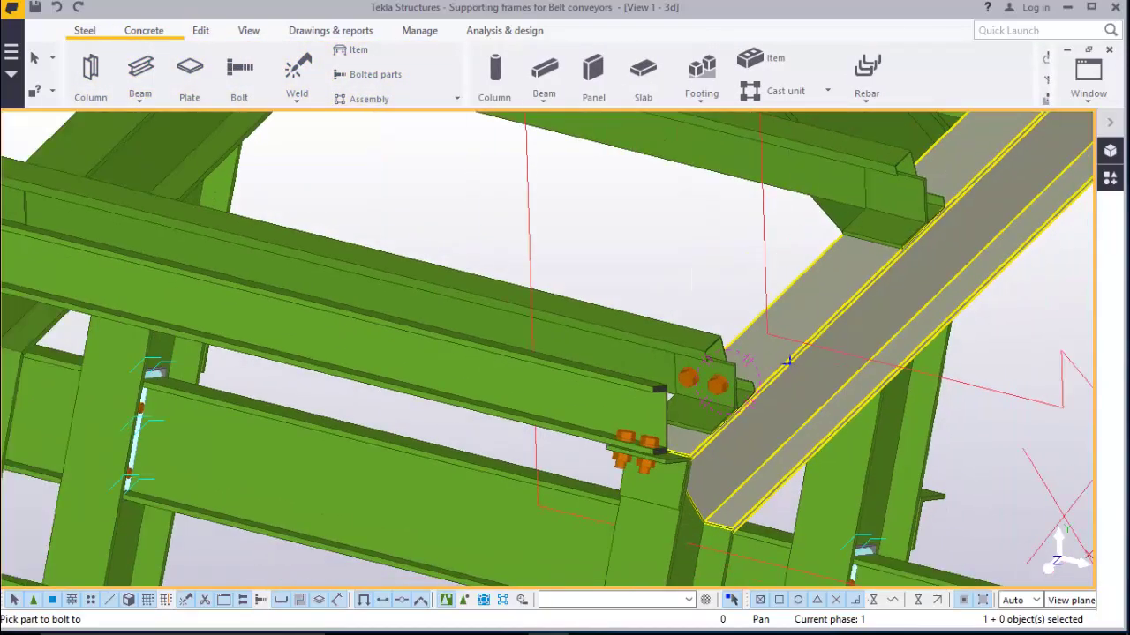
scroll(344, 254, "up", 5)
scroll(557, 325, "up", 4)
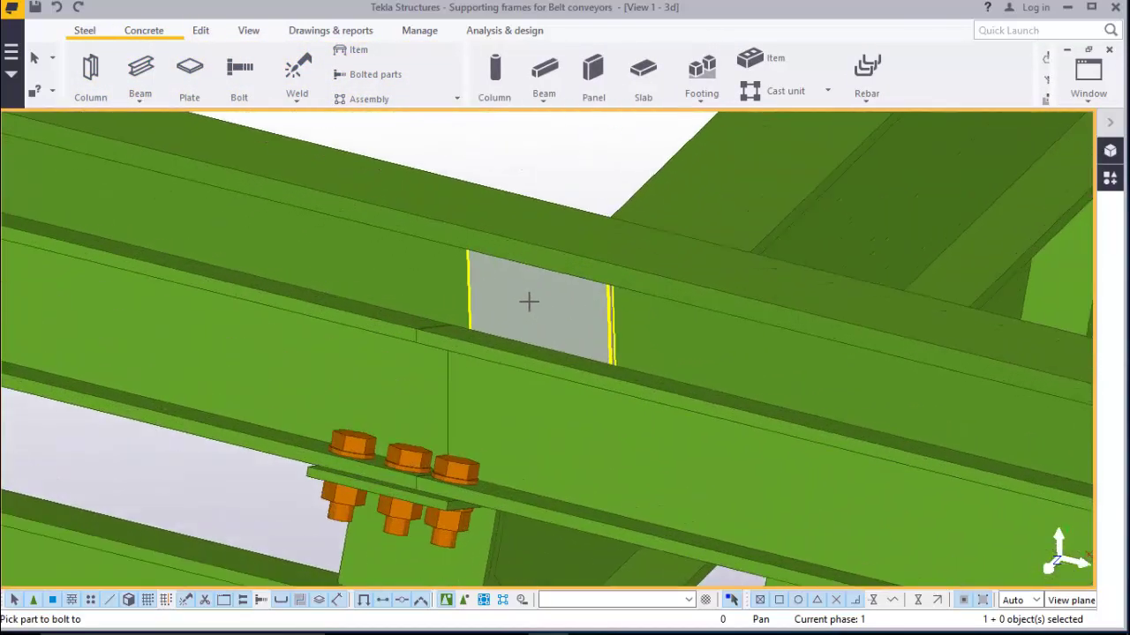
scroll(509, 270, "down", 1)
scroll(524, 300, "up", 1)
left_click(491, 196)
scroll(529, 285, "up", 3)
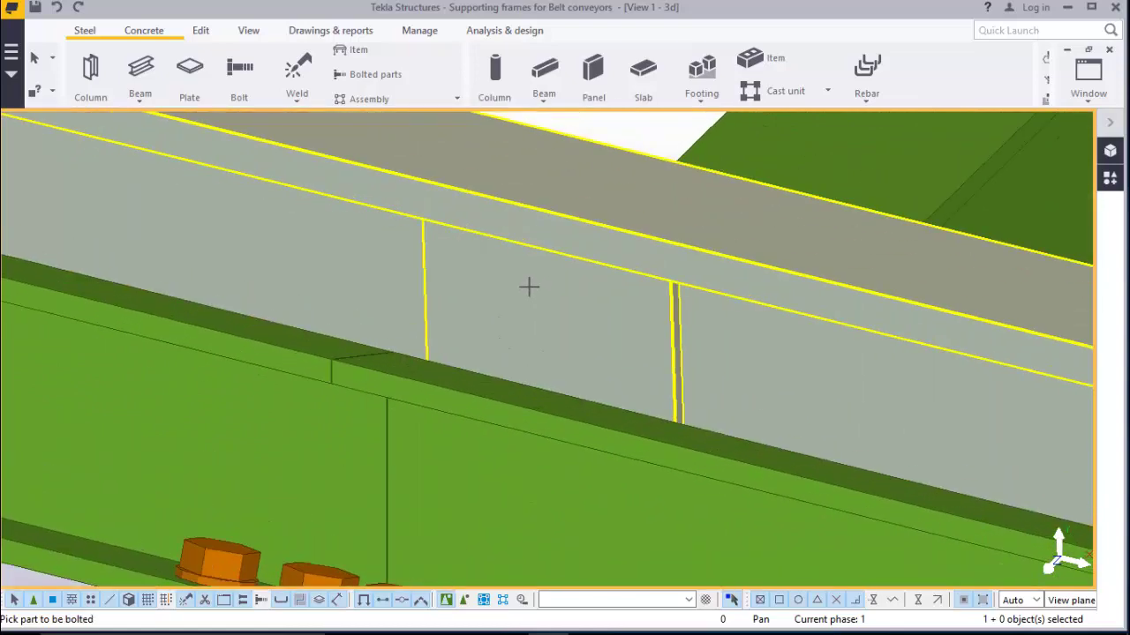
left_click(439, 295)
scroll(456, 323, "up", 2)
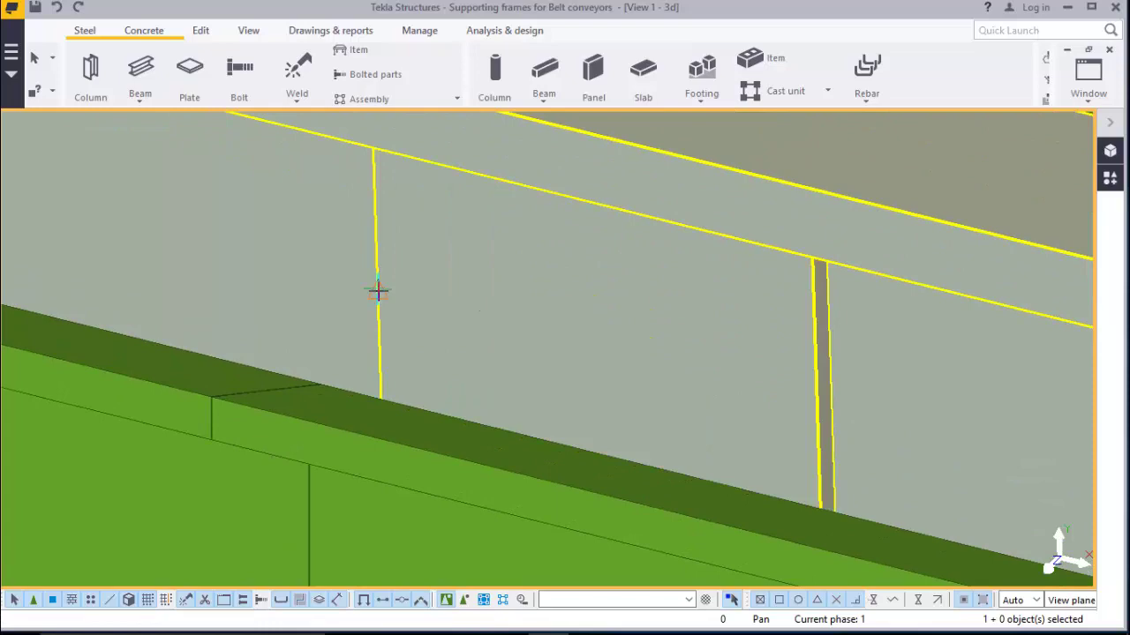
left_click(819, 413)
scroll(729, 397, "down", 6)
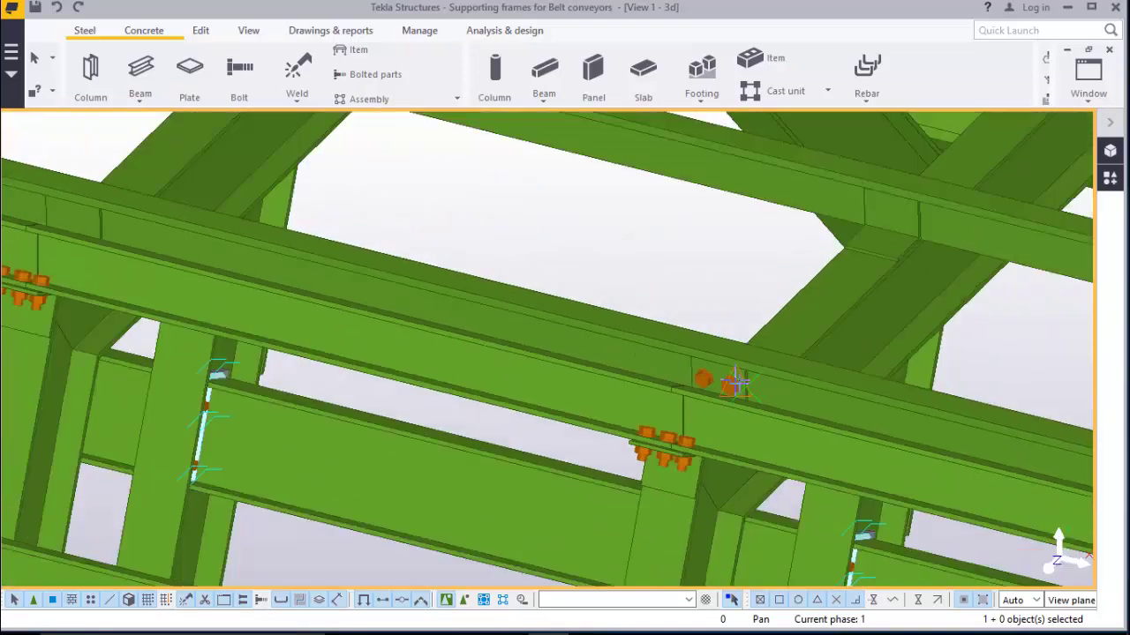
Bolt the same purlin to its cleat on the following rafter, between the midpoints of the cleat's side edges
scroll(194, 186, "down", 2)
scroll(303, 168, "up", 6)
right_click(302, 167)
left_click(317, 172)
left_click(239, 70)
left_click(302, 226)
left_click(366, 315)
scroll(349, 317, "up", 3)
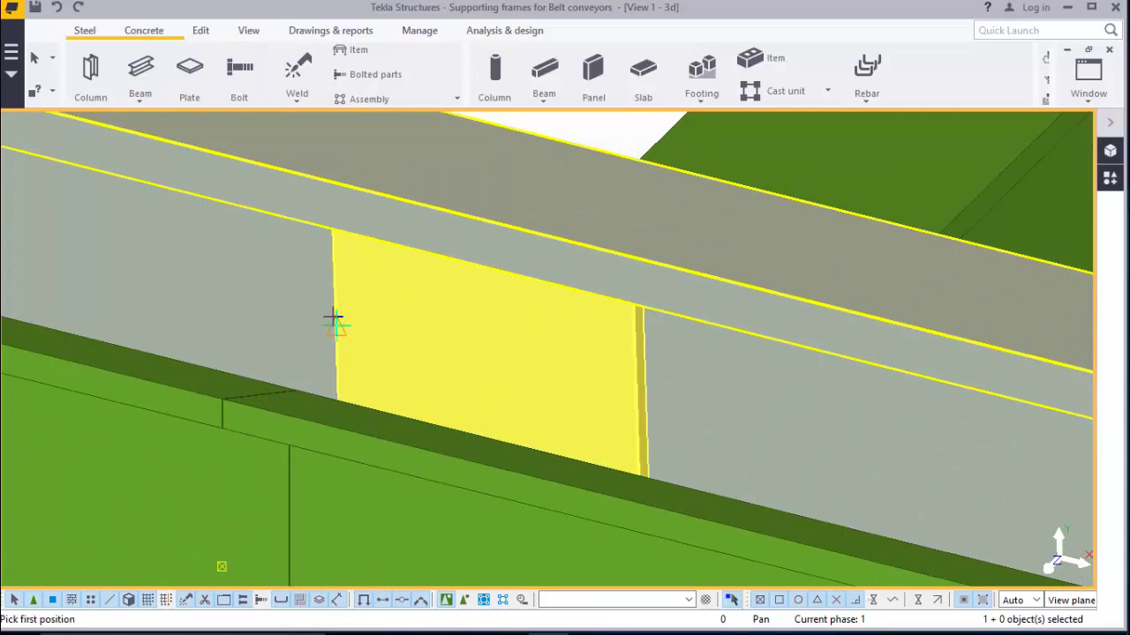
left_click(633, 401)
scroll(634, 402, "down", 5)
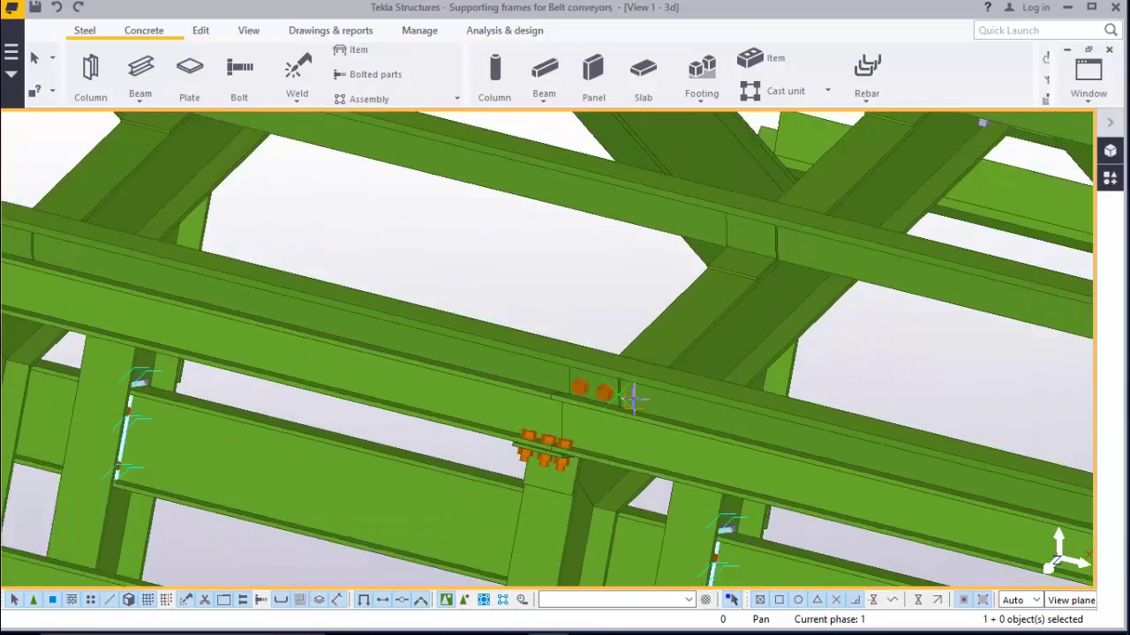
Bolt the far end of the purlin to its end cleat, between the cleat's side-edge midpoints, and end the Bolt command
scroll(630, 391, "down", 3)
scroll(265, 344, "up", 8)
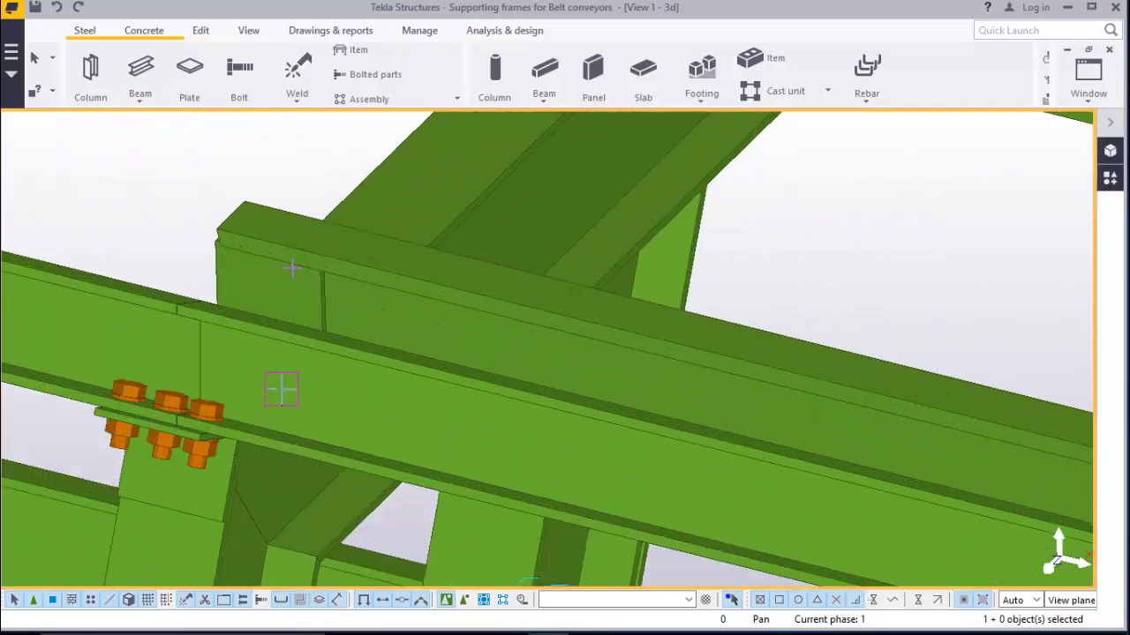
scroll(292, 267, "up", 3)
right_click(284, 159)
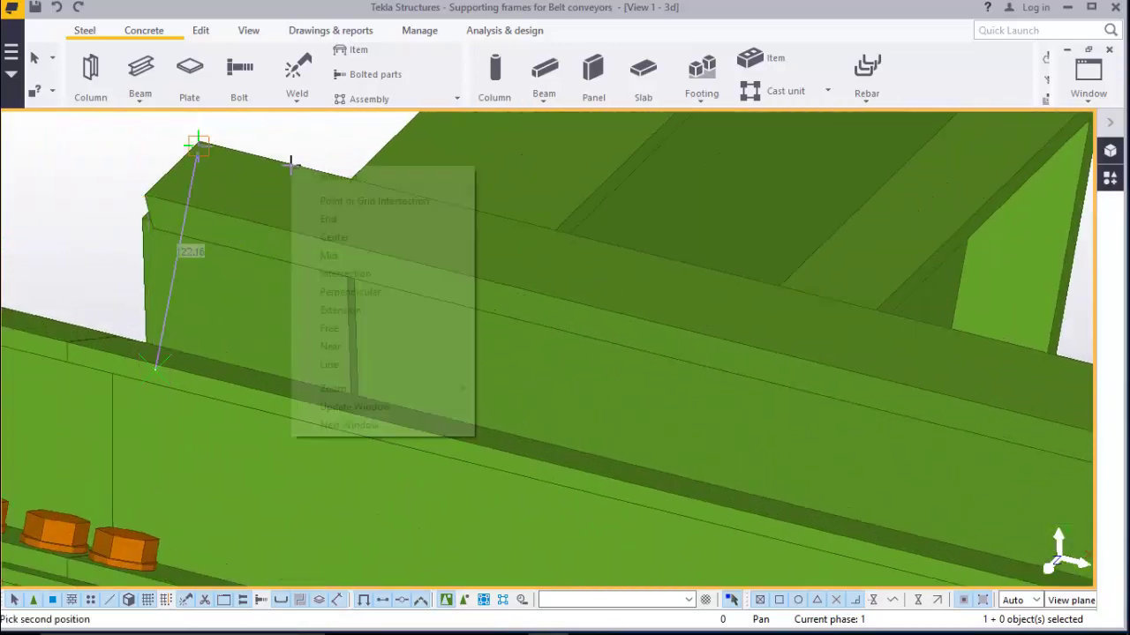
left_click(348, 174)
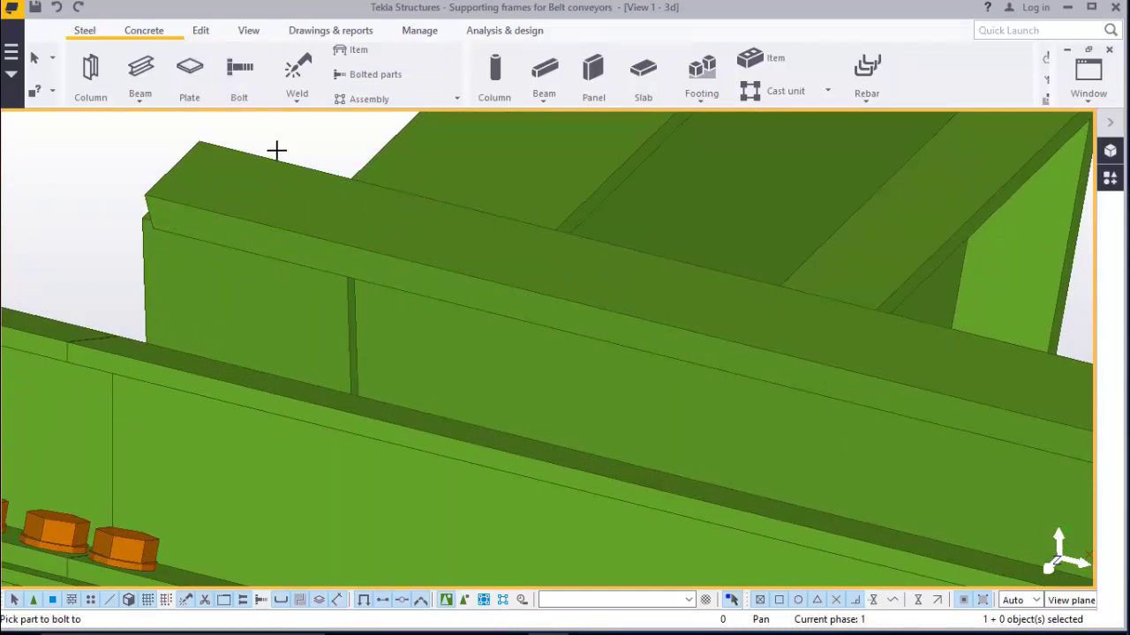
left_click(261, 156)
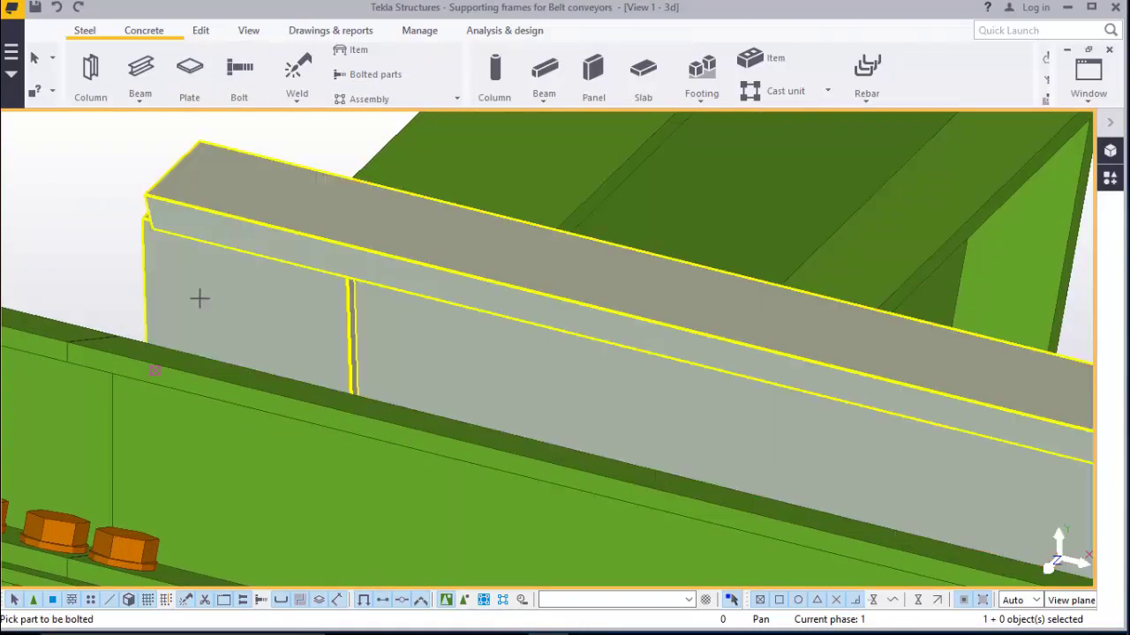
left_click(197, 298)
scroll(194, 301, "up", 3)
middle_click(102, 296)
scroll(102, 295, "up", 2)
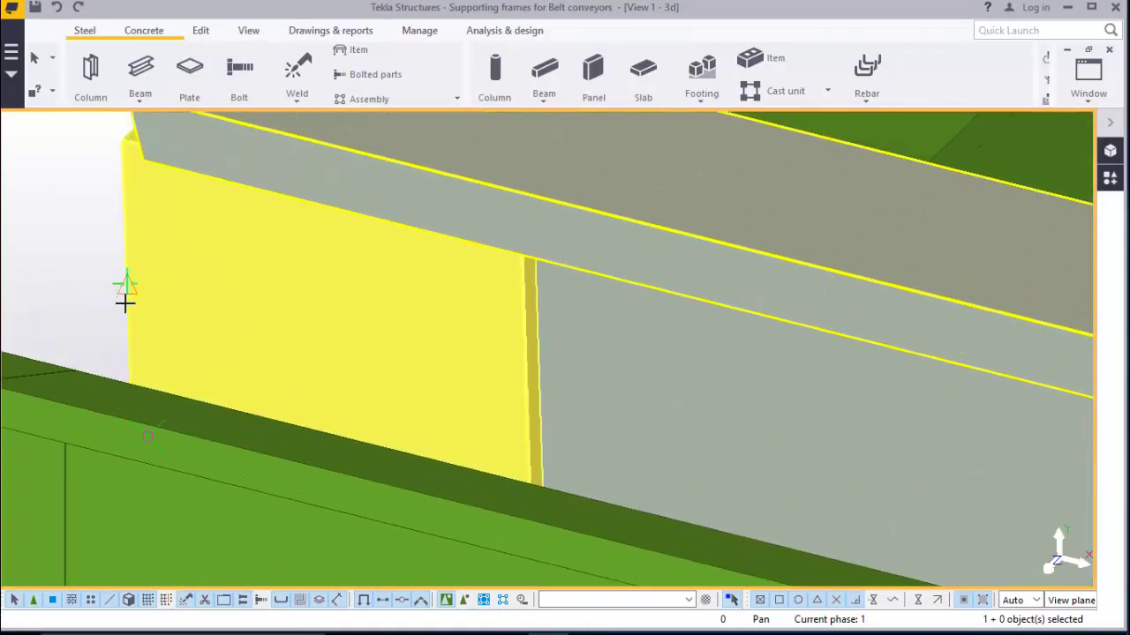
left_click(528, 381)
right_click(331, 283)
left_click(361, 295)
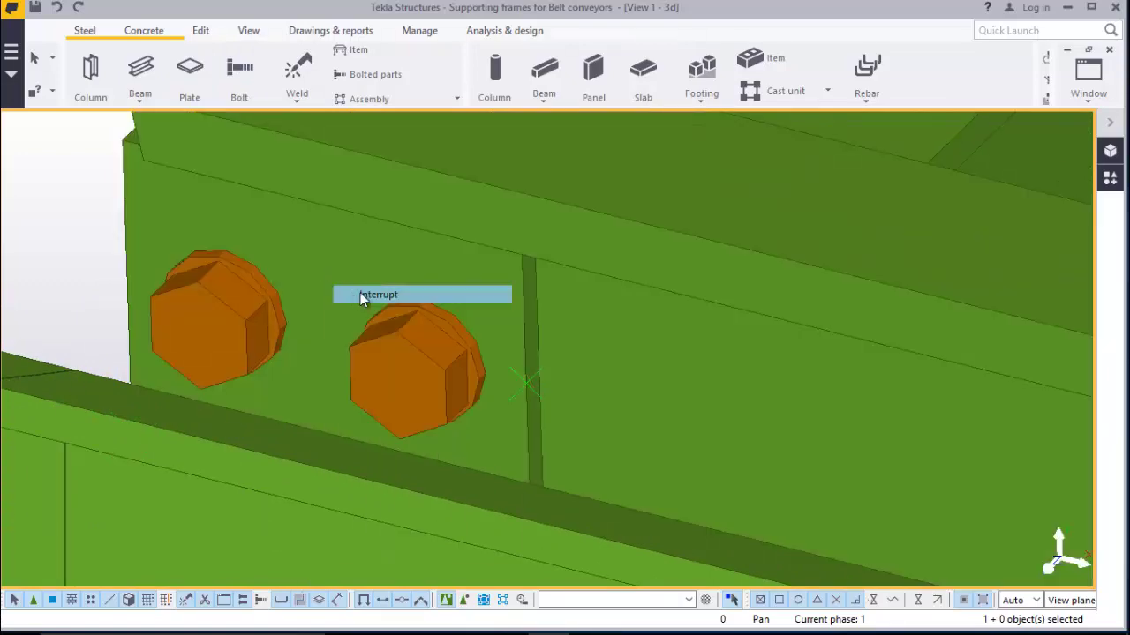
Examine the bolts at the purlin's far end cleat and redraw the view
scroll(206, 323, "down", 6)
scroll(255, 329, "up", 4)
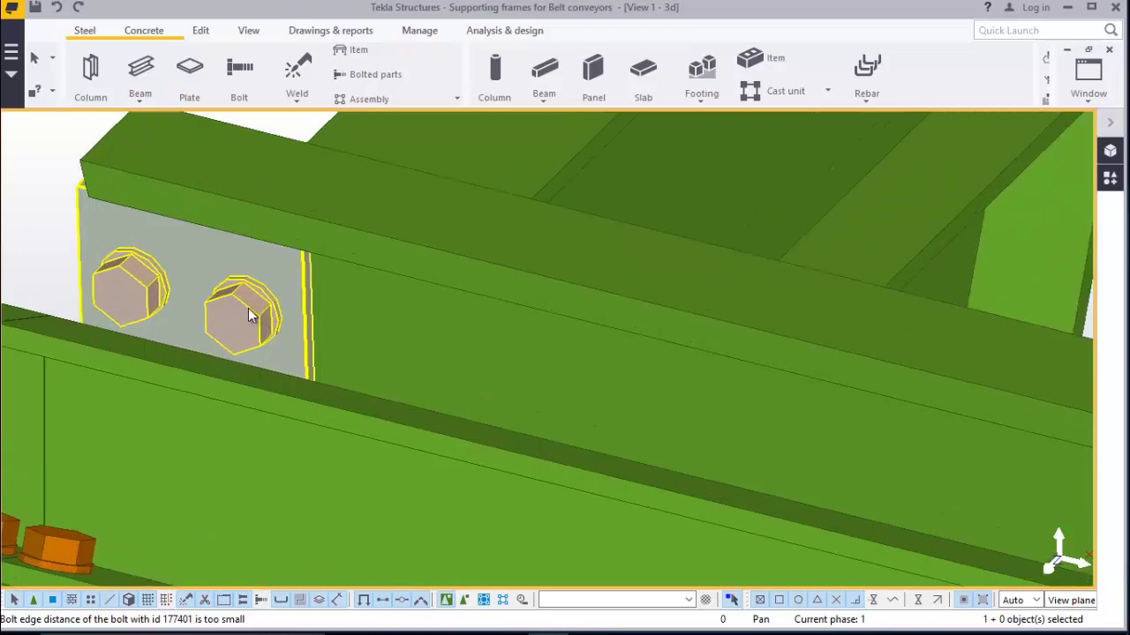
scroll(269, 309, "down", 3)
middle_click_drag(164, 255, 201, 222, "ctrl")
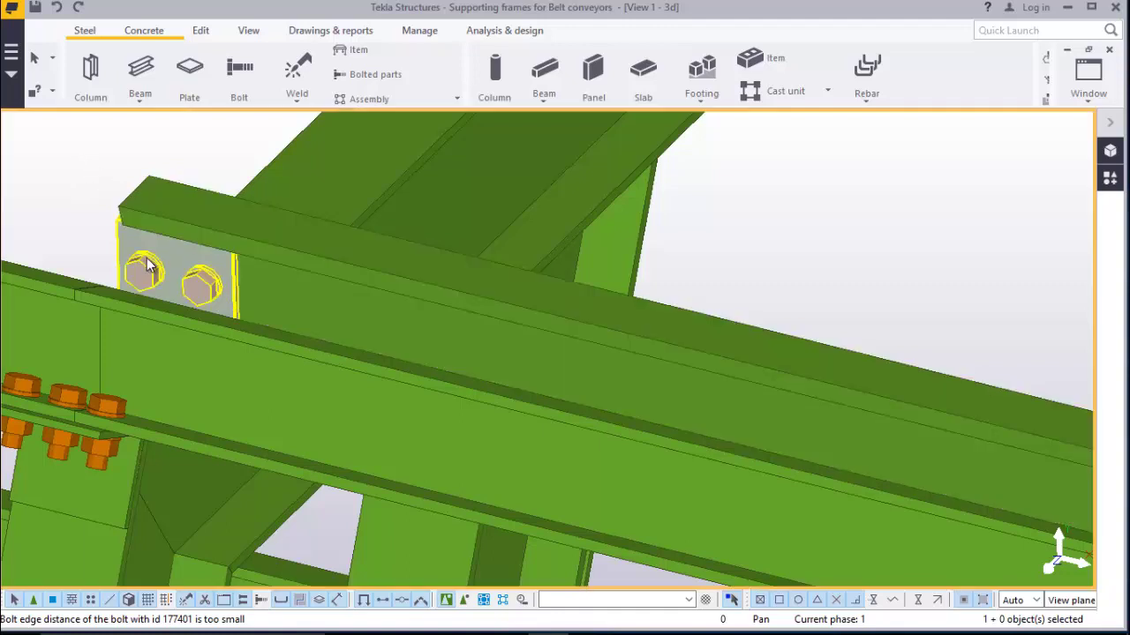
right_click(76, 173)
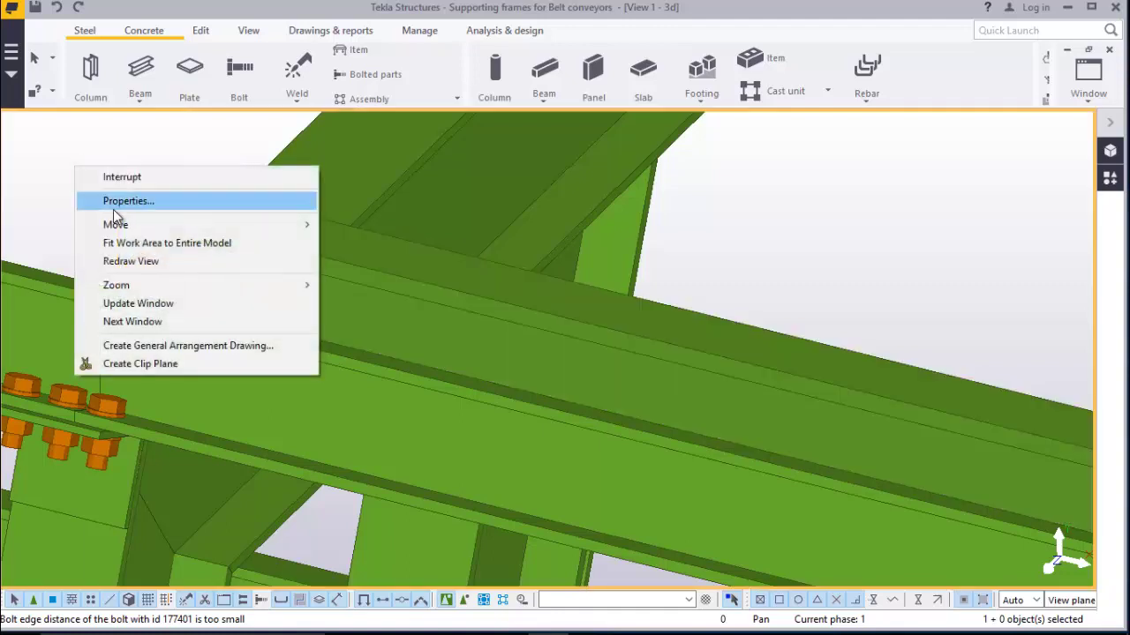
left_click(115, 259)
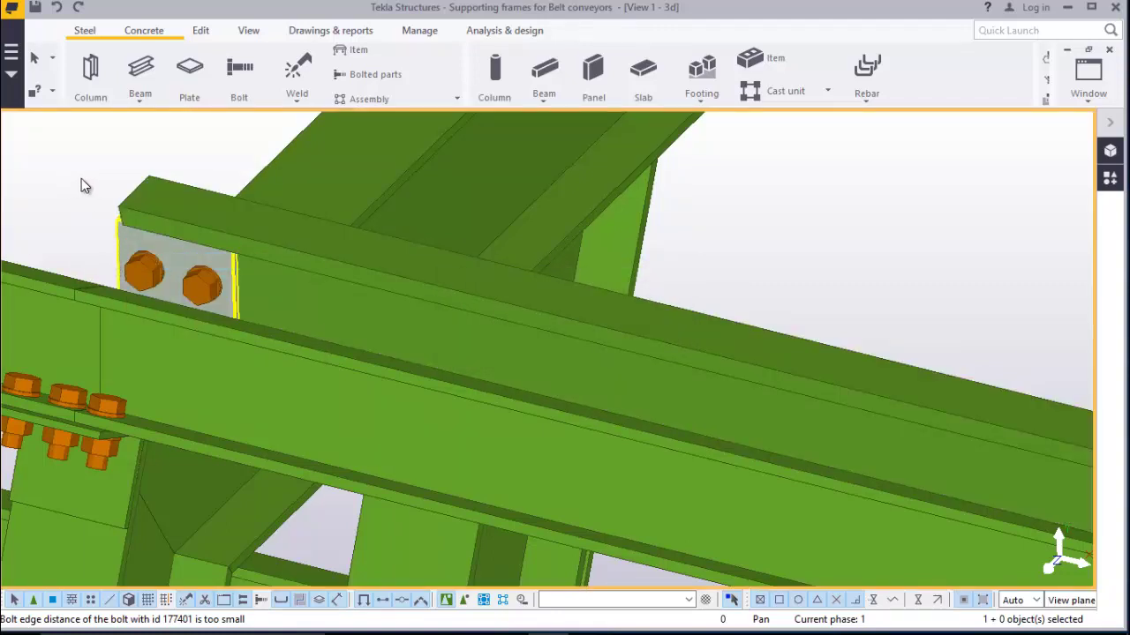
scroll(573, 261, "down", 3)
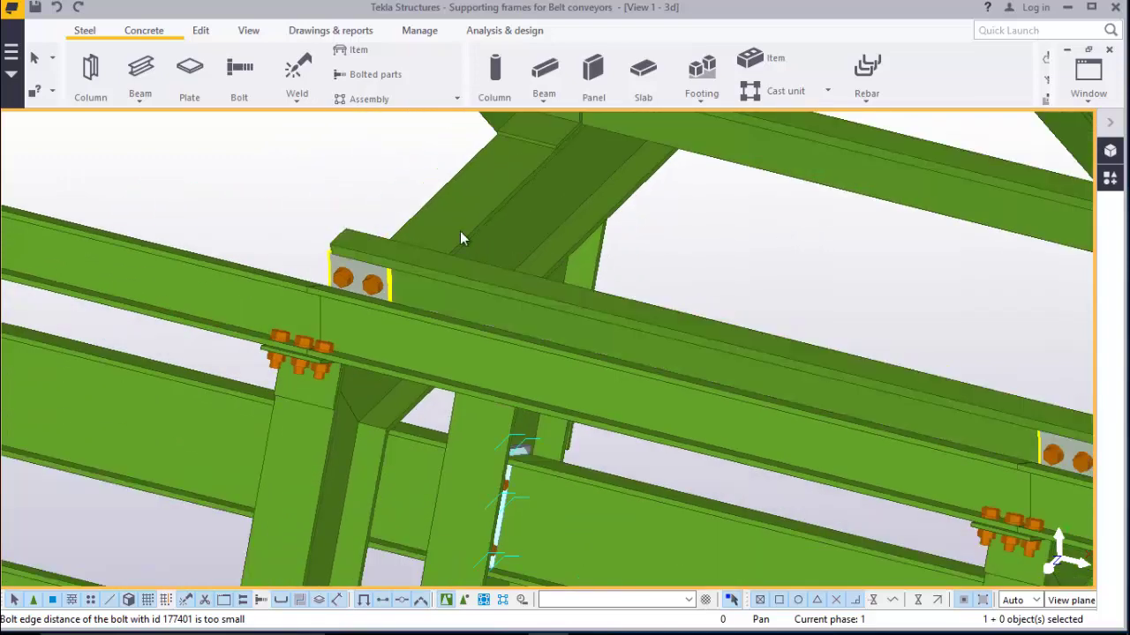
scroll(460, 239, "down", 2)
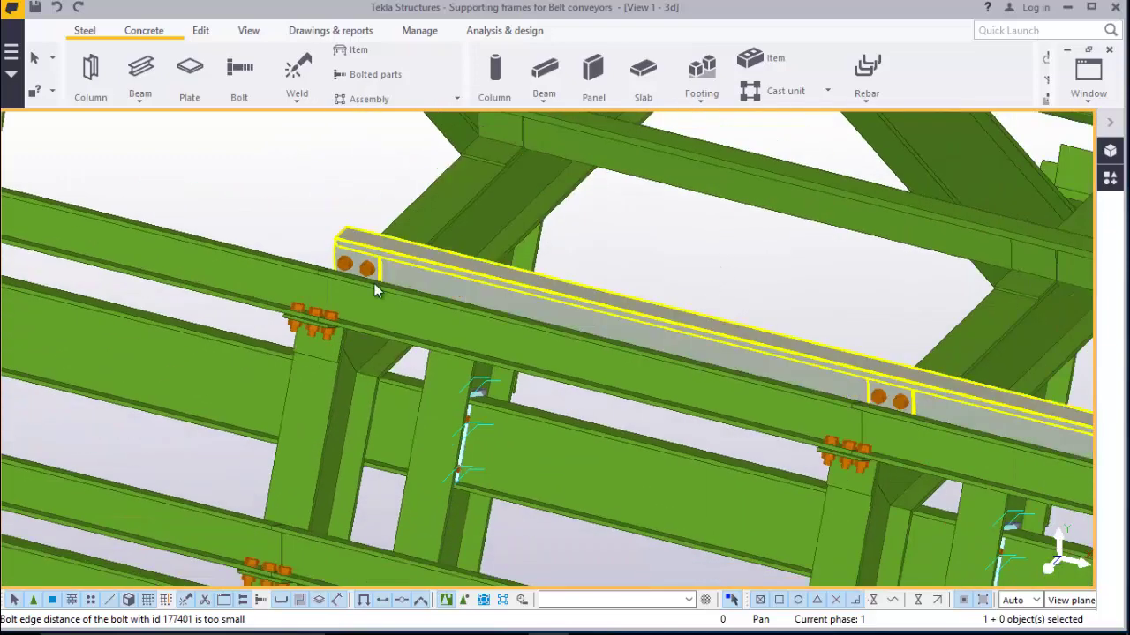
scroll(375, 291, "up", 4)
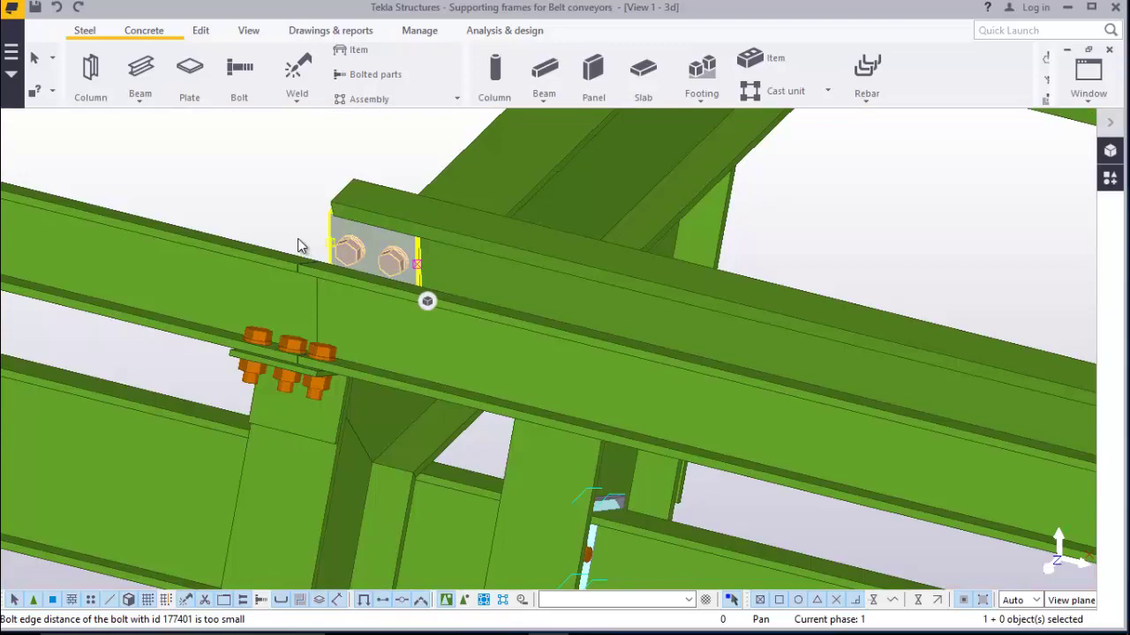
scroll(287, 249, "down", 4)
scroll(852, 385, "up", 5)
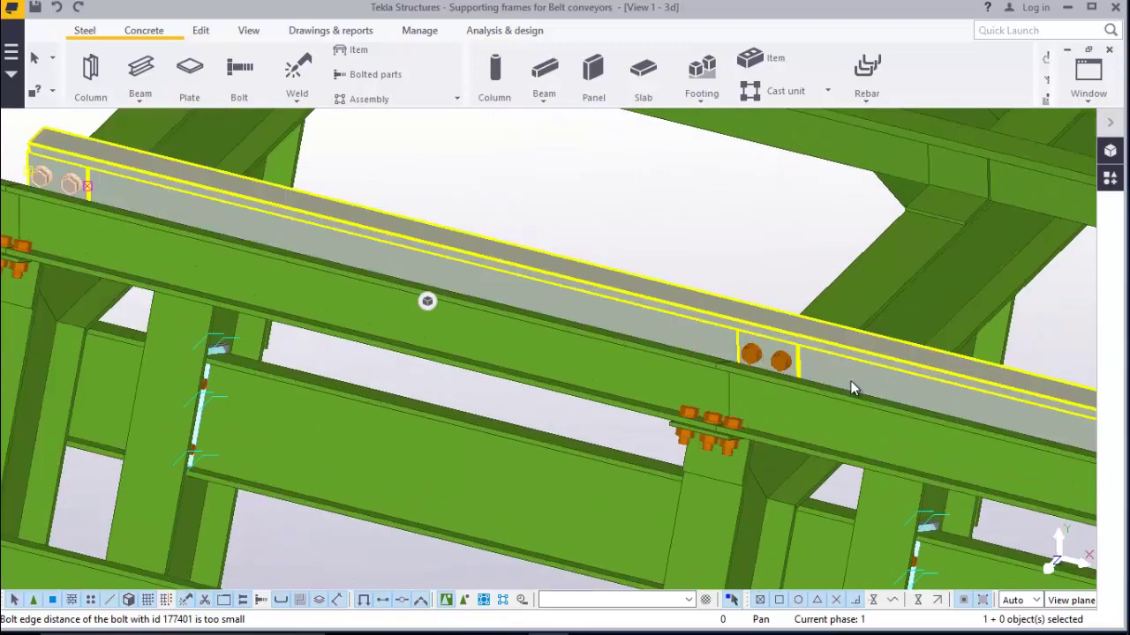
left_click(735, 344, "ctrl")
scroll(190, 282, "down", 5)
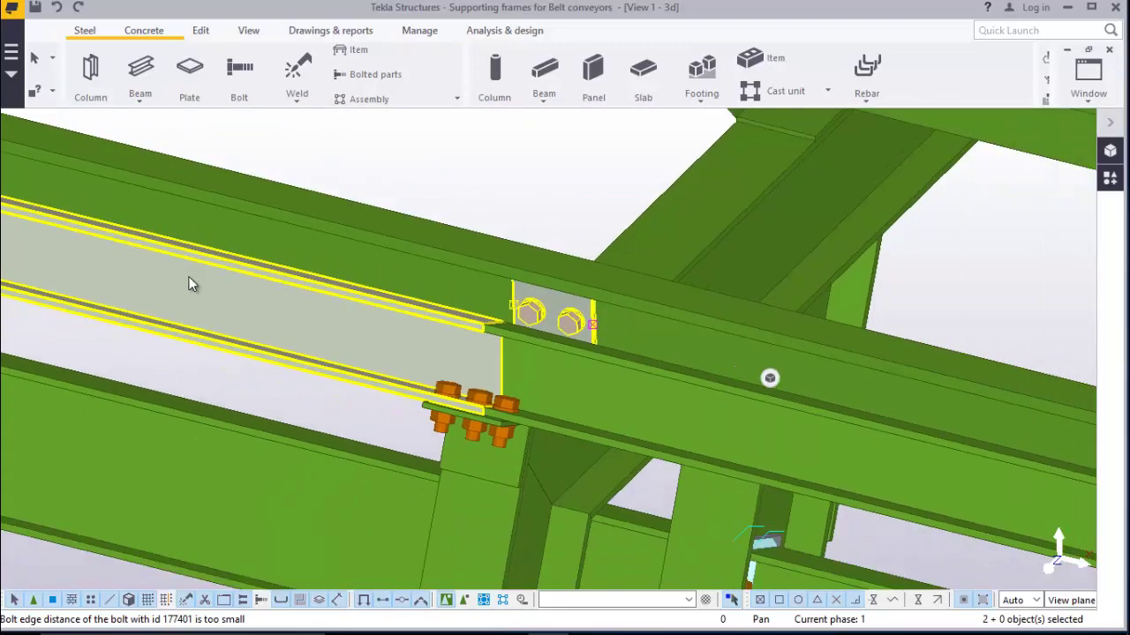
scroll(636, 351, "down", 2)
scroll(657, 357, "down", 2)
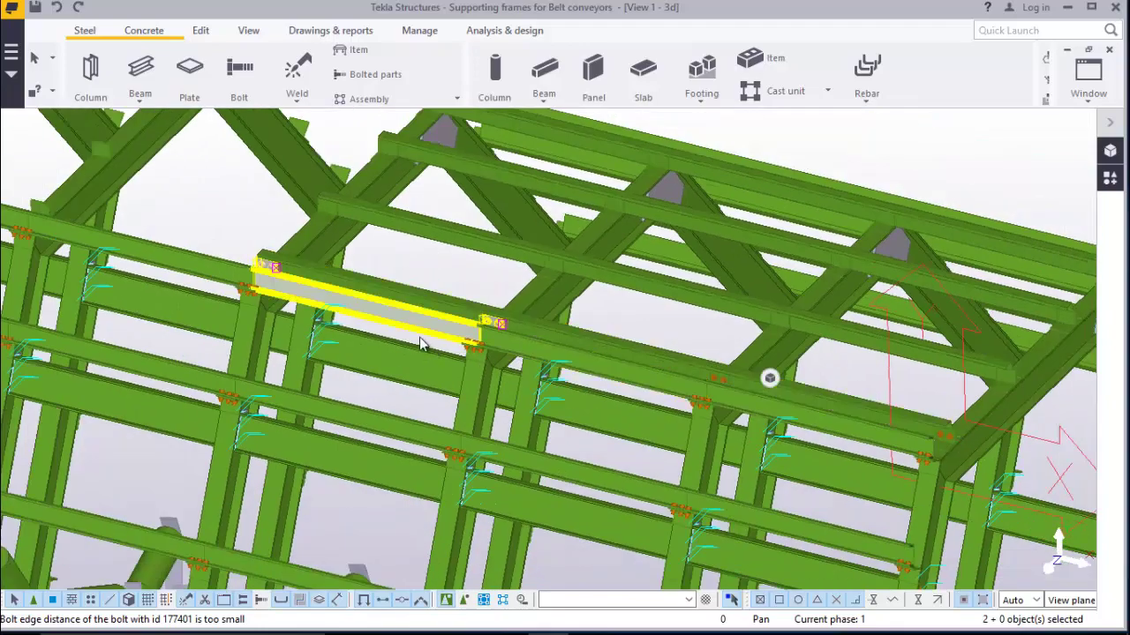
scroll(426, 342, "down", 2)
scroll(830, 411, "up", 4)
scroll(582, 357, "up", 2)
scroll(408, 358, "up", 3)
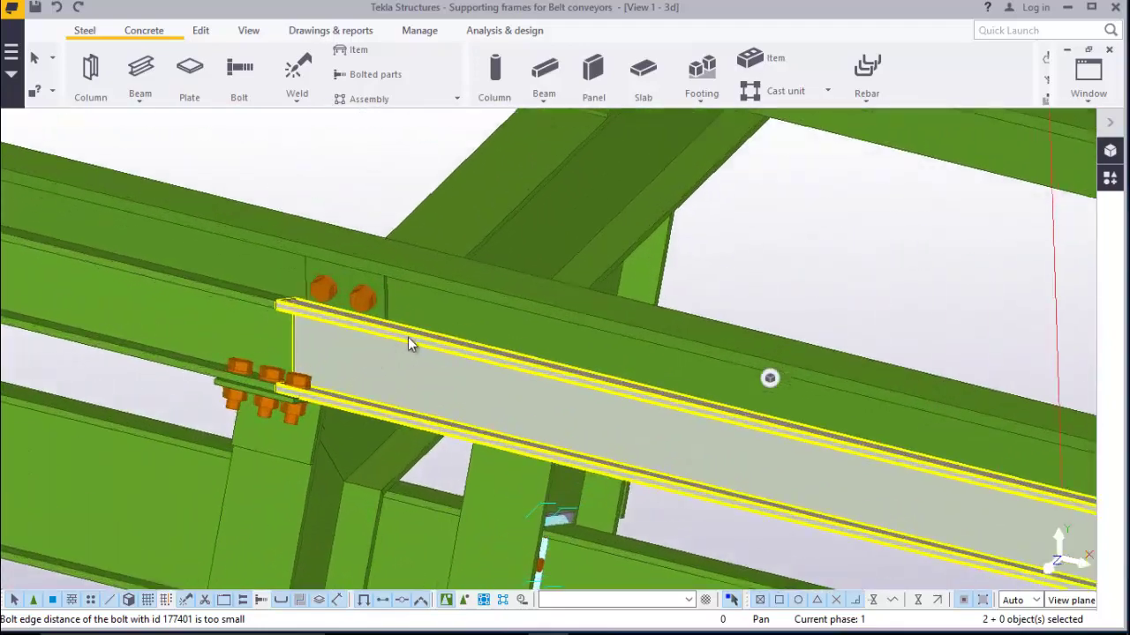
scroll(820, 361, "down", 2)
scroll(822, 449, "down", 4)
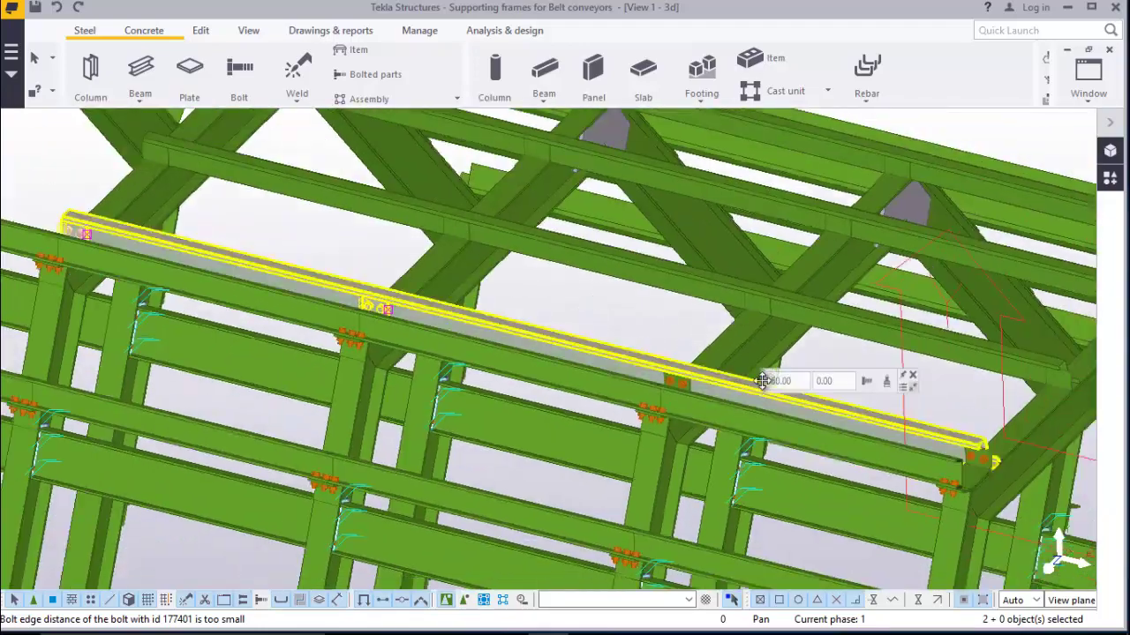
scroll(684, 384, "up", 3)
scroll(637, 386, "down", 2)
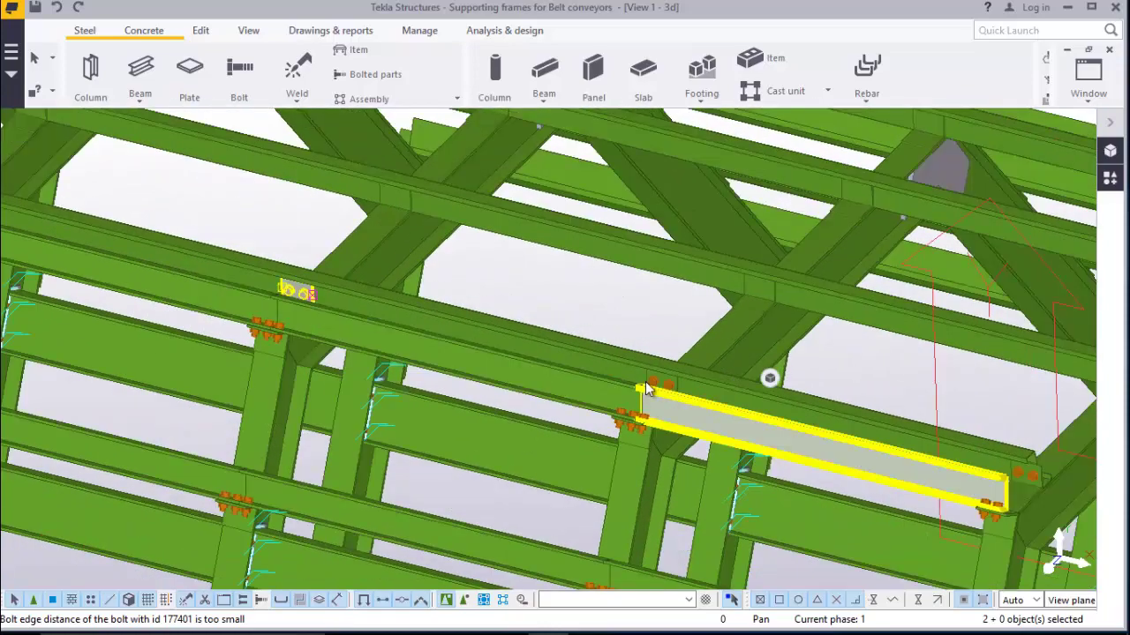
left_click(288, 233)
scroll(277, 323, "up", 8)
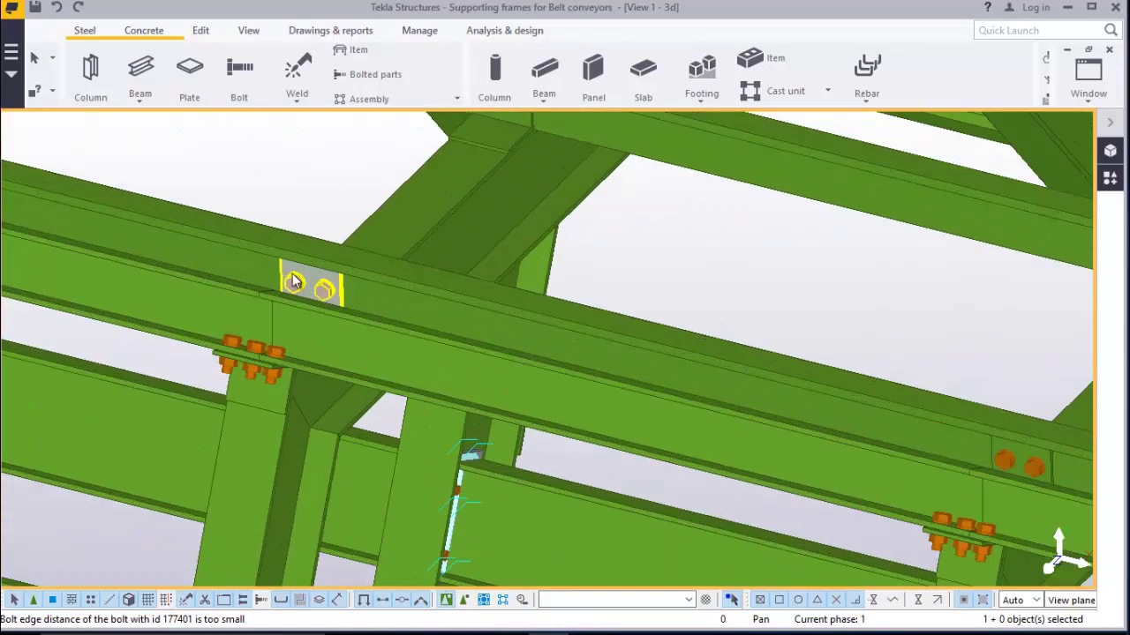
left_click(318, 275)
left_click(355, 173)
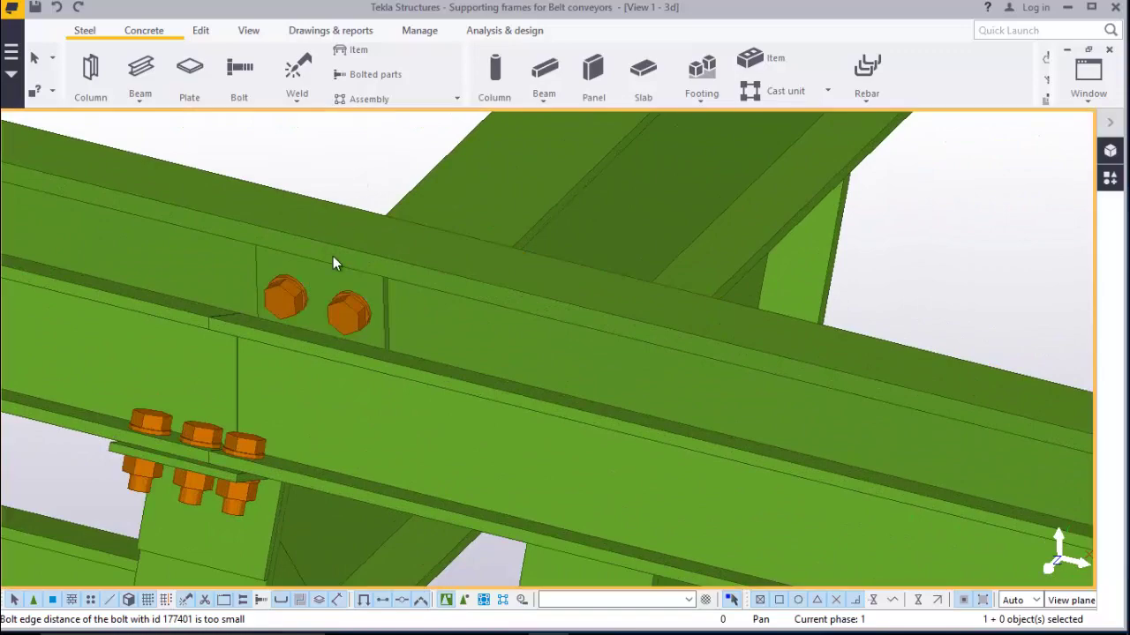
Select the two-bolt group joining the lowest purlin to the cleat at its first end
scroll(653, 349, "down", 5)
scroll(159, 221, "up", 2)
scroll(154, 231, "up", 3)
left_click(135, 237)
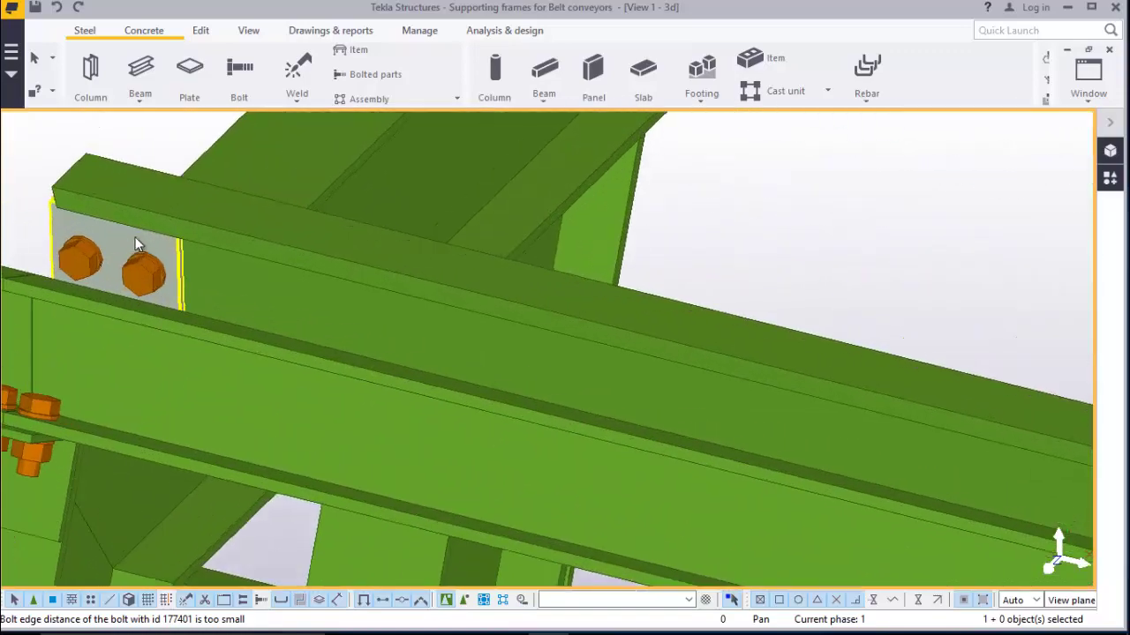
scroll(870, 240, "down", 3)
scroll(449, 281, "up", 8)
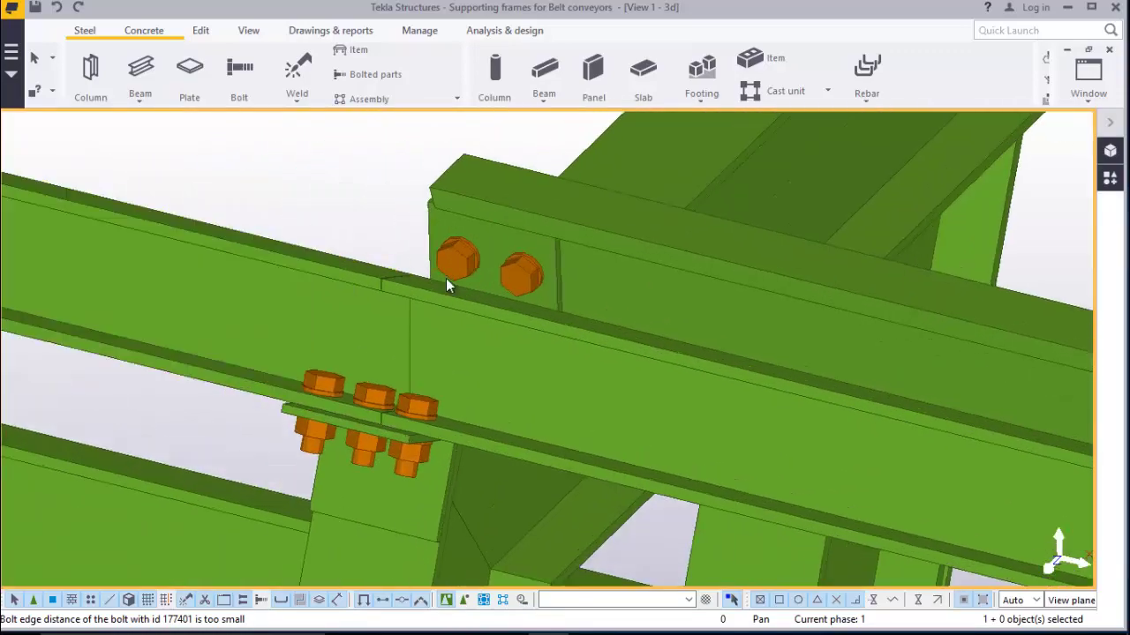
left_click(420, 259)
scroll(419, 251, "down", 2)
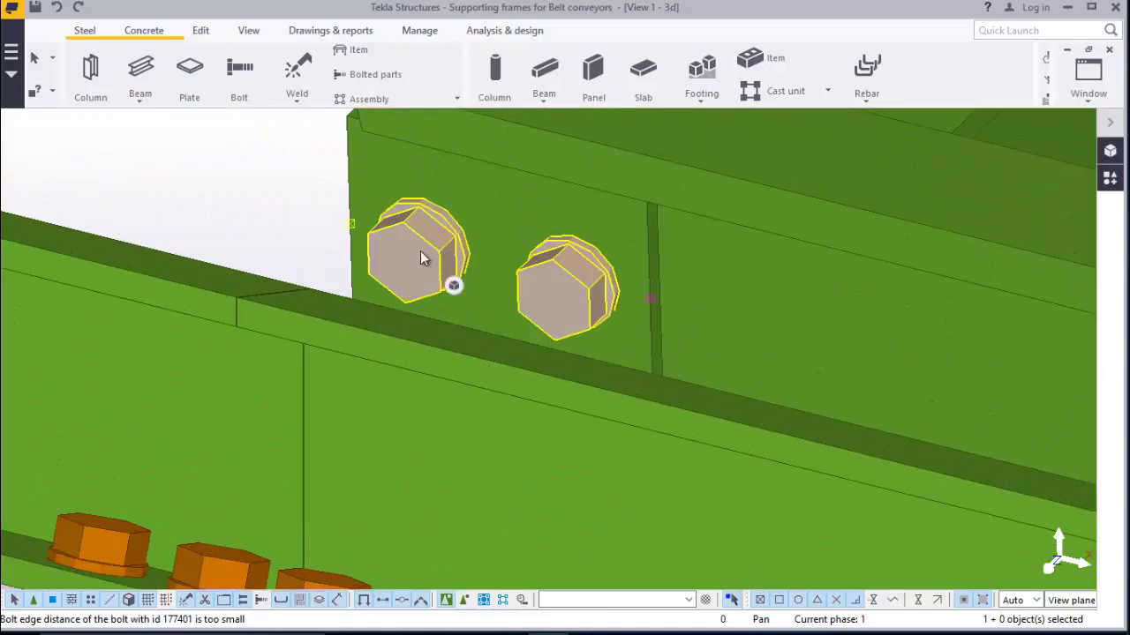
Add the lowest purlin's other three bolt groups to the selection, ending with the one at the far end cleat
scroll(420, 250, "down", 4)
scroll(173, 272, "down", 2)
scroll(739, 421, "up", 5)
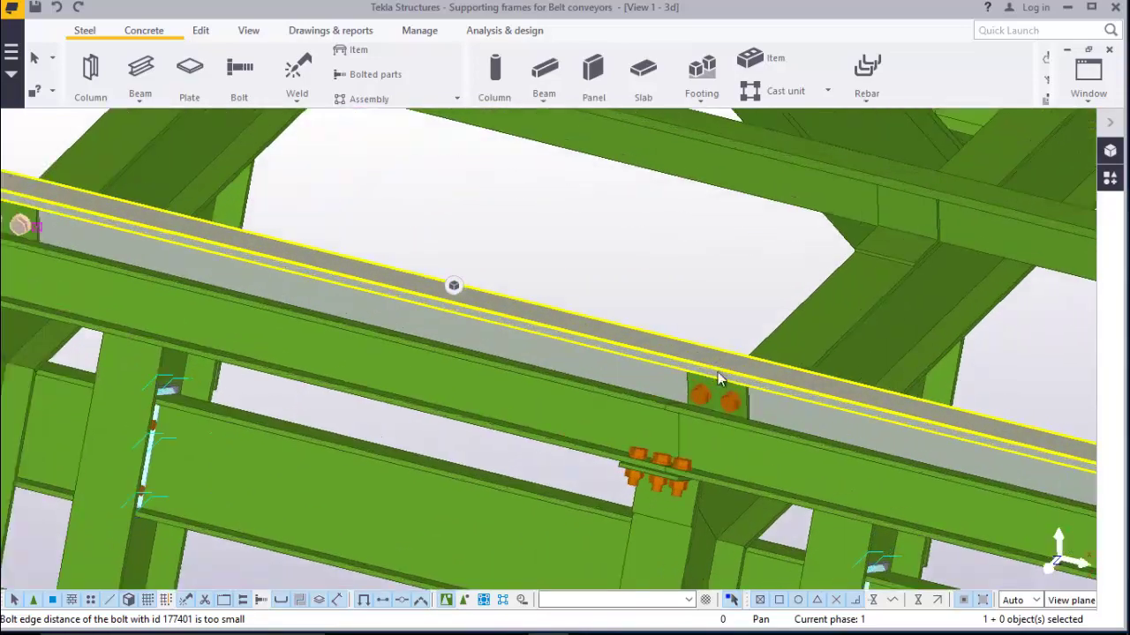
left_click(740, 421)
scroll(282, 267, "down", 7)
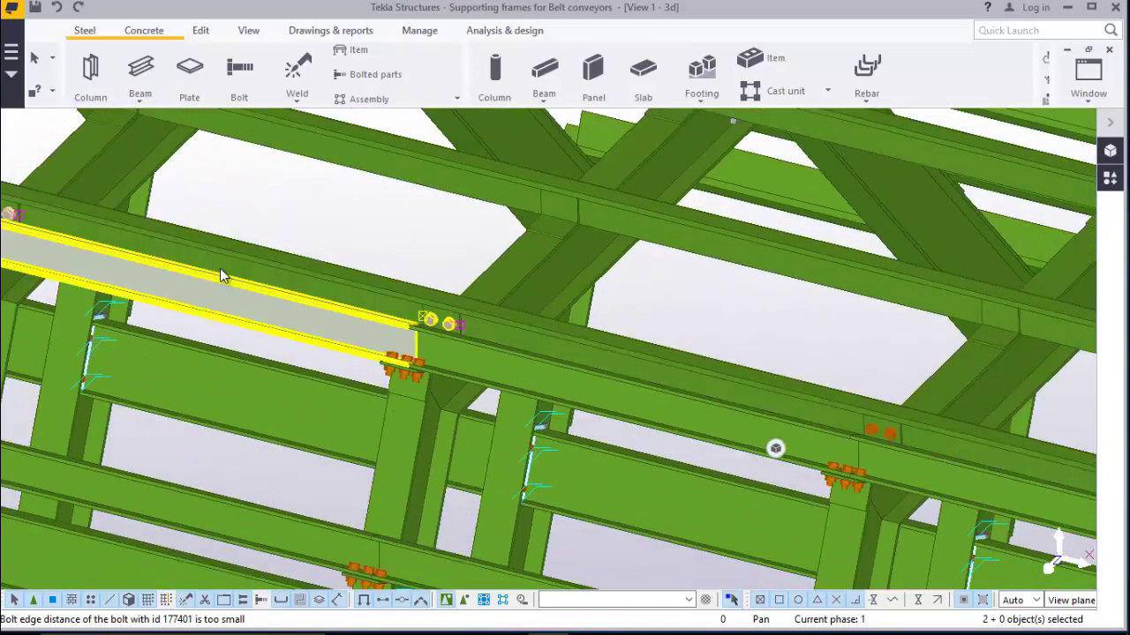
scroll(527, 348, "up", 4)
scroll(647, 375, "up", 3)
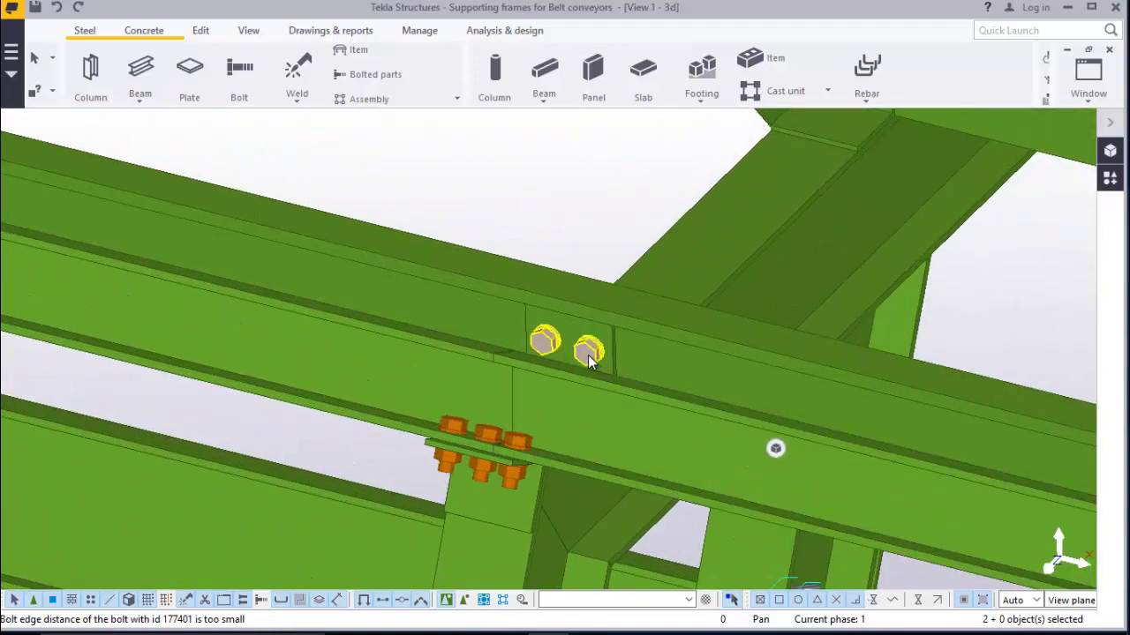
left_click(587, 353)
scroll(246, 299, "down", 5)
scroll(623, 389, "up", 5)
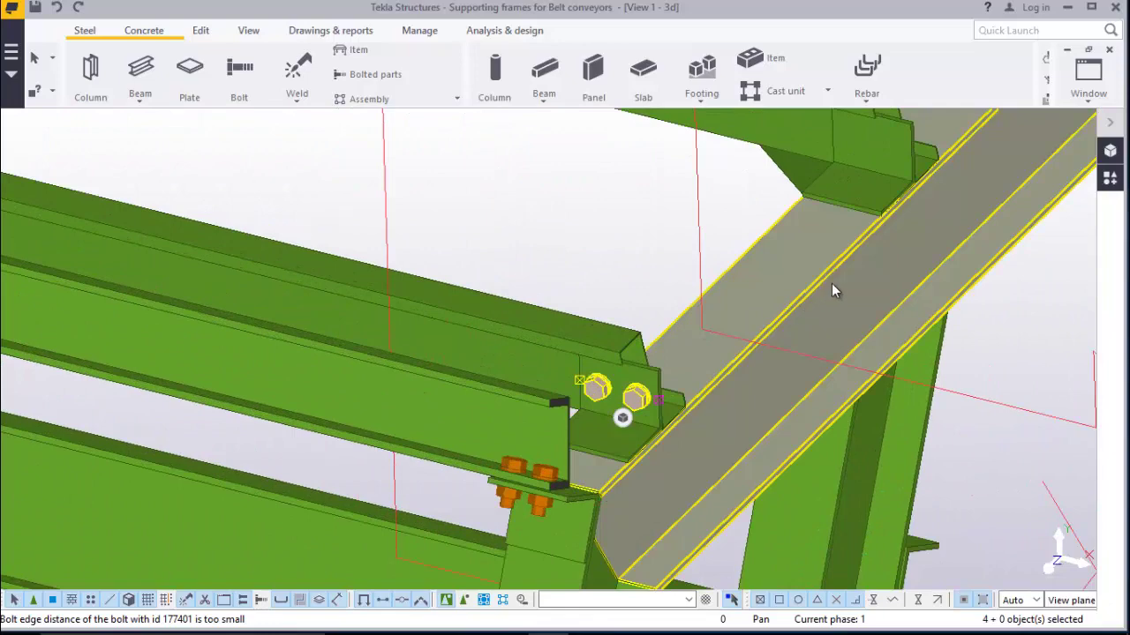
Copy the selected bolt groups from the upper outer corner of the far end cleat to the matching corner on the next purlin up
right_click(451, 185)
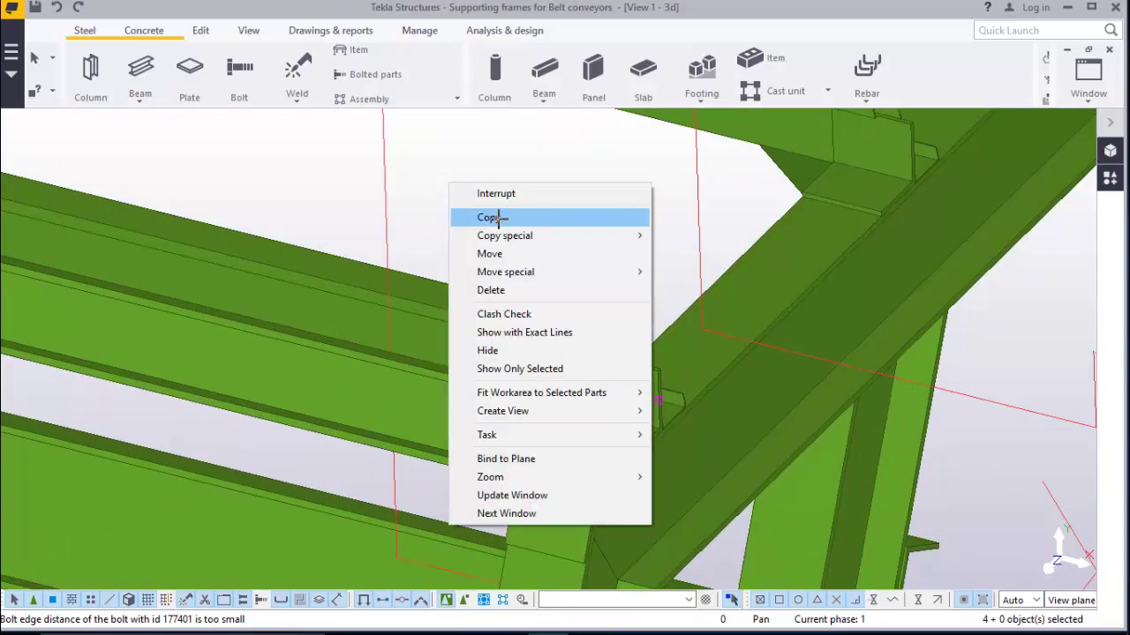
left_click(491, 217)
scroll(653, 363, "up", 5)
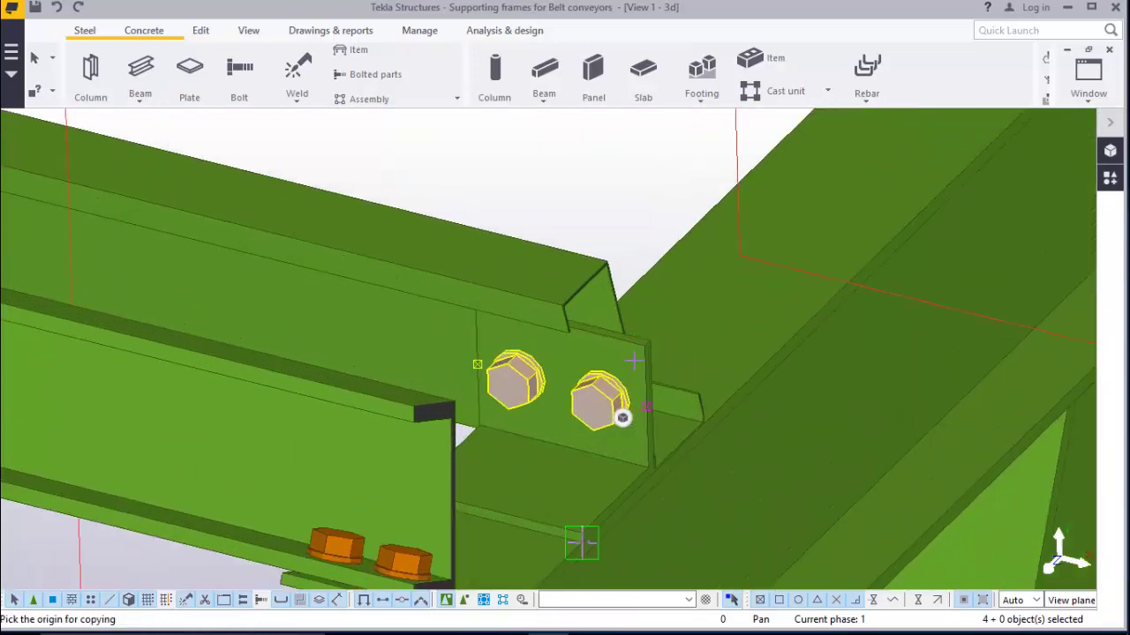
scroll(653, 363, "up", 2)
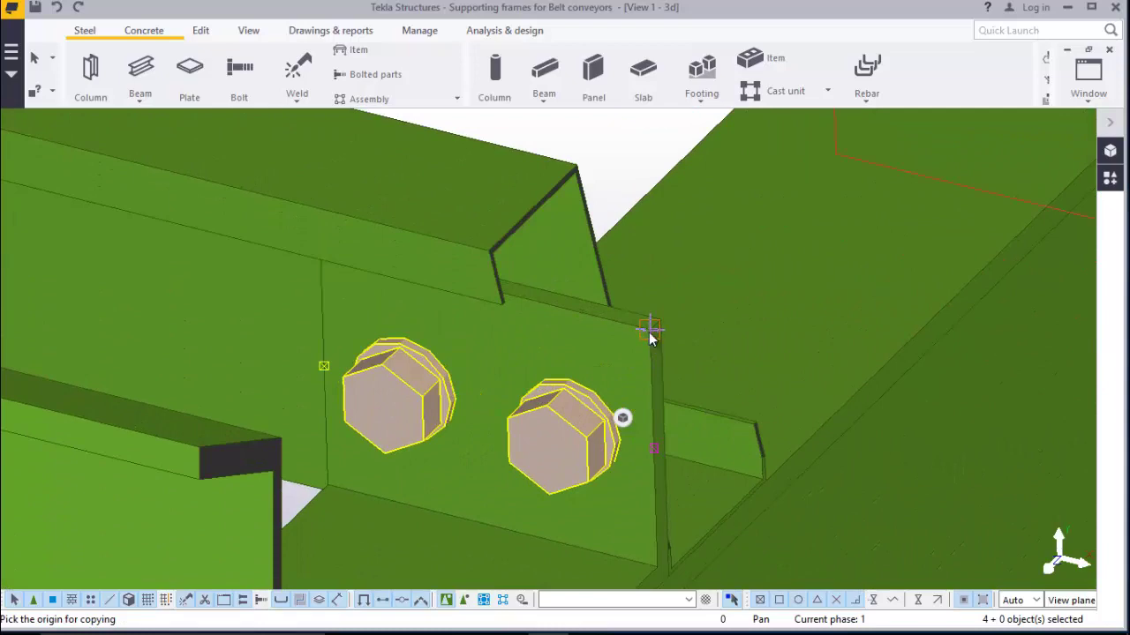
scroll(622, 417, "down", 6)
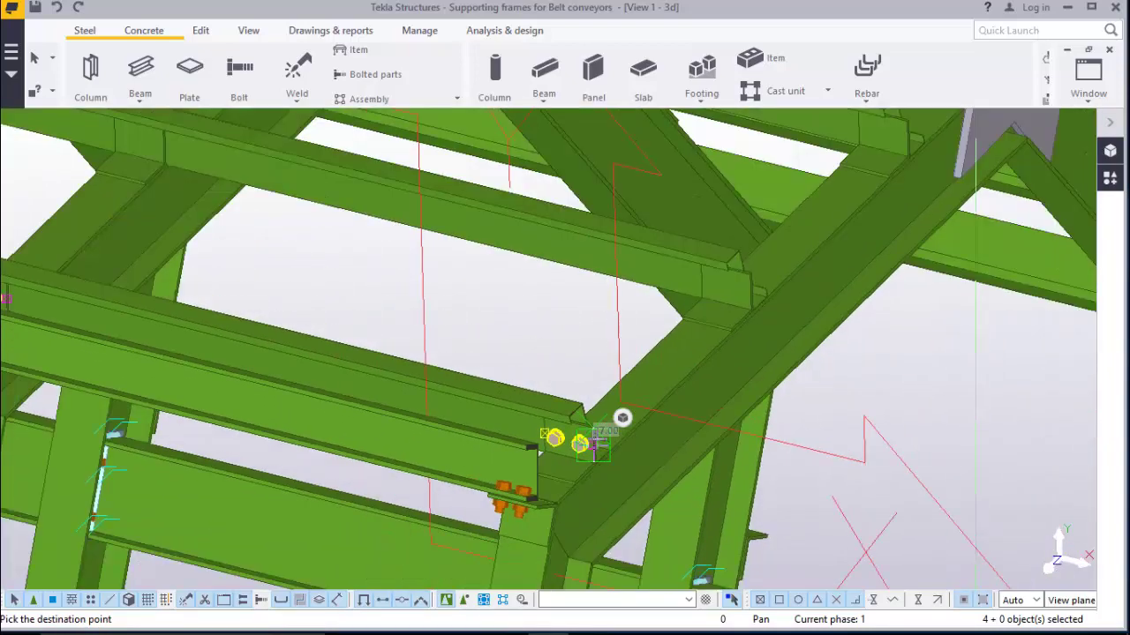
scroll(622, 417, "up", 8)
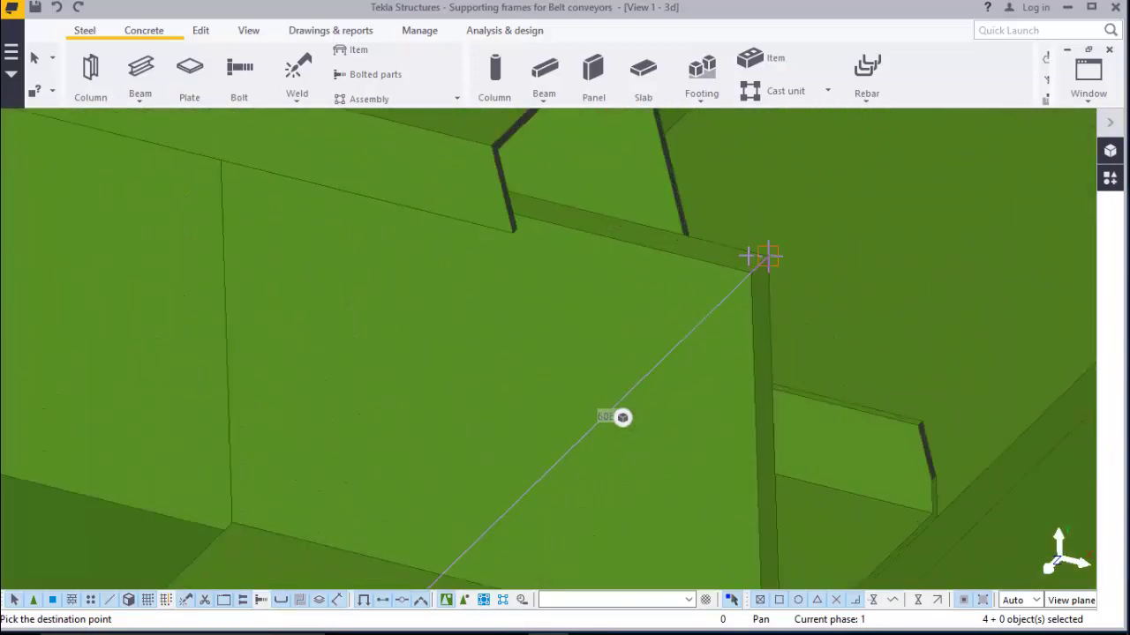
Copy the same bolt groups to the third purlin, using the upper outer corner of its end cleat as the destination
scroll(622, 417, "down", 5)
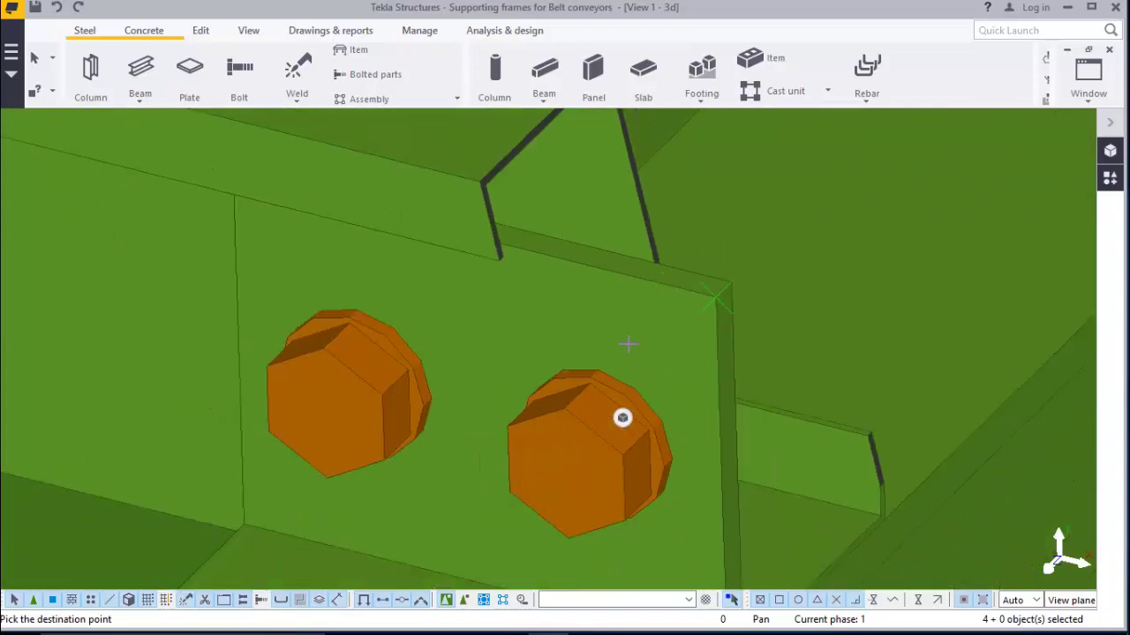
scroll(622, 417, "down", 5)
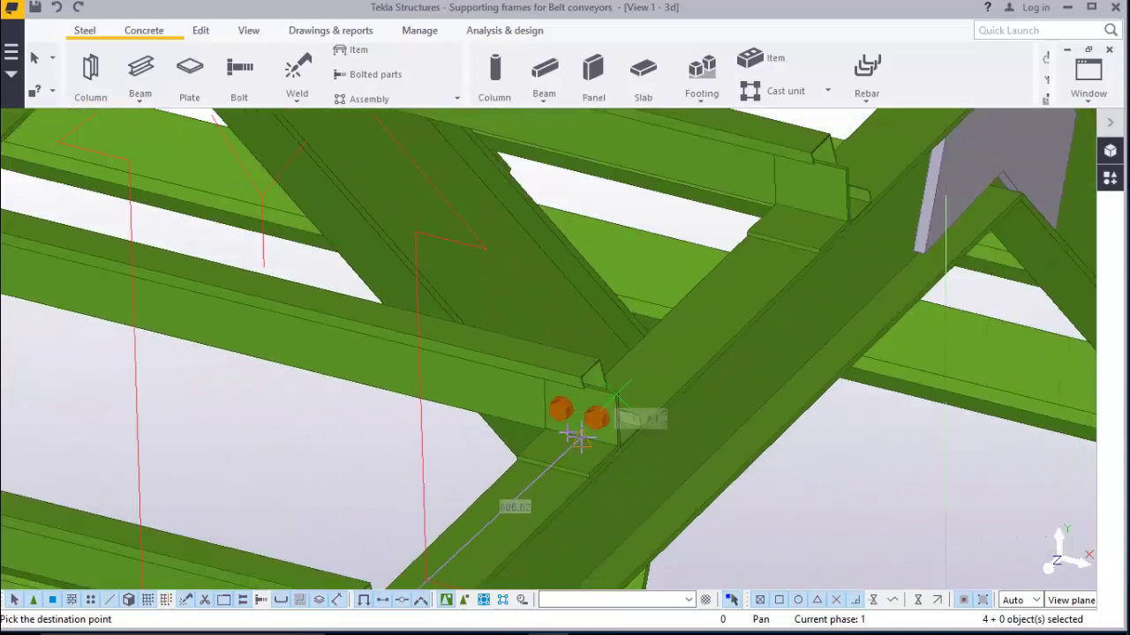
scroll(622, 418, "up", 8)
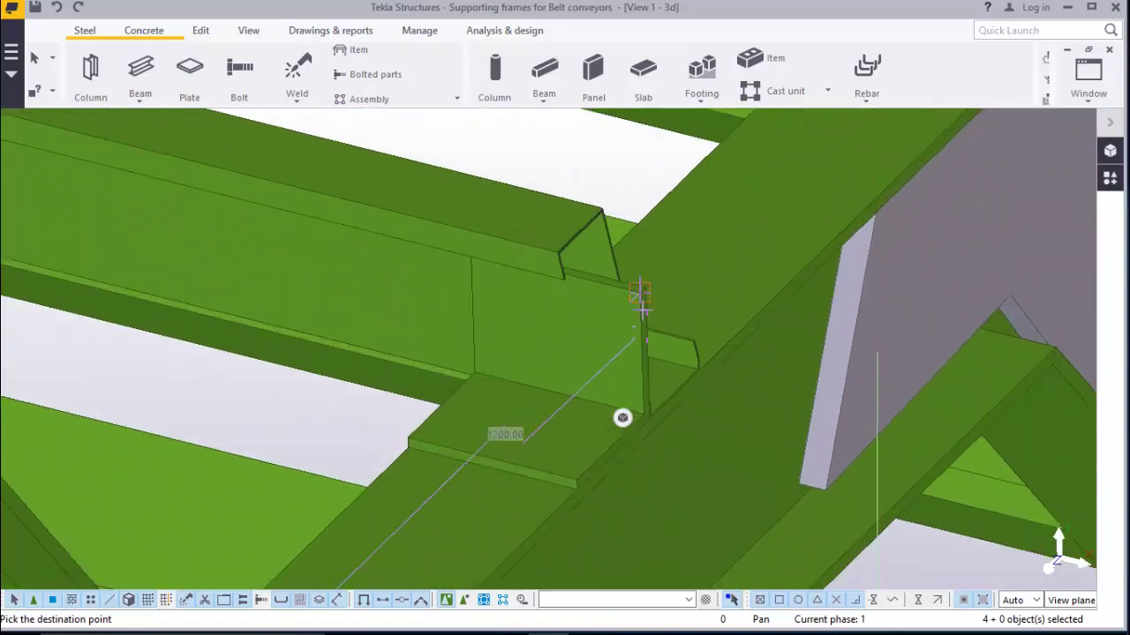
Copy the bolt groups to the purlin nearest the ridge at its end cleat's upper outer corner, and end the Copy command
scroll(637, 277, "down", 6)
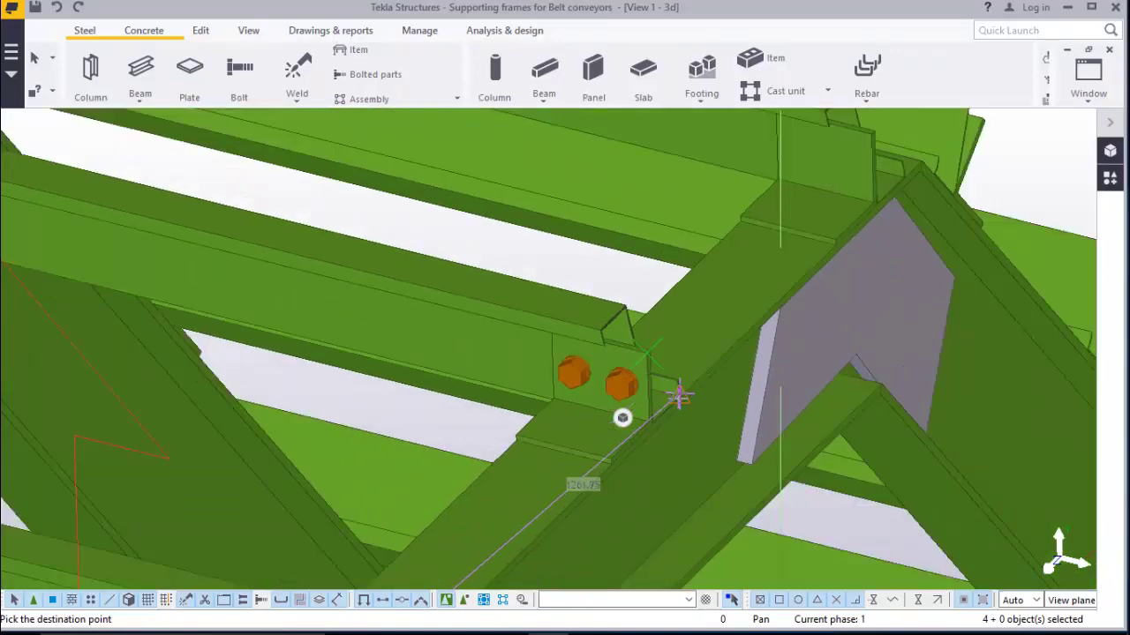
scroll(622, 418, "down", 5)
scroll(623, 418, "up", 8)
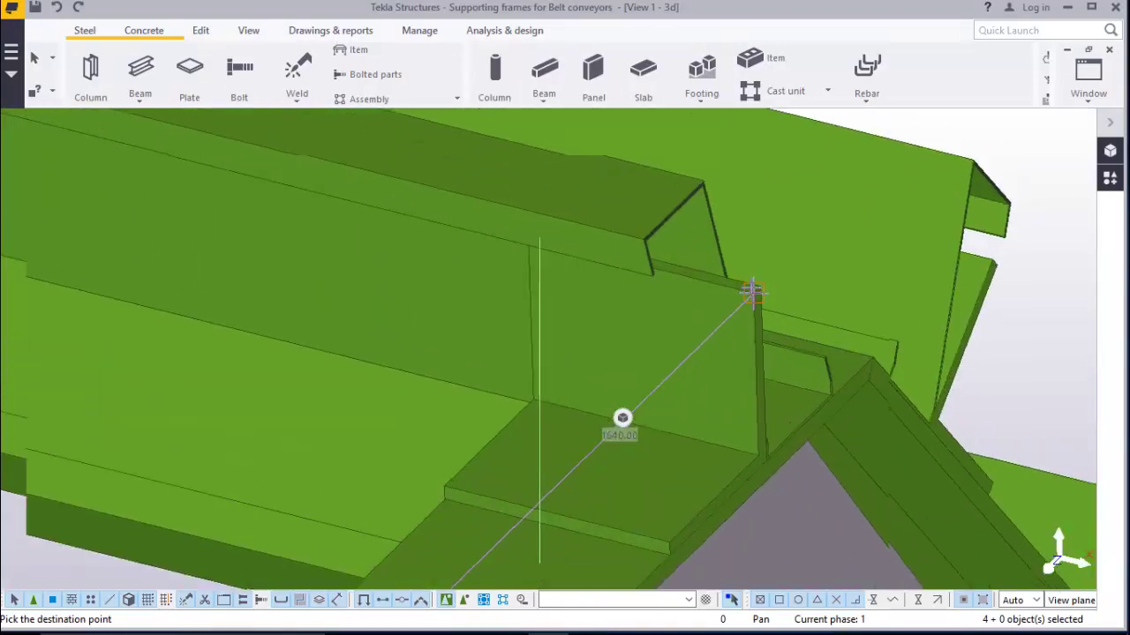
scroll(623, 417, "up", 2)
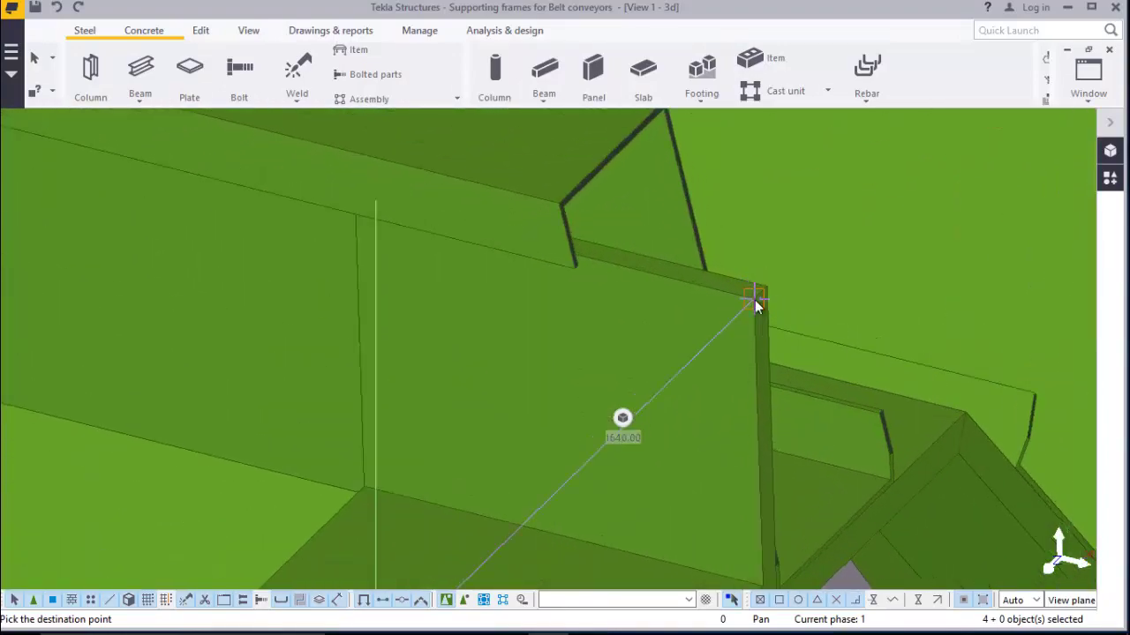
scroll(756, 305, "down", 8)
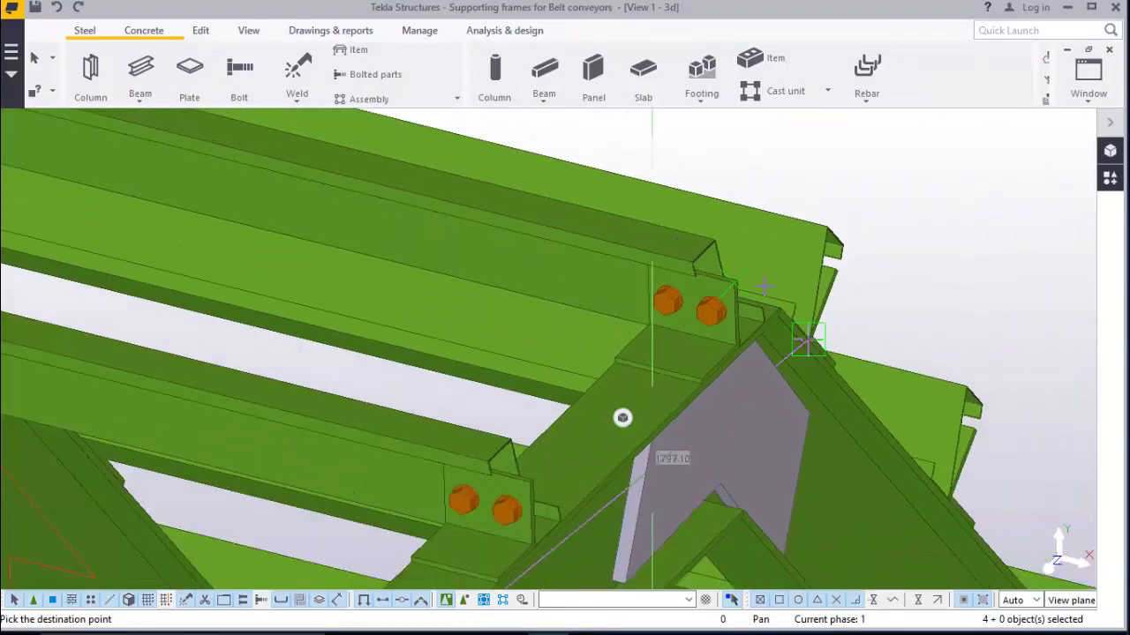
scroll(622, 417, "down", 10)
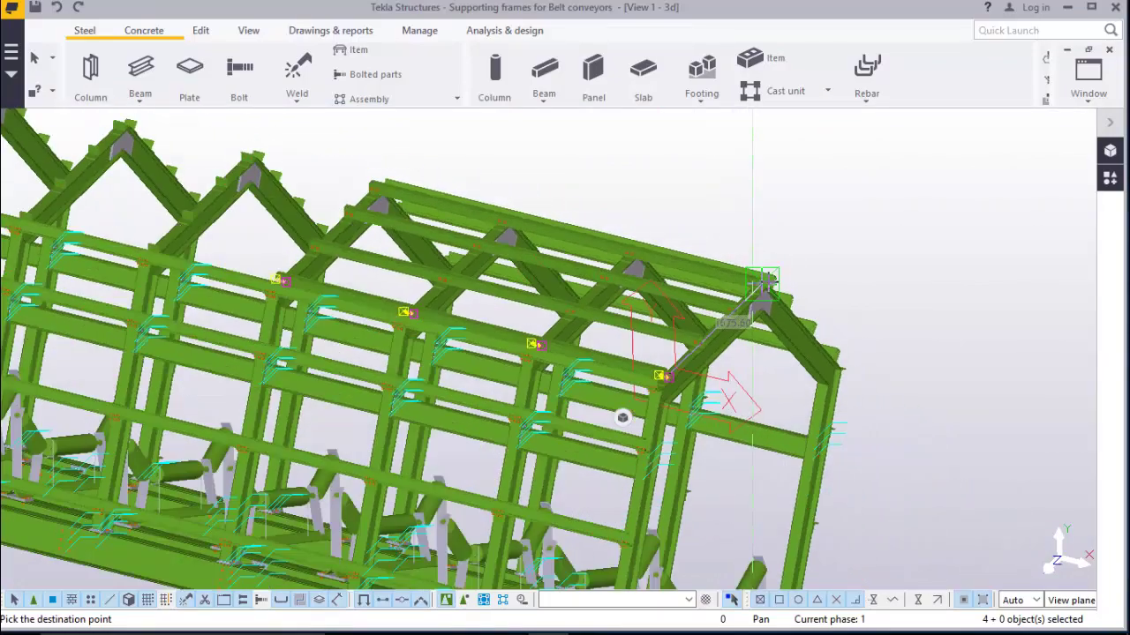
scroll(622, 418, "down", 3)
right_click(900, 180)
left_click(923, 186)
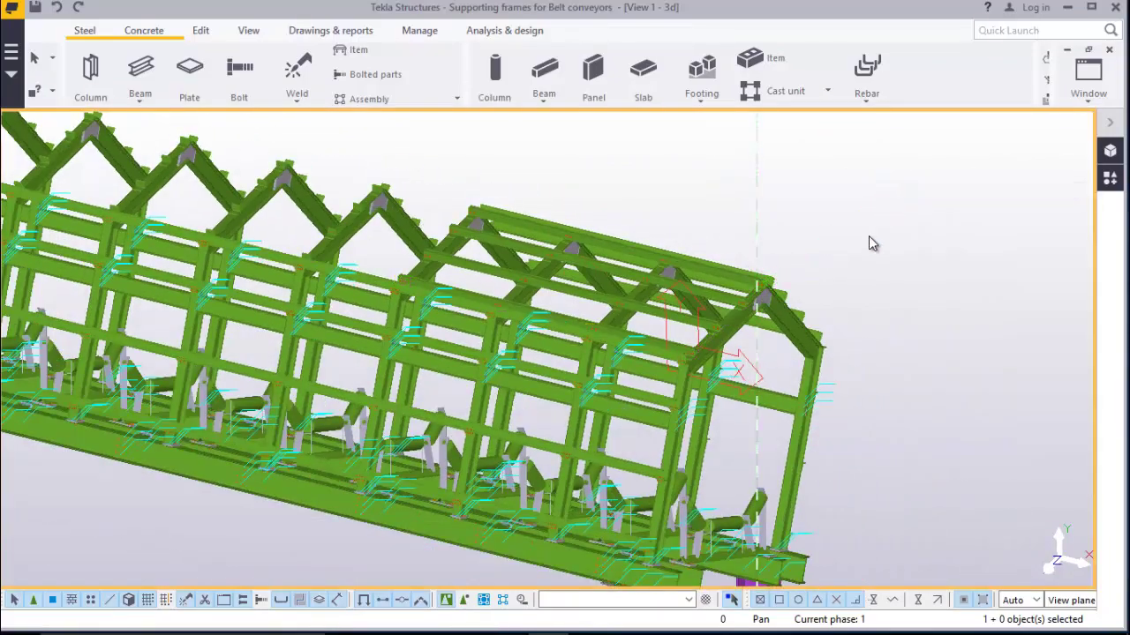
Examine the copied bolt groups along the slope and orbit around the ridge to the top purlin's end cleat on the opposite slope
scroll(801, 362, "up", 6)
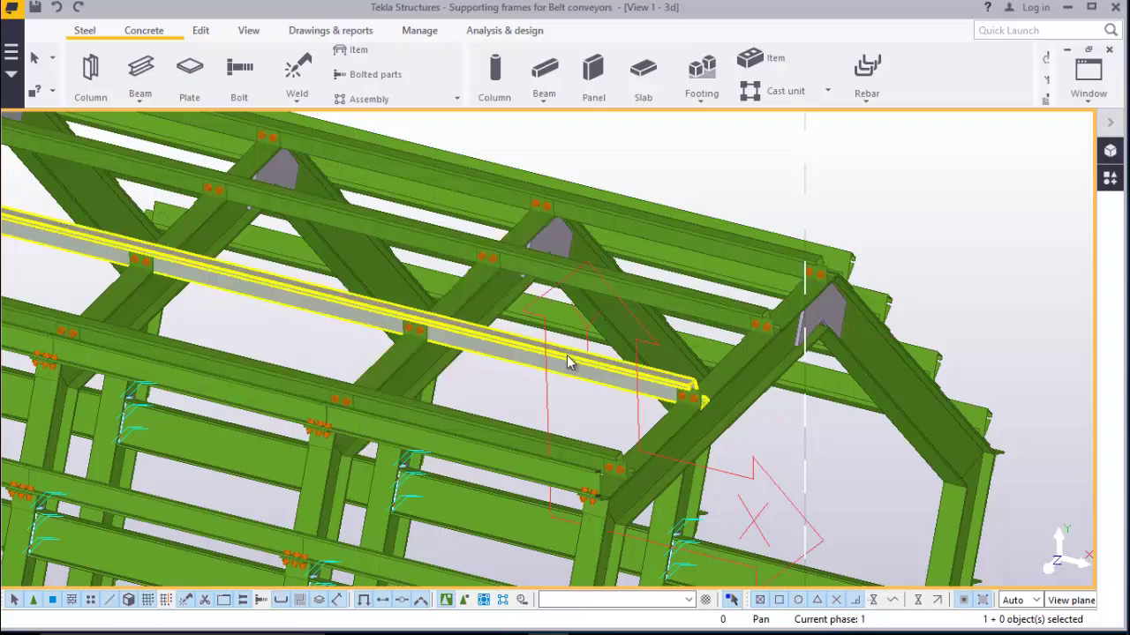
scroll(703, 328, "down", 3)
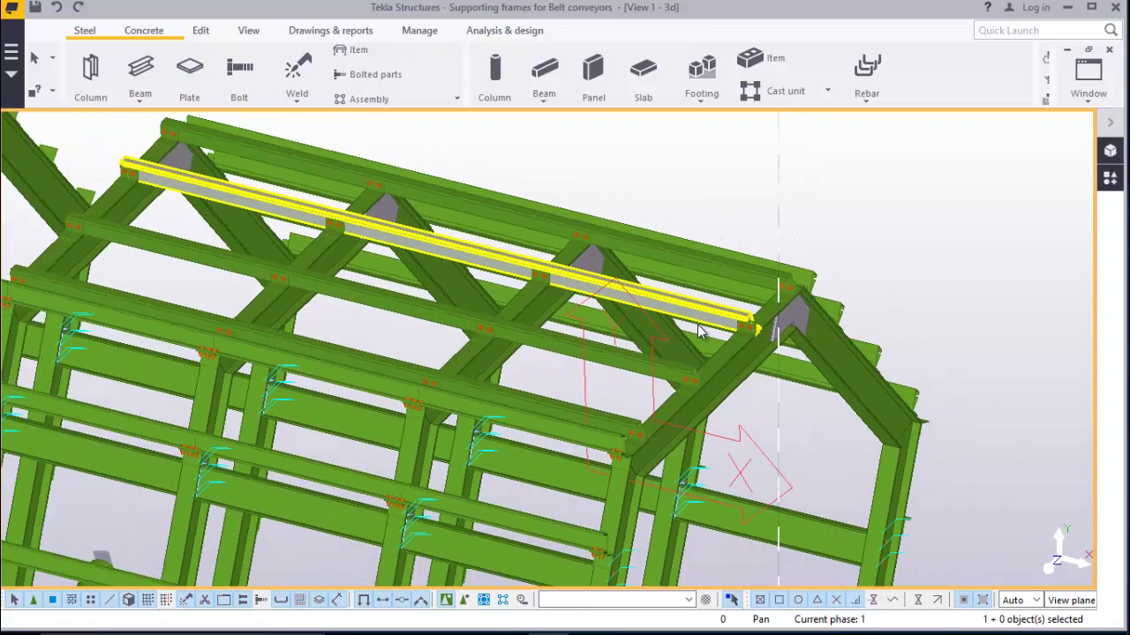
scroll(770, 291, "up", 3)
scroll(770, 296, "up", 2)
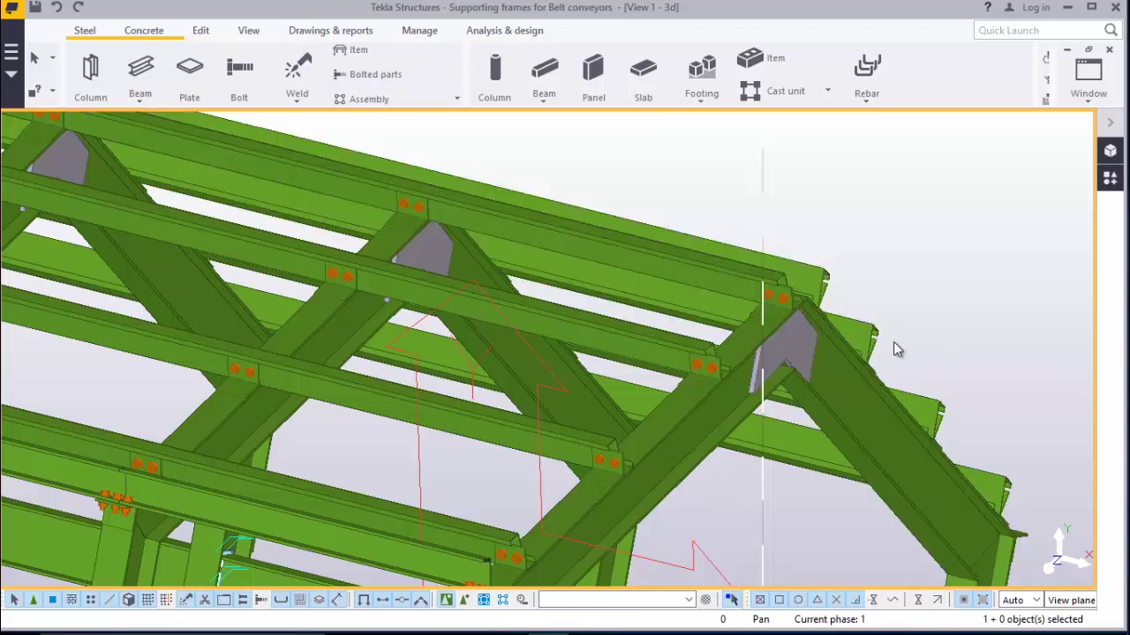
left_click(250, 32)
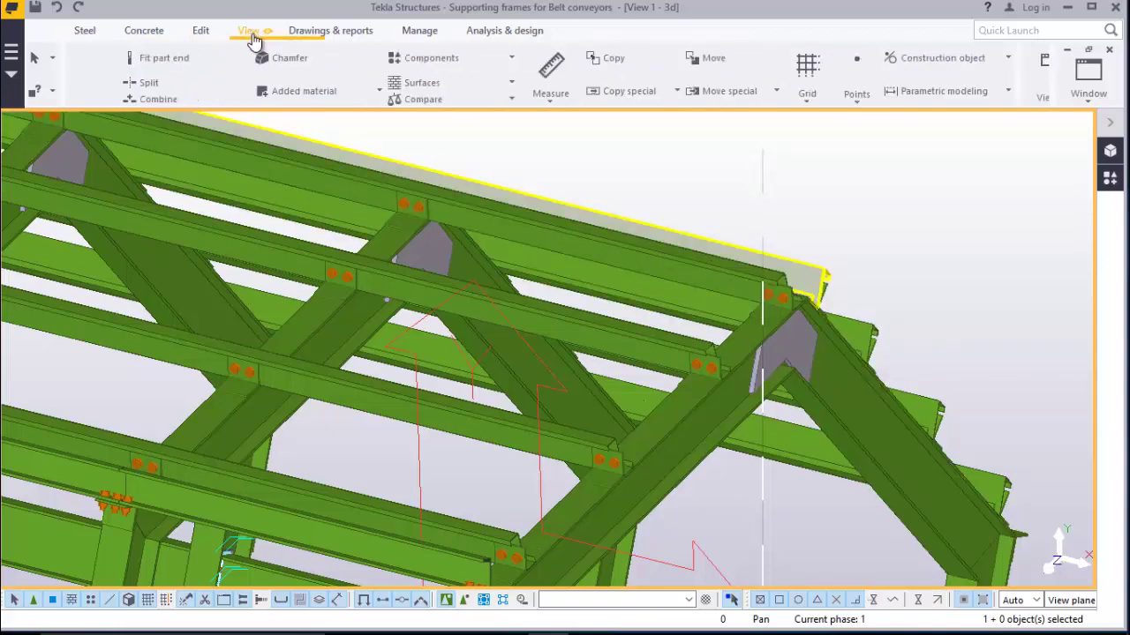
left_click(605, 82)
left_click(632, 108)
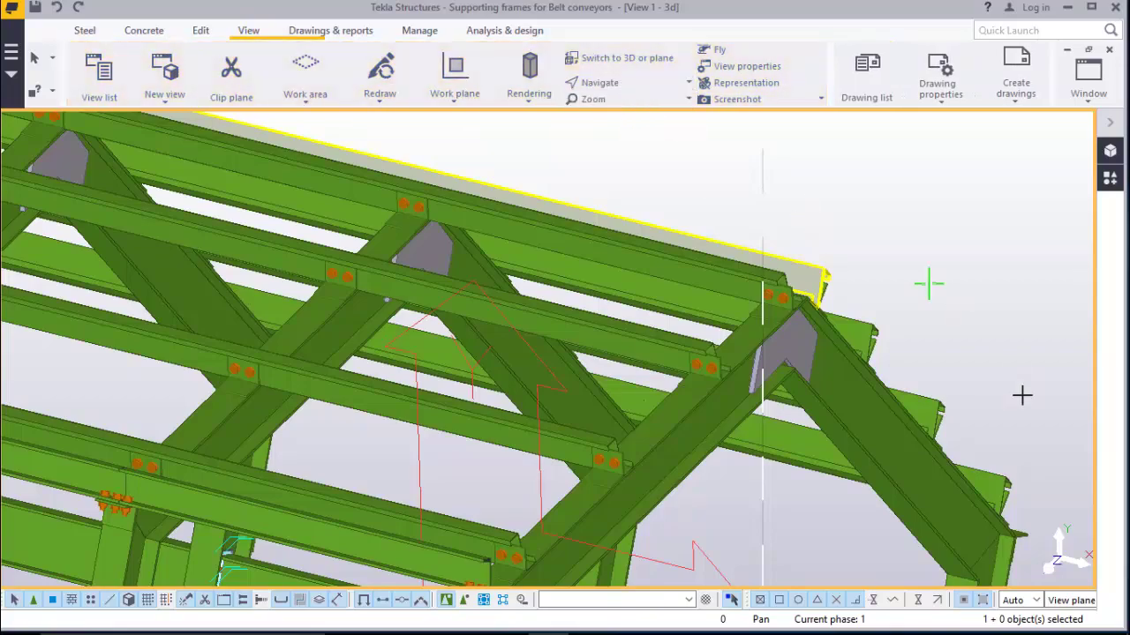
left_click_drag(830, 336, 700, 384)
scroll(720, 358, "up", 3)
left_click_drag(850, 260, 923, 221)
scroll(423, 191, "up", 2)
right_click(362, 173)
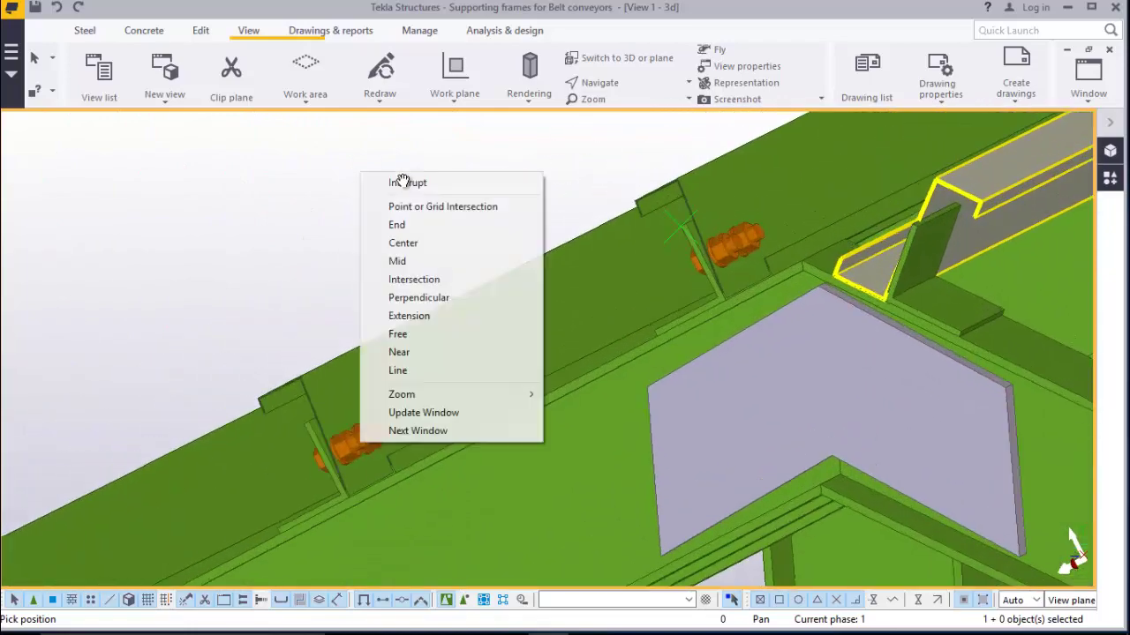
left_click(403, 182)
left_click(791, 188)
scroll(1006, 256, "up", 3)
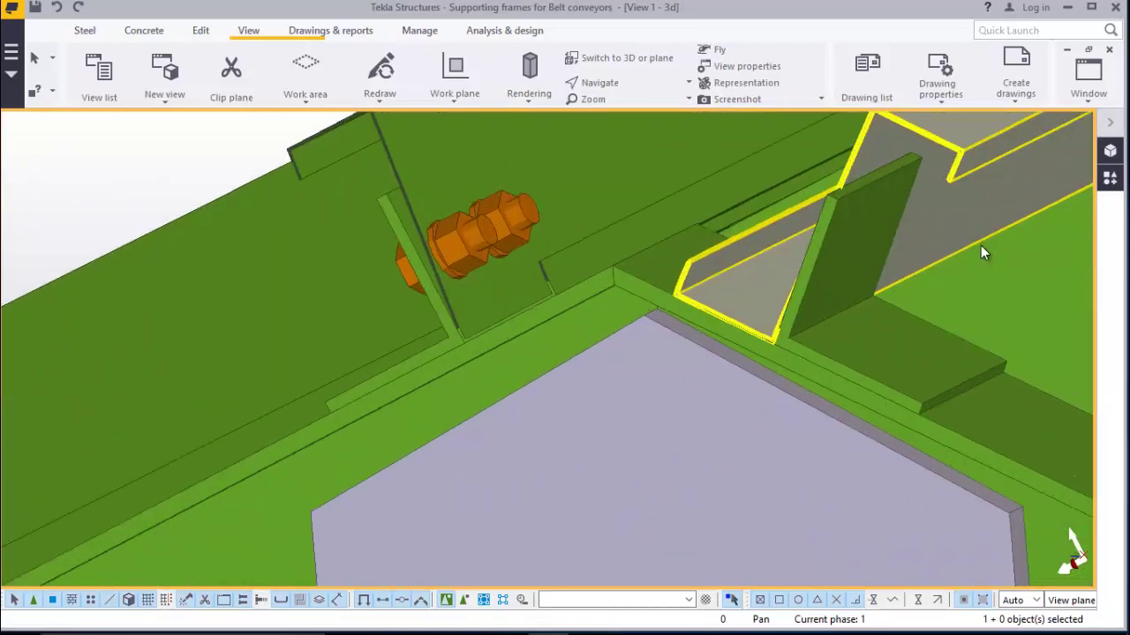
Try to bolt the opposite slope's top purlin to its end cleat, and undo the bolt group
left_click(91, 33)
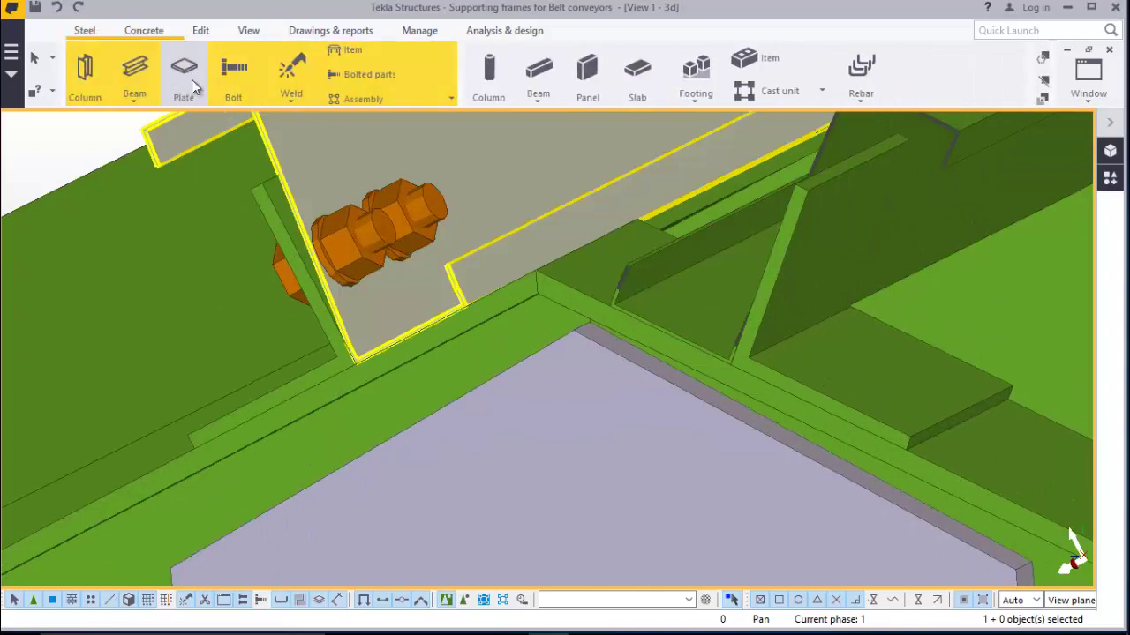
left_click(237, 71)
left_click(860, 143)
left_click(866, 216)
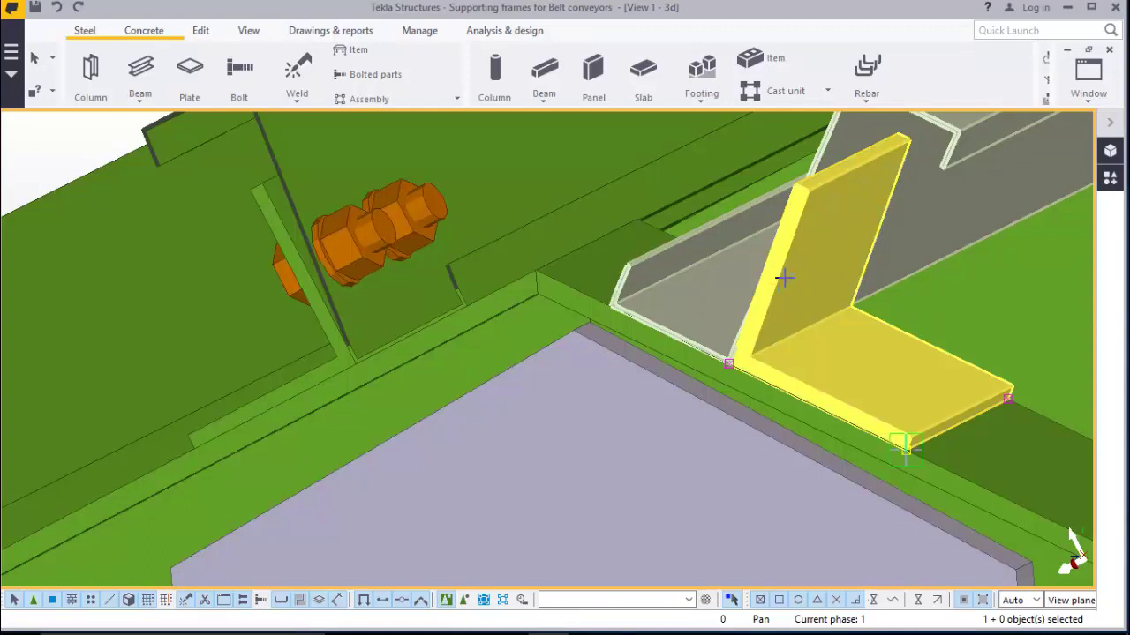
left_click(880, 223)
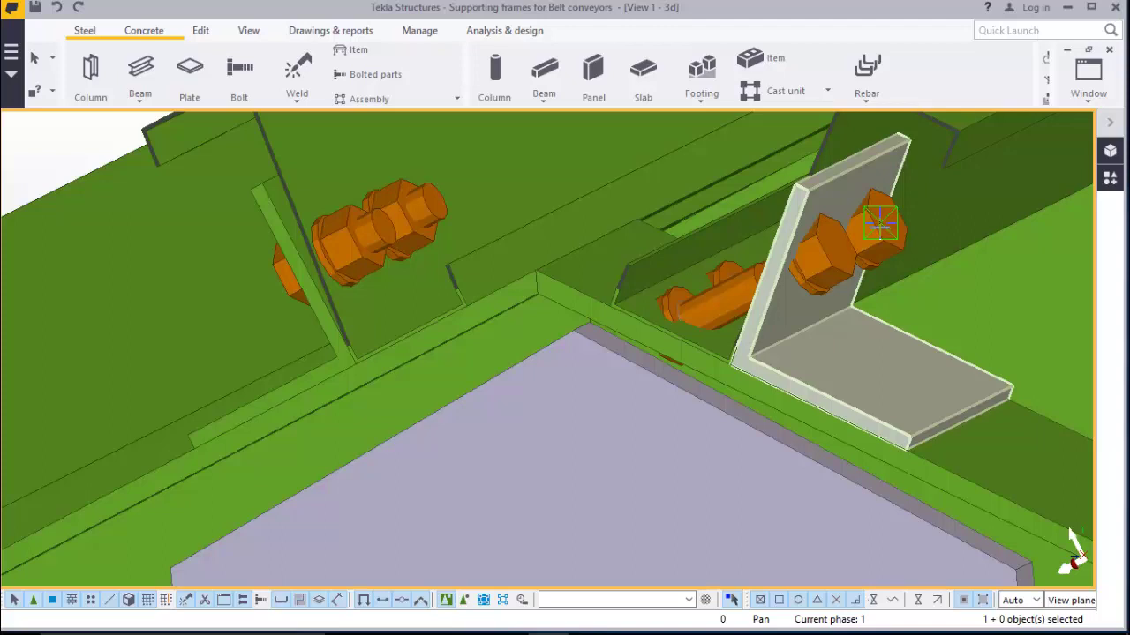
right_click(838, 284)
left_click(870, 309)
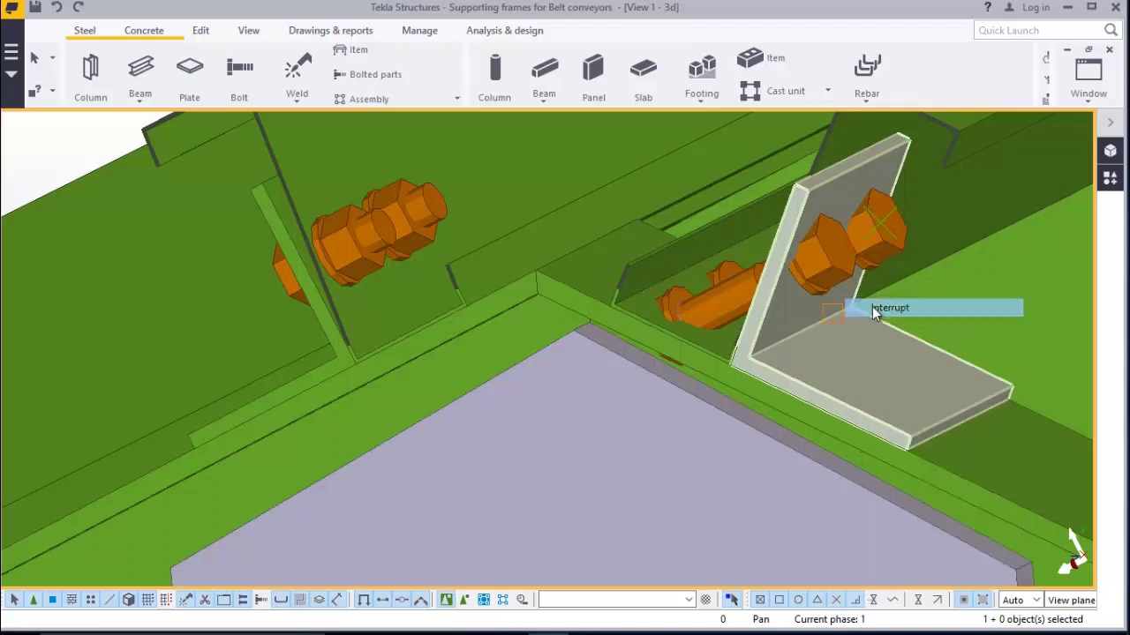
left_click(57, 8)
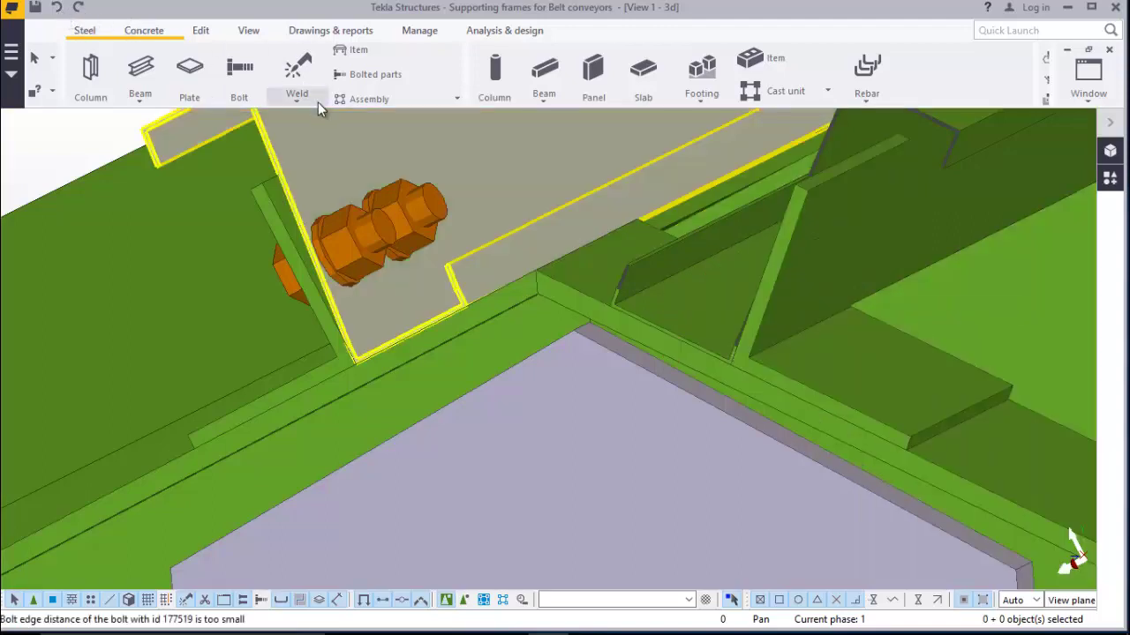
Set the work plane on the end cleat of the opposite slope's top purlin, and end the command
left_click(251, 36)
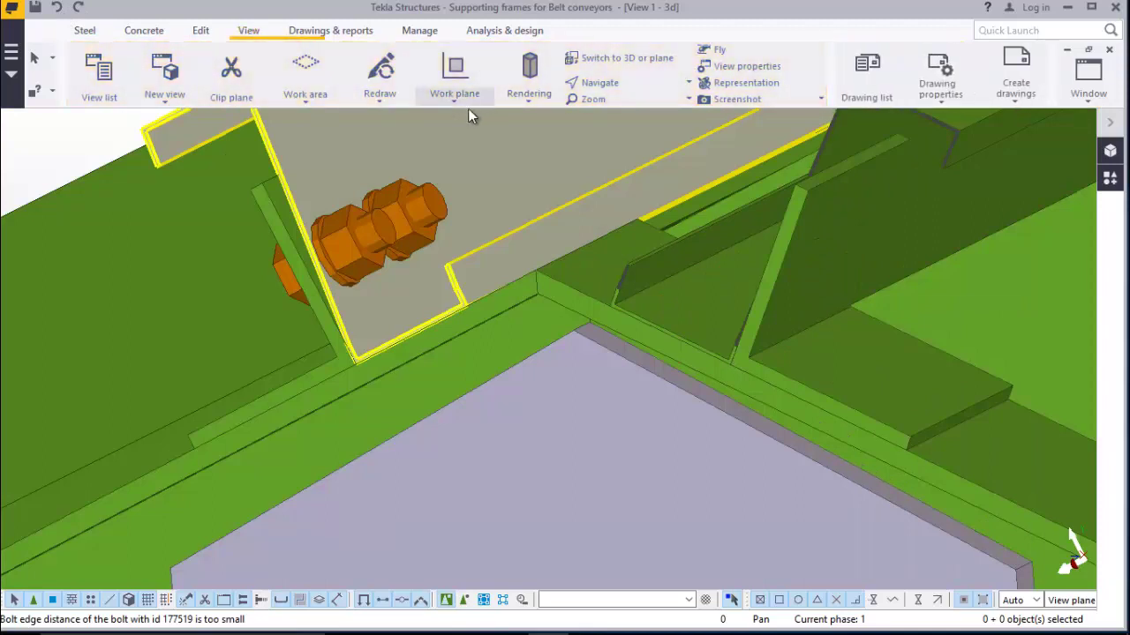
left_click(457, 104)
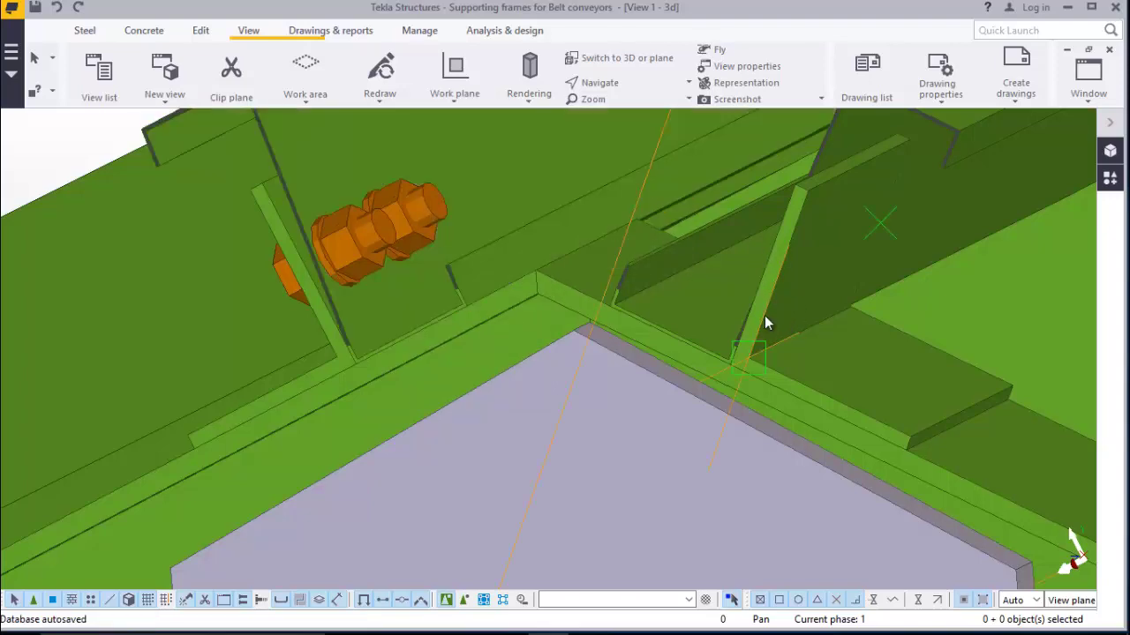
scroll(750, 317, "down", 3)
scroll(909, 430, "up", 4)
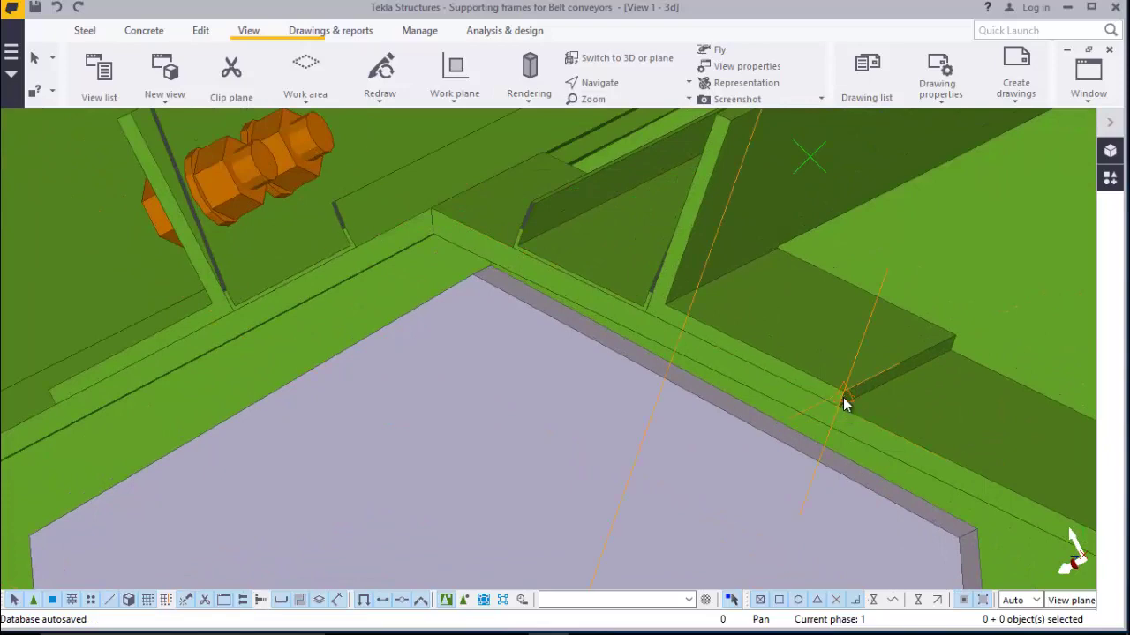
middle_click_drag(844, 397, 904, 310, "ctrl")
right_click(802, 260)
left_click(838, 271)
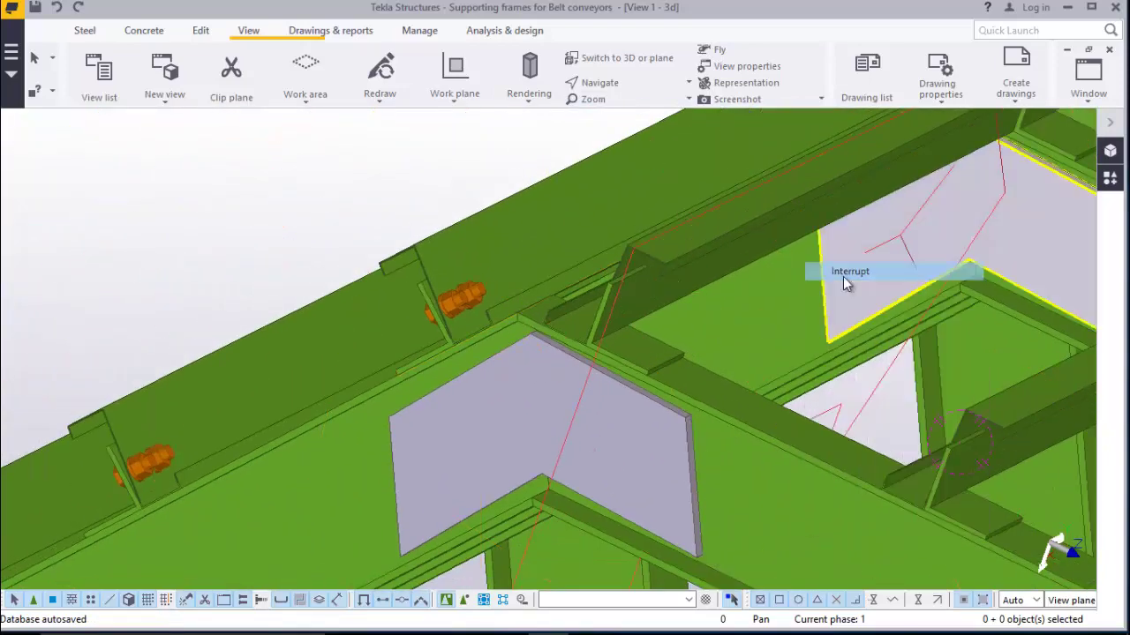
scroll(590, 312, "up", 2)
scroll(590, 311, "up", 1)
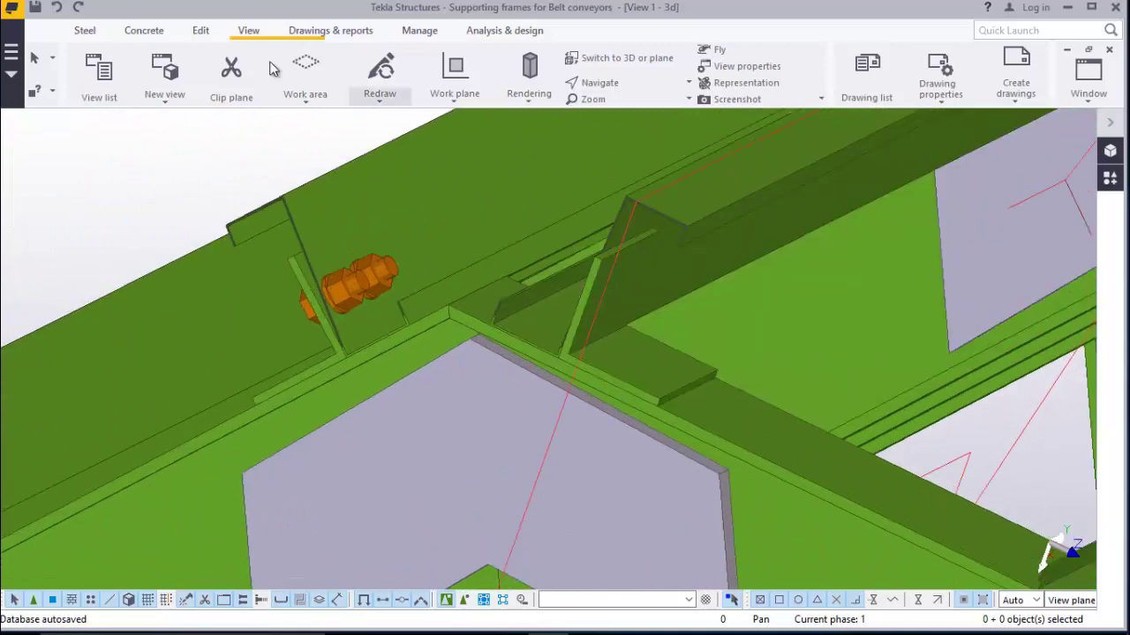
left_click(82, 32)
scroll(782, 308, "up", 2)
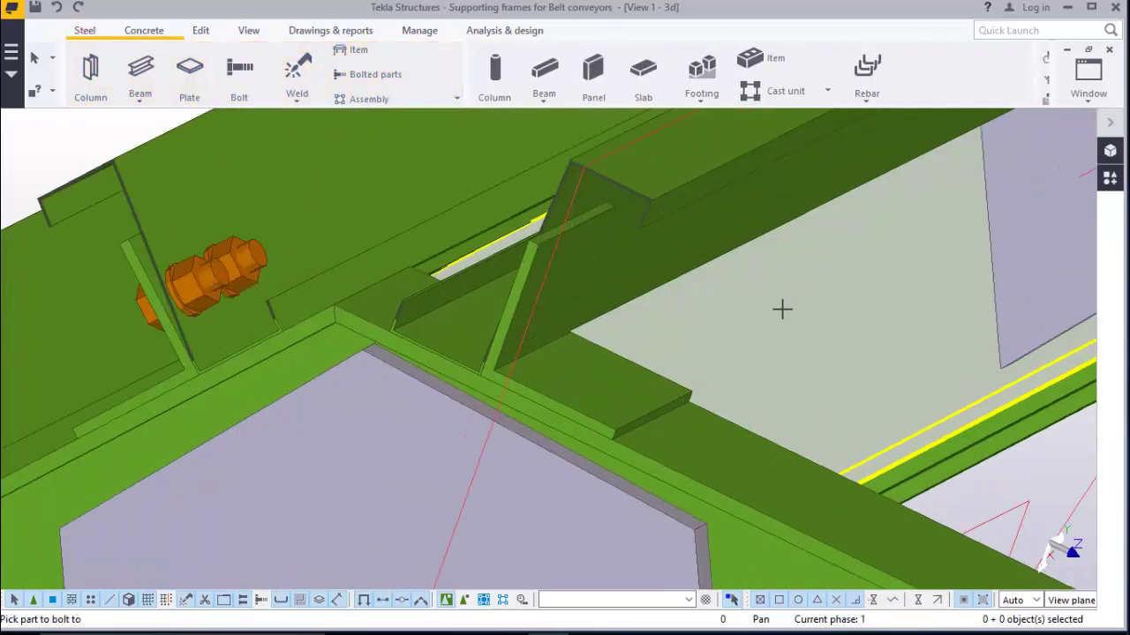
left_click(638, 185)
middle_click(586, 236)
right_click(1018, 213)
left_click(1031, 205)
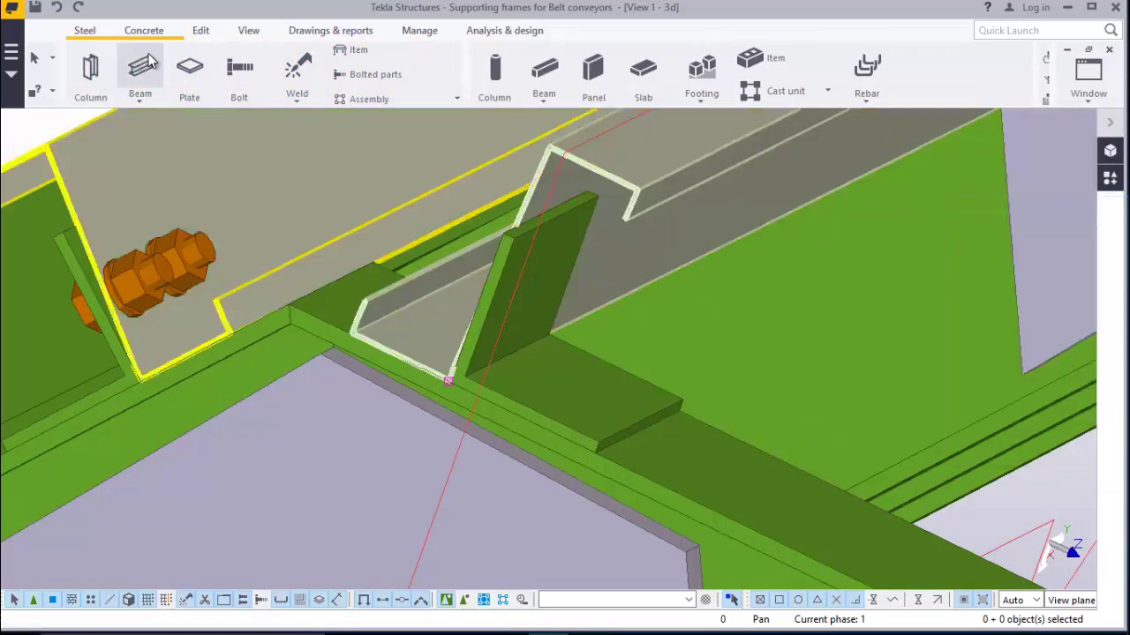
Bolt the opposite slope's top purlin to its end cleat, placing the bolt group across the cleat's upright leg, and end the command
left_click(258, 76)
left_click(665, 174)
left_click(567, 251)
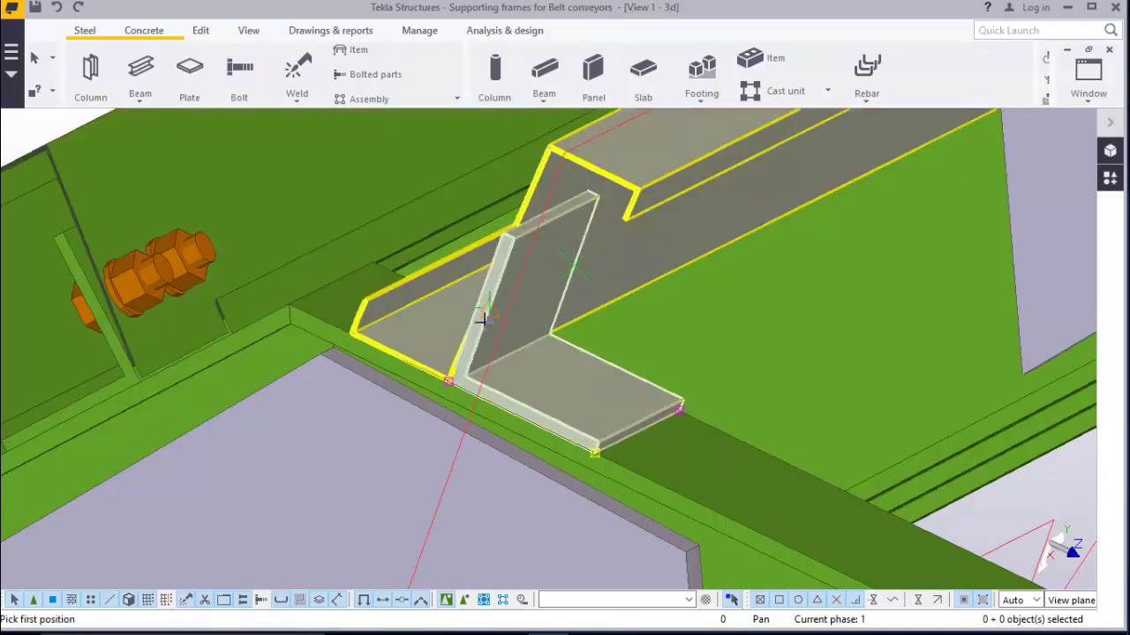
scroll(483, 319, "up", 2)
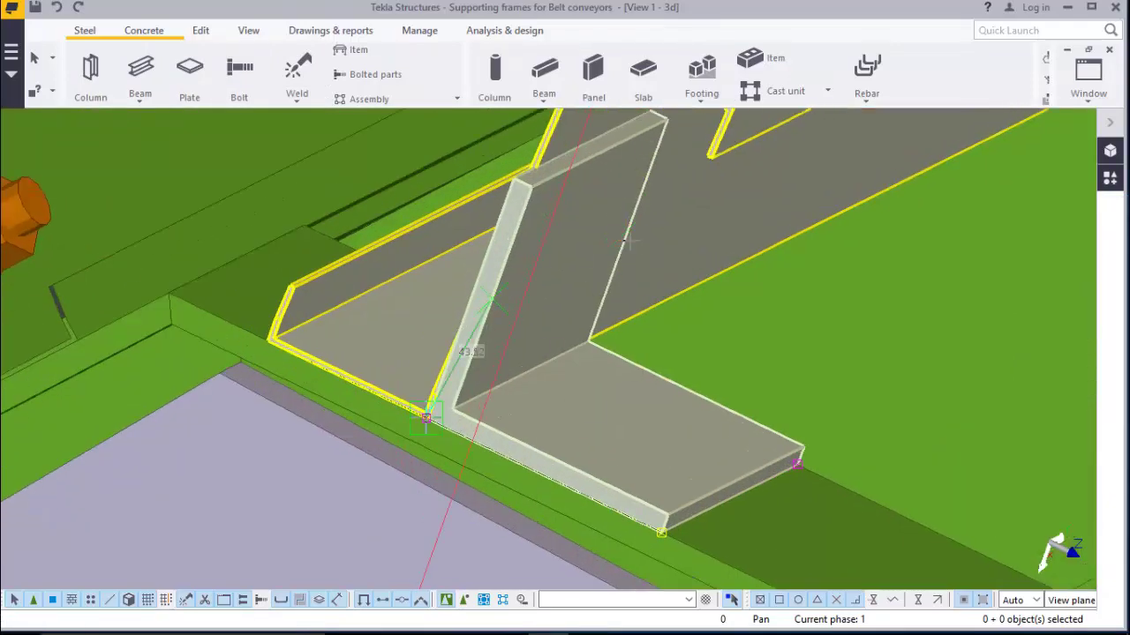
left_click(629, 231)
scroll(509, 295, "down", 1)
scroll(368, 255, "down", 6)
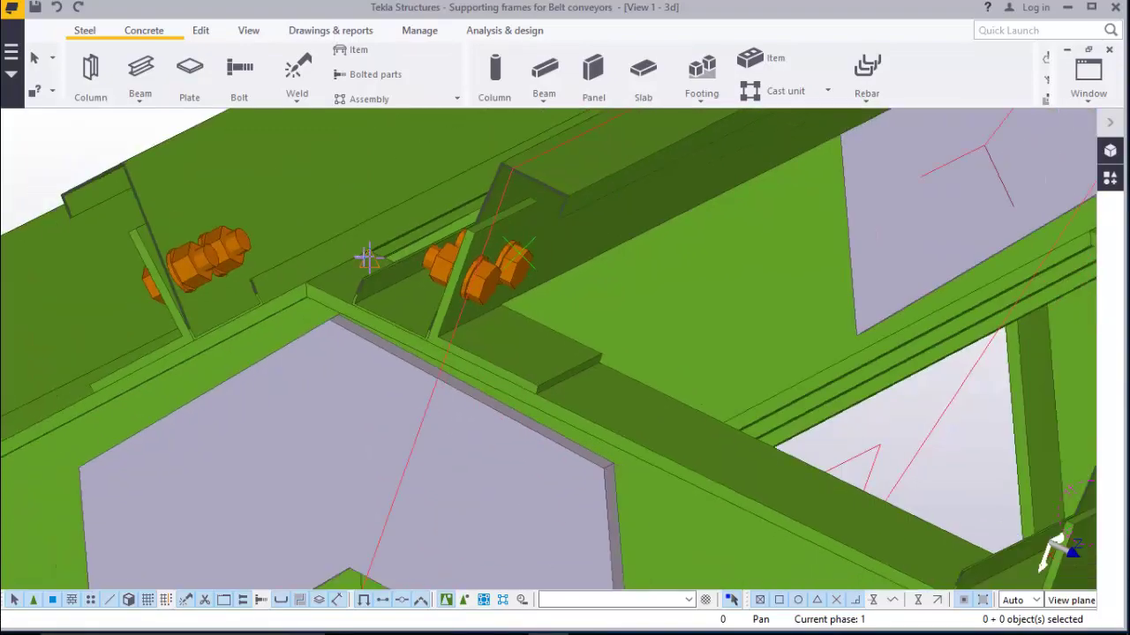
scroll(555, 269, "up", 7)
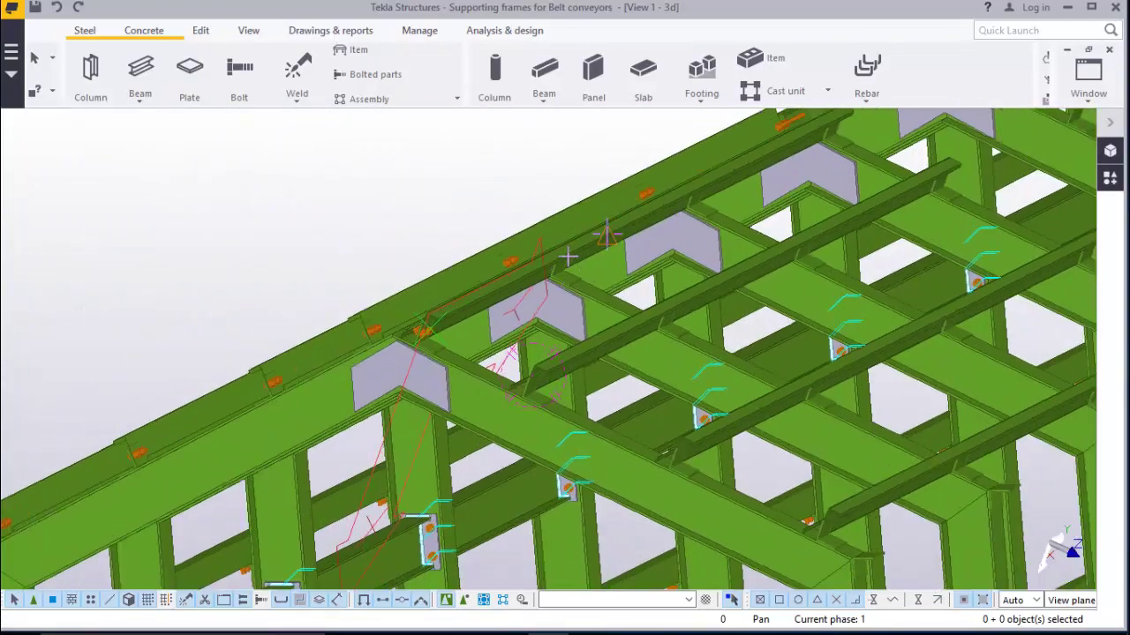
scroll(539, 287, "up", 2)
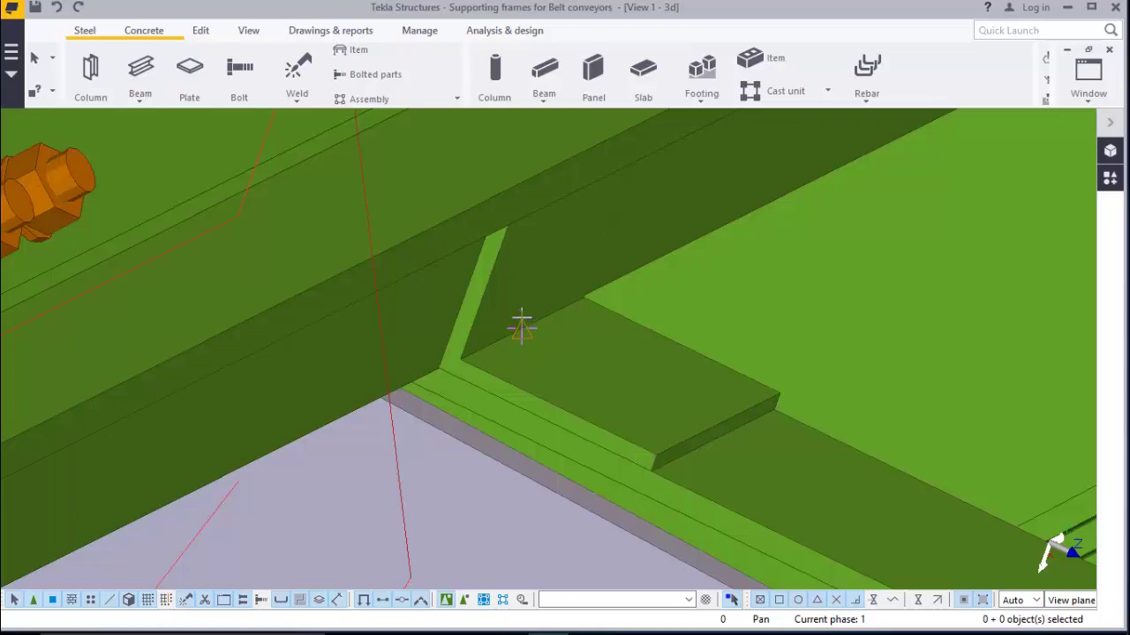
right_click(459, 247)
left_click(499, 257)
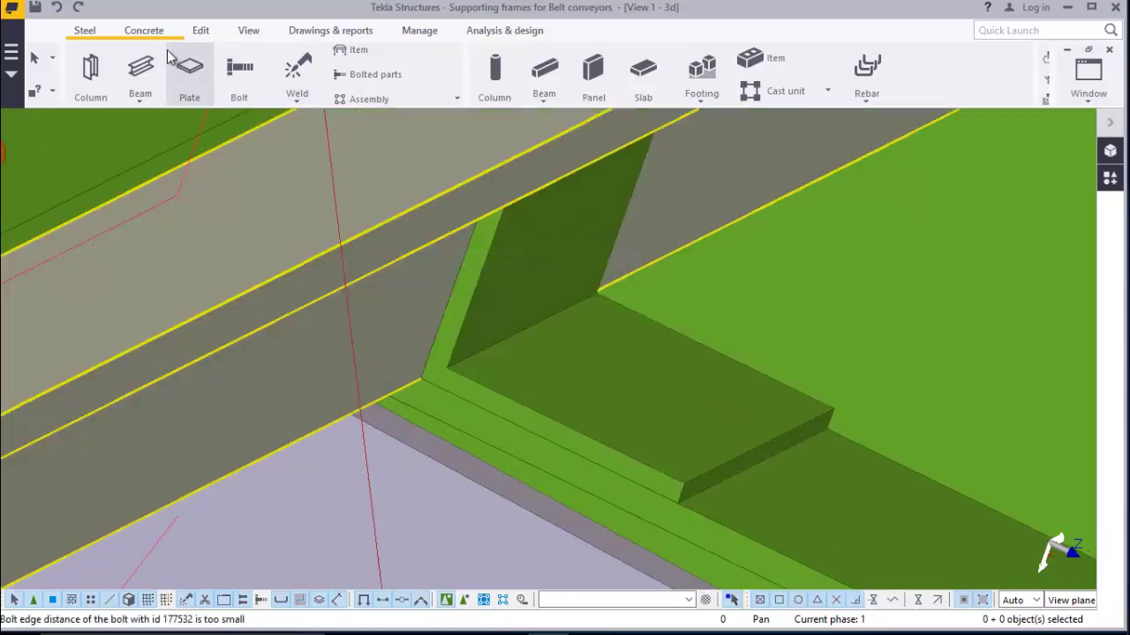
Bolt the same purlin to its cleat on the second rafter, picking positions on both side edges of the upright leg
left_click(239, 69)
left_click(440, 169)
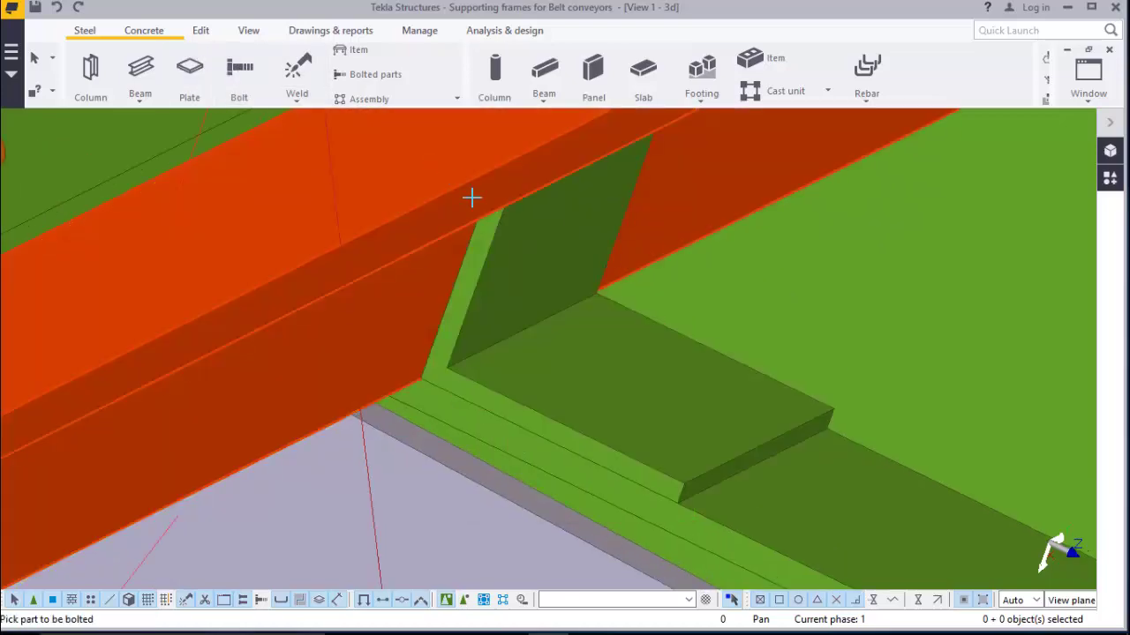
left_click(548, 255)
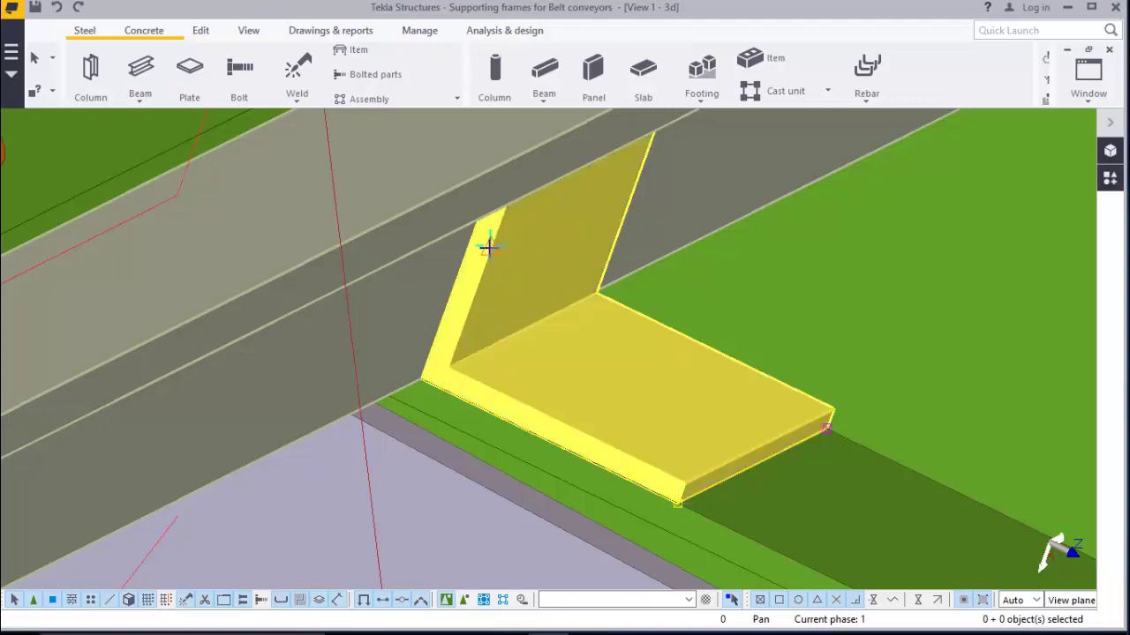
left_click(637, 172)
scroll(408, 382, "down", 6)
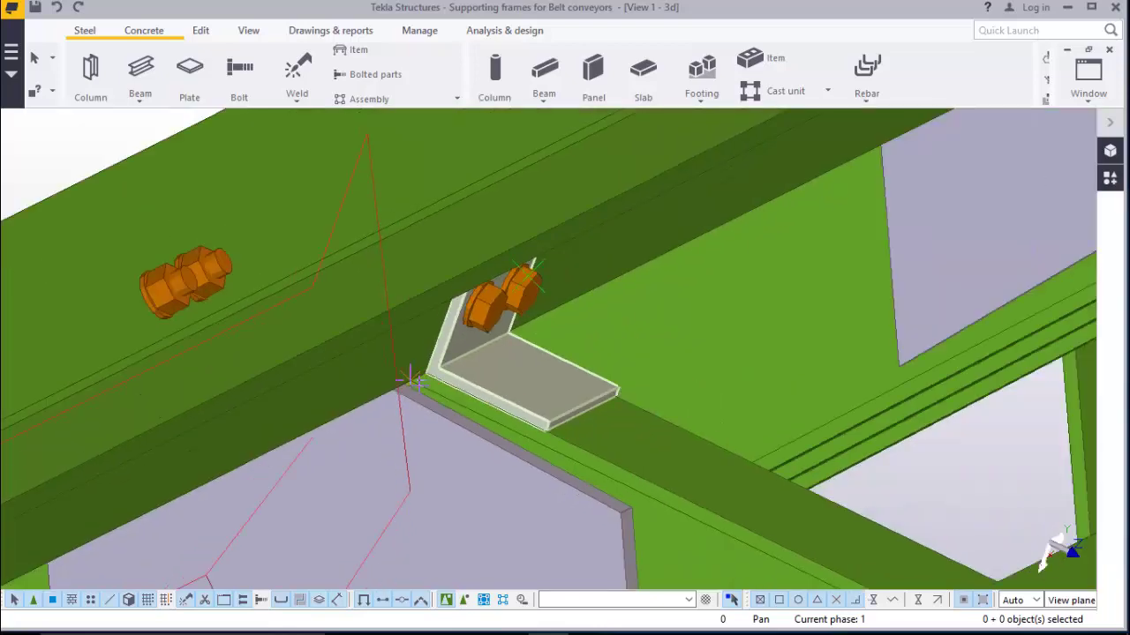
scroll(409, 381, "down", 2)
scroll(755, 183, "up", 8)
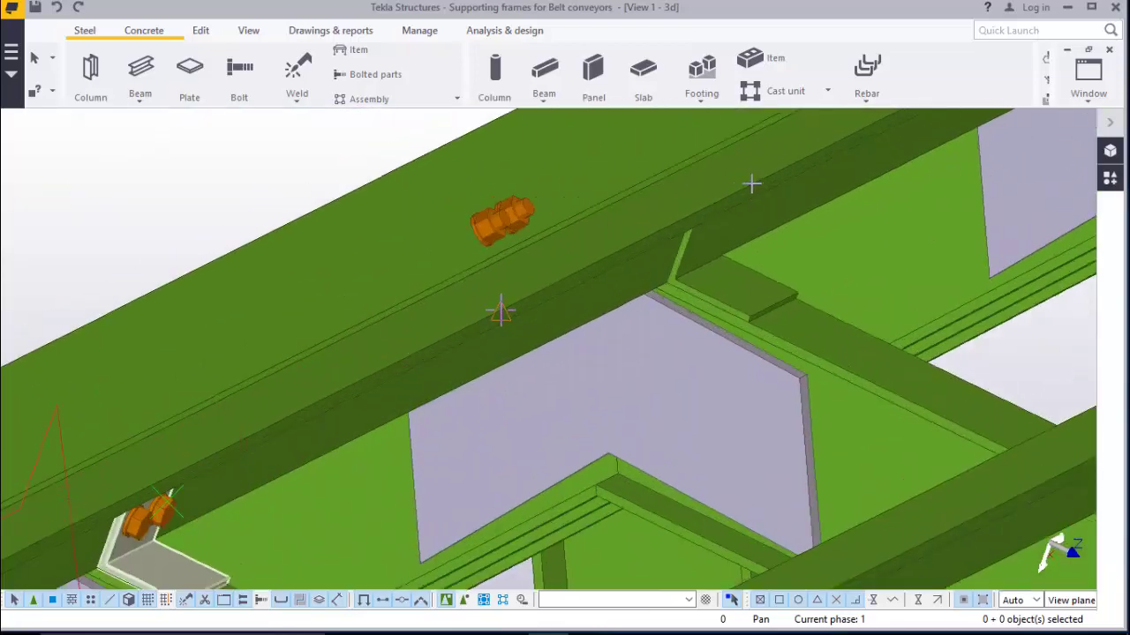
right_click(930, 281)
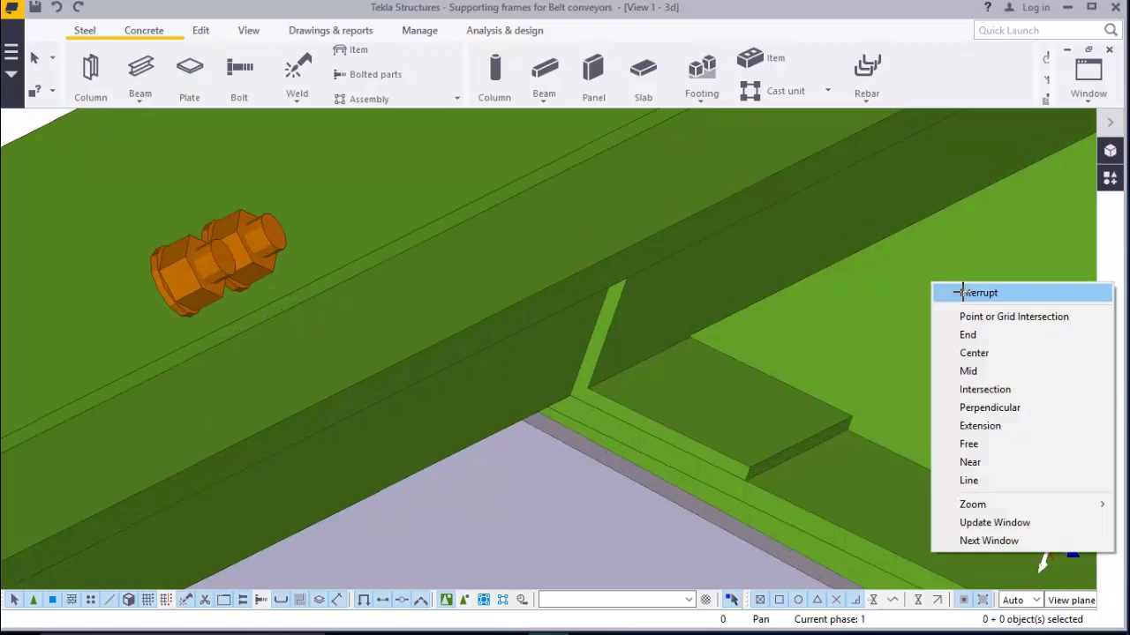
left_click(949, 291)
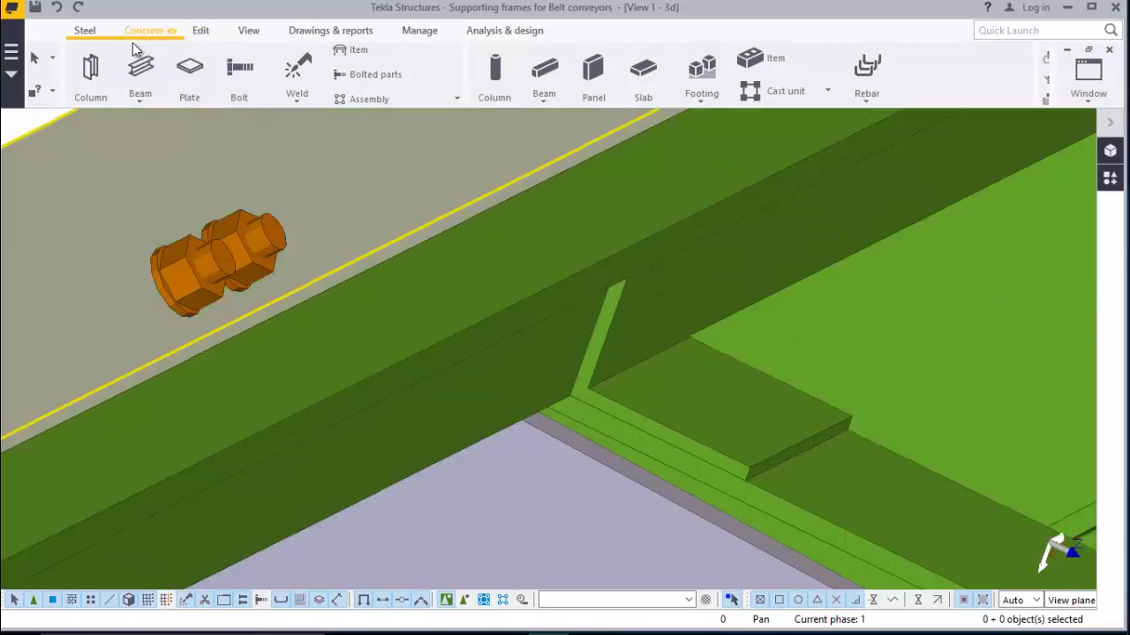
Bolt the top purlin to the third rafter's cleat across the upright leg's side edges, and end the Bolt command
left_click(239, 69)
left_click(607, 224)
left_click(630, 335)
scroll(628, 328, "up", 3)
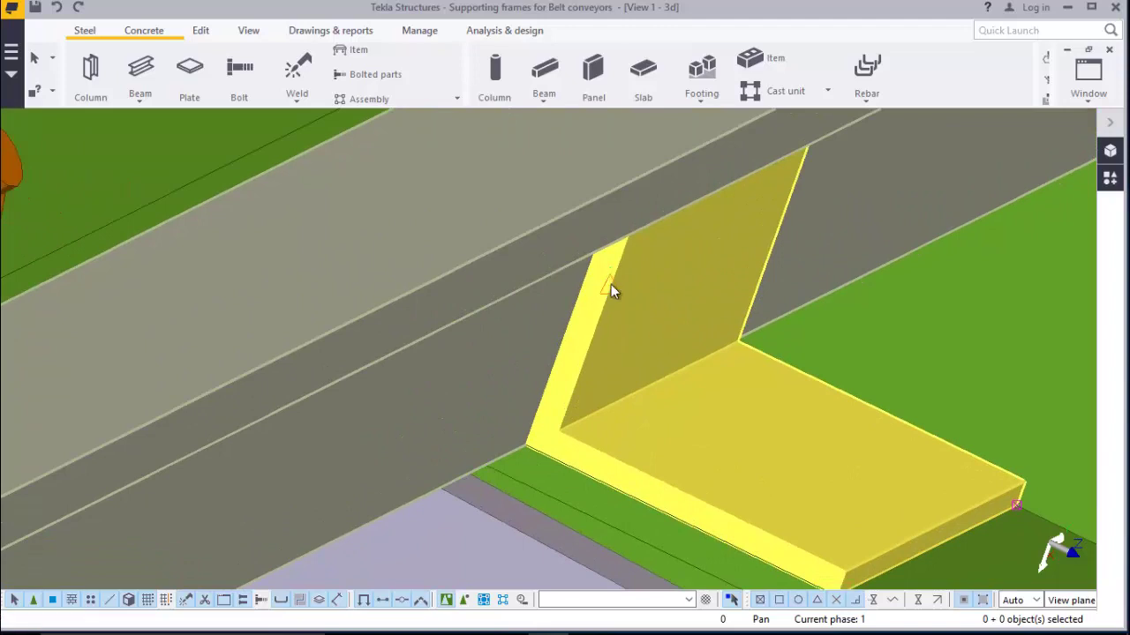
left_click(786, 196)
scroll(524, 378, "down", 5)
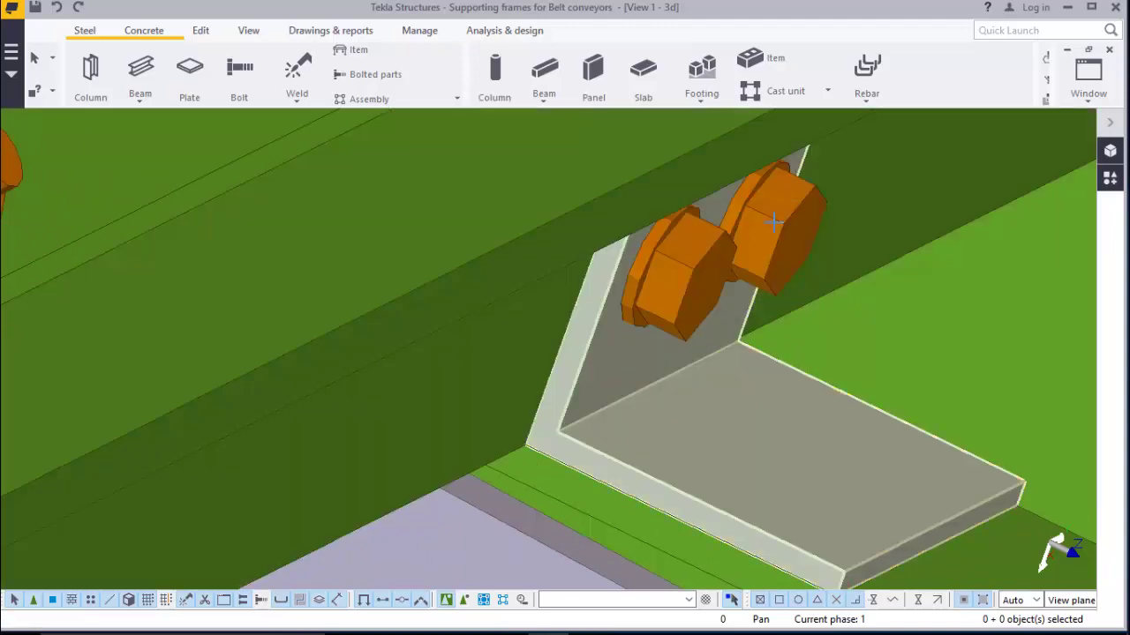
scroll(484, 411, "down", 3)
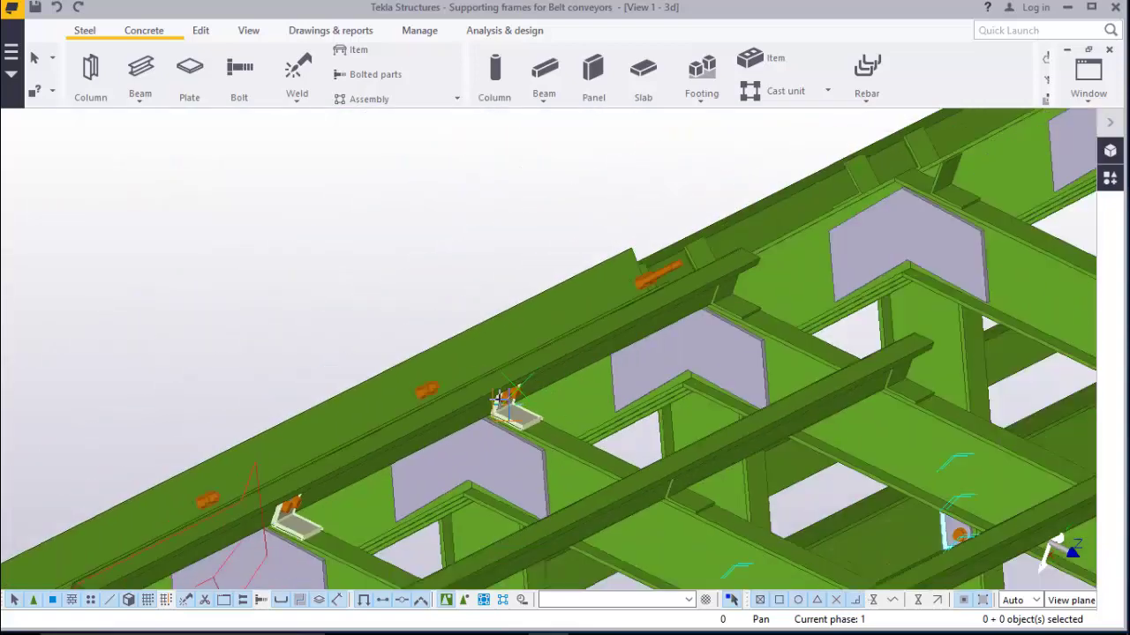
scroll(723, 283, "up", 8)
scroll(715, 287, "up", 2)
right_click(949, 264)
left_click(978, 272)
Bolt the top purlin to the cleat on the fourth rafter near the purlin's far end, and end the Bolt command
scroll(743, 315, "up", 3)
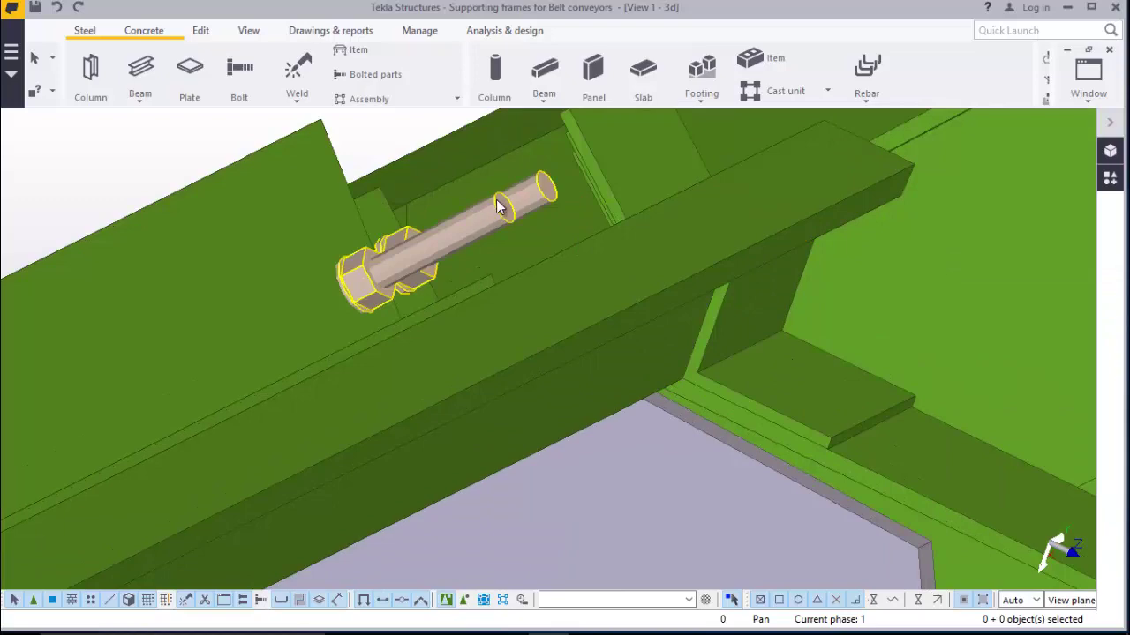
scroll(746, 309, "up", 1)
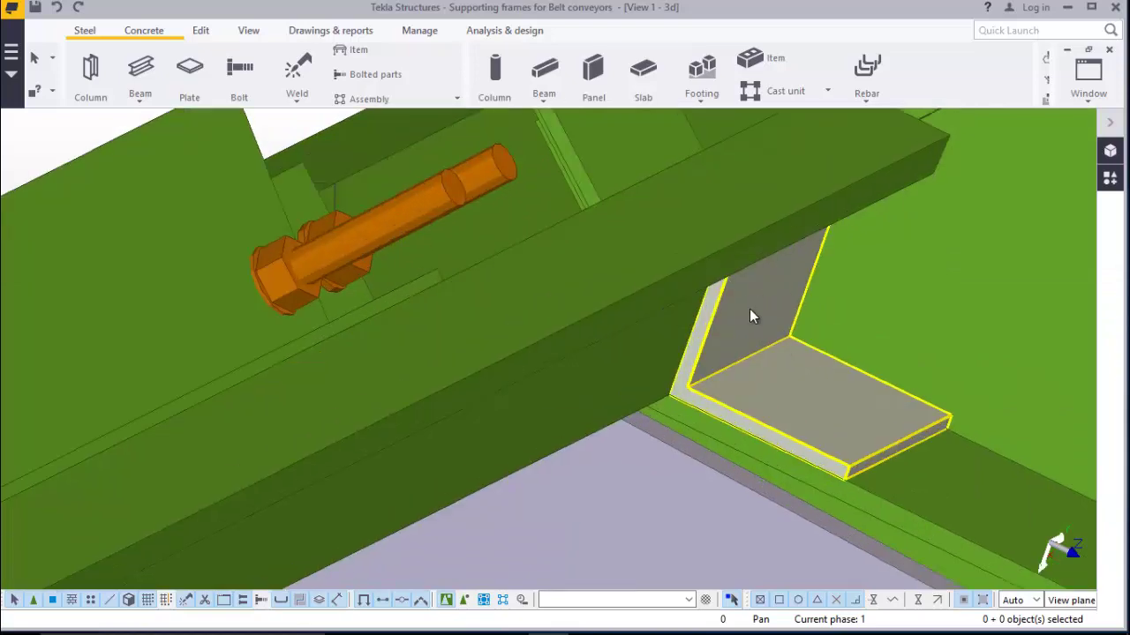
scroll(742, 309, "down", 2)
scroll(741, 304, "up", 3)
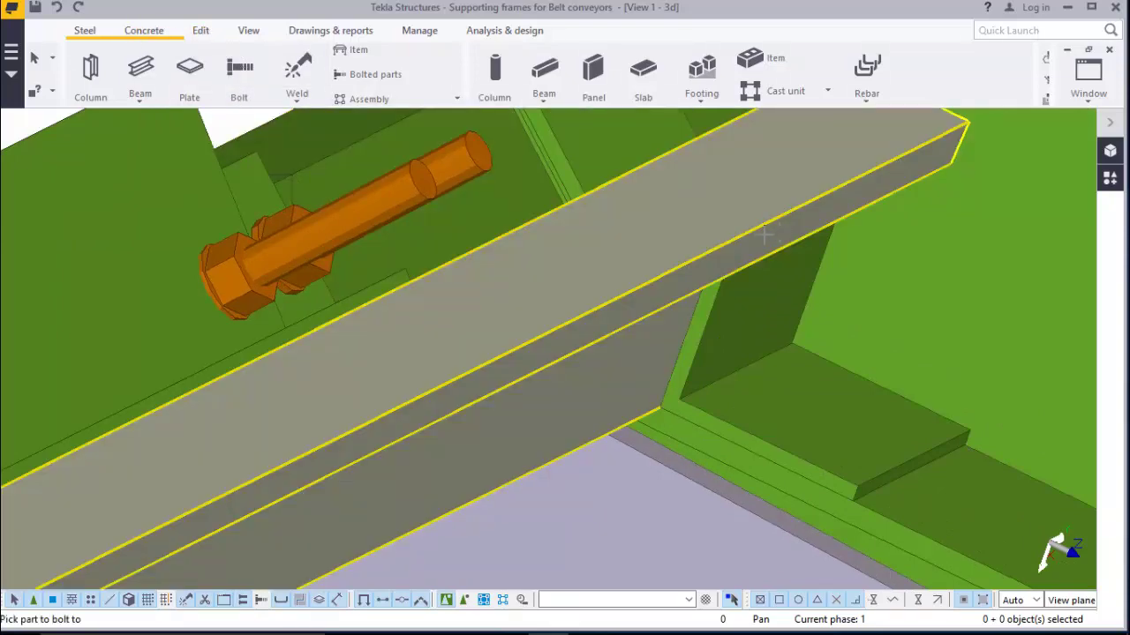
scroll(765, 234, "down", 2)
scroll(610, 205, "up", 2)
left_click(611, 206)
left_click(678, 301)
middle_click(712, 300)
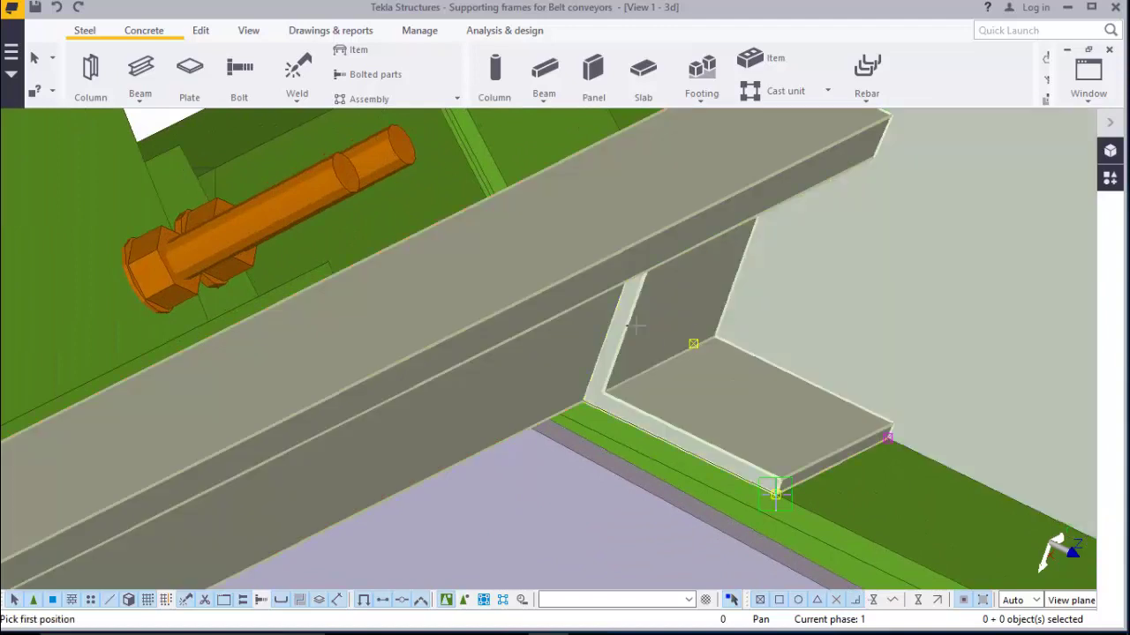
scroll(632, 295, "up", 2)
left_click(632, 294)
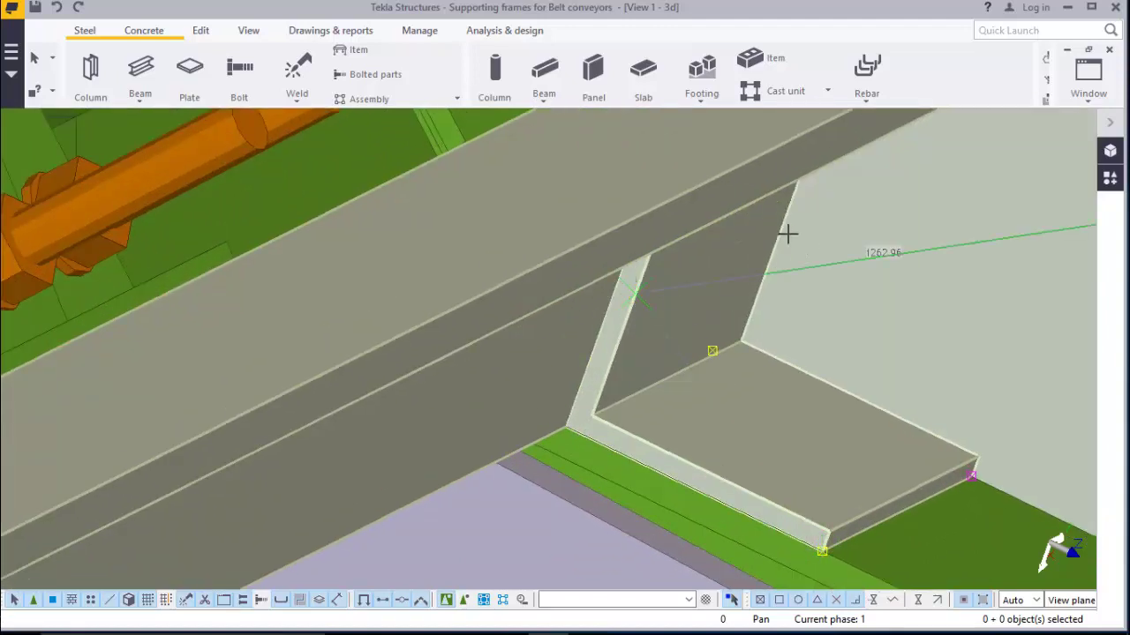
left_click(785, 225)
right_click(744, 268)
left_click(764, 281)
scroll(706, 304, "down", 6)
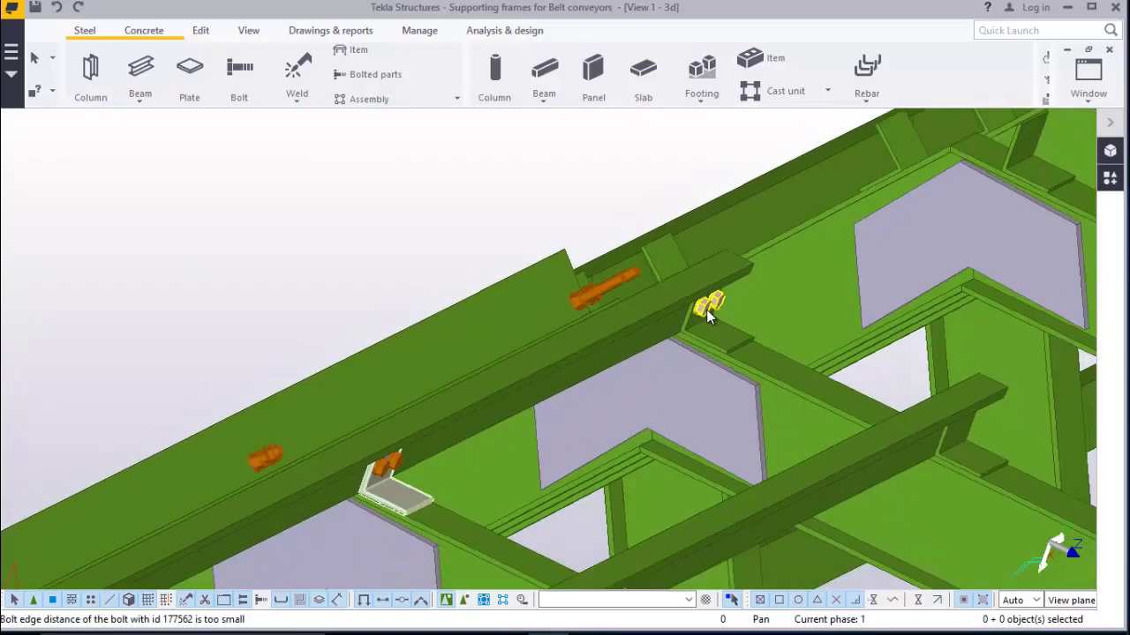
Open the bolt properties of the long two-bolt group at the end of the channel beam beside the frame corner
scroll(706, 309, "down", 2)
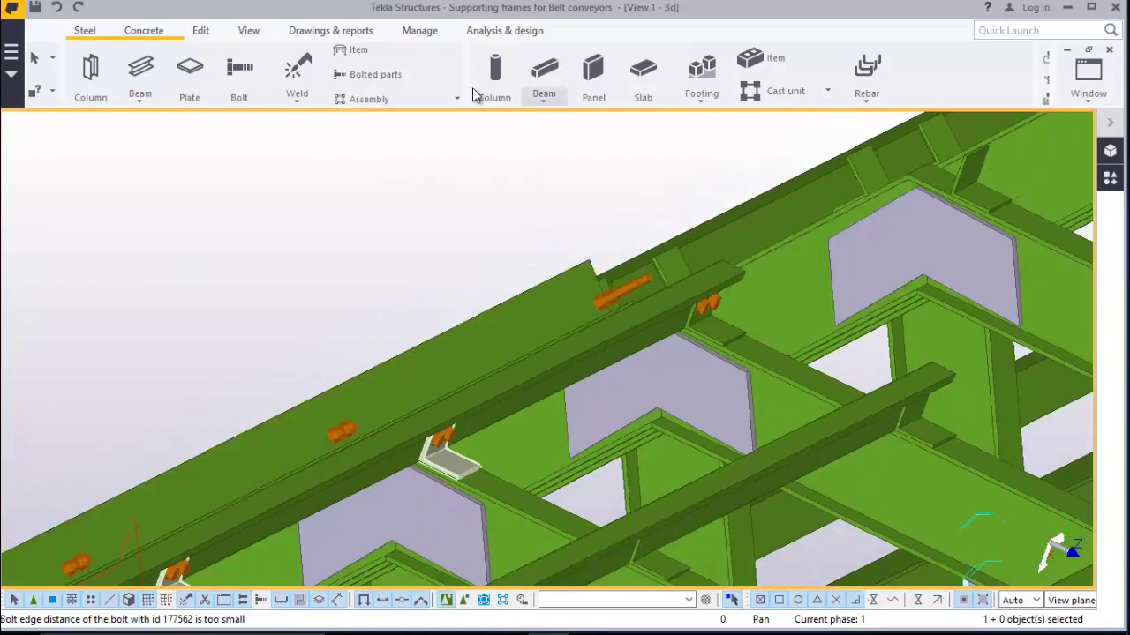
left_click(246, 33)
left_click(624, 86)
left_click(602, 111)
left_click_drag(603, 297, 936, 434)
left_click_drag(626, 310, 581, 311)
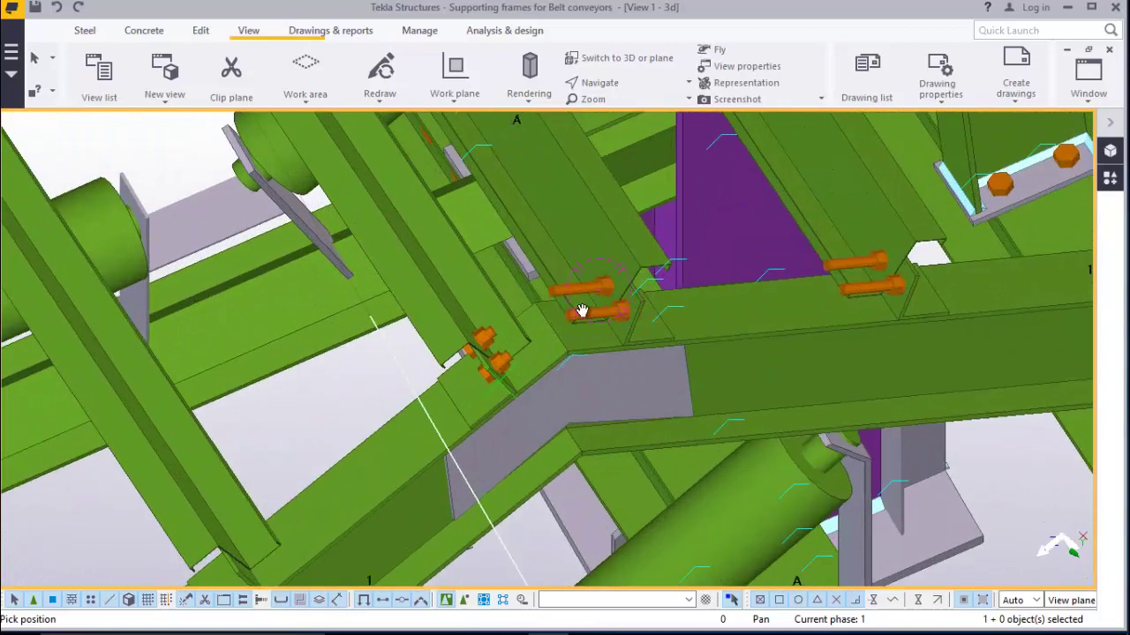
scroll(582, 311, "up", 5)
right_click(628, 285)
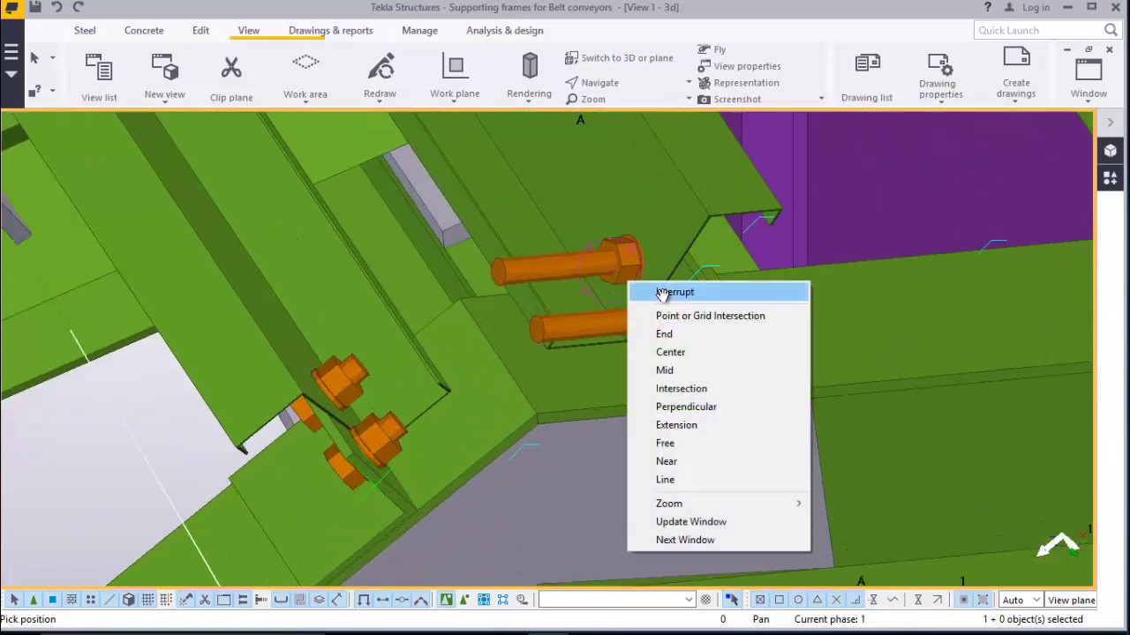
left_click(662, 292)
scroll(644, 308, "up", 3)
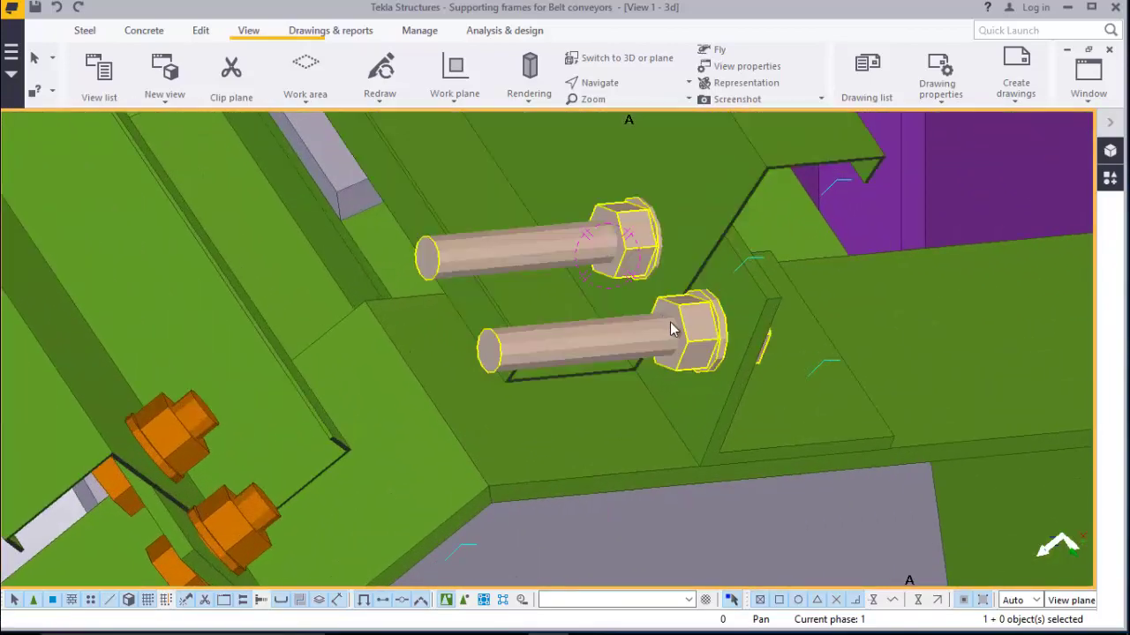
double_click(672, 329)
scroll(279, 363, "down", 3)
scroll(470, 354, "up", 2)
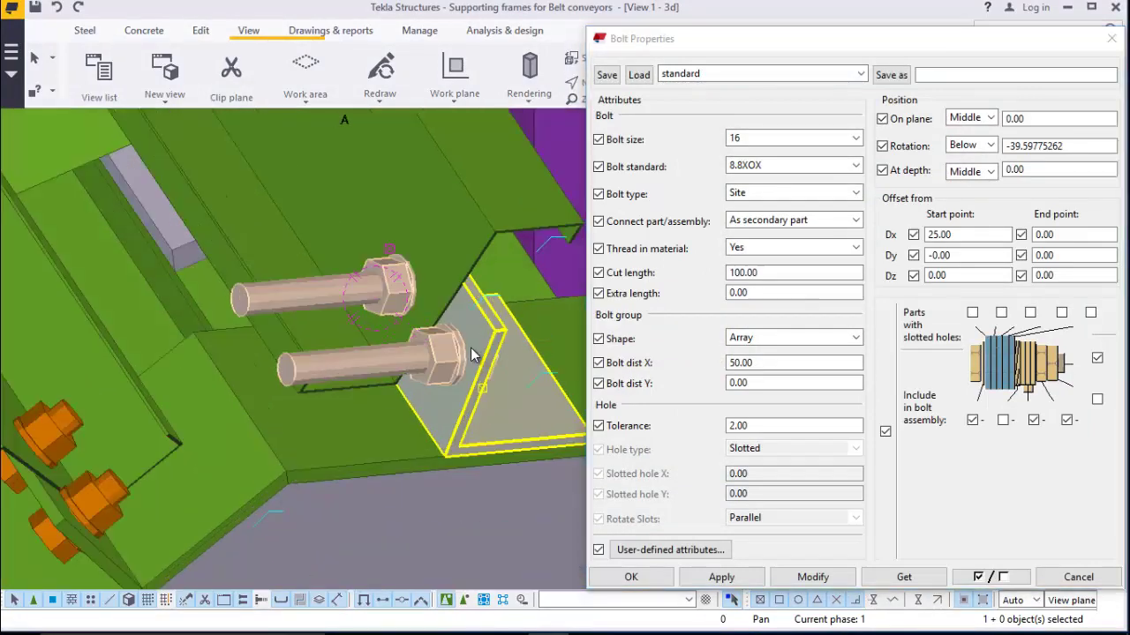
Try start-point Dx offsets of 15, -15 and 0 on the two-bolt group
left_click_drag(472, 353, 581, 351)
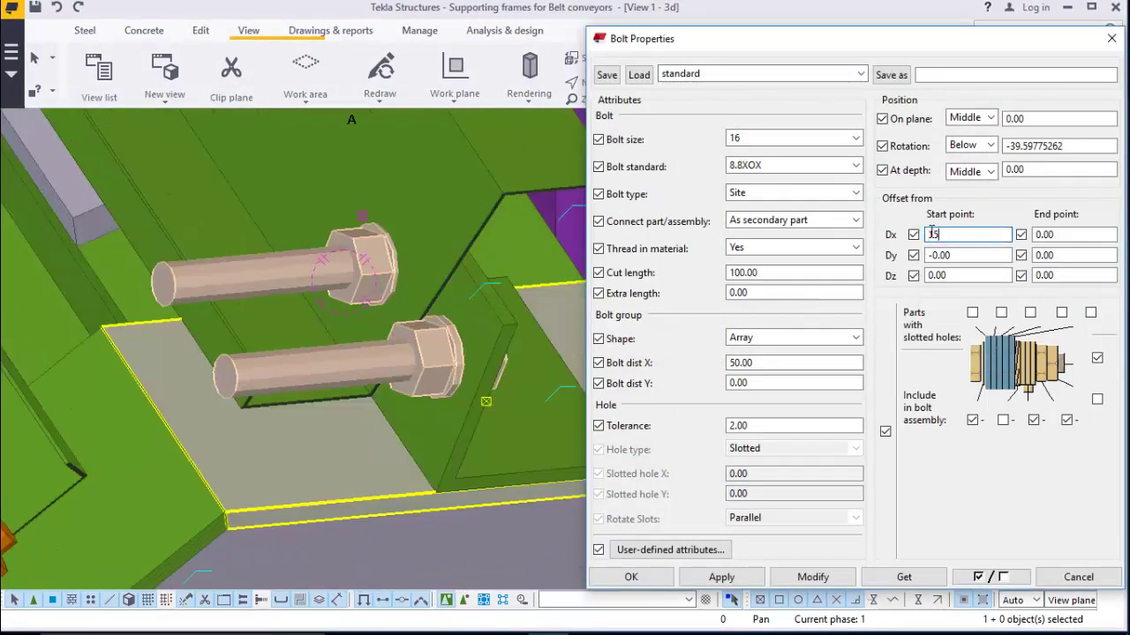
left_click(835, 578)
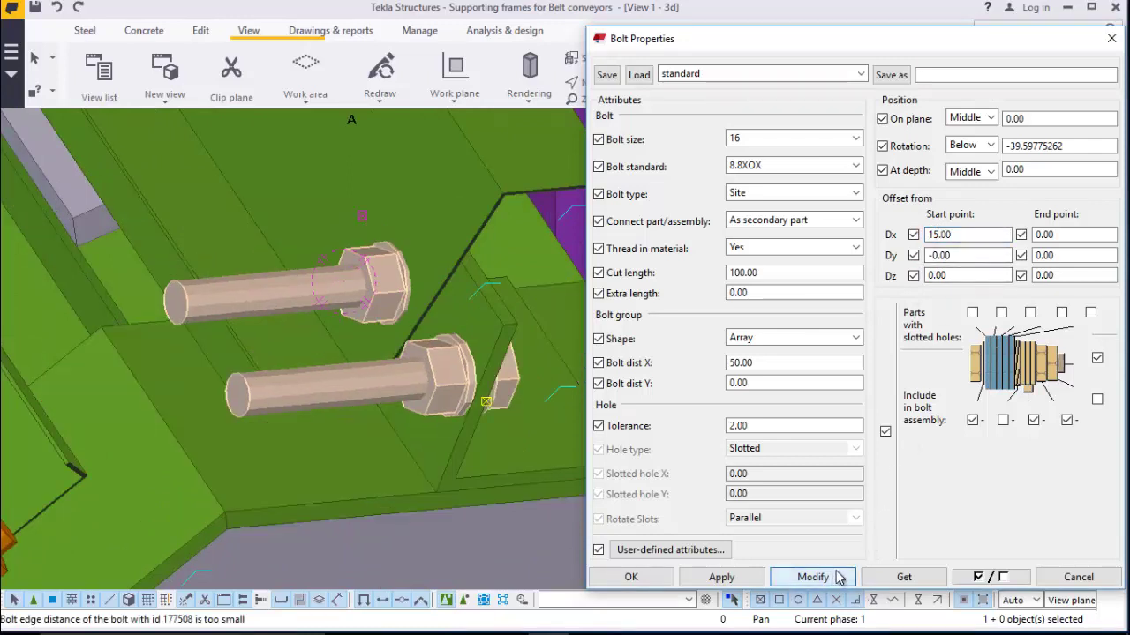
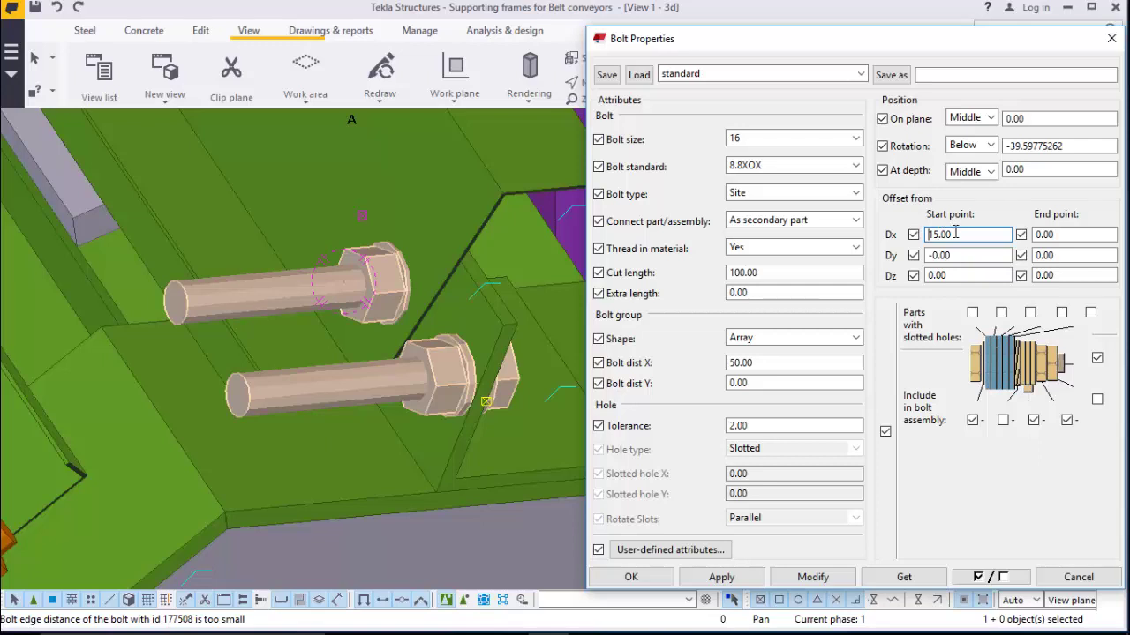
left_click(823, 578)
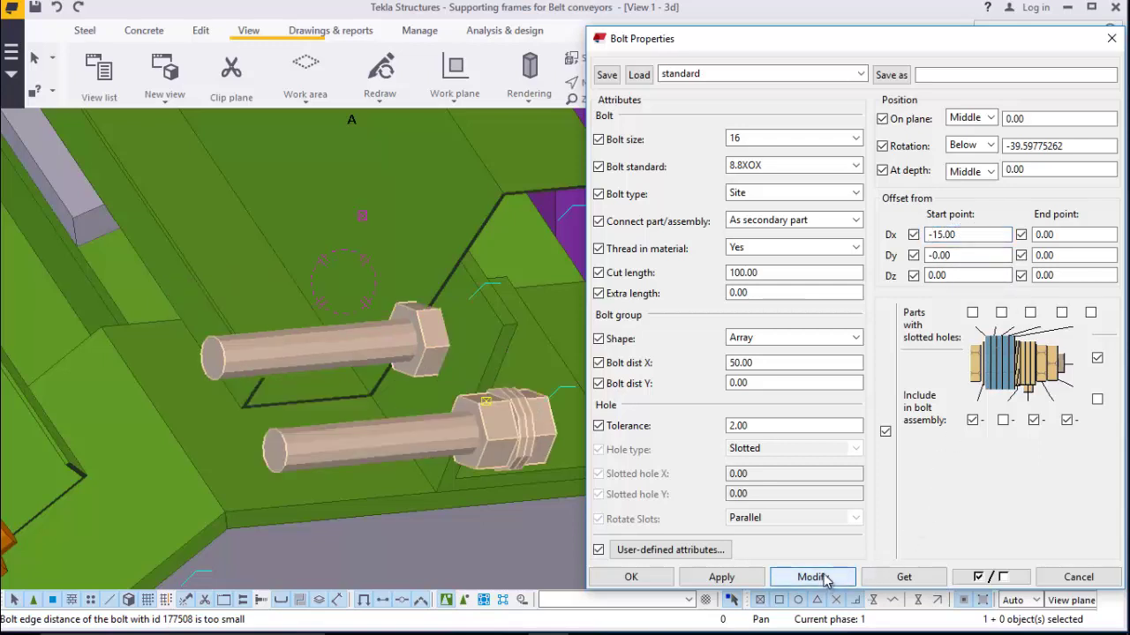
left_click_drag(980, 235, 894, 237)
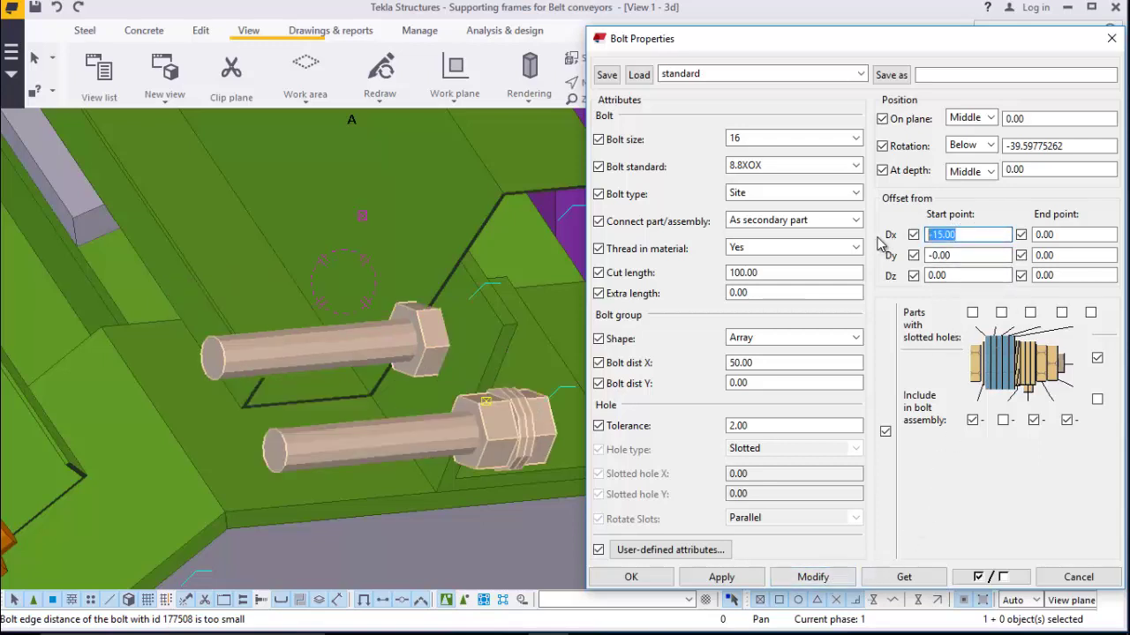
type("0")
left_click(813, 577)
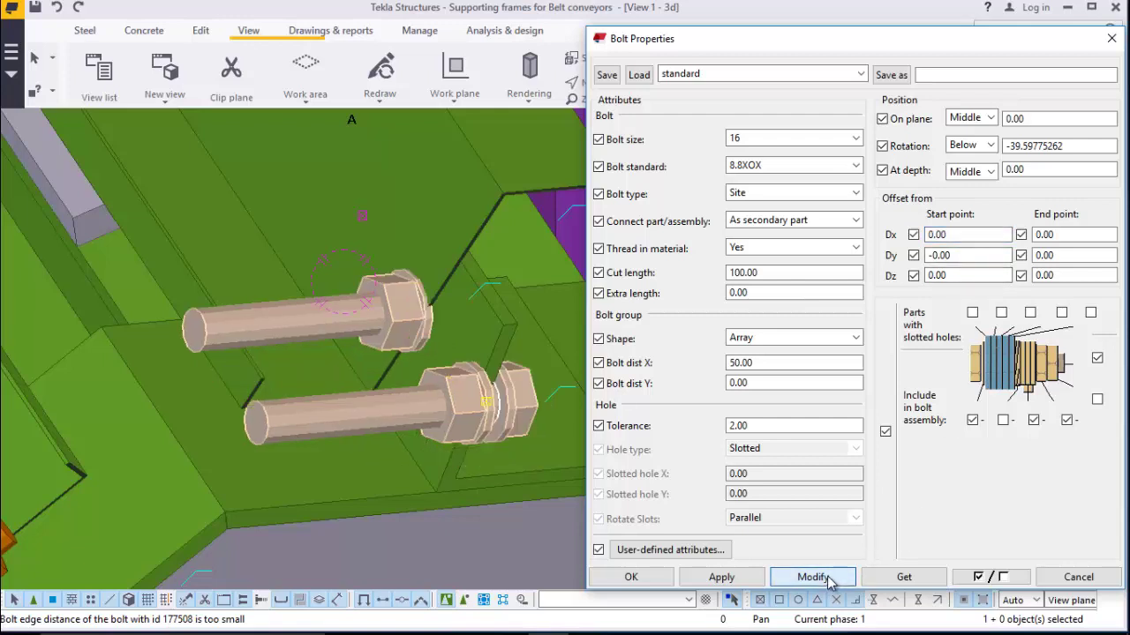
Try an end-point Dx offset of 10 on the bolt group and reset it to 0
left_click(1068, 234)
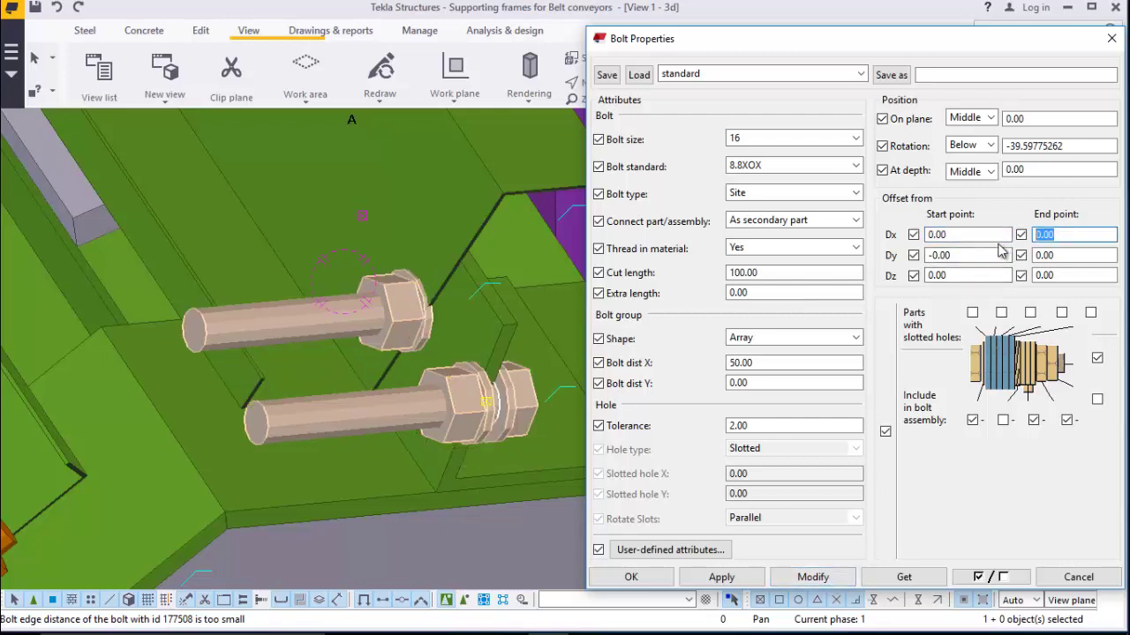
left_click(821, 580)
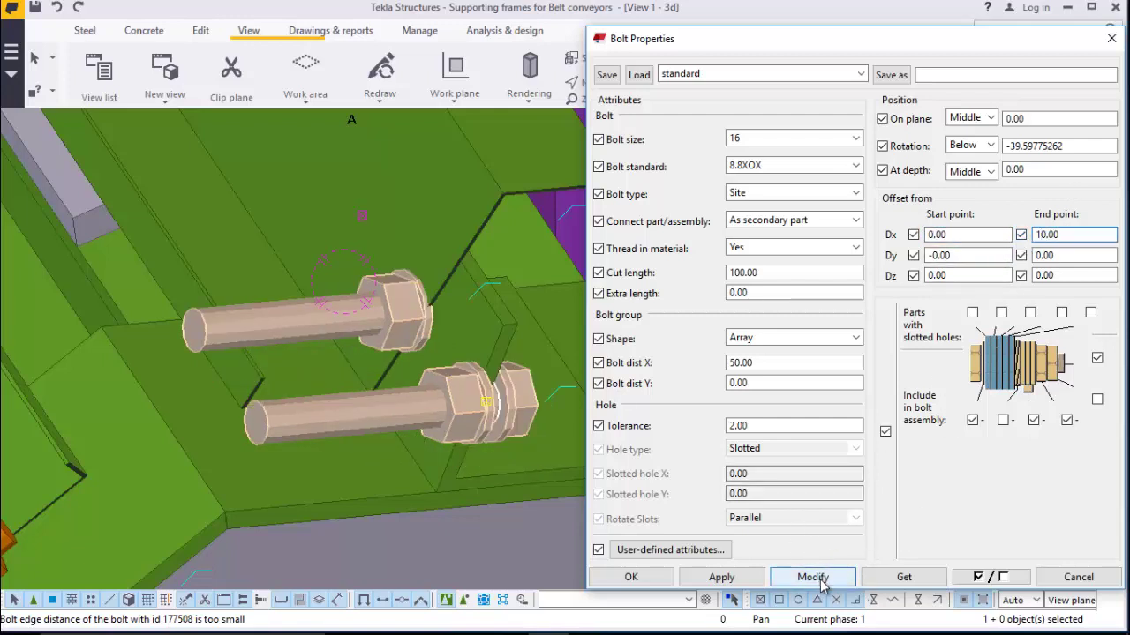
left_click(1059, 235)
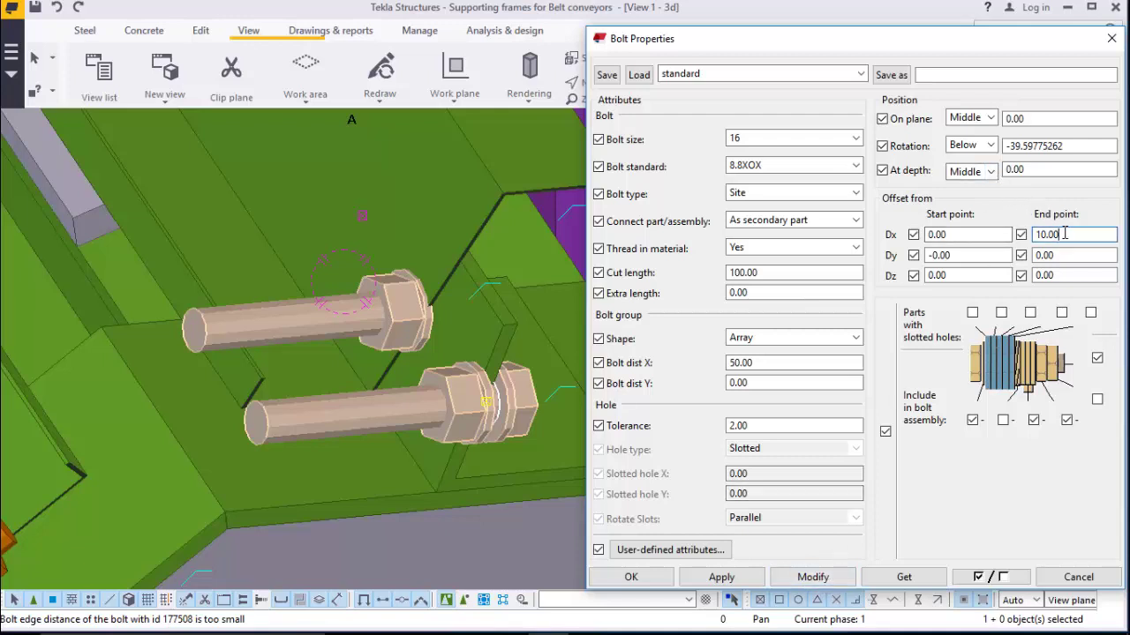
left_click(815, 574)
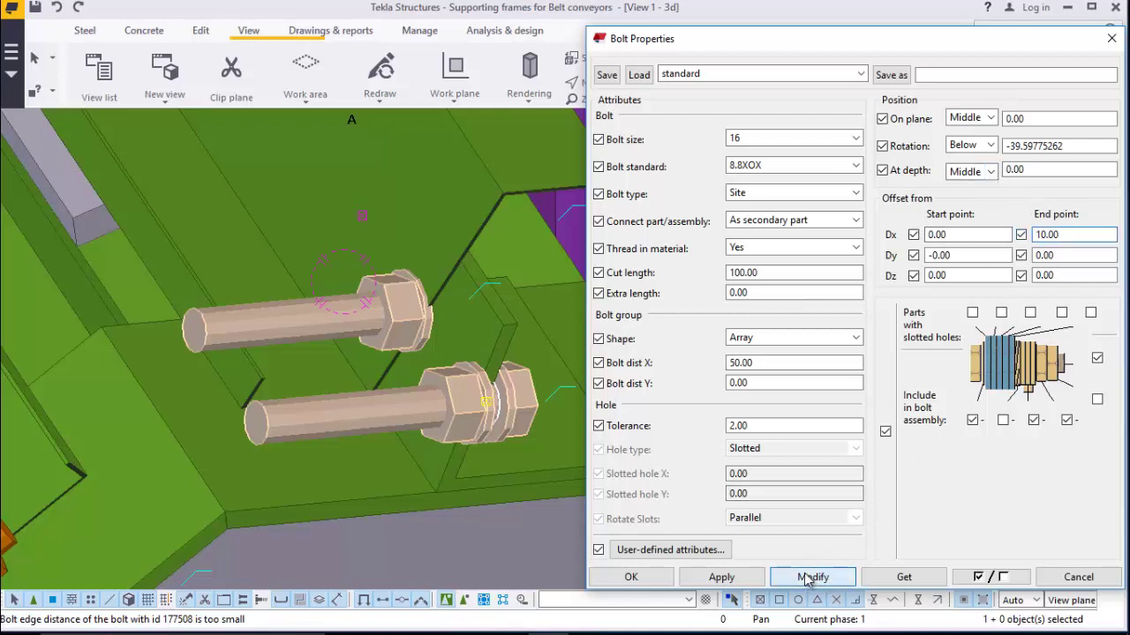
double_click(246, 327)
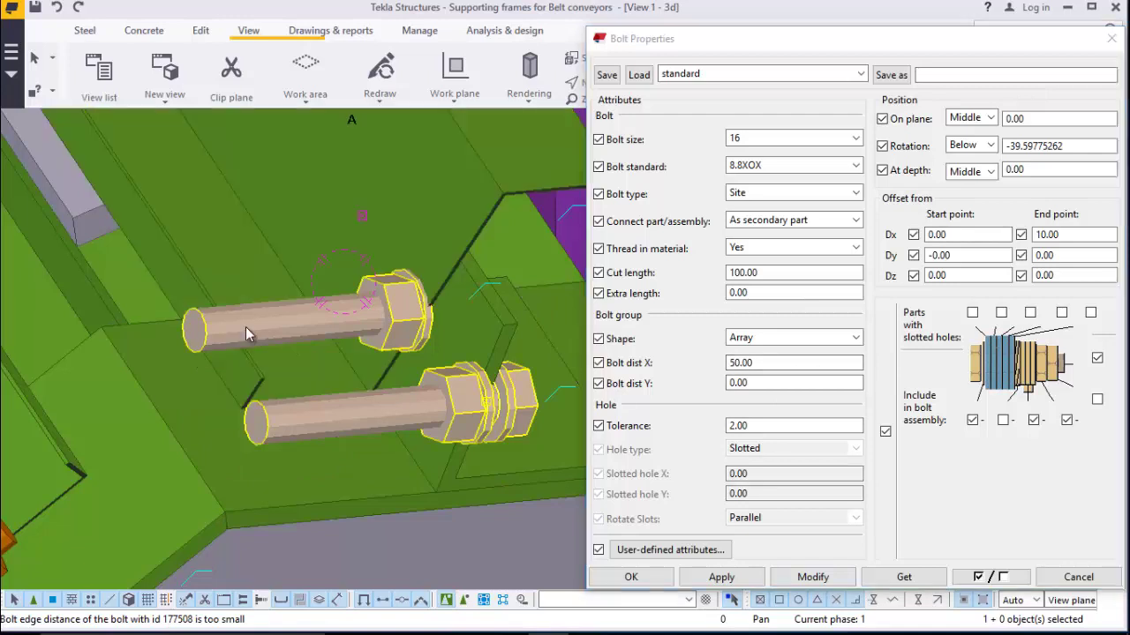
double_click(1069, 234)
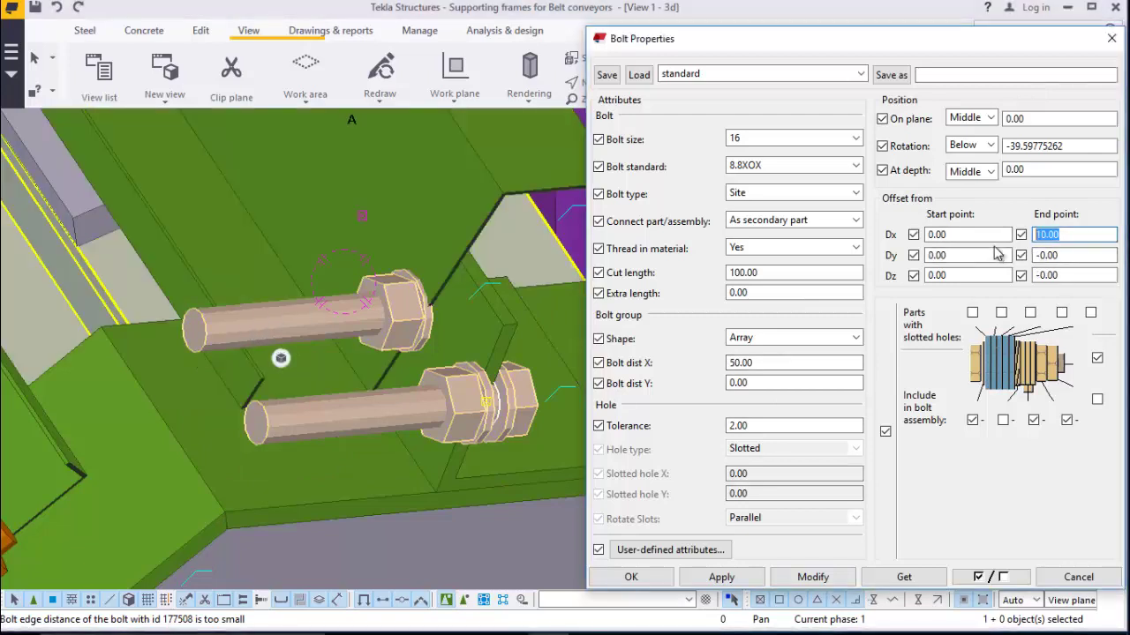
Try start-point Dx offsets of 10 and 21 on the bolt group
double_click(962, 235)
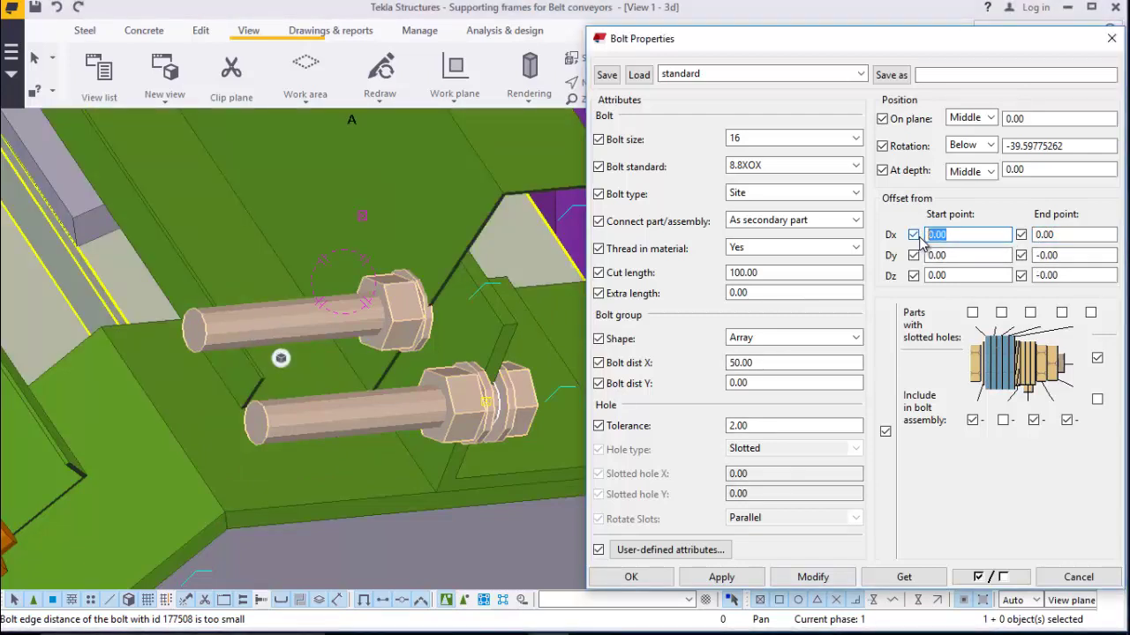
left_click(816, 578)
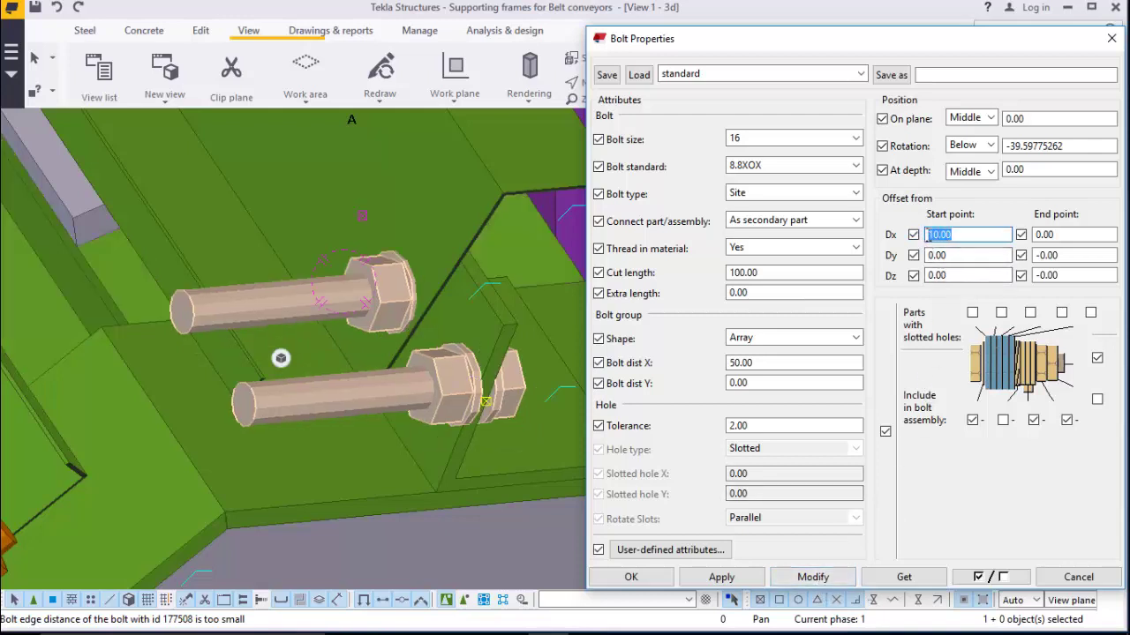
left_click(941, 237)
type("21")
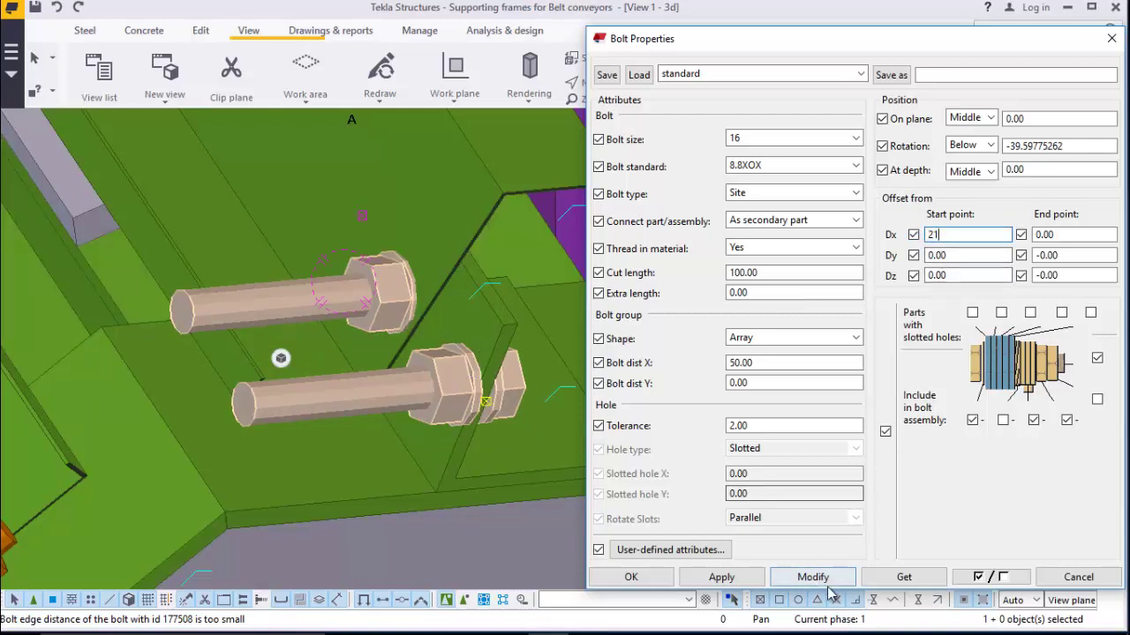
left_click(825, 579)
Try start-point Dx offsets of 25, 30 and 40 to shift the bolts farther up the channel
left_click_drag(953, 235, 933, 235)
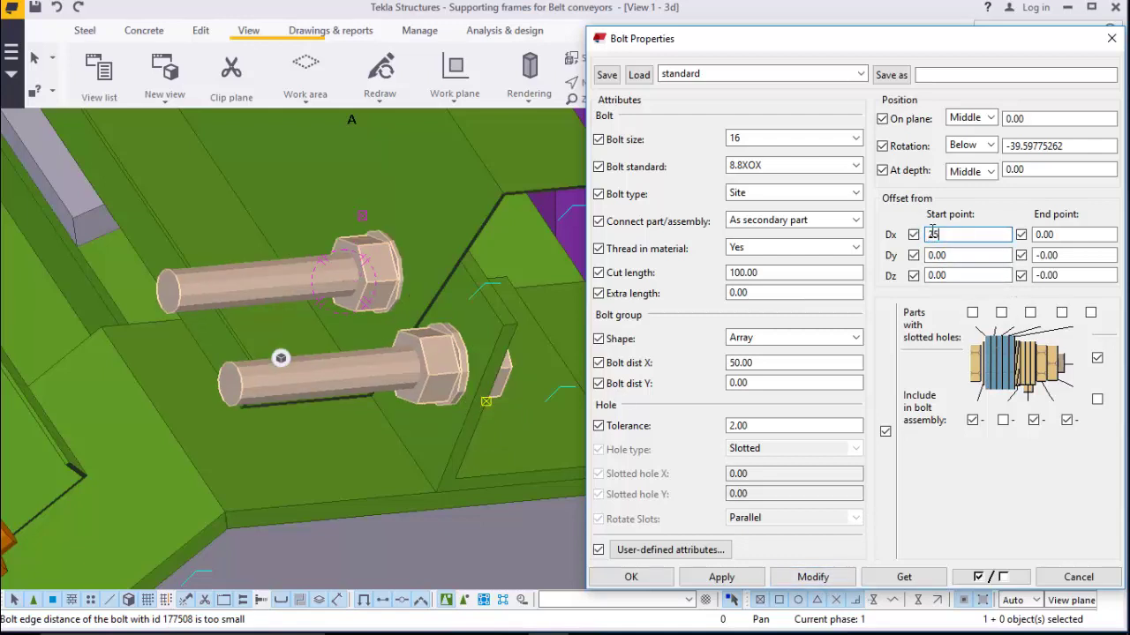
left_click(813, 578)
left_click(972, 234)
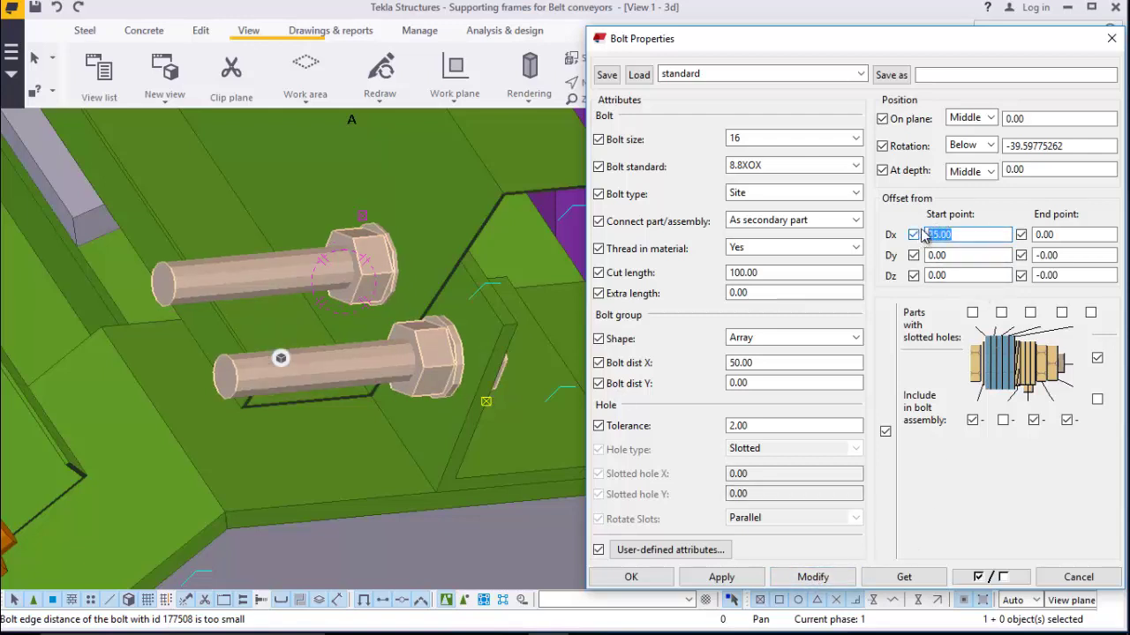
type("30")
left_click(813, 577)
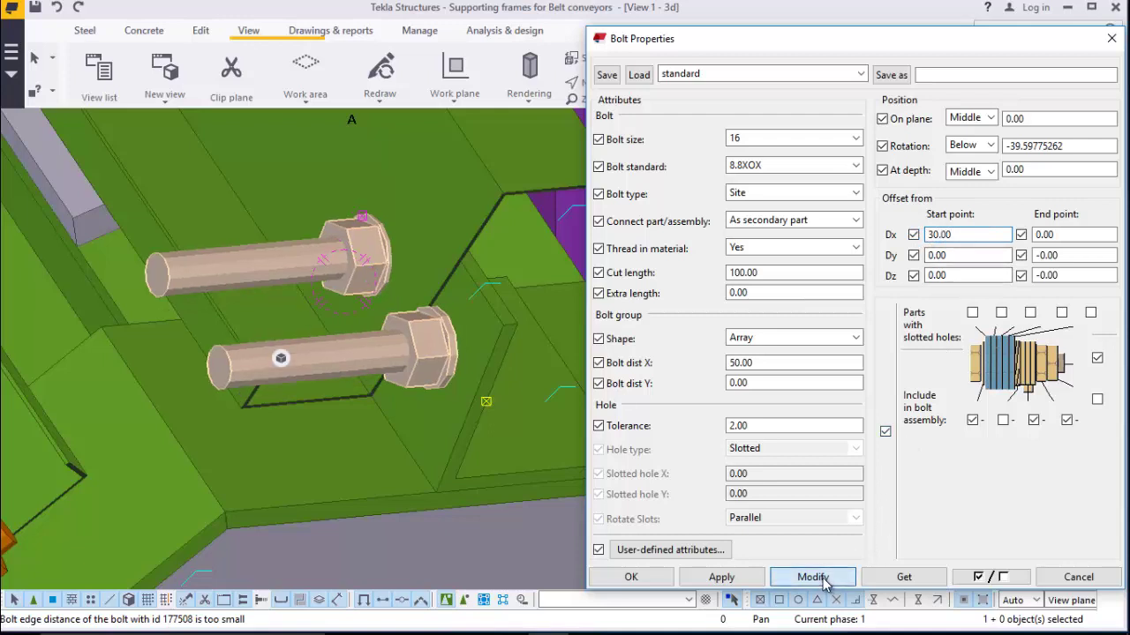
left_click_drag(957, 234, 921, 241)
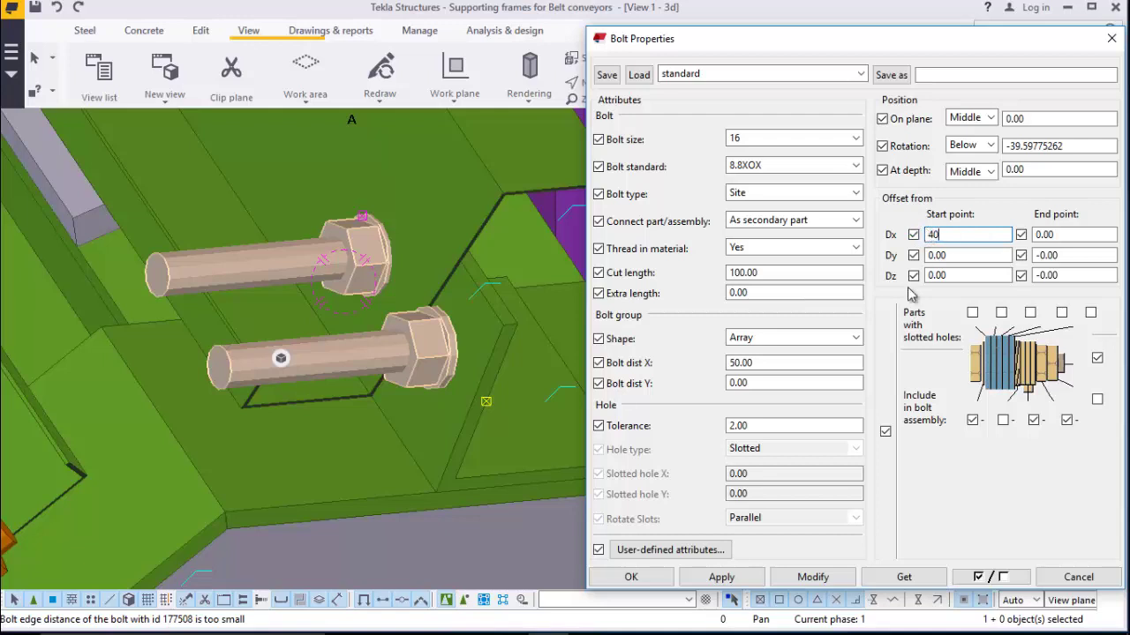
left_click(809, 575)
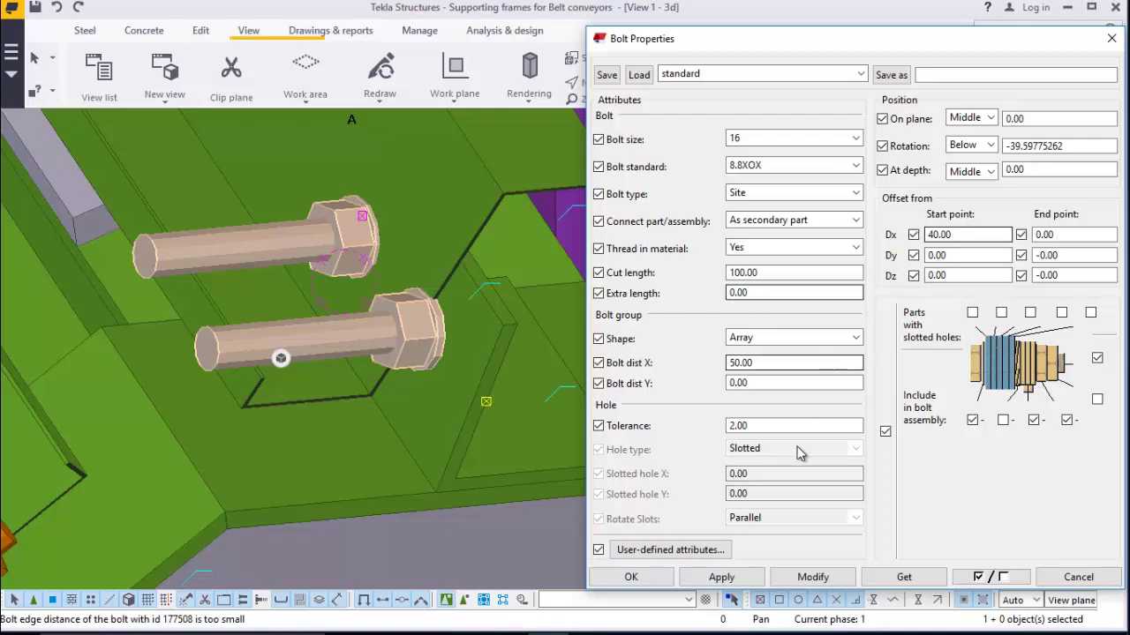
Reduce the group to a single bolt by setting its Bolt dist X to 0
left_click(761, 361)
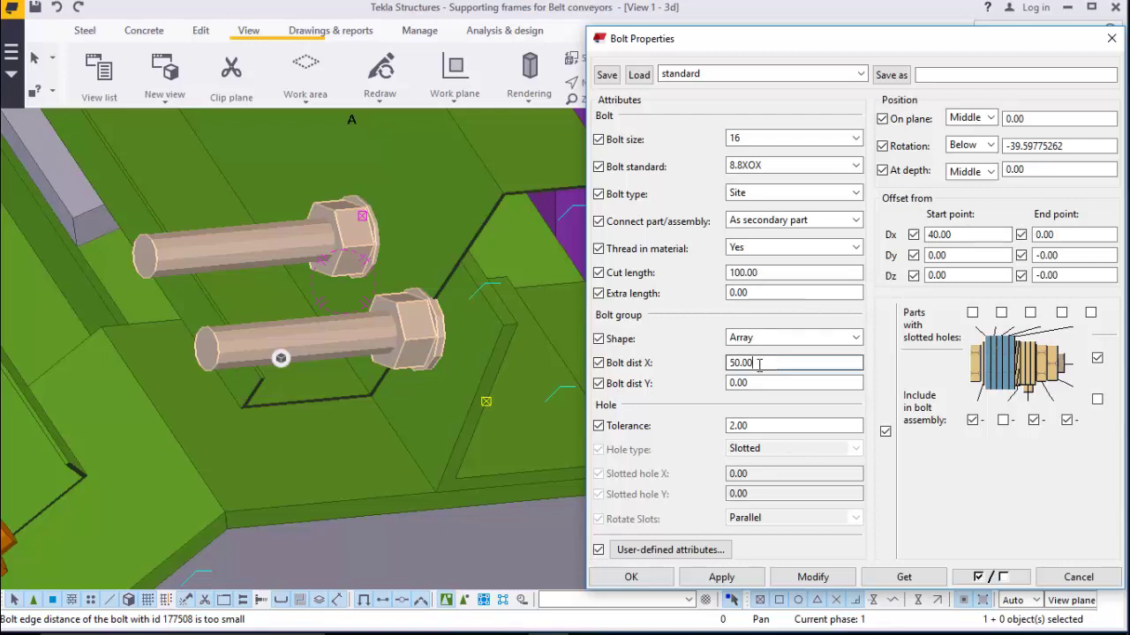
type("0")
left_click(813, 577)
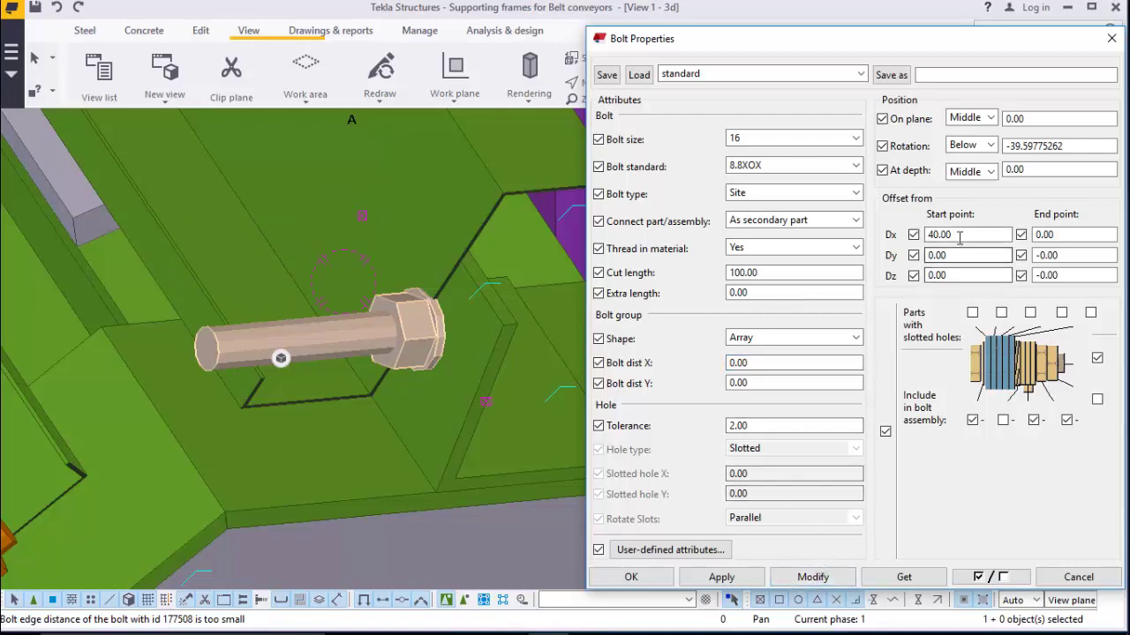
Move the single bolt to a start-point Dx offset of 50 and finally 60, and close its properties
left_click_drag(971, 234, 927, 237)
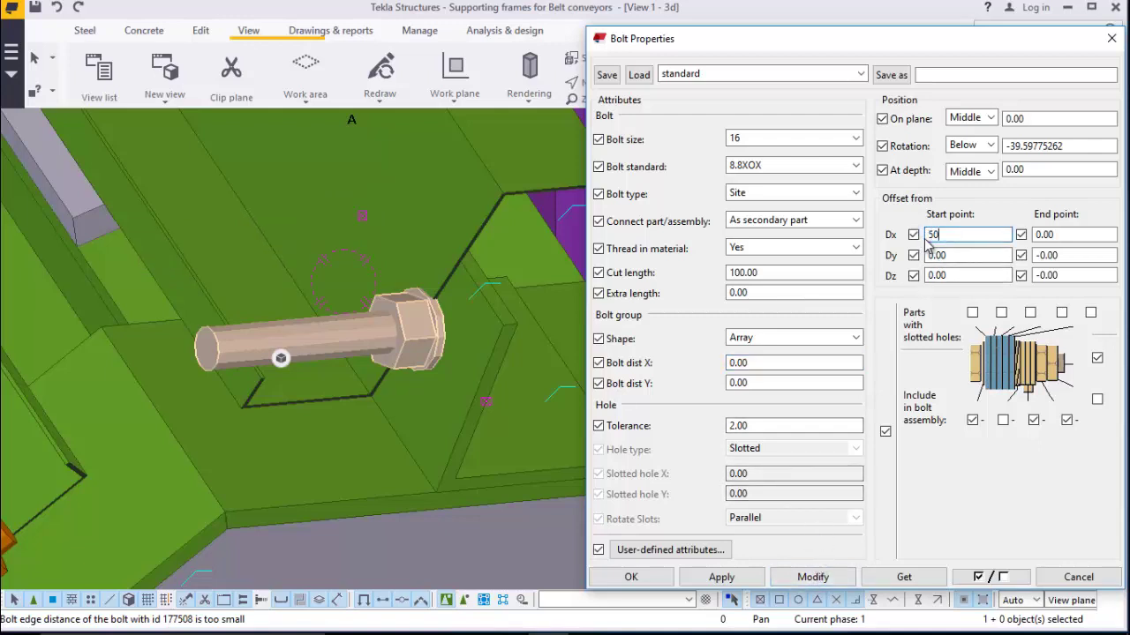
left_click(816, 578)
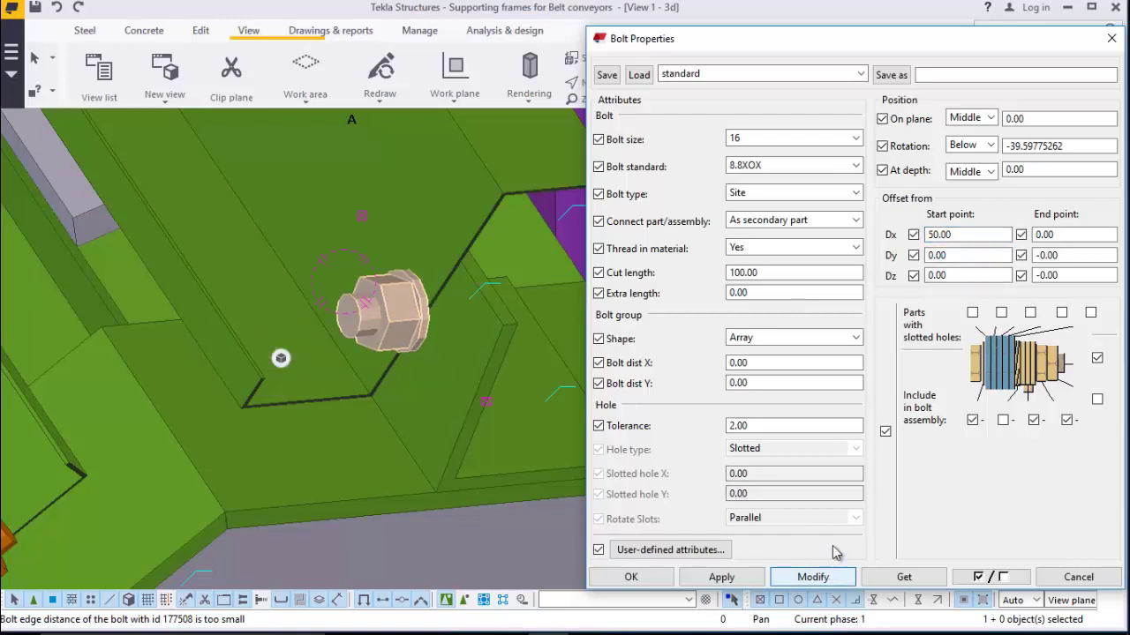
left_click_drag(971, 235, 933, 237)
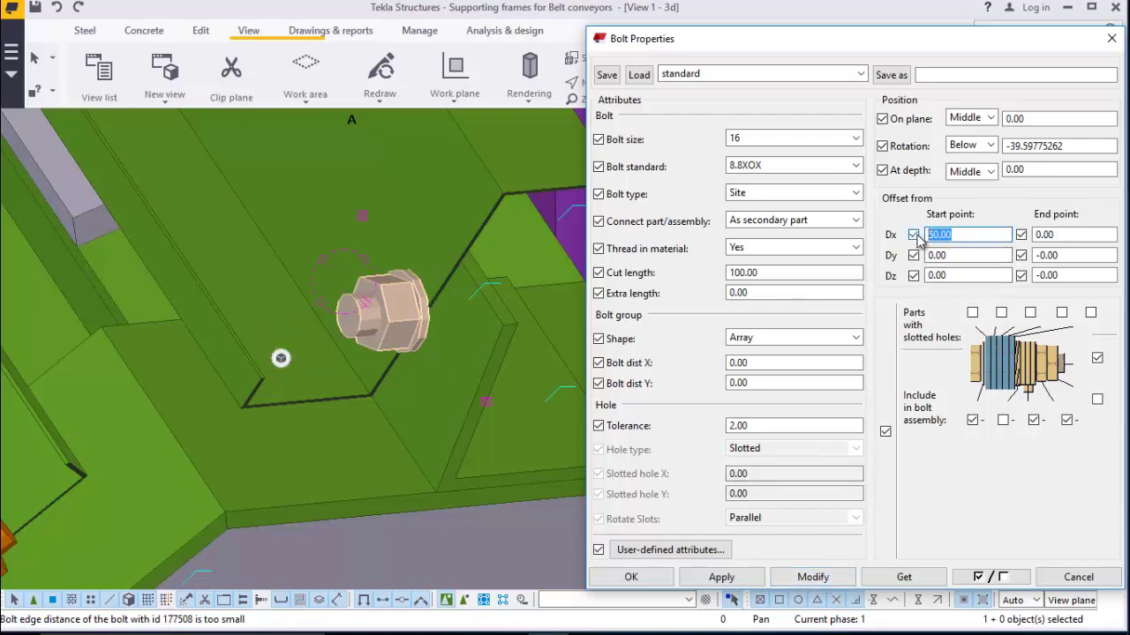
type("60")
left_click(816, 577)
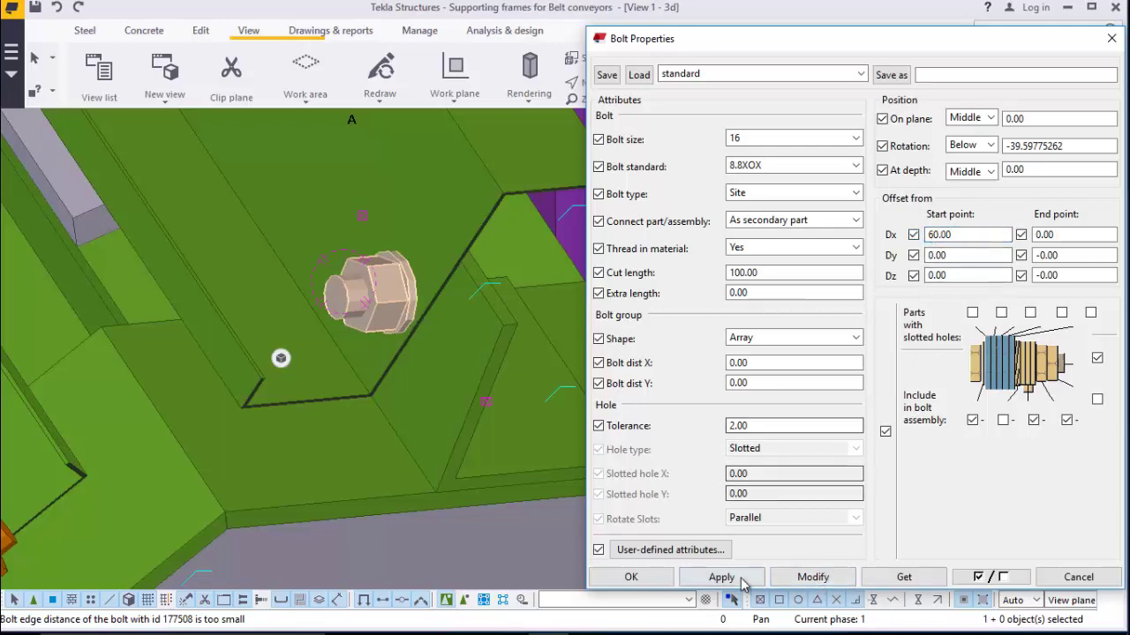
left_click(631, 577)
Set Bolt dist X to 0 on the bolt group of the channel next to the ridge channel and increase its start-point Dx offset
scroll(675, 504, "down", 2)
scroll(511, 468, "down", 5)
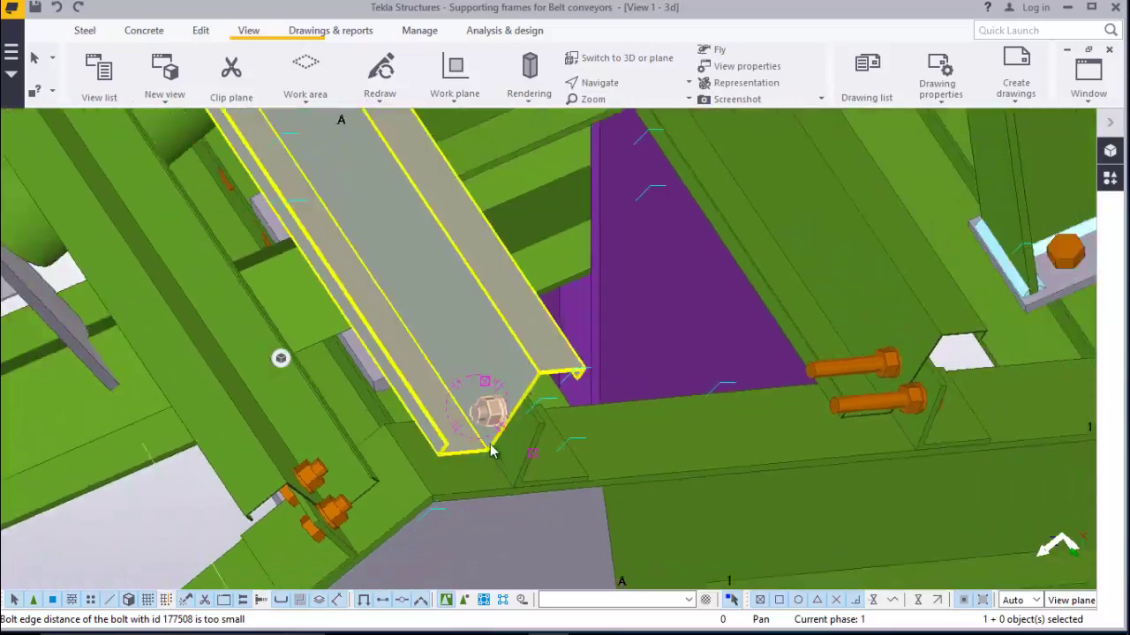
scroll(938, 429, "up", 7)
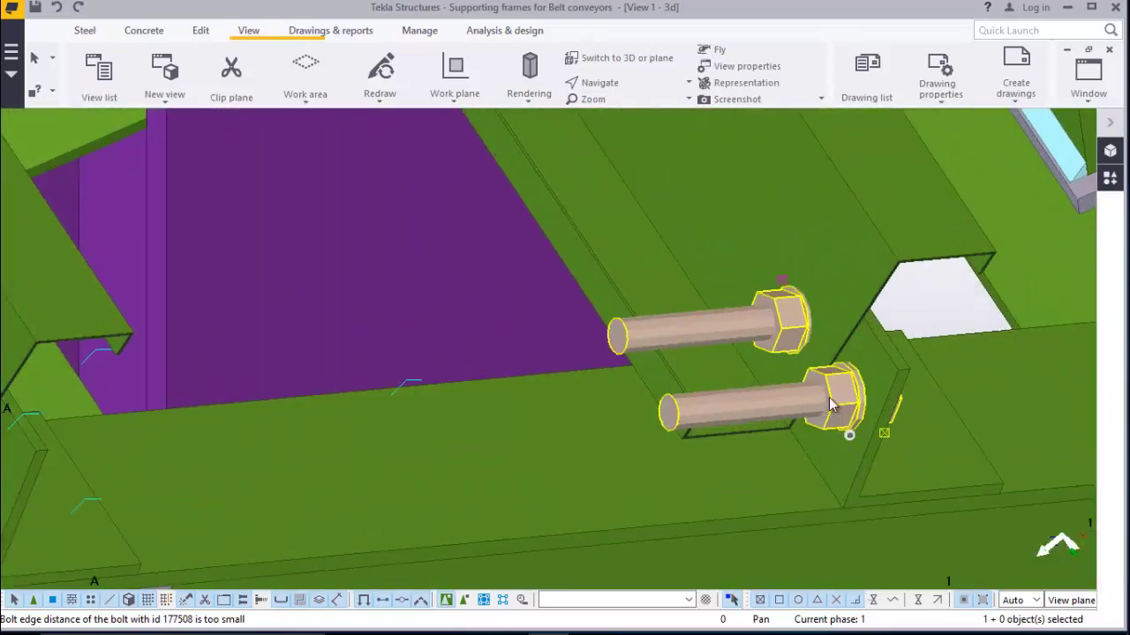
double_click(830, 404)
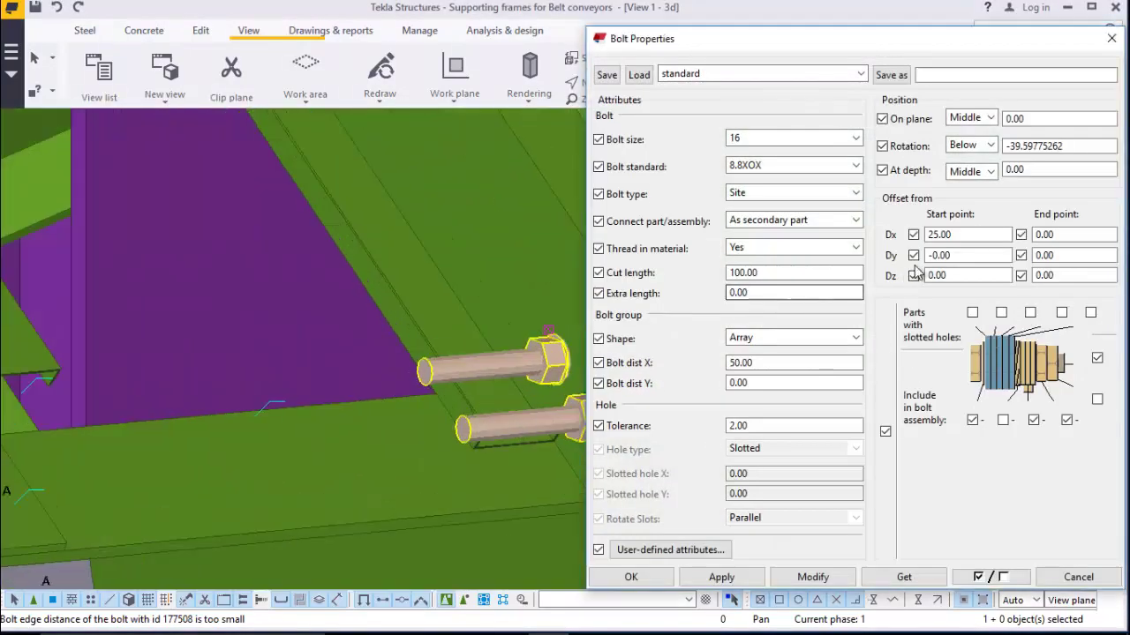
left_click_drag(812, 363, 691, 365)
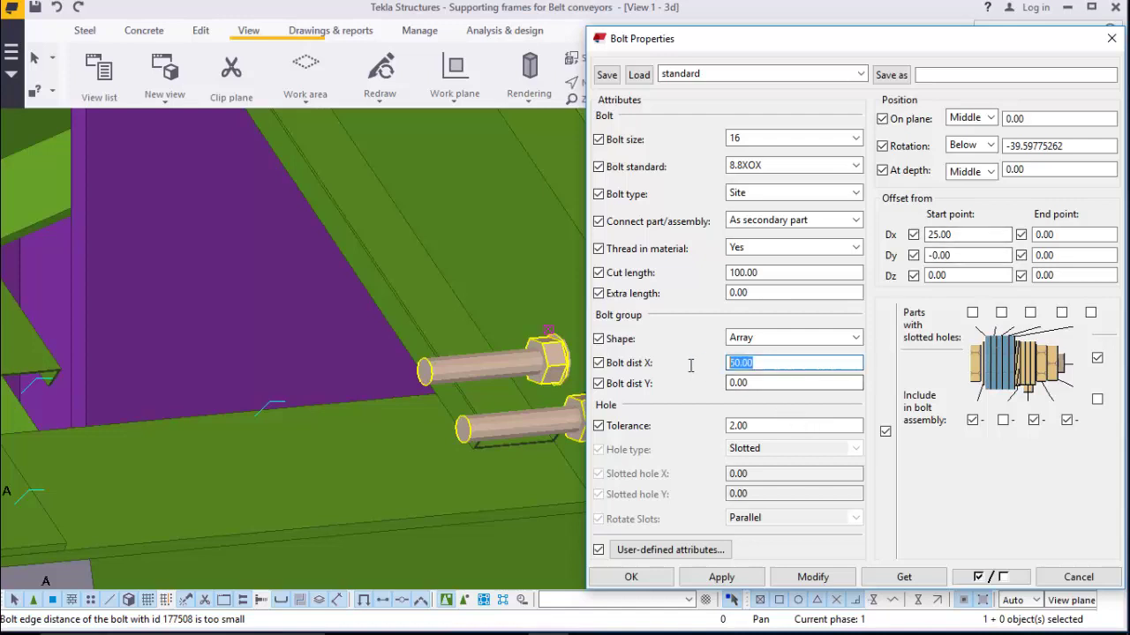
type("0")
left_click(813, 577)
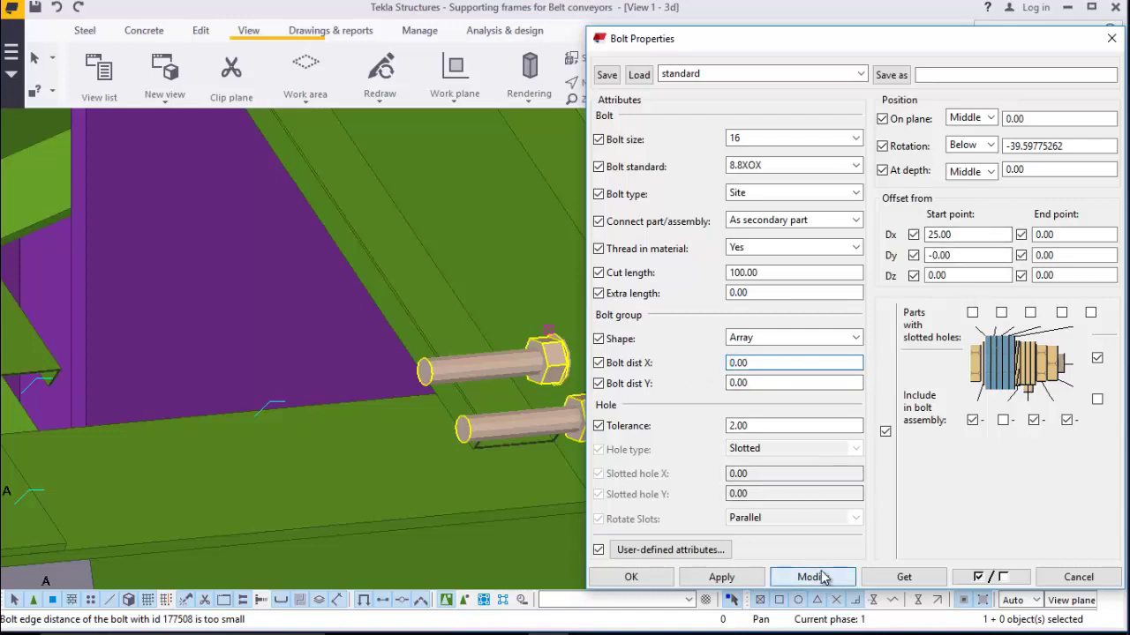
left_click_drag(967, 235, 913, 247)
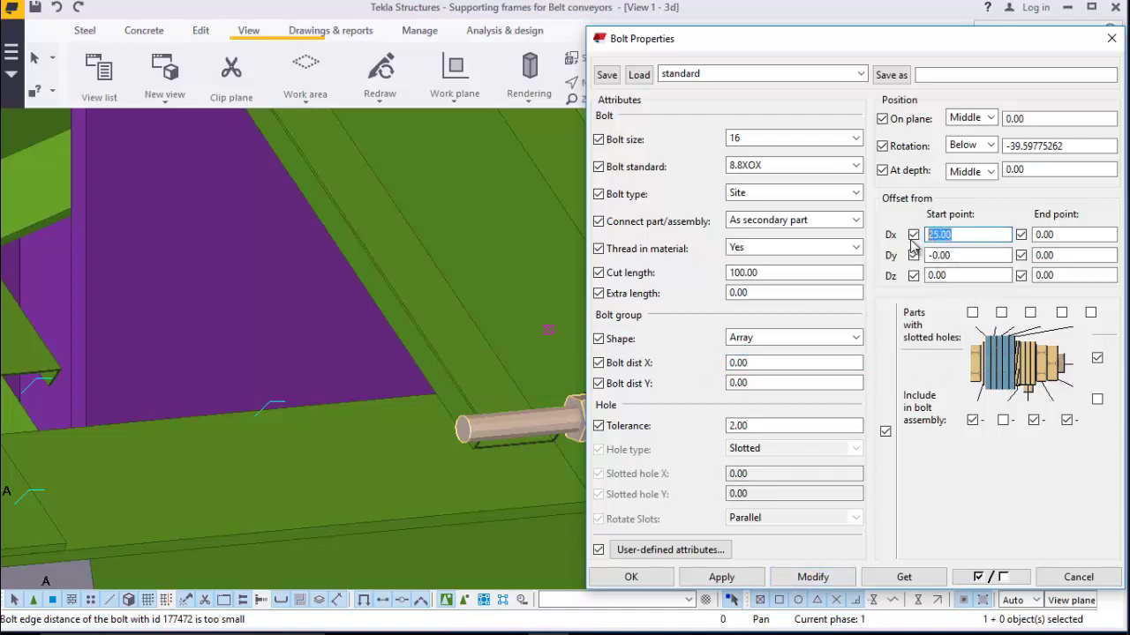
left_click(813, 576)
left_click(632, 576)
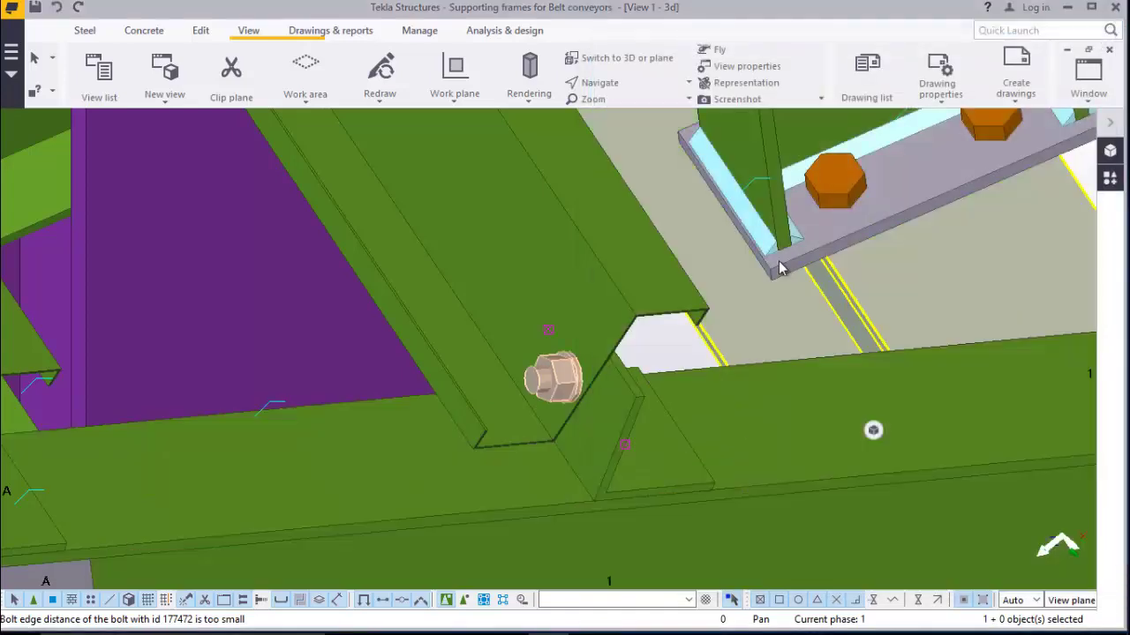
Set the third channel's bolt group to a start-point Dx offset of 60 and a Bolt dist X of 0
scroll(459, 396, "down", 3)
scroll(459, 396, "down", 2)
scroll(867, 371, "up", 5)
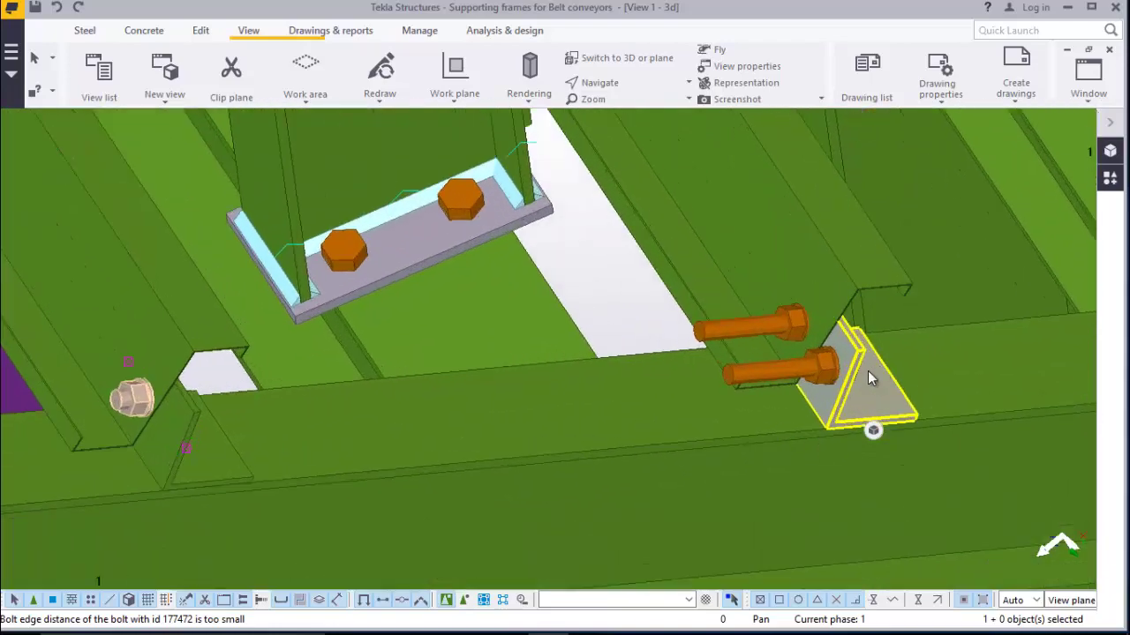
double_click(802, 379)
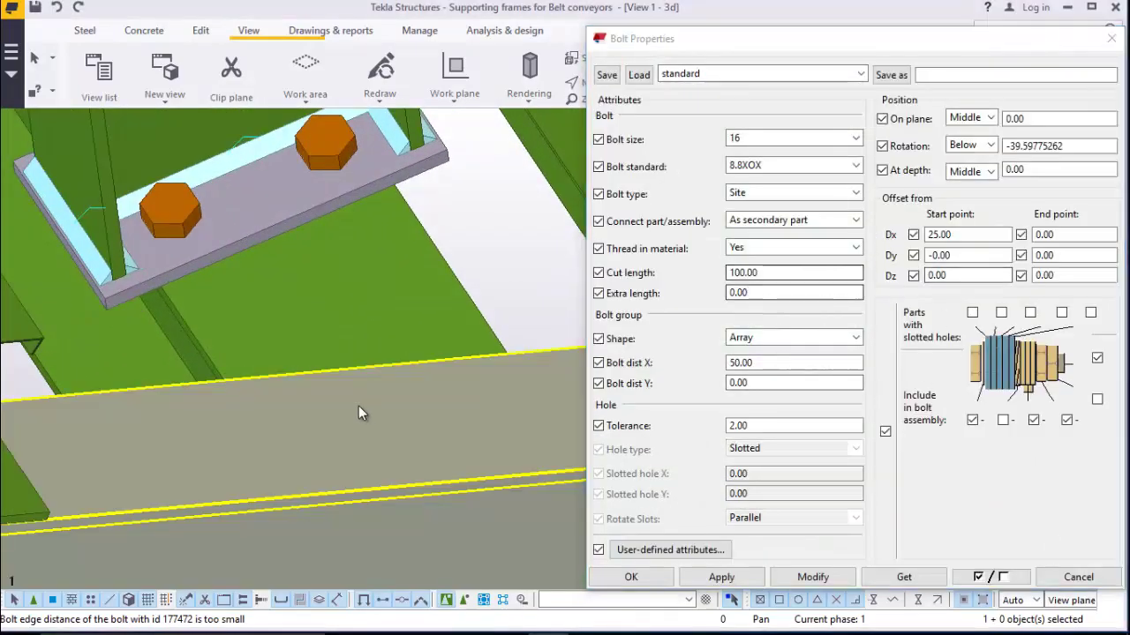
scroll(357, 407, "down", 4)
scroll(484, 411, "up", 3)
scroll(527, 380, "up", 3)
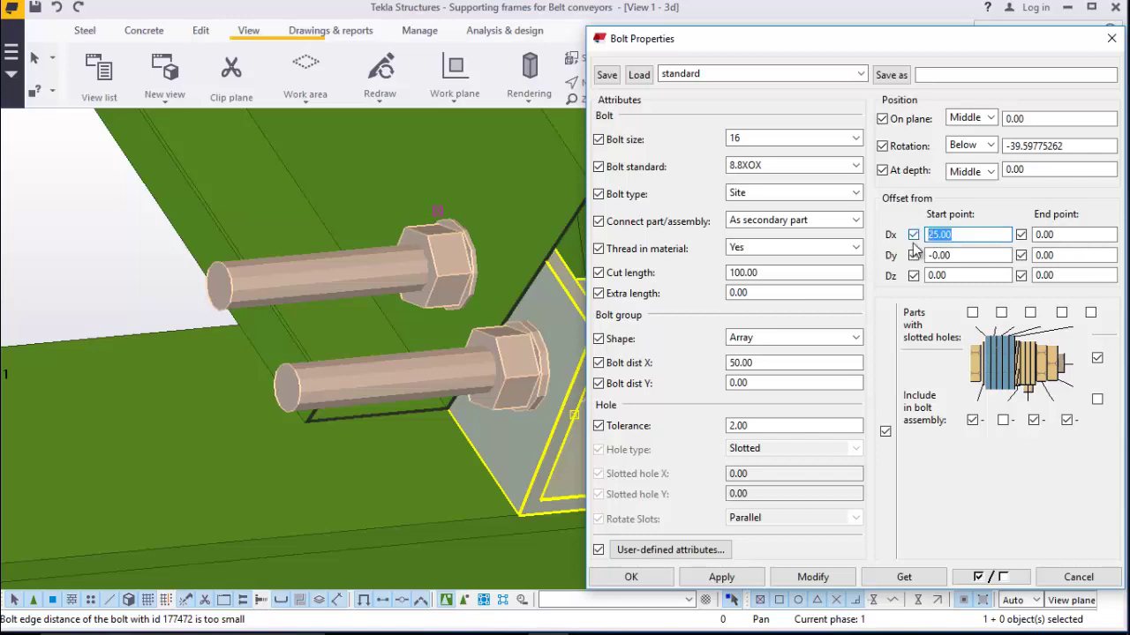
type("60")
left_click_drag(778, 363, 678, 363)
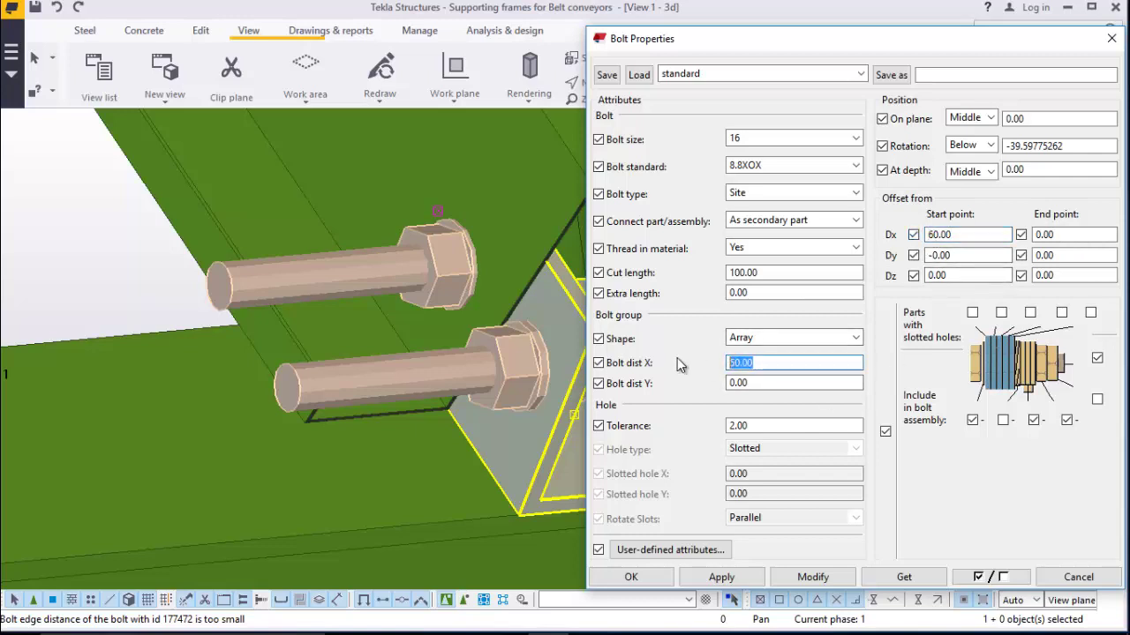
type("0")
left_click(773, 578)
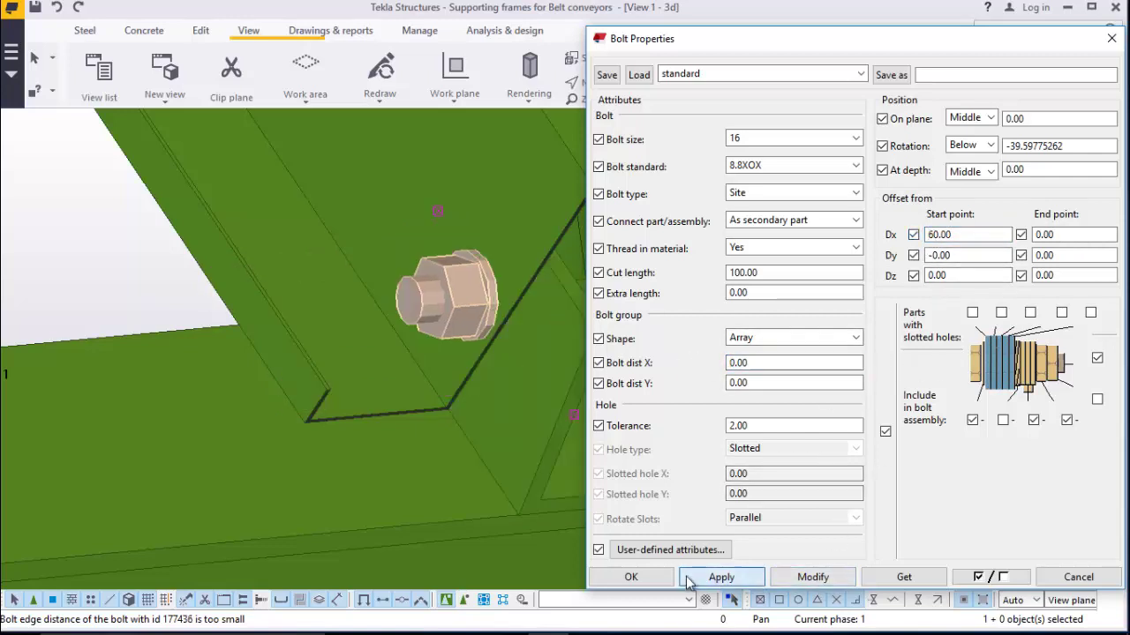
left_click(643, 577)
Change the bolt group on the channel nearest the frame corner to a start-point Dx of 60 and a Bolt dist X of 0
scroll(602, 494, "down", 8)
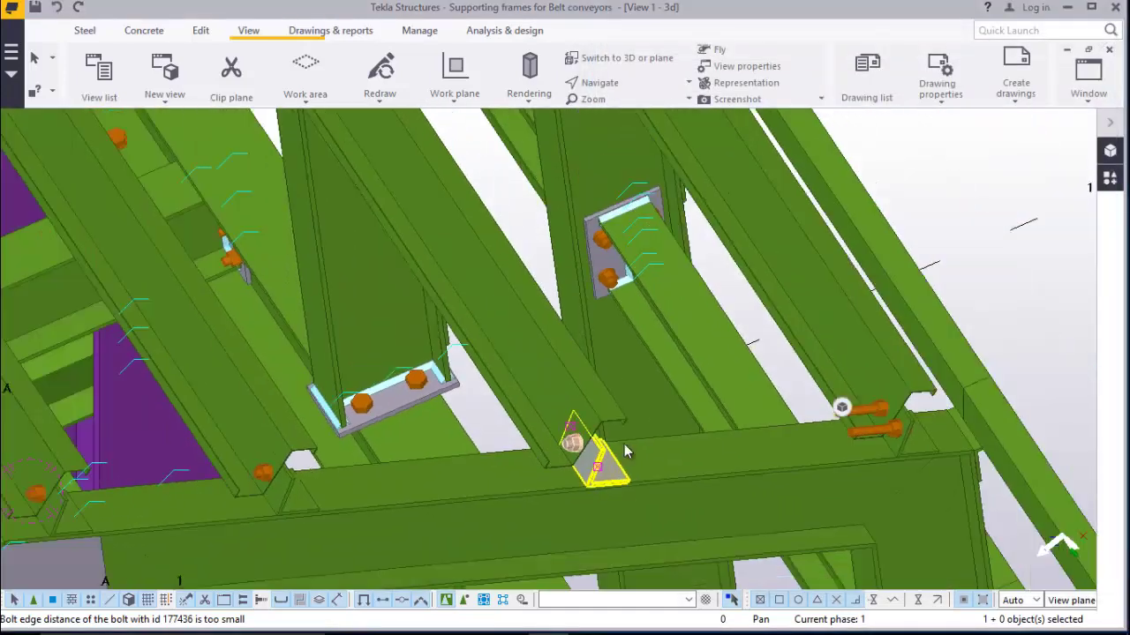
scroll(887, 408, "up", 10)
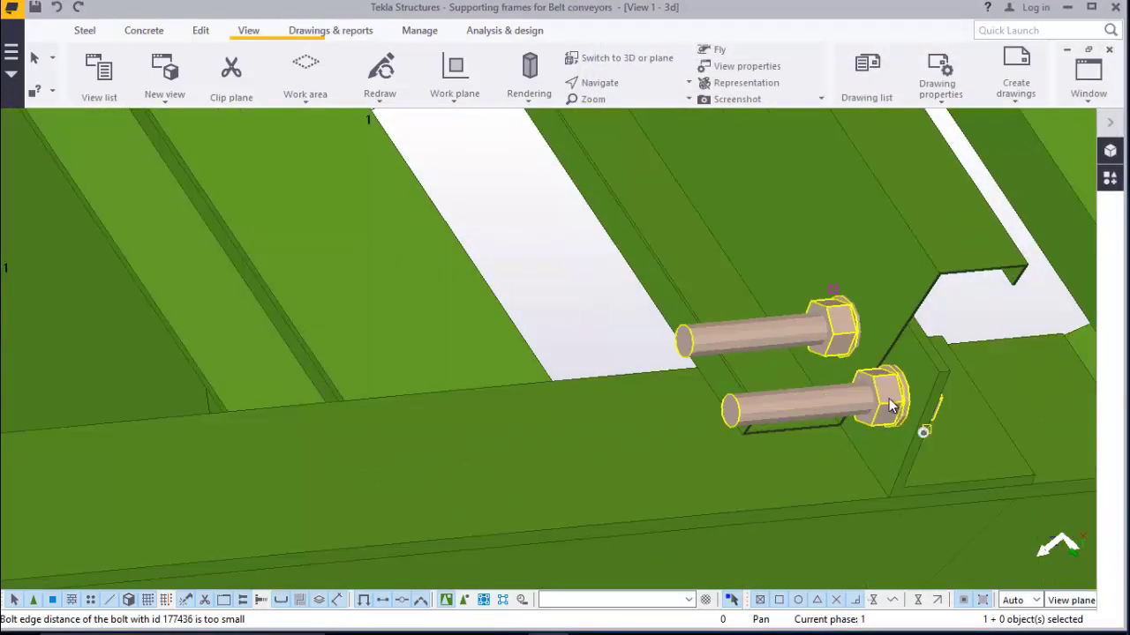
double_click(890, 404)
scroll(256, 292, "down", 6)
scroll(333, 304, "up", 5)
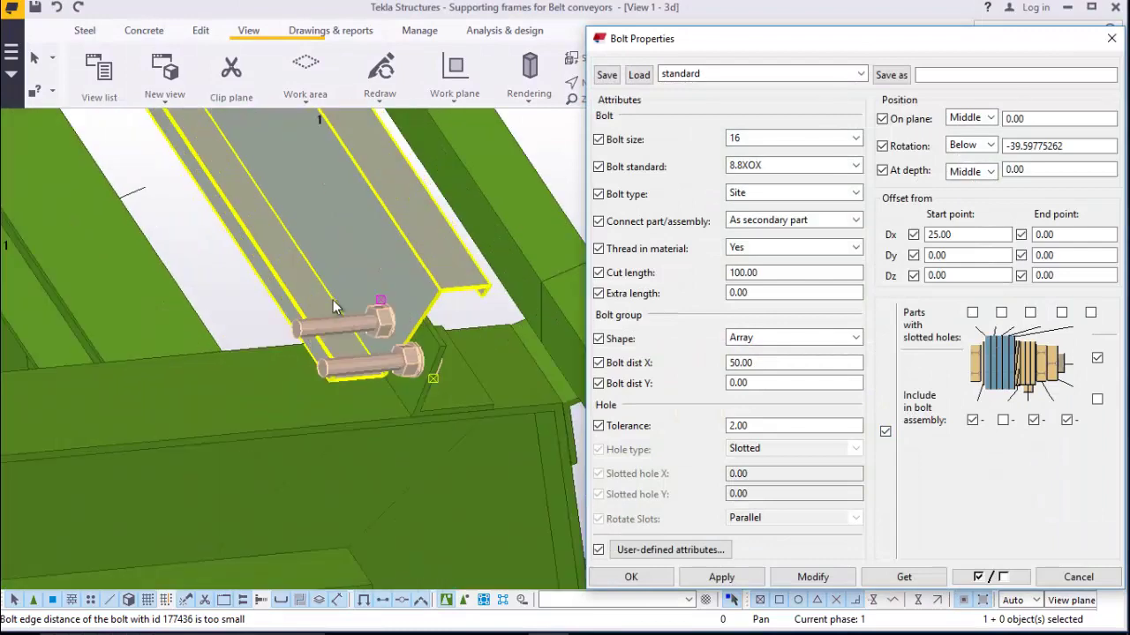
scroll(332, 302, "up", 3)
scroll(401, 313, "down", 1)
left_click_drag(958, 235, 891, 243)
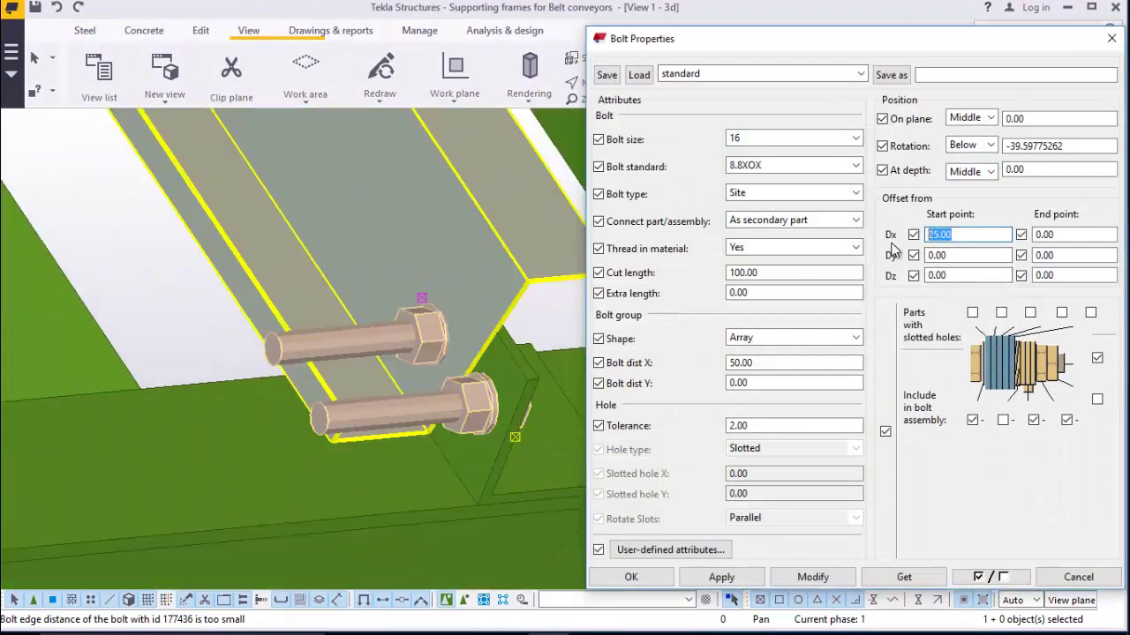
type("60")
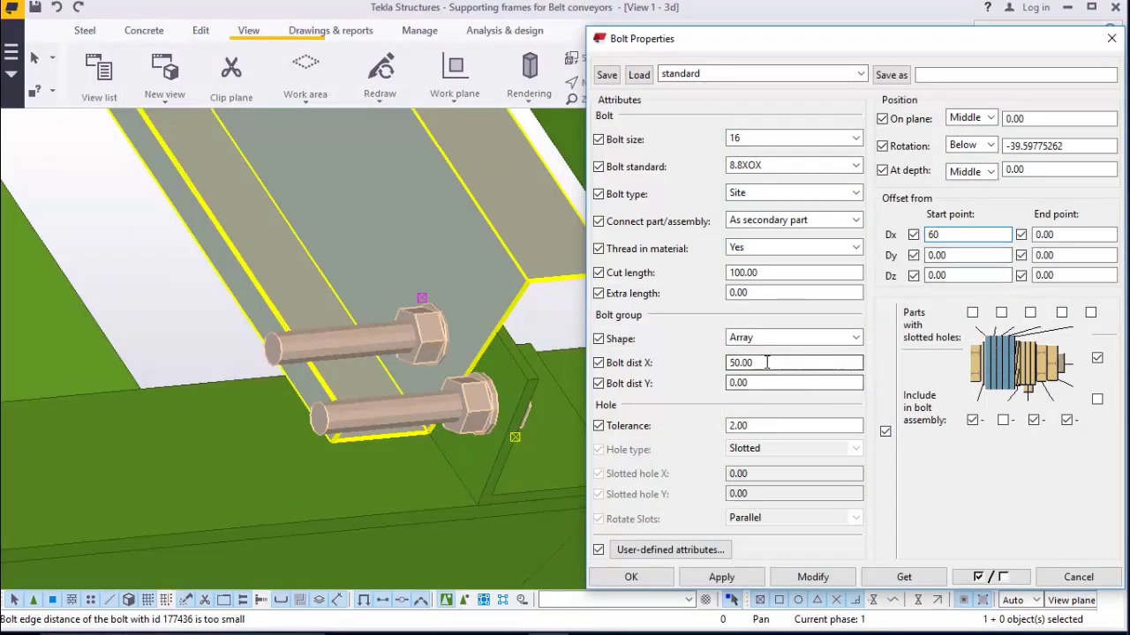
left_click_drag(766, 361, 654, 372)
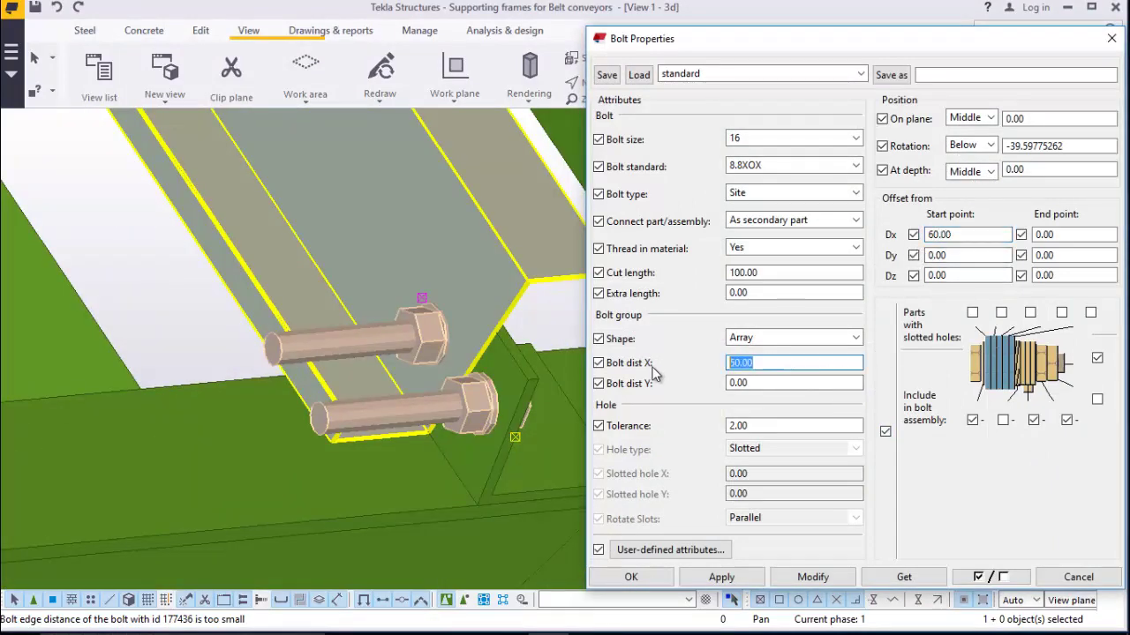
left_click(808, 579)
left_click(729, 578)
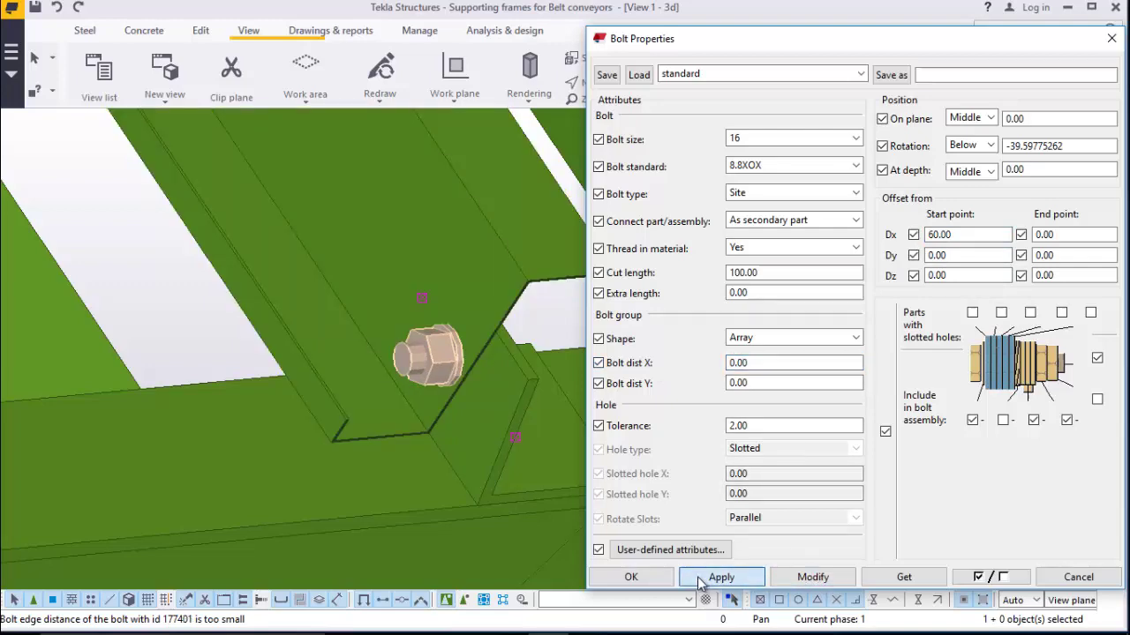
left_click(647, 579)
Rotate the model about the corrected corner bolt and examine the channel connections along the side of the frame
scroll(673, 381, "down", 3)
scroll(750, 350, "down", 7)
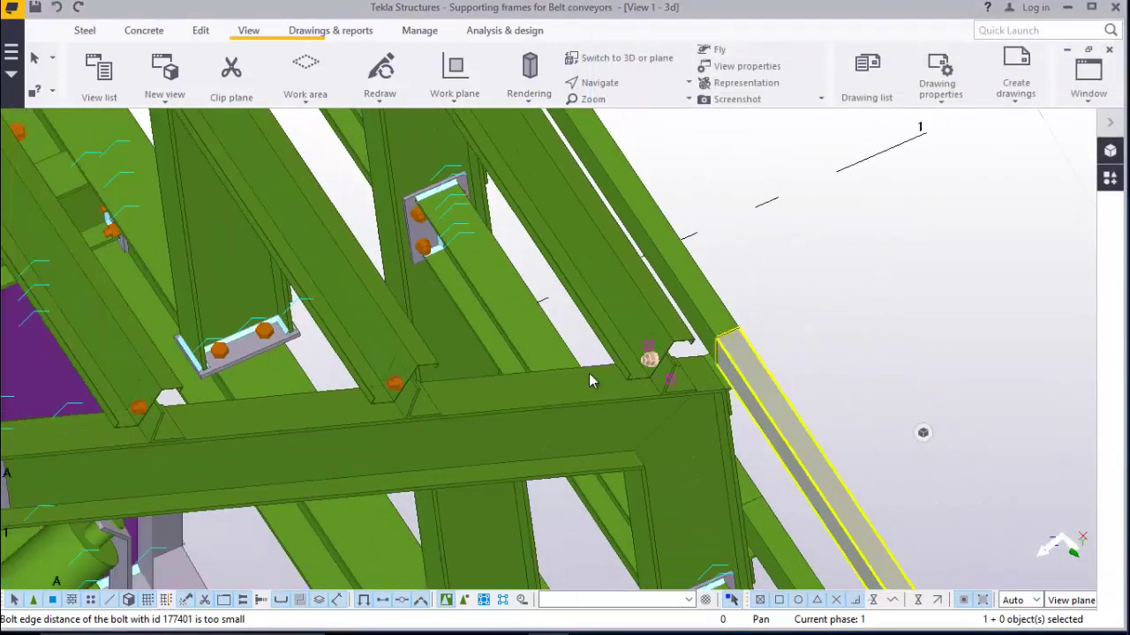
scroll(586, 368, "up", 2)
scroll(668, 360, "down", 1)
scroll(668, 359, "down", 2)
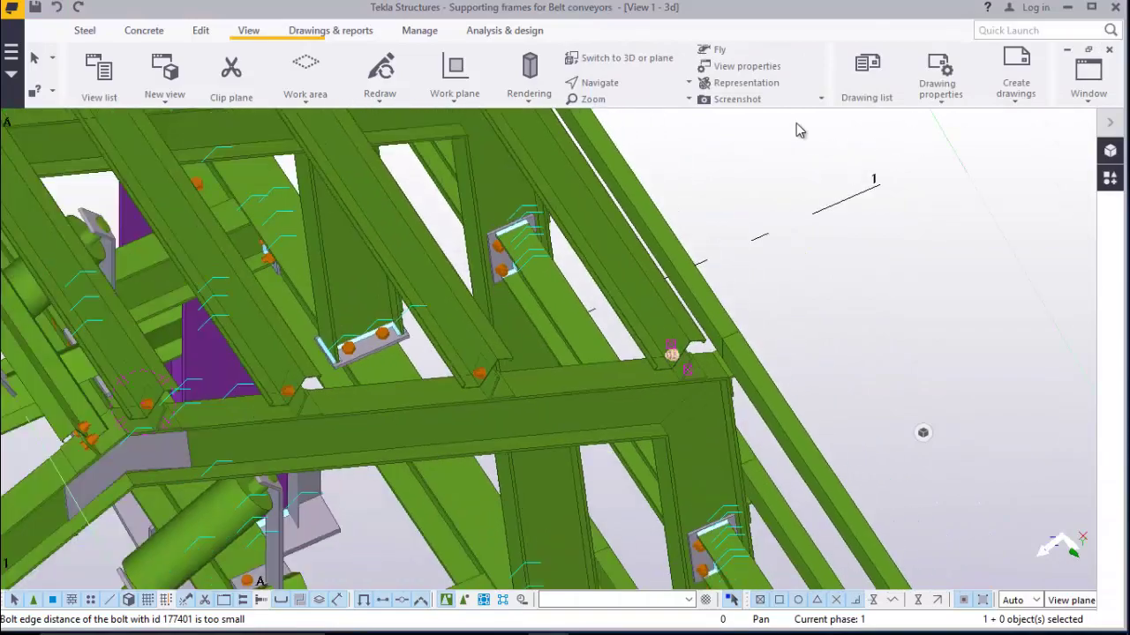
left_click(638, 86)
left_click(624, 108)
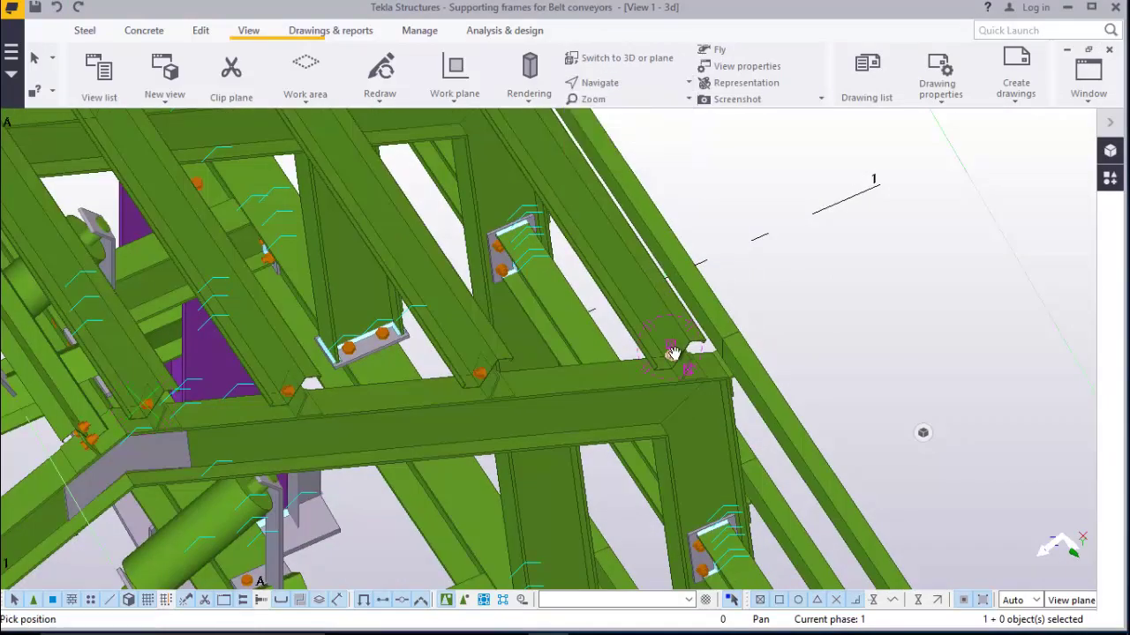
left_click_drag(674, 353, 361, 254)
scroll(571, 341, "up", 2)
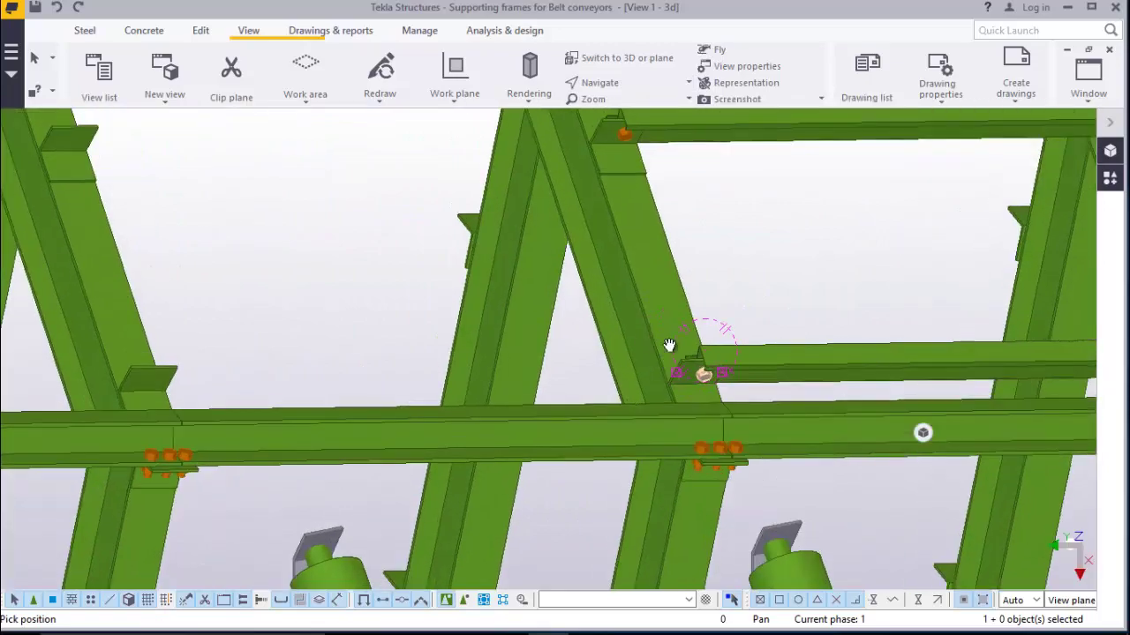
middle_click_drag(669, 344, 554, 375, "ctrl")
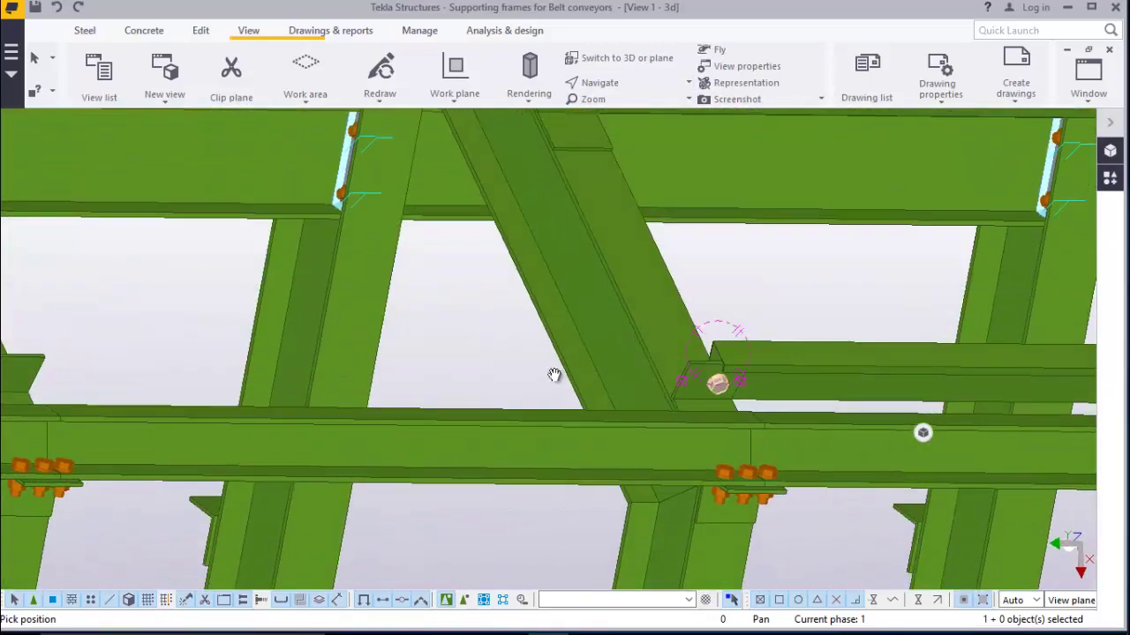
scroll(379, 396, "down", 9)
scroll(778, 398, "up", 2)
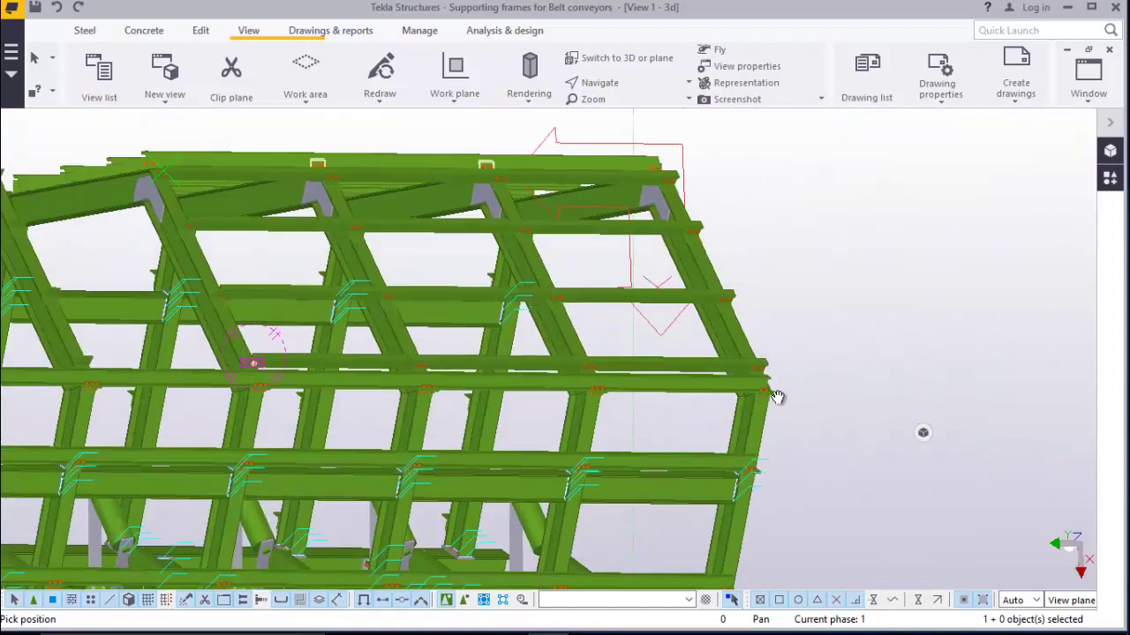
Examine the two-bolt cleat connections at the far end of the channels against the single-bolt end, and end the rotation
scroll(777, 398, "up", 4)
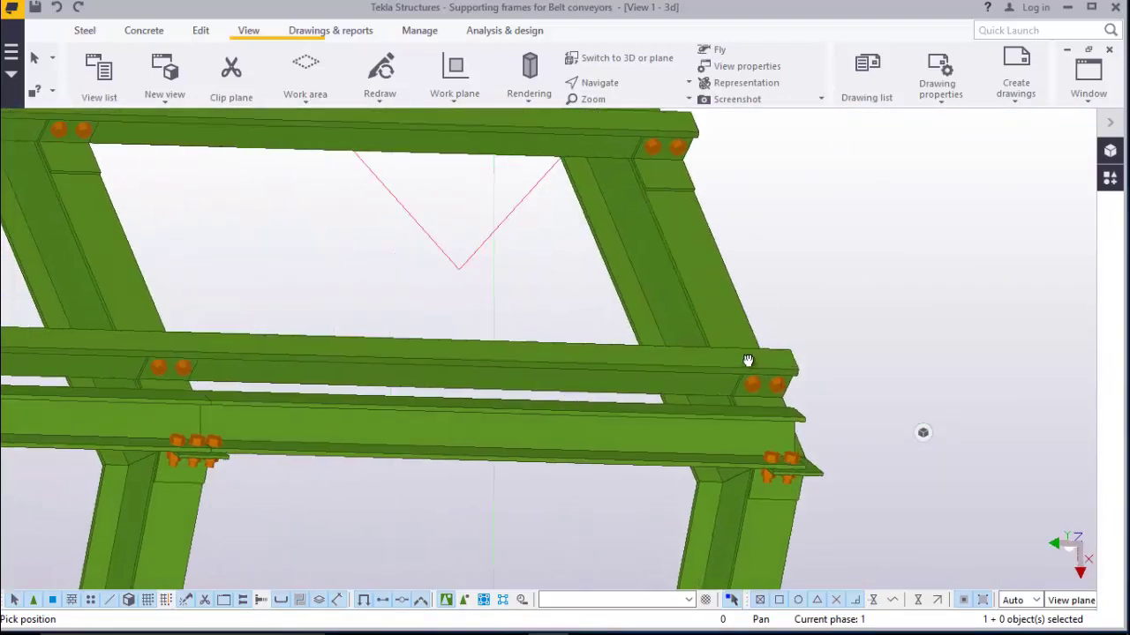
middle_click_drag(747, 360, 790, 377, "ctrl")
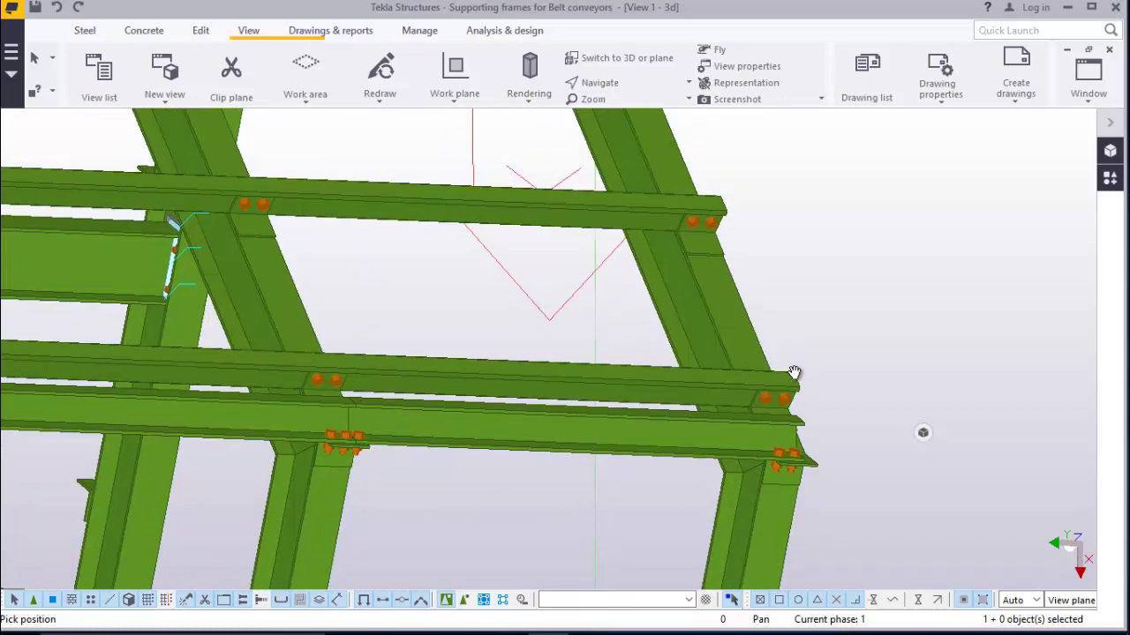
scroll(799, 379, "up", 6)
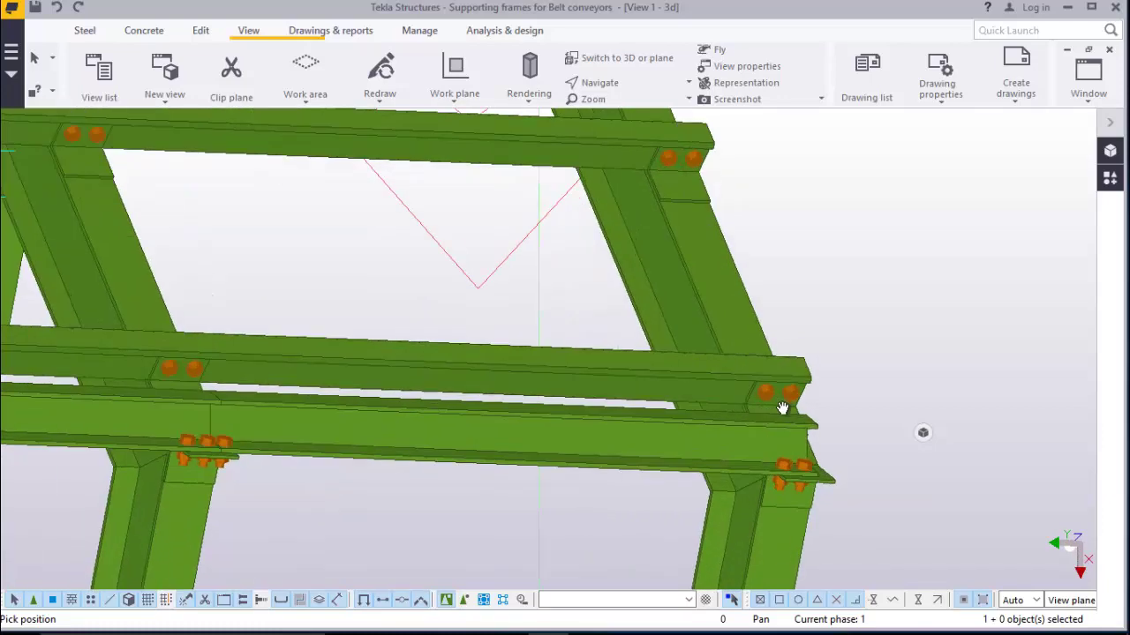
scroll(796, 390, "down", 2)
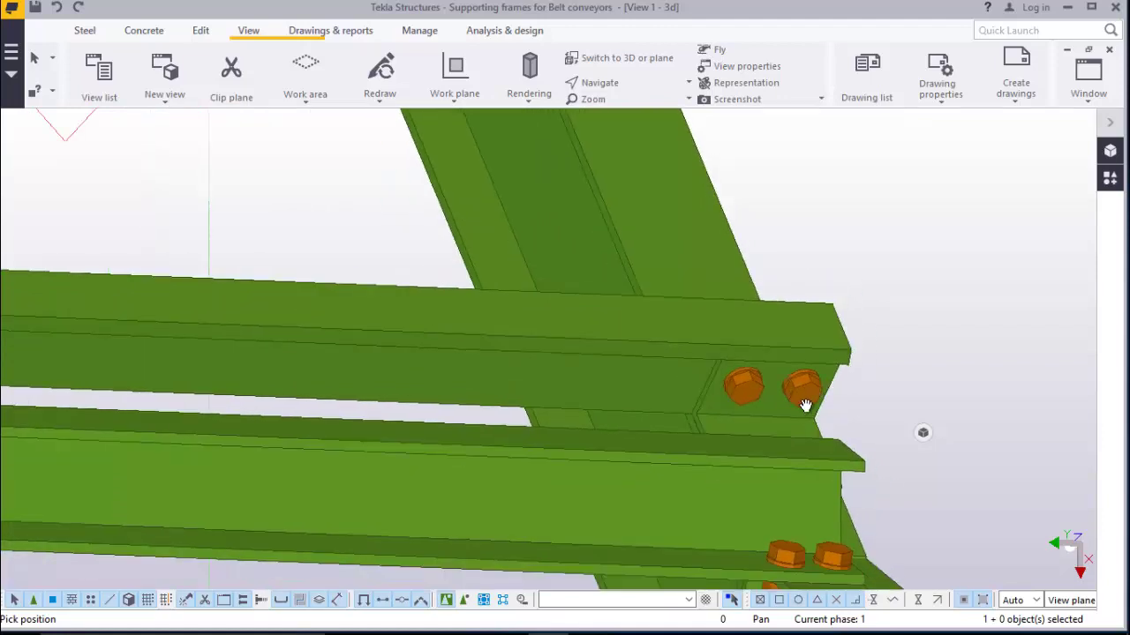
scroll(799, 404, "down", 8)
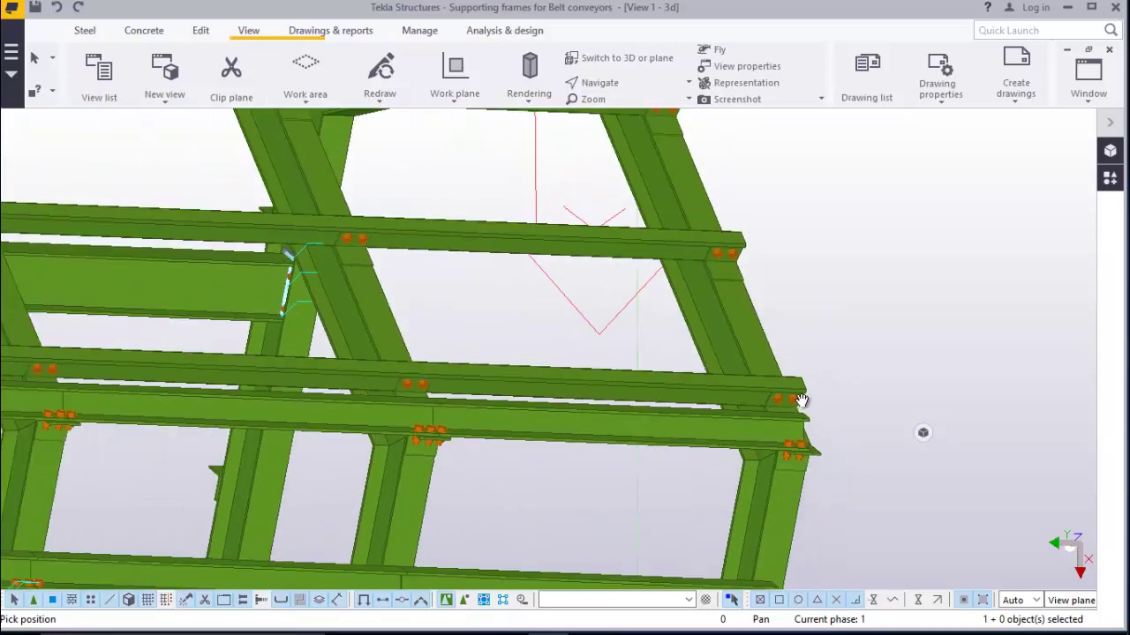
scroll(887, 376, "down", 3)
scroll(410, 349, "up", 6)
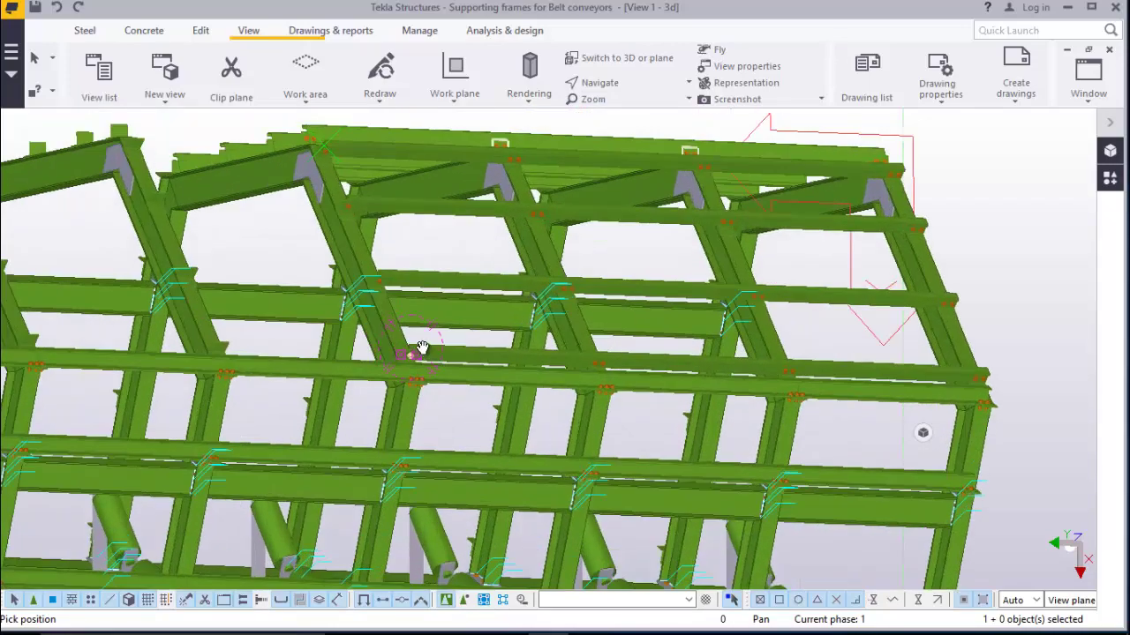
scroll(406, 350, "up", 2)
right_click(486, 312)
left_click(517, 319)
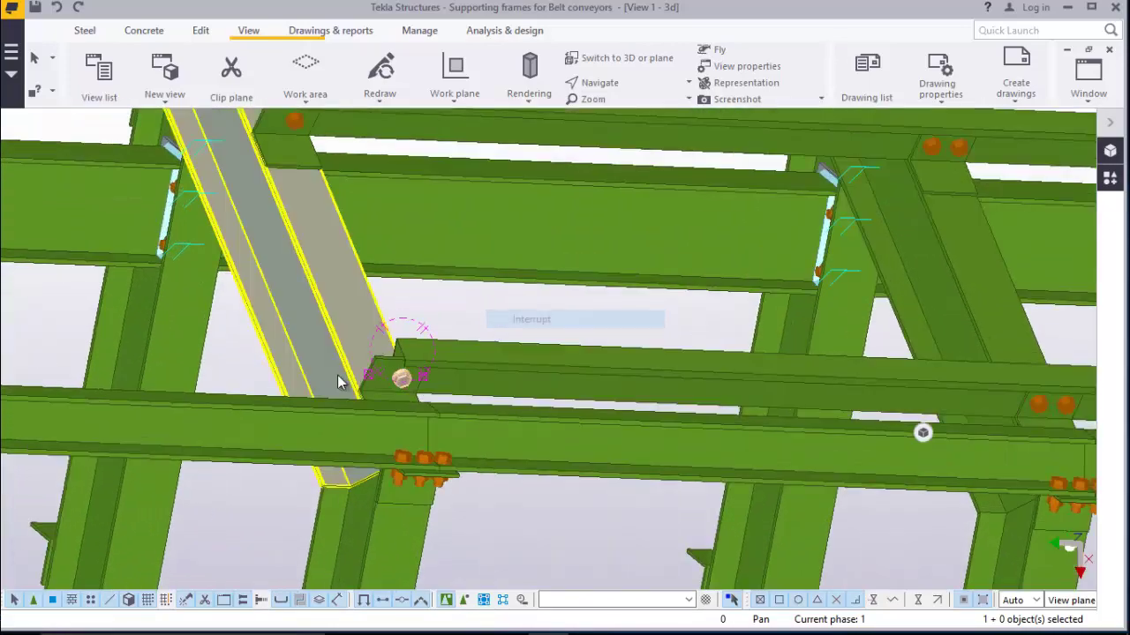
Set the bolt group at the inner end of the upper channel, beside the haunch, to Bolt dist X 0 and start-point Dx 60
scroll(404, 347, "down", 2)
scroll(548, 455, "down", 4)
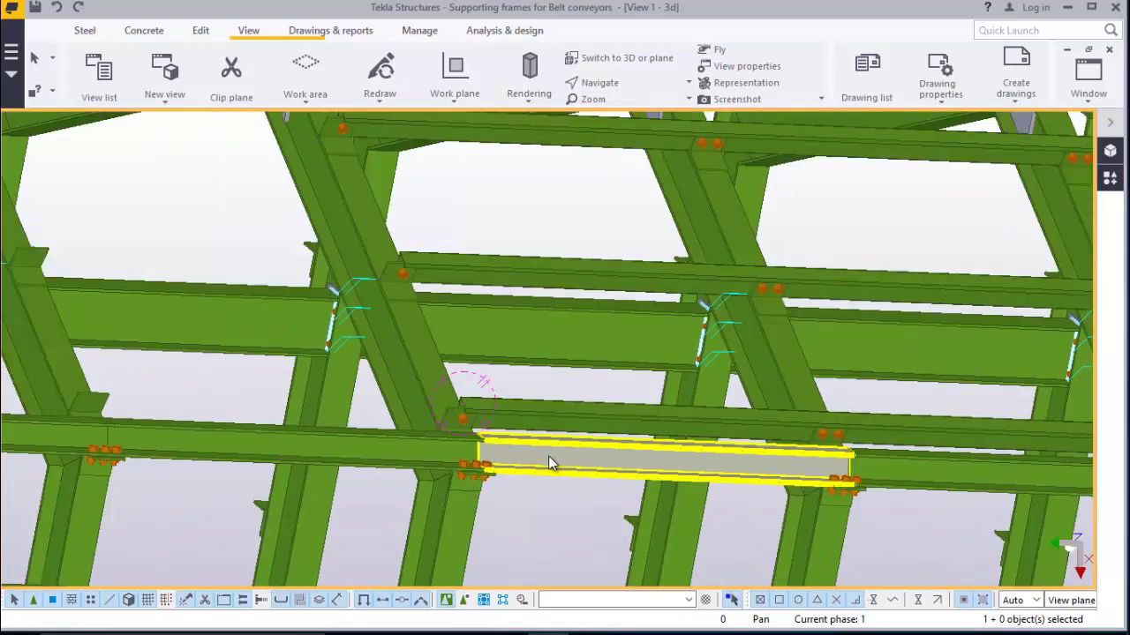
scroll(552, 455, "down", 3)
left_click(600, 83)
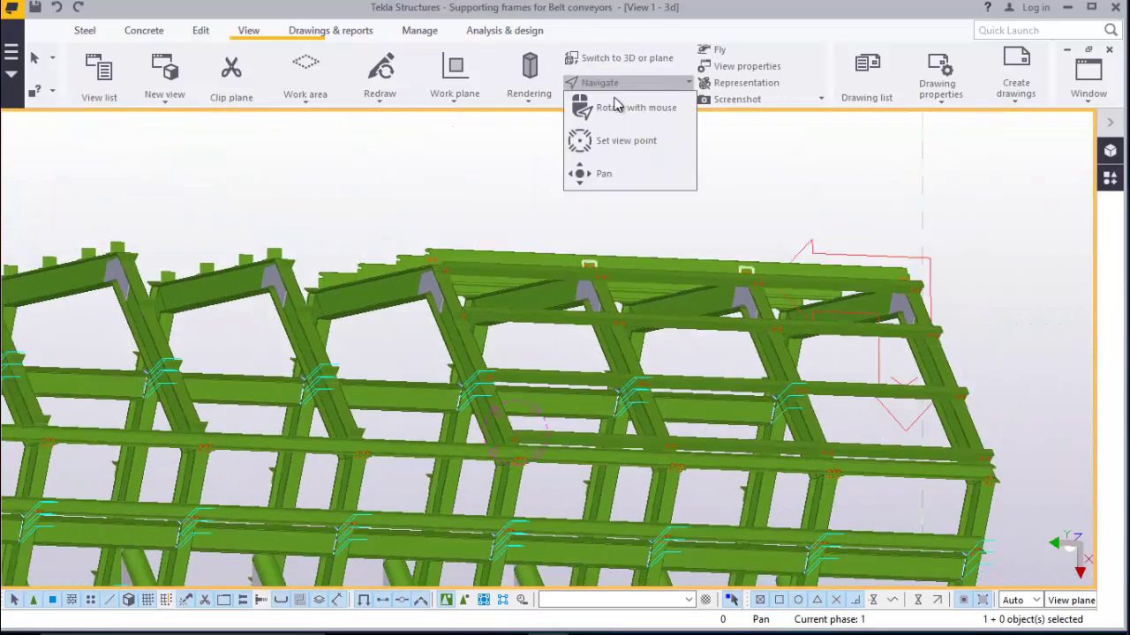
left_click(618, 104)
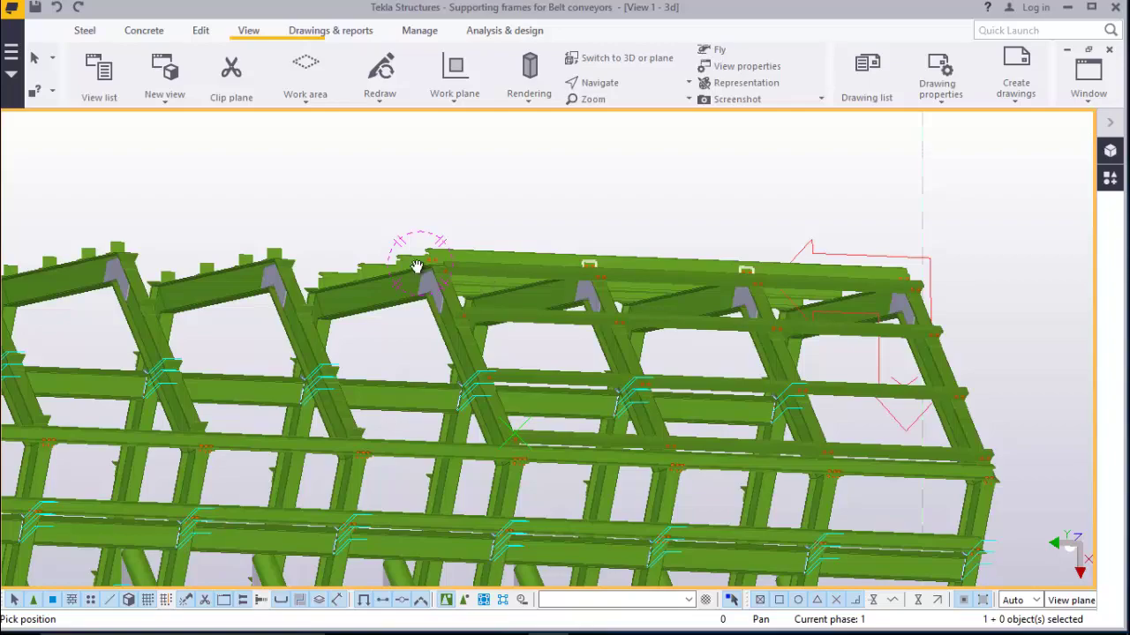
middle_click_drag(416, 266, 475, 255, "ctrl")
scroll(415, 271, "up", 2)
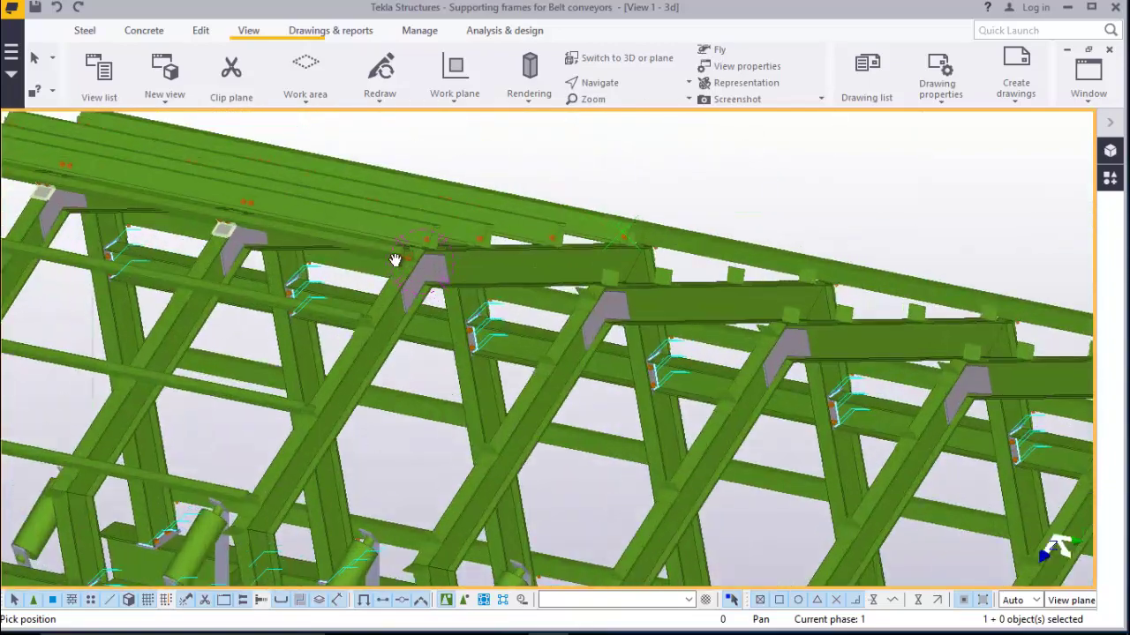
scroll(395, 260, "up", 8)
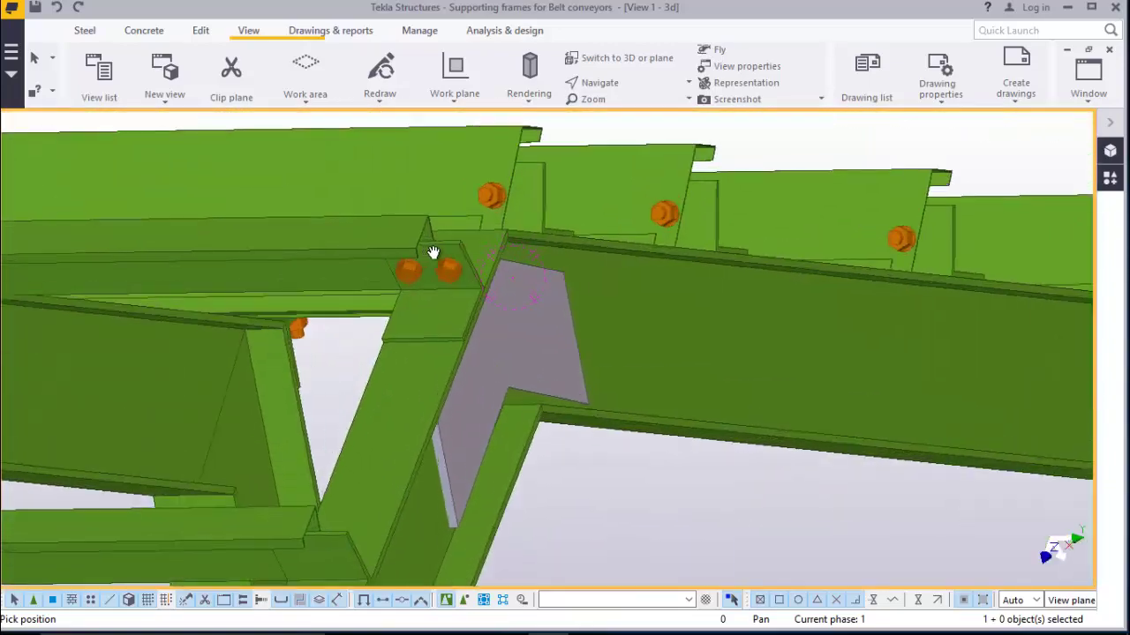
scroll(432, 253, "up", 3)
right_click(436, 258)
left_click(468, 269)
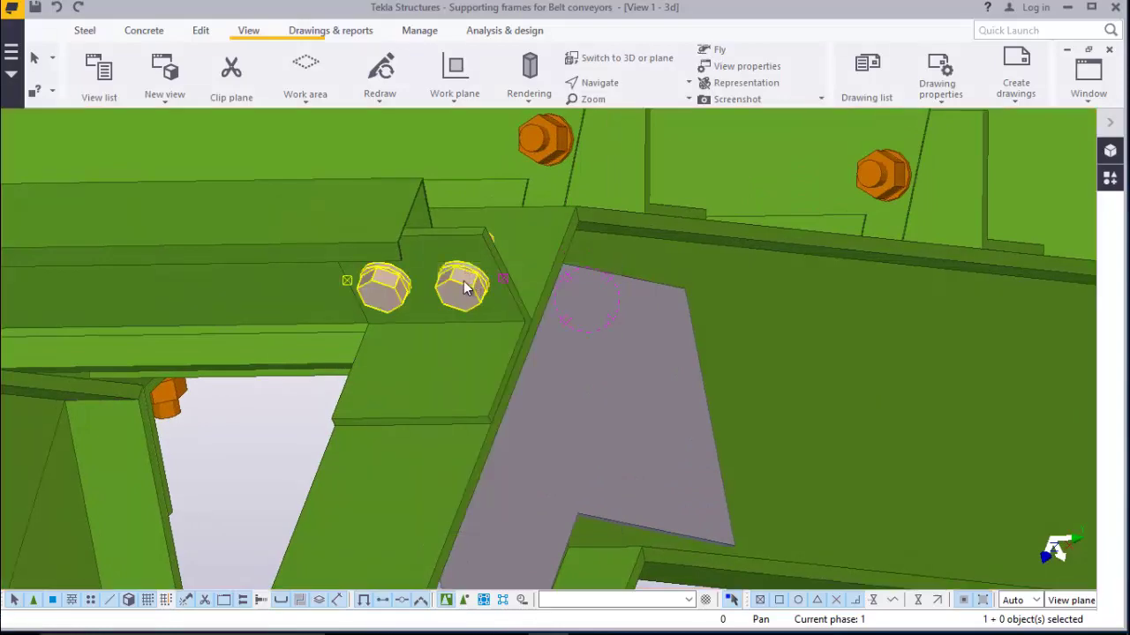
double_click(463, 281)
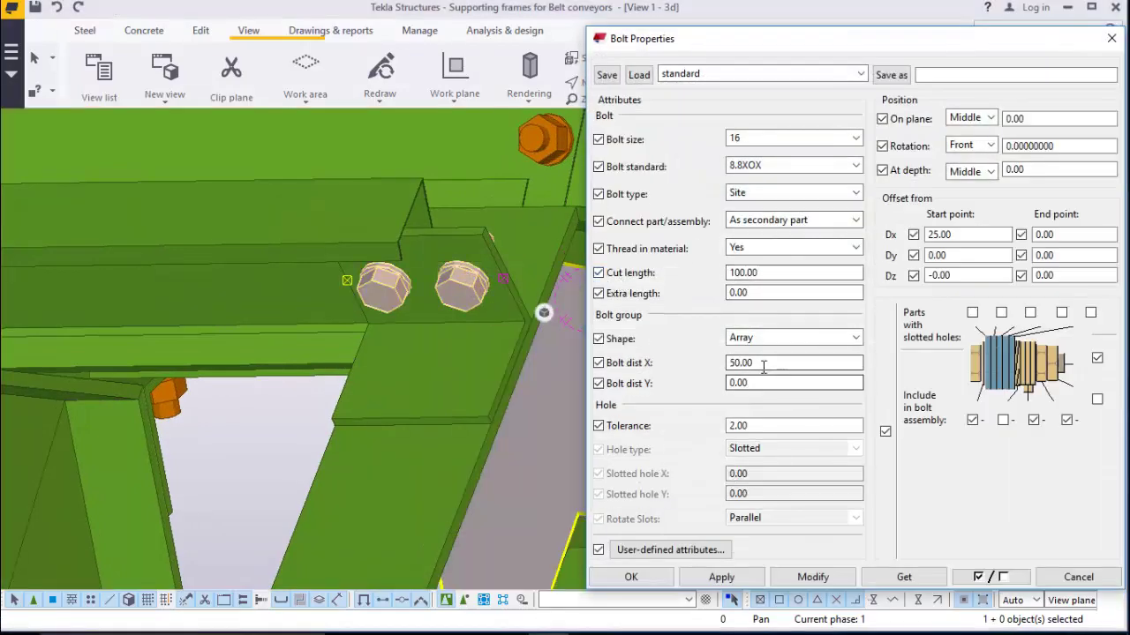
double_click(764, 367)
left_click_drag(967, 235, 887, 237)
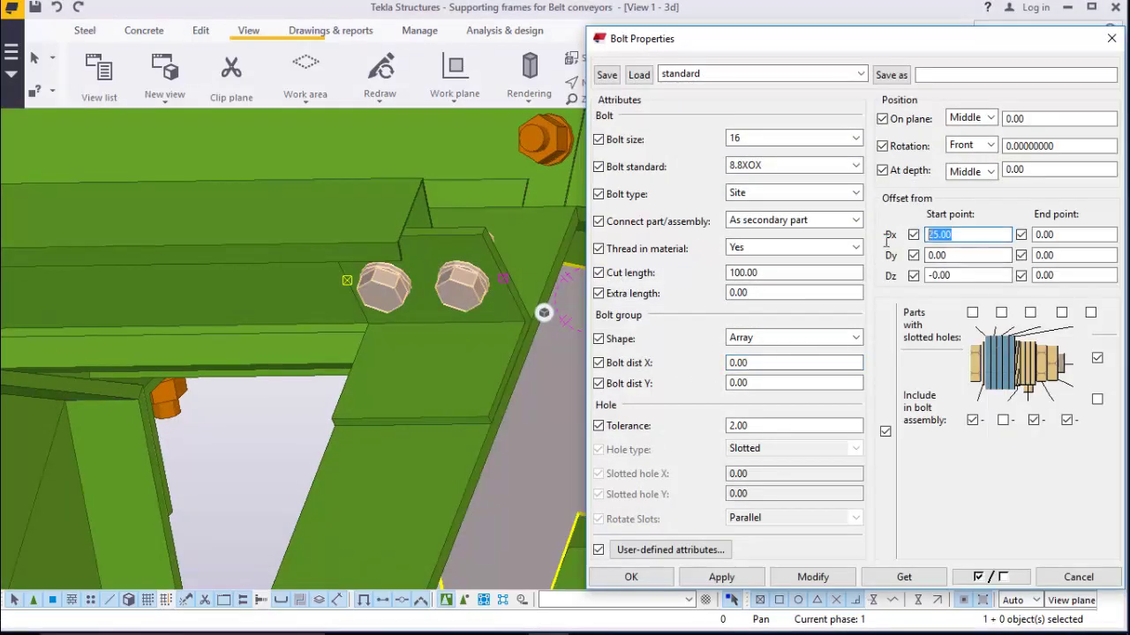
type("60")
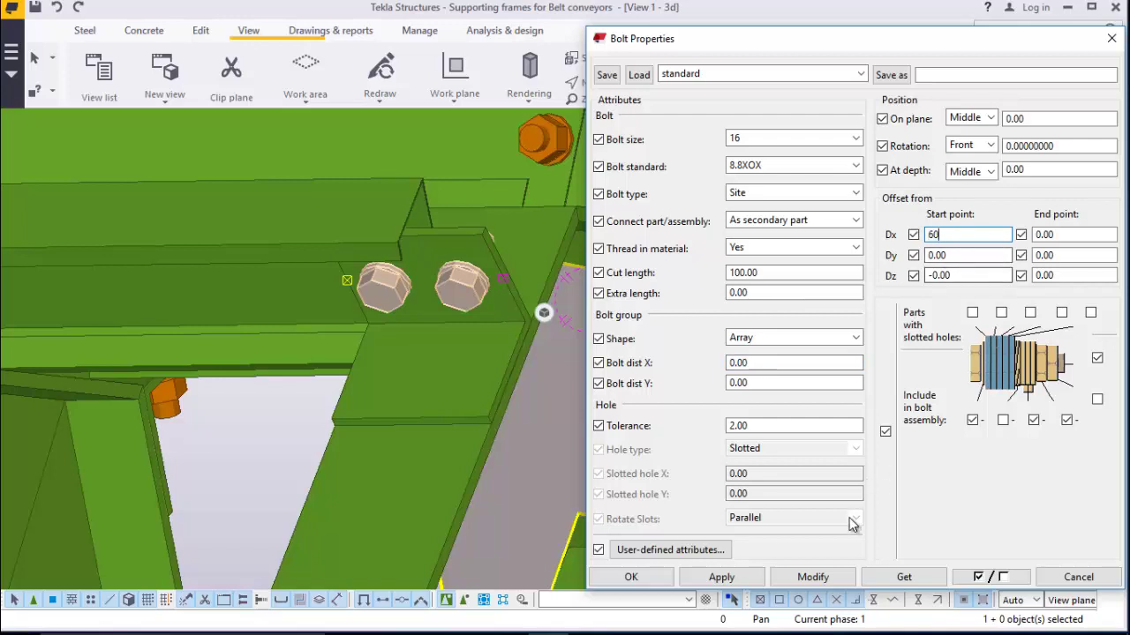
left_click(812, 577)
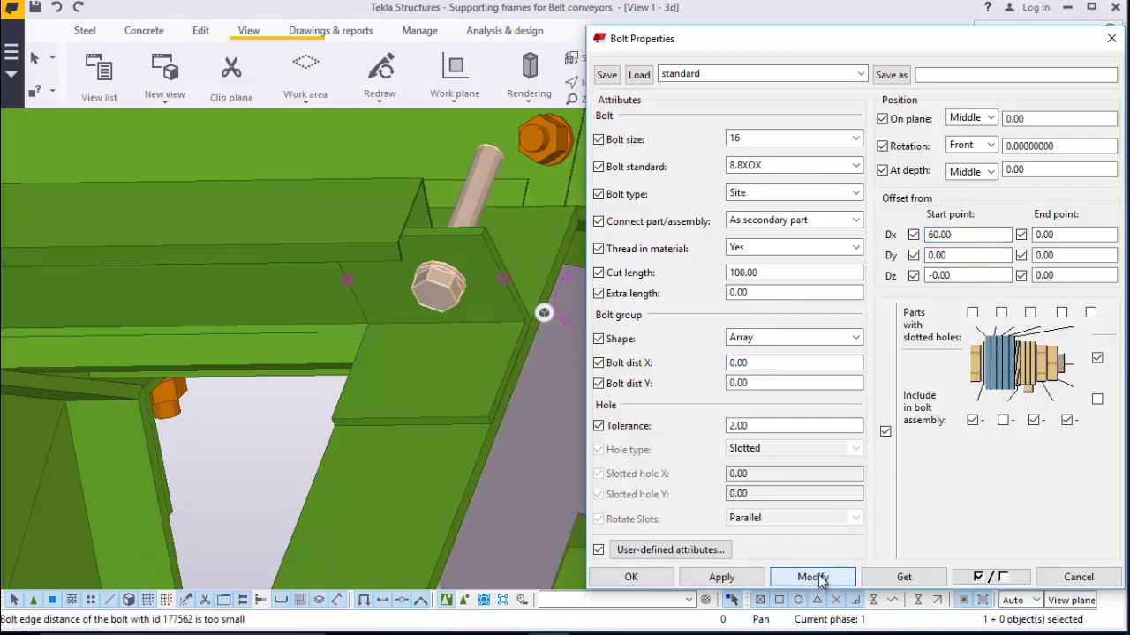
Try start-point Dx offsets of -60, -20, 0 and 10 on the upper channel's single end bolt
left_click(928, 235)
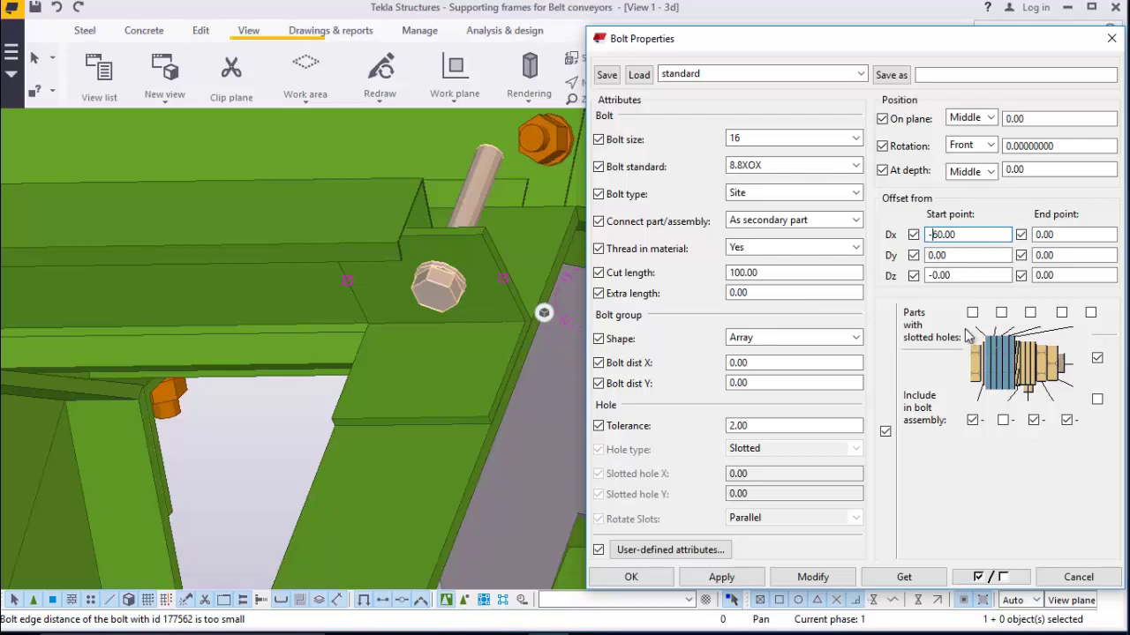
type("-")
left_click(812, 577)
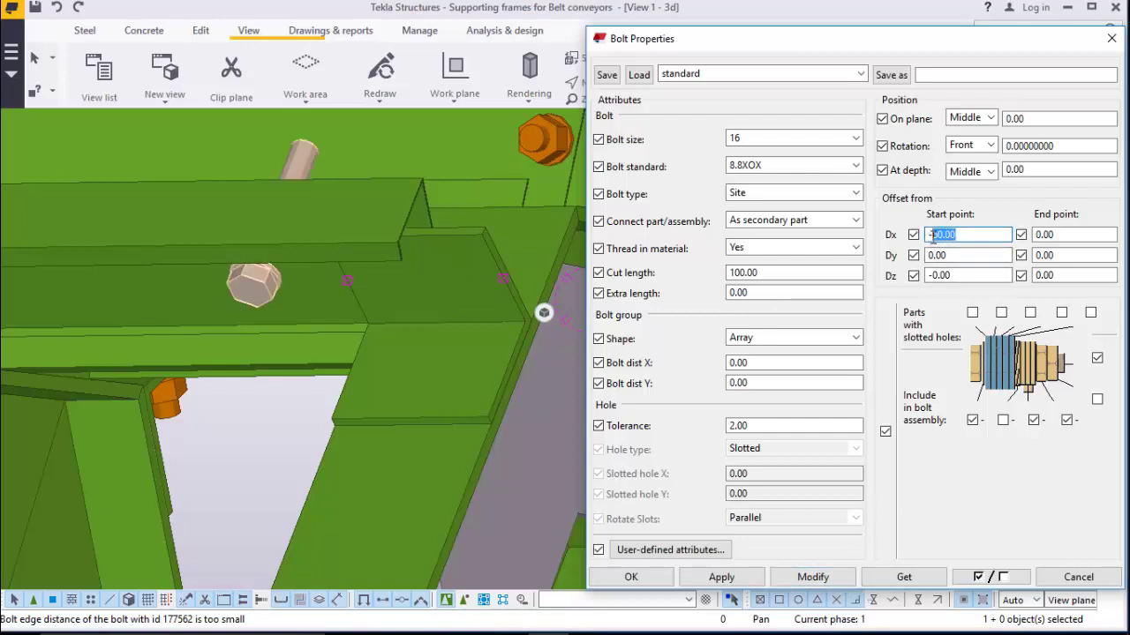
type("0")
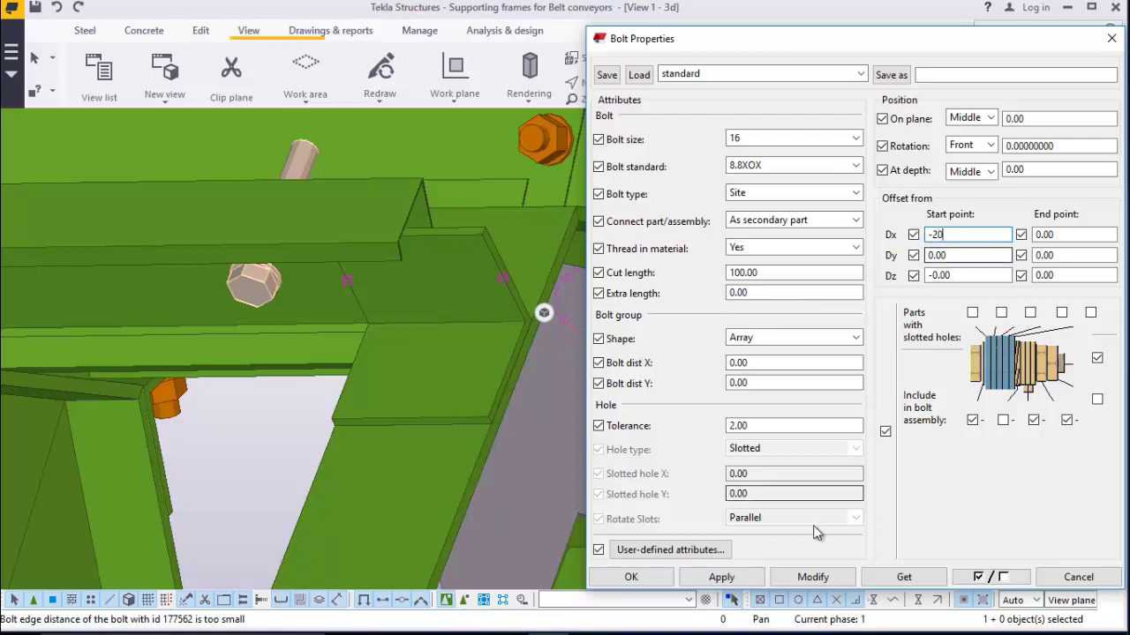
left_click(812, 576)
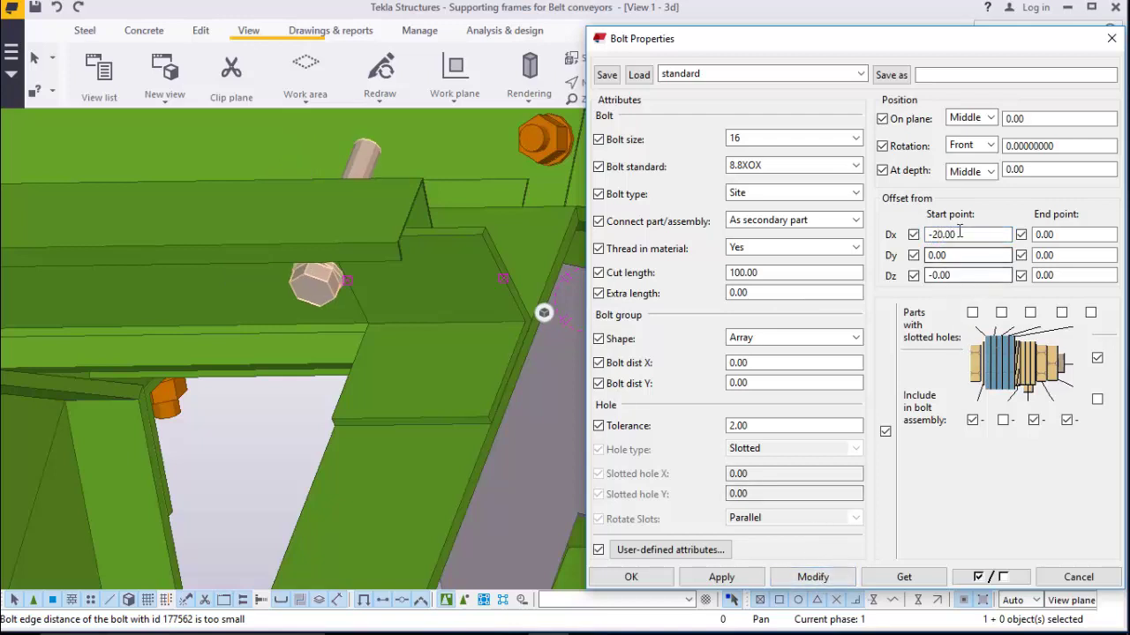
double_click(960, 234)
type("0")
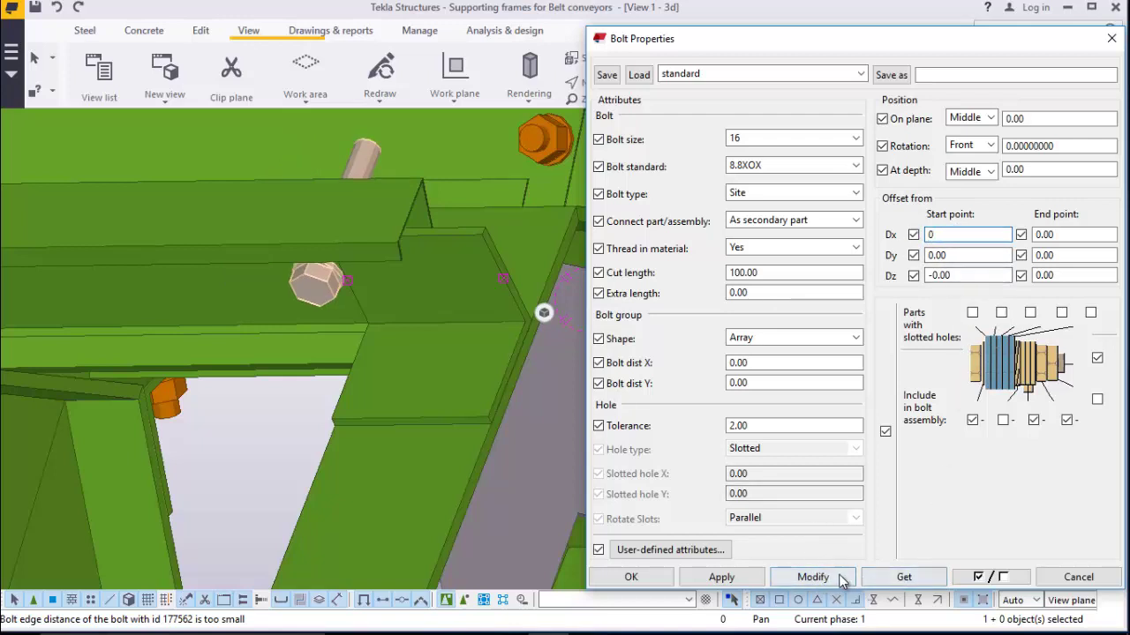
left_click(812, 576)
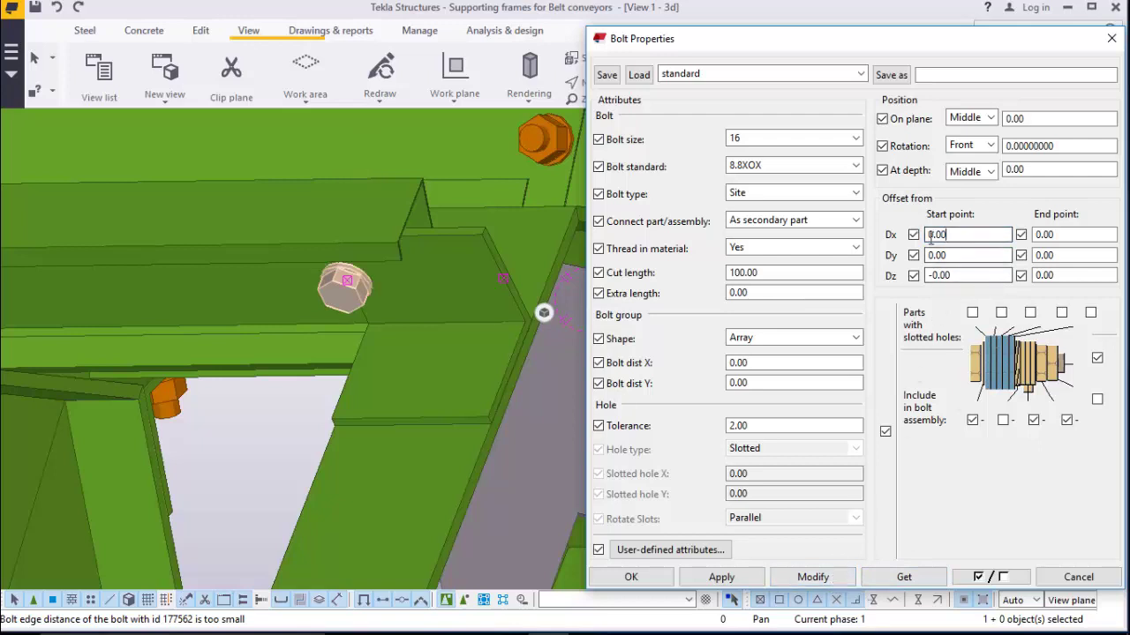
double_click(931, 234)
type("10")
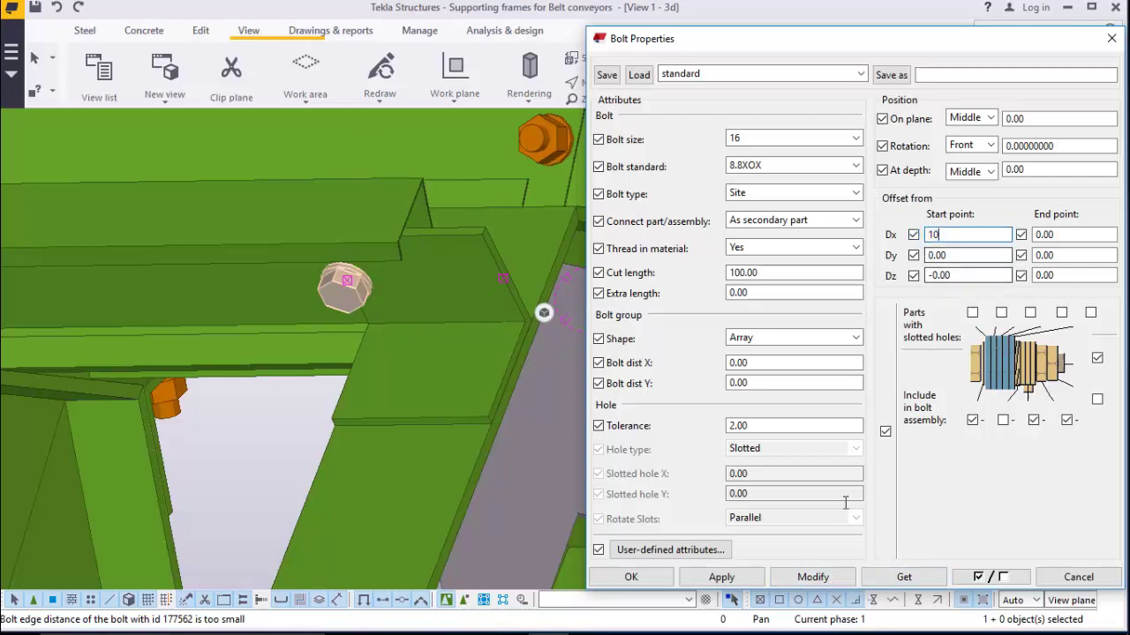
left_click(810, 578)
Set the single end bolt's start-point Dx offset to 20 and accept the bolt properties
double_click(958, 234)
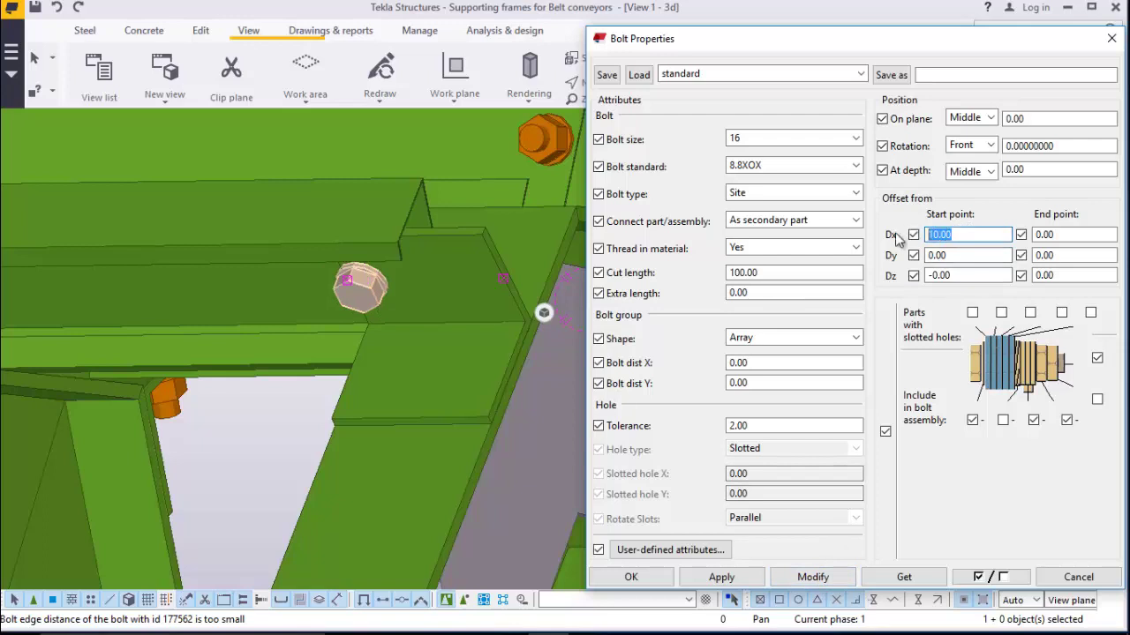
type("20")
left_click(828, 577)
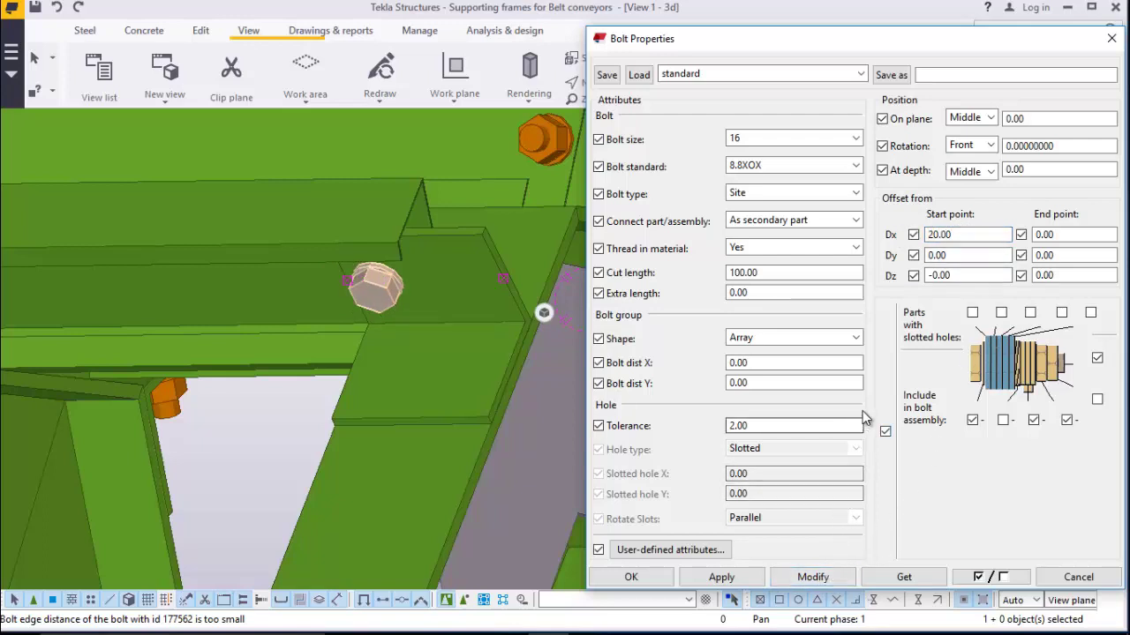
left_click(749, 575)
left_click(651, 577)
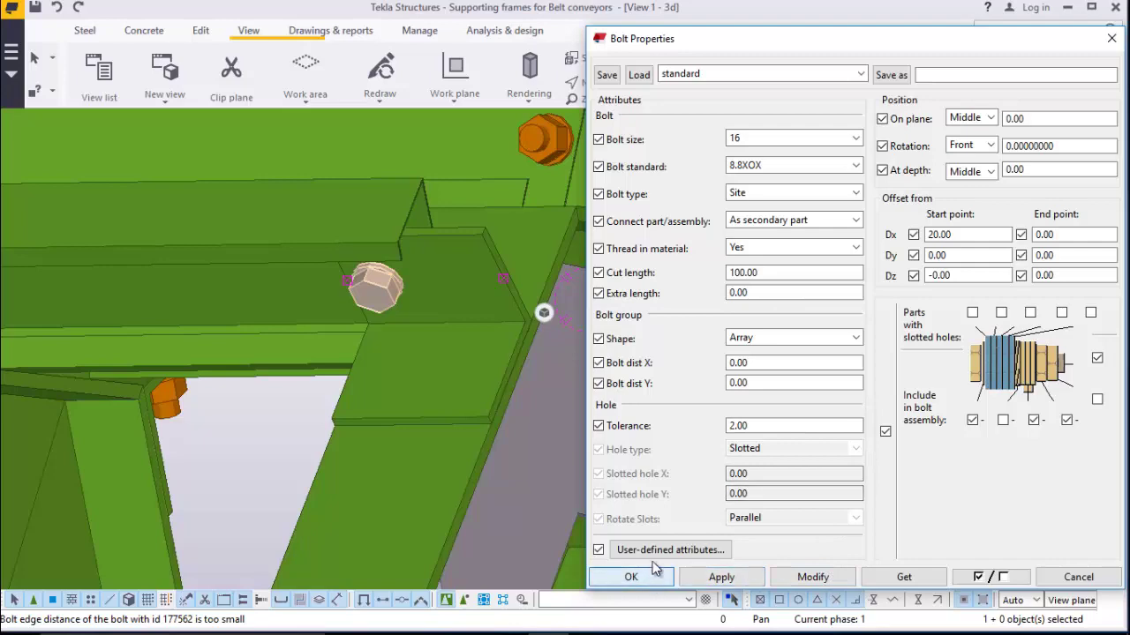
Examine the single bolt at the upper channel's end and the two-bolt cleat connection at the neighbouring frame
scroll(634, 293, "down", 3)
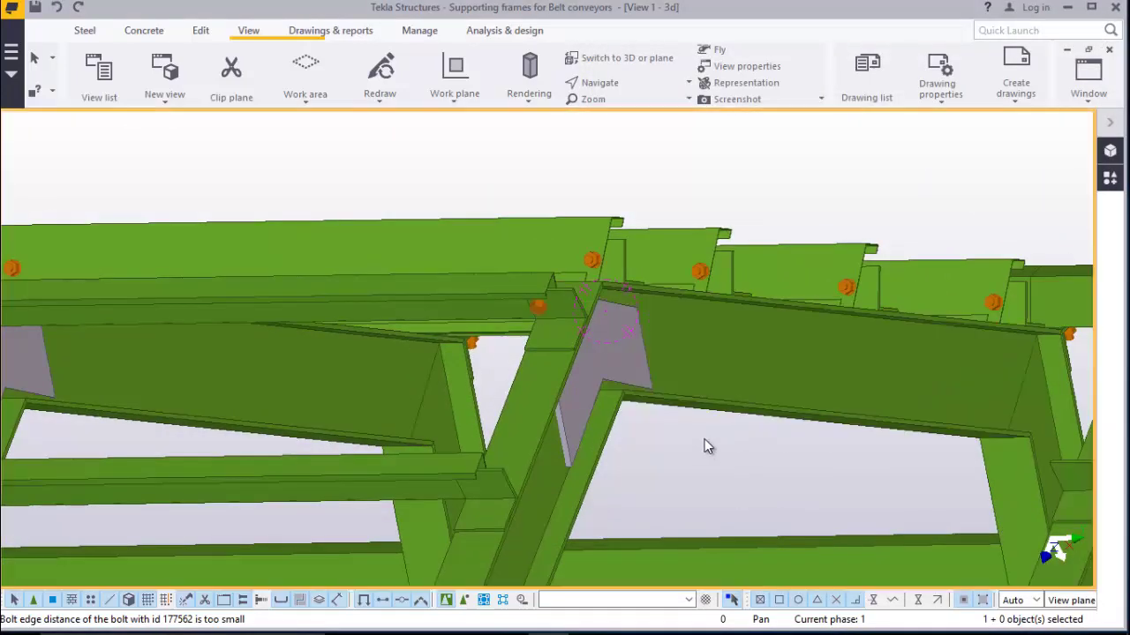
scroll(583, 388, "down", 6)
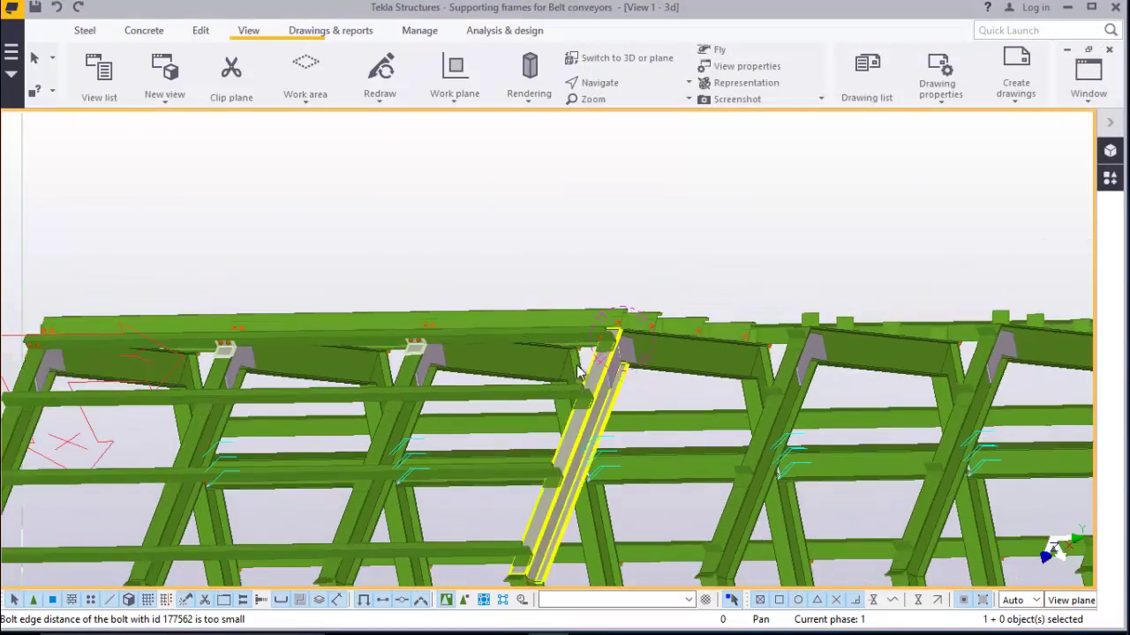
scroll(578, 370, "up", 10)
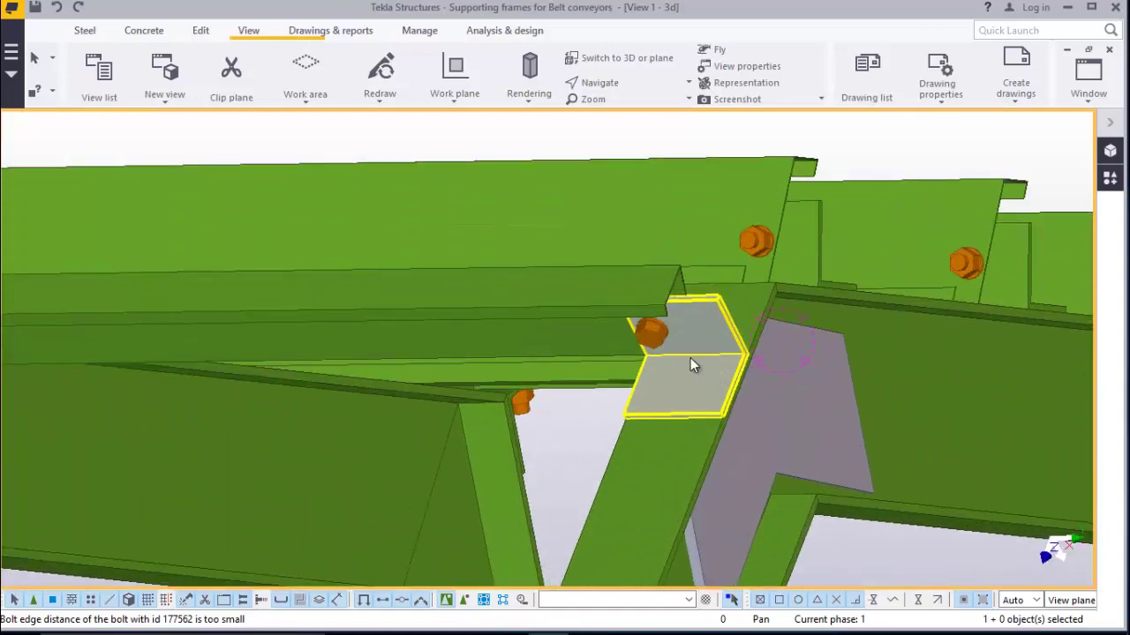
scroll(692, 364, "up", 2)
scroll(716, 398, "down", 9)
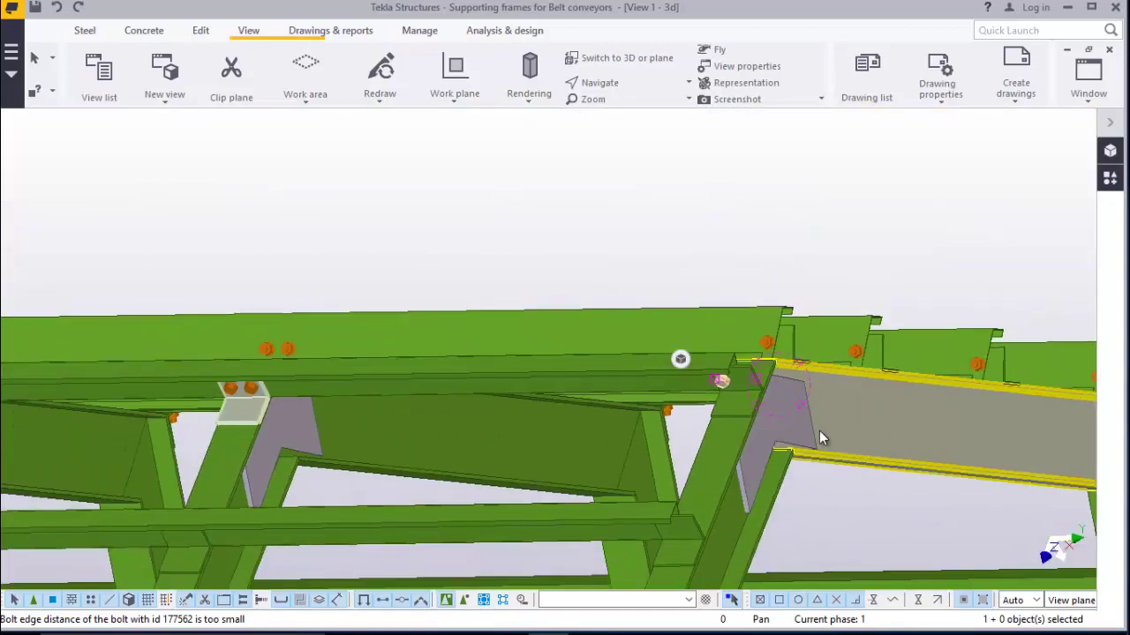
scroll(241, 370, "up", 1)
middle_click_drag(282, 389, 47, 378, "ctrl")
scroll(394, 395, "up", 3)
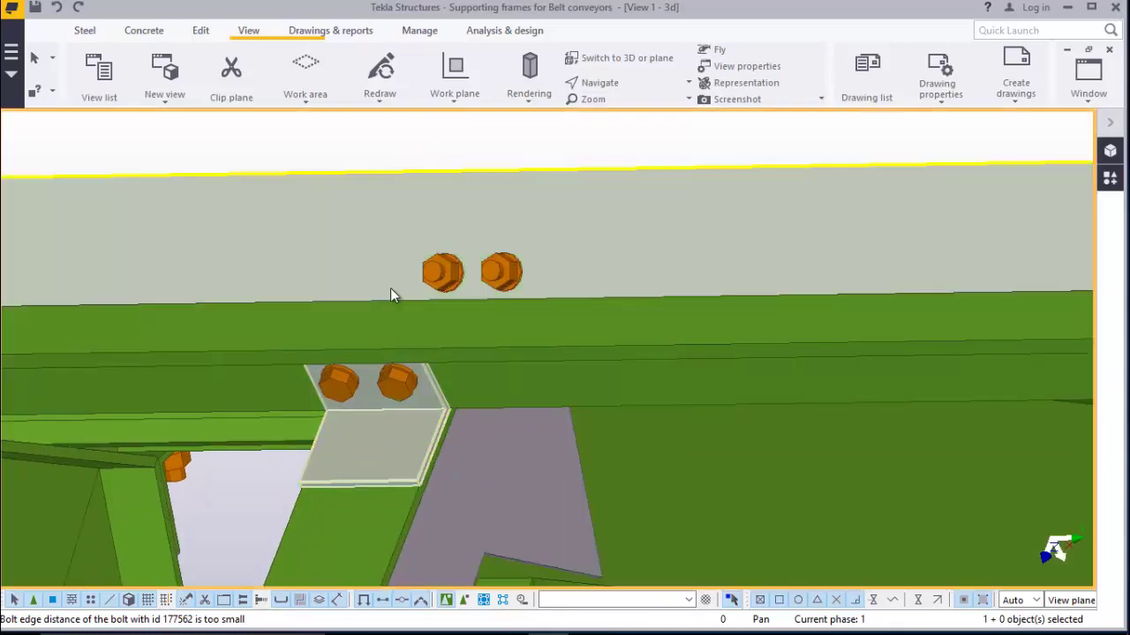
Select the four bolt groups joining the topmost channel to its cleats, from the first frame to the channel's inner end, and start copying them
left_click(374, 412)
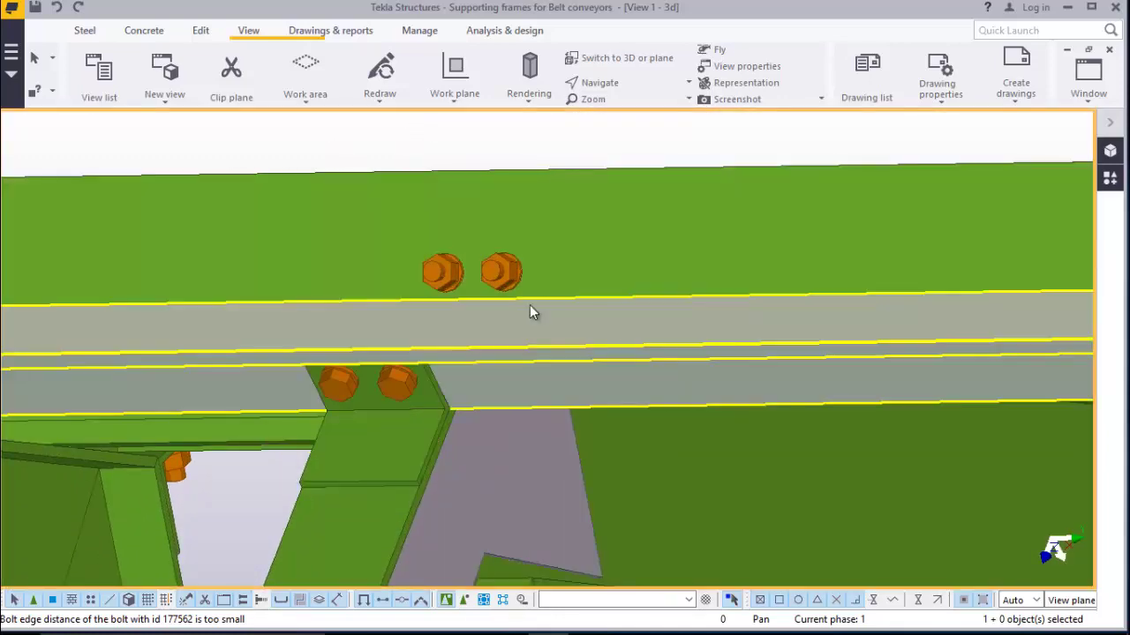
scroll(530, 292, "down", 5)
middle_click_drag(462, 337, 89, 318, "ctrl")
scroll(88, 291, "up", 3)
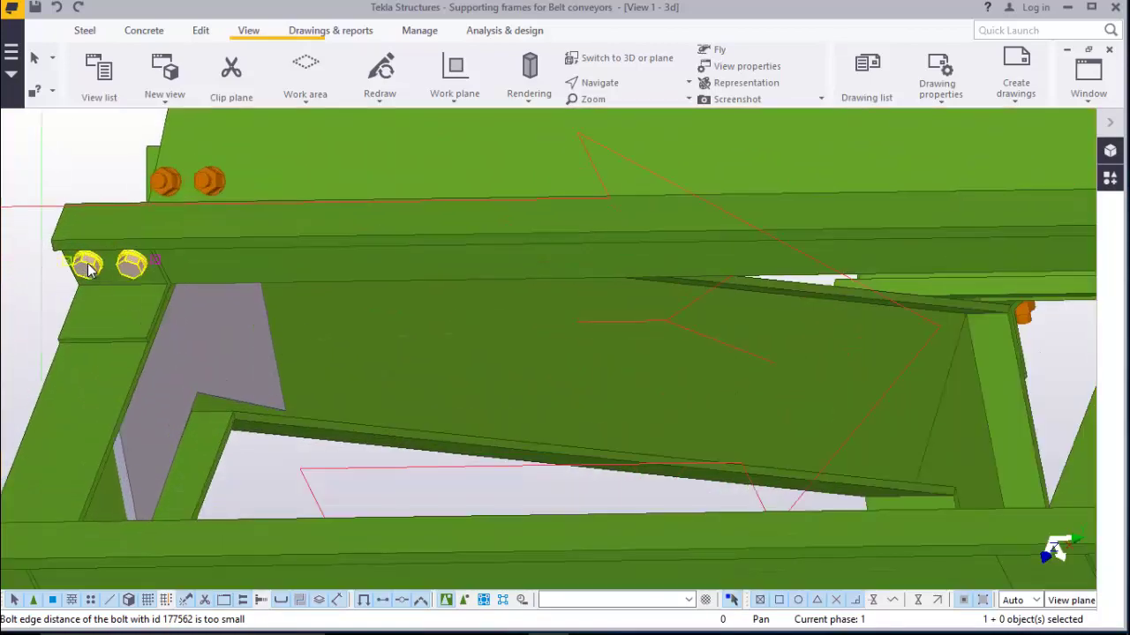
scroll(105, 267, "down", 3)
scroll(676, 253, "up", 3)
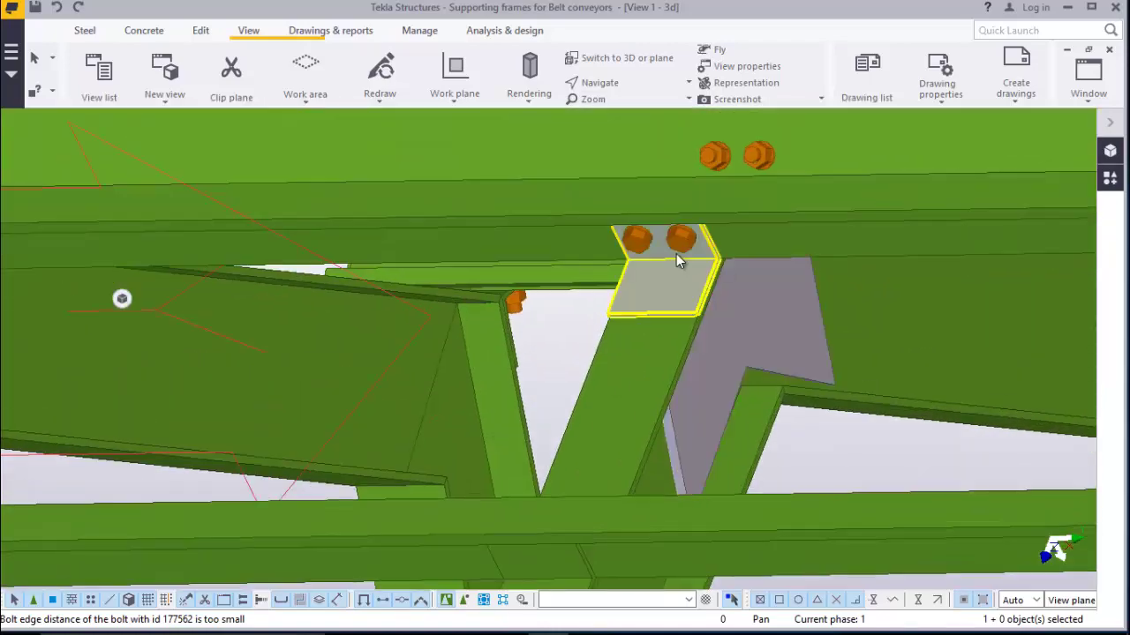
left_click(673, 247, "ctrl")
scroll(360, 297, "down", 6)
scroll(846, 287, "up", 4)
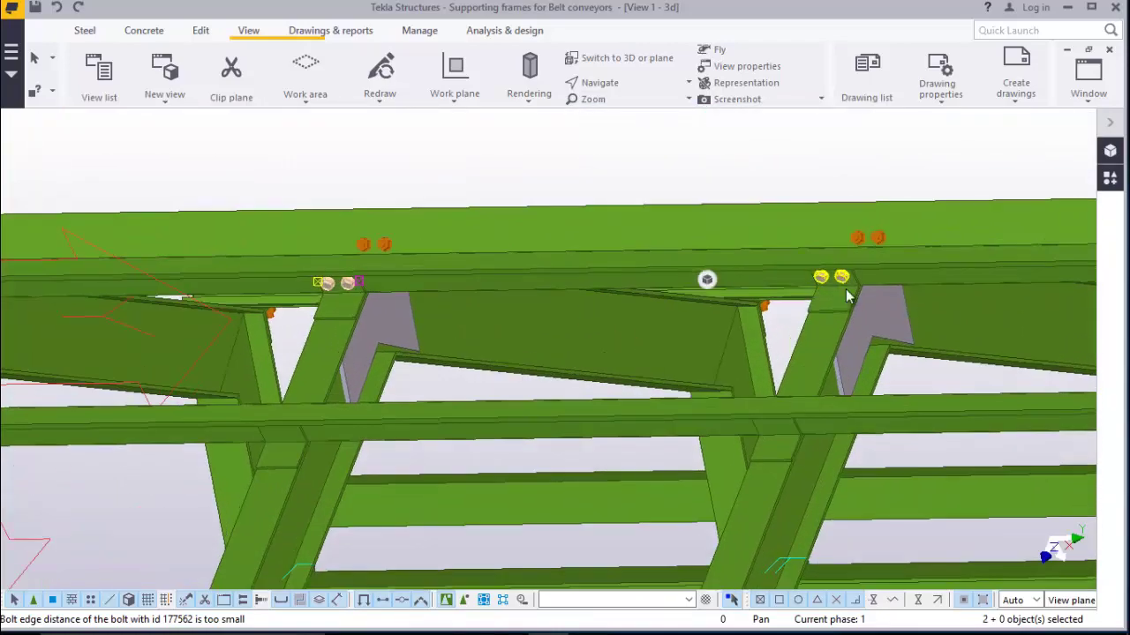
scroll(696, 308, "down", 4)
scroll(820, 300, "up", 5)
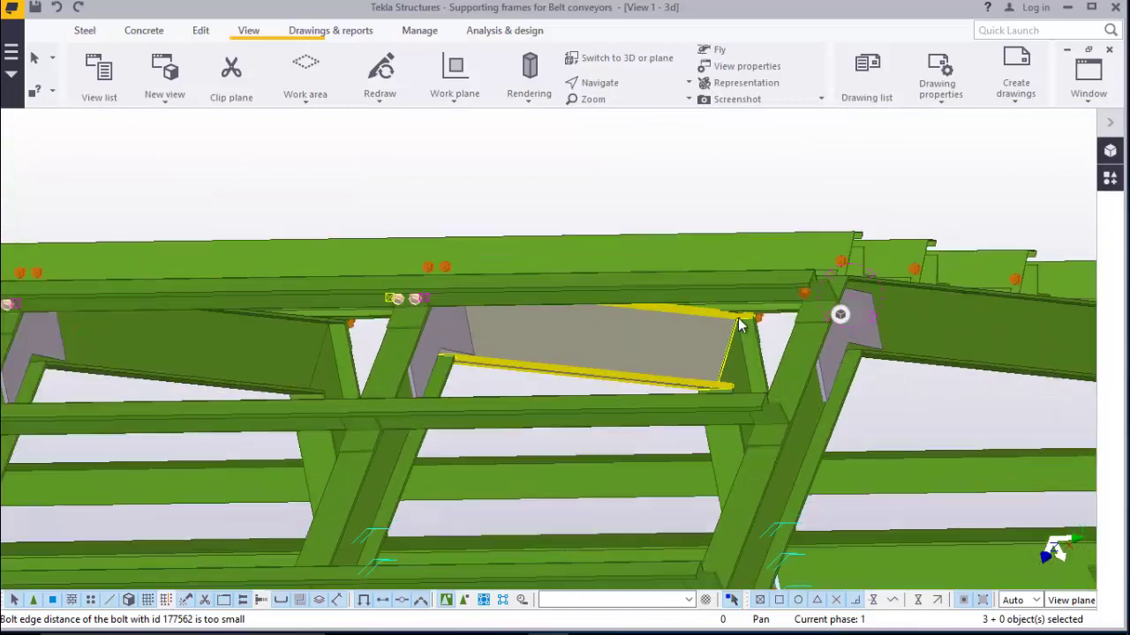
scroll(577, 391, "down", 4)
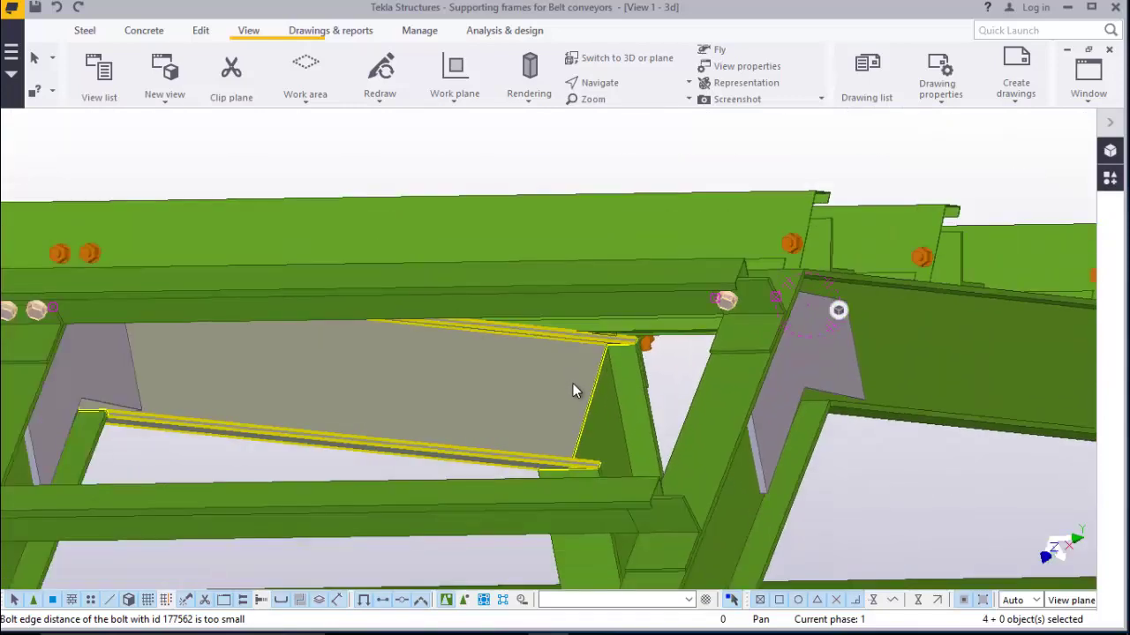
scroll(770, 187, "up", 3)
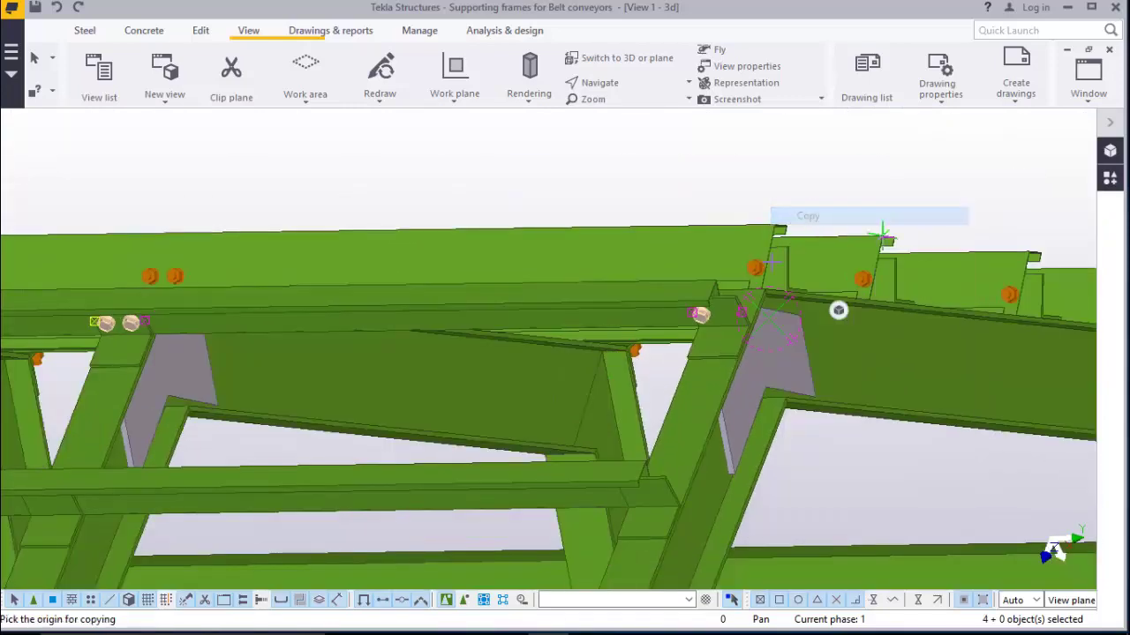
Copy the selected bolt groups from the upper corner of the end cleat to the matching cleat corner of the next channel down the slope
scroll(728, 299, "up", 6)
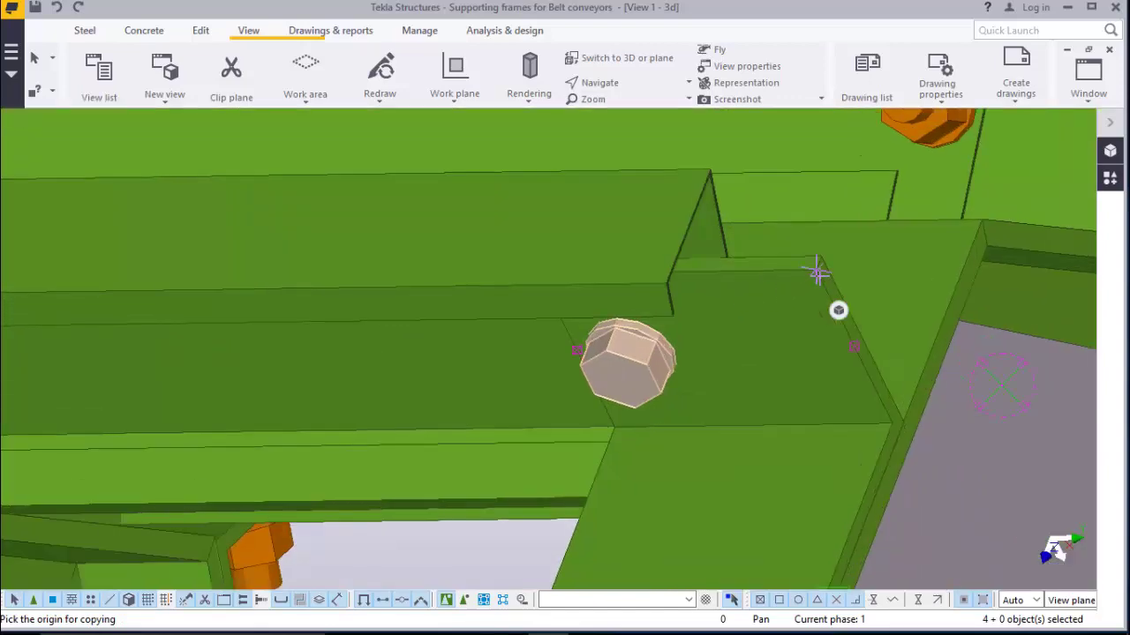
scroll(820, 256, "up", 3)
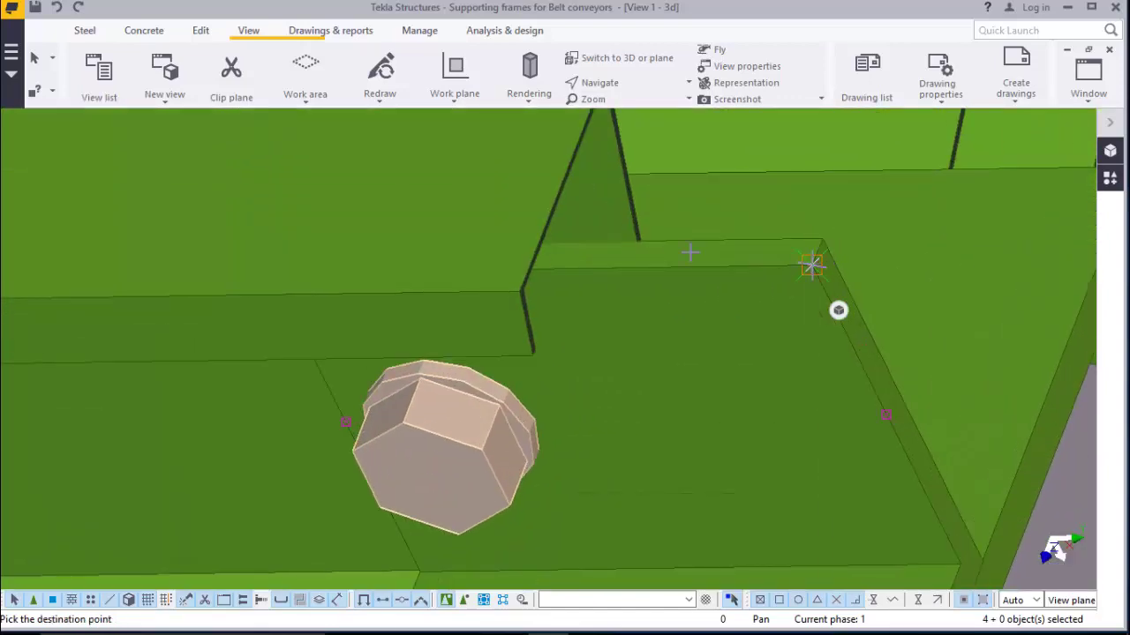
scroll(812, 264, "down", 10)
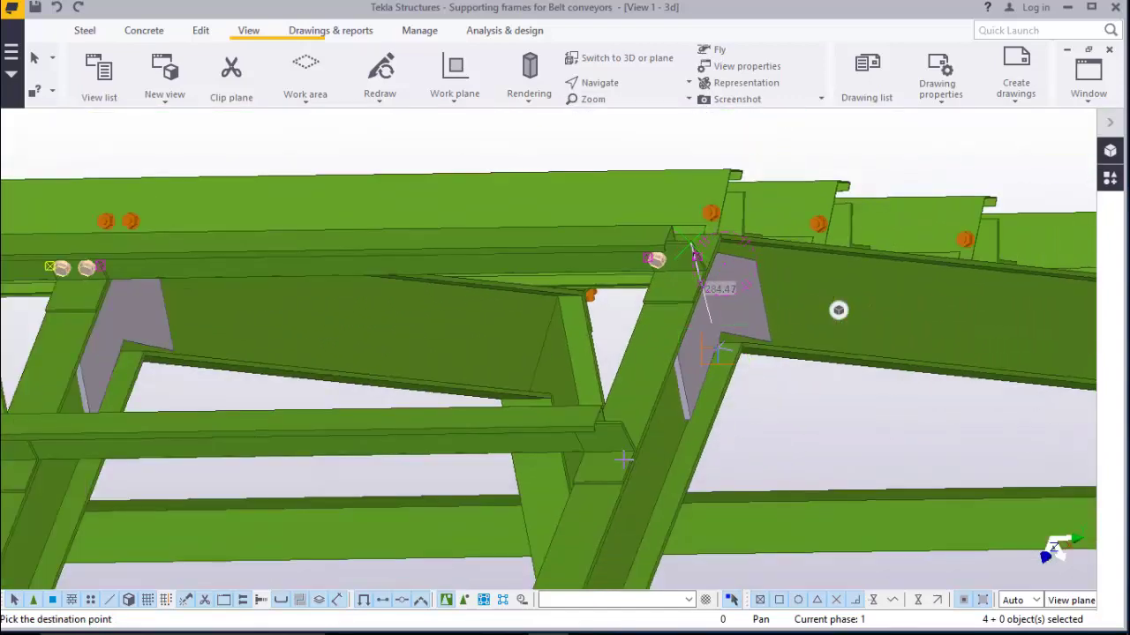
scroll(624, 459, "up", 10)
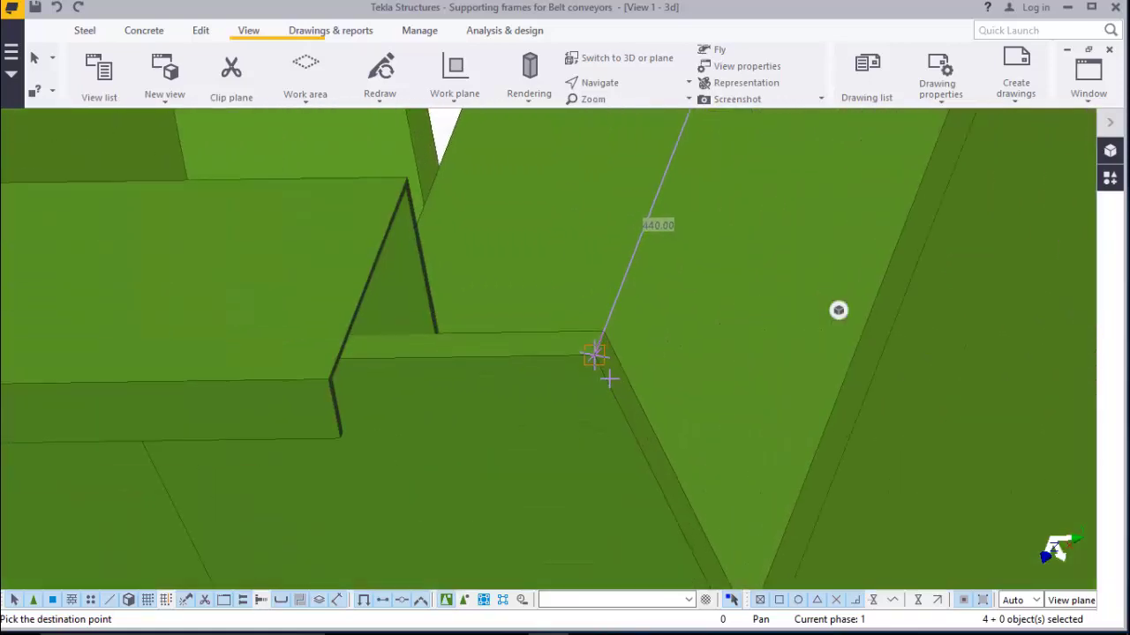
scroll(594, 354, "down", 10)
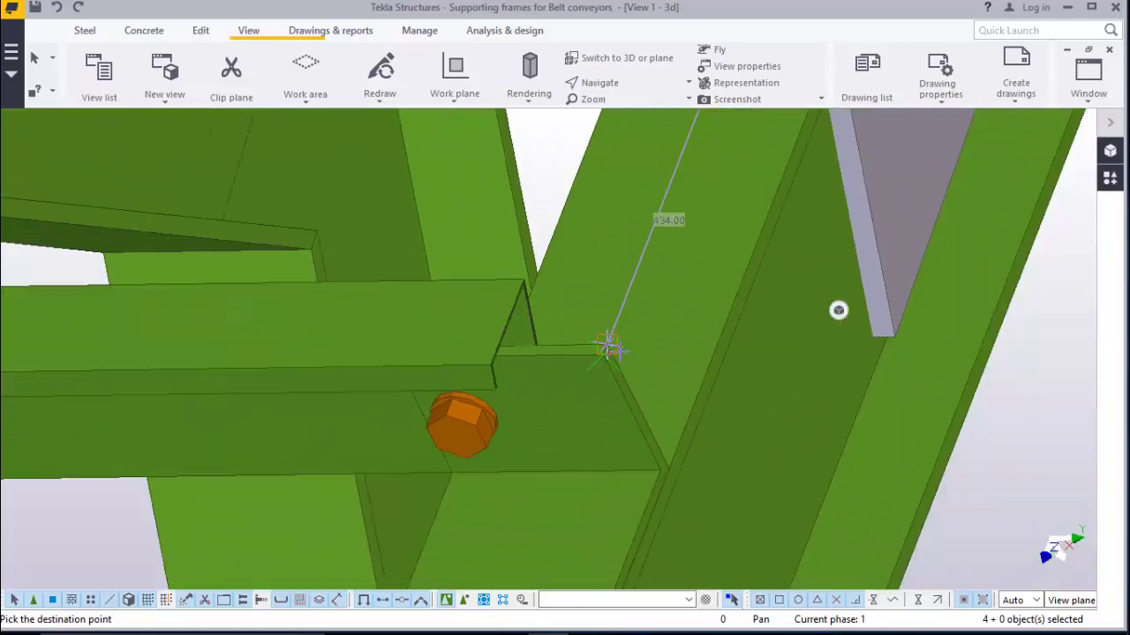
Copy the same bolt groups to the matching cleat corners of the third and lowest channels down the rafter, and end the copying
scroll(616, 364, "up", 10)
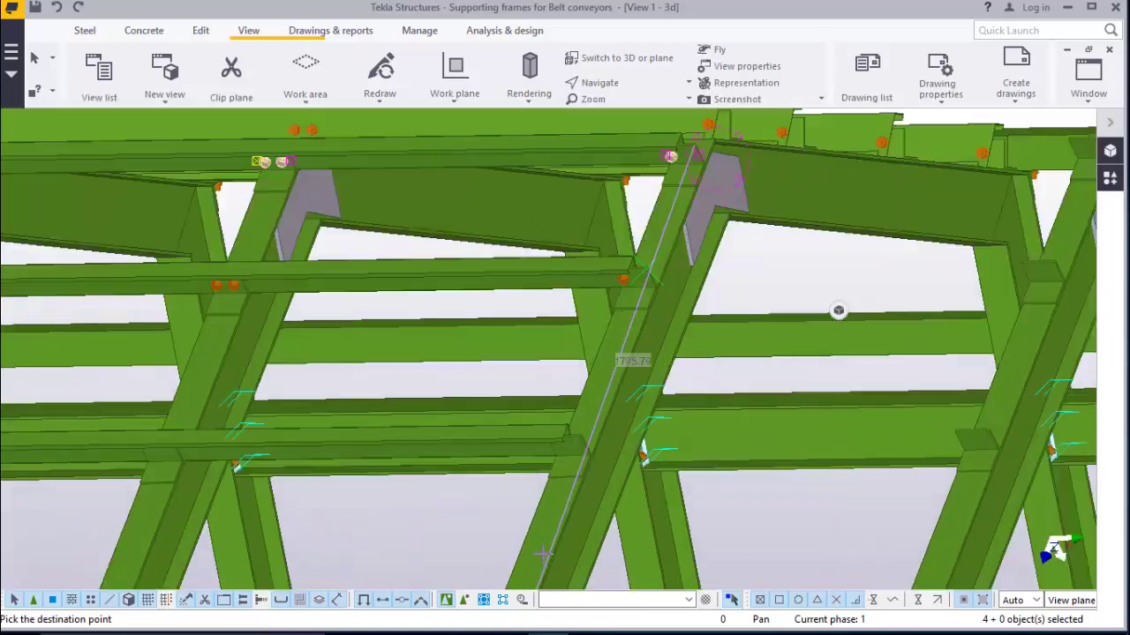
scroll(608, 383, "up", 3)
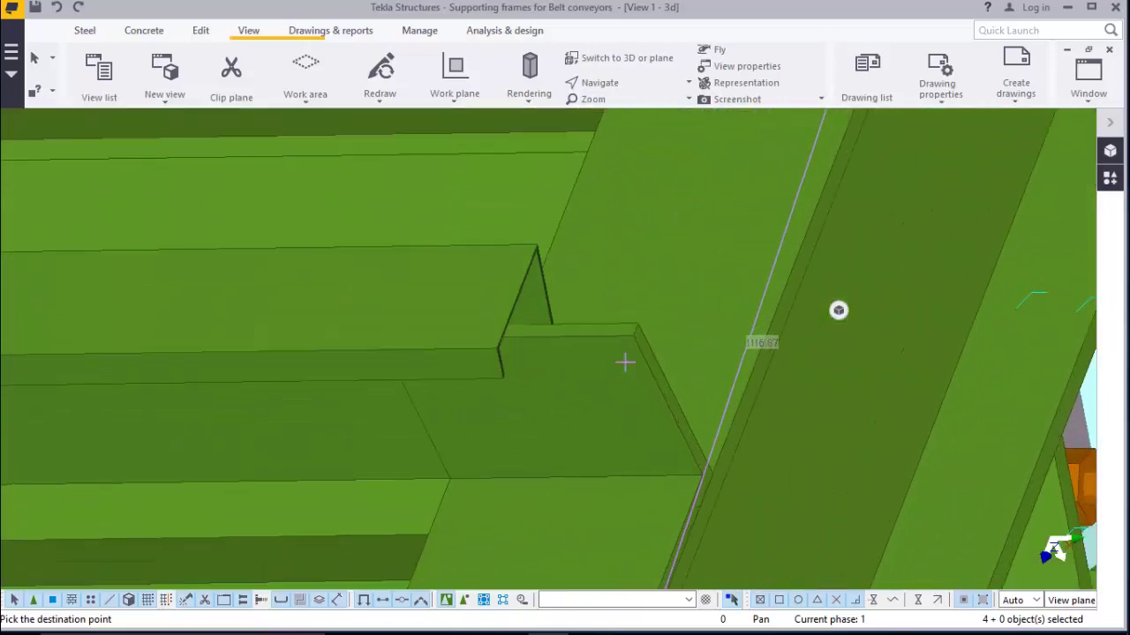
scroll(624, 386, "down", 10)
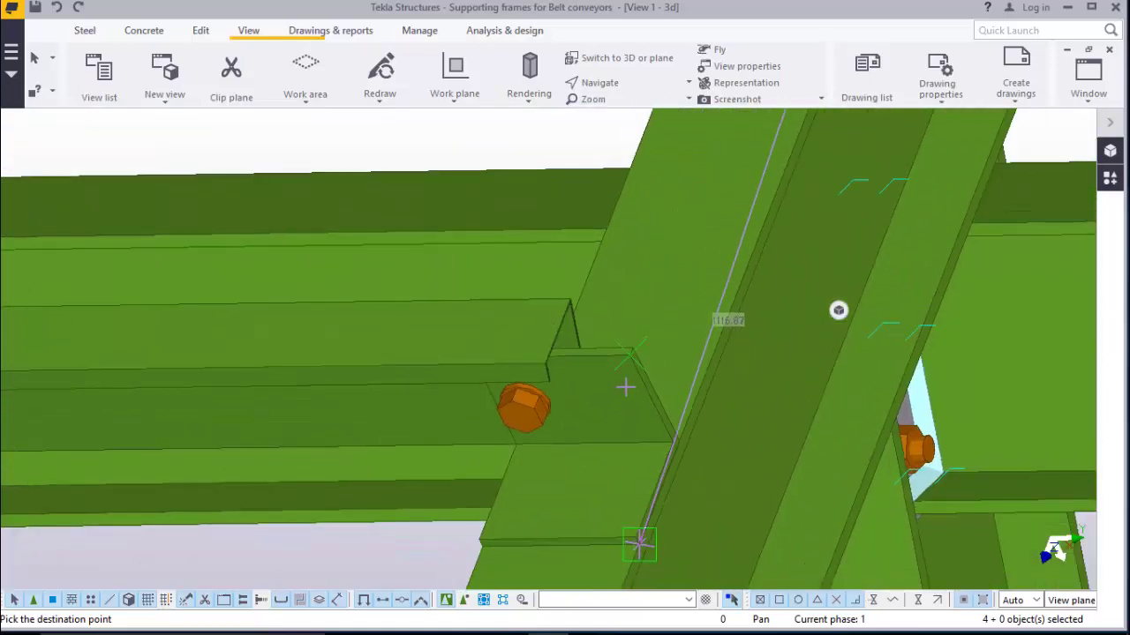
scroll(600, 444, "up", 10)
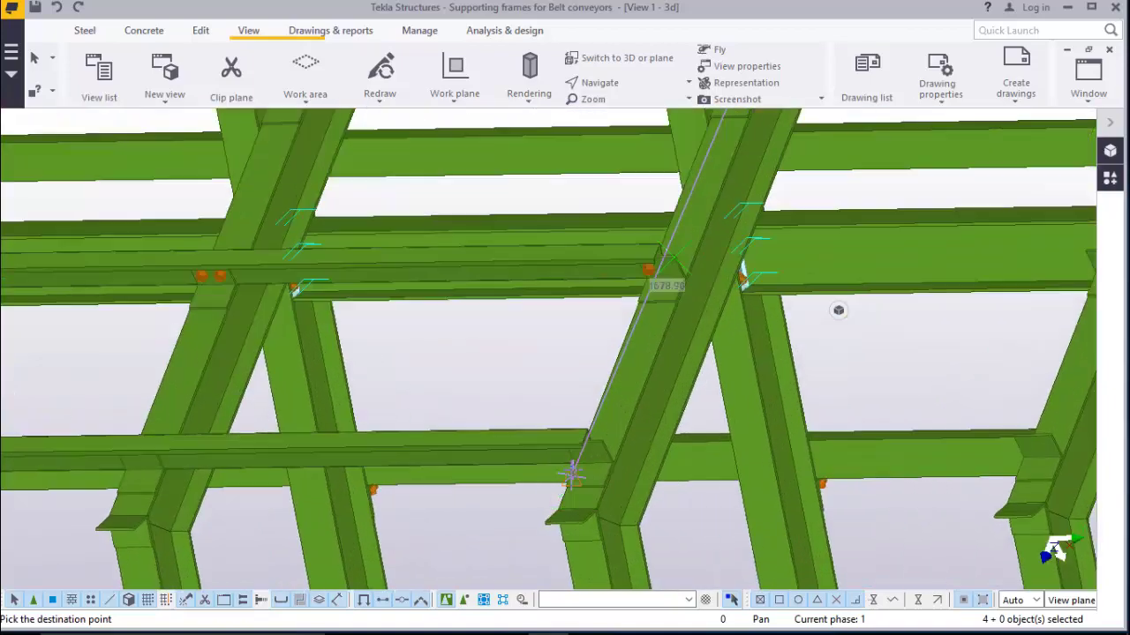
scroll(609, 437, "up", 3)
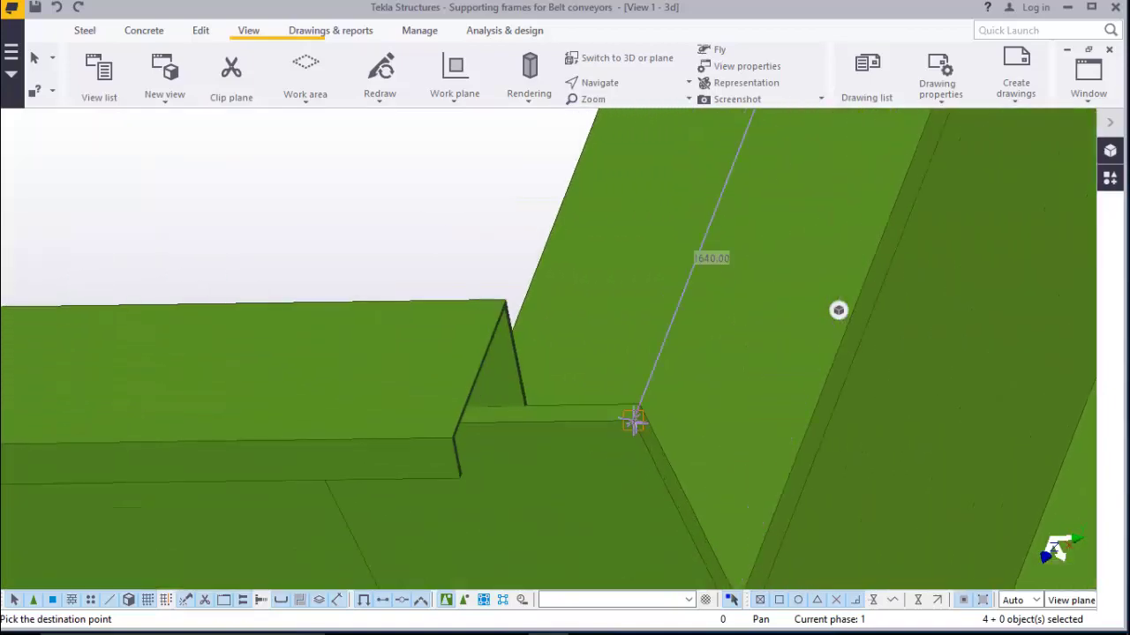
scroll(634, 419, "down", 10)
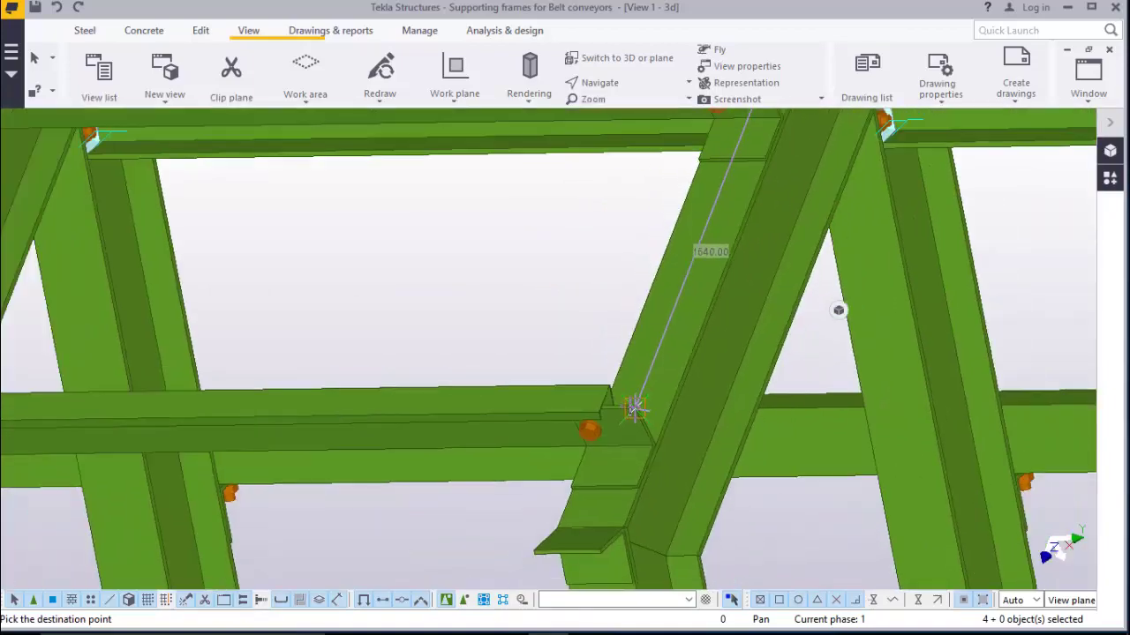
scroll(629, 408, "down", 5)
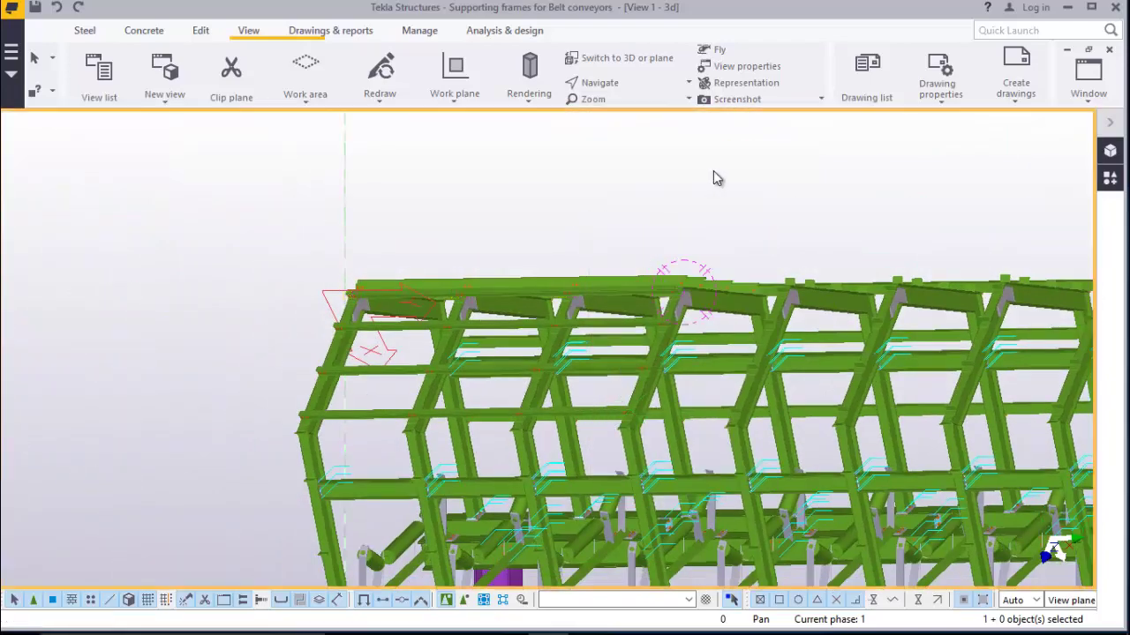
Examine the bolts copied along the sloped channels and turn to the opposite side of the frame
scroll(460, 276, "up", 2)
scroll(449, 333, "up", 1)
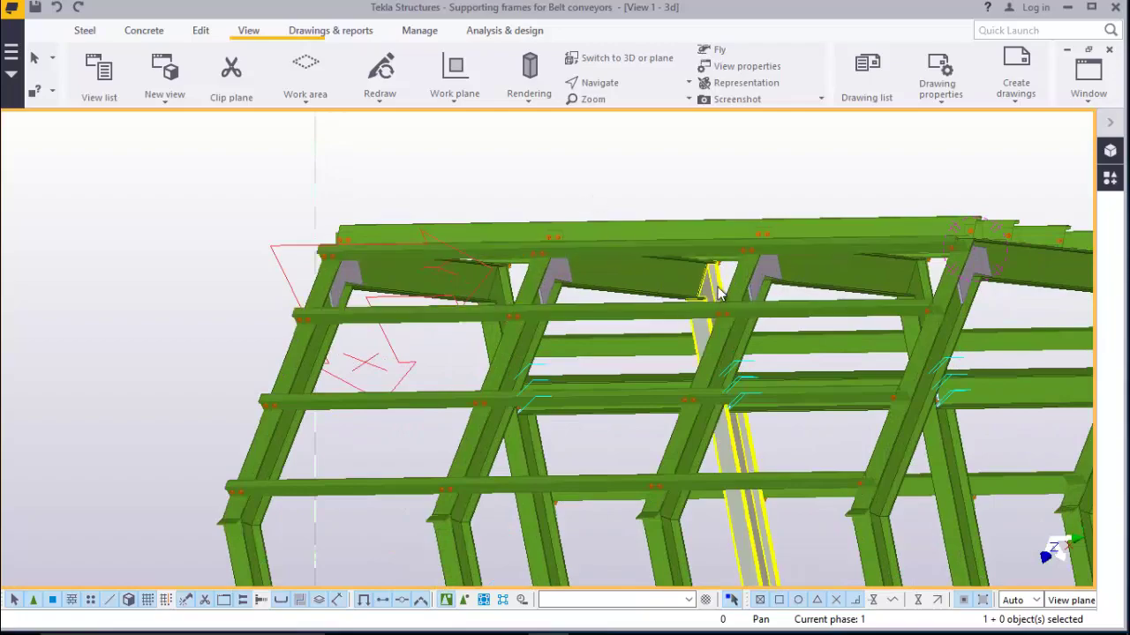
scroll(965, 227, "down", 1)
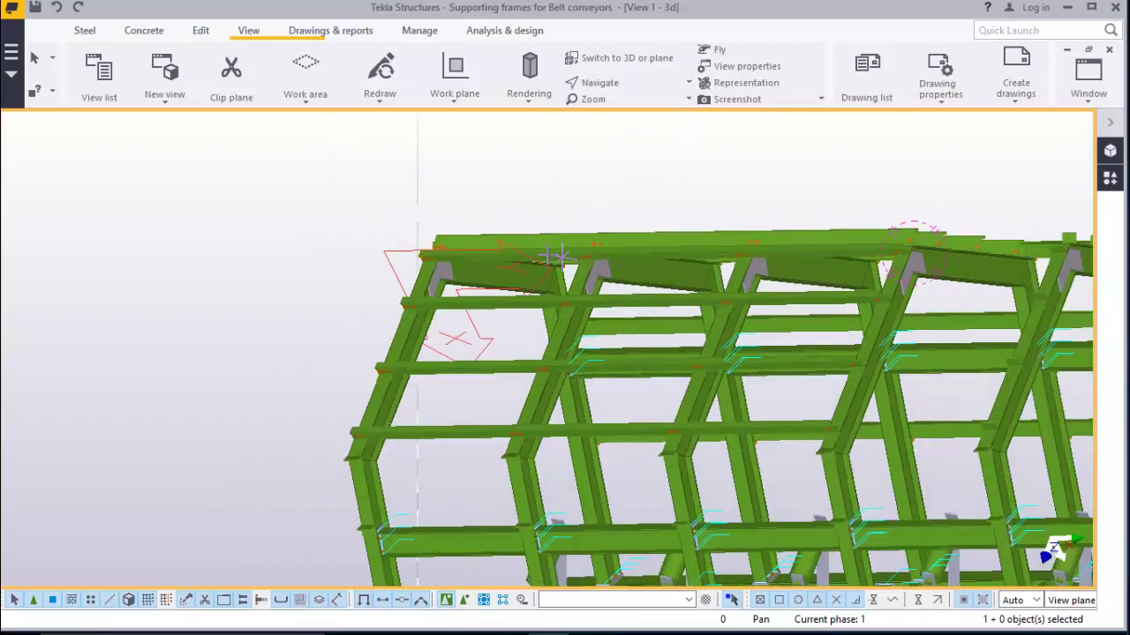
middle_click_drag(528, 296, 1026, 239, "ctrl")
scroll(476, 286, "up", 3)
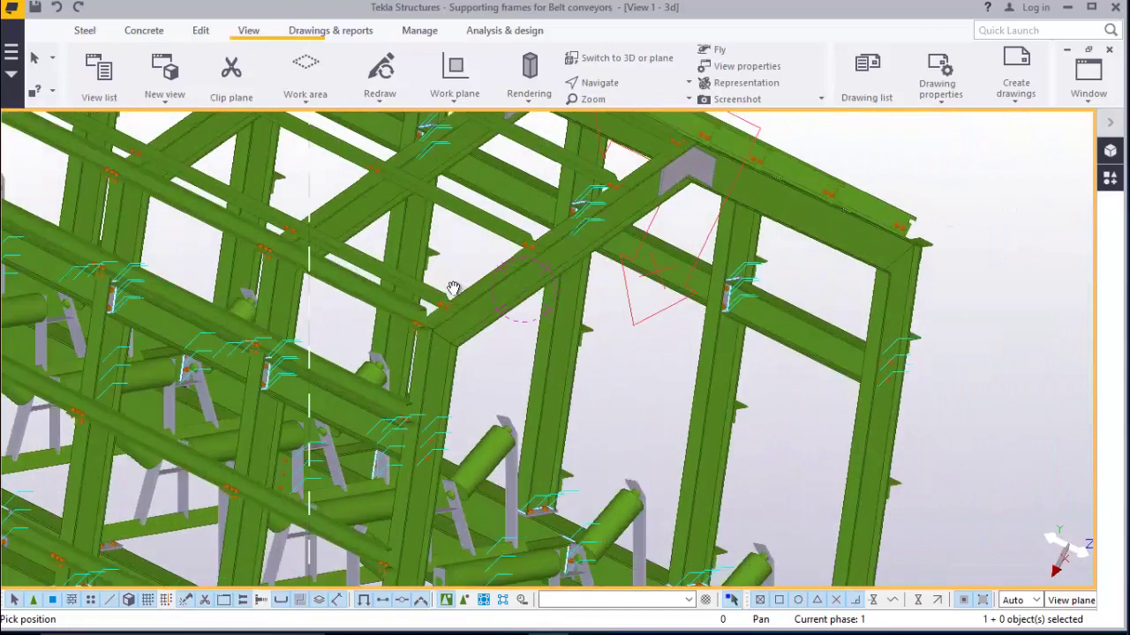
scroll(455, 290, "up", 4)
right_click(502, 208)
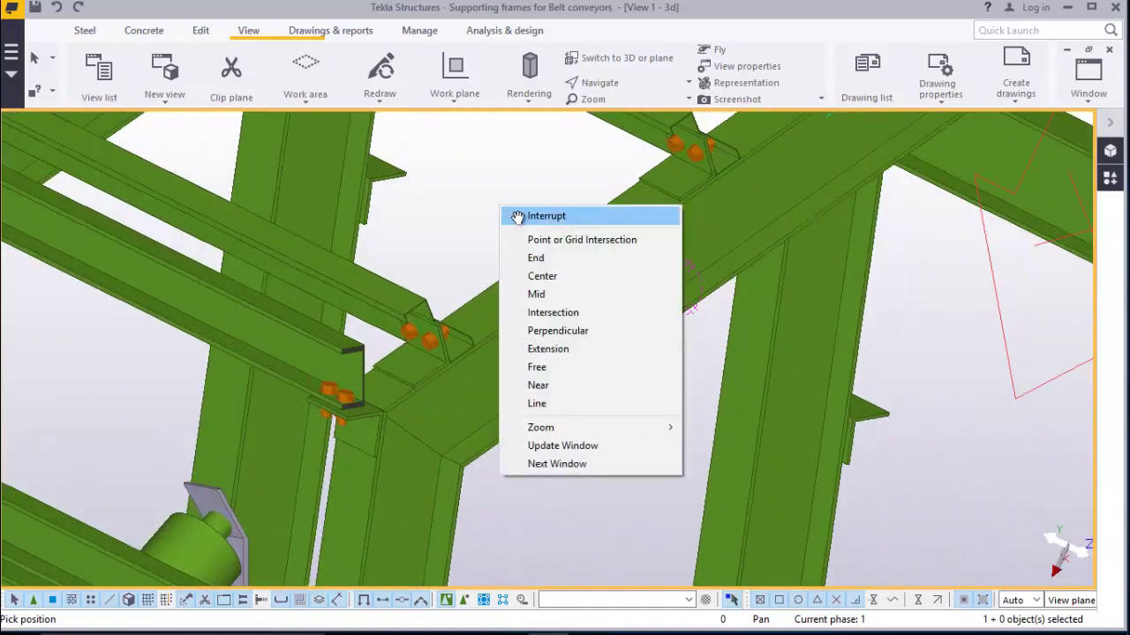
left_click(520, 215)
Select the bolt groups at the end frame on the two lower sloped channels of the opposite side
scroll(446, 321, "up", 5)
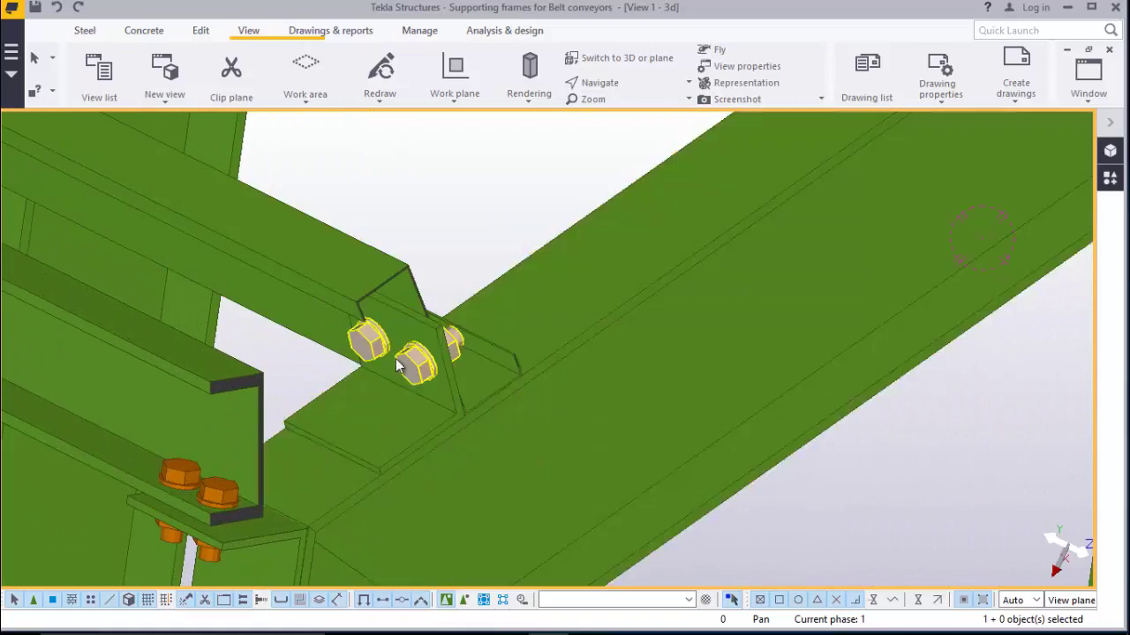
scroll(406, 368, "up", 1)
scroll(406, 366, "down", 4)
scroll(419, 355, "up", 3)
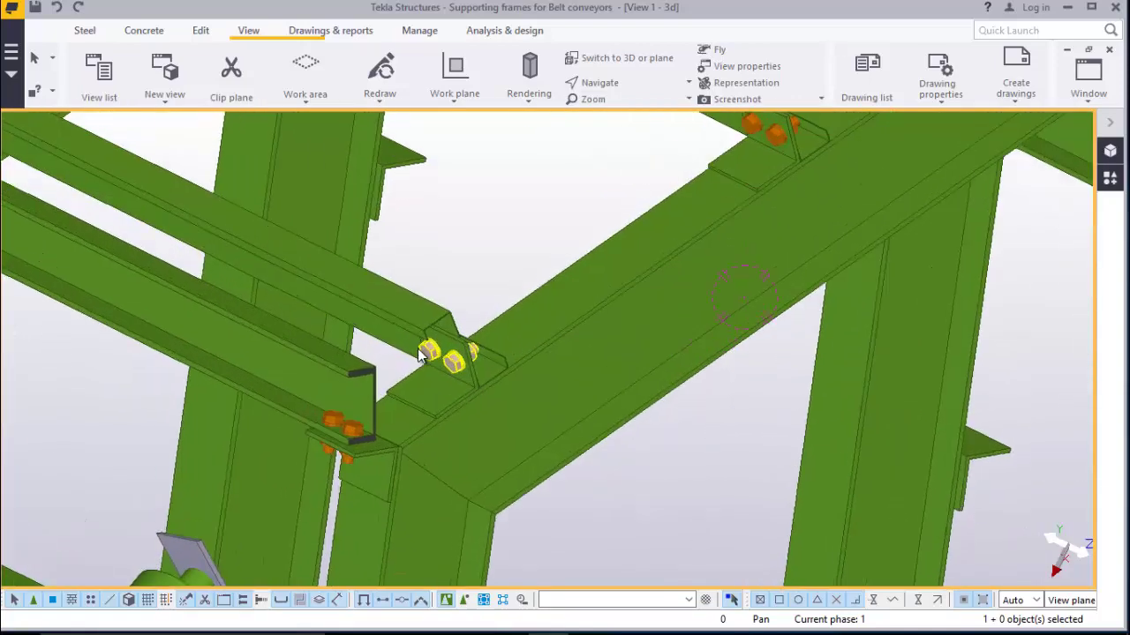
scroll(419, 353, "up", 2)
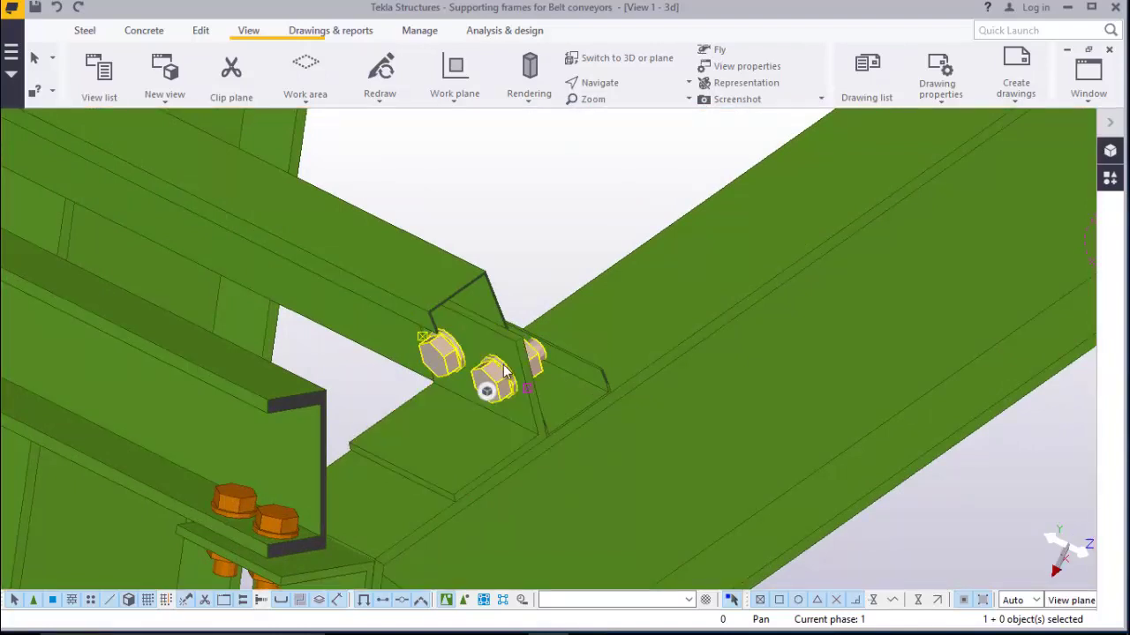
scroll(530, 397, "down", 5)
scroll(835, 268, "up", 3)
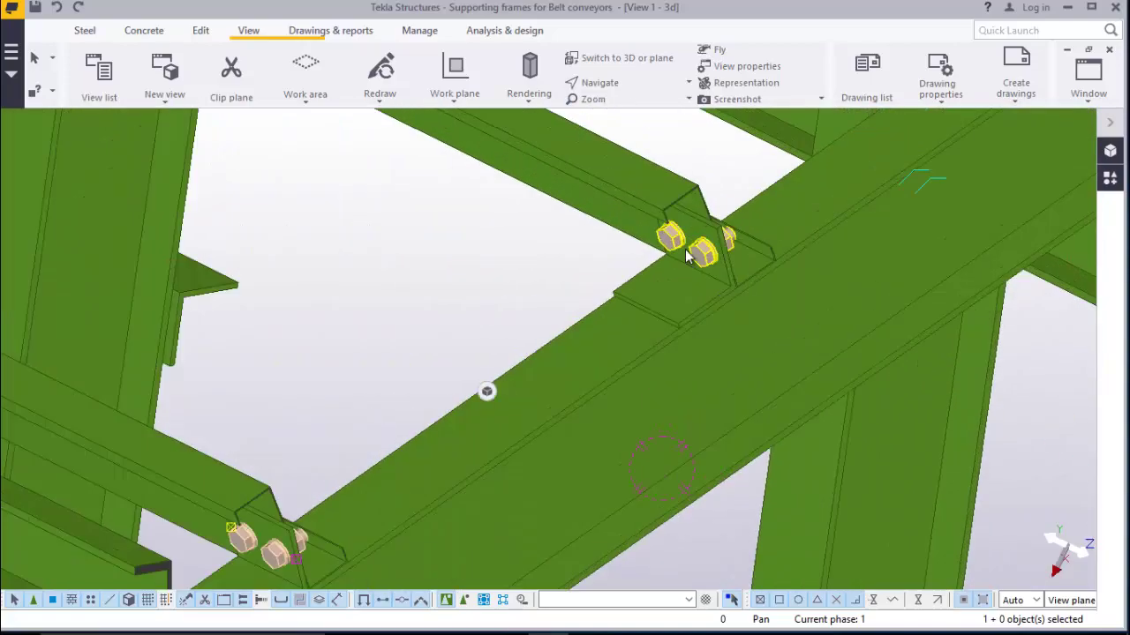
left_click(691, 247, "ctrl")
Add the bolt groups of the same two sloped channels at the second frame to the selection
scroll(761, 351, "down", 6)
scroll(398, 300, "up", 4)
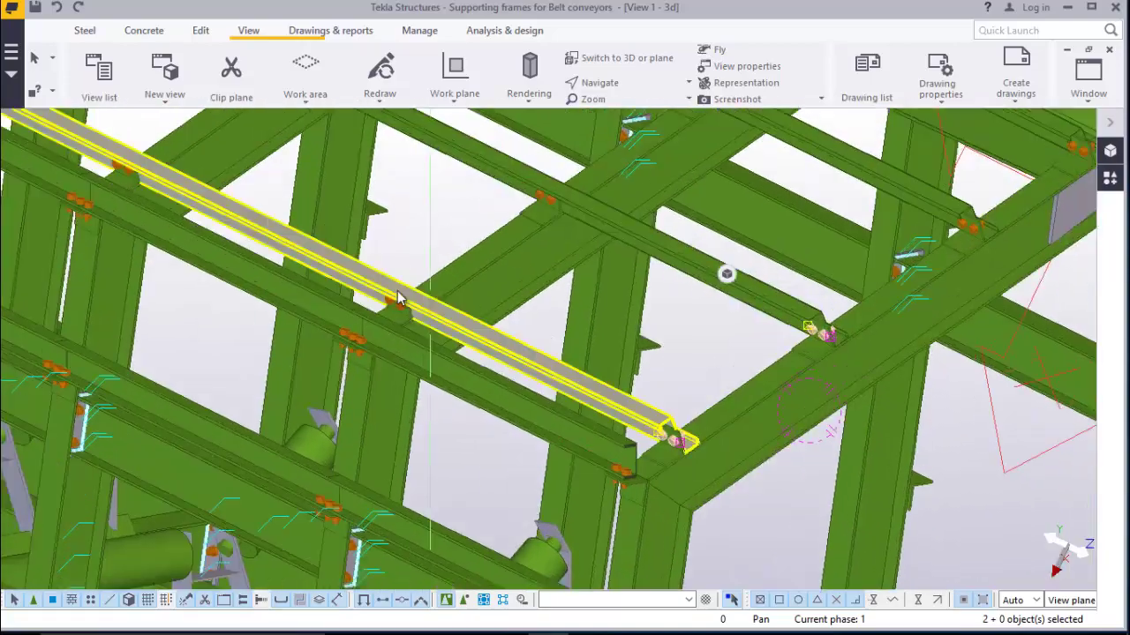
left_click(396, 315, "ctrl")
scroll(713, 200, "down", 3)
scroll(672, 192, "up", 3)
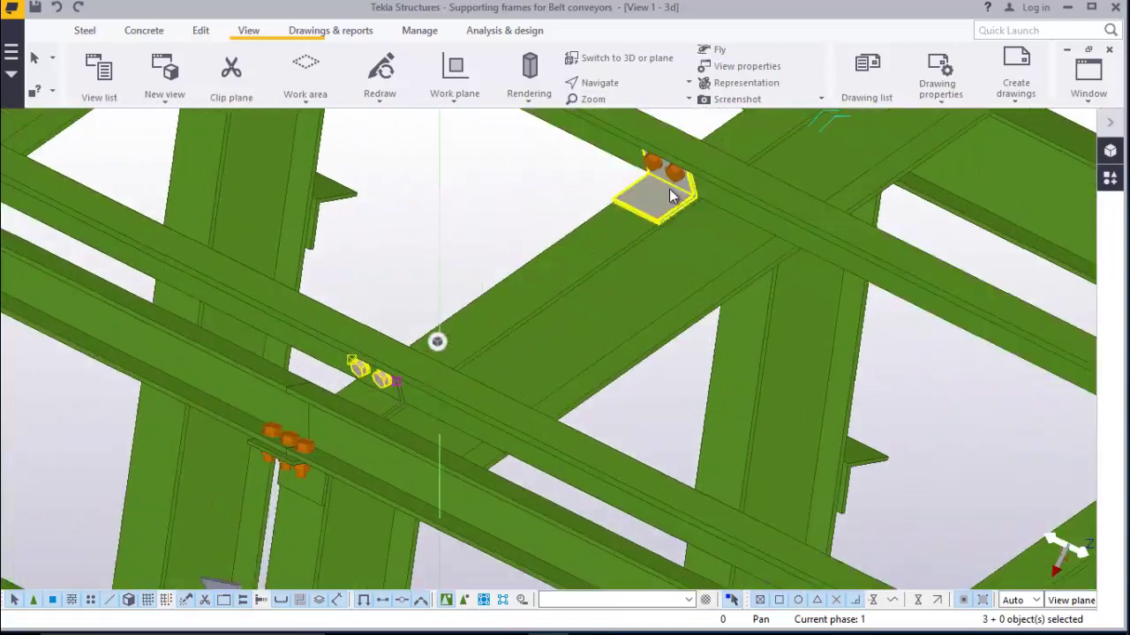
left_click(667, 176, "ctrl")
Add the lowest sloped channel's bolt groups at its far end and at the third frame to the selection
scroll(706, 316, "down", 5)
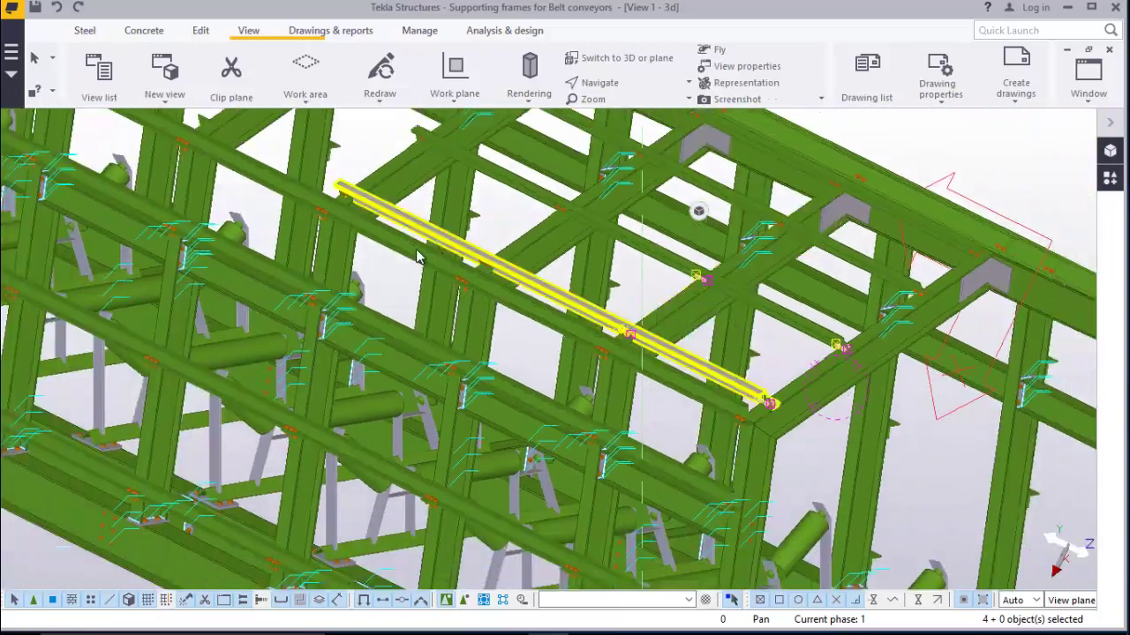
scroll(318, 178, "up", 2)
scroll(318, 180, "up", 4)
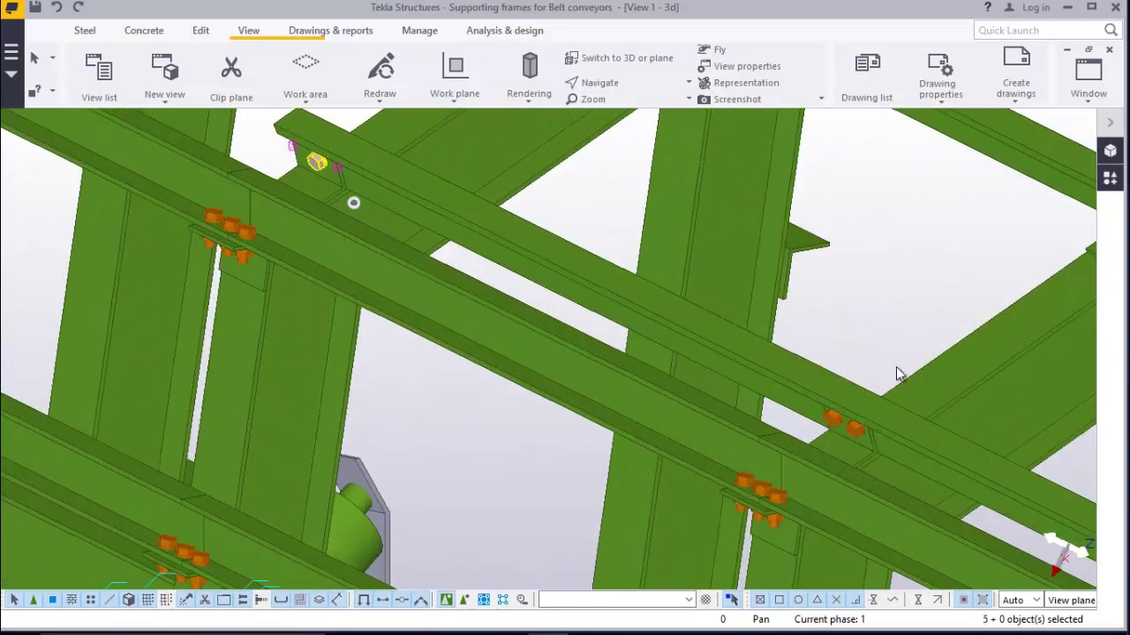
left_click(852, 426, "ctrl")
Add the second-lowest sloped channel's bolt groups at its far end and at the third frame to the selection
scroll(592, 393, "down", 4)
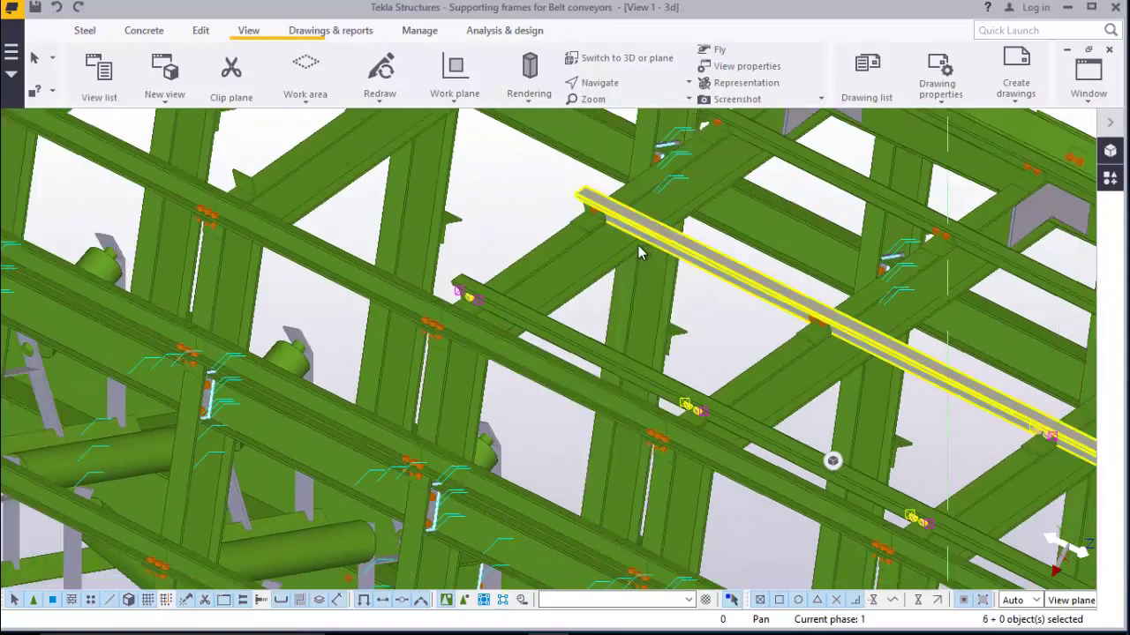
scroll(609, 220, "up", 4)
left_click(569, 195, "ctrl")
scroll(420, 270, "down", 3)
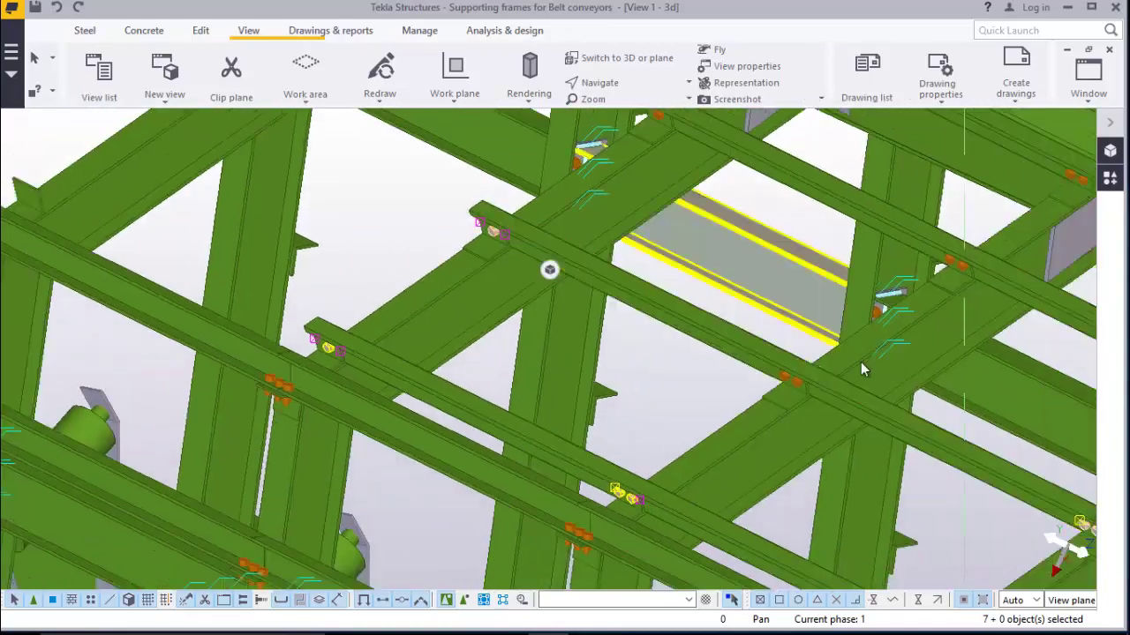
scroll(839, 388, "up", 3)
scroll(742, 369, "up", 2)
scroll(518, 395, "down", 4)
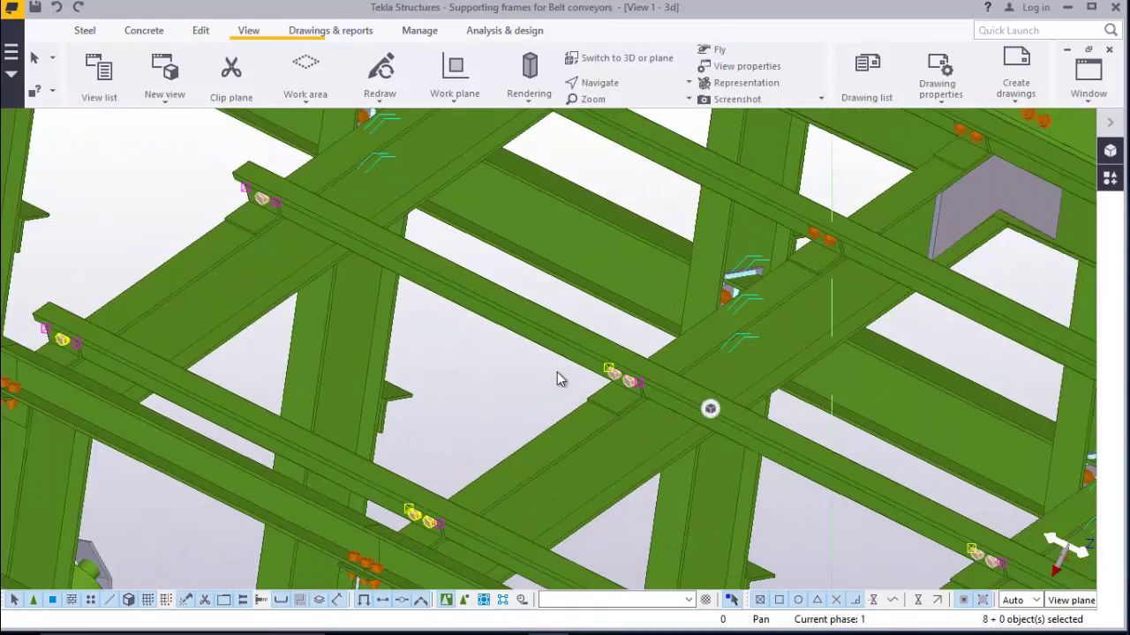
Add the bolt groups of the channel next below the ridge at the third frame and its far end to the selection
scroll(743, 289, "up", 3)
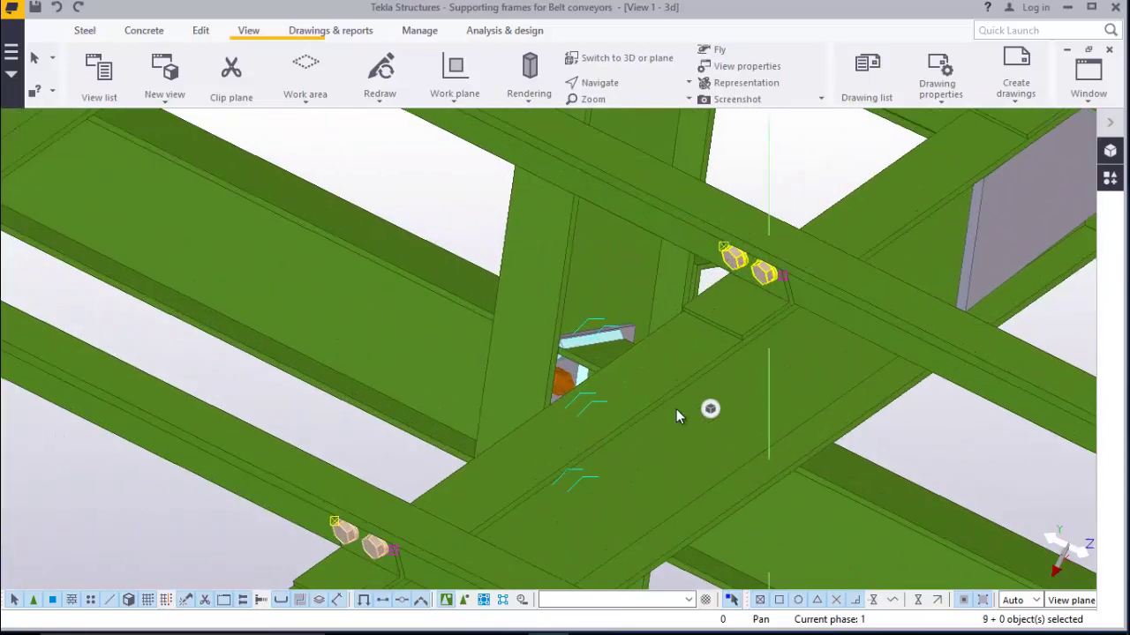
scroll(679, 413, "down", 3)
scroll(468, 265, "up", 2)
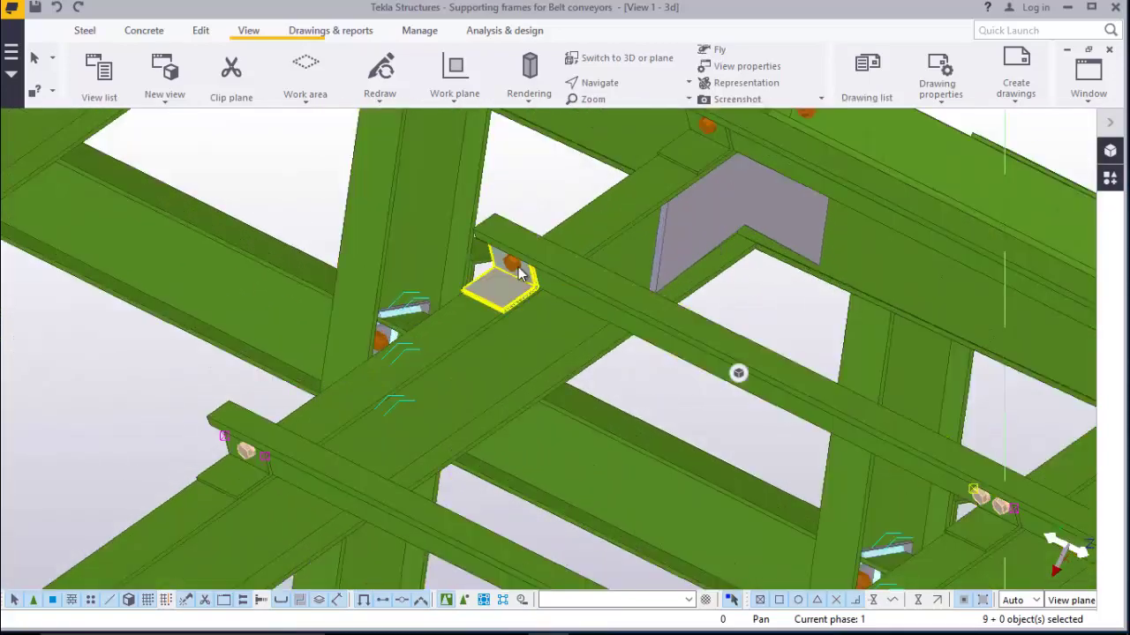
scroll(641, 289, "down", 3)
Add the ridge channel's bolt groups at its far end and at the third frame to the selection
scroll(674, 201, "up", 5)
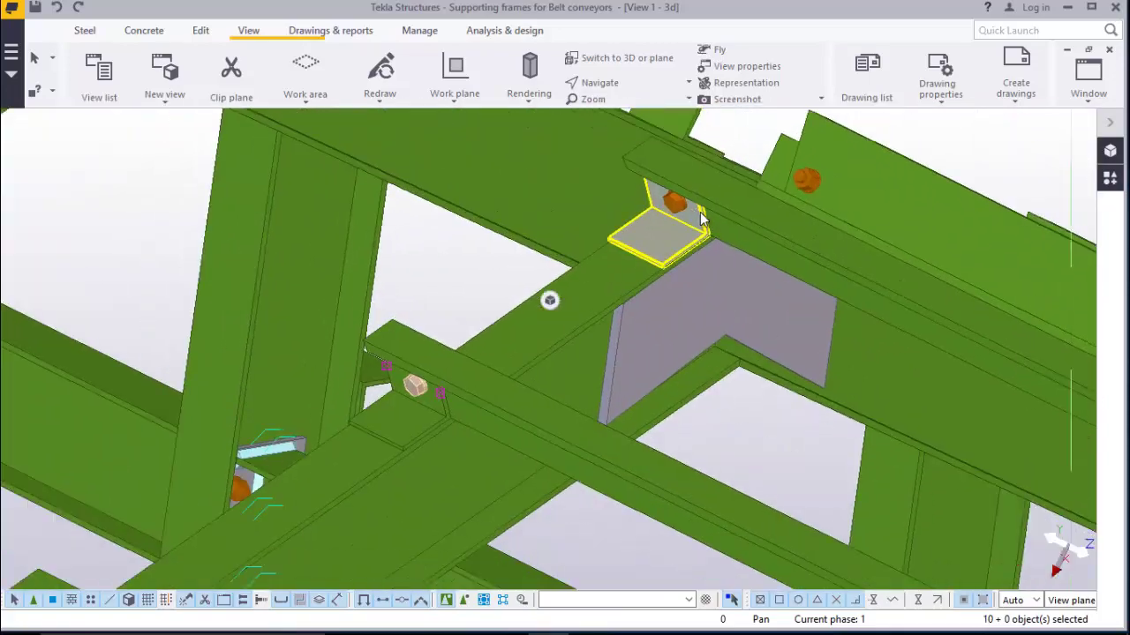
scroll(531, 219, "down", 3)
scroll(691, 189, "up", 2)
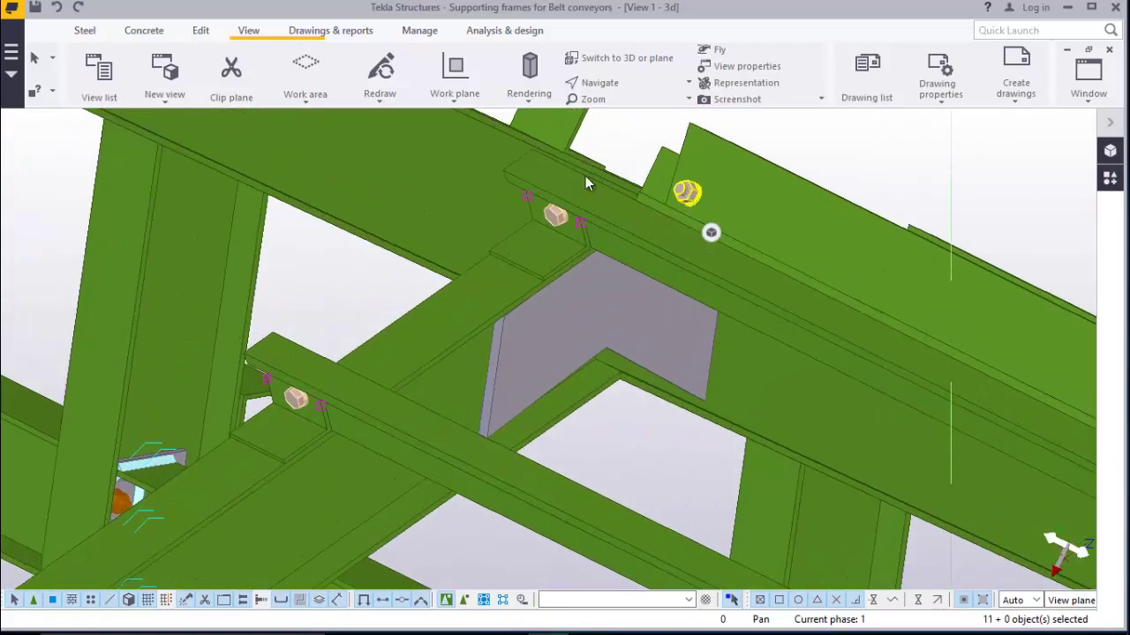
scroll(585, 176, "down", 3)
scroll(799, 322, "up", 2)
scroll(732, 370, "up", 2)
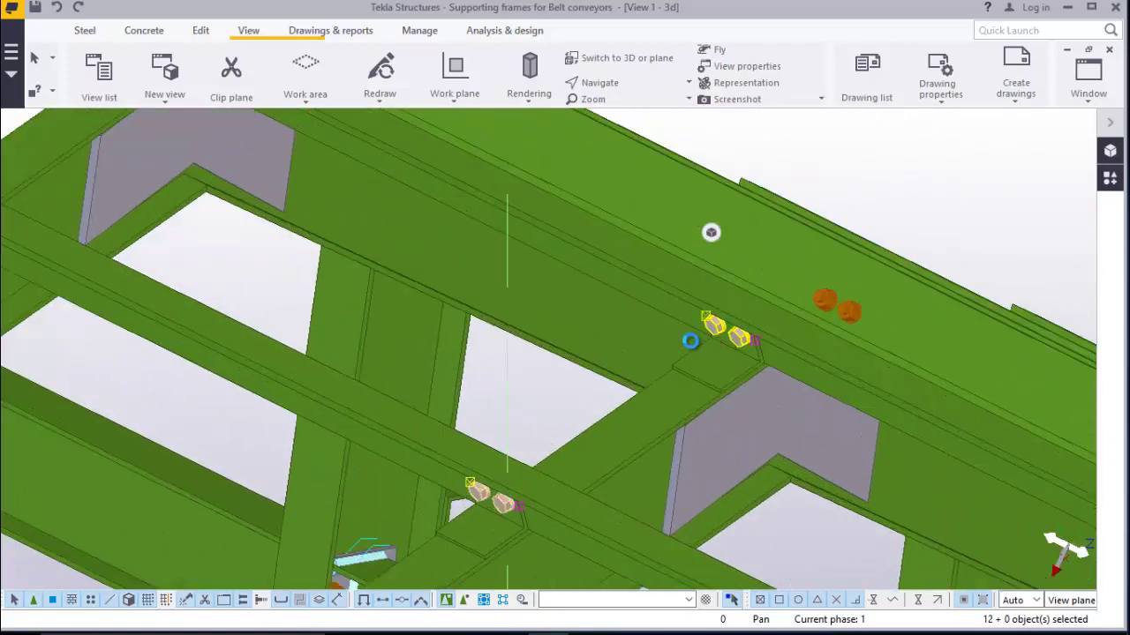
Add the three sloped channels below the ridge channel on this slope to the selection
scroll(579, 259, "down", 4)
scroll(223, 452, "up", 1)
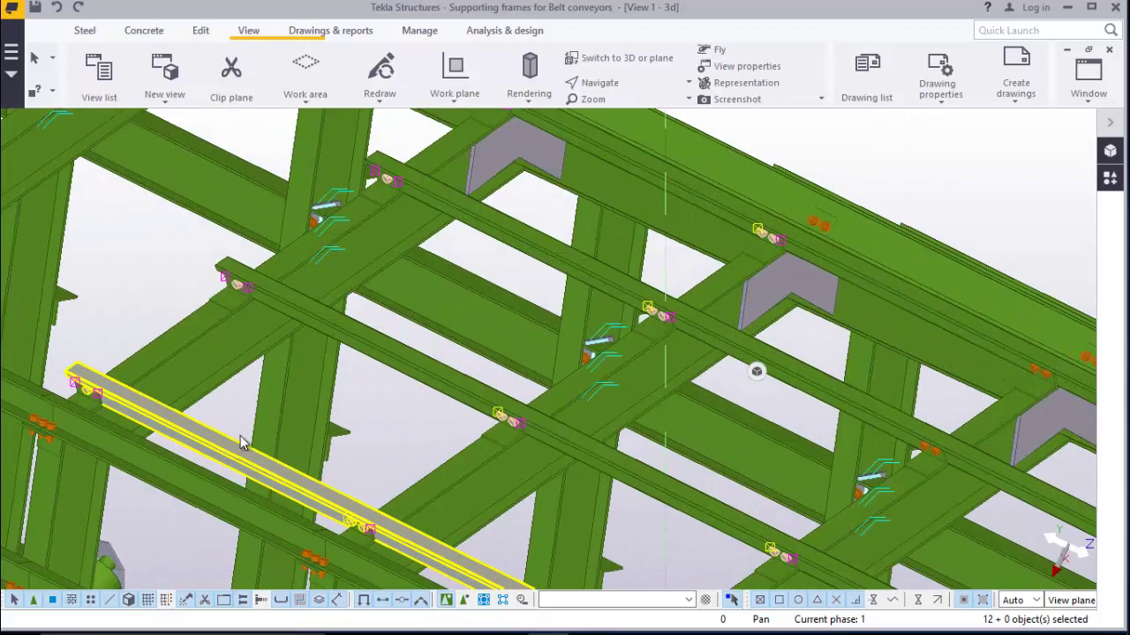
left_click(494, 232, "ctrl")
scroll(415, 251, "down", 4)
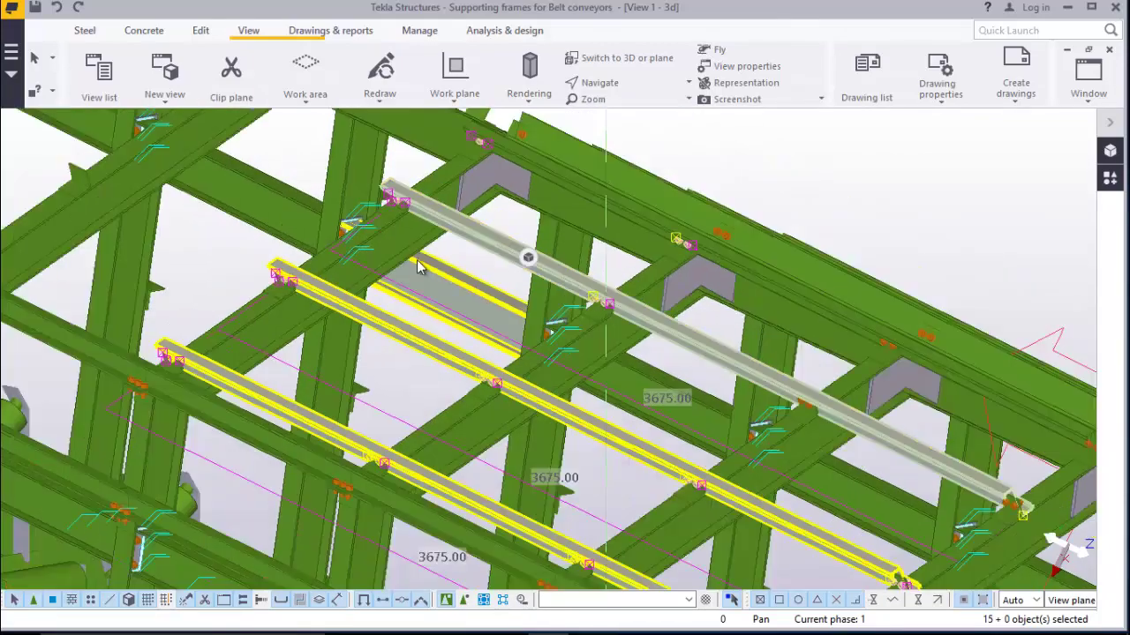
Add the same slope's ridge channel bolt groups at the end frame and the second frame to the selection
scroll(978, 380, "up", 4)
scroll(804, 382, "up", 3)
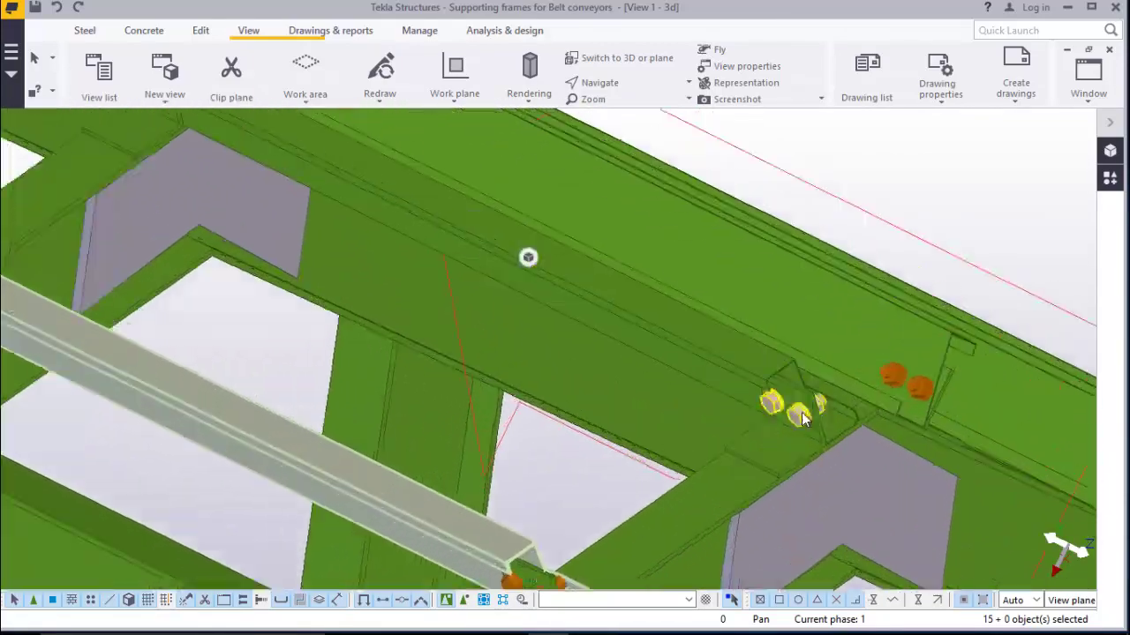
left_click(777, 415, "shift")
scroll(794, 446, "down", 4)
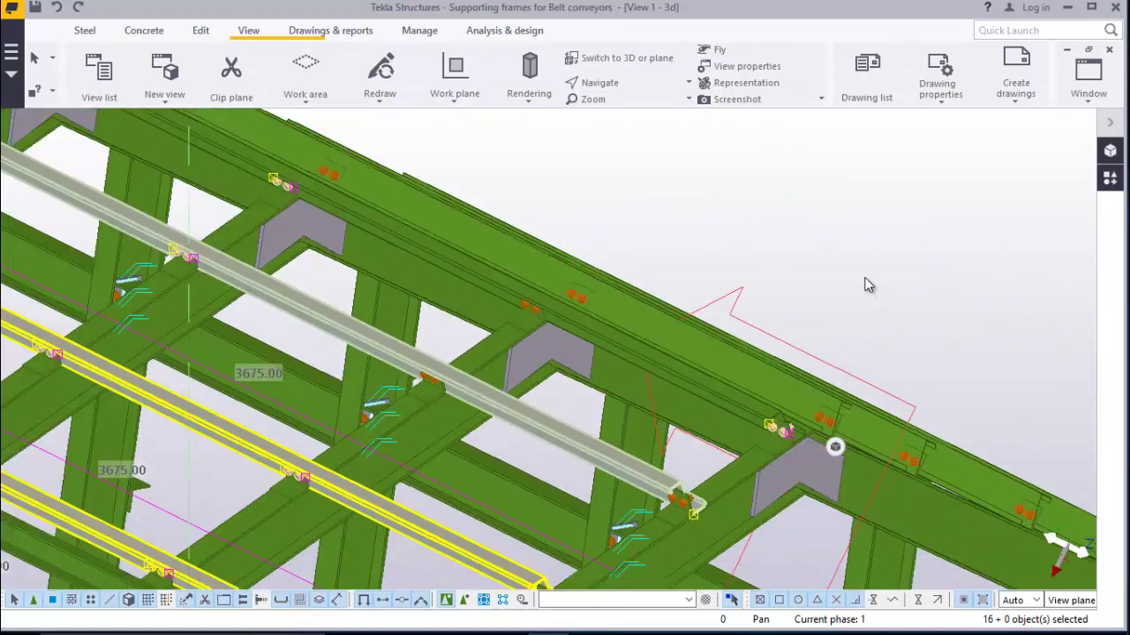
scroll(519, 287, "up", 4)
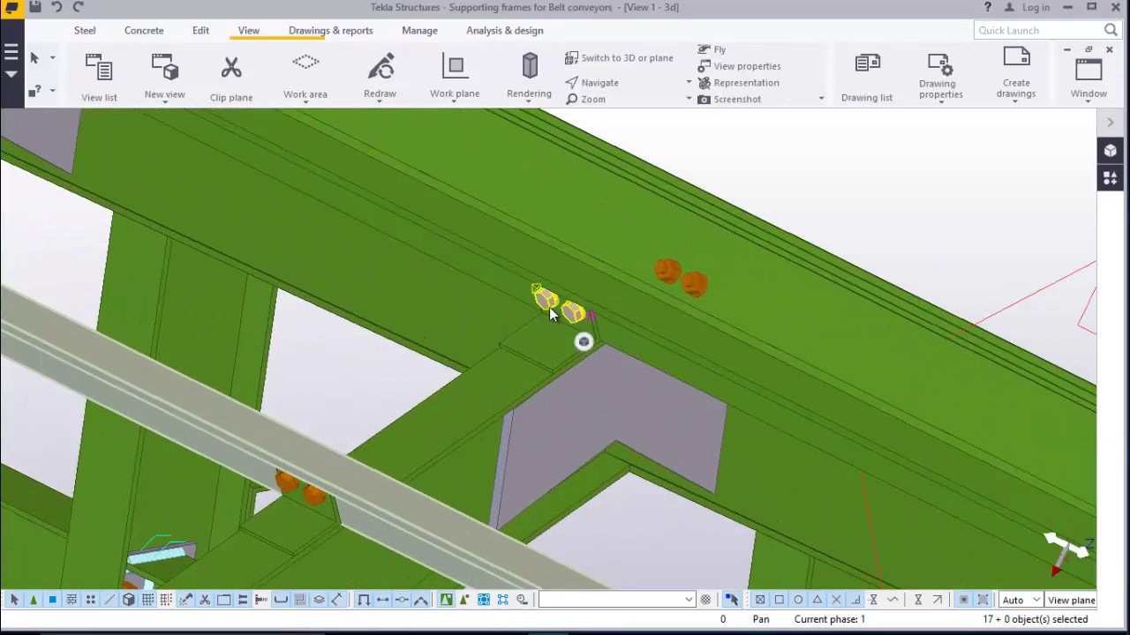
Add the bolt groups of the adjoining ridge channel, across the ridge, at the end frame and the second frame to the selection
scroll(724, 406, "down", 5)
scroll(373, 203, "up", 3)
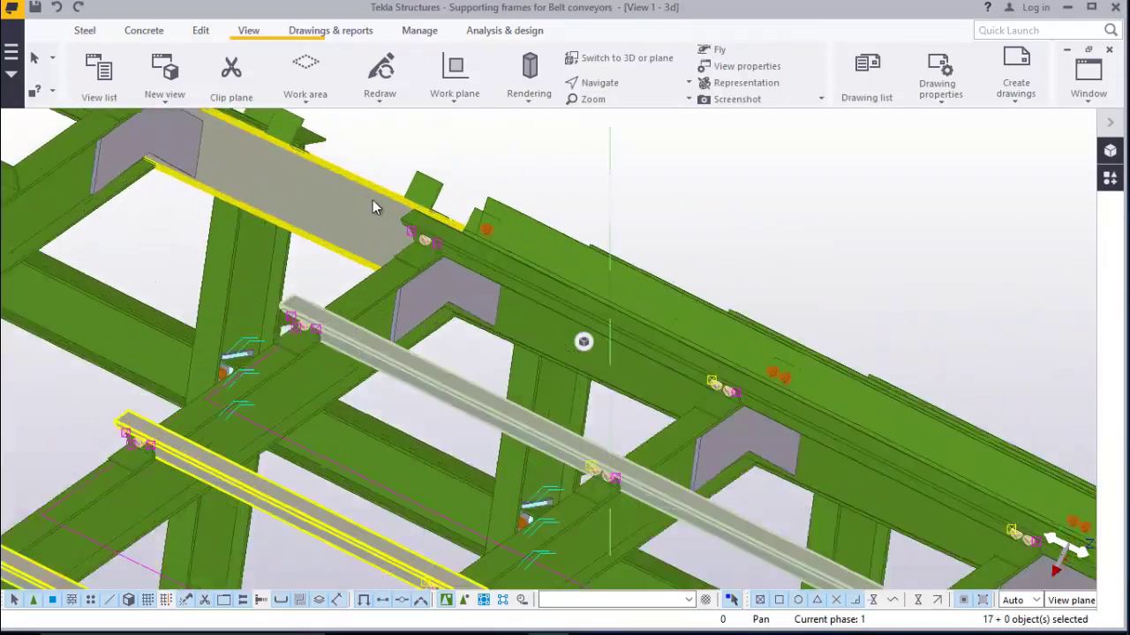
scroll(432, 247, "up", 5)
scroll(334, 257, "down", 5)
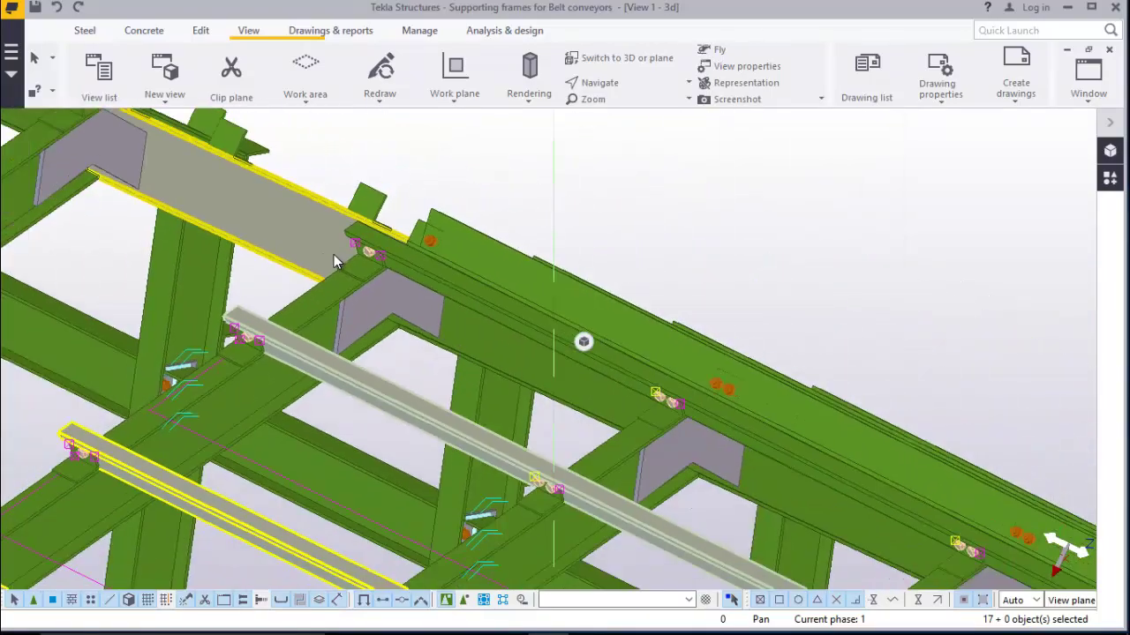
scroll(333, 254, "down", 4)
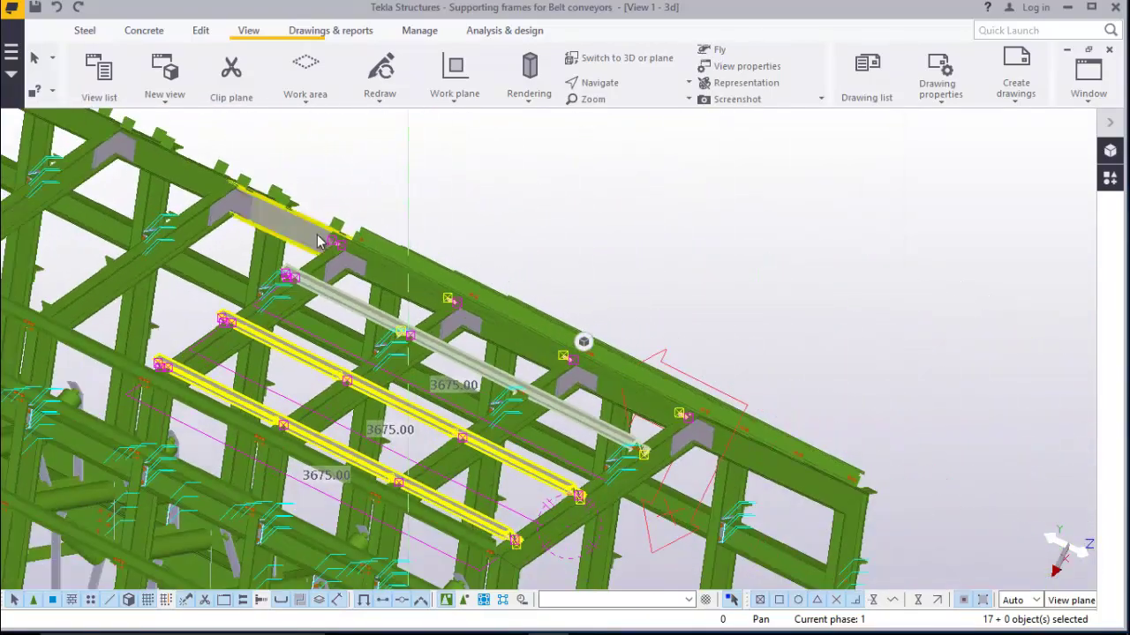
scroll(618, 353, "up", 5)
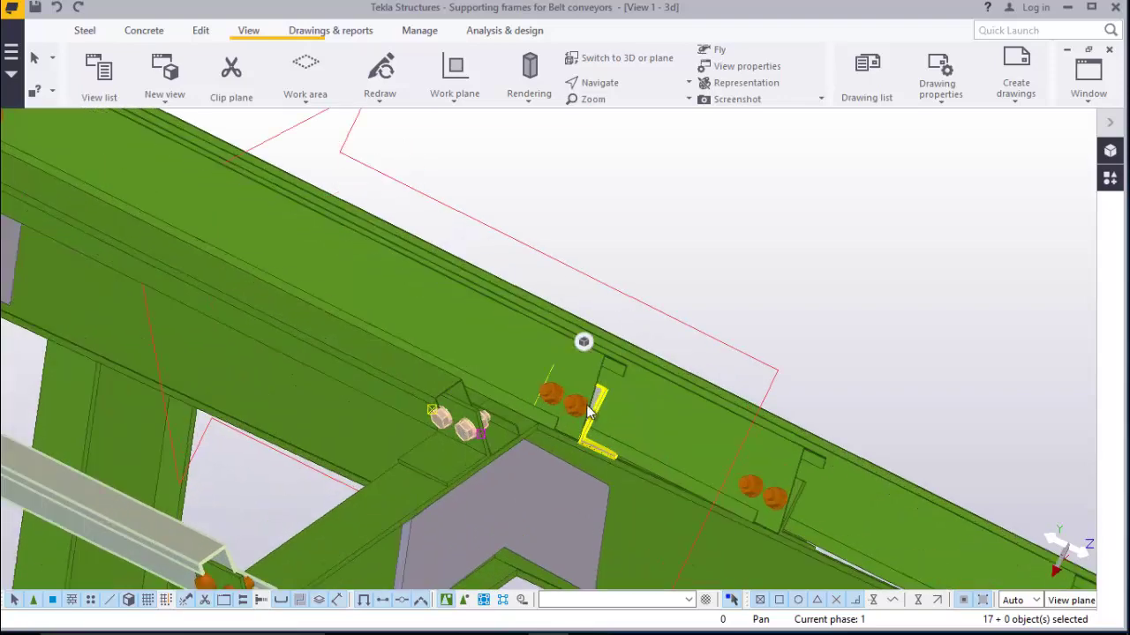
left_click(572, 414, "ctrl")
scroll(711, 431, "down", 4)
scroll(378, 291, "up", 5)
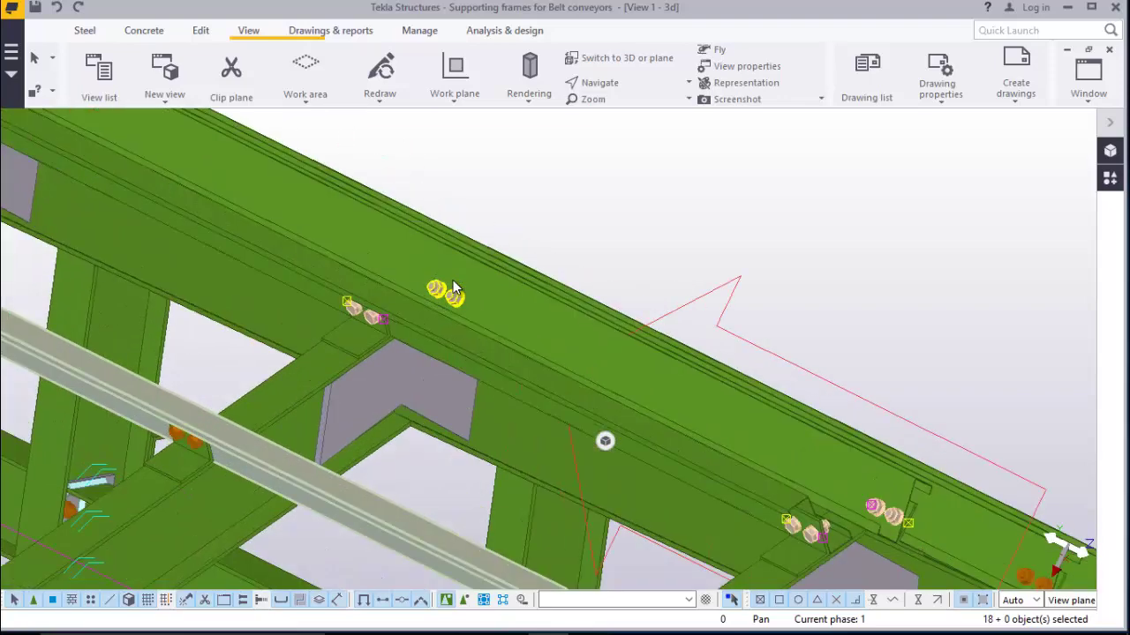
left_click(440, 295, "ctrl")
Add the adjoining ridge channel's bolt groups at the third frame and its far end to the selection
scroll(611, 406, "down", 4)
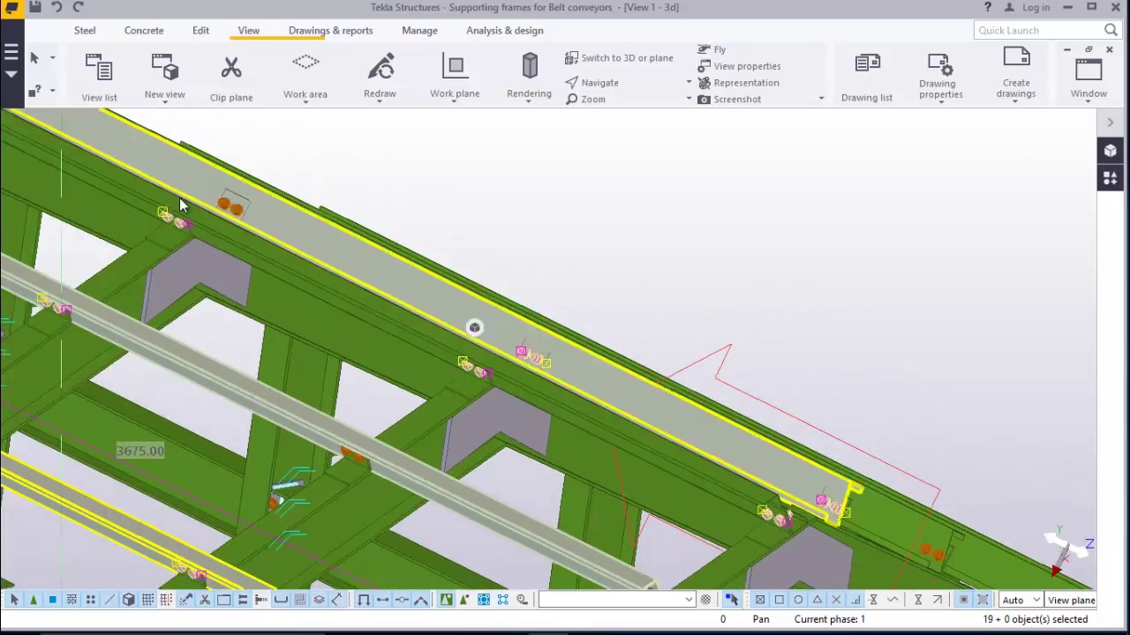
scroll(182, 204, "up", 3)
scroll(336, 281, "down", 3)
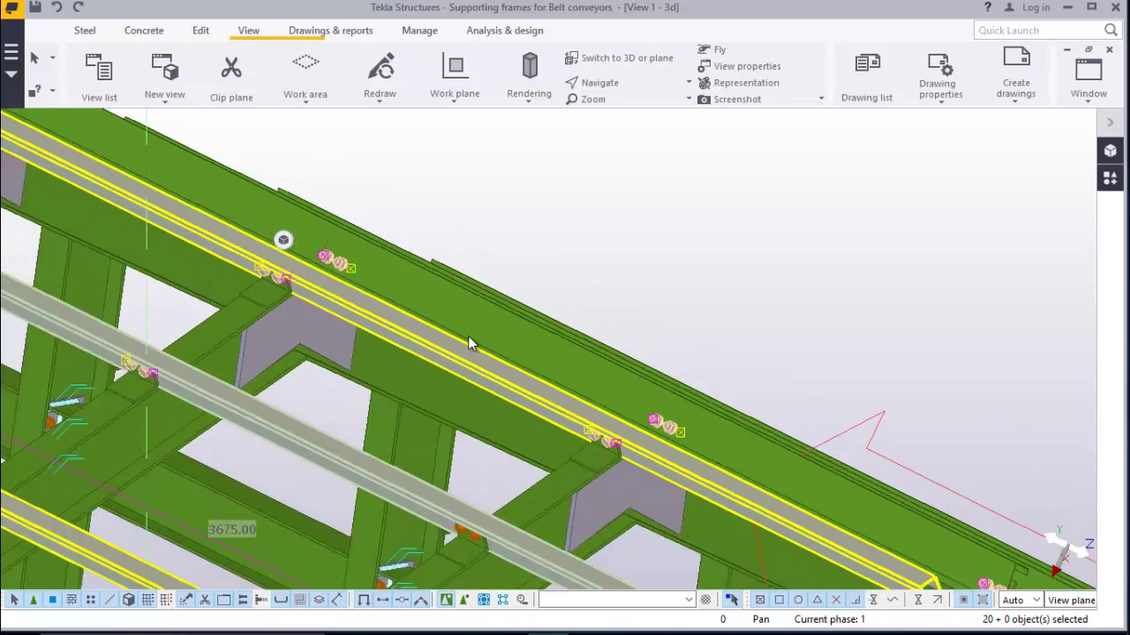
scroll(281, 240, "up", 3)
scroll(253, 239, "up", 2)
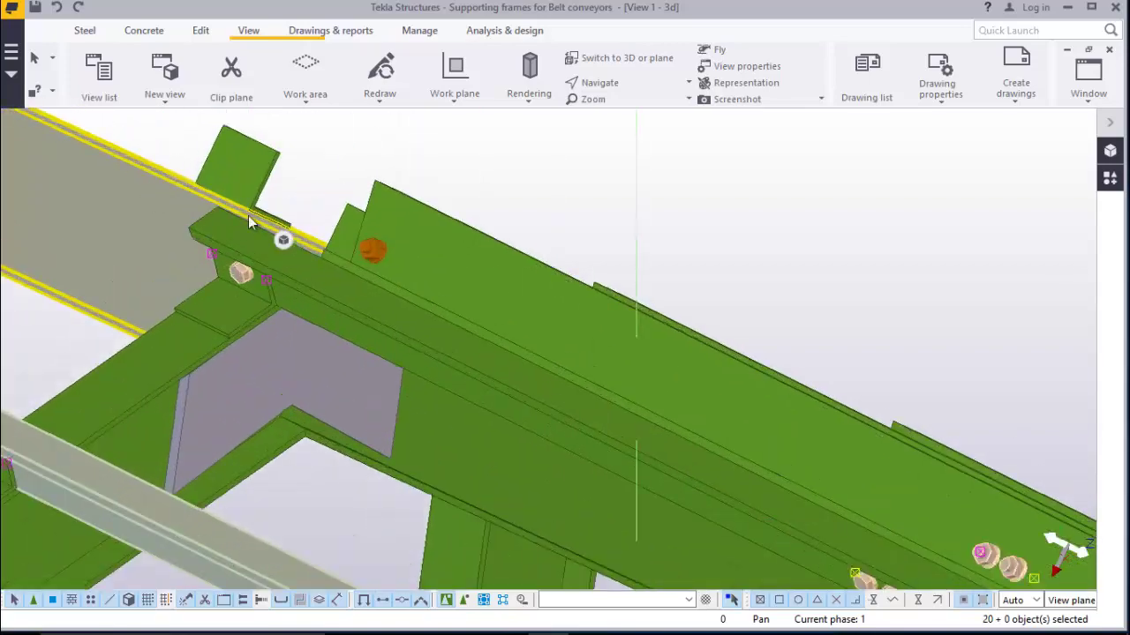
scroll(145, 203, "down", 3)
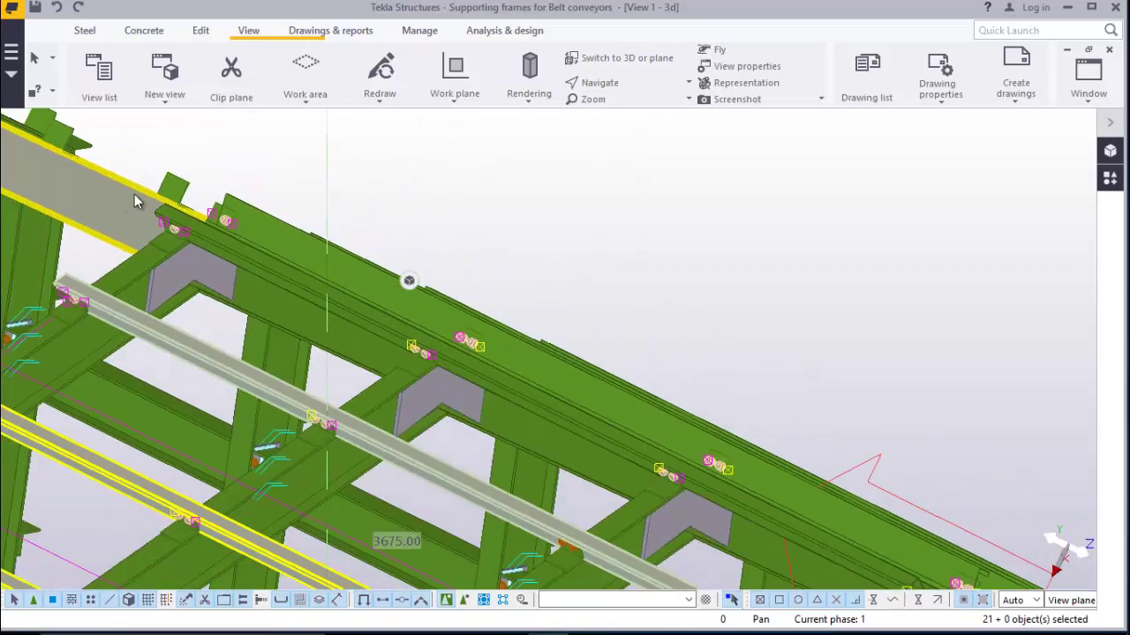
Turn to the slope across the ridge and add its next channel's bolt groups at the far end and third frame to the selection
scroll(265, 195, "down", 3)
scroll(565, 340, "up", 6)
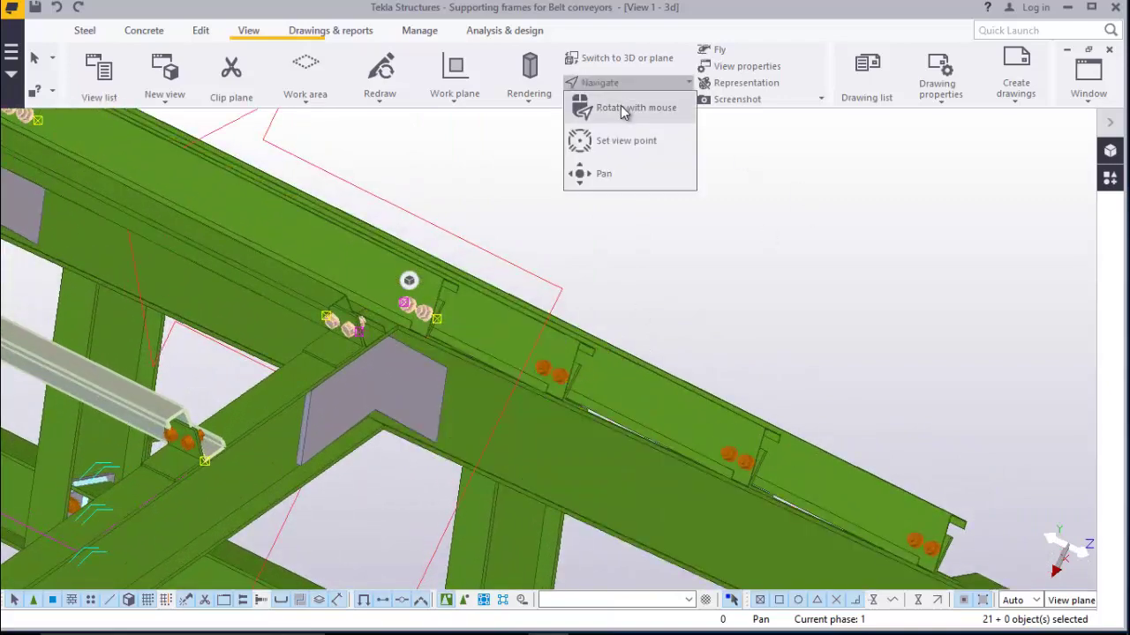
mouse_move(491, 332)
middle_mouse_down("ctrl")
mouse_move(598, 413)
mouse_move(711, 319)
middle_mouse_up("ctrl")
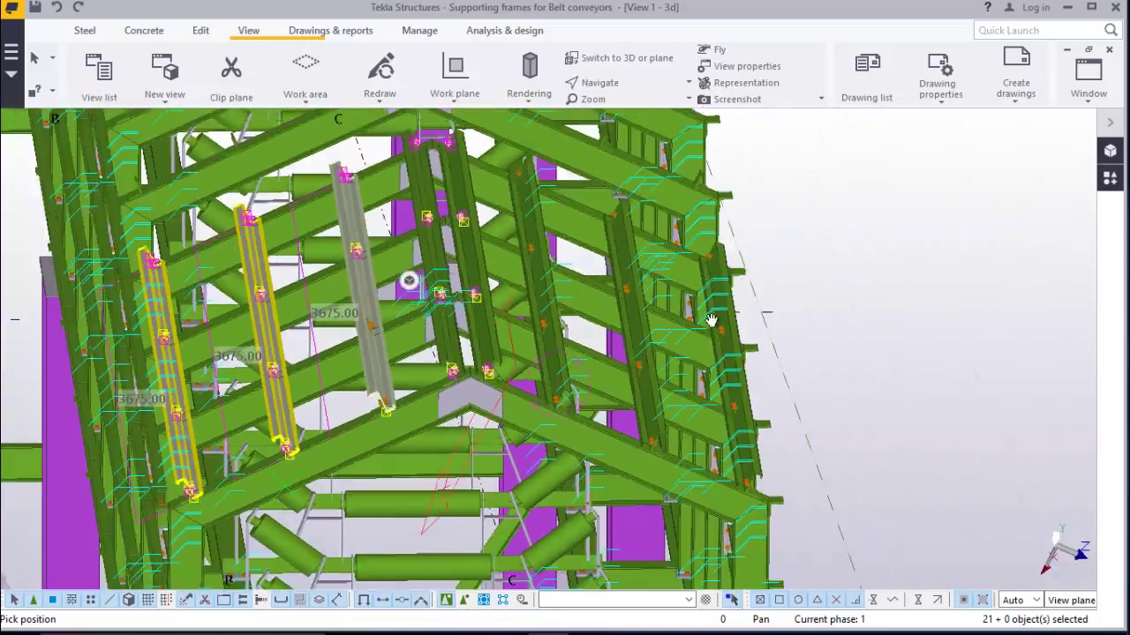
left_click(860, 244)
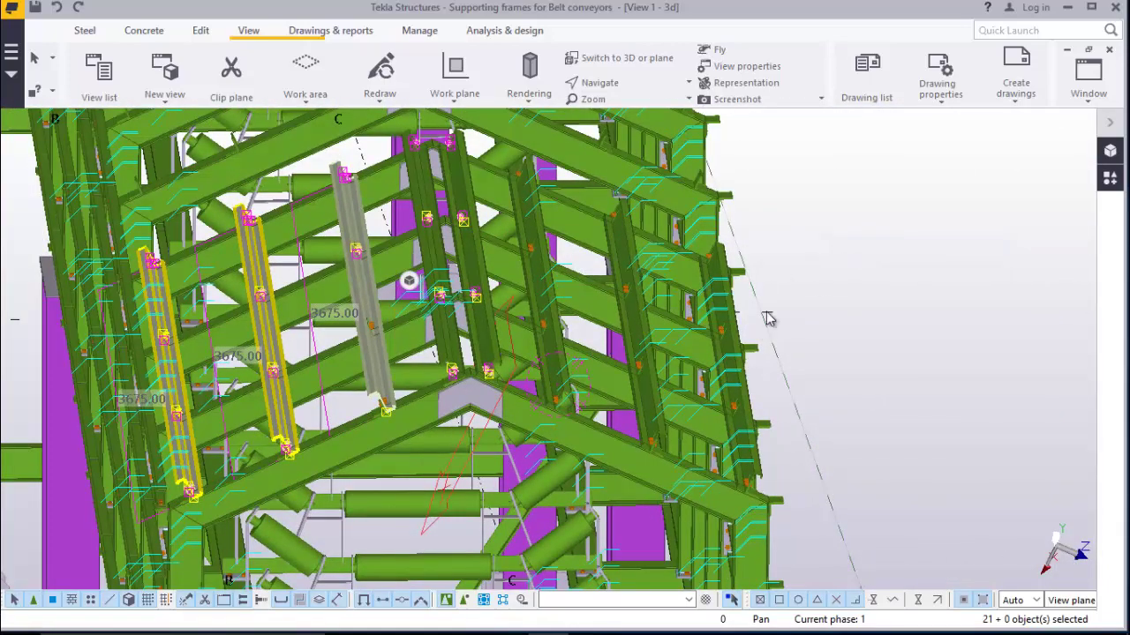
scroll(510, 173, "up", 2)
scroll(521, 171, "up", 3)
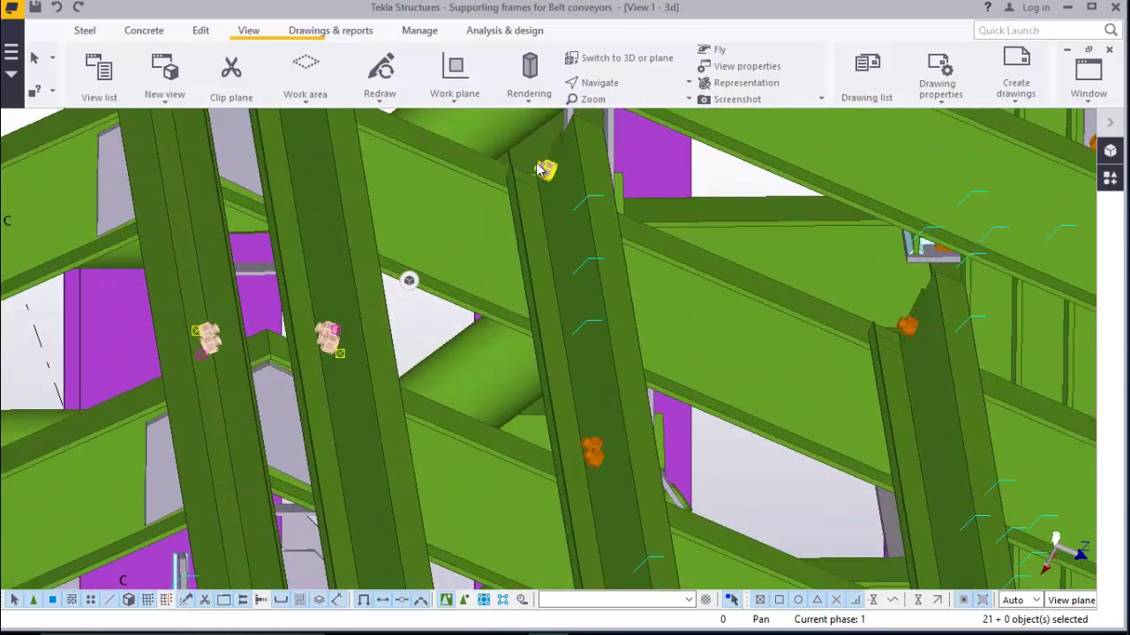
left_click(593, 450, "ctrl")
scroll(478, 239, "down", 5)
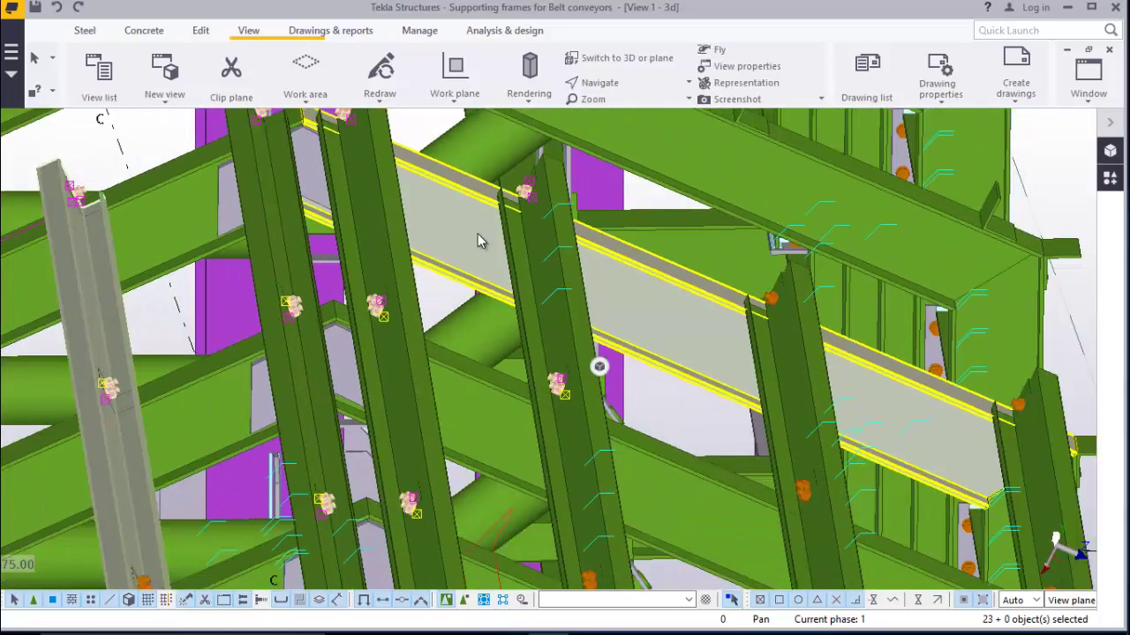
Add the remaining bolt groups of that channel at the second frame and the end frame to the selection
scroll(531, 395, "up", 5)
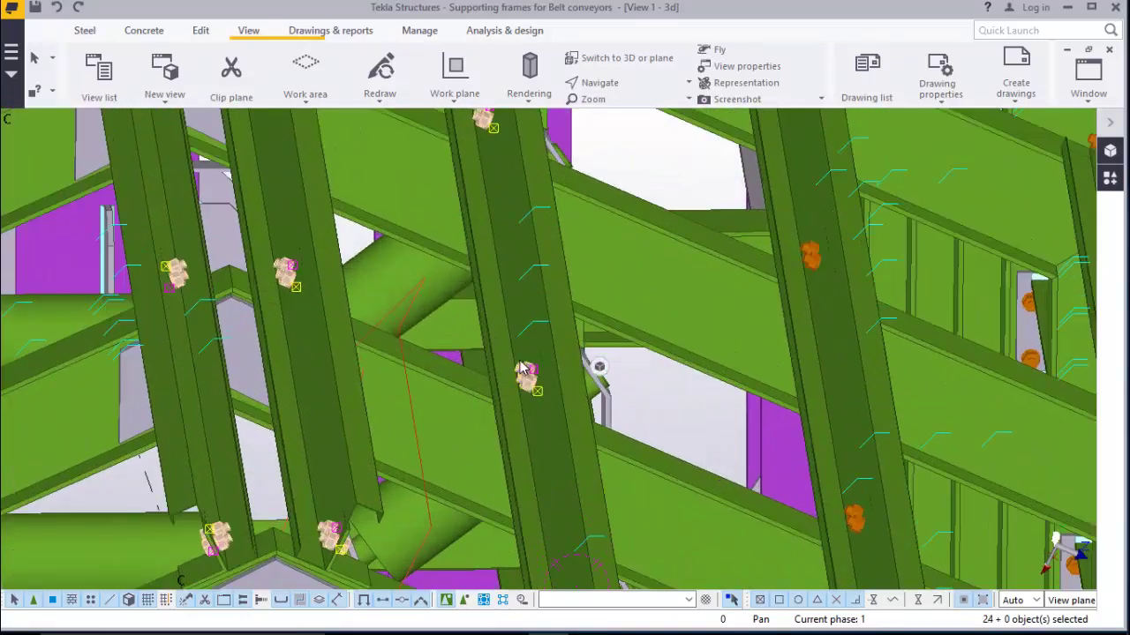
scroll(460, 287, "down", 2)
scroll(503, 487, "up", 3)
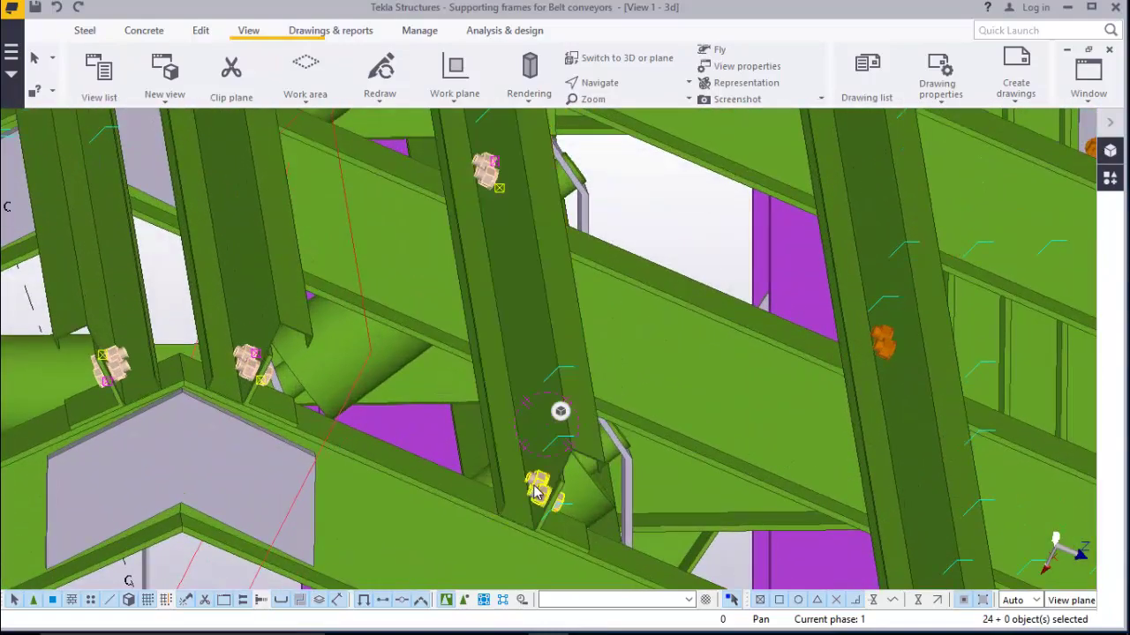
left_click(534, 493, "ctrl")
scroll(428, 396, "down", 4)
Add the second-lowest channel's bolt groups at the end frame and the second frame on this slope to the selection
scroll(609, 508, "up", 3)
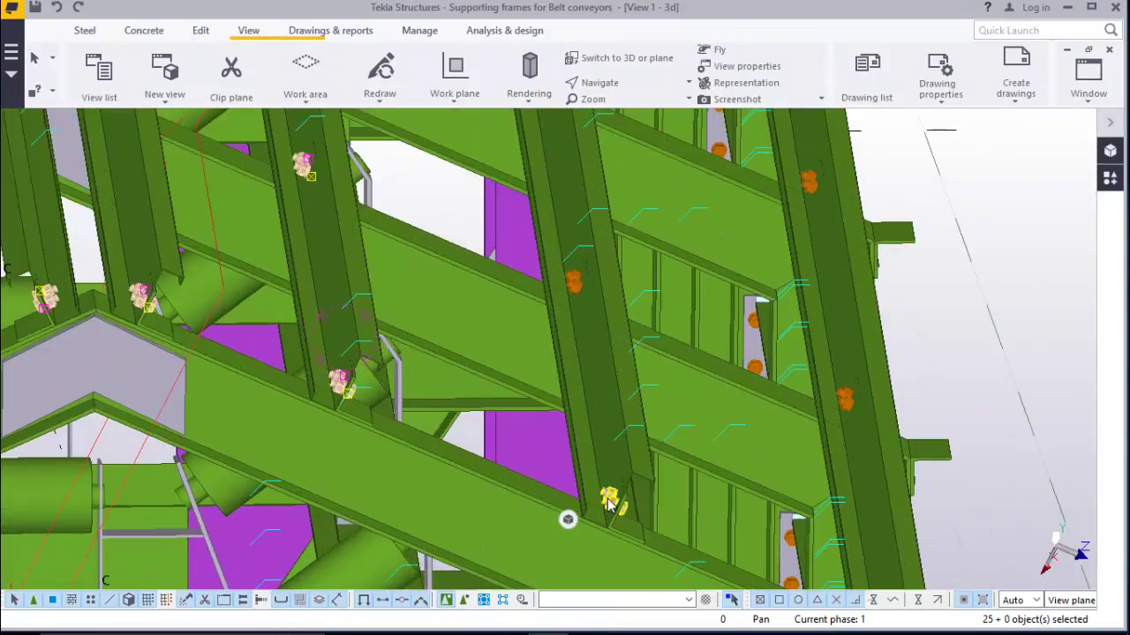
left_click(569, 291, "ctrl")
scroll(517, 508, "down", 4)
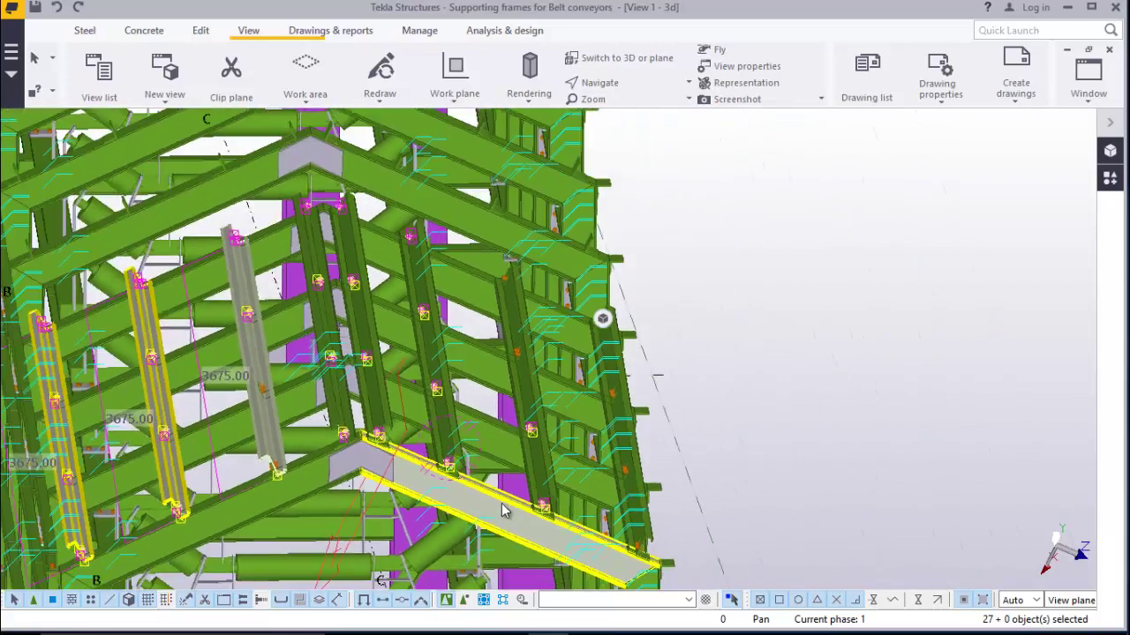
Add the far-end bolt groups of the two lowest channels on this slope to the selection
scroll(511, 296, "up", 4)
scroll(477, 267, "up", 3)
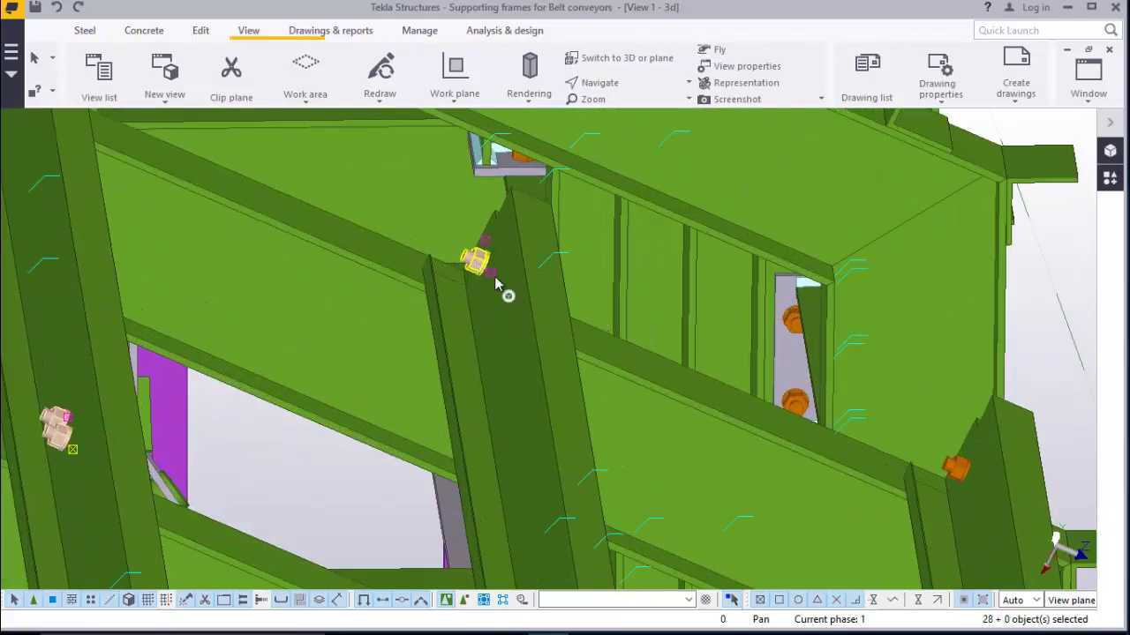
scroll(495, 283, "down", 3)
scroll(753, 388, "up", 3)
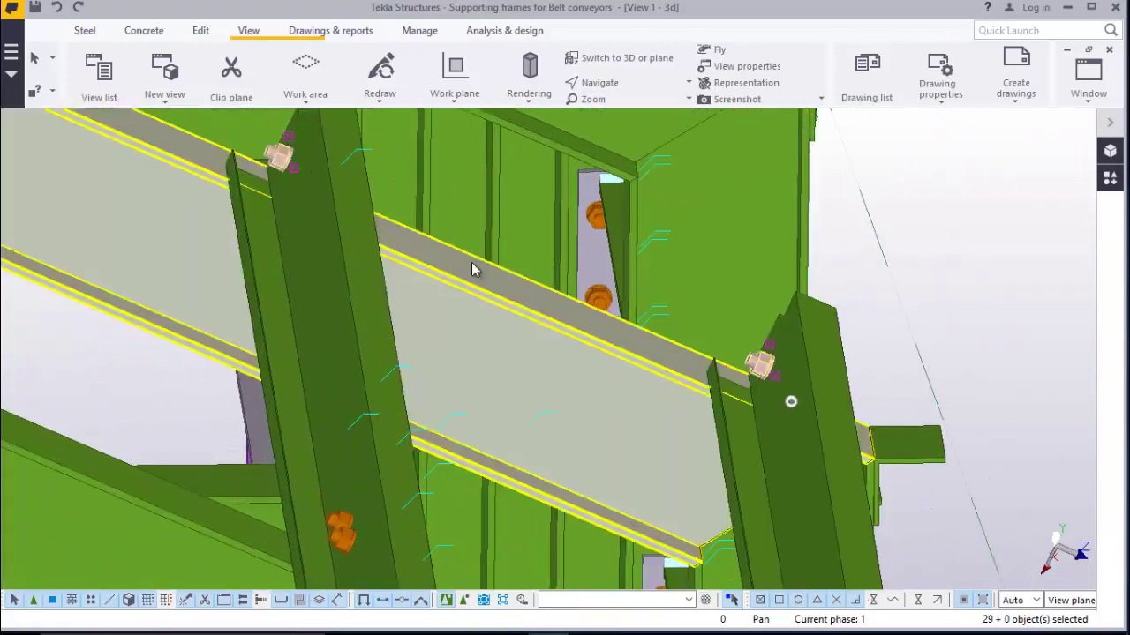
Add the bolt groups of the two lowest channels at the third frame on this slope to the selection
scroll(472, 269, "down", 3)
middle_click_drag(480, 264, 609, 433, "ctrl")
scroll(592, 382, "up", 3)
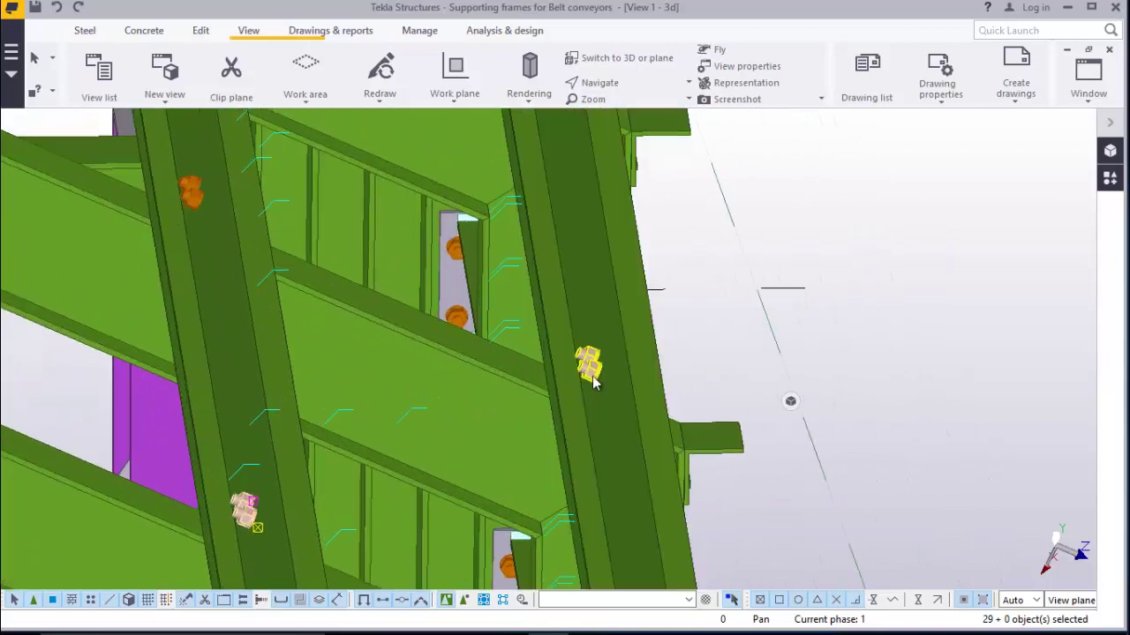
scroll(324, 189, "down", 2)
middle_click_drag(324, 189, 402, 255, "ctrl")
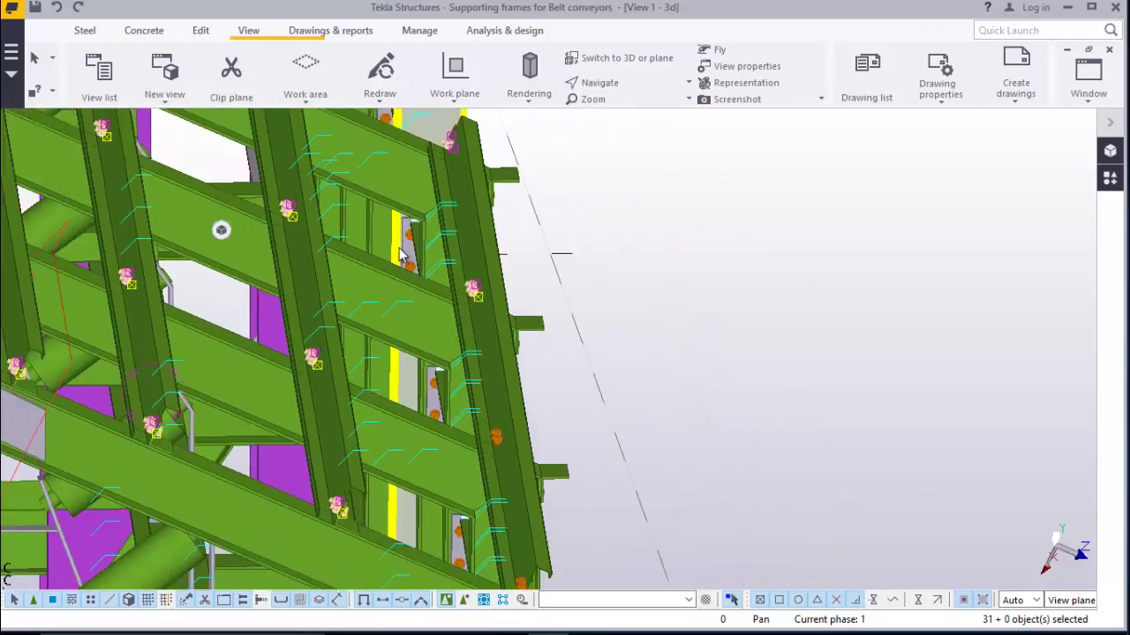
Add the lowest channel's remaining bolt groups at the second frame and the end frame on this slope to the selection
scroll(421, 428, "up", 3)
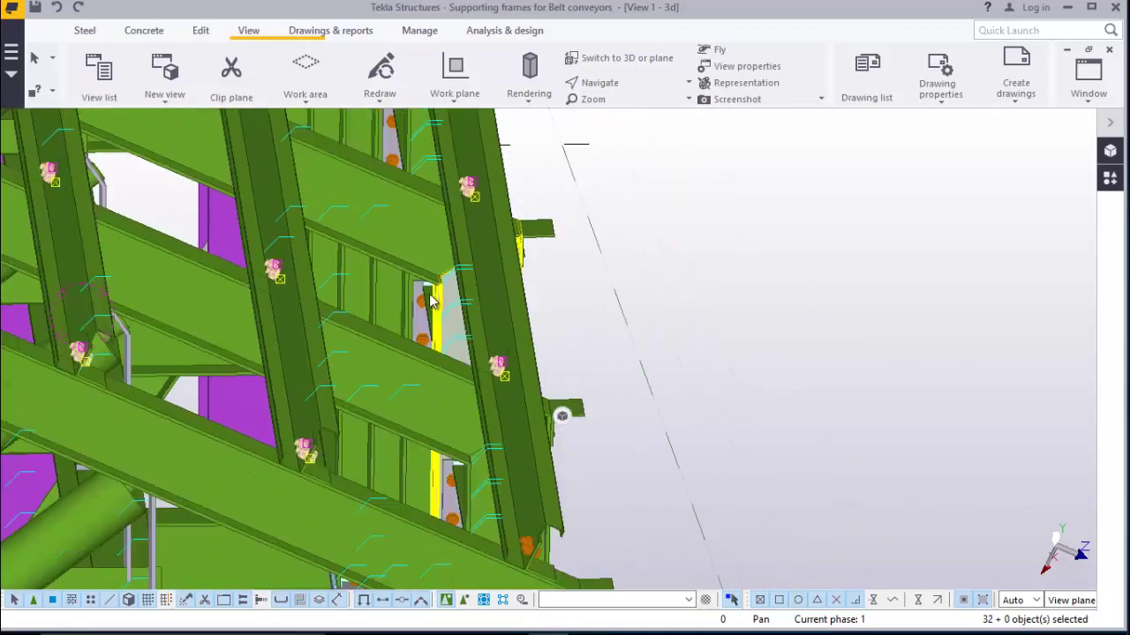
scroll(430, 295, "down", 2)
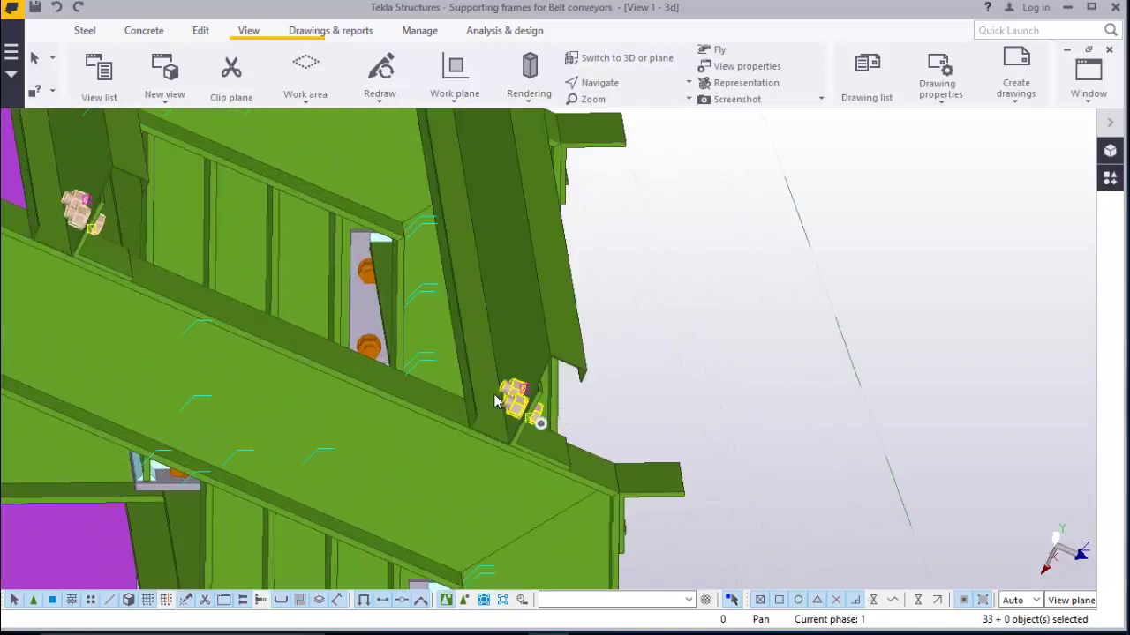
Add the sloped roof's channels on both slopes to the selected bolt groups
middle_click_drag(514, 439, 524, 344, "ctrl")
left_click(270, 218, "ctrl")
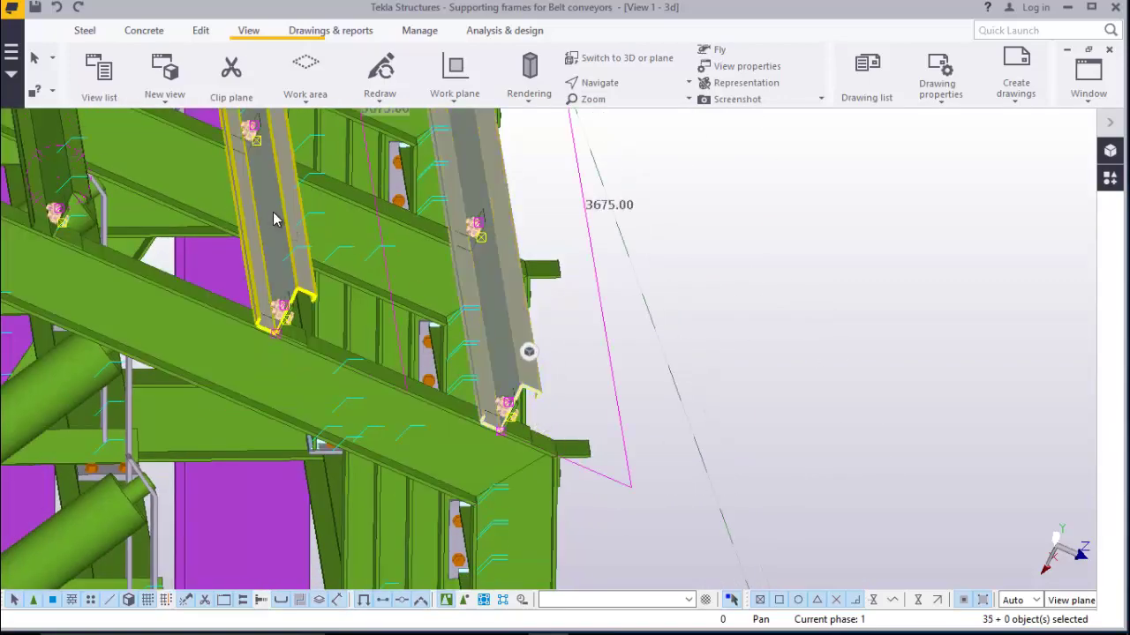
scroll(583, 351, "down", 2)
middle_click_drag(691, 399, 789, 439)
scroll(274, 189, "up", 2)
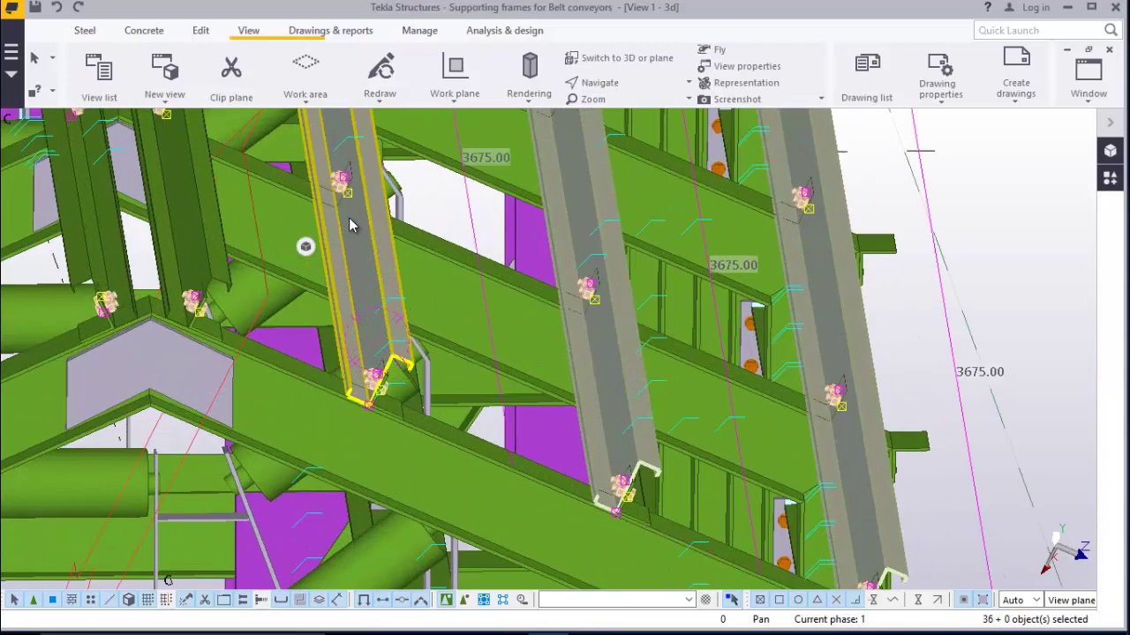
middle_click_drag(113, 221, 395, 328, "ctrl")
scroll(489, 415, "down", 7)
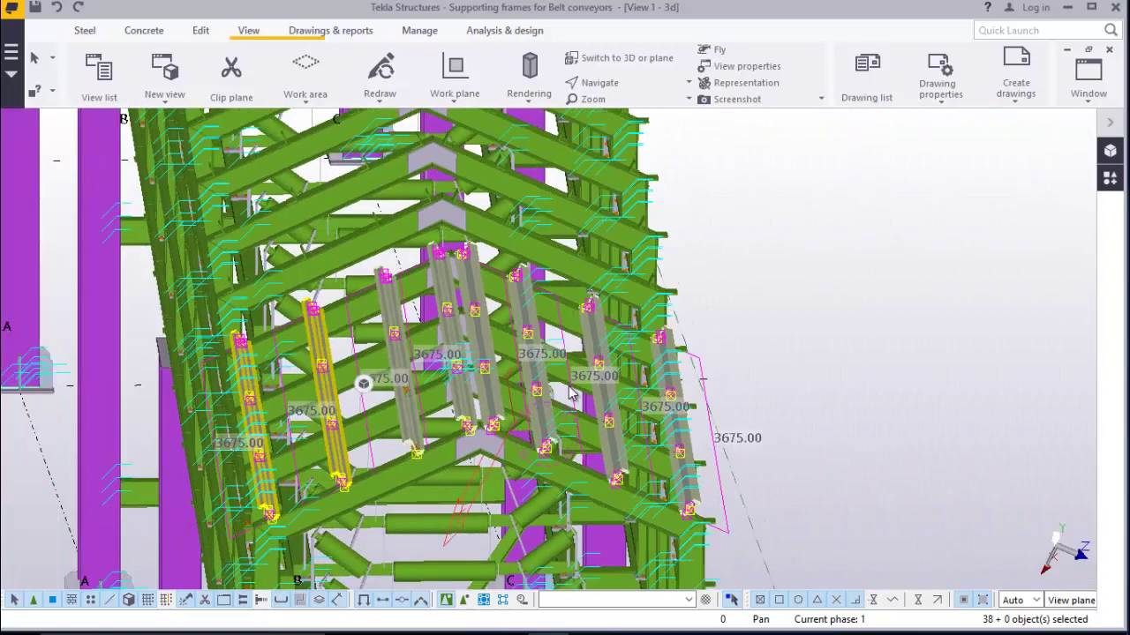
scroll(300, 408, "up", 2)
middle_click_drag(299, 406, 580, 113, "ctrl")
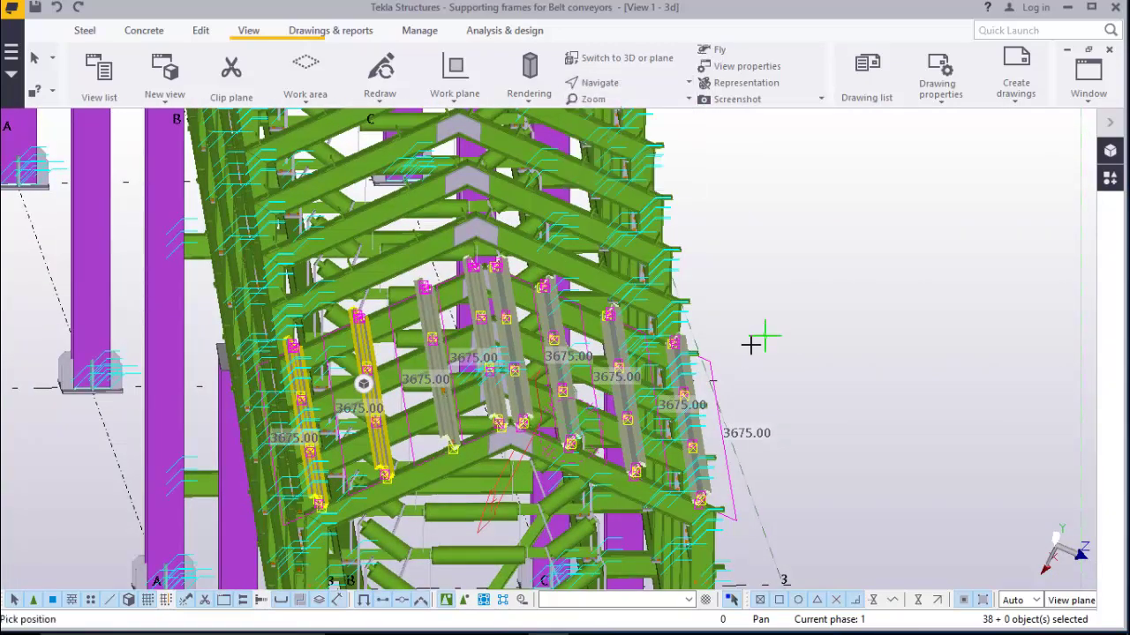
mouse_move(537, 382)
middle_mouse_down("ctrl")
mouse_move(618, 358)
mouse_move(671, 364)
middle_mouse_up("ctrl")
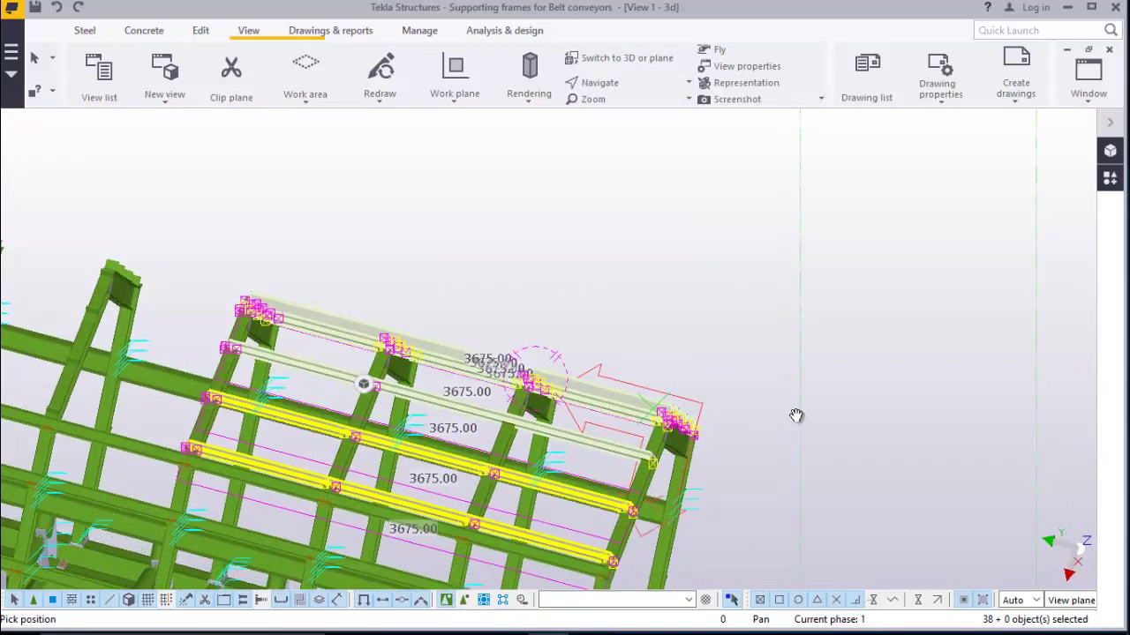
right_click(647, 191)
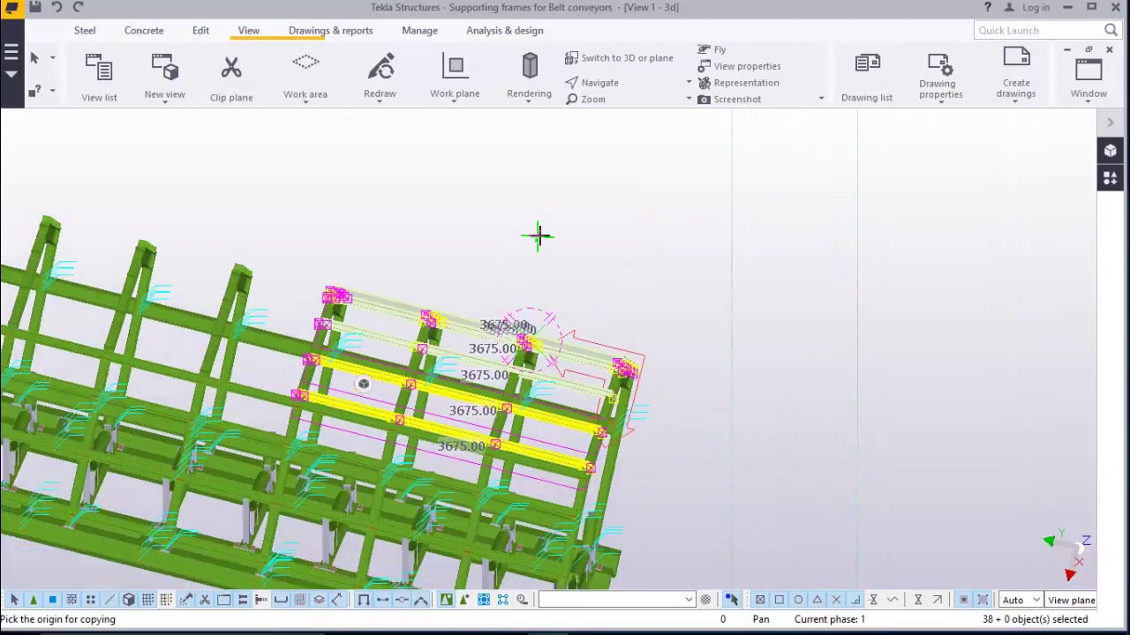
scroll(623, 462, "up", 10)
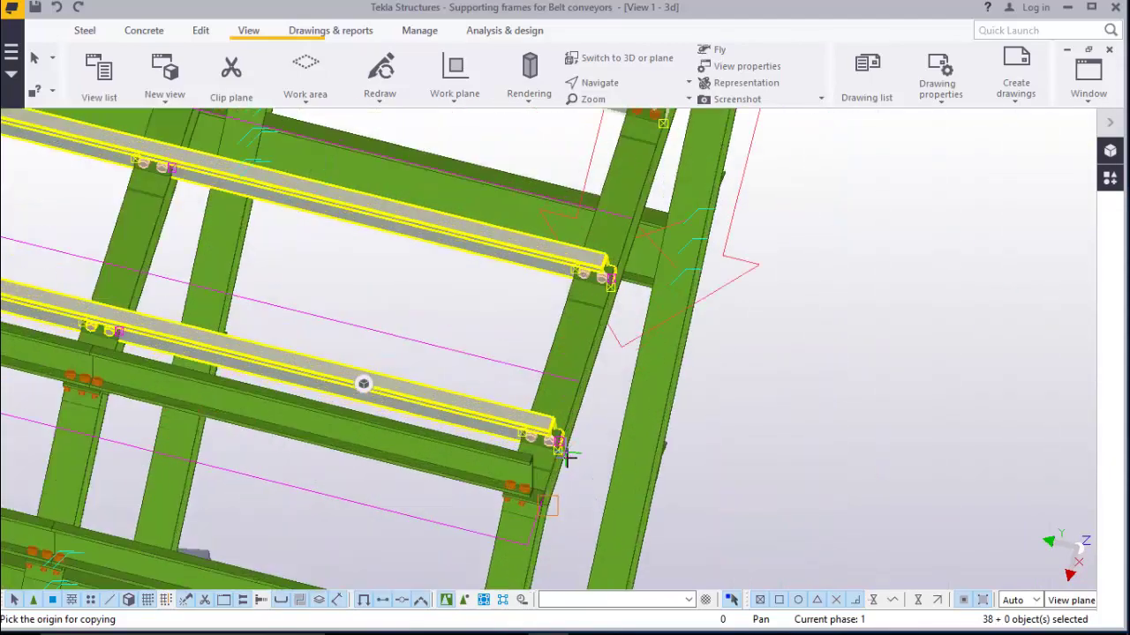
scroll(560, 403, "up", 5)
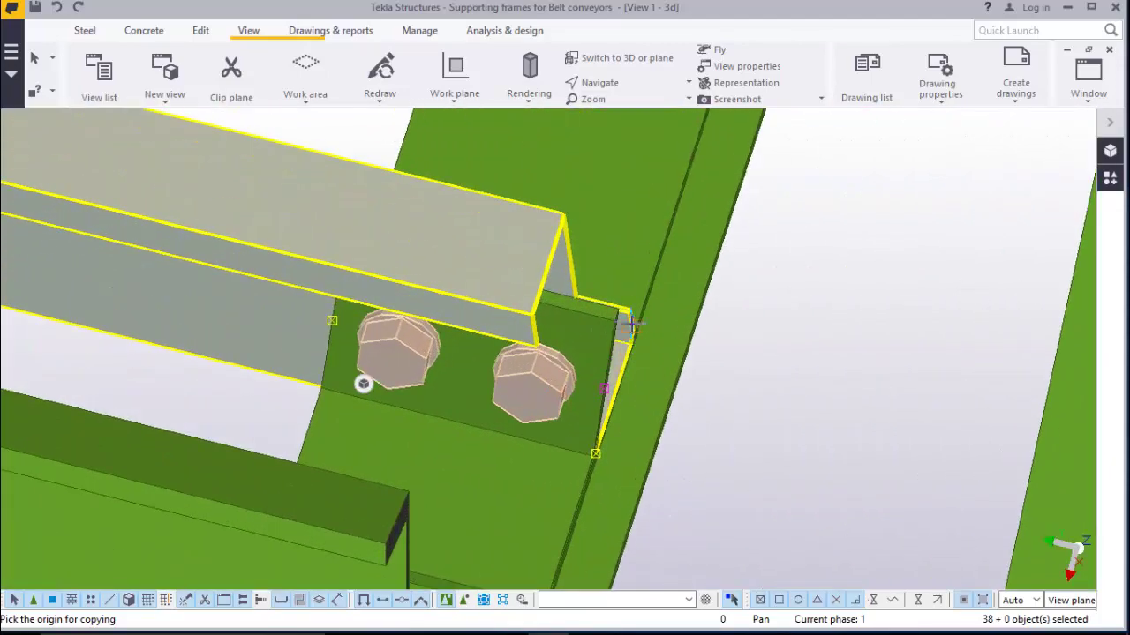
scroll(609, 319, "up", 3)
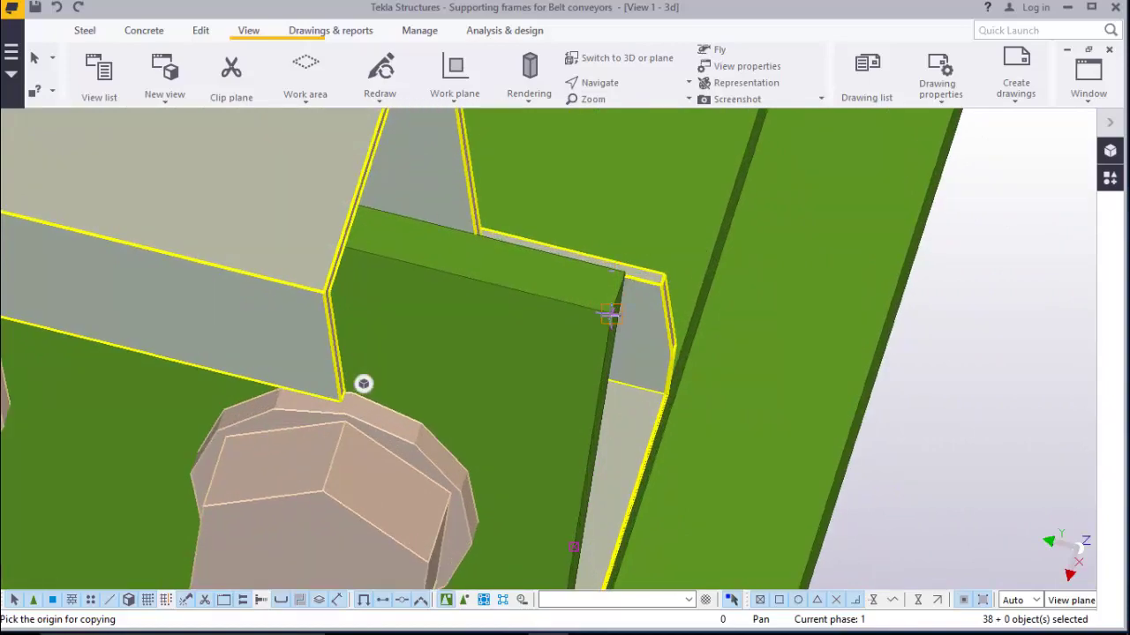
scroll(673, 369, "down", 10)
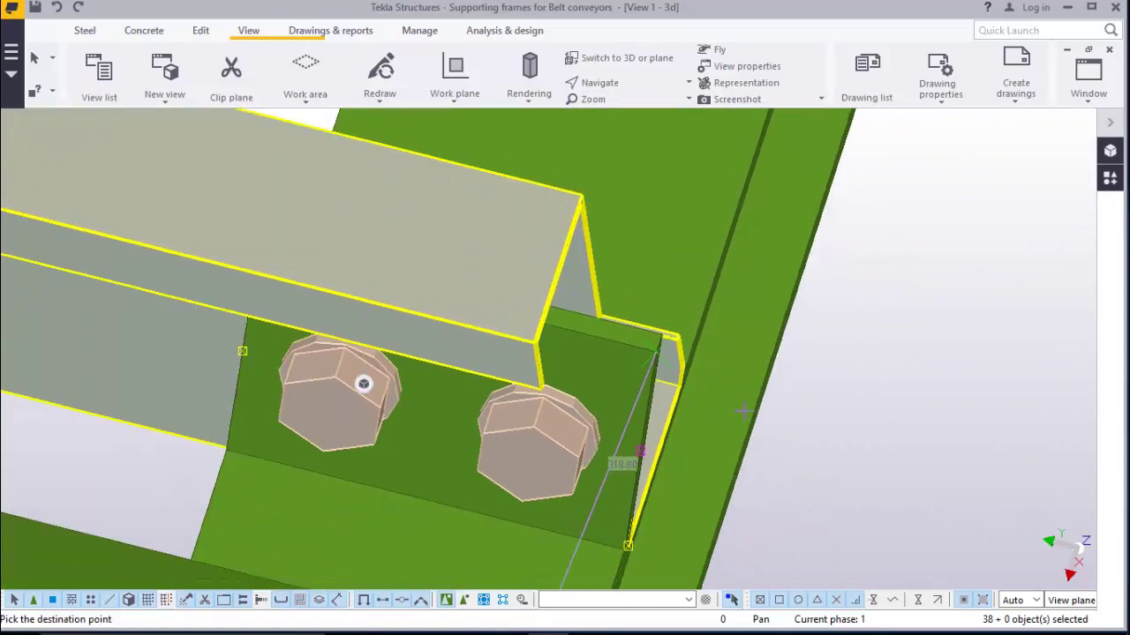
scroll(737, 420, "down", 10)
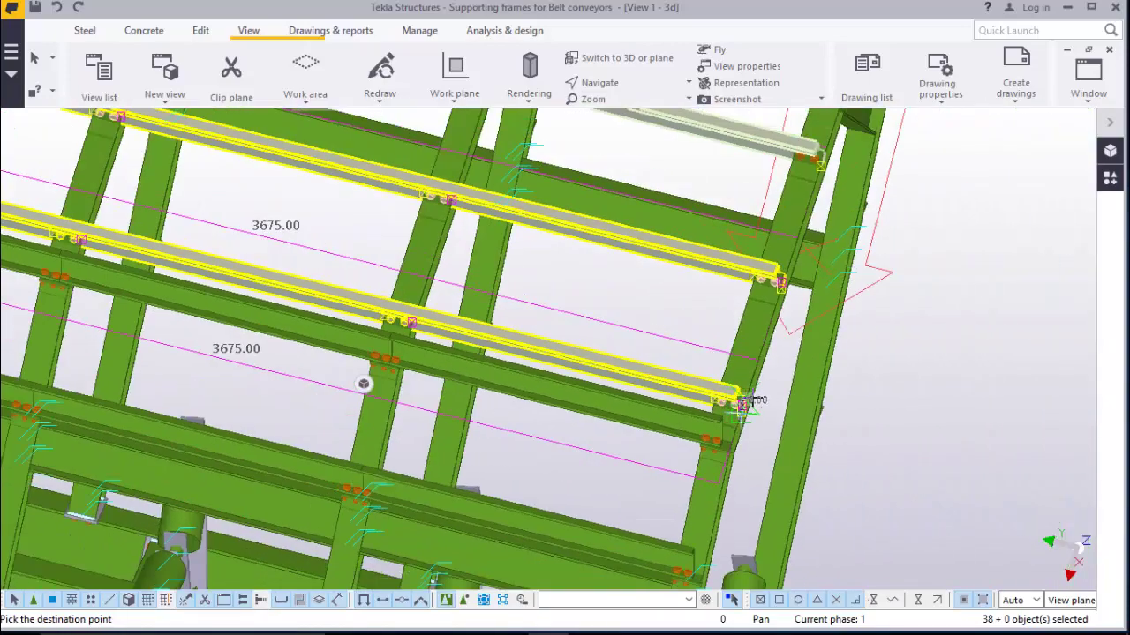
scroll(372, 294, "up", 10)
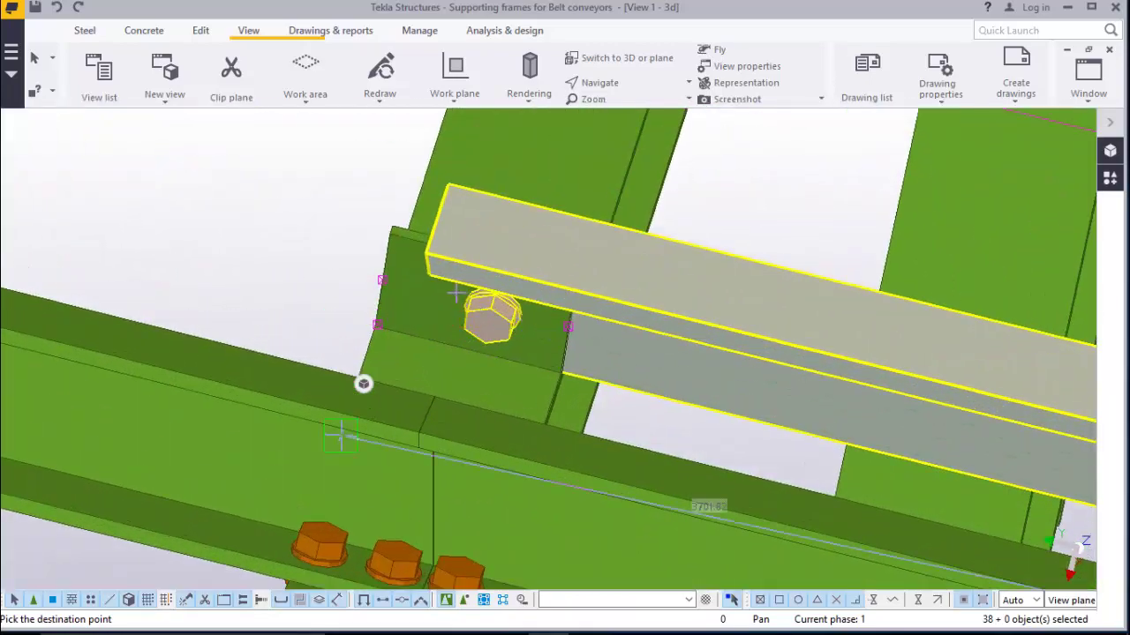
scroll(391, 300, "down", 5)
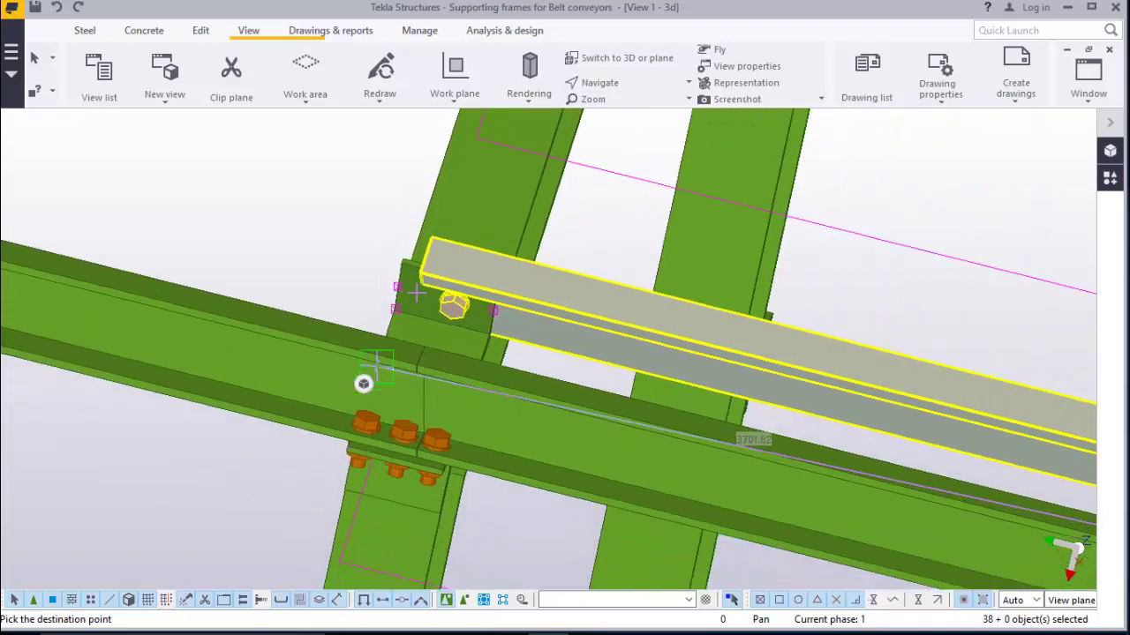
scroll(391, 305, "down", 6)
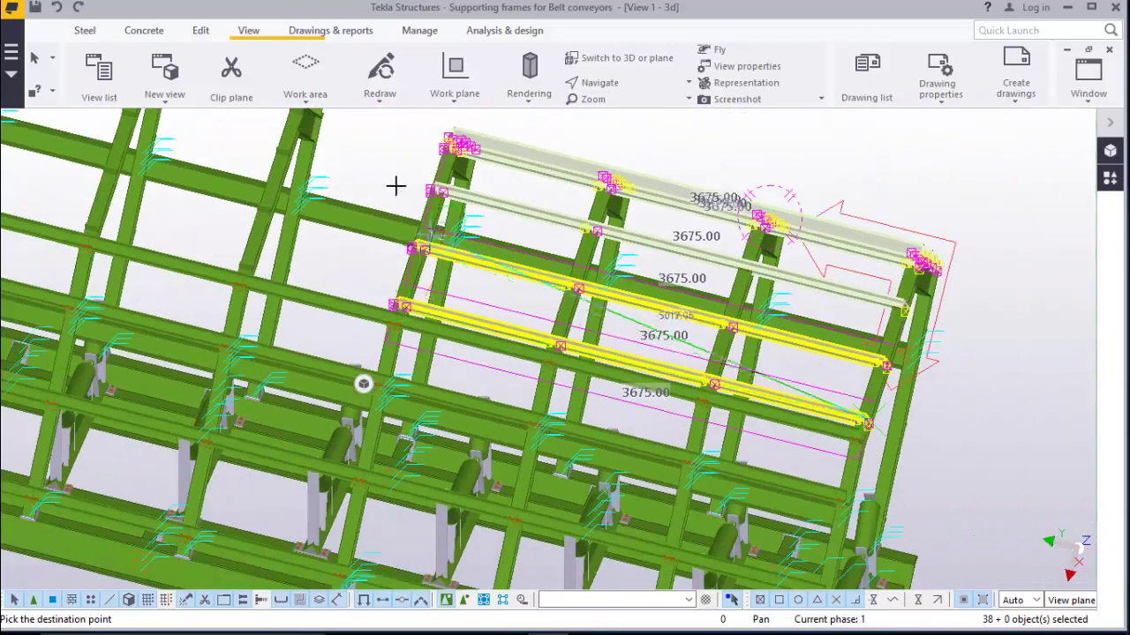
right_click(395, 186)
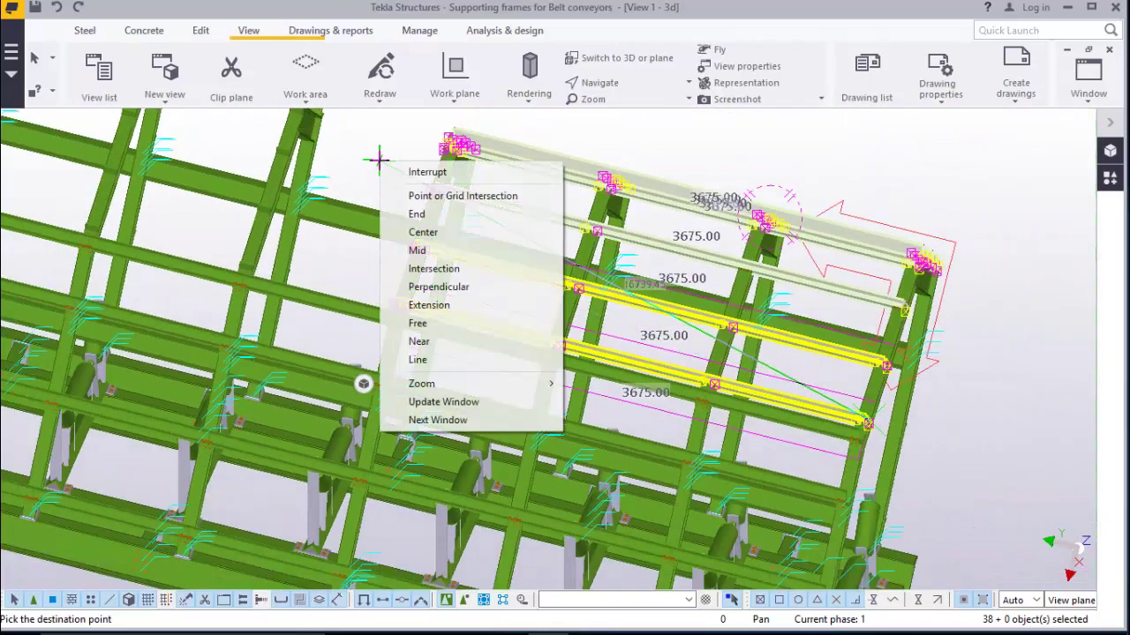
left_click(389, 172)
Start copying the selected channels and bolt groups, with the origin at the end-frame cleat corner of the green channel below the selection
right_click(853, 144)
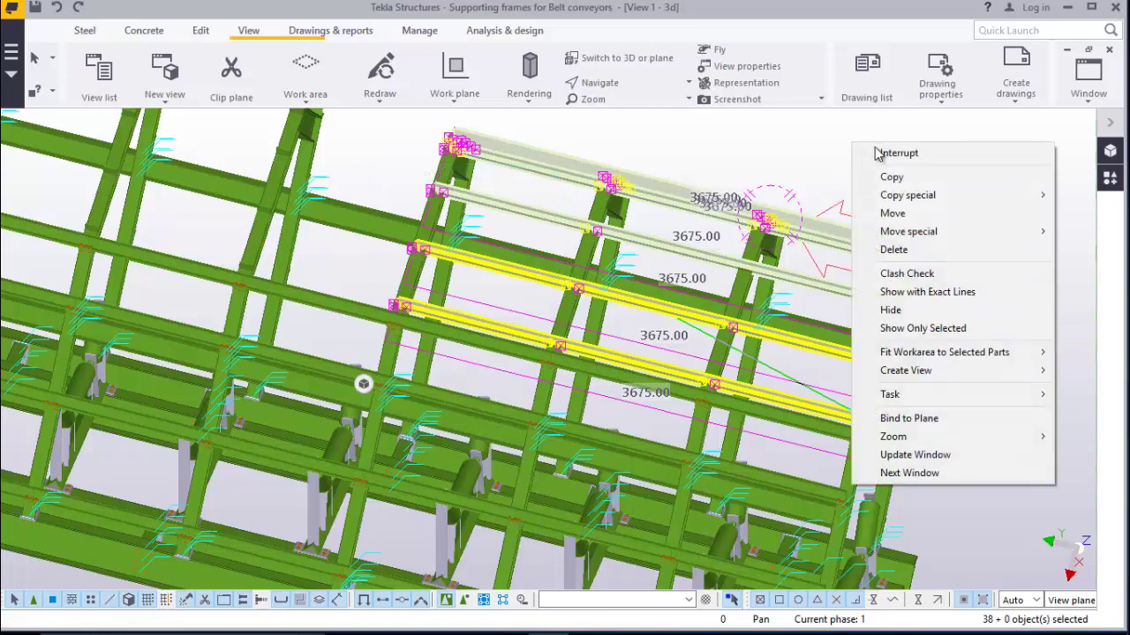
left_click(873, 176)
scroll(830, 401, "up", 5)
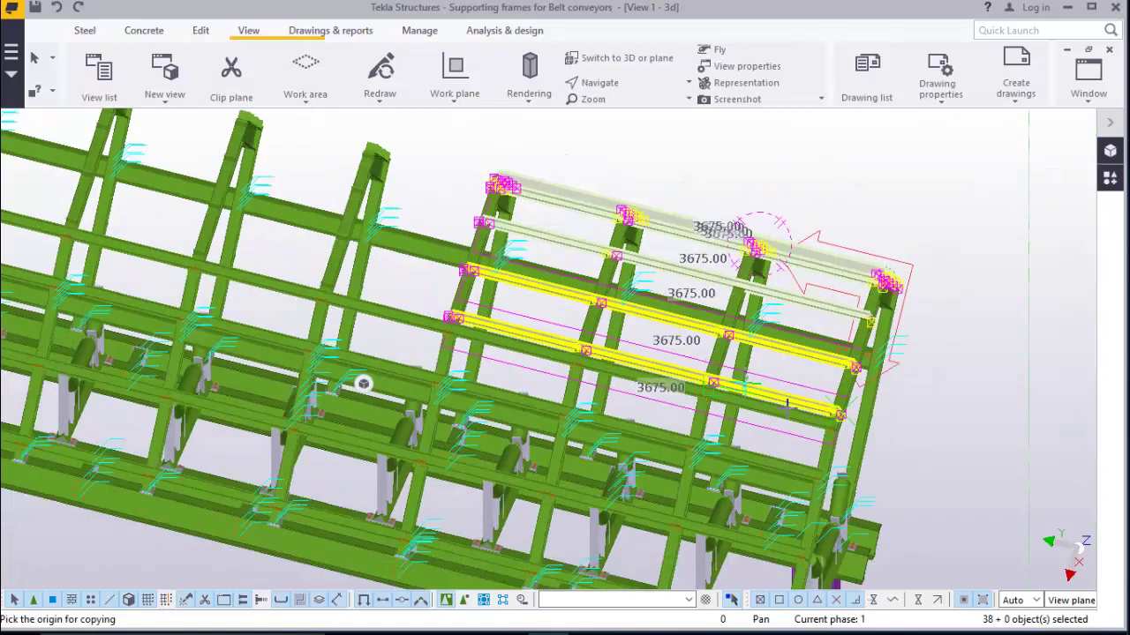
scroll(830, 398, "up", 5)
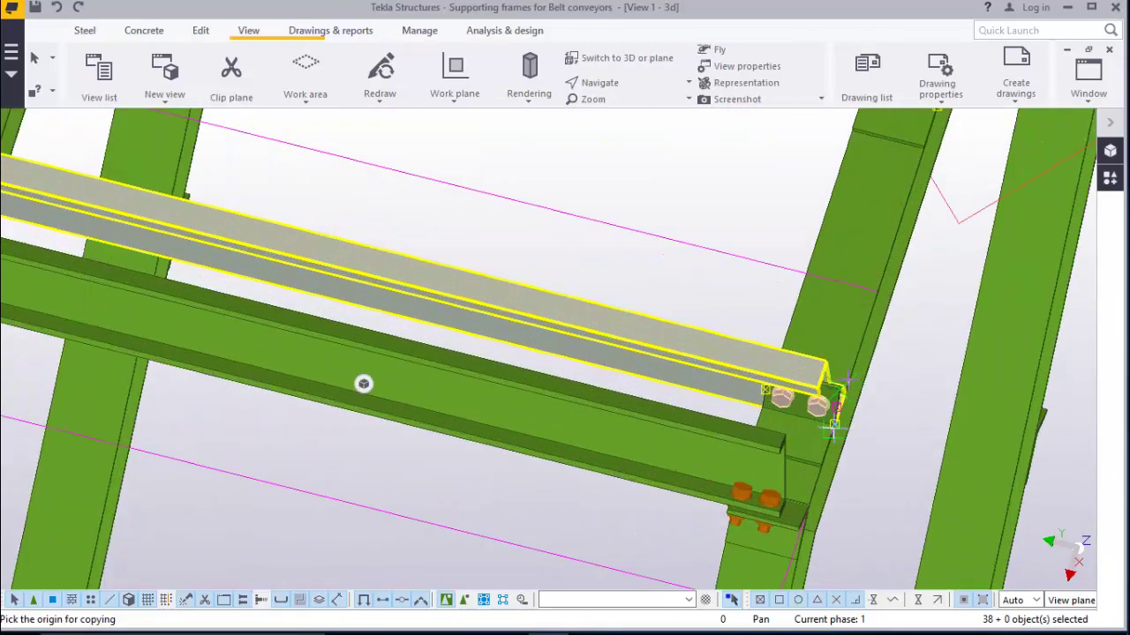
scroll(820, 389, "up", 4)
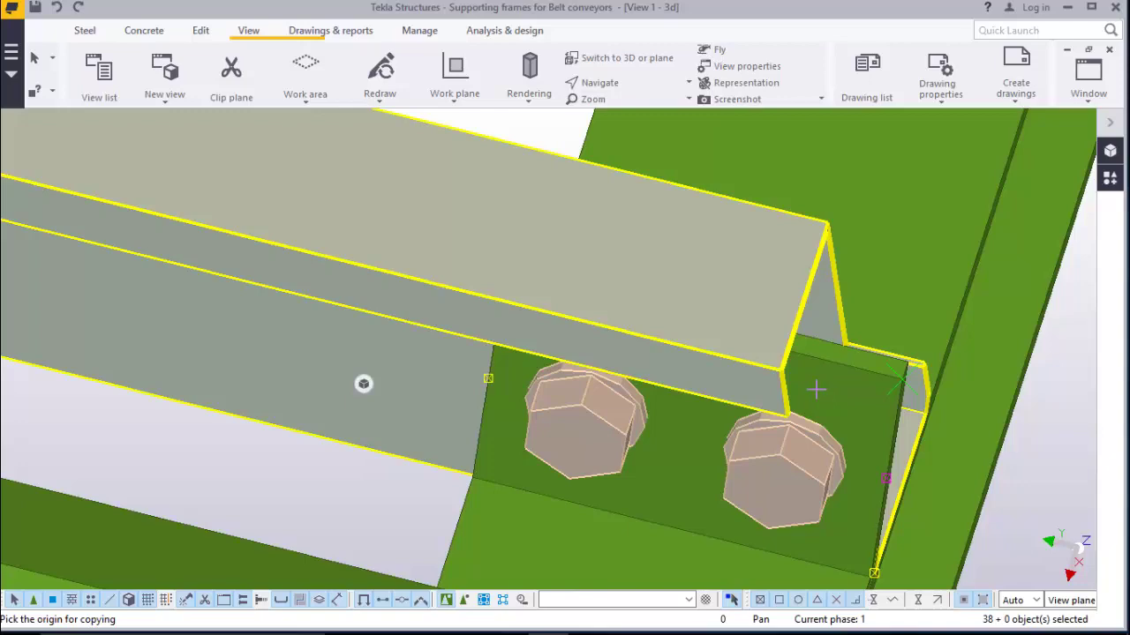
scroll(788, 374, "down", 8)
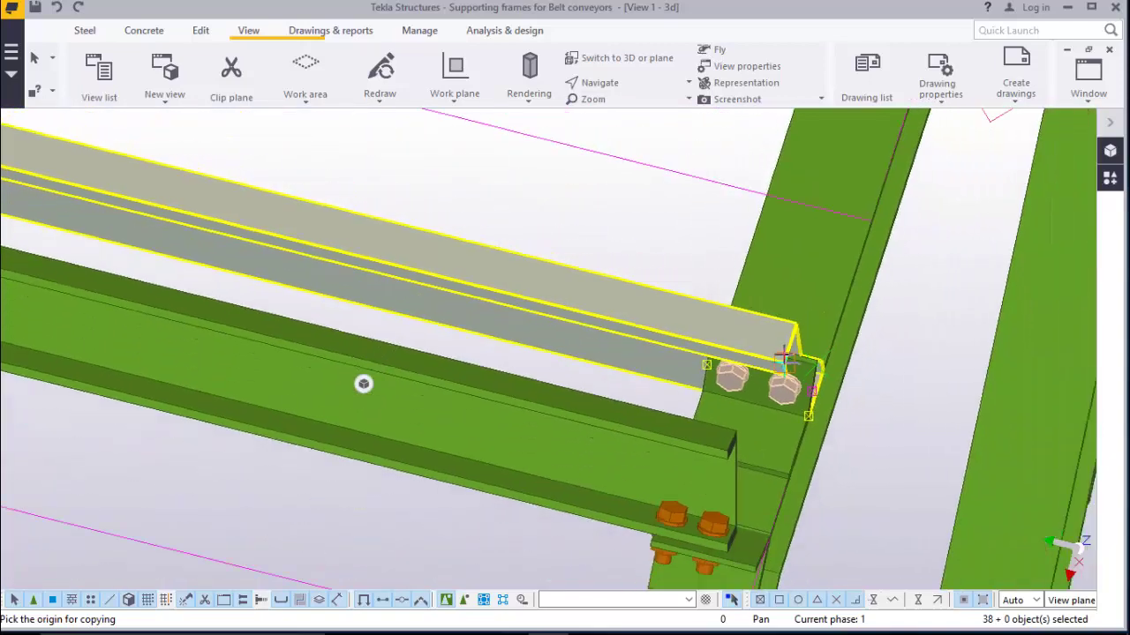
scroll(753, 482, "up", 4)
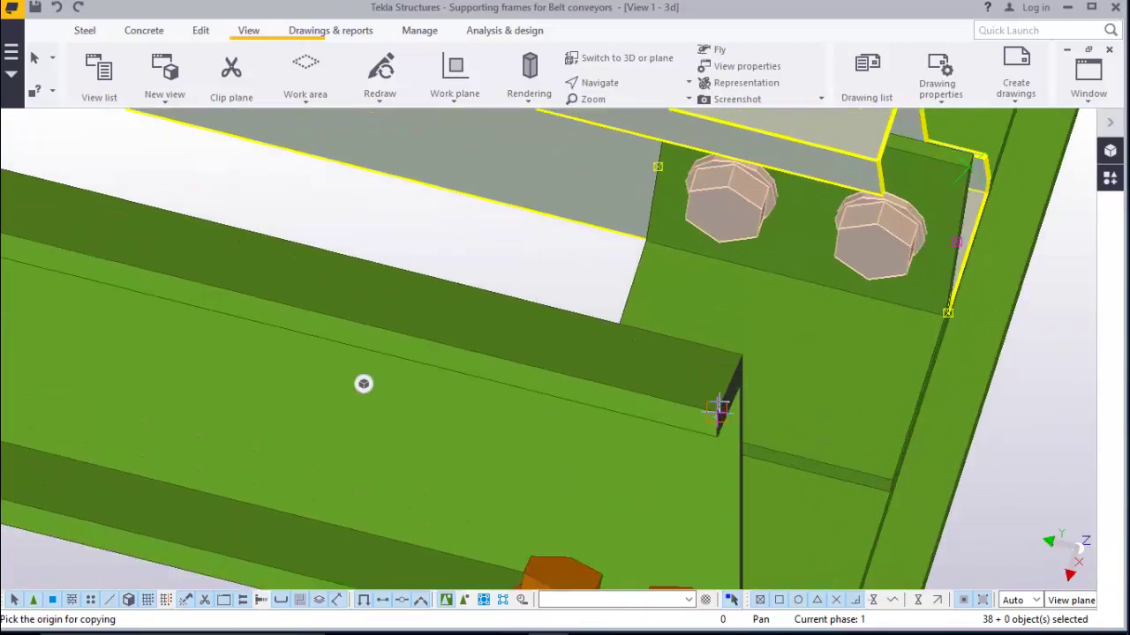
scroll(720, 404, "down", 6)
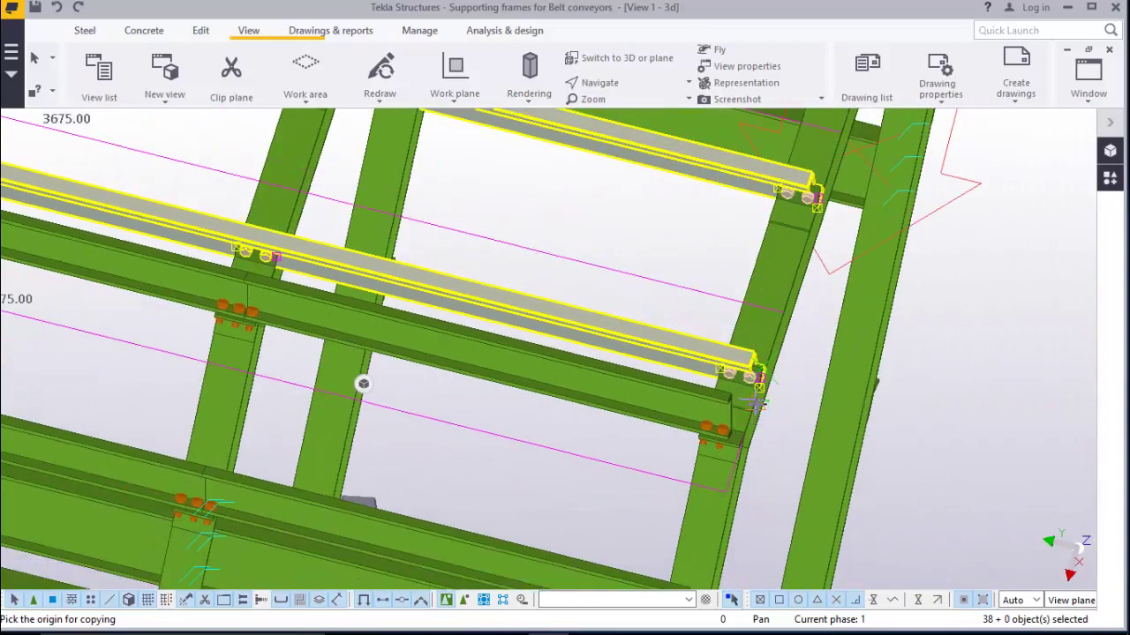
scroll(751, 440, "up", 6)
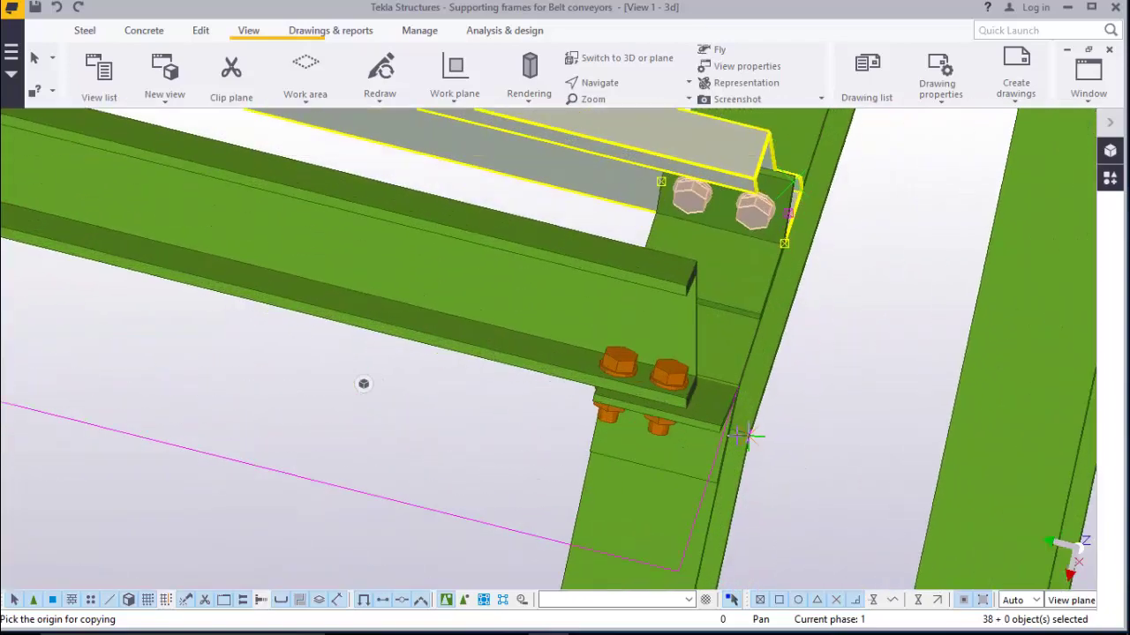
scroll(724, 429, "up", 5)
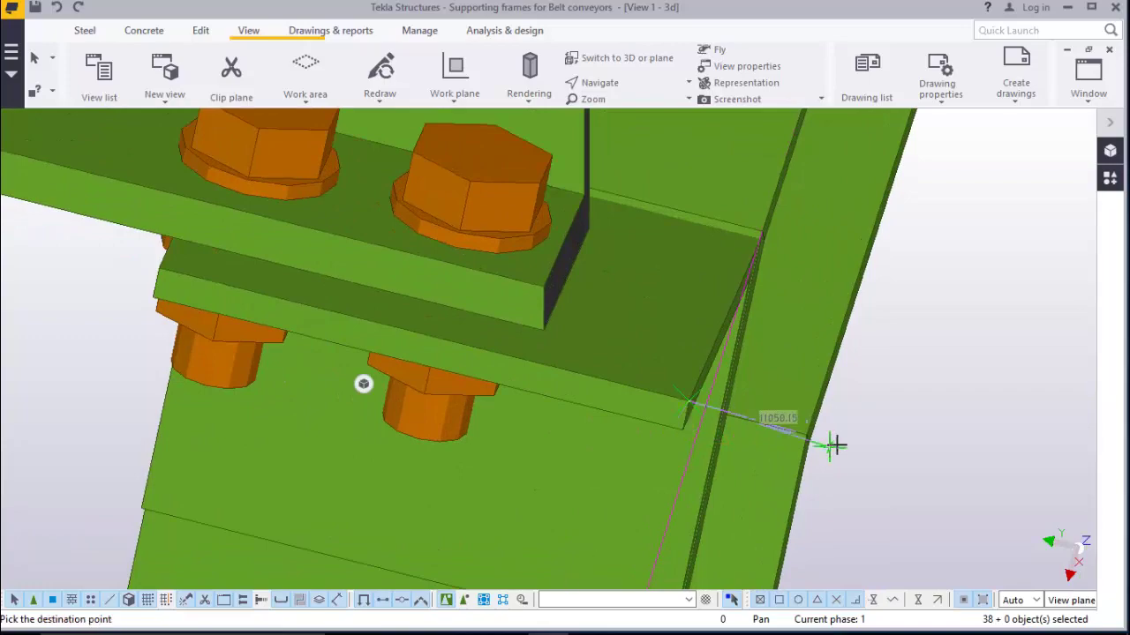
Place the copy 3600 mm along the conveyor, at the matching cleat corner on the frame at the channels' far end
scroll(835, 437, "down", 8)
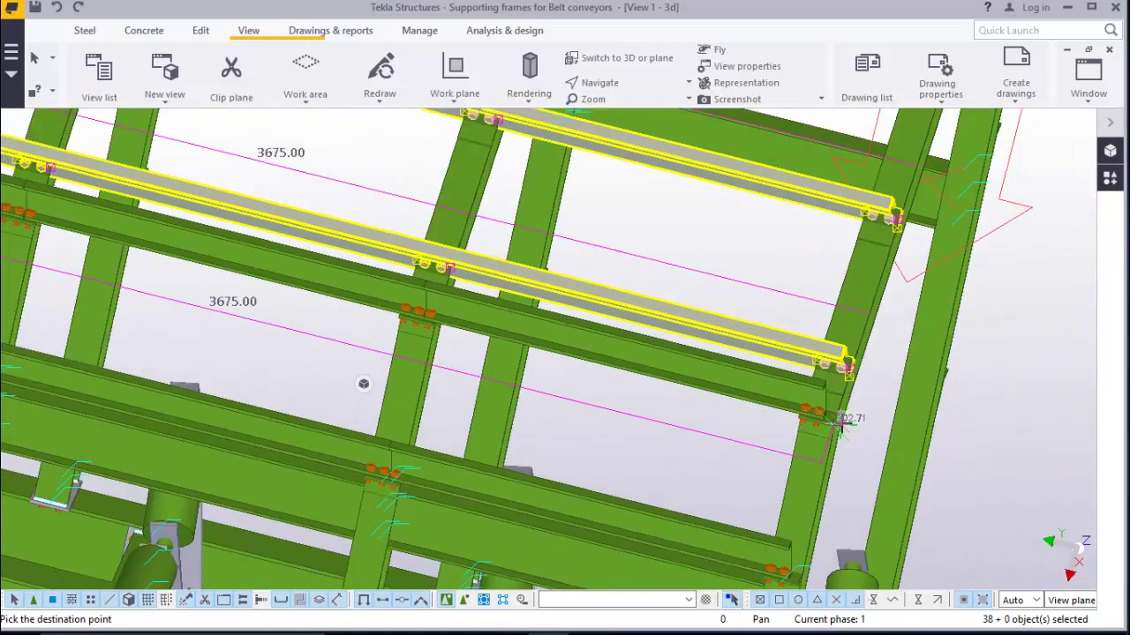
scroll(839, 424, "down", 6)
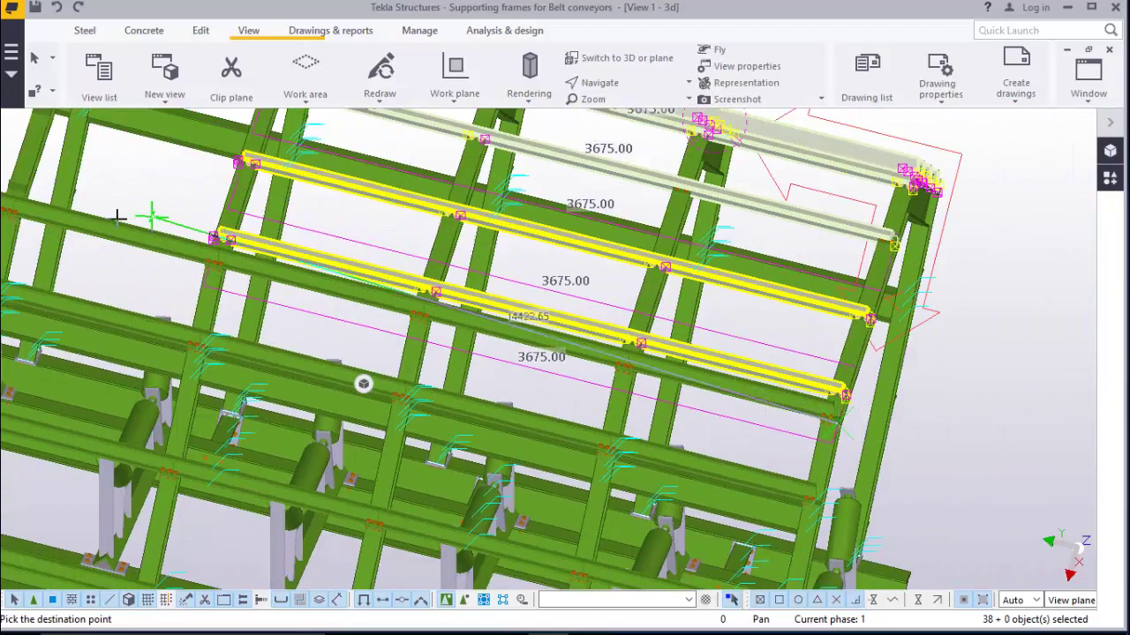
scroll(329, 319, "up", 8)
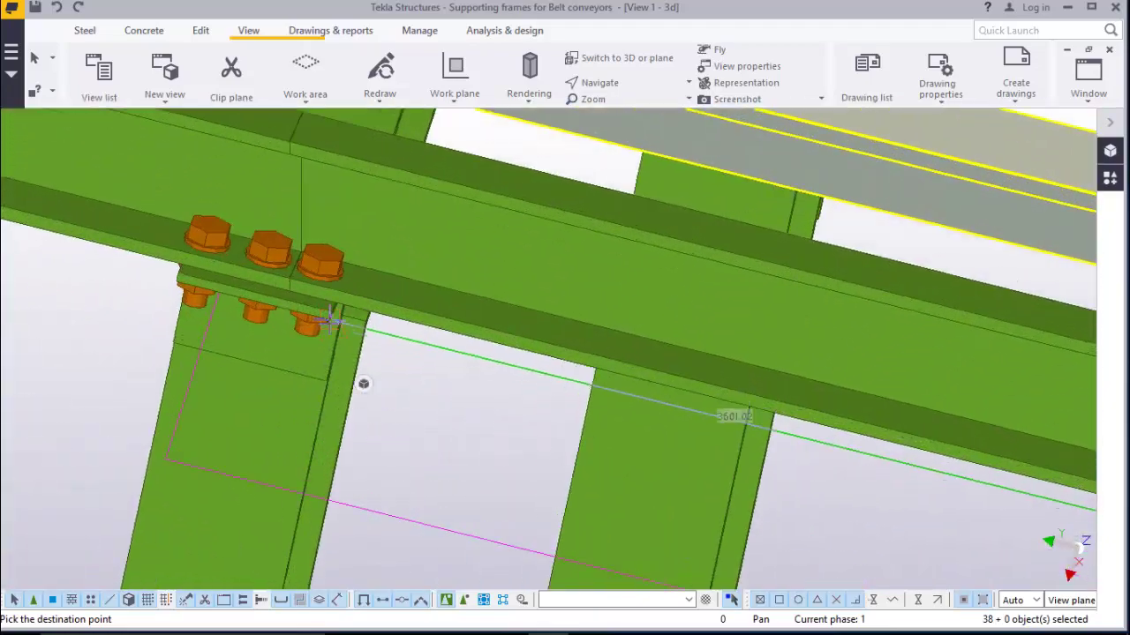
scroll(330, 319, "down", 6)
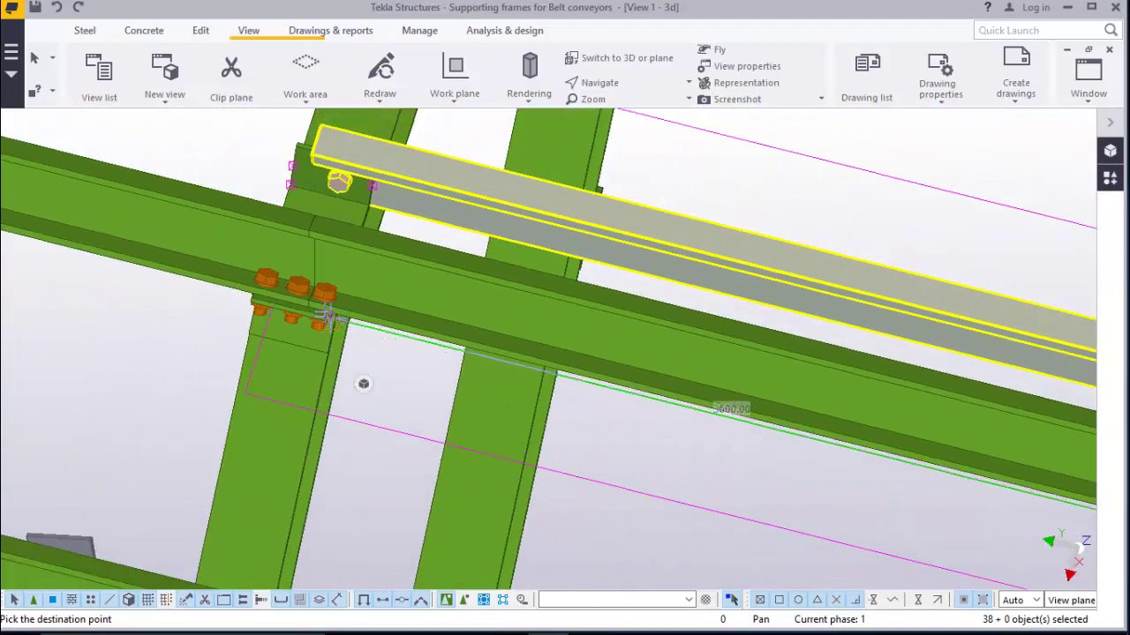
scroll(329, 318, "up", 6)
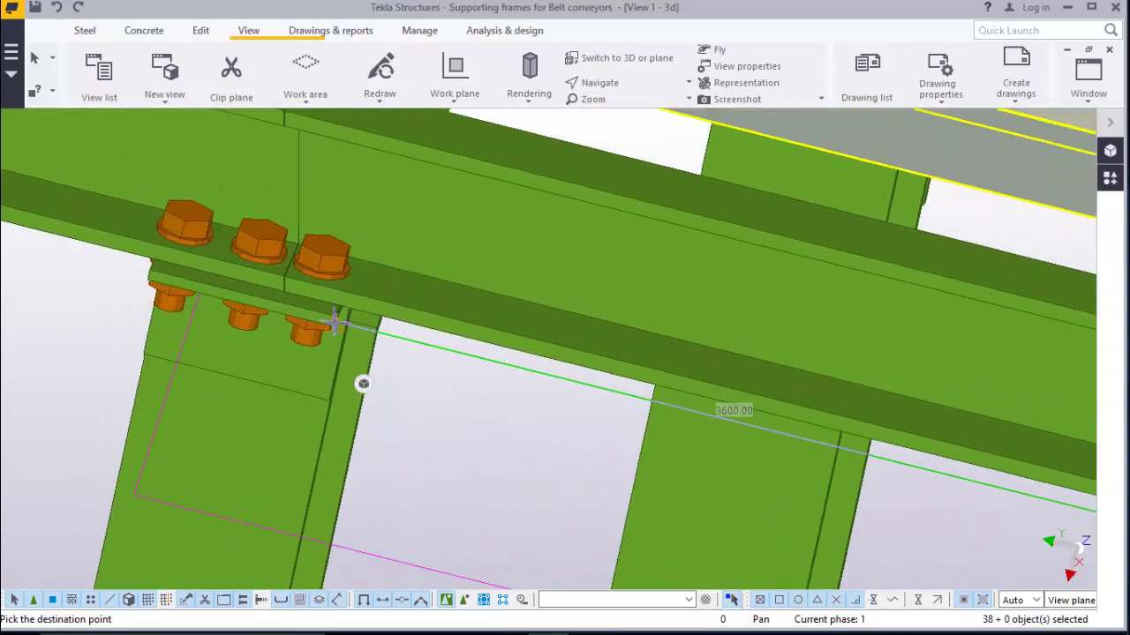
scroll(335, 321, "up", 2)
scroll(338, 319, "down", 5)
scroll(338, 318, "up", 4)
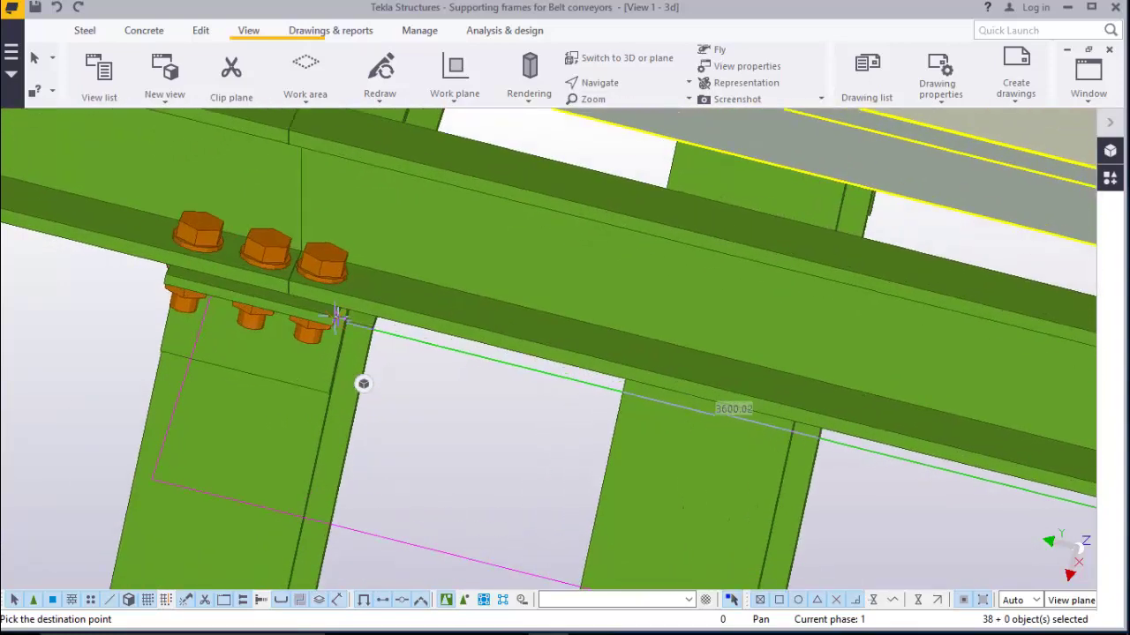
scroll(336, 315, "up", 4)
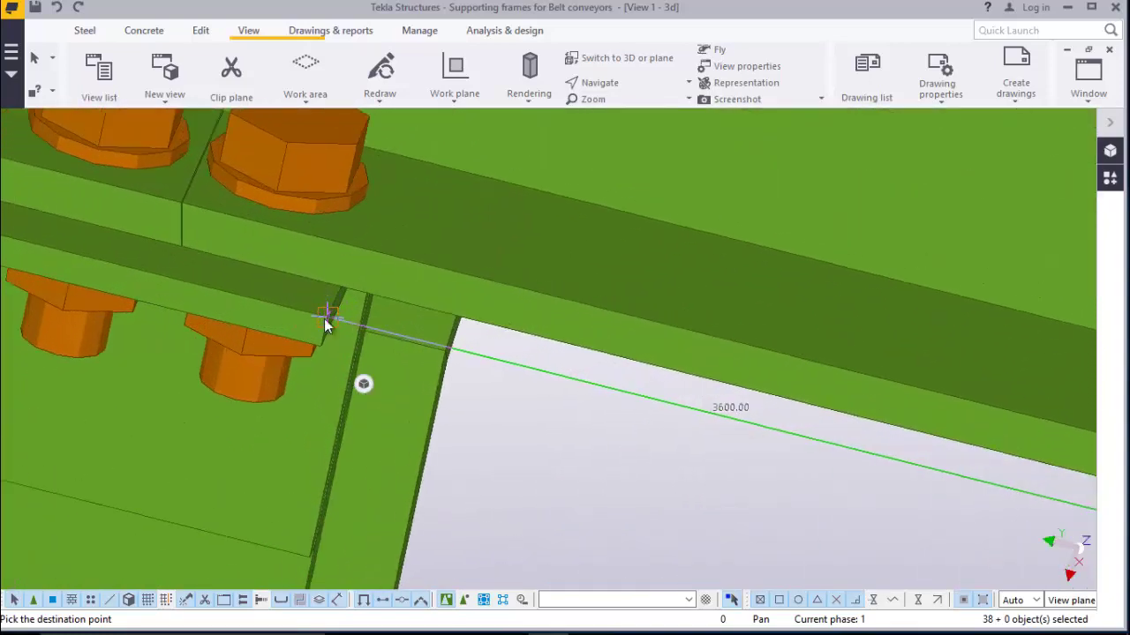
scroll(322, 344, "down", 8)
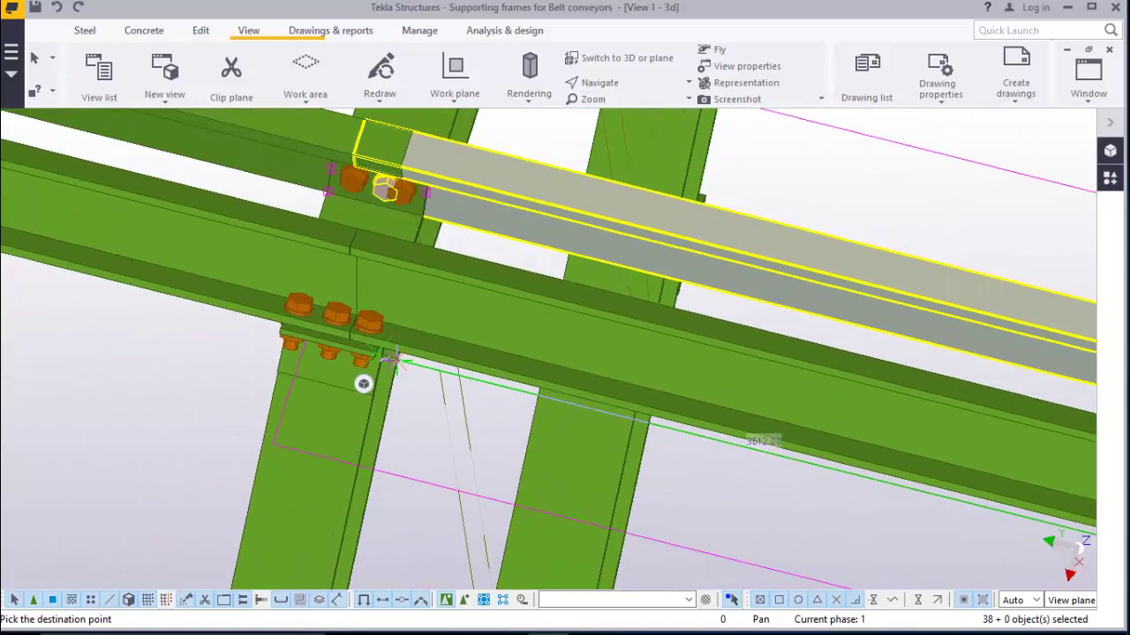
scroll(363, 383, "up", 6)
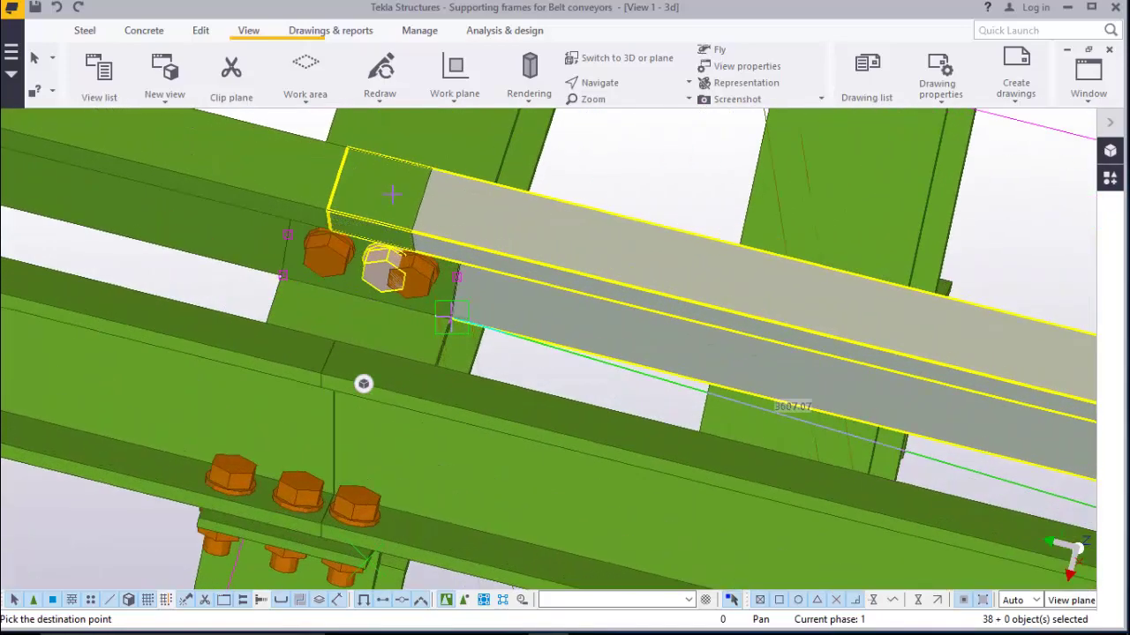
Inspect the copied channels' ends and bolts at the frame cleats, ending the copy command and clearing the selection
scroll(363, 383, "down", 8)
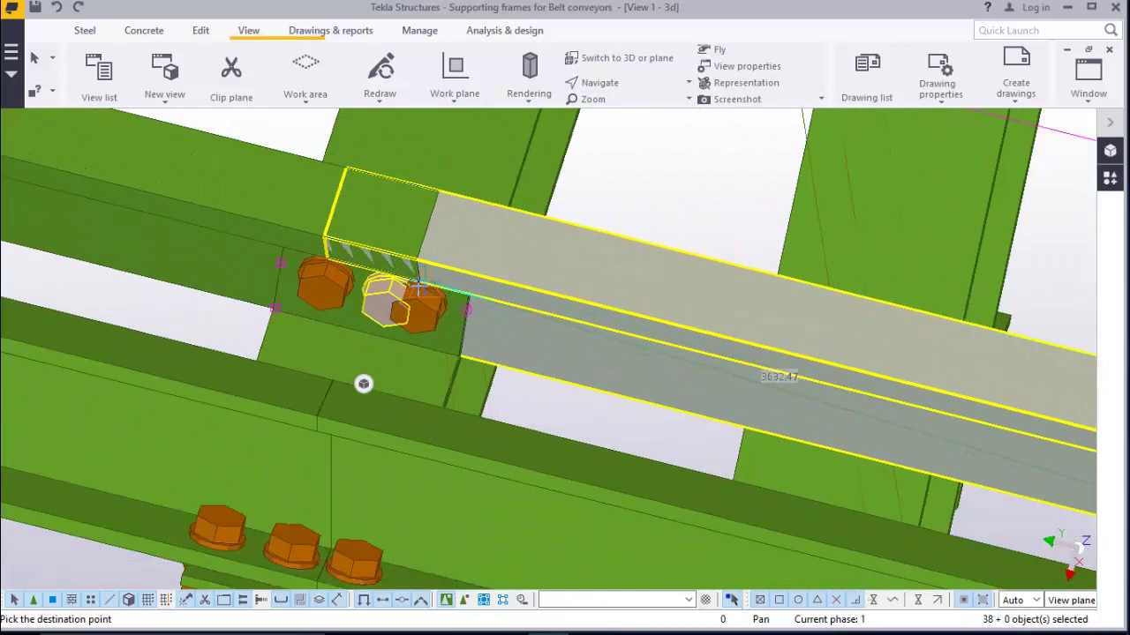
scroll(363, 383, "down", 8)
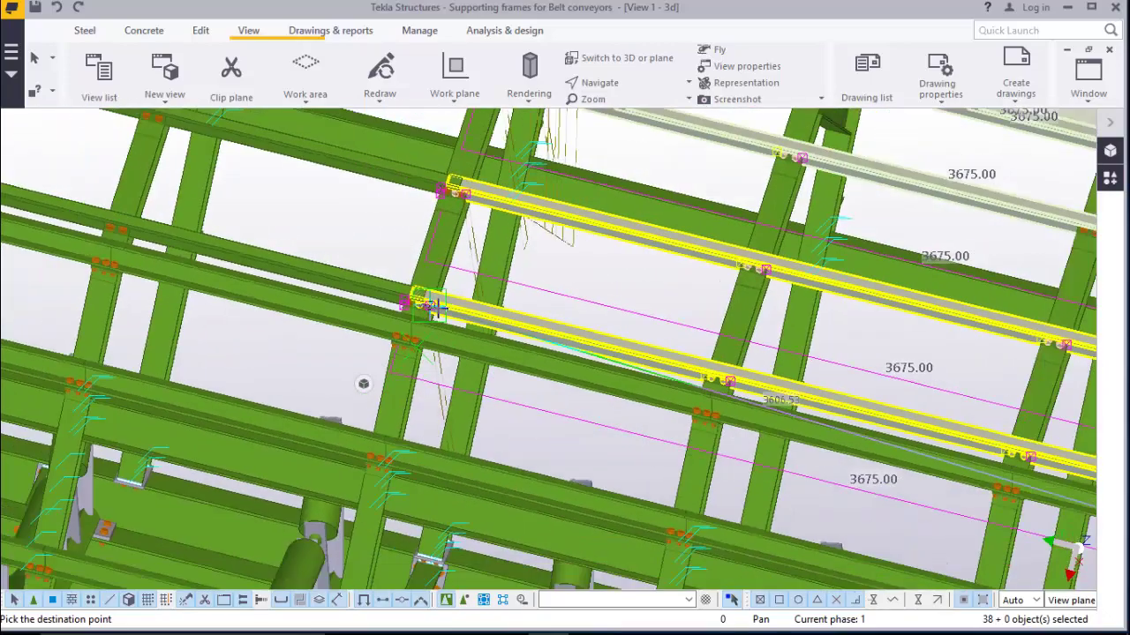
scroll(363, 383, "up", 8)
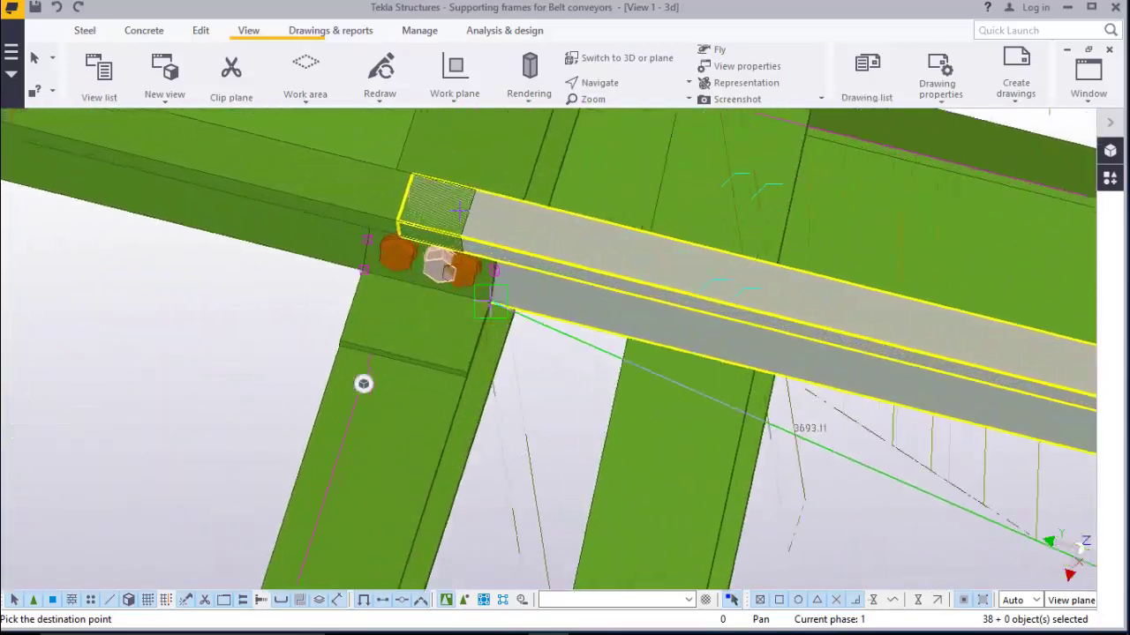
scroll(470, 213, "up", 2)
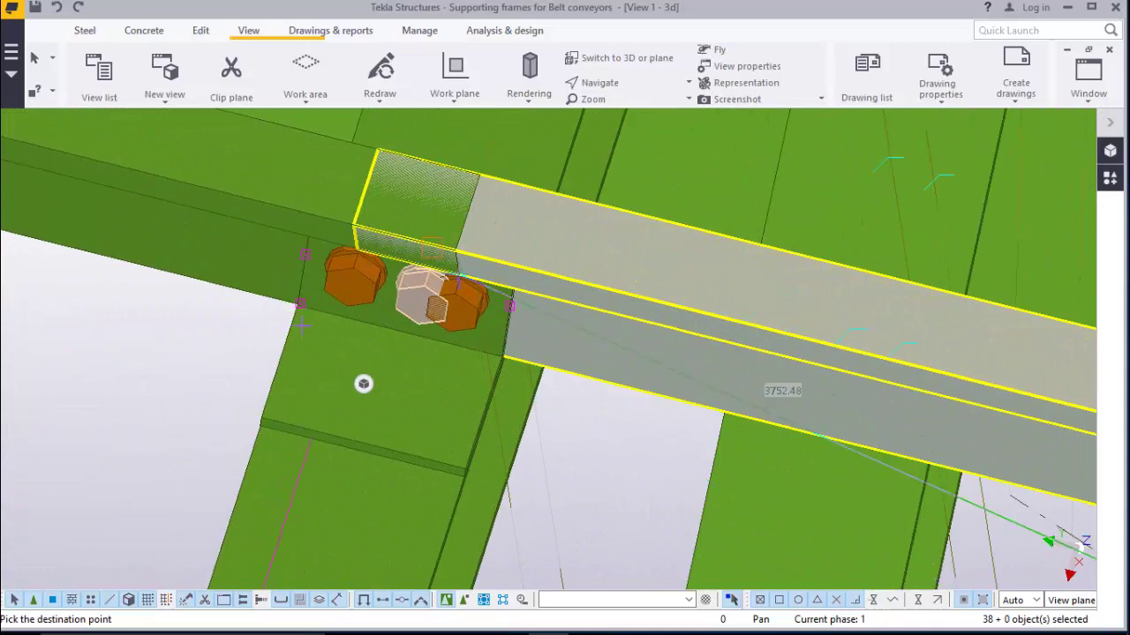
right_click(119, 338)
left_click(165, 351)
scroll(396, 327, "down", 2)
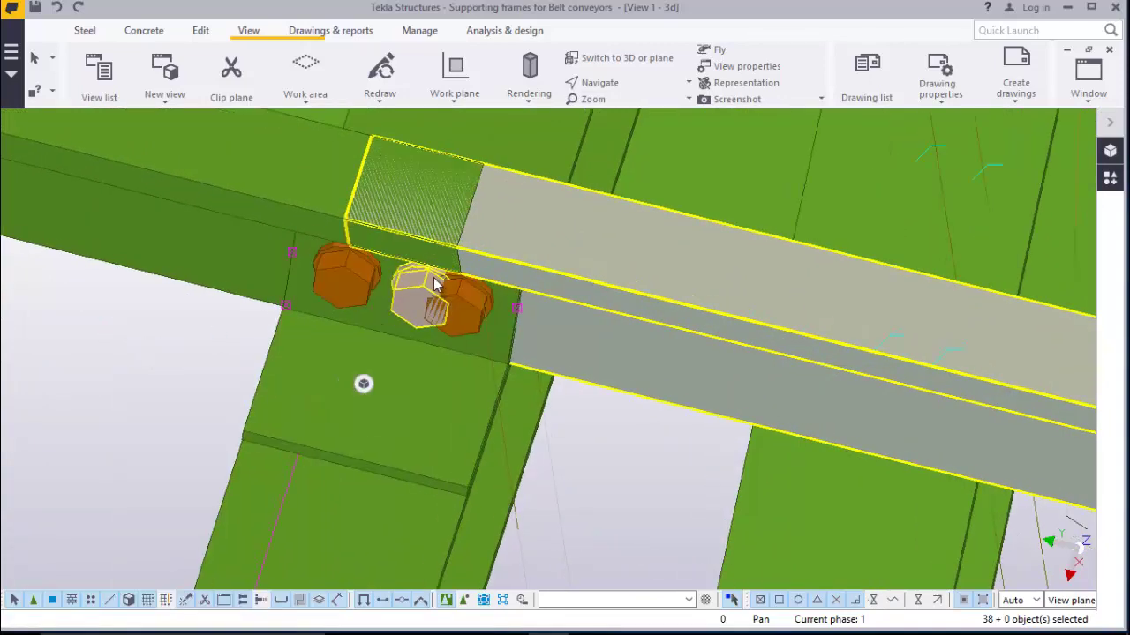
left_click(127, 378)
Add a point at each end of the overlap between the two lowest channels, along their upper edge above the cleat bolts
scroll(423, 253, "up", 1)
scroll(407, 262, "down", 4)
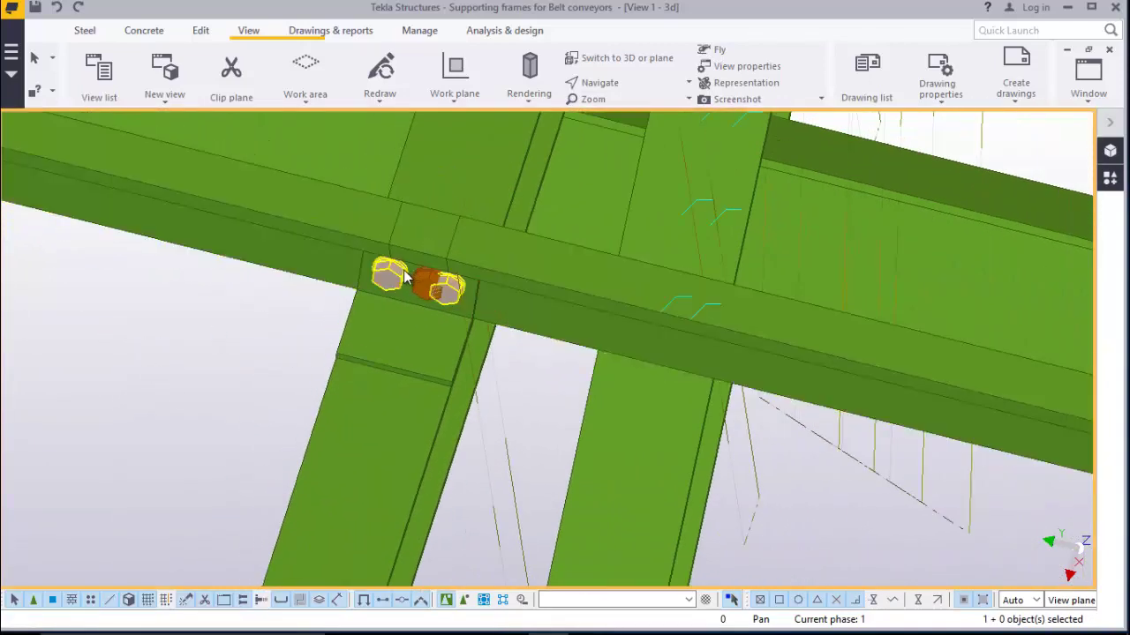
scroll(406, 260, "down", 2)
middle_click_drag(412, 286, 383, 446)
scroll(327, 457, "up", 4)
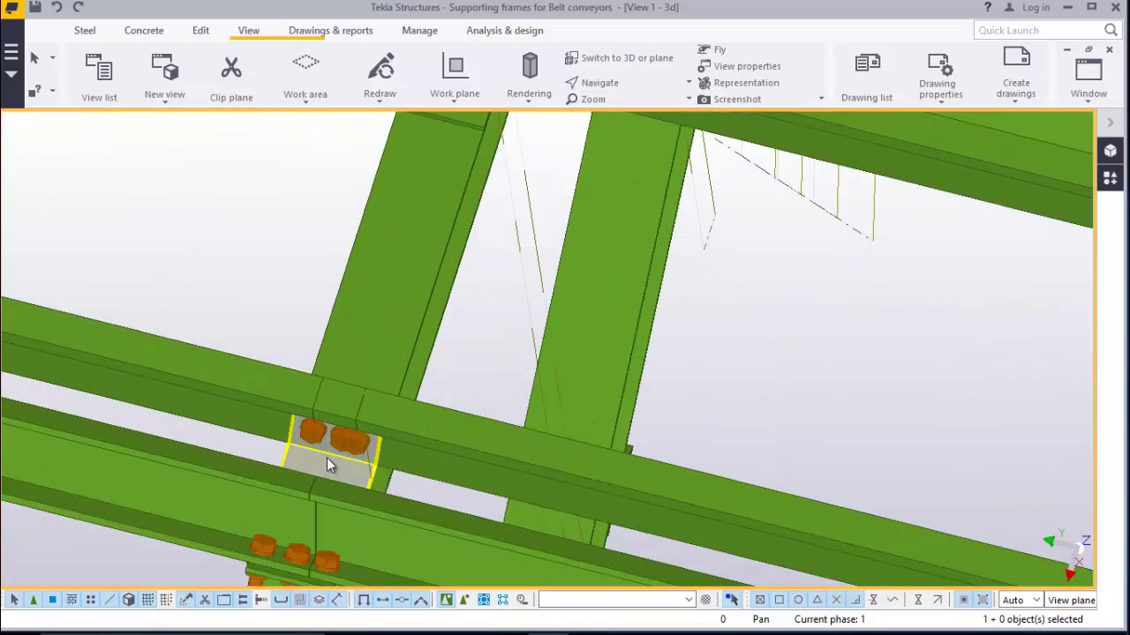
scroll(323, 392, "up", 3)
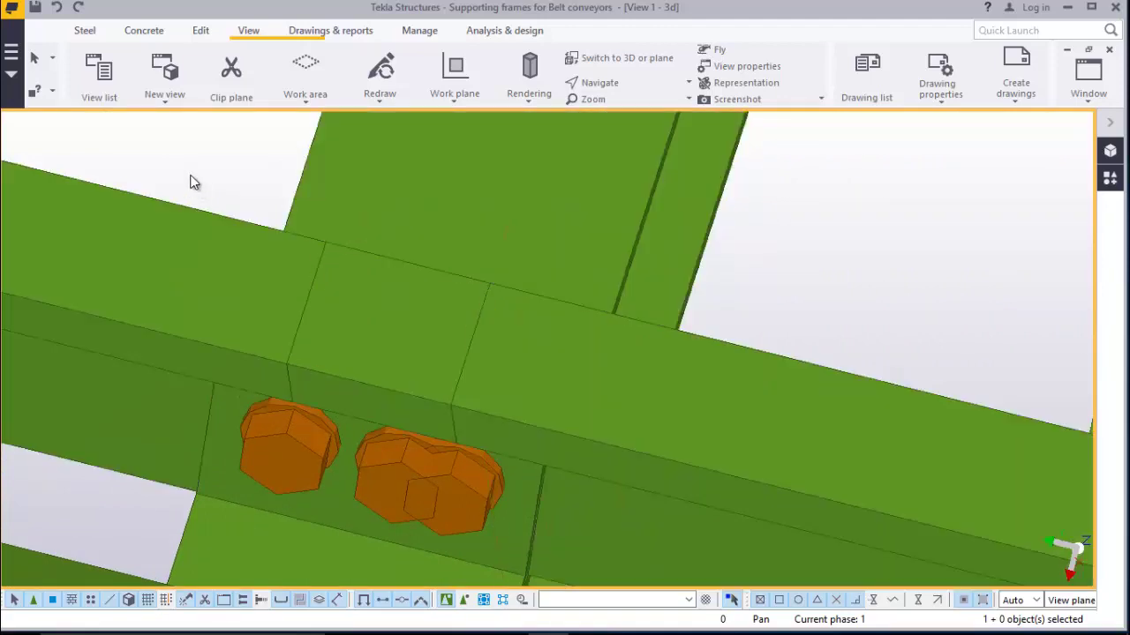
left_click(205, 31)
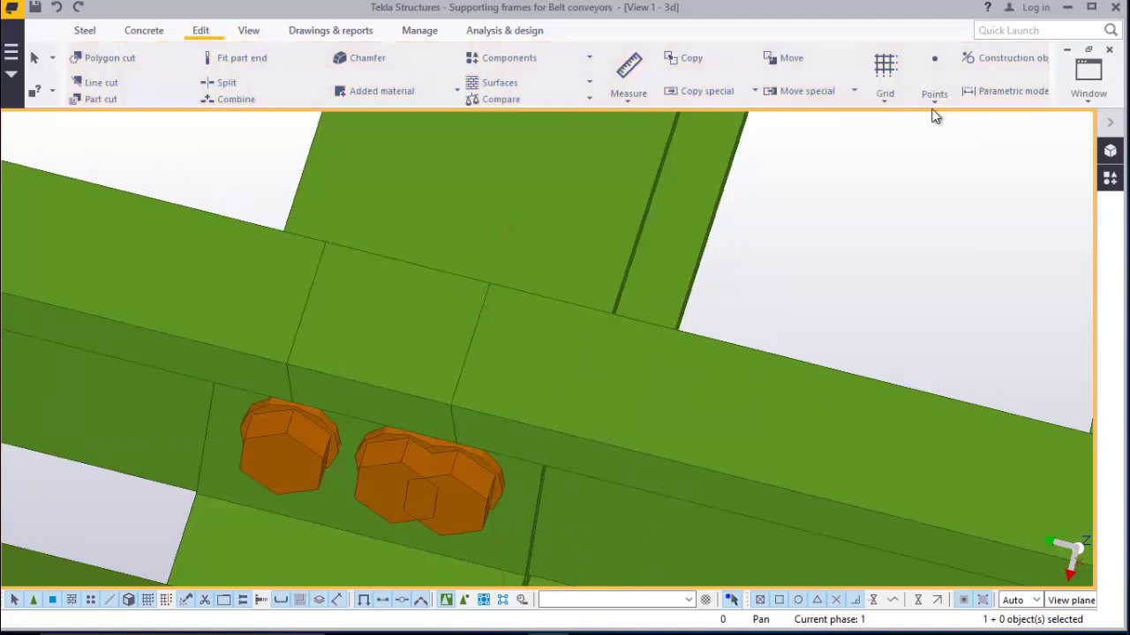
left_click(934, 103)
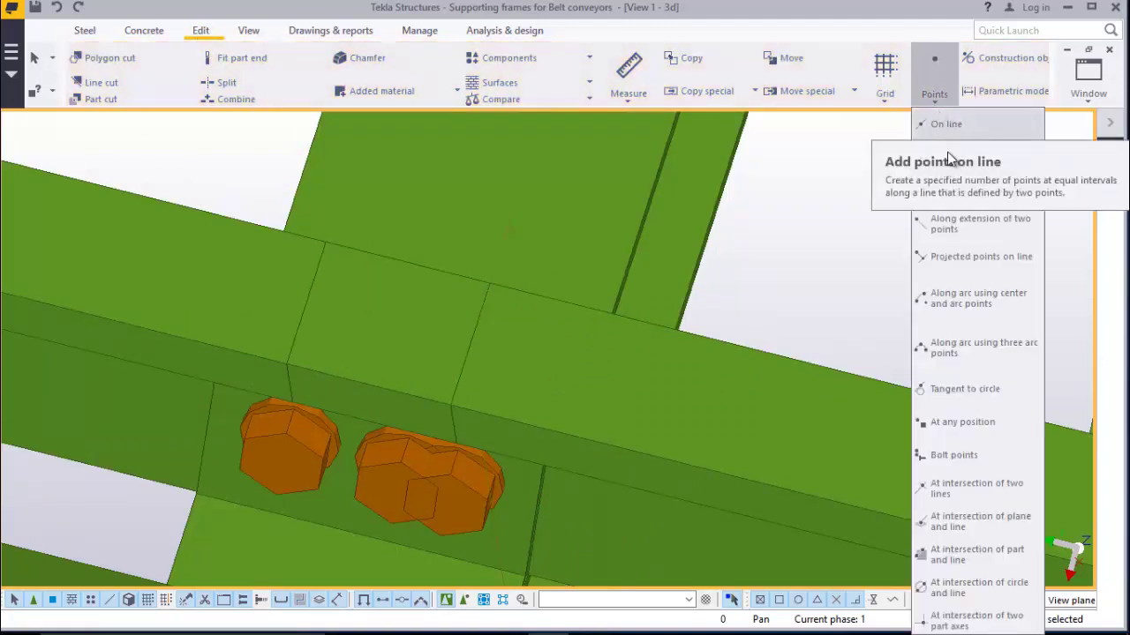
left_click(966, 424)
scroll(291, 362, "up", 2)
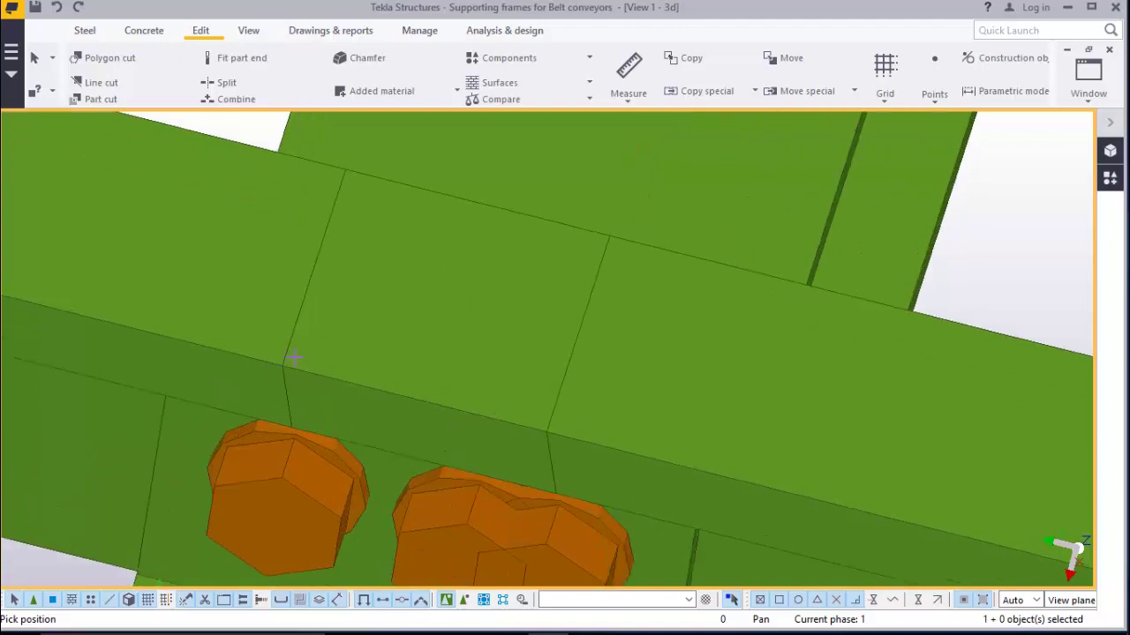
scroll(715, 422, "down", 1)
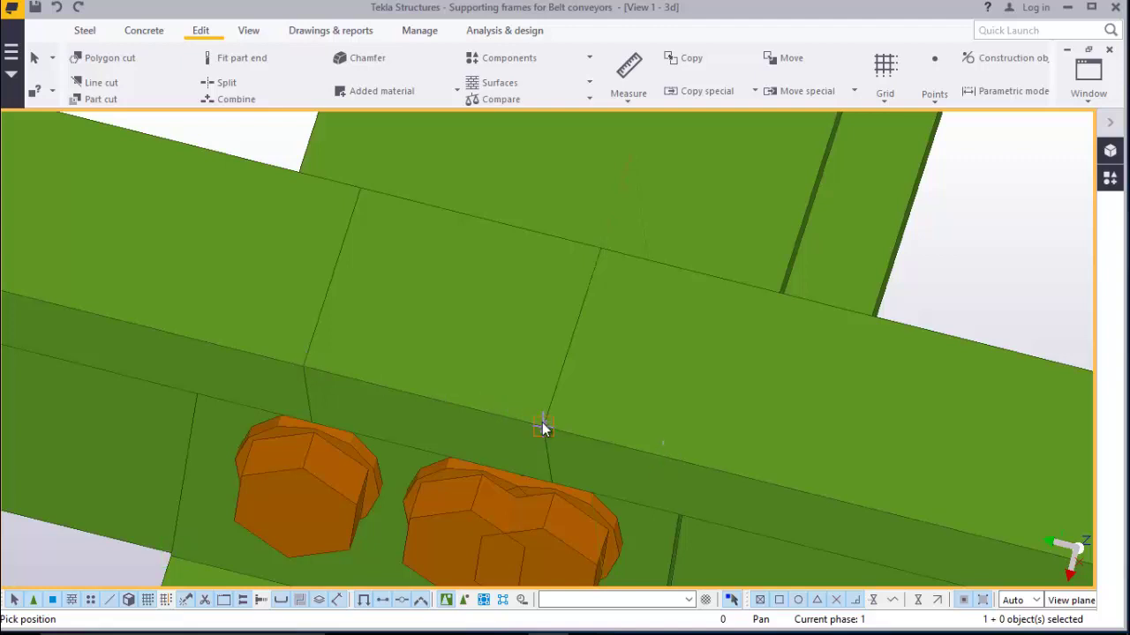
left_click(306, 366)
right_click(391, 309)
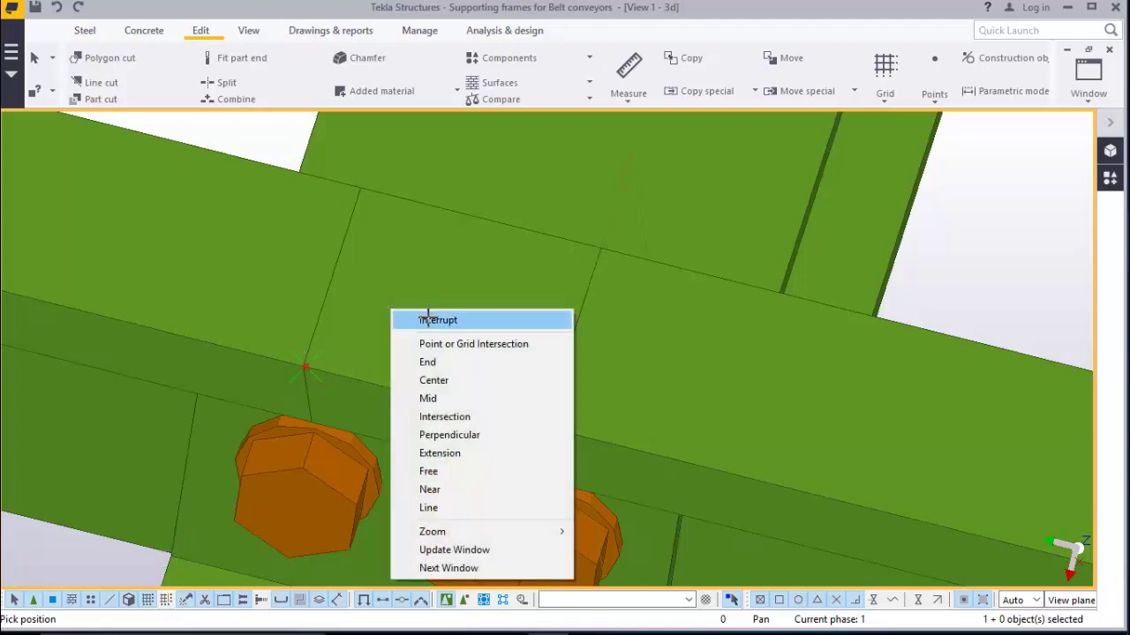
left_click(433, 321)
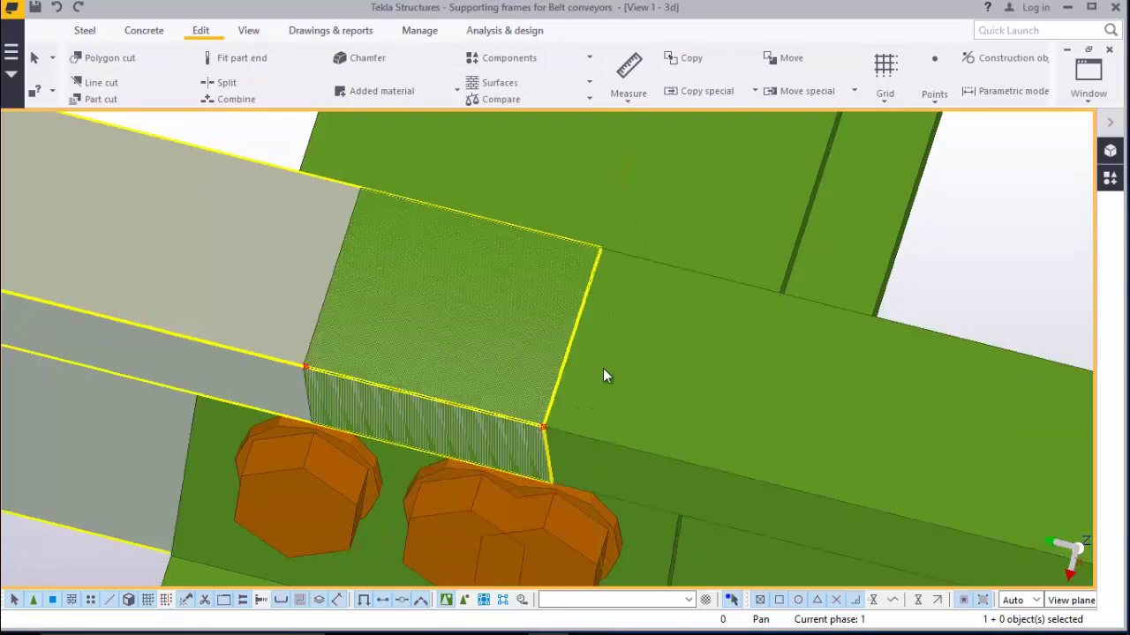
left_click(615, 380)
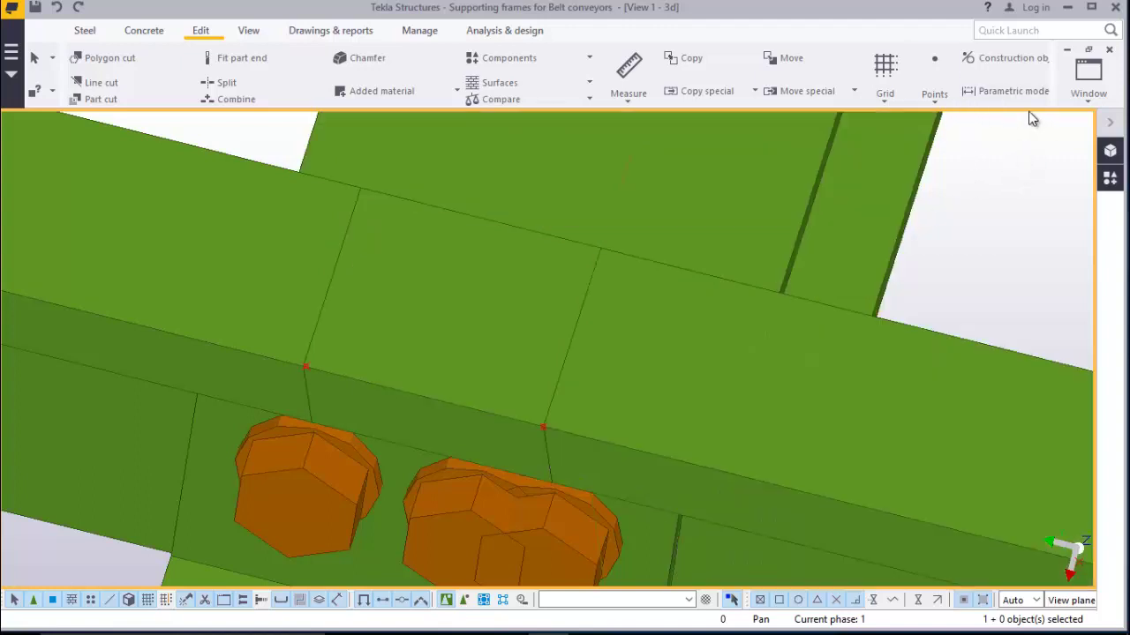
Divide the line between the two overlap end points with 1 point
left_click(934, 104)
left_click(953, 119)
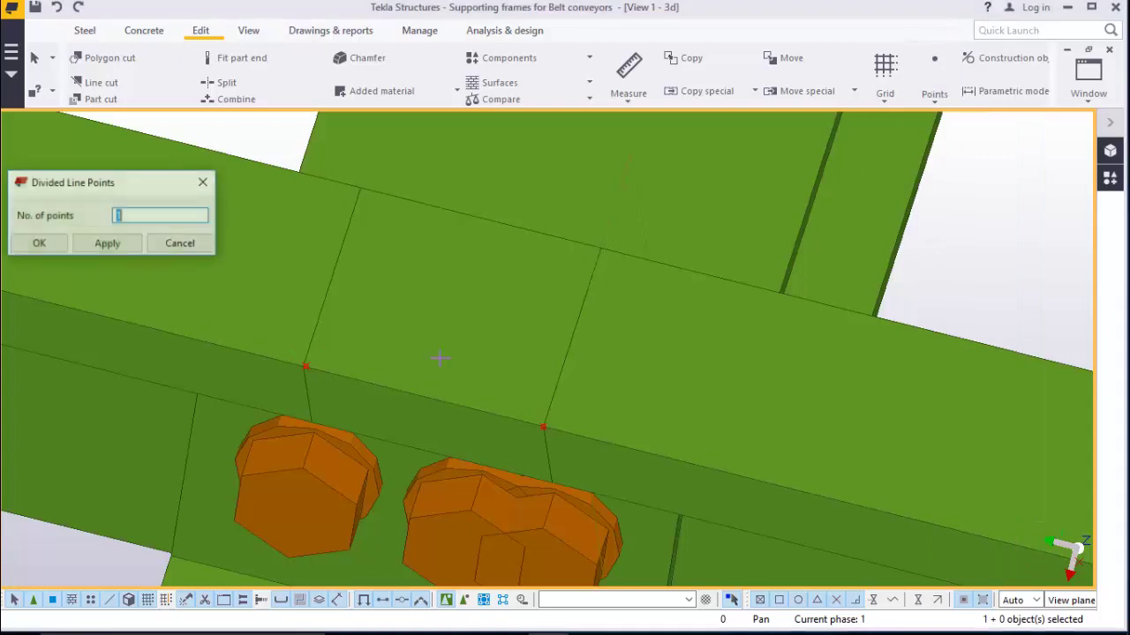
left_click(305, 369)
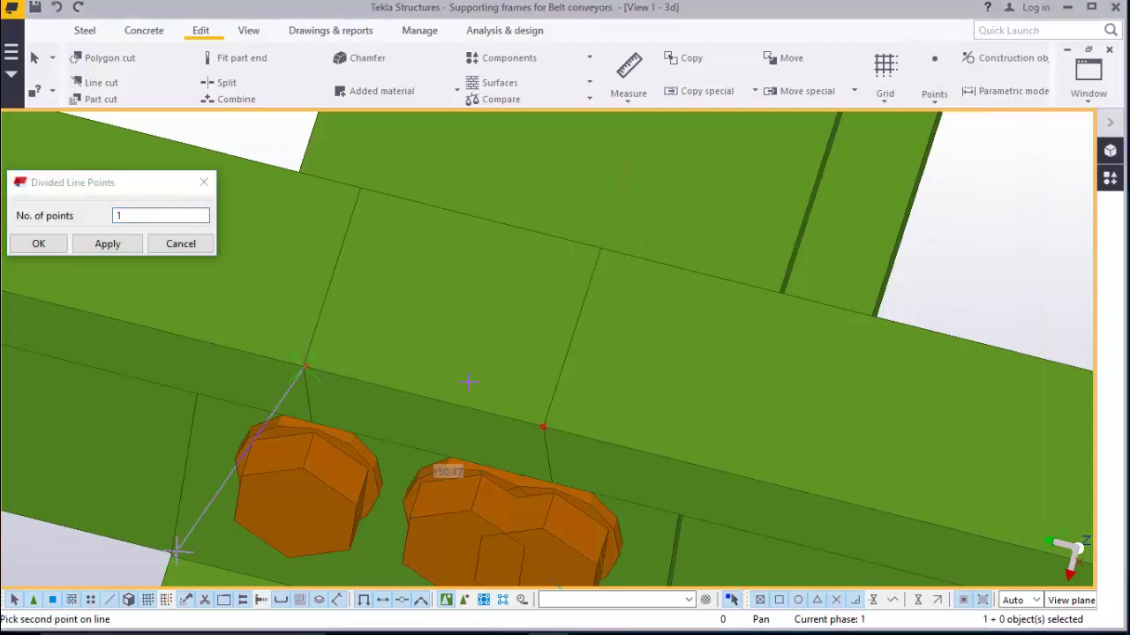
left_click(541, 429)
right_click(505, 344)
left_click(514, 355)
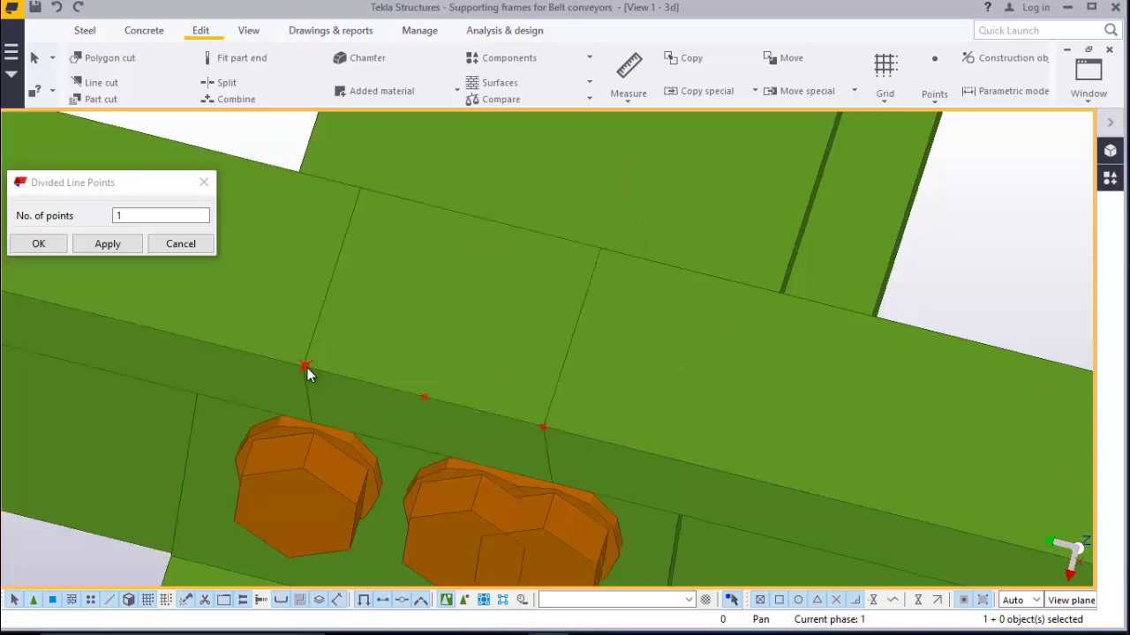
scroll(307, 371, "up", 2)
left_click(319, 364)
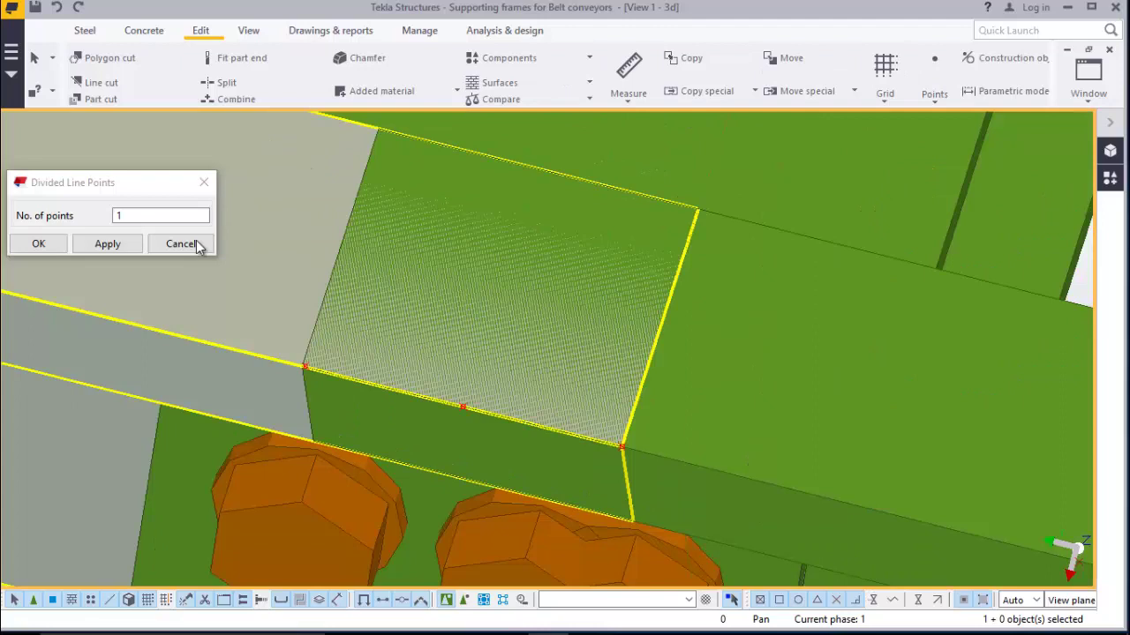
left_click(181, 244)
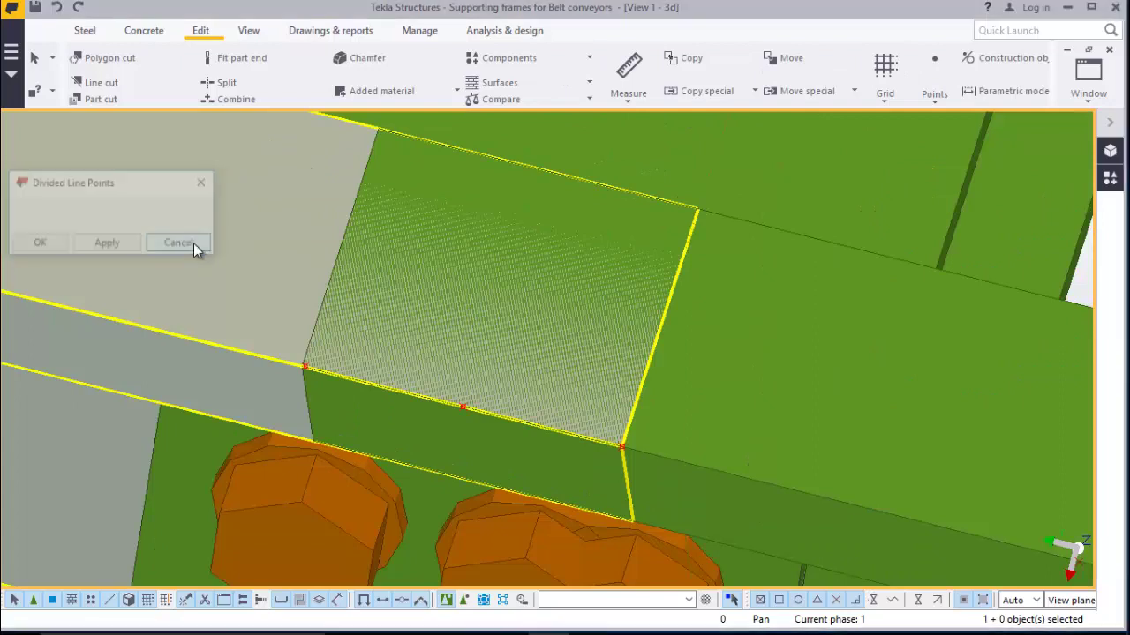
left_click(651, 289)
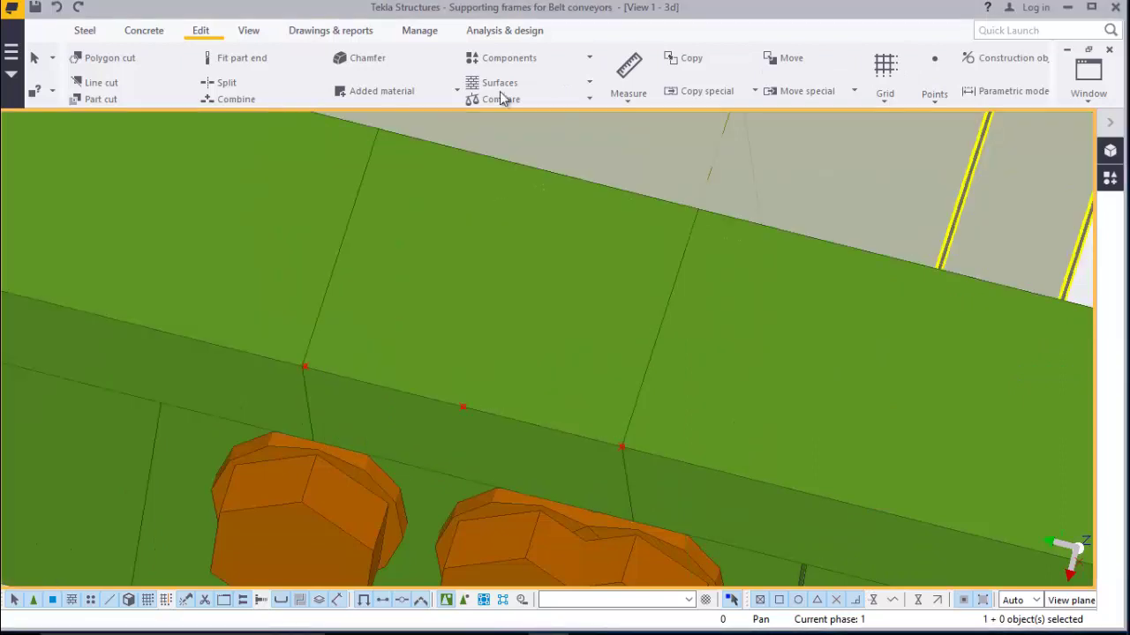
left_click(628, 92)
left_click(634, 123)
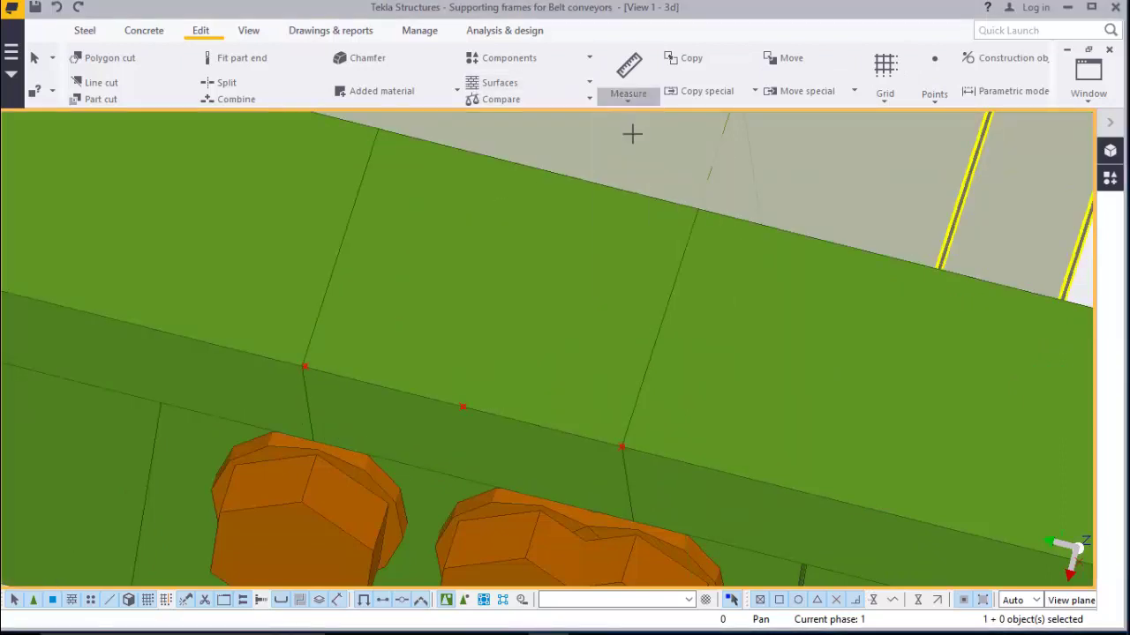
scroll(335, 369, "up", 1)
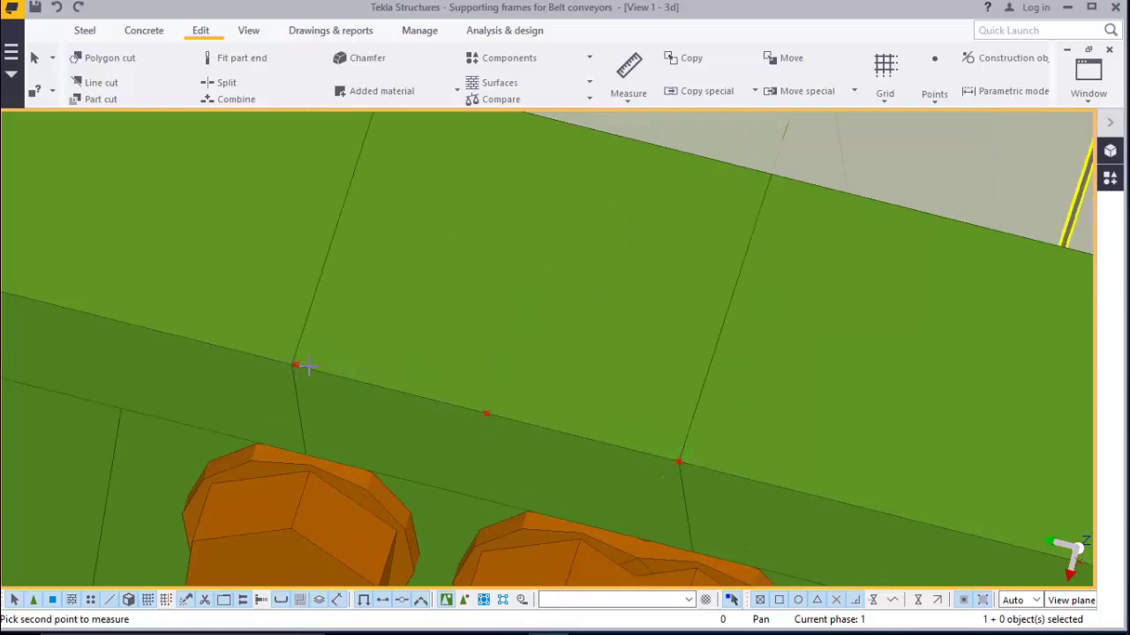
right_click(678, 307)
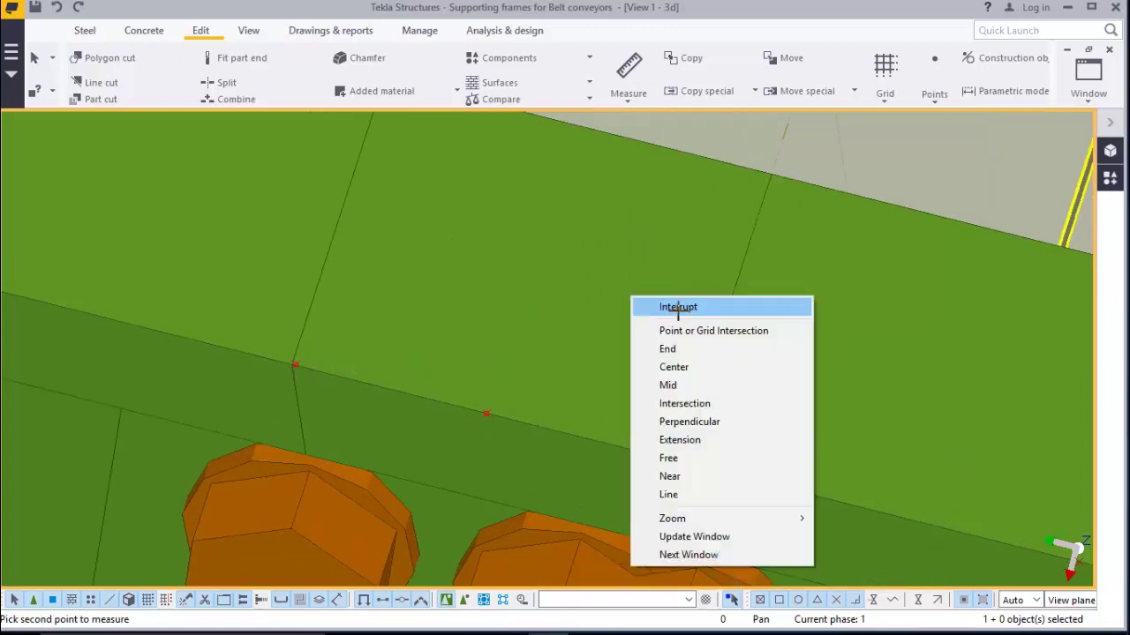
left_click(678, 307)
Measure the free distance between the two end points of the channel overlap
left_click(626, 97)
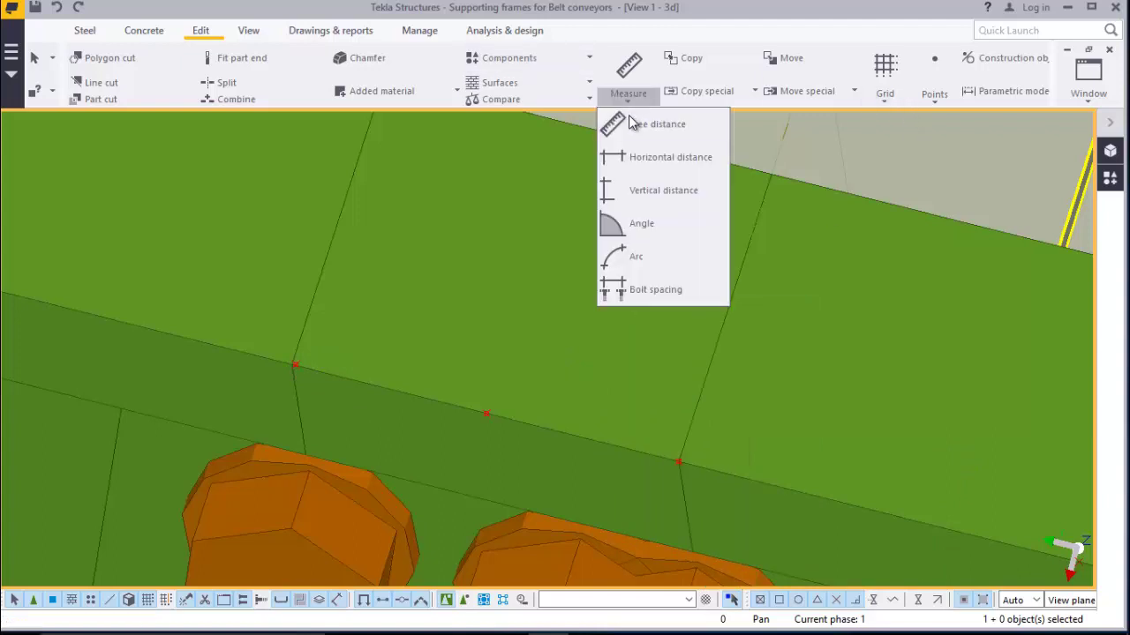
left_click(634, 124)
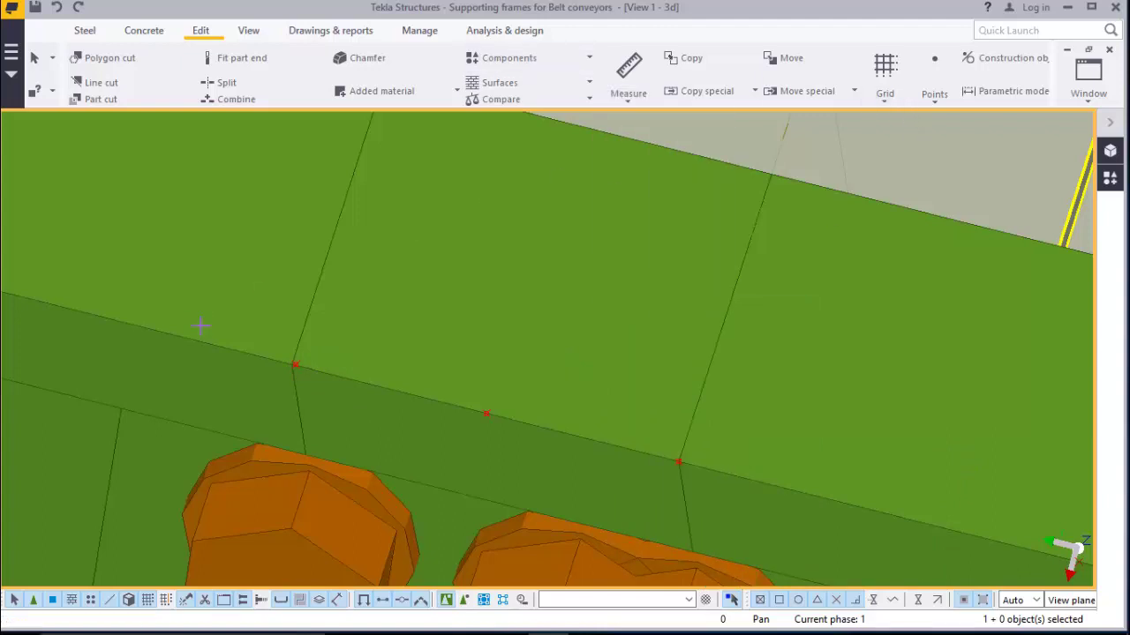
left_click(296, 362)
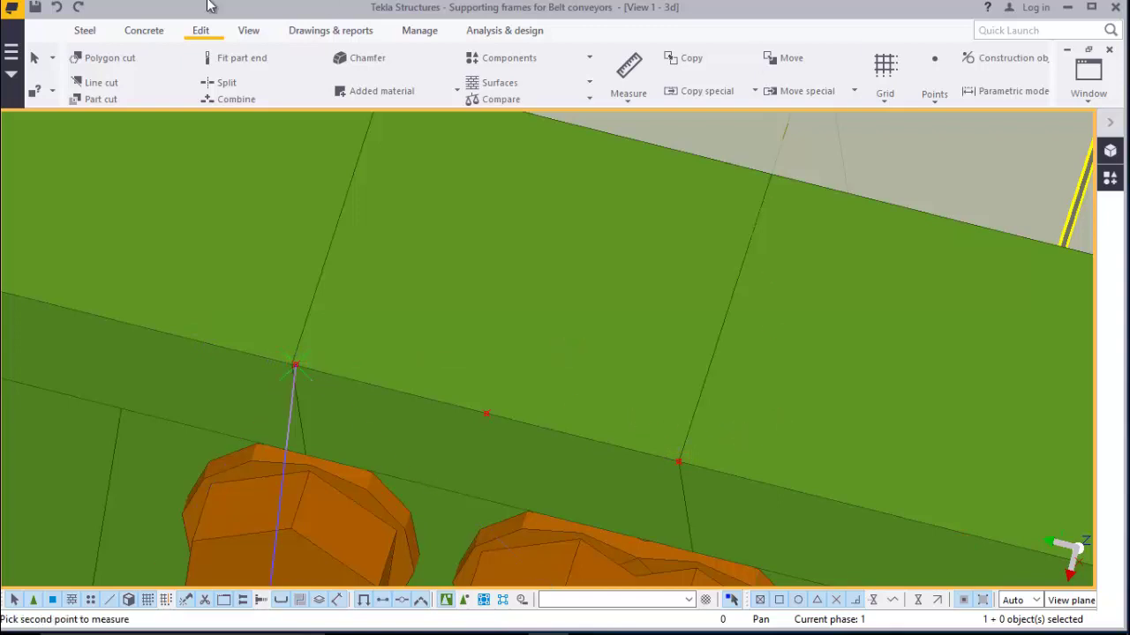
left_click(677, 462)
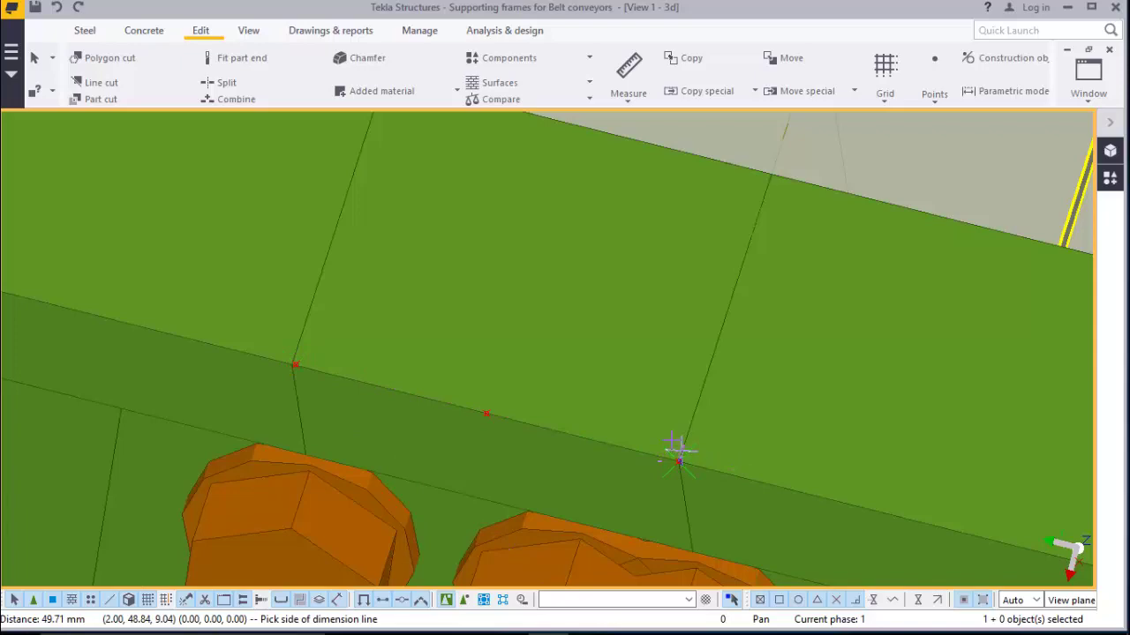
right_click(443, 303)
left_click(476, 314)
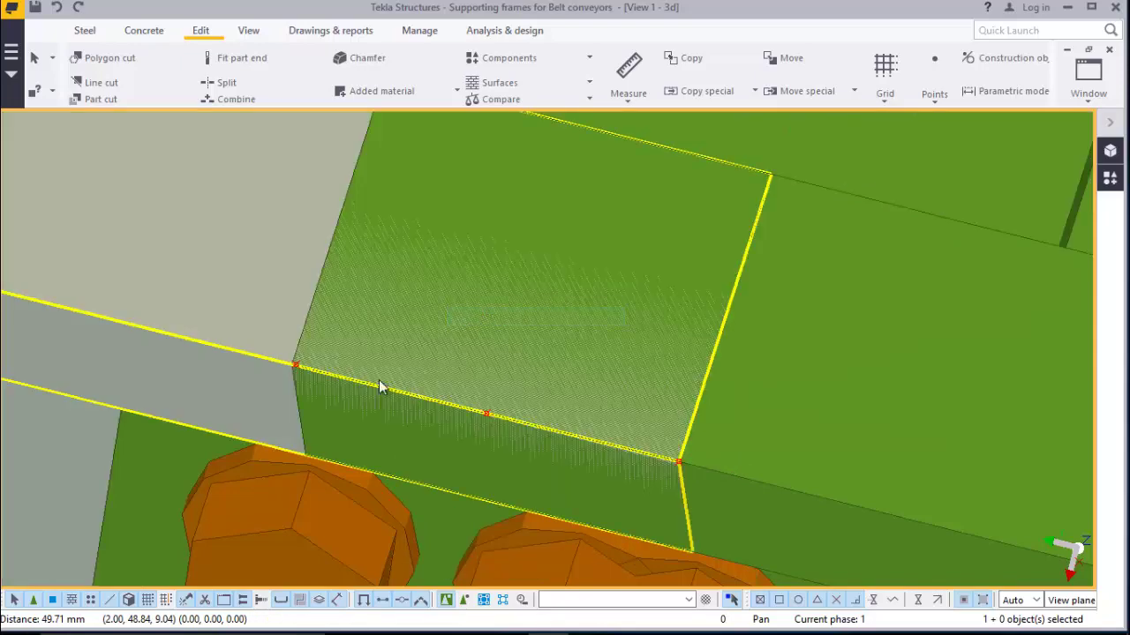
Add 1 dividing point between the overlap's midpoint and each of its two end points
scroll(492, 430, "down", 5)
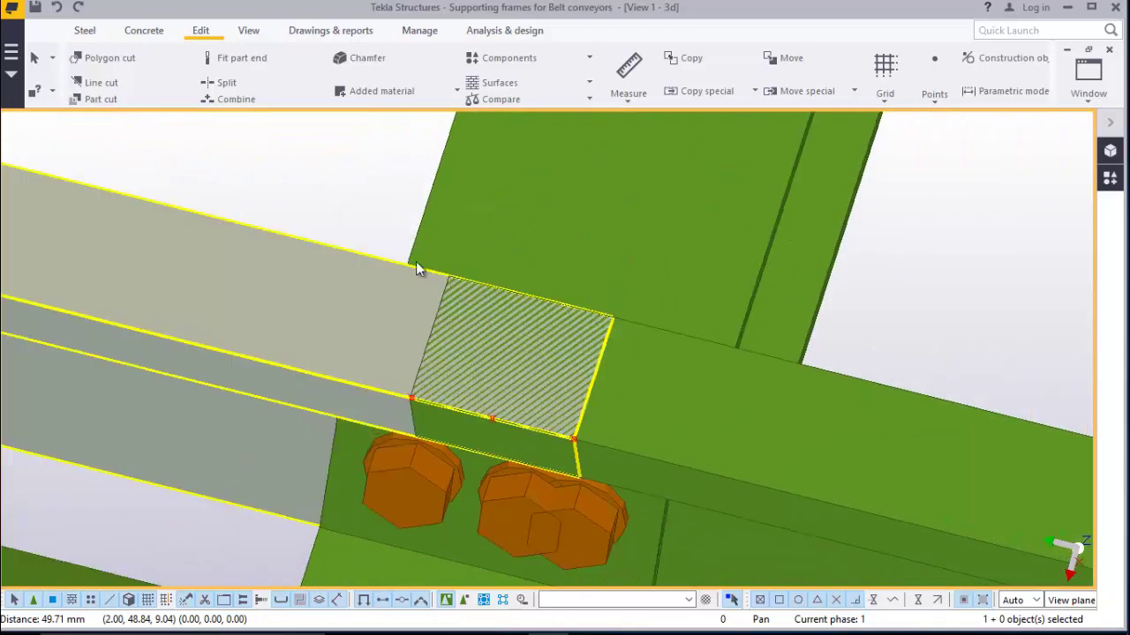
left_click(937, 103)
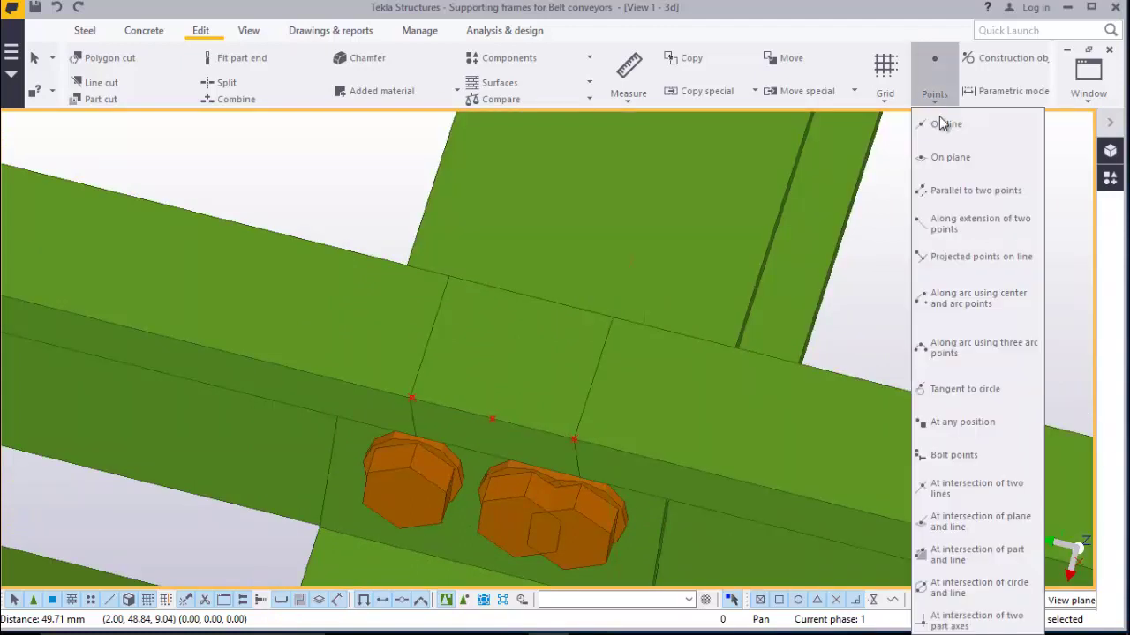
left_click(946, 128)
scroll(556, 469, "up", 5)
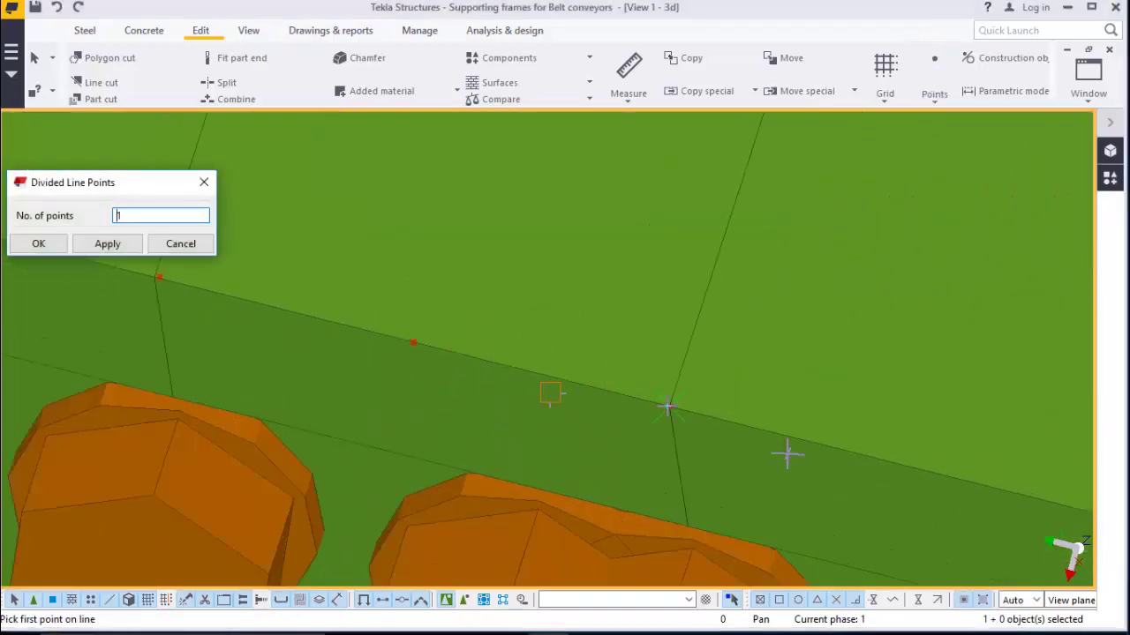
left_click(669, 407)
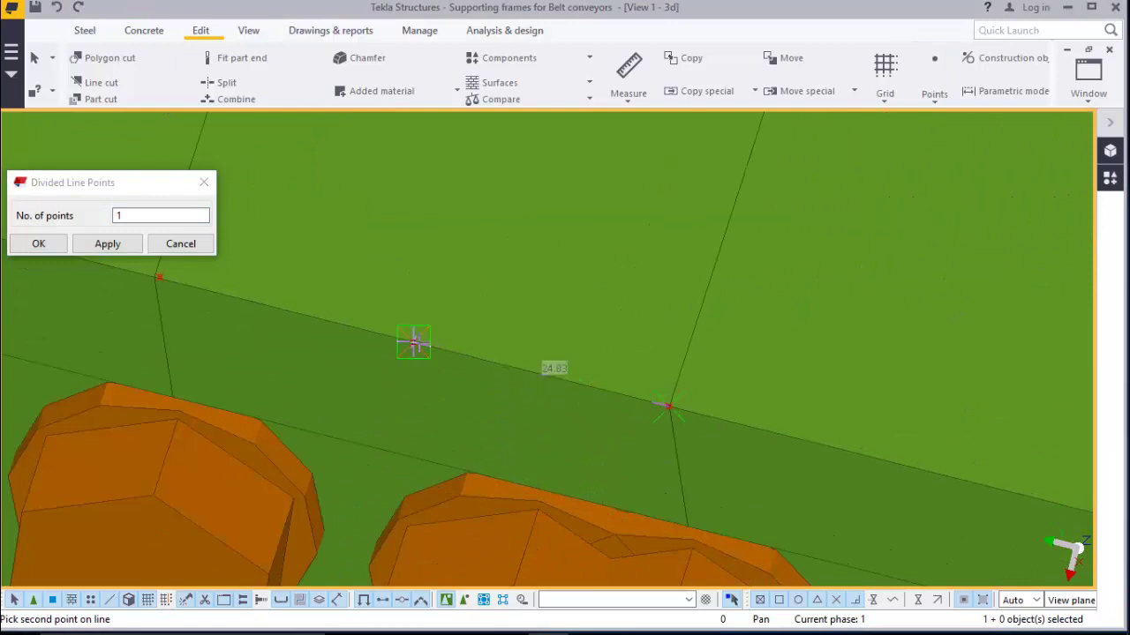
left_click(414, 343)
scroll(596, 433, "down", 3)
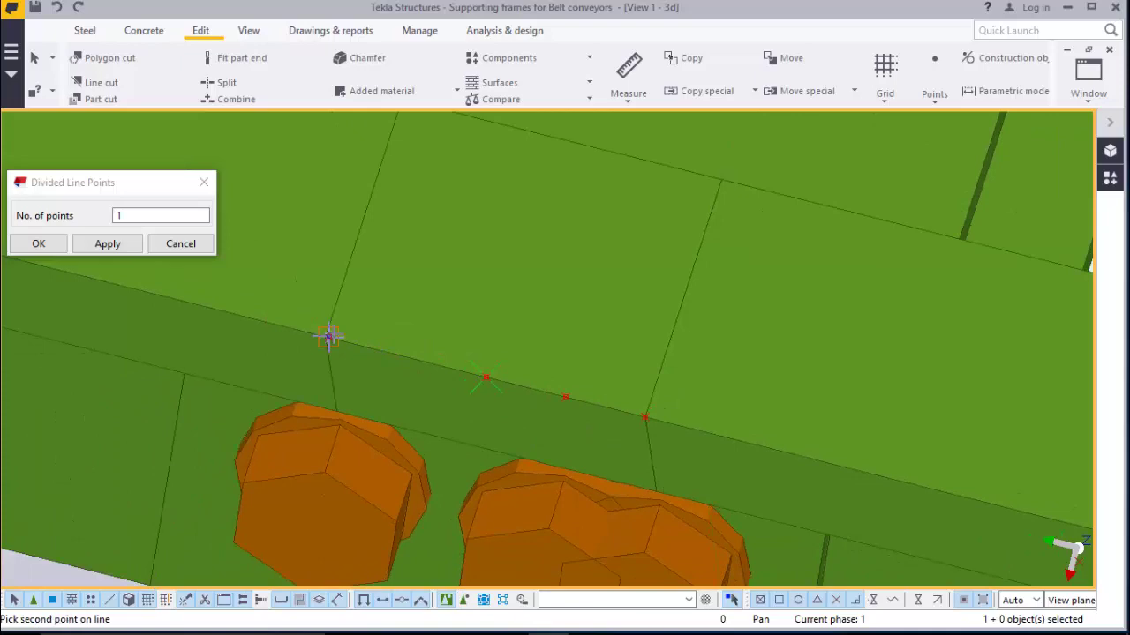
left_click(486, 378)
right_click(470, 301)
left_click(512, 311)
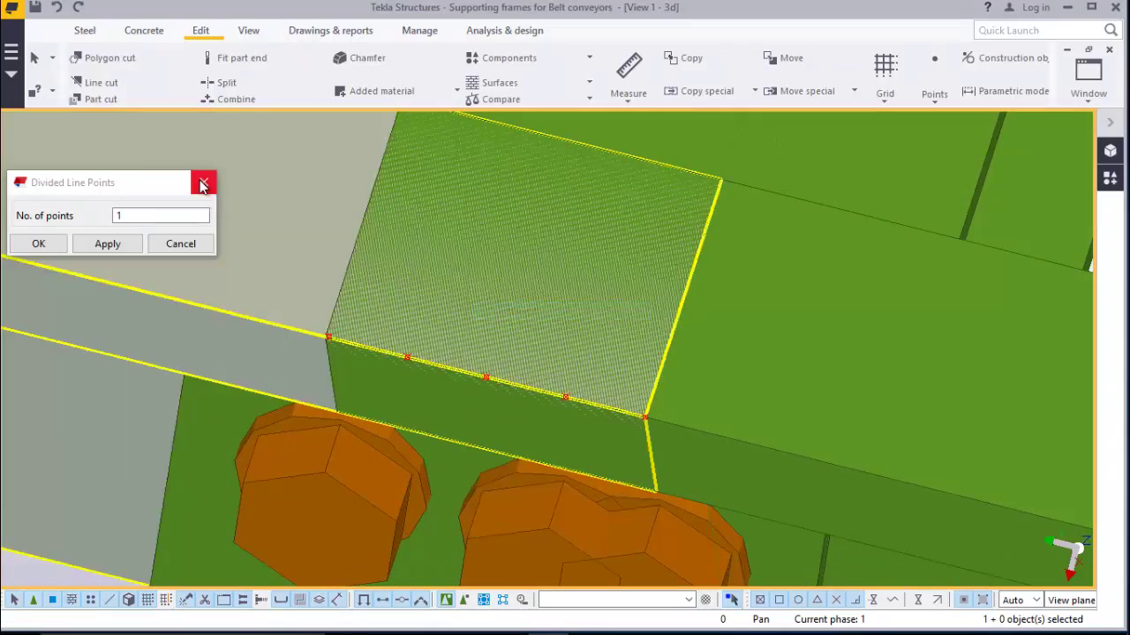
Copy the overlap's two end points and two quarter points, without the midpoint, from the channel's near edge to its opposite edge
left_click(203, 184)
left_click(700, 369)
left_click(649, 403)
scroll(648, 403, "down", 1)
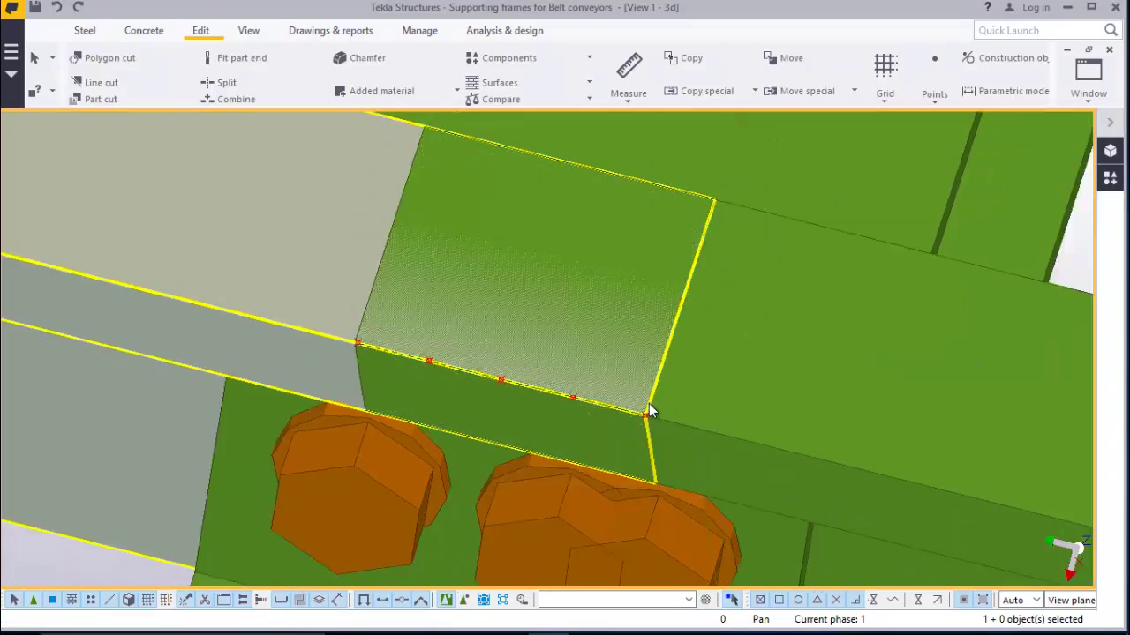
left_click(644, 414)
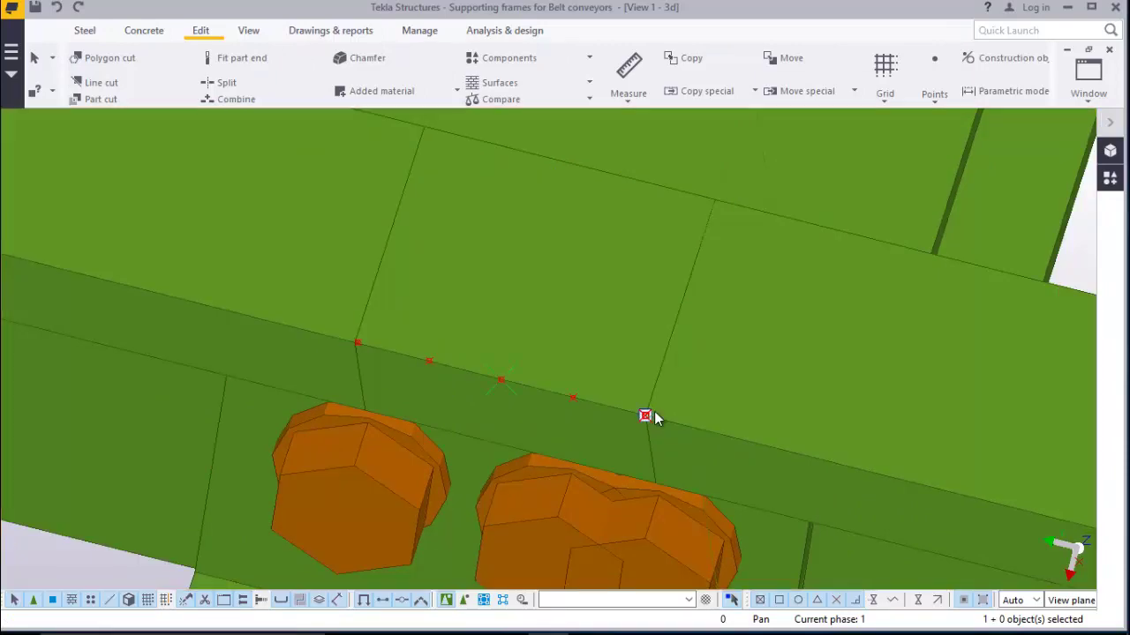
left_click(654, 418)
left_click(358, 343)
right_click(359, 342)
left_click(408, 329)
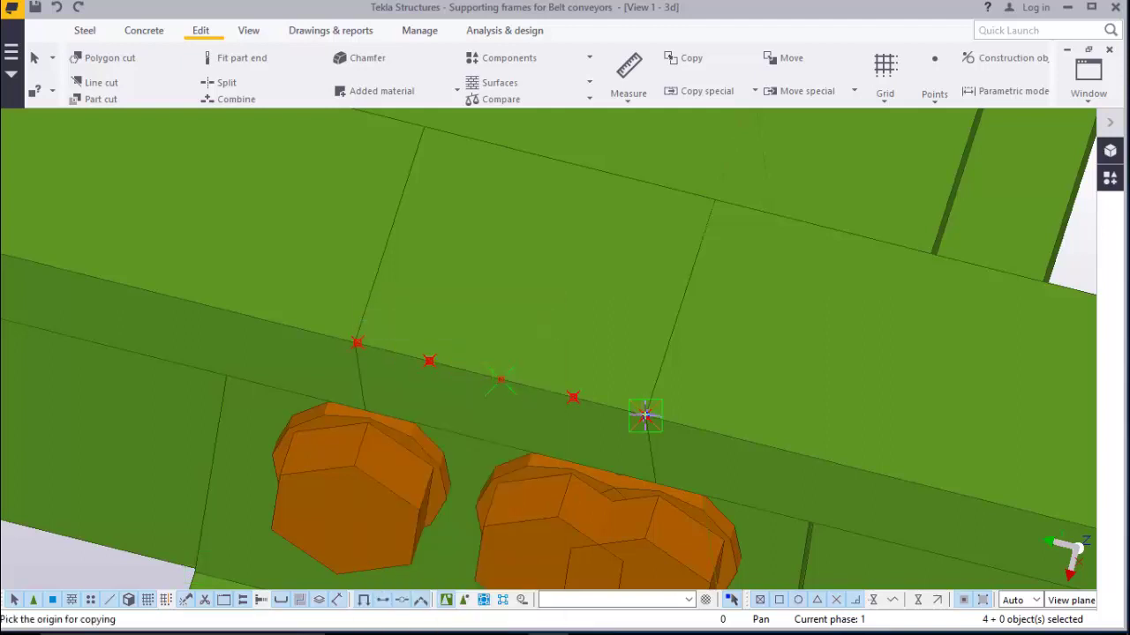
left_click(645, 415)
scroll(549, 502, "down", 2)
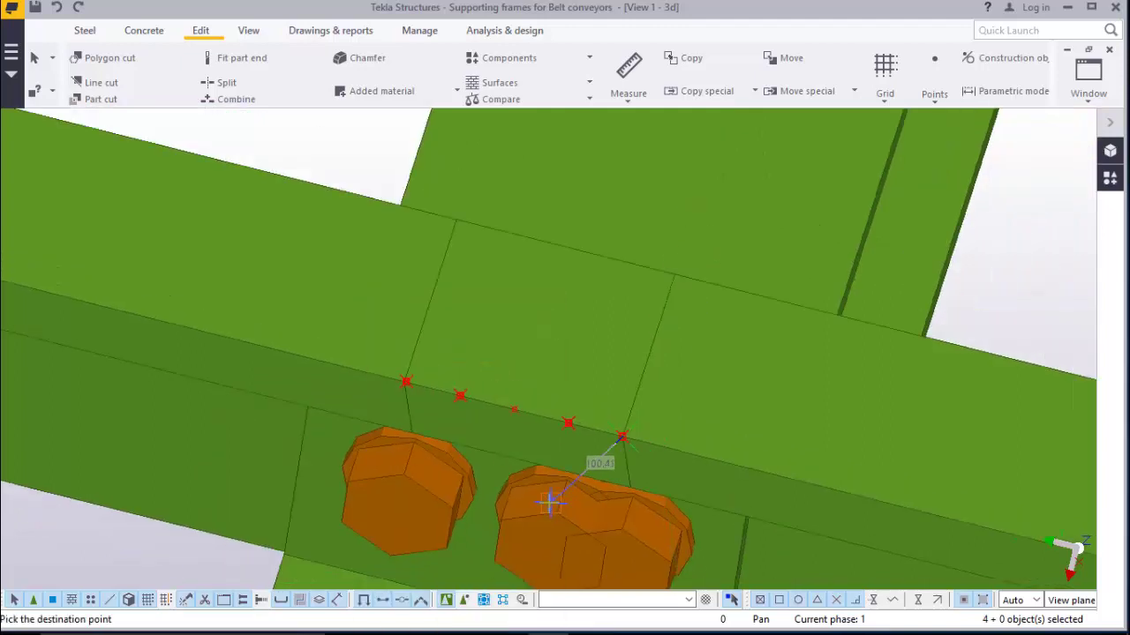
scroll(630, 327, "up", 3)
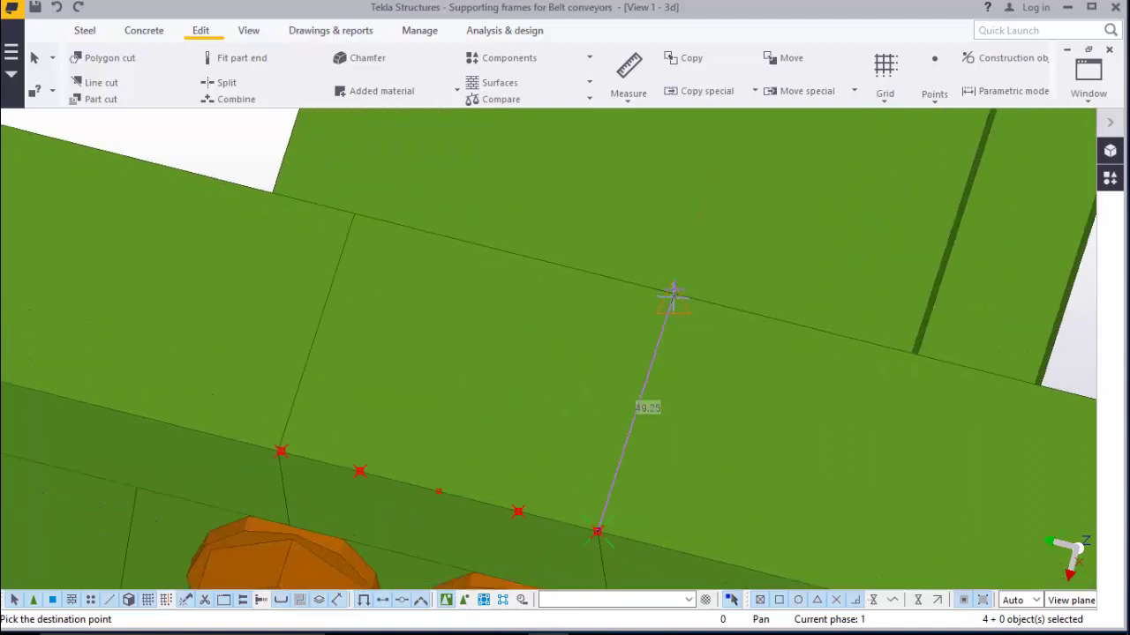
scroll(671, 293, "up", 4)
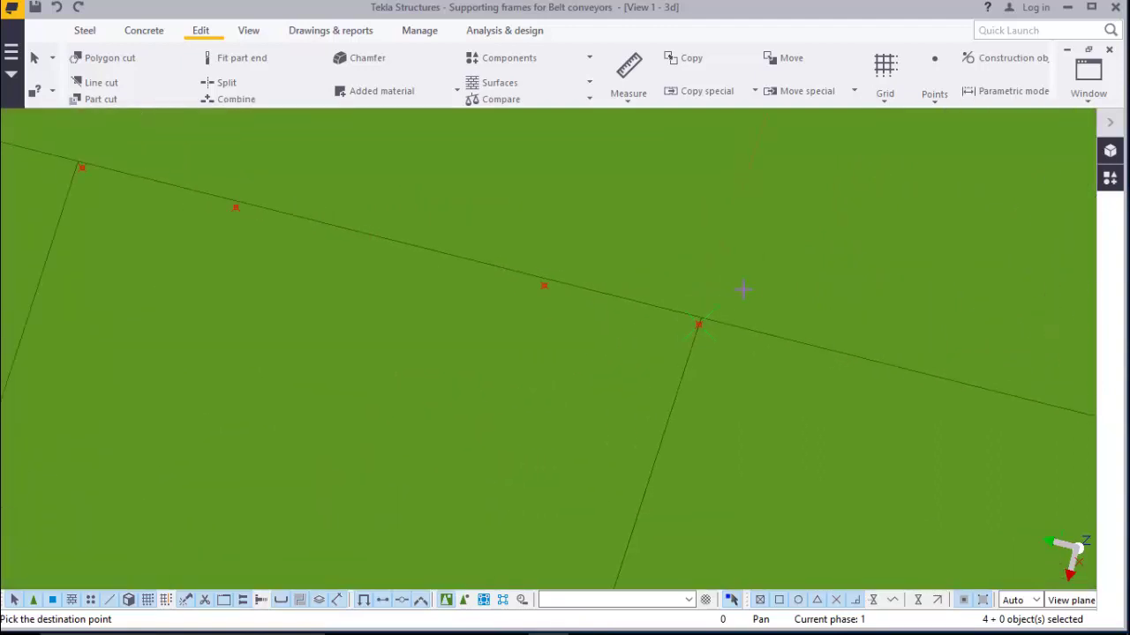
Copy the same four points again, placing them exactly on the overlap's corner at the opposite edge
scroll(710, 316, "up", 3)
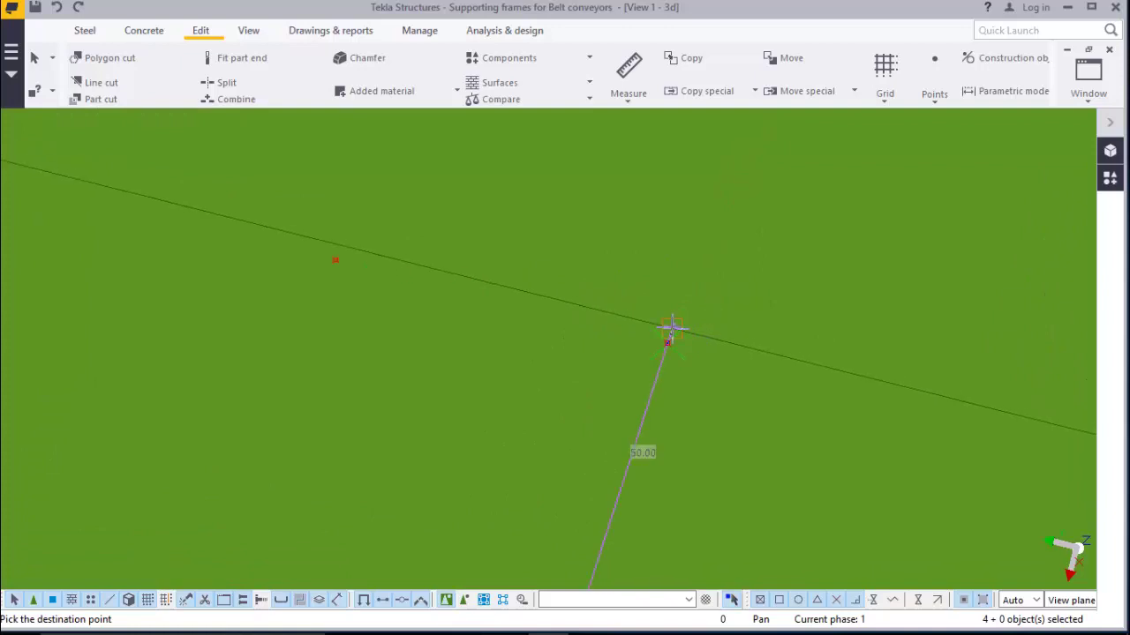
left_click(673, 333)
right_click(717, 343)
left_click(729, 353)
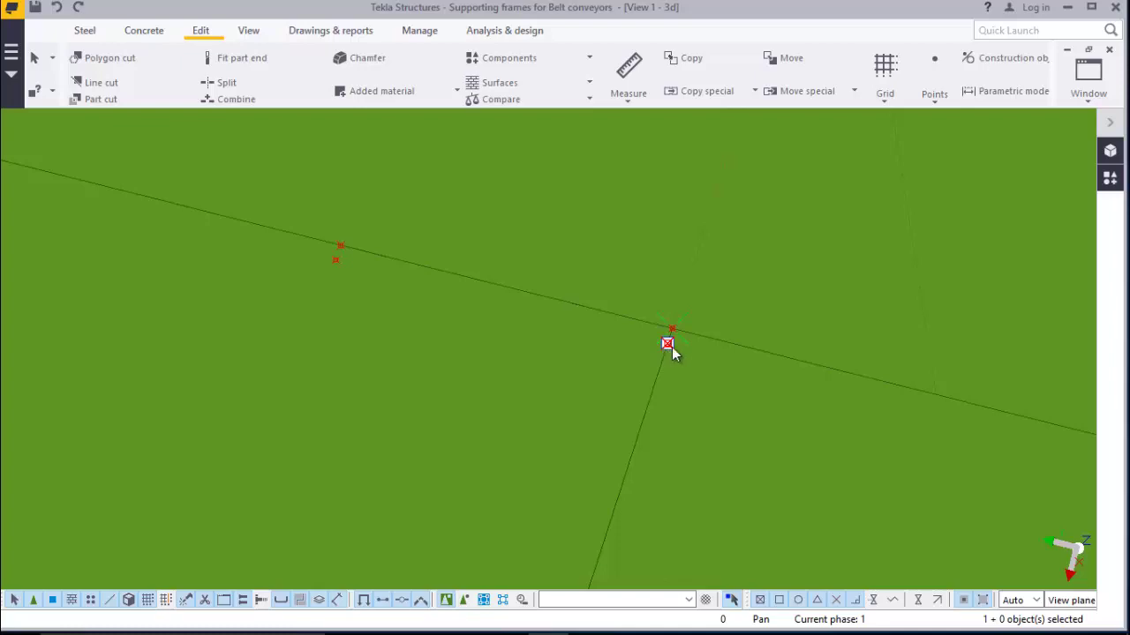
Delete the four misplaced copied points lying just off the overlap's far edge
left_click(405, 300)
left_click(334, 261, "ctrl")
scroll(556, 401, "down", 6)
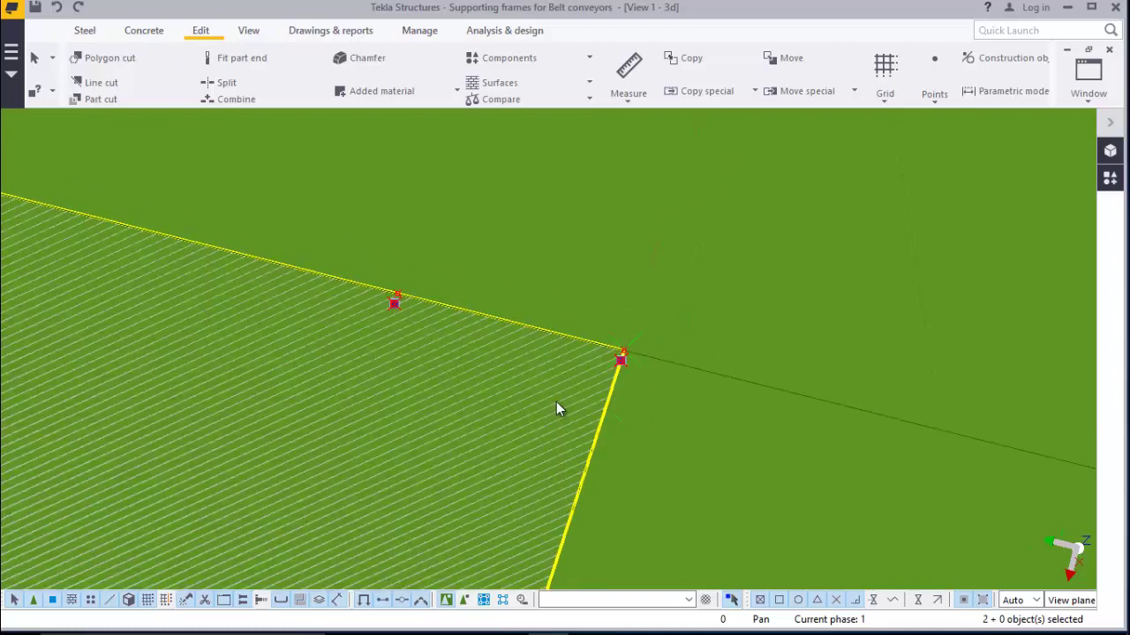
scroll(303, 311, "up", 2)
scroll(273, 289, "up", 3)
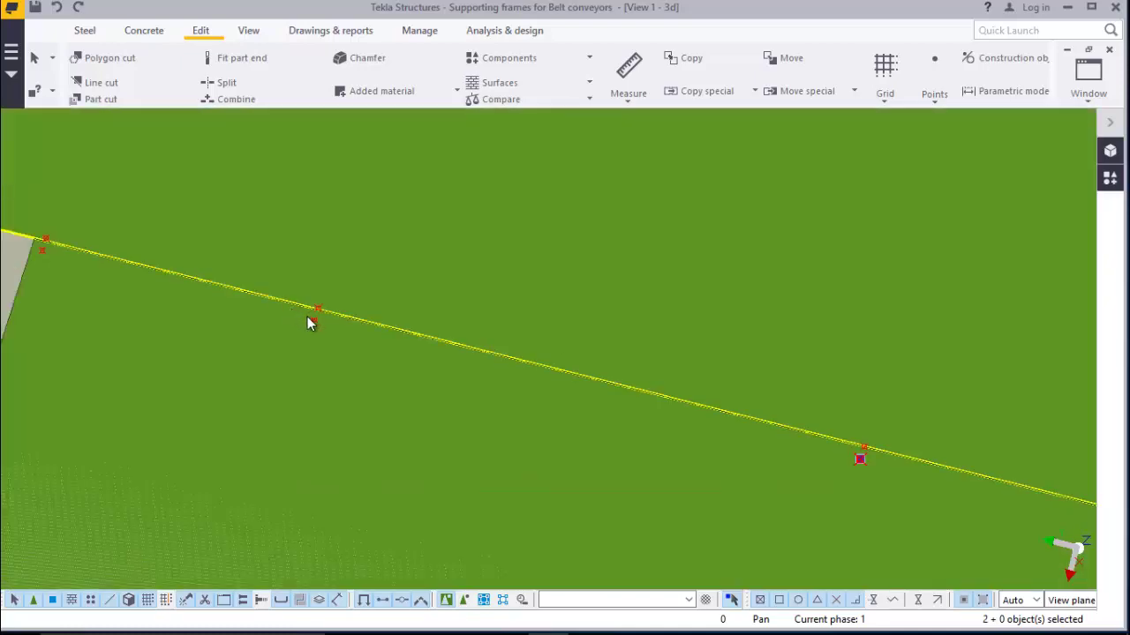
left_click(314, 320, "ctrl")
left_click(79, 239, "ctrl")
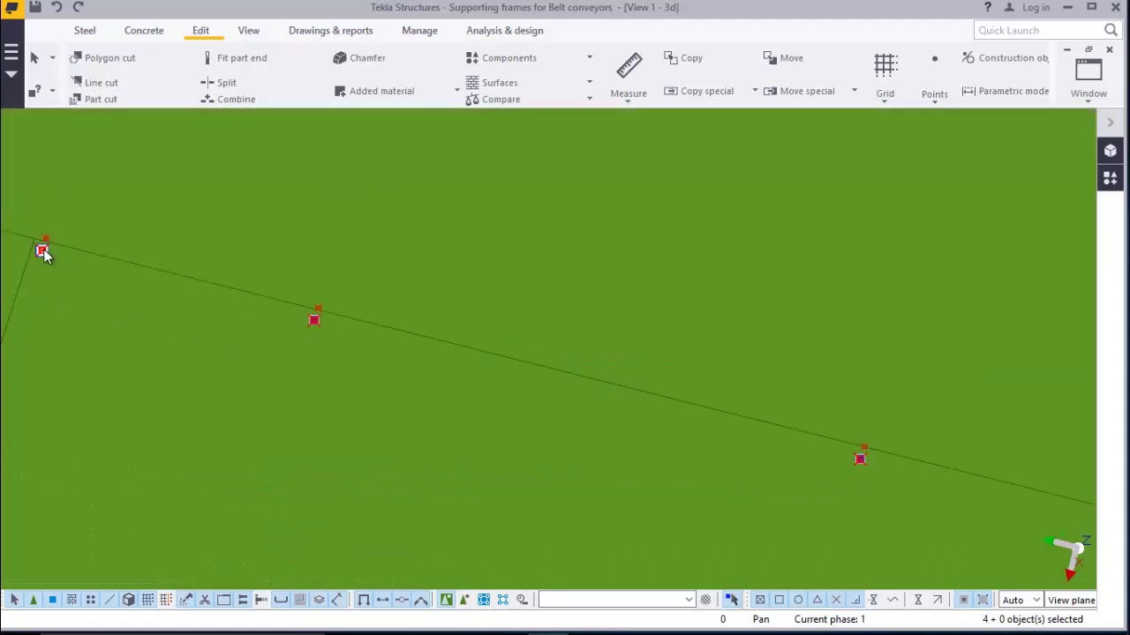
right_click(43, 249)
left_click(93, 357)
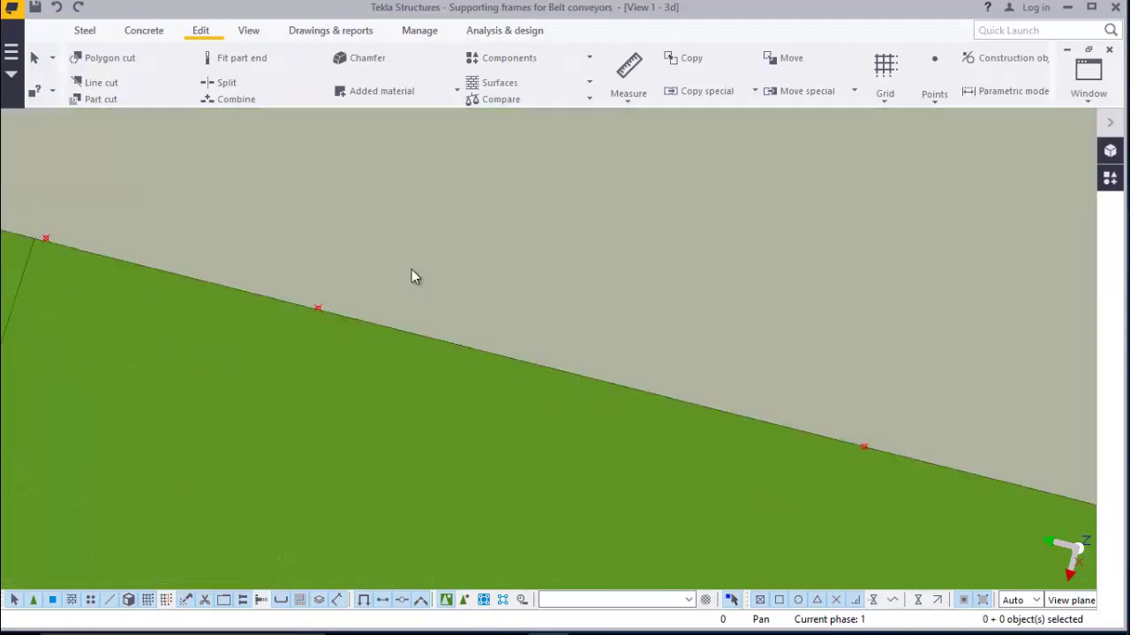
scroll(413, 267, "down", 5)
scroll(418, 254, "down", 2)
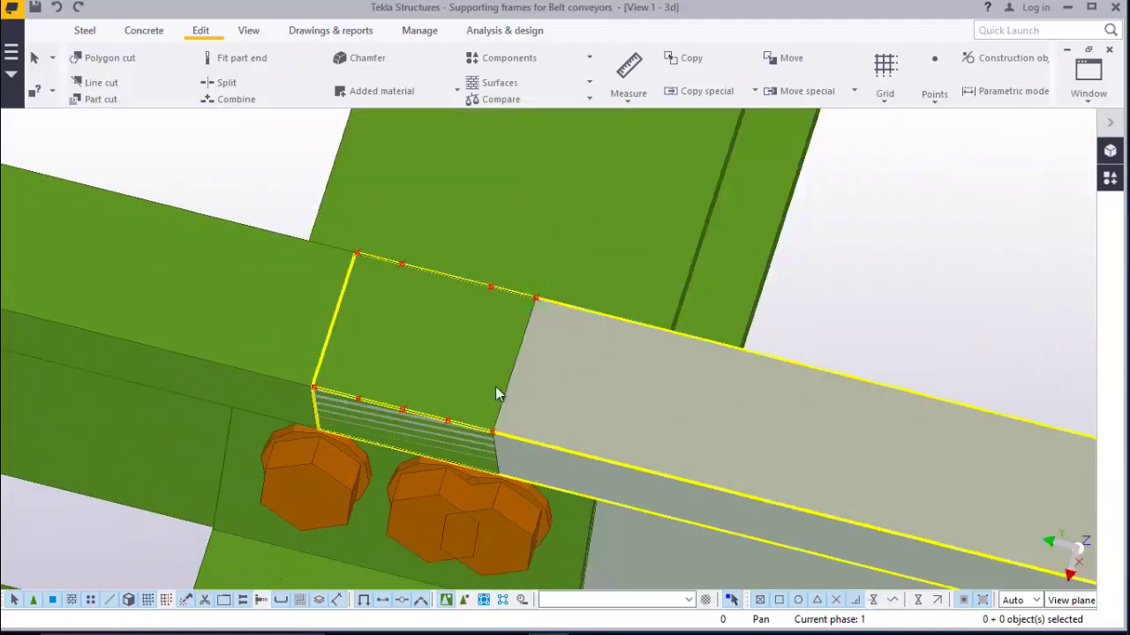
scroll(496, 389, "up", 1)
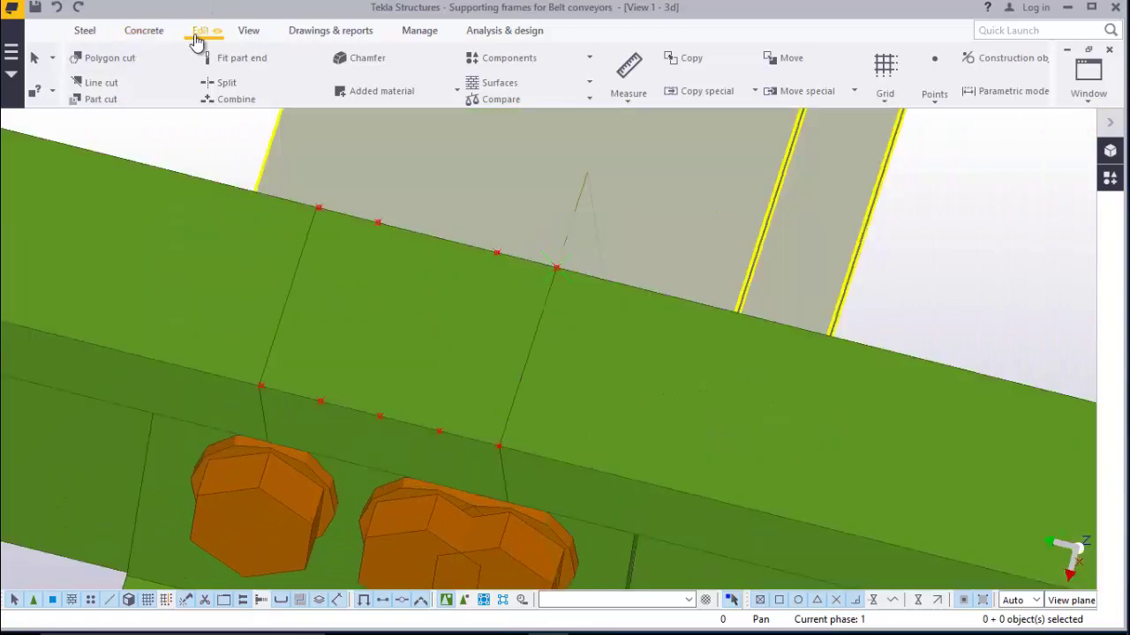
left_click(196, 37)
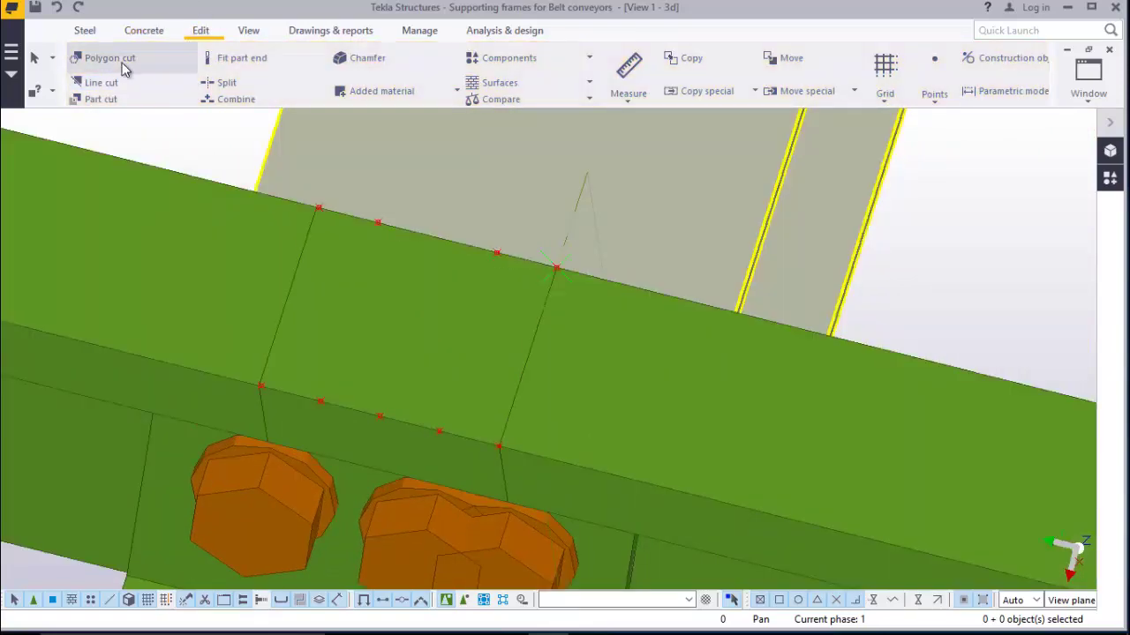
left_click(101, 57)
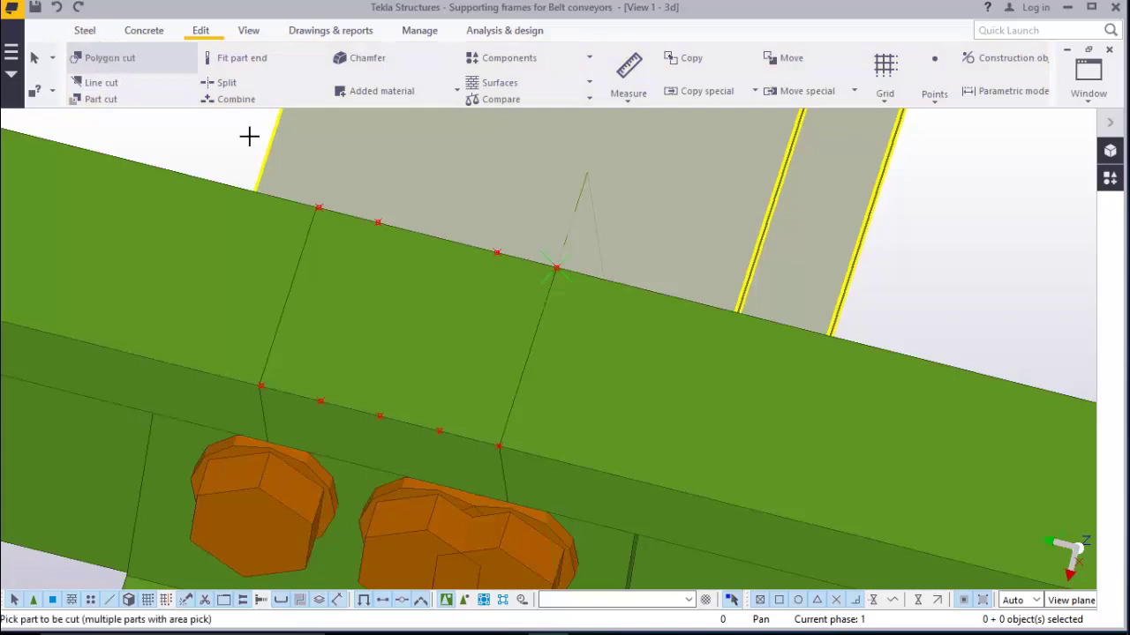
scroll(334, 381, "up", 3)
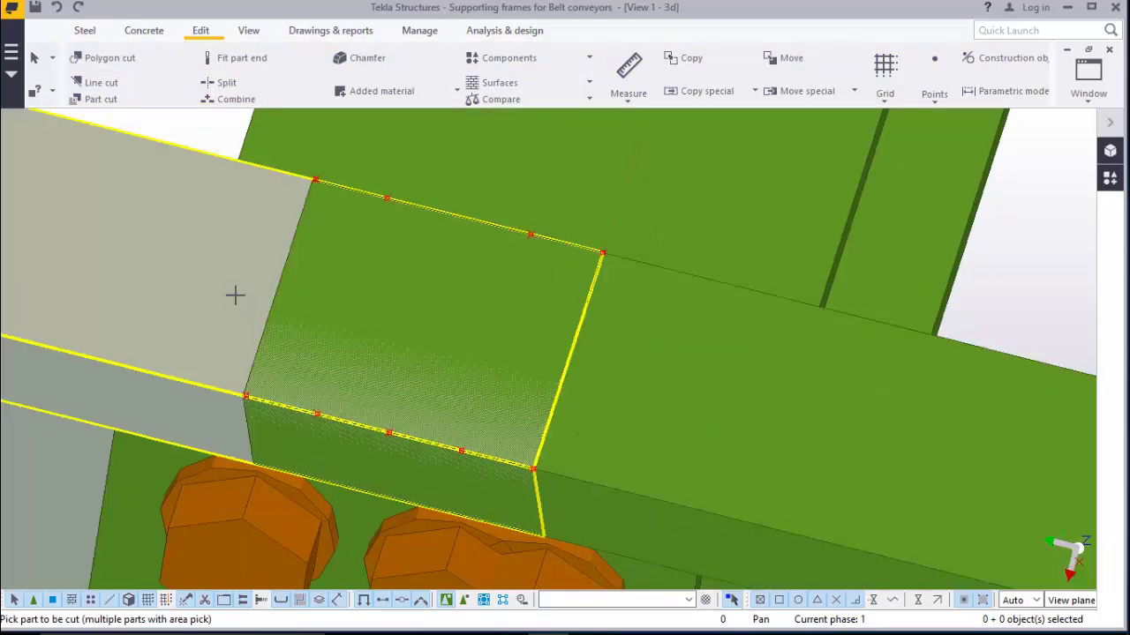
left_click(234, 294)
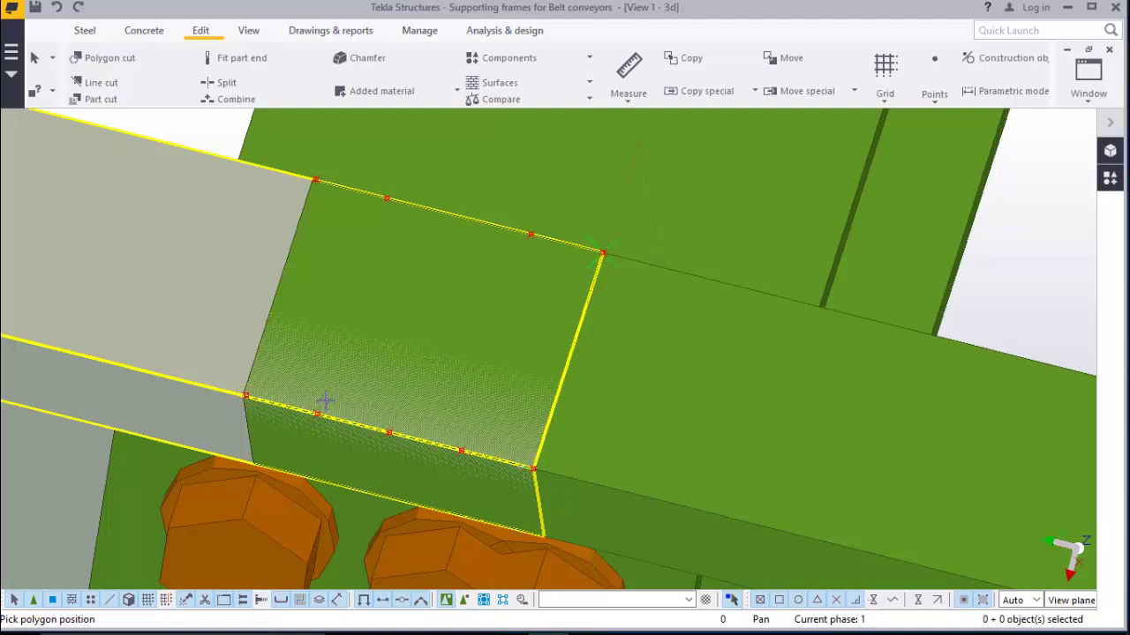
left_click(460, 450)
left_click(530, 235)
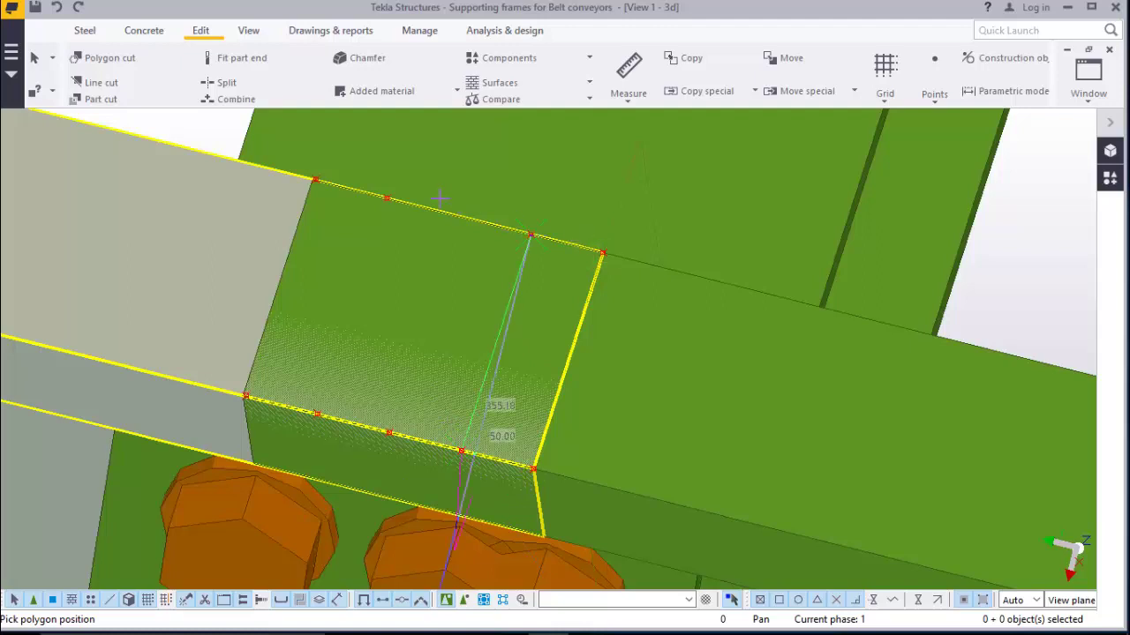
left_click(386, 199)
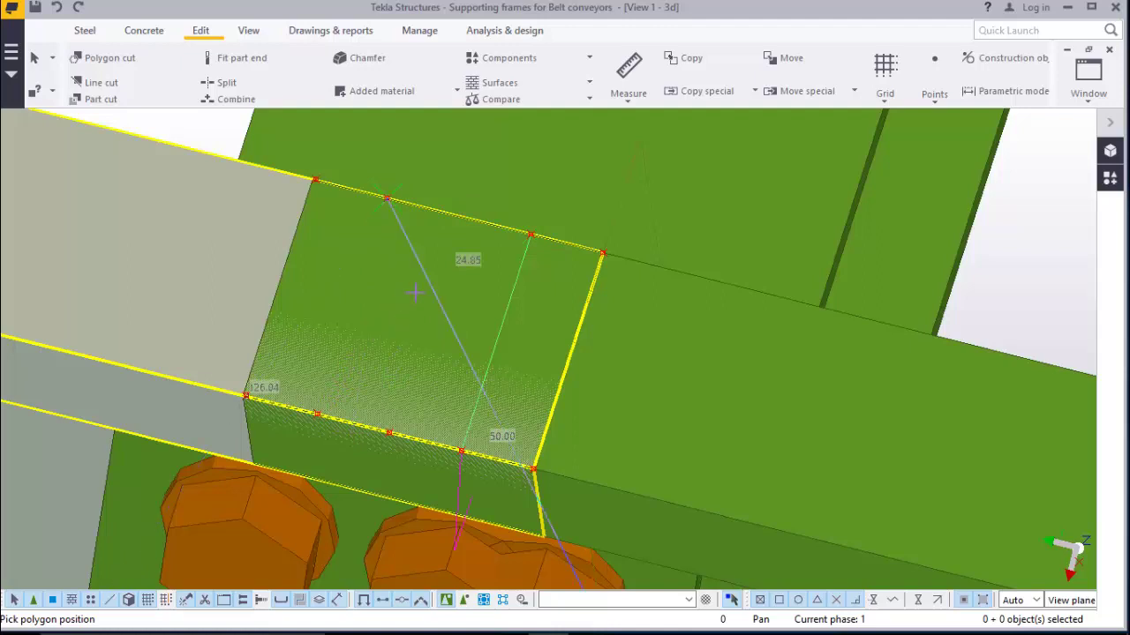
right_click(207, 127)
left_click(231, 139)
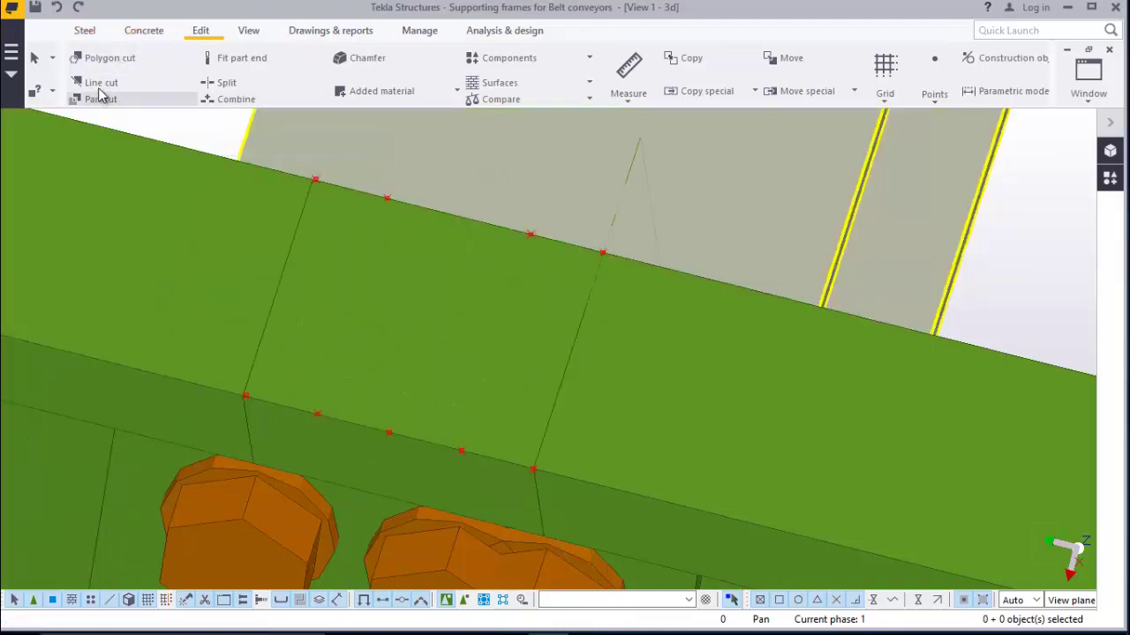
Try to cut the left-hand channel with a polygon through the overlap's right end points and the quarter points near its left end
left_click(102, 56)
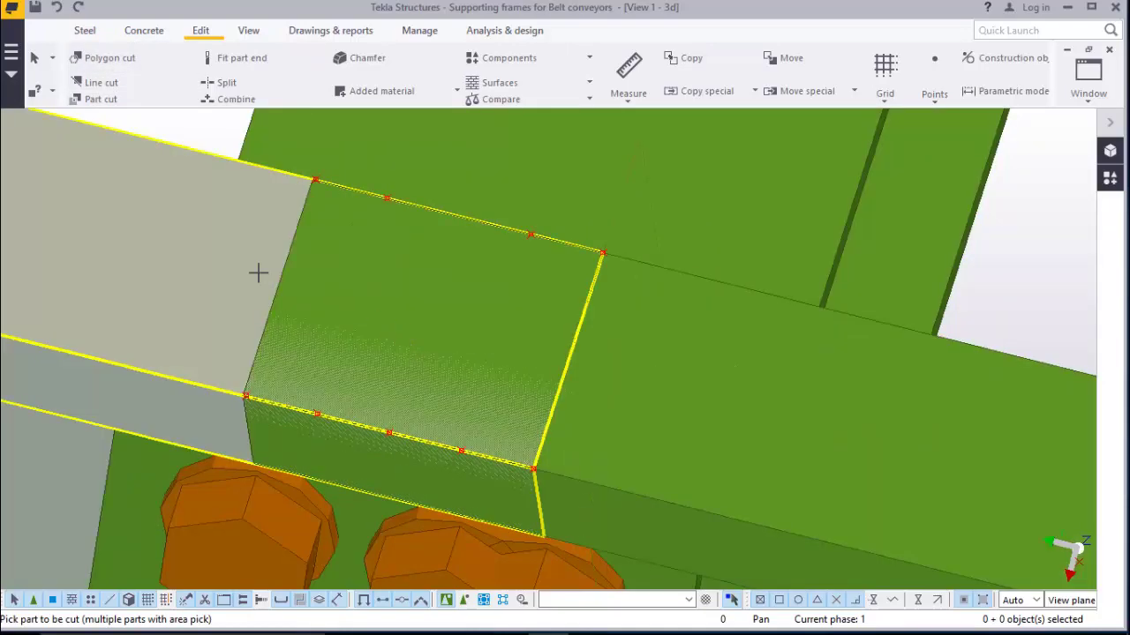
left_click(258, 273)
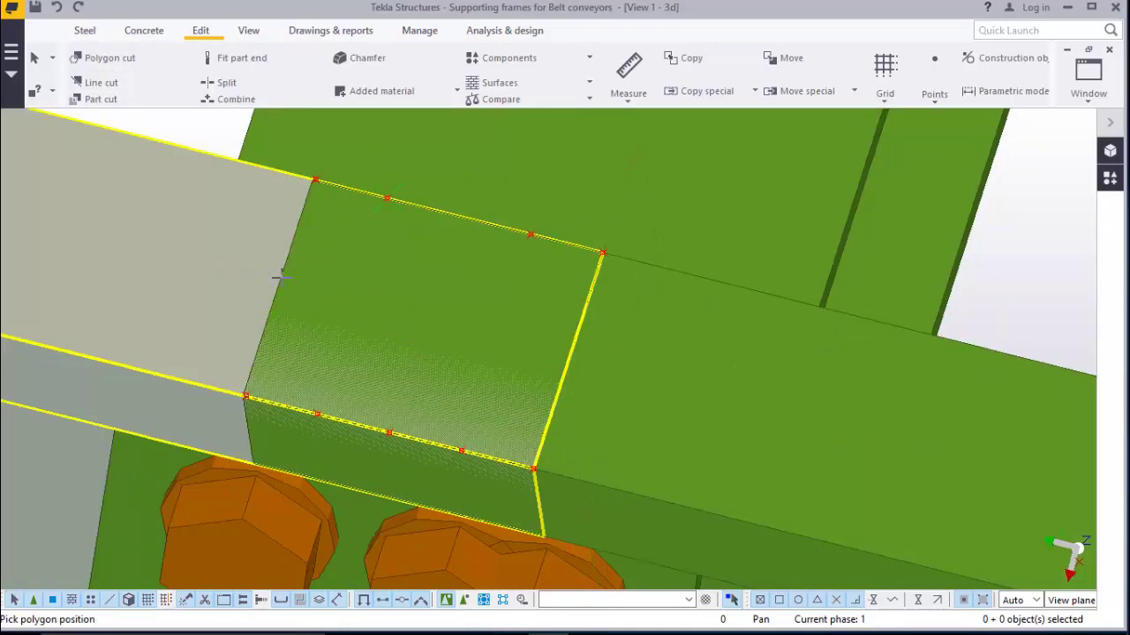
left_click(533, 469)
left_click(601, 252)
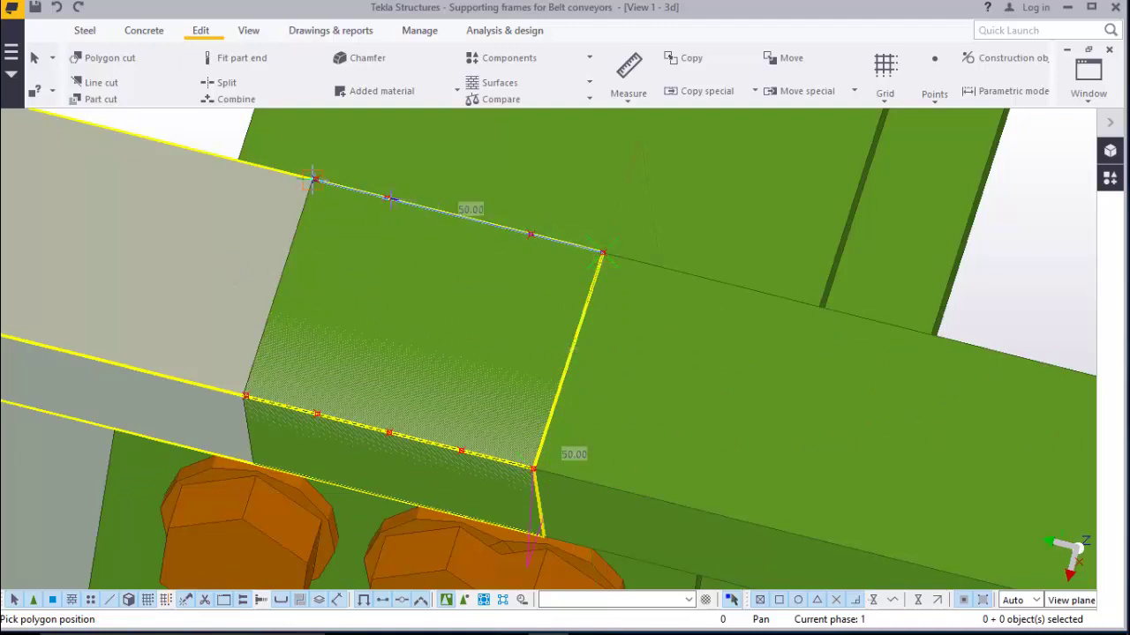
left_click(387, 198)
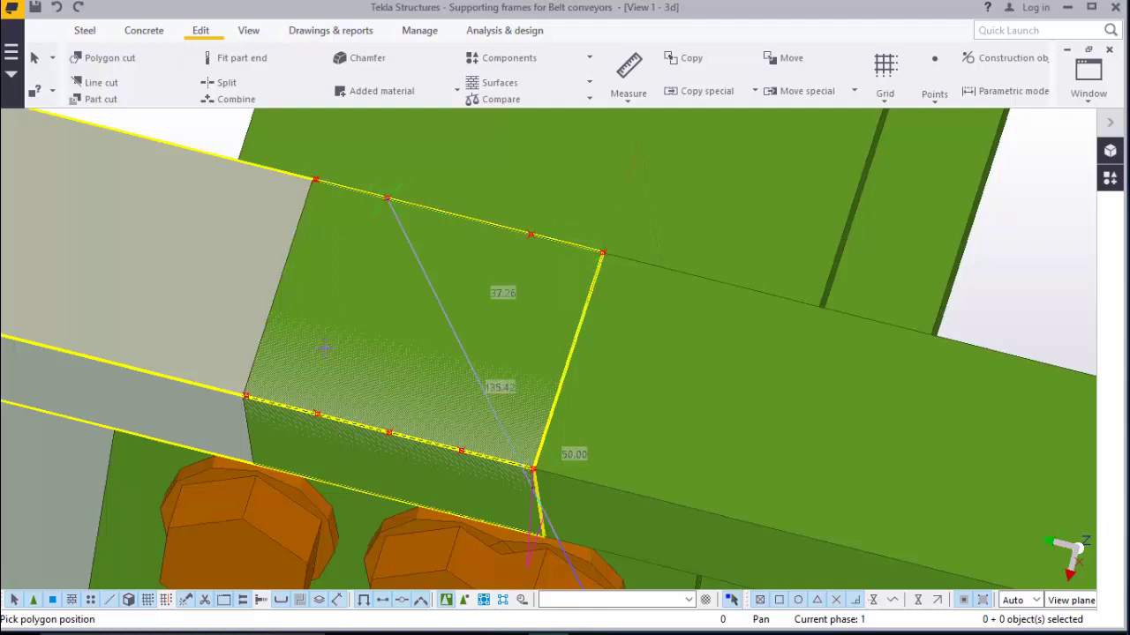
left_click(317, 412)
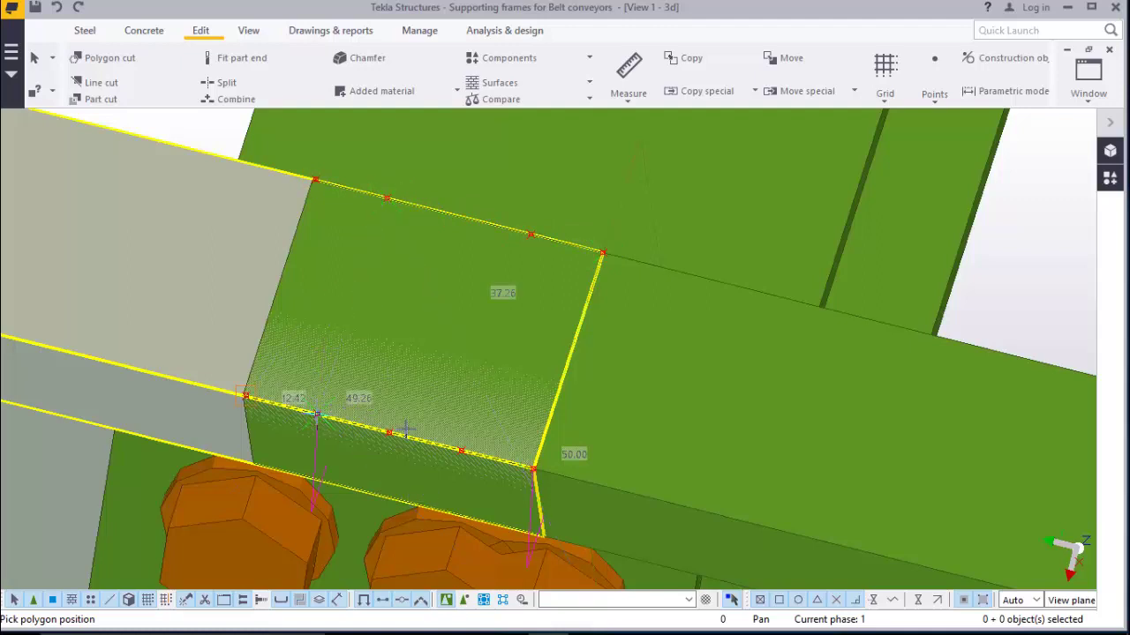
left_click(534, 468)
middle_click(534, 469)
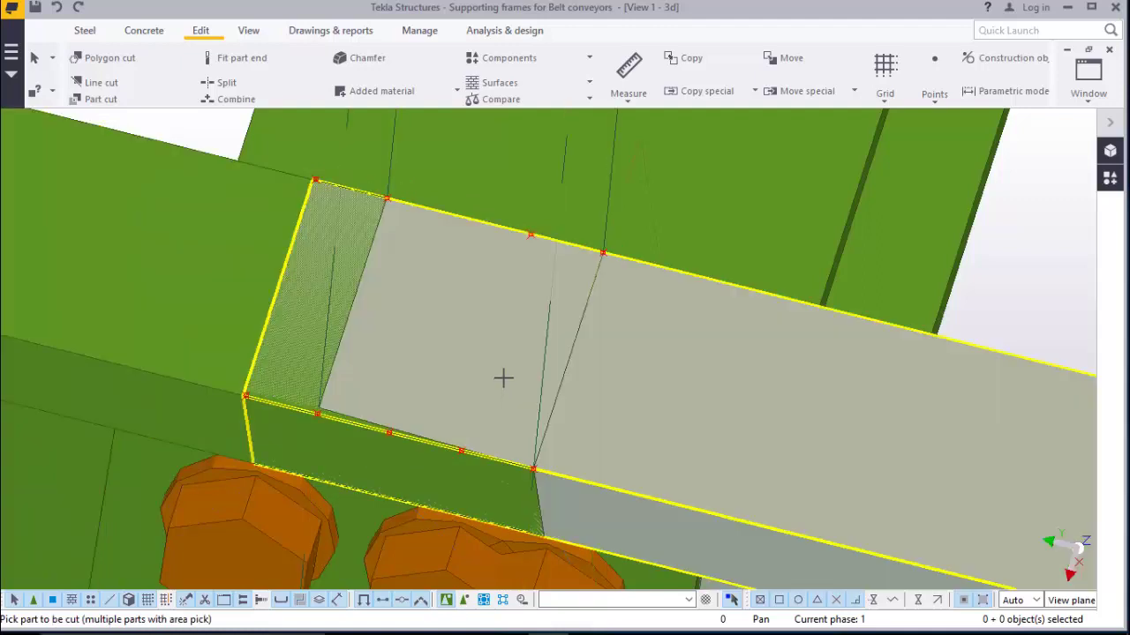
right_click(454, 328)
left_click(489, 331)
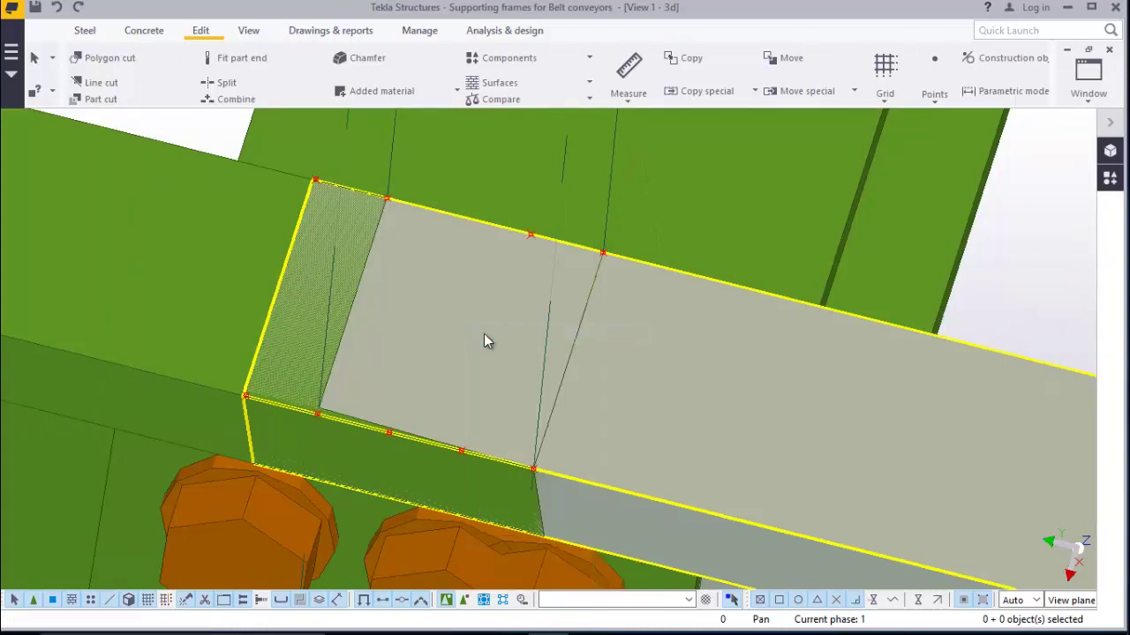
Undo the polygon cut on the channel
scroll(384, 441, "up", 2)
scroll(432, 402, "down", 6)
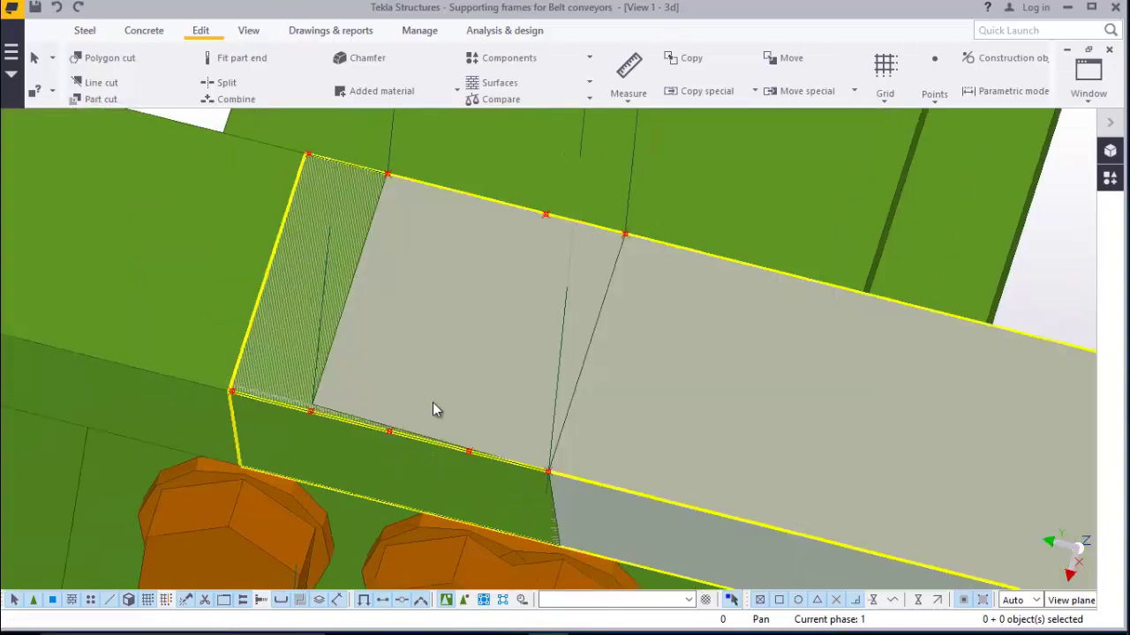
left_click(56, 8)
scroll(374, 416, "up", 5)
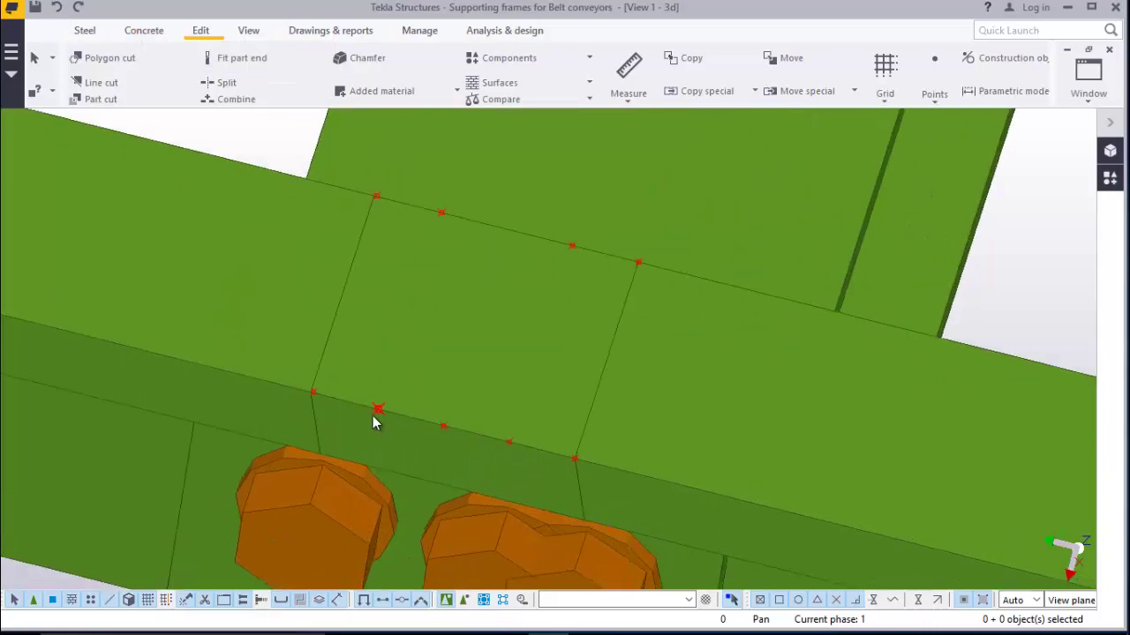
Line cut the left-hand channel through the first quarter points of the overlap, removing the end beyond them toward the right-hand channel
scroll(389, 401, "down", 4)
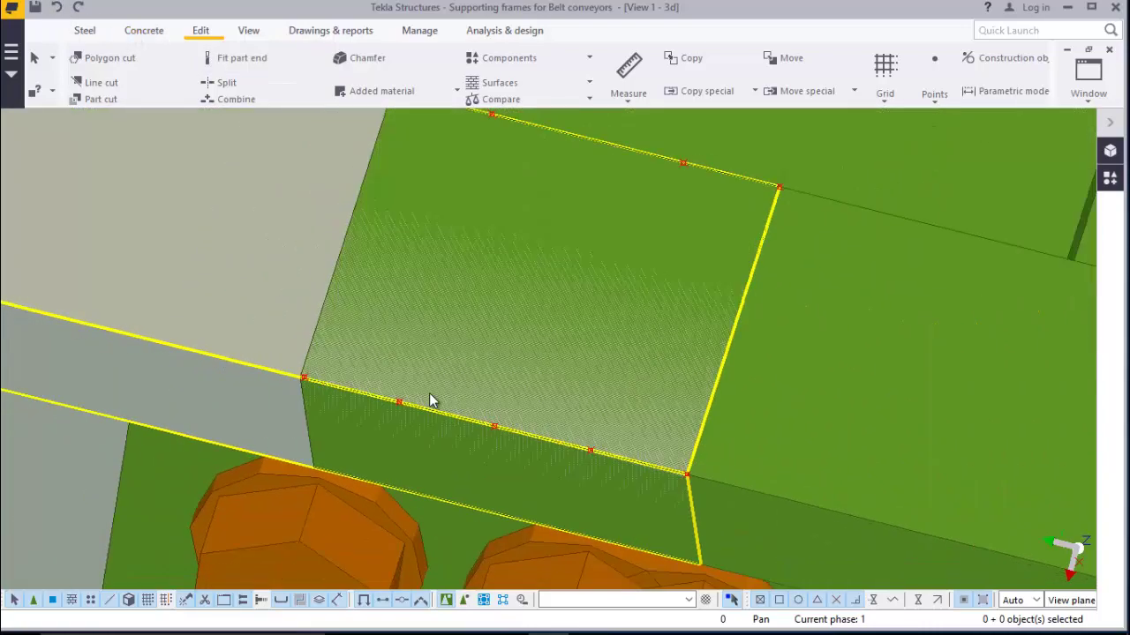
scroll(449, 395, "down", 1)
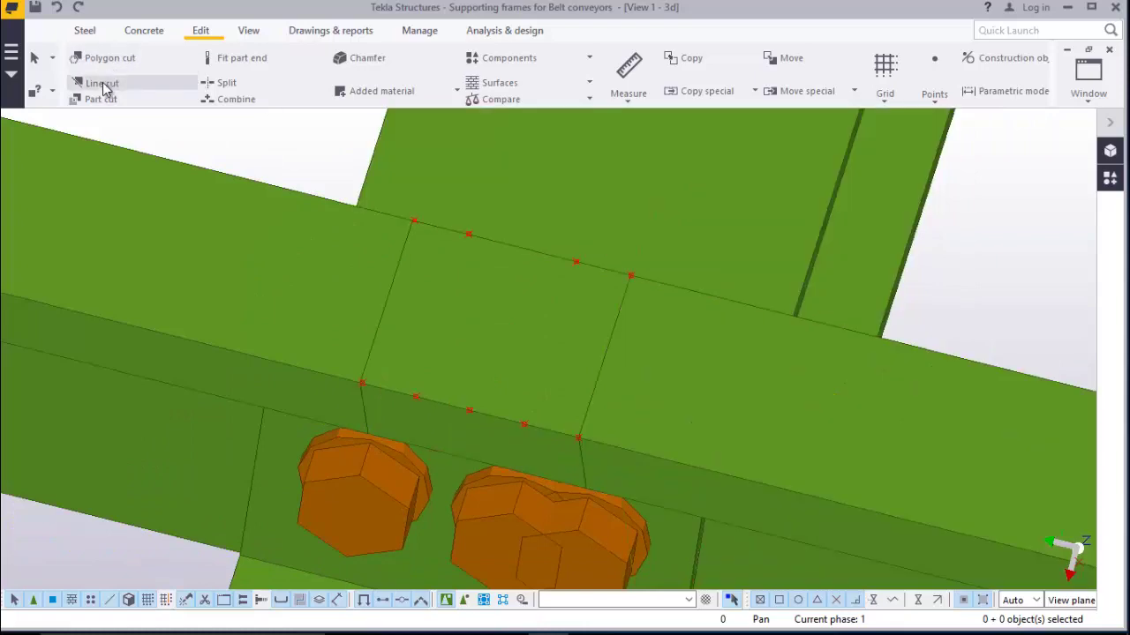
left_click(97, 82)
left_click(318, 292)
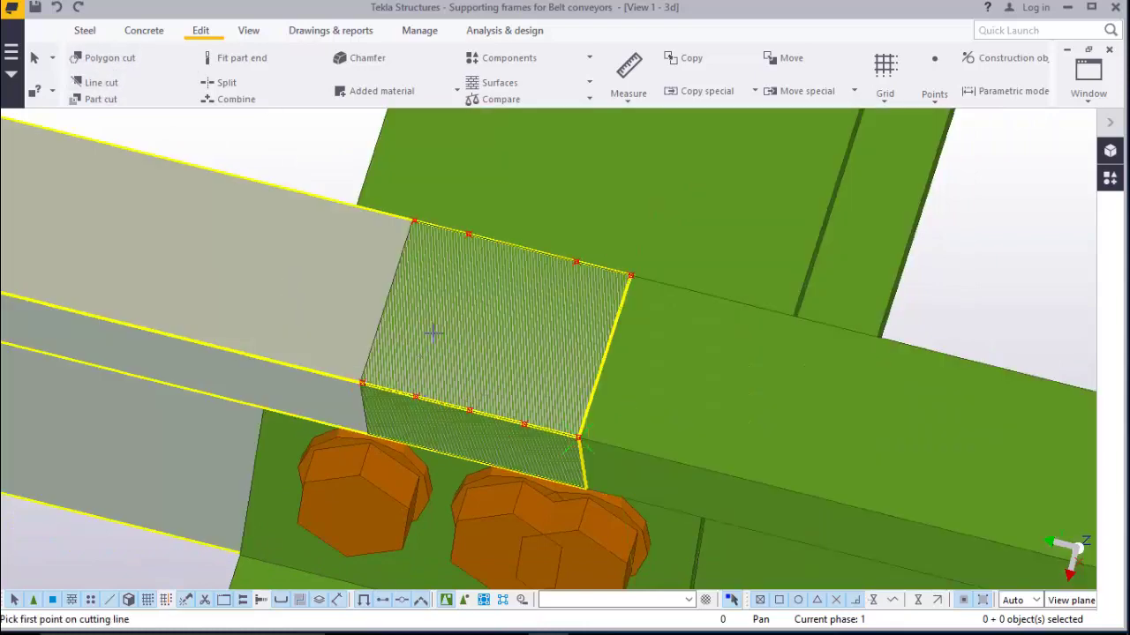
left_click(469, 235)
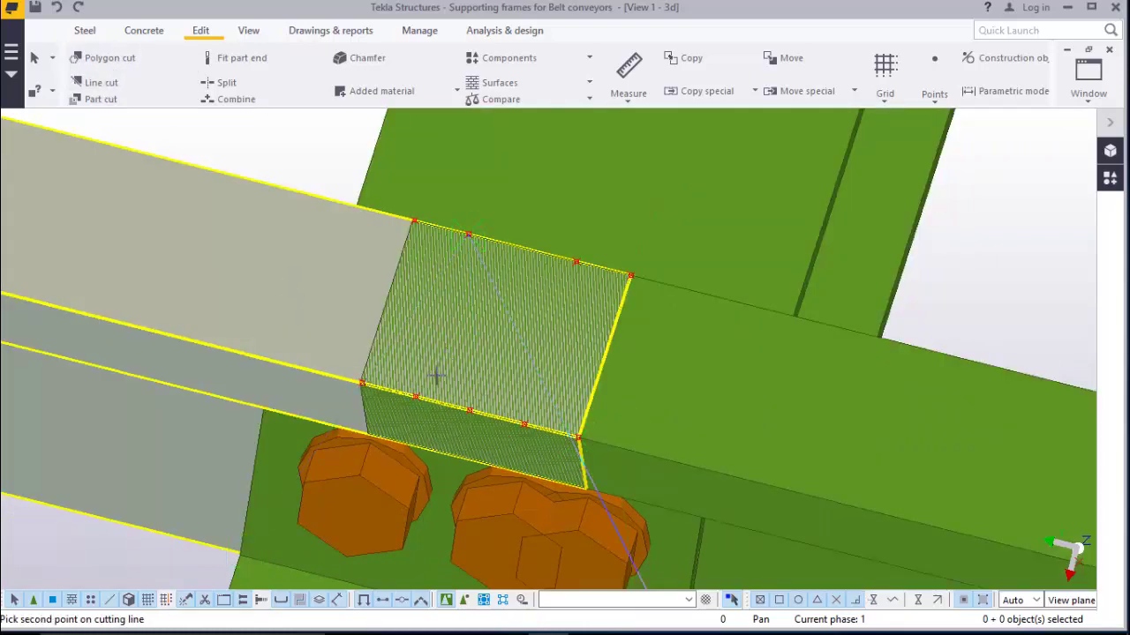
left_click(416, 398)
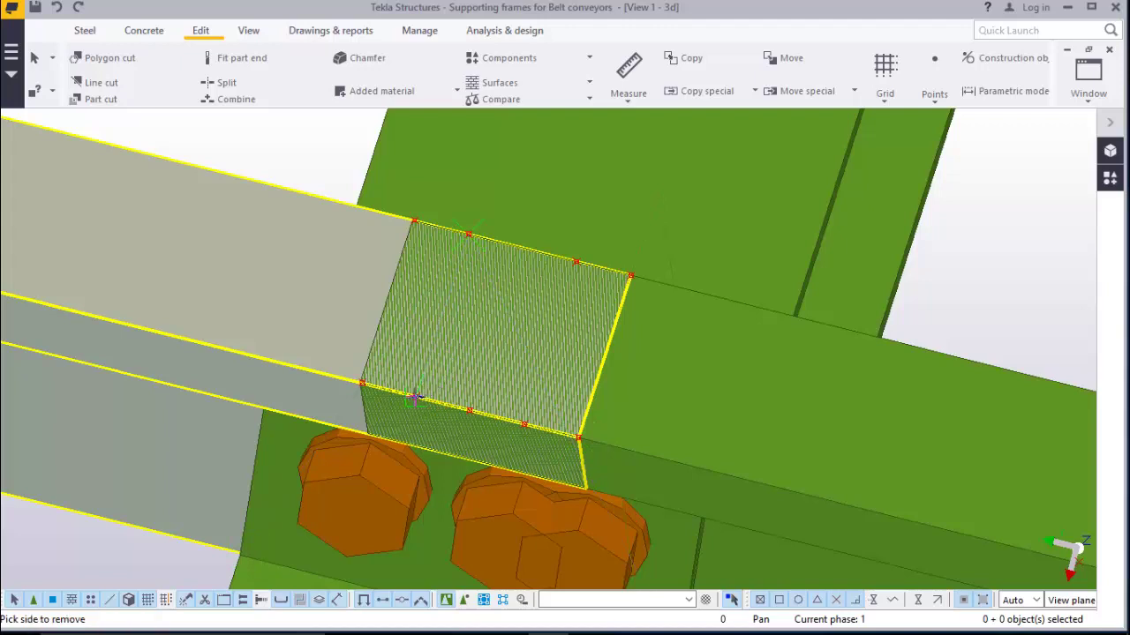
left_click(559, 345)
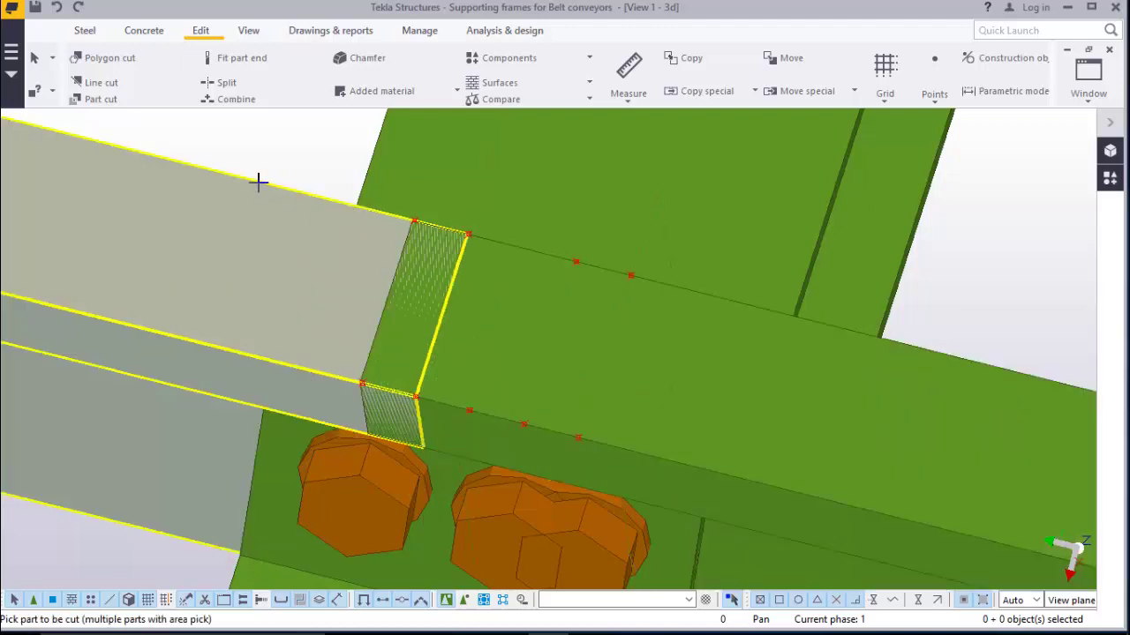
right_click(254, 137)
left_click(291, 146)
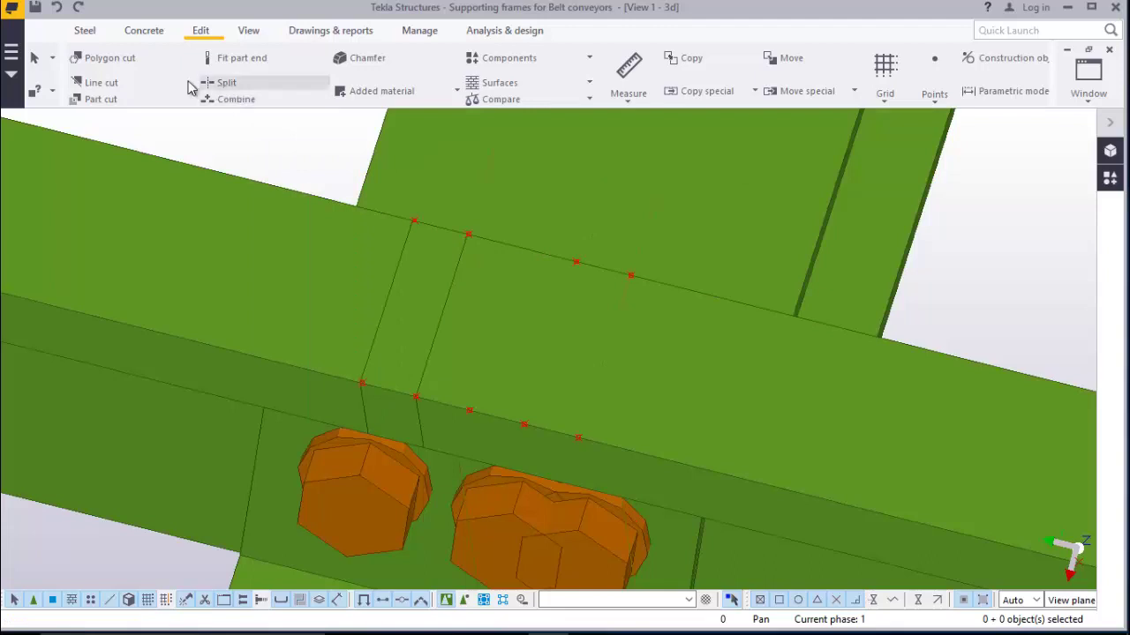
Line cut the right-hand channel across the middle of the overlap, removing the end facing the left-hand channel
left_click(97, 82)
left_click(724, 362)
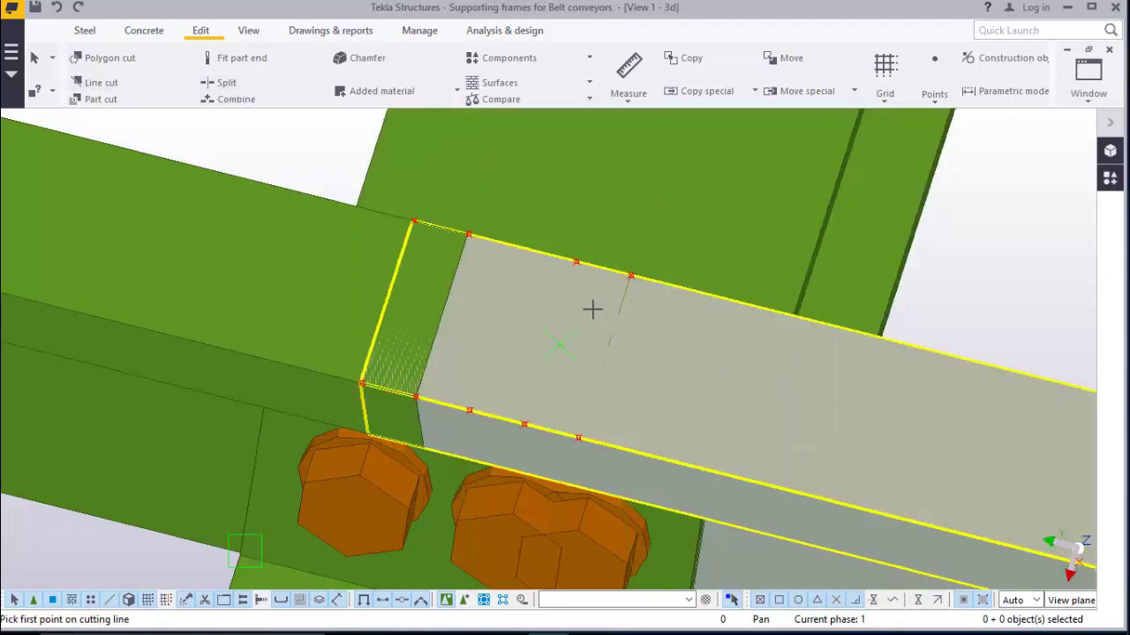
left_click(469, 410)
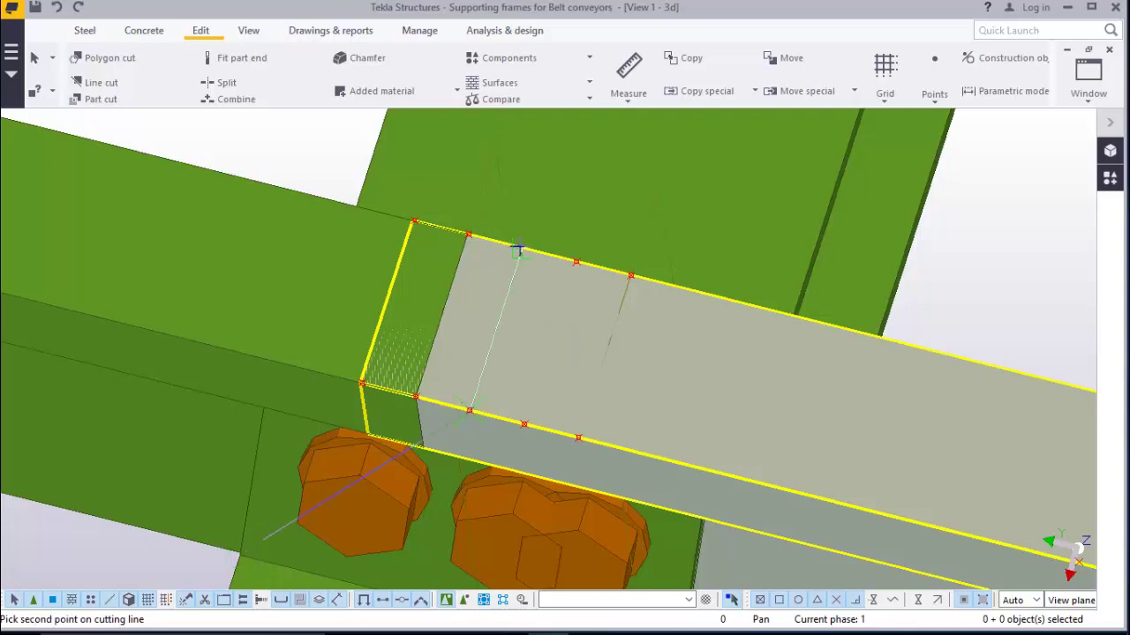
left_click(513, 254)
left_click(479, 281)
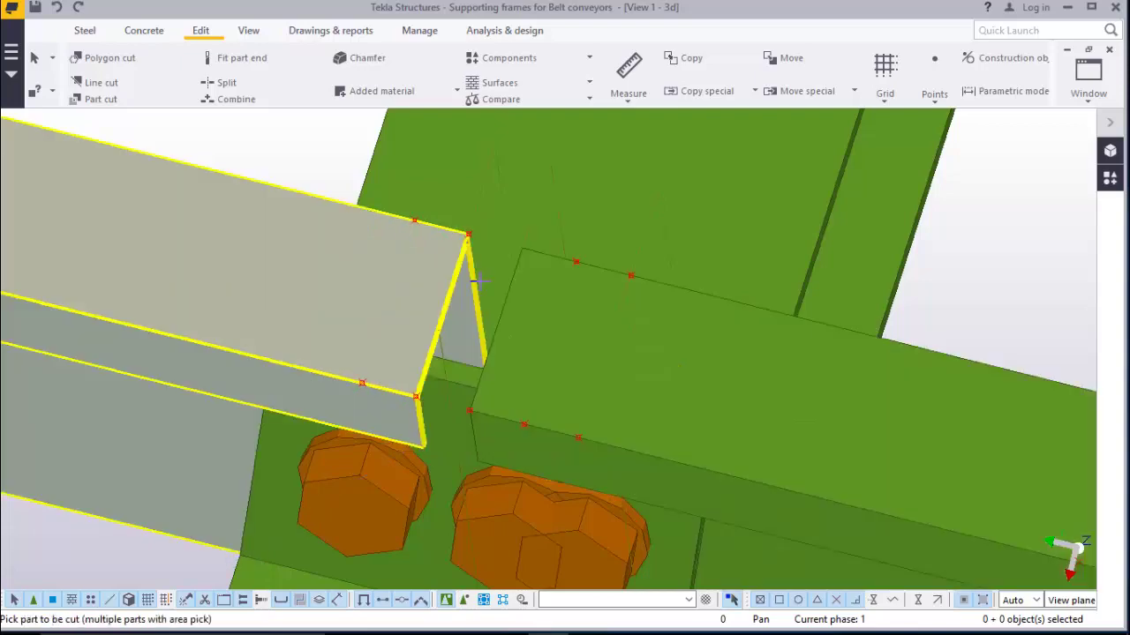
right_click(317, 138)
left_click(335, 152)
Add a point at the far upper corner of the right-hand channel's cut end
scroll(374, 374, "down", 7)
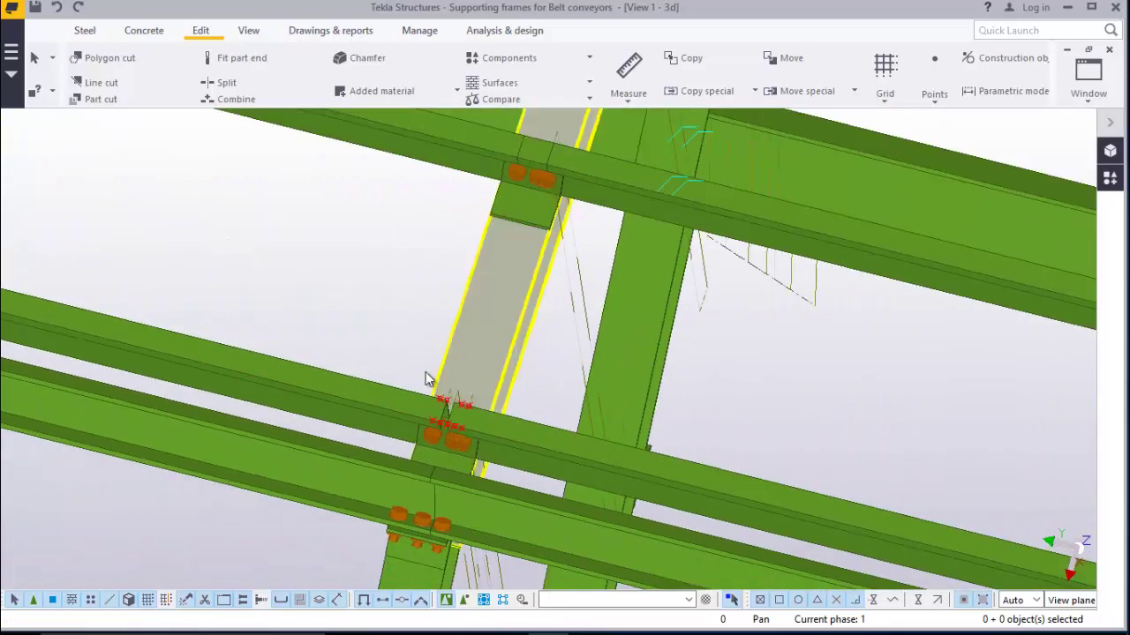
scroll(450, 437, "up", 5)
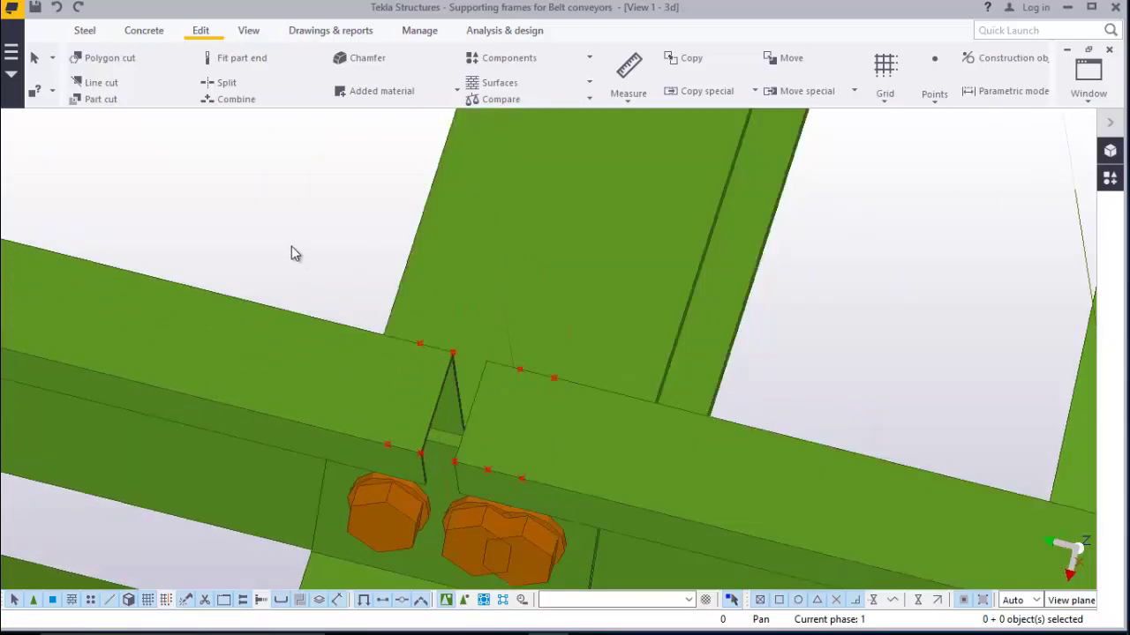
left_click(934, 99)
left_click(962, 422)
scroll(508, 455, "up", 3)
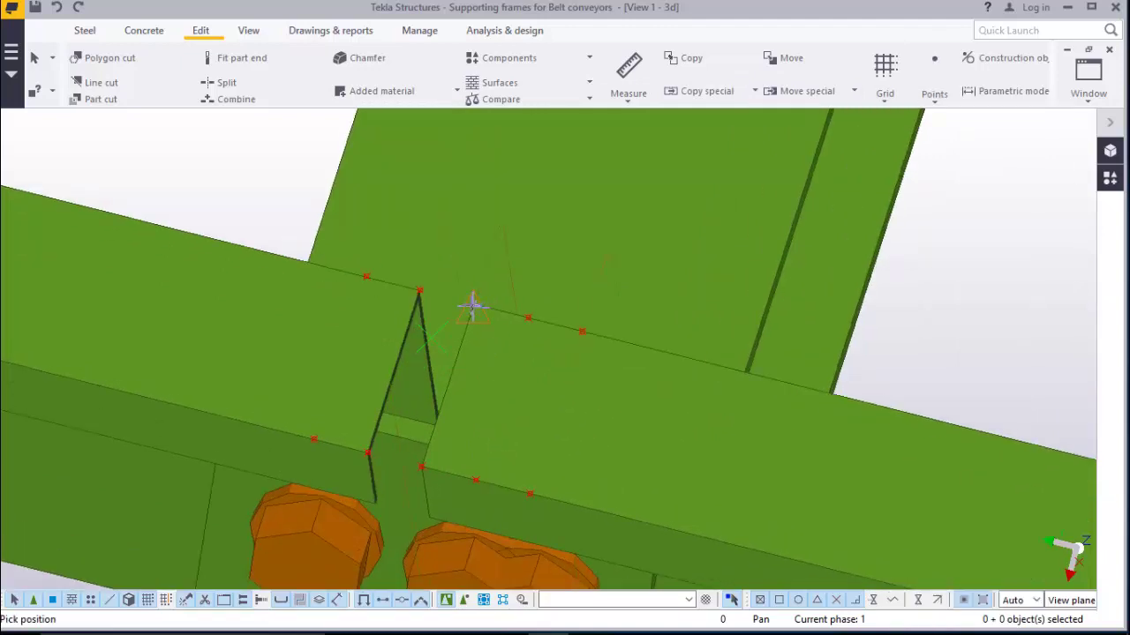
scroll(472, 304, "up", 6)
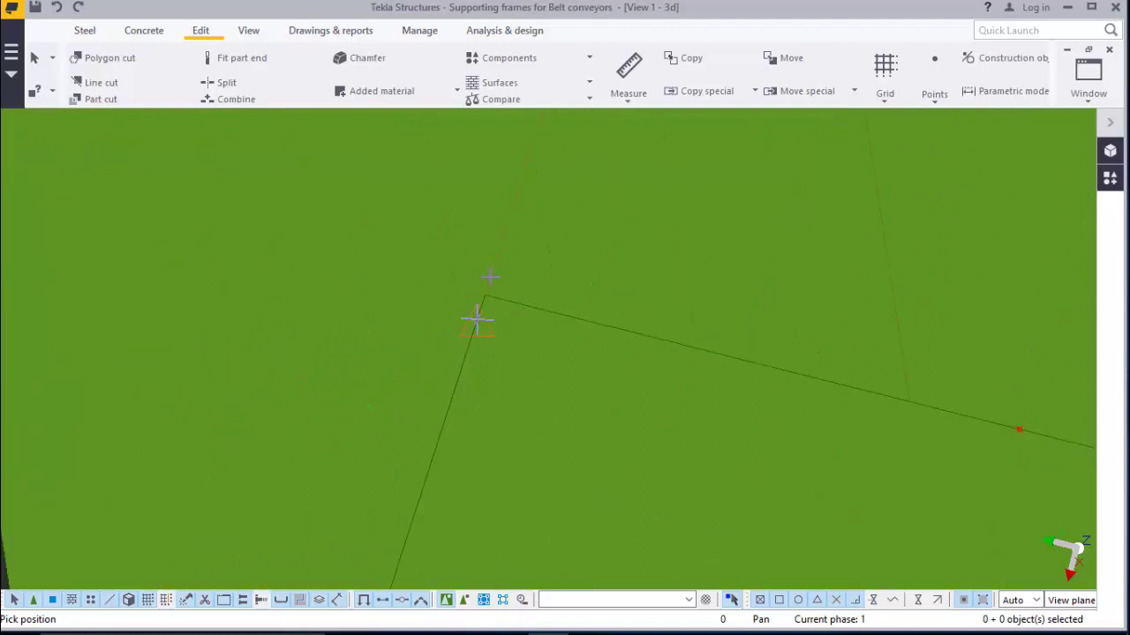
right_click(514, 333)
left_click(529, 344)
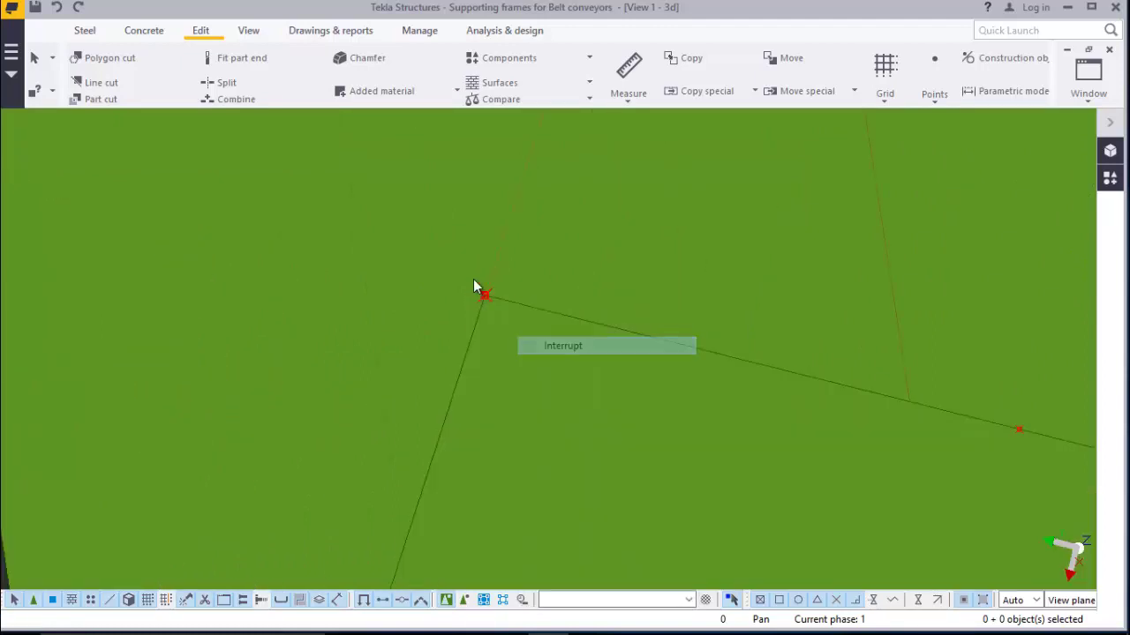
Copy the four gap corner points from the left-hand channel's near cut corner to the near left corner of the next joint's overlap
scroll(474, 274, "up", 5)
scroll(475, 265, "down", 6)
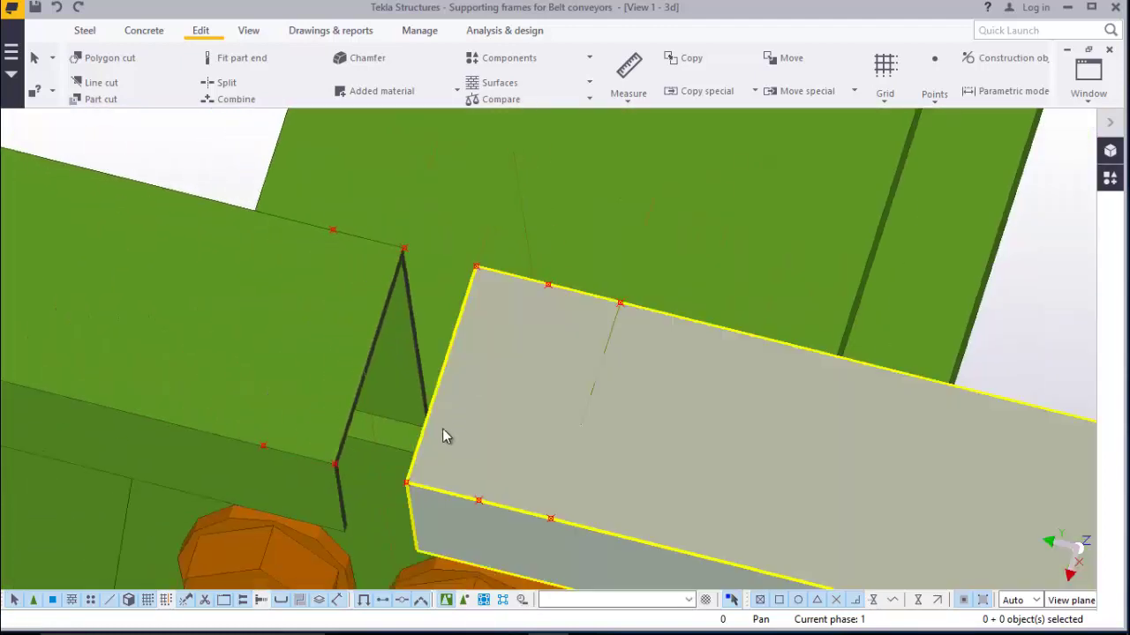
scroll(396, 483, "up", 5)
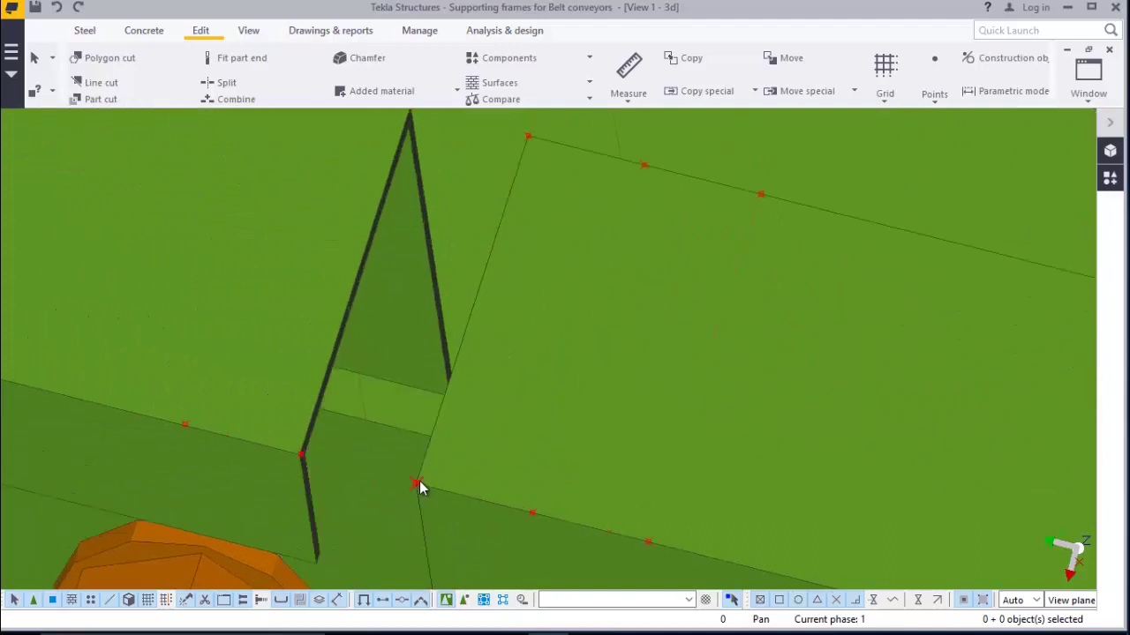
scroll(423, 477, "down", 2)
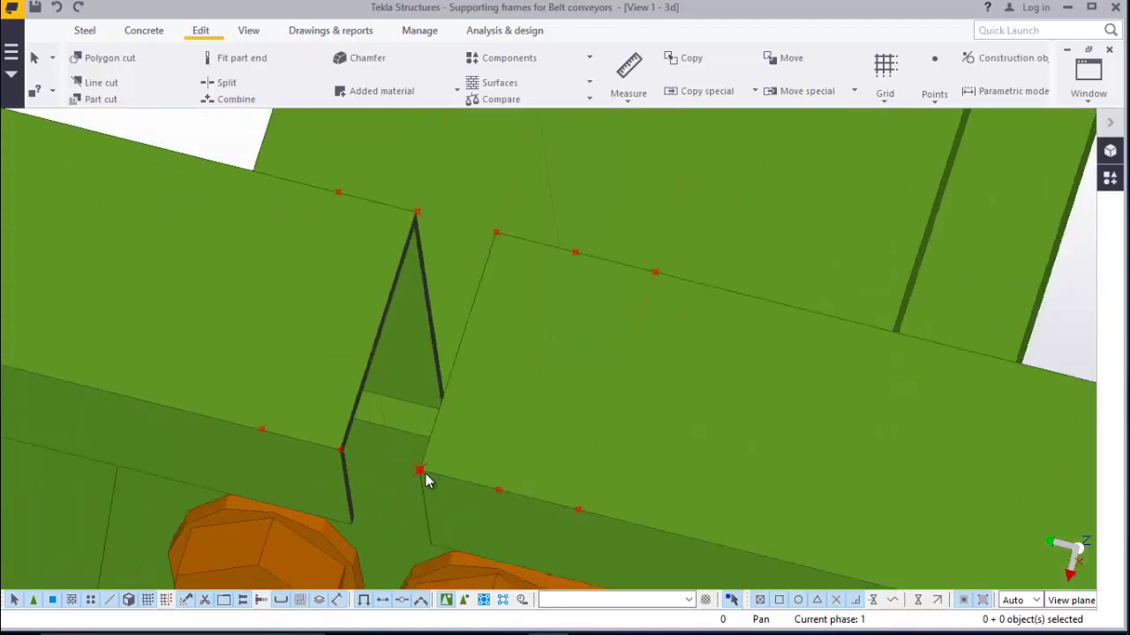
left_click(340, 450, "ctrl")
scroll(494, 300, "down", 2)
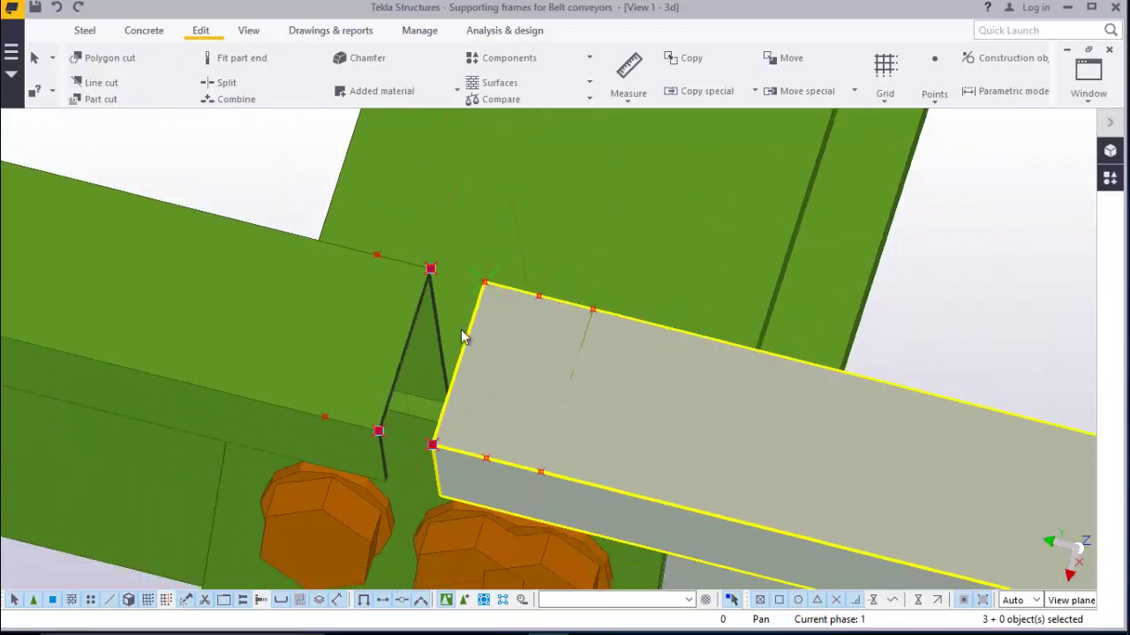
right_click(255, 164)
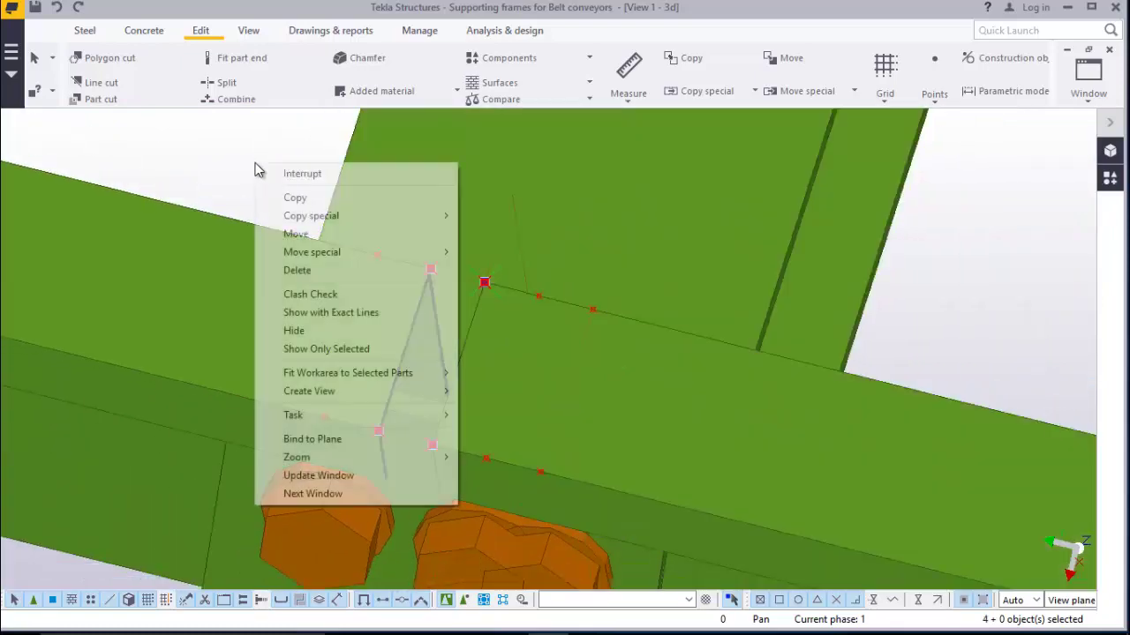
left_click(294, 198)
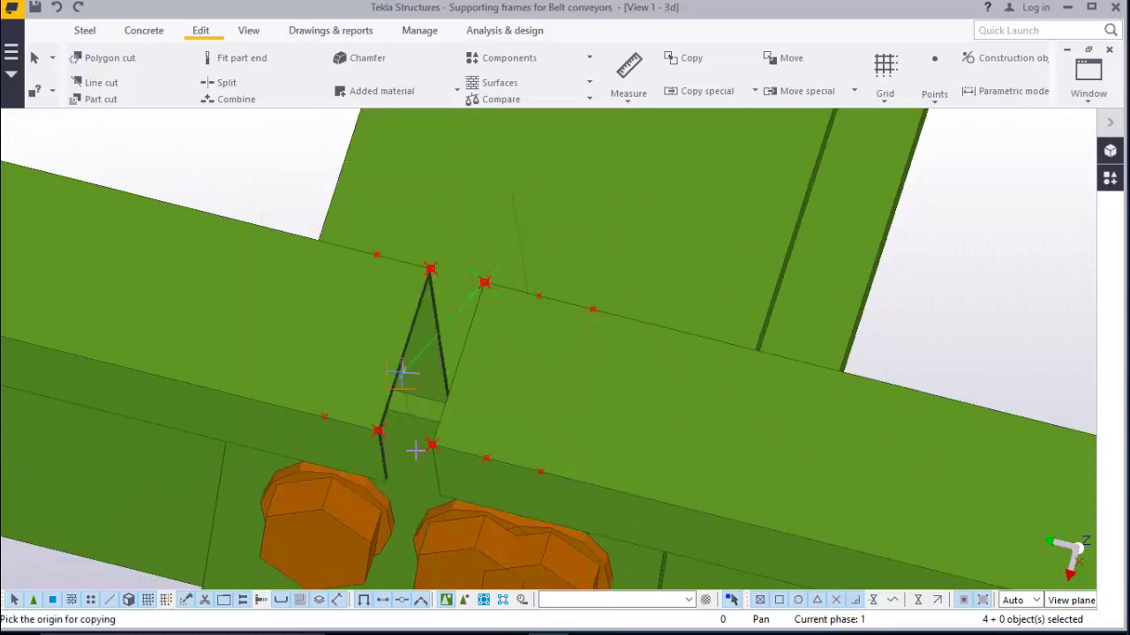
scroll(436, 432, "up", 3)
scroll(436, 432, "down", 5)
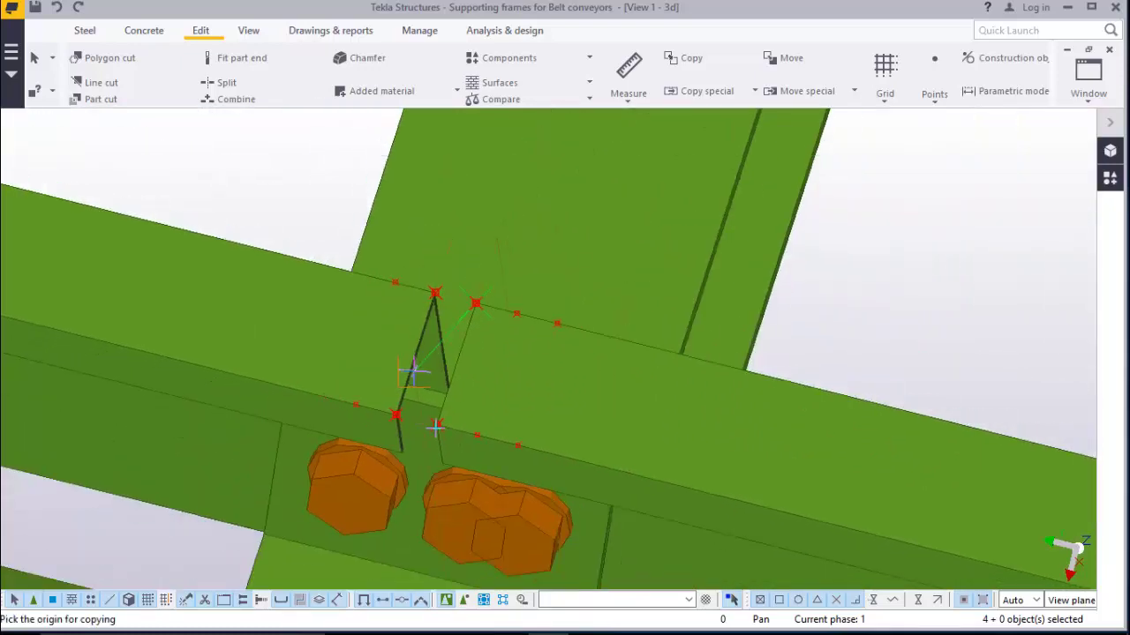
scroll(439, 424, "down", 4)
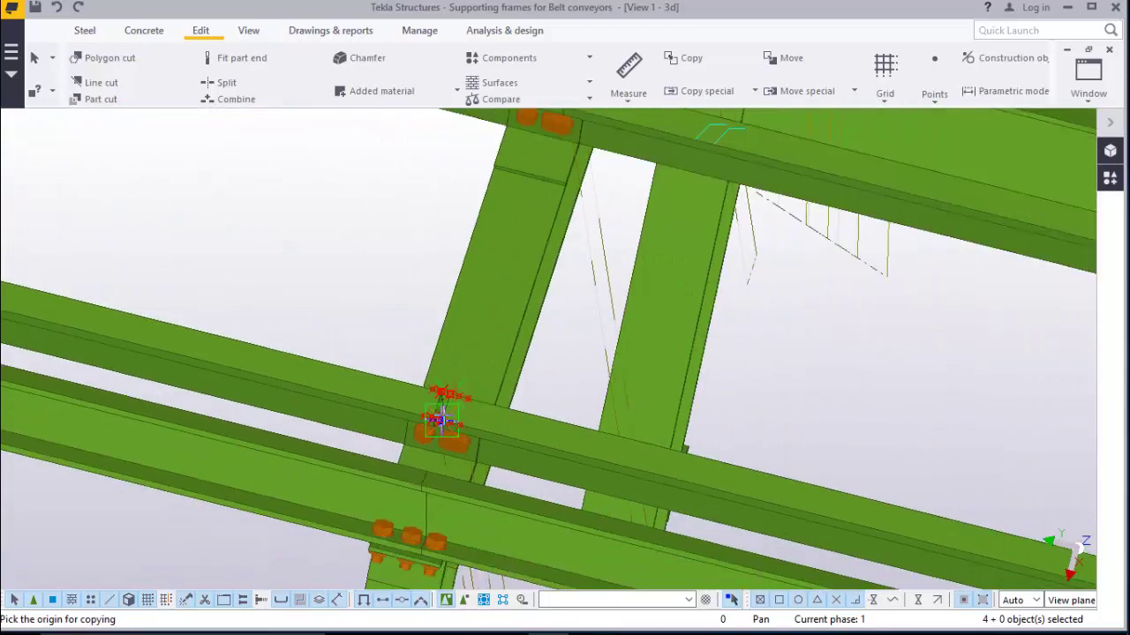
scroll(441, 450, "up", 5)
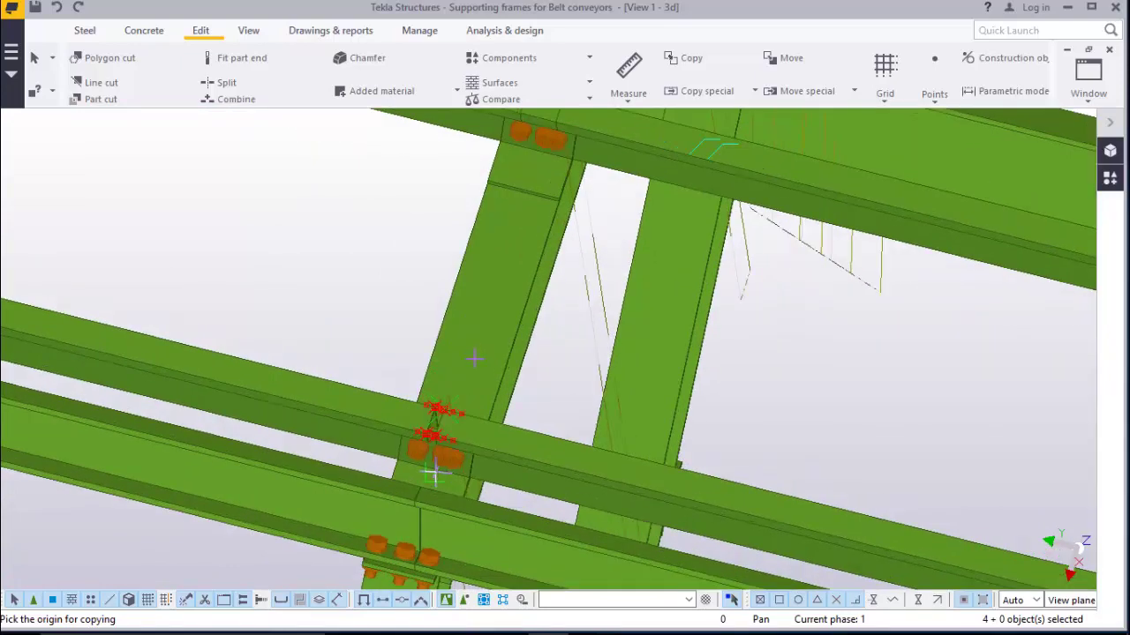
scroll(444, 400, "down", 5)
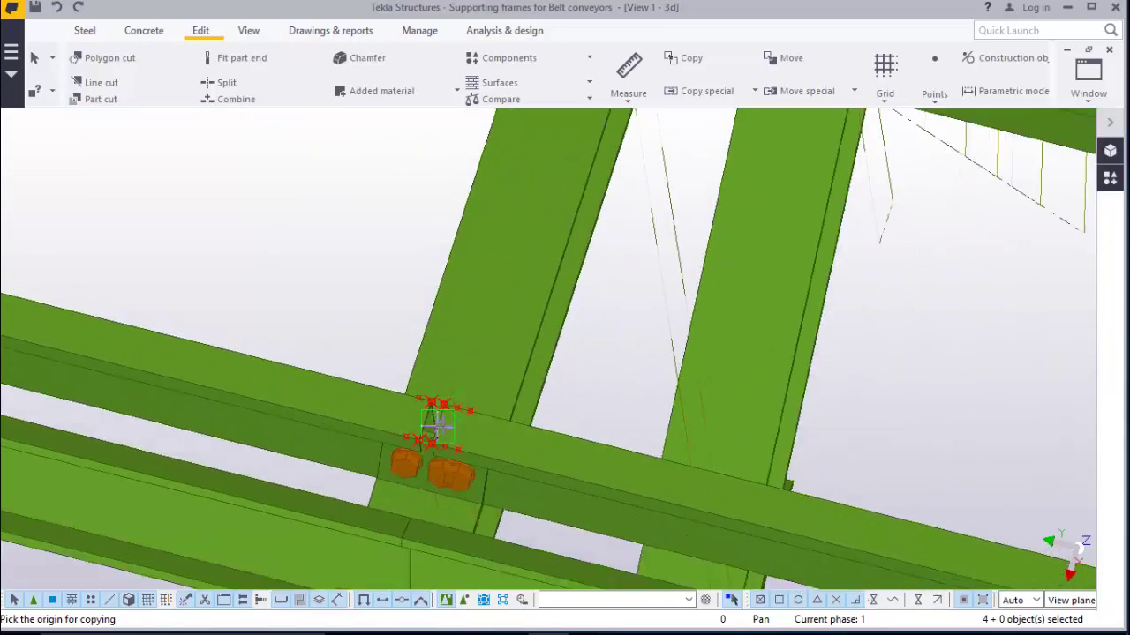
scroll(536, 179, "up", 3)
scroll(530, 190, "down", 2)
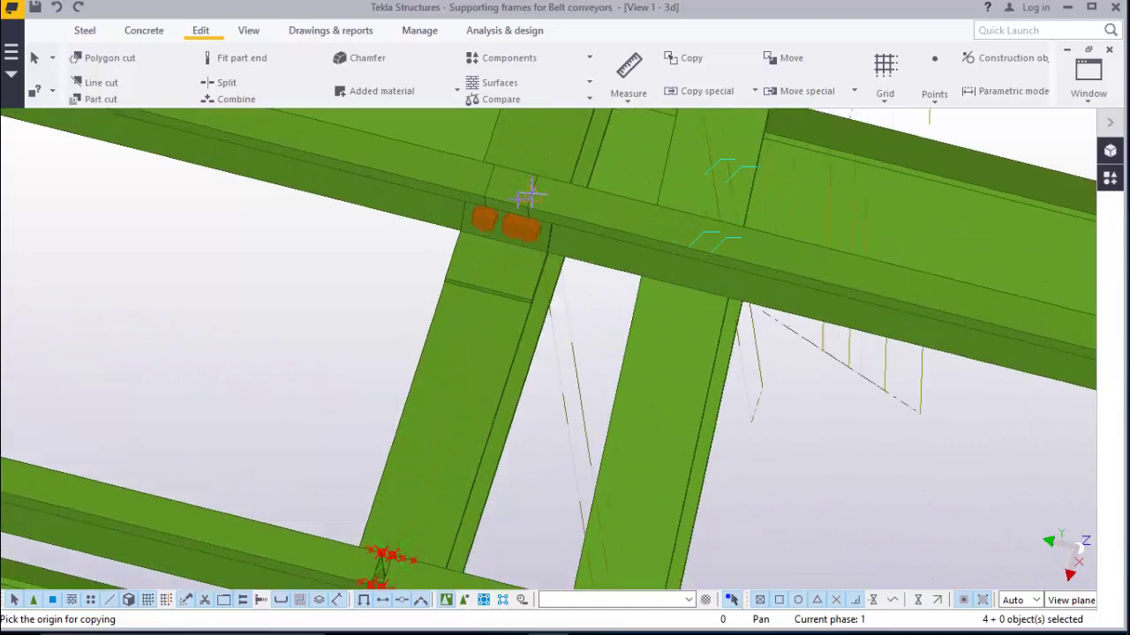
scroll(407, 518, "up", 6)
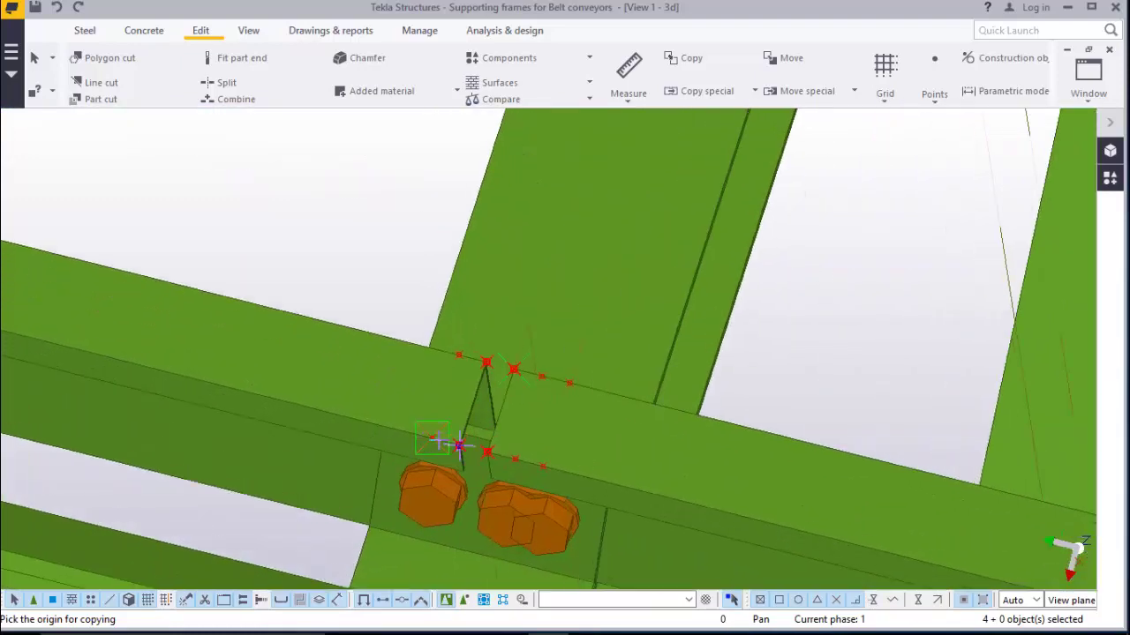
scroll(439, 447, "up", 2)
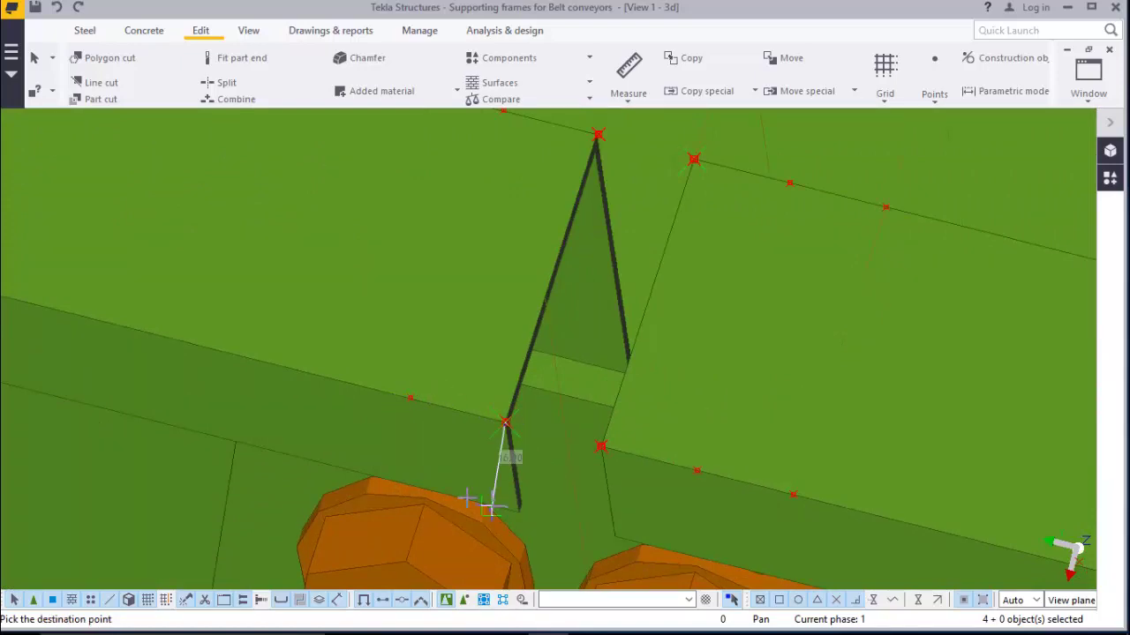
scroll(491, 505, "down", 8)
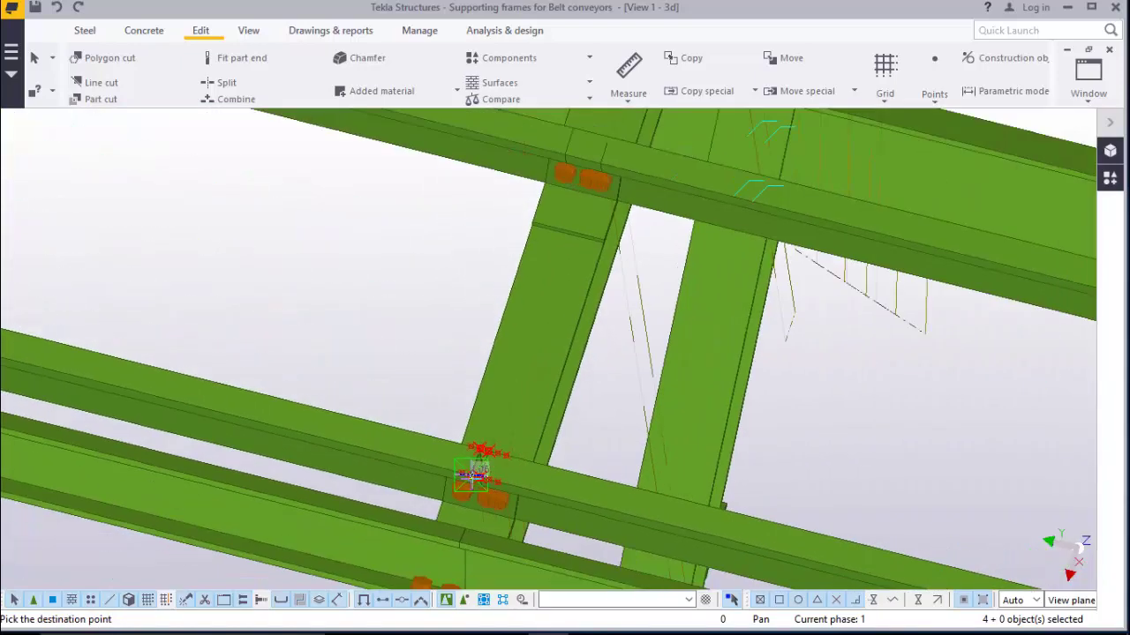
scroll(559, 194, "up", 5)
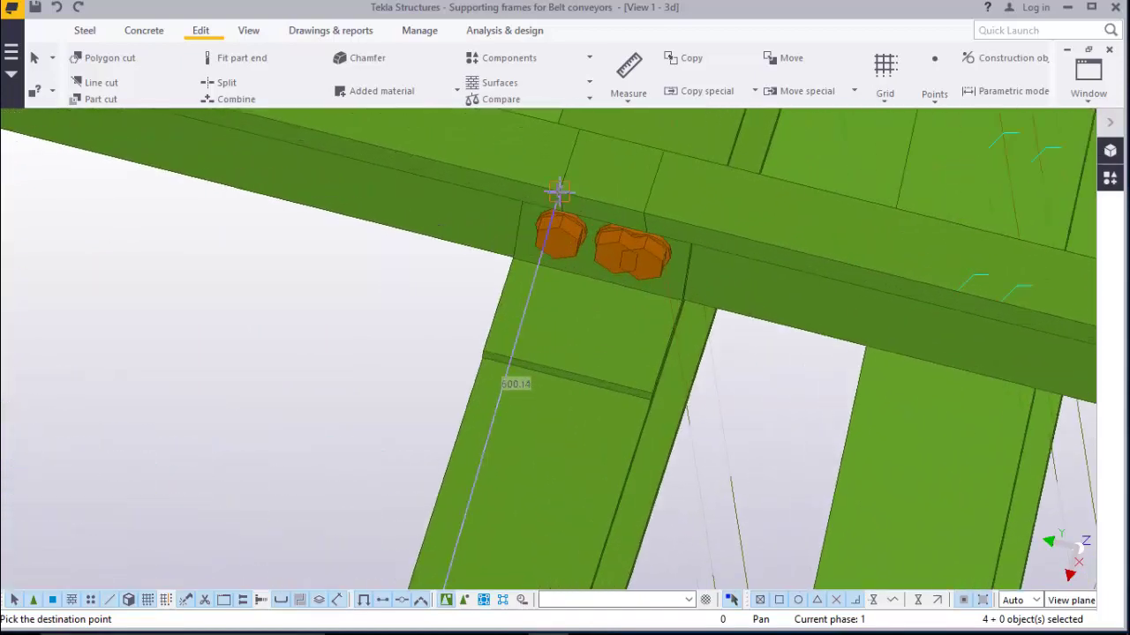
scroll(560, 194, "up", 3)
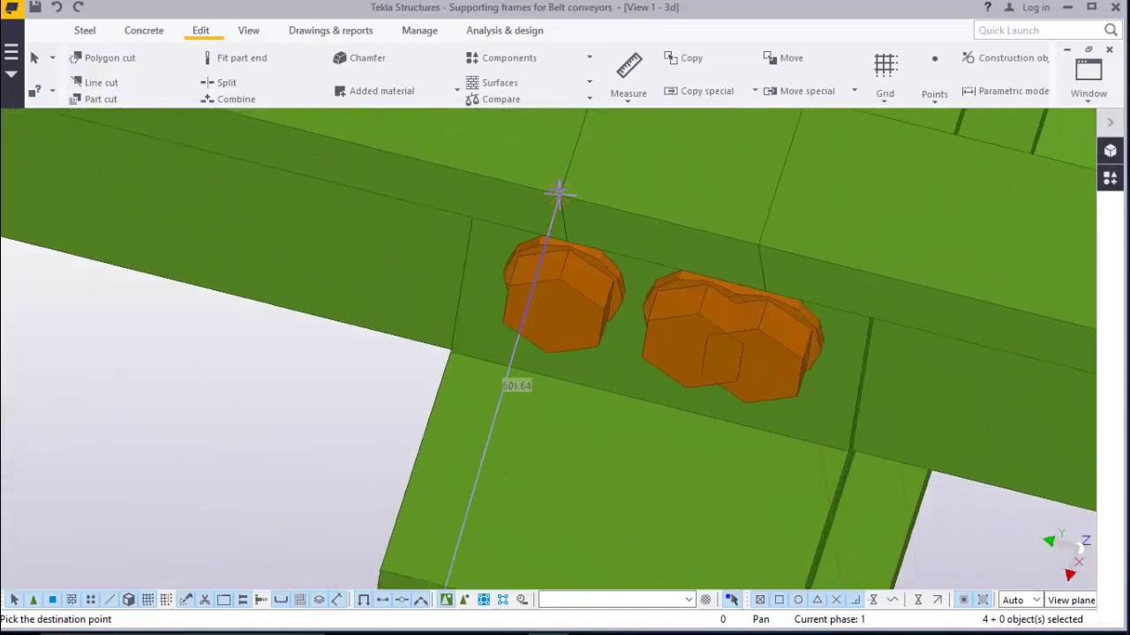
Copy the four gap corner points to the near left overlap corner of each remaining channel joint along the same cross member
scroll(539, 309, "down", 8)
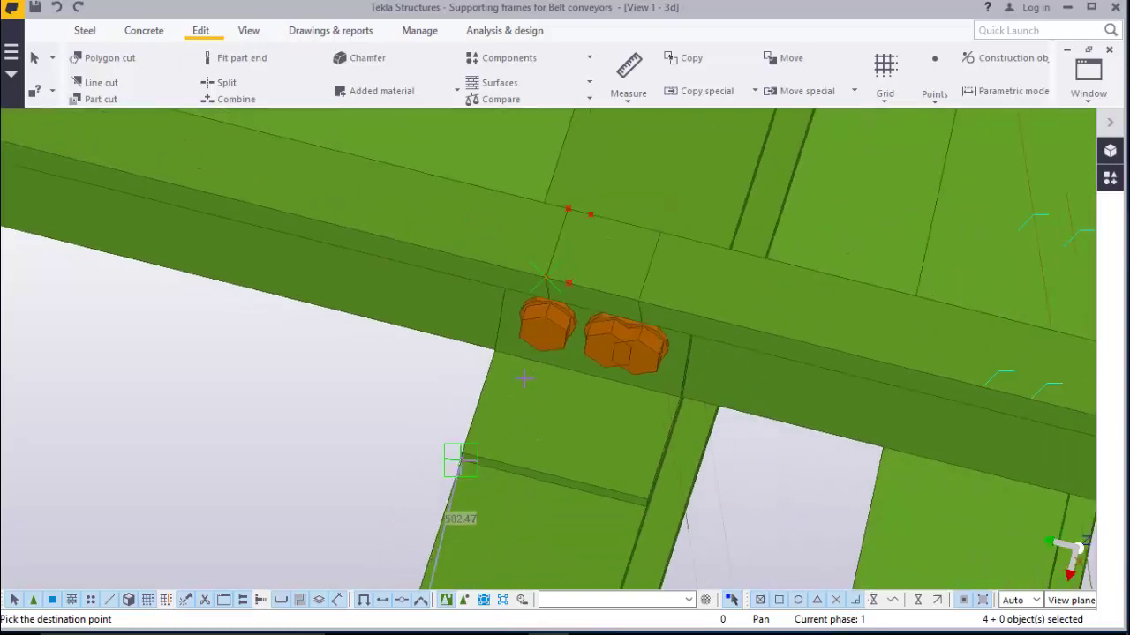
scroll(592, 262, "up", 6)
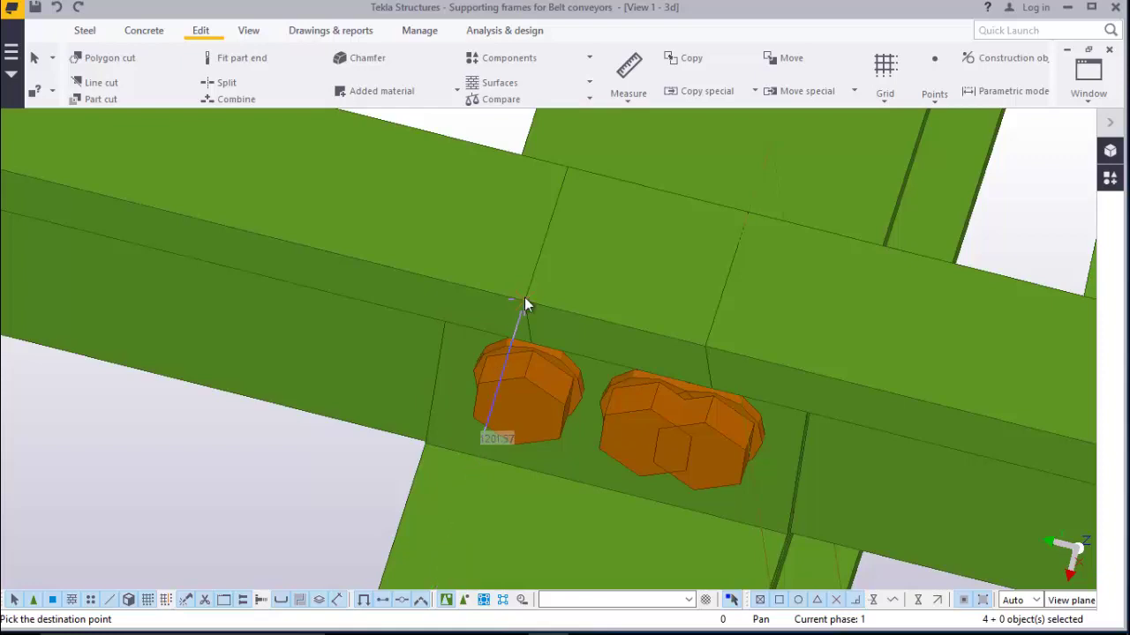
scroll(525, 302, "down", 5)
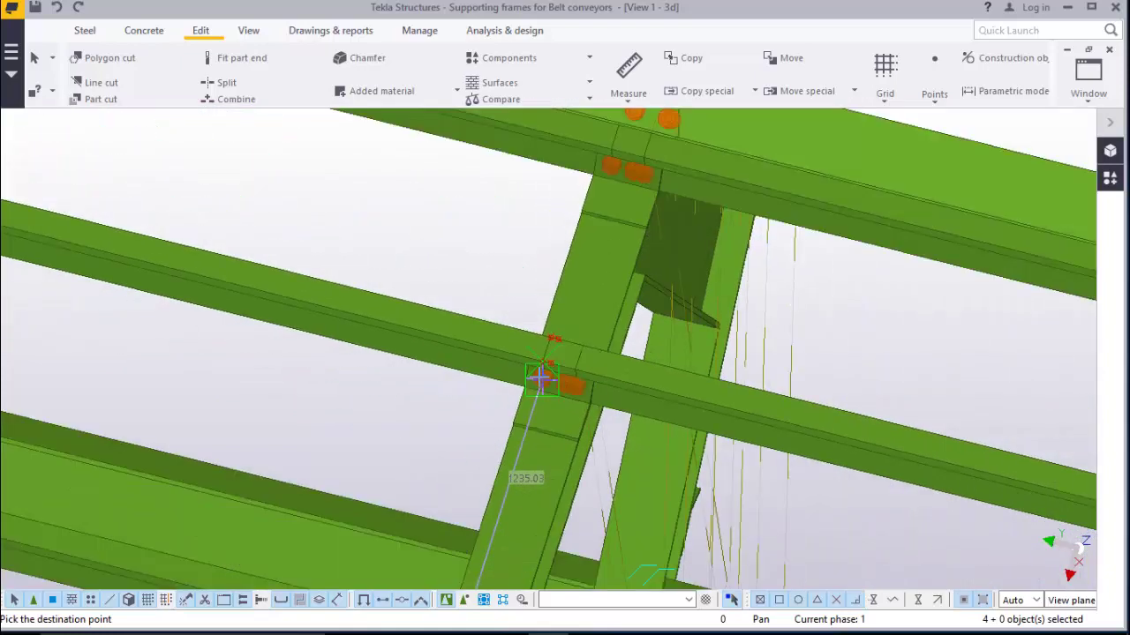
scroll(585, 217, "up", 6)
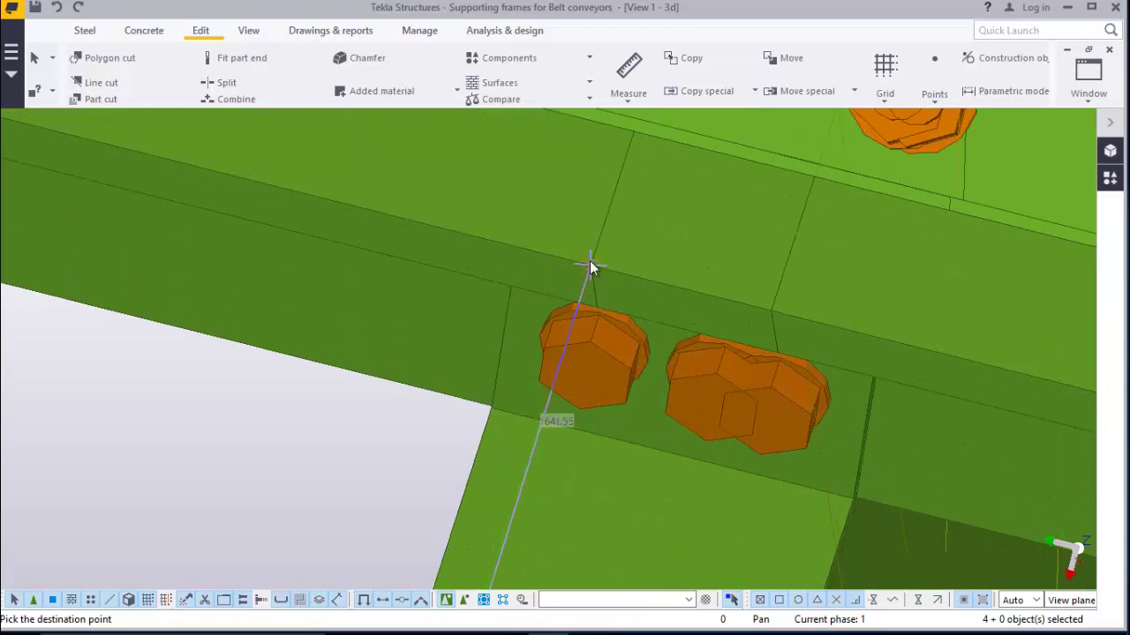
scroll(583, 318, "down", 4)
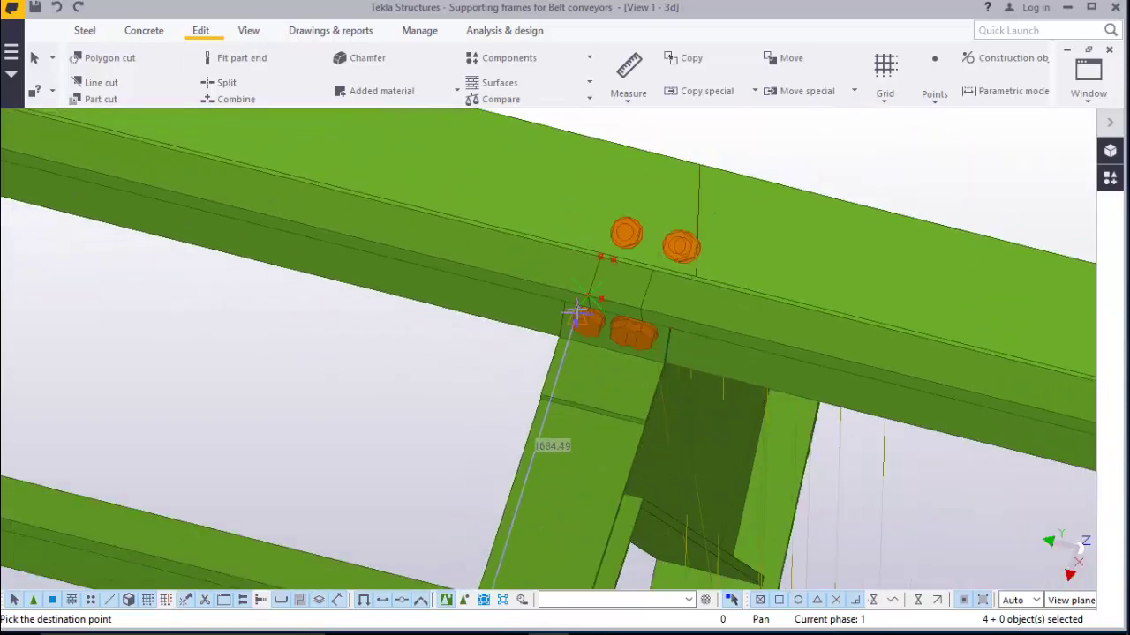
scroll(575, 314, "down", 3)
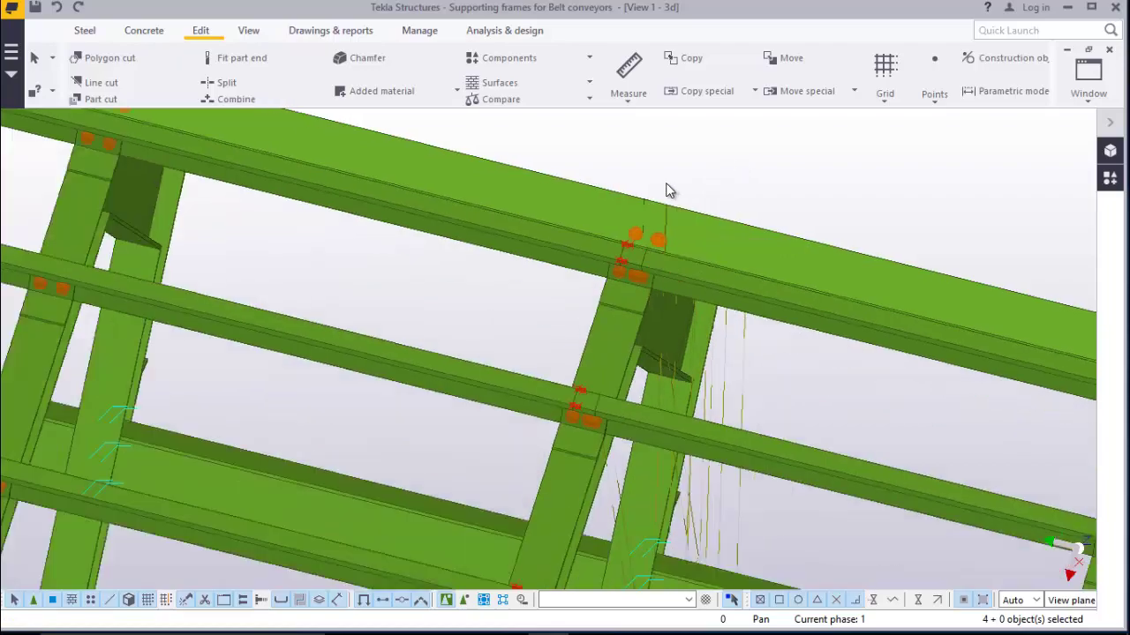
scroll(668, 190, "down", 5)
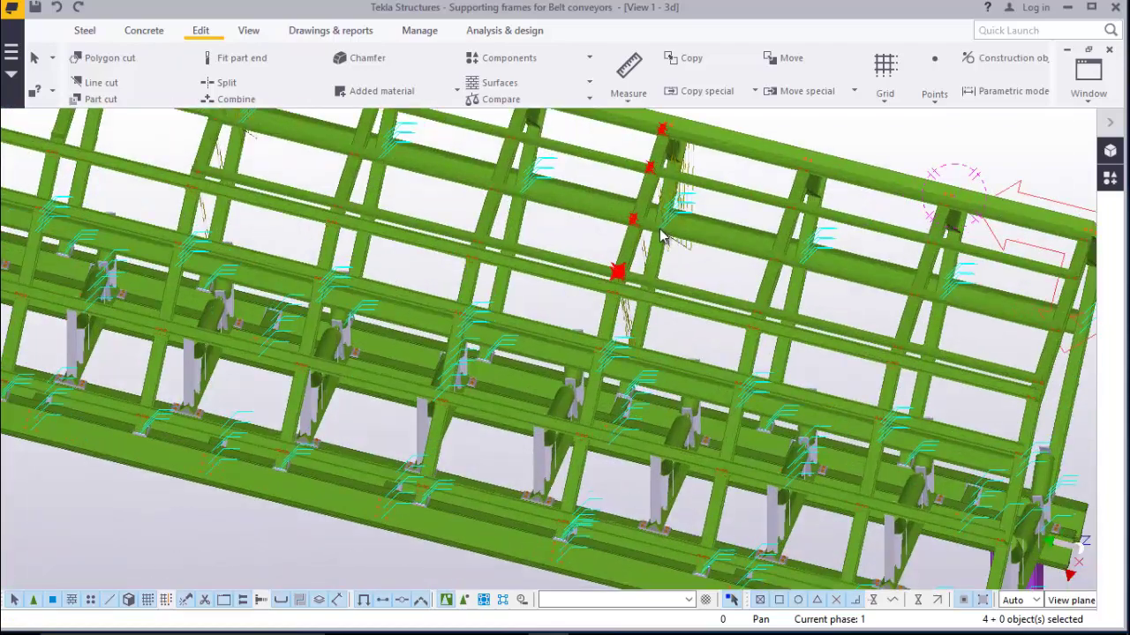
At the joint next to the finished gap, line cut the left-hand channel through the right-hand pair of points, removing the end beyond them
scroll(618, 272, "up", 6)
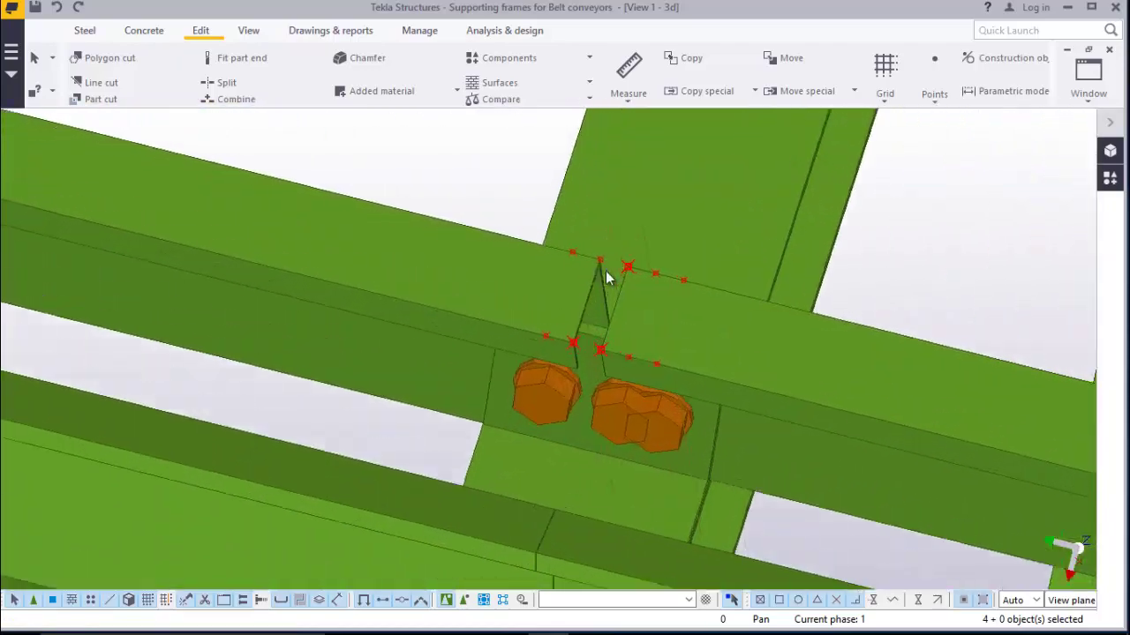
scroll(505, 366, "down", 5)
scroll(560, 191, "up", 2)
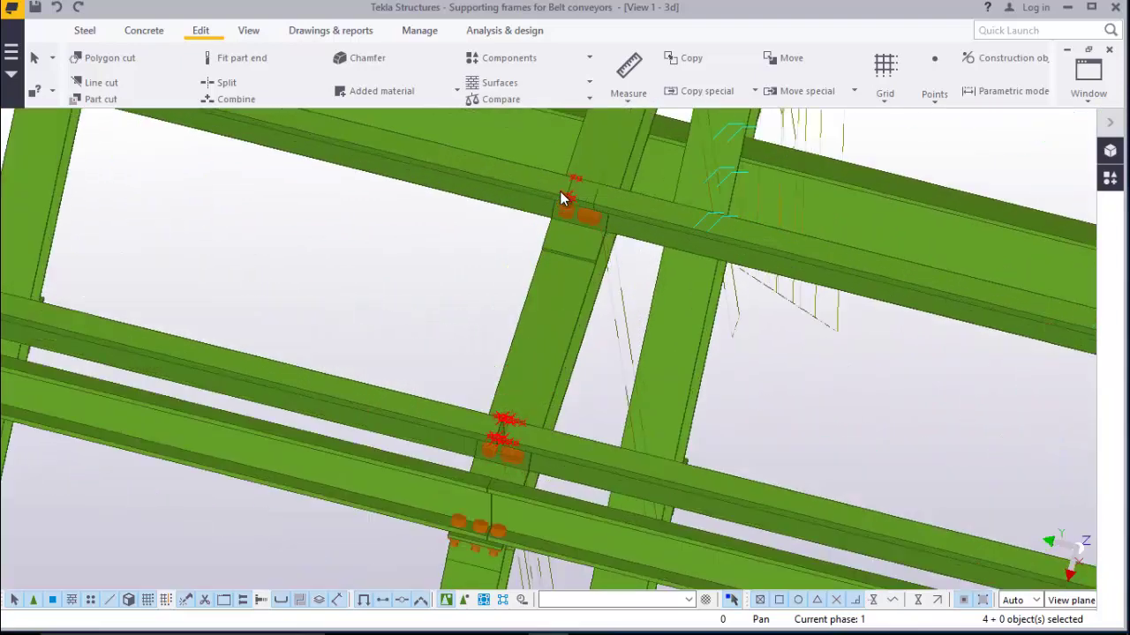
scroll(560, 191, "up", 5)
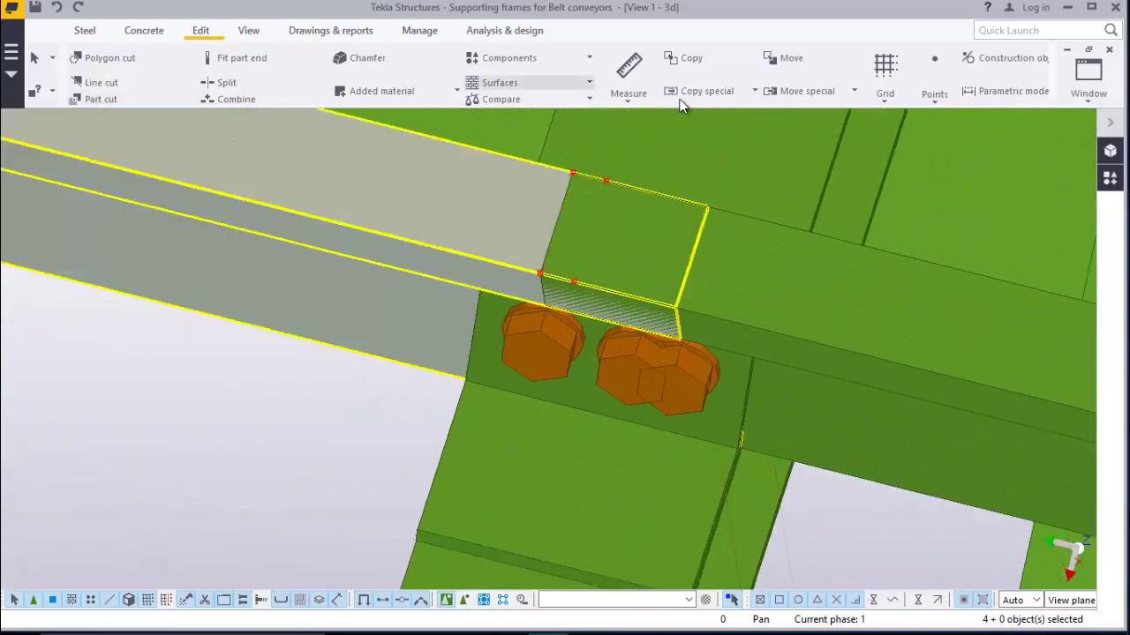
left_click(135, 82)
scroll(668, 218, "up", 2)
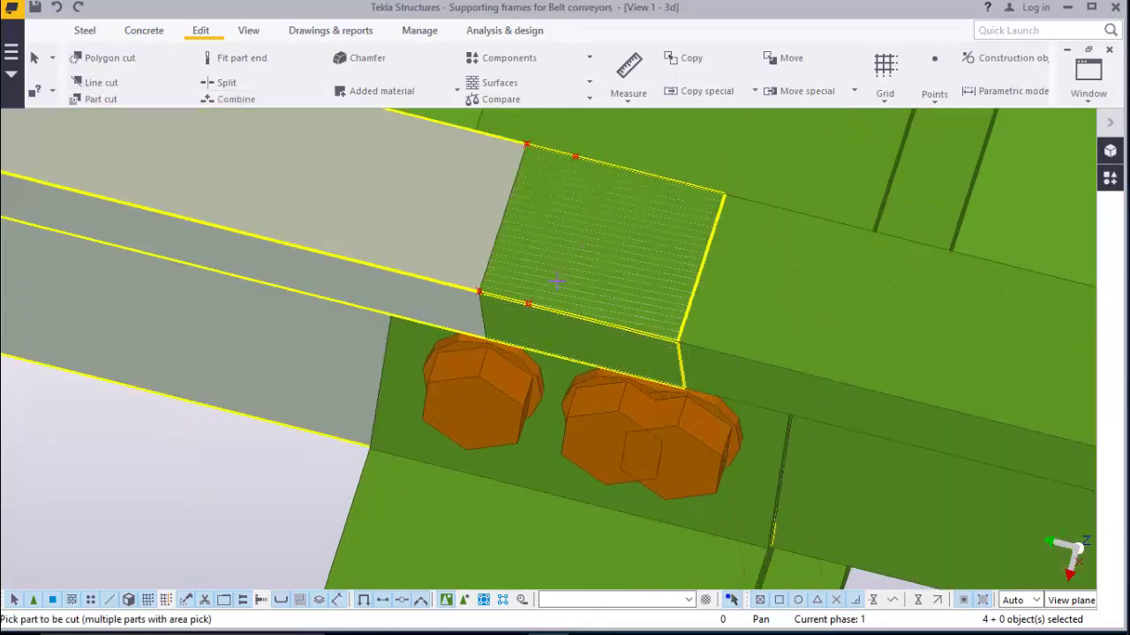
left_click(314, 160)
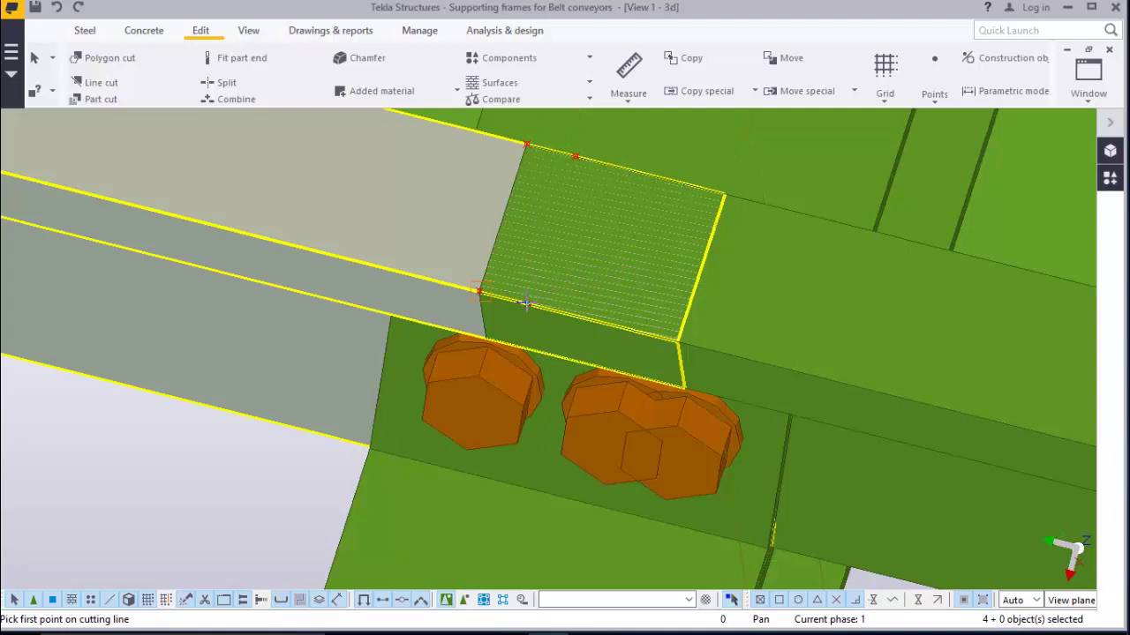
left_click(576, 157)
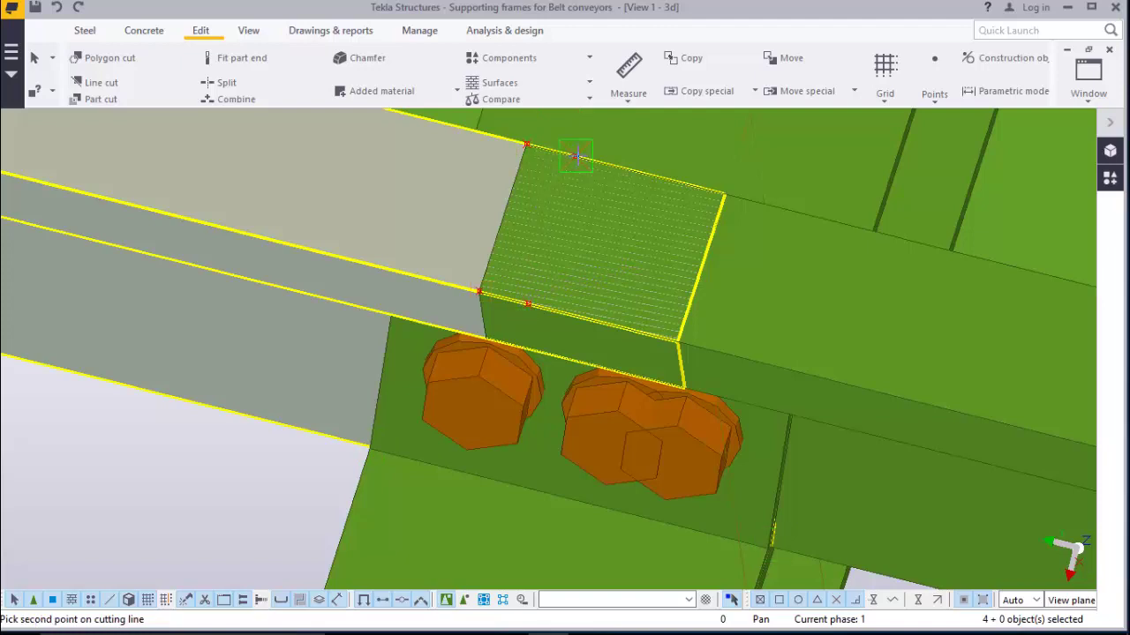
left_click(633, 248)
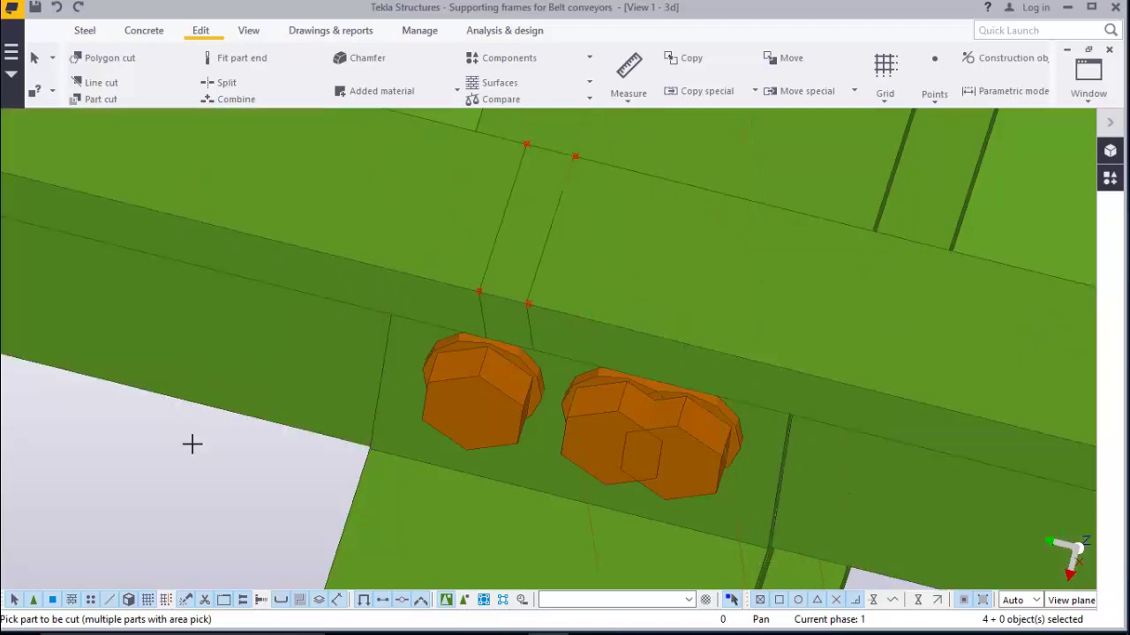
right_click(191, 443)
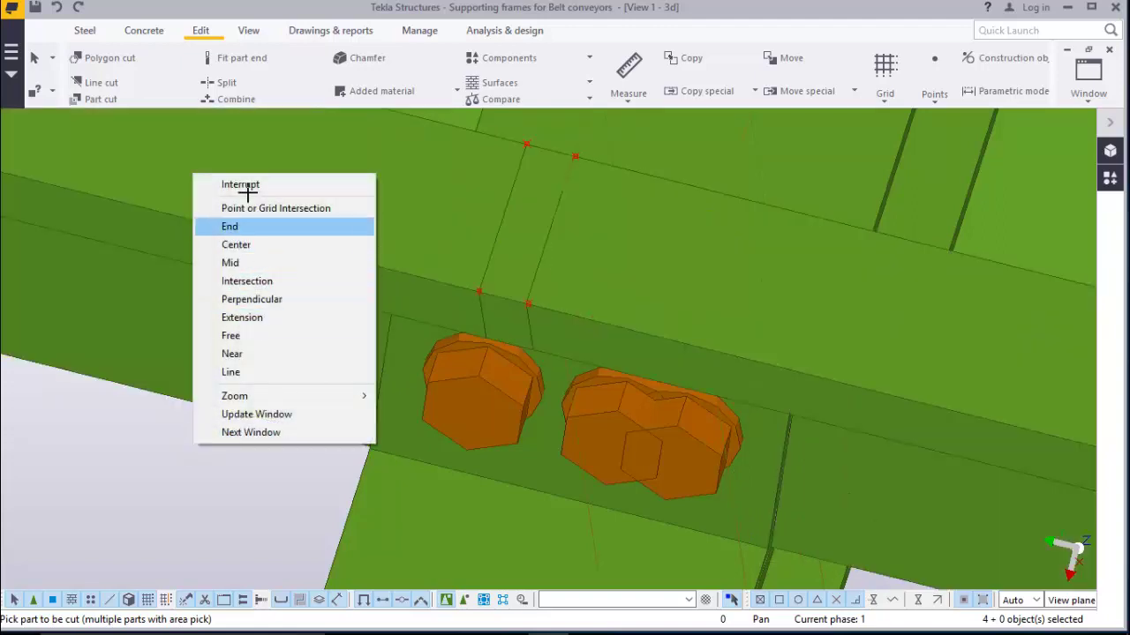
left_click(259, 185)
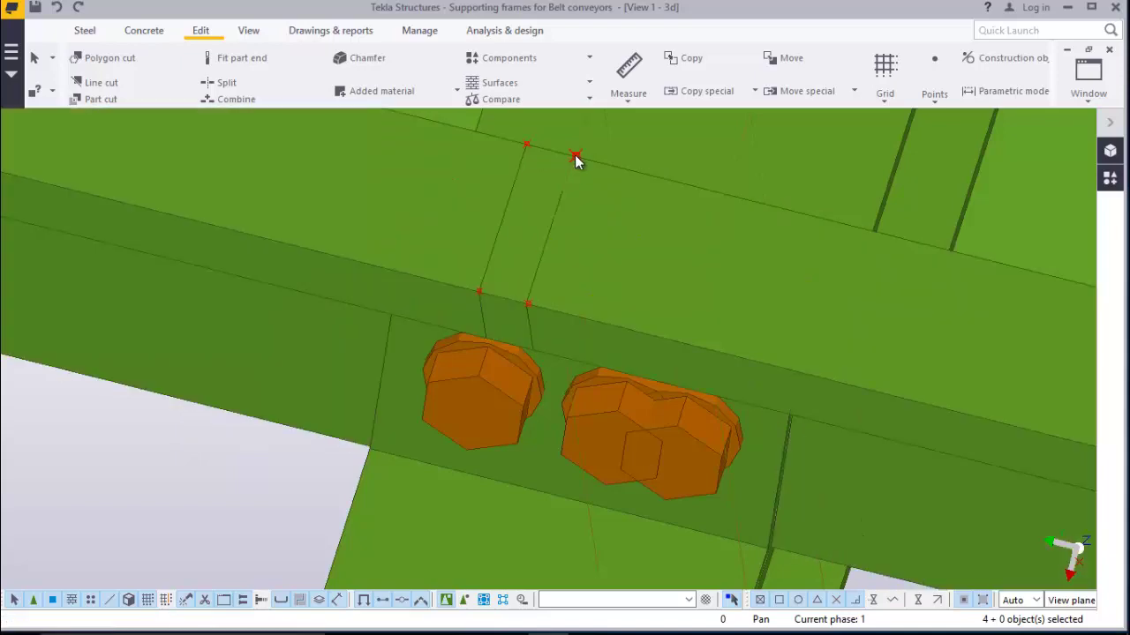
Copy the two points at the left-hand channel's cut end along the channel by the spacing between the point pairs, toward the right-hand channel
left_click(585, 159)
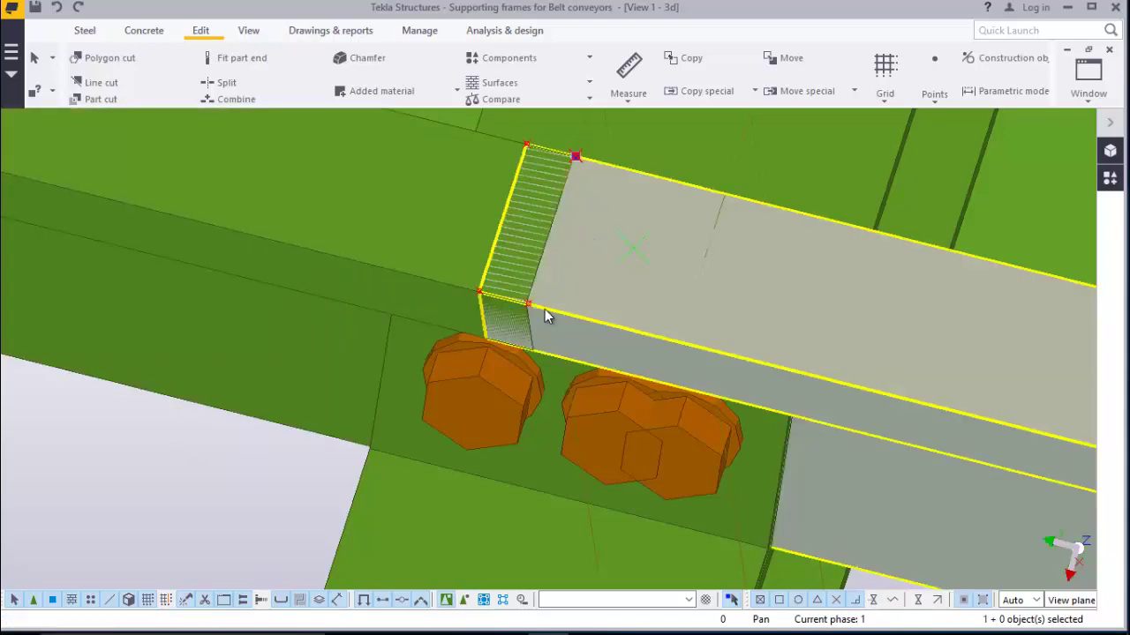
left_click(530, 306, "ctrl")
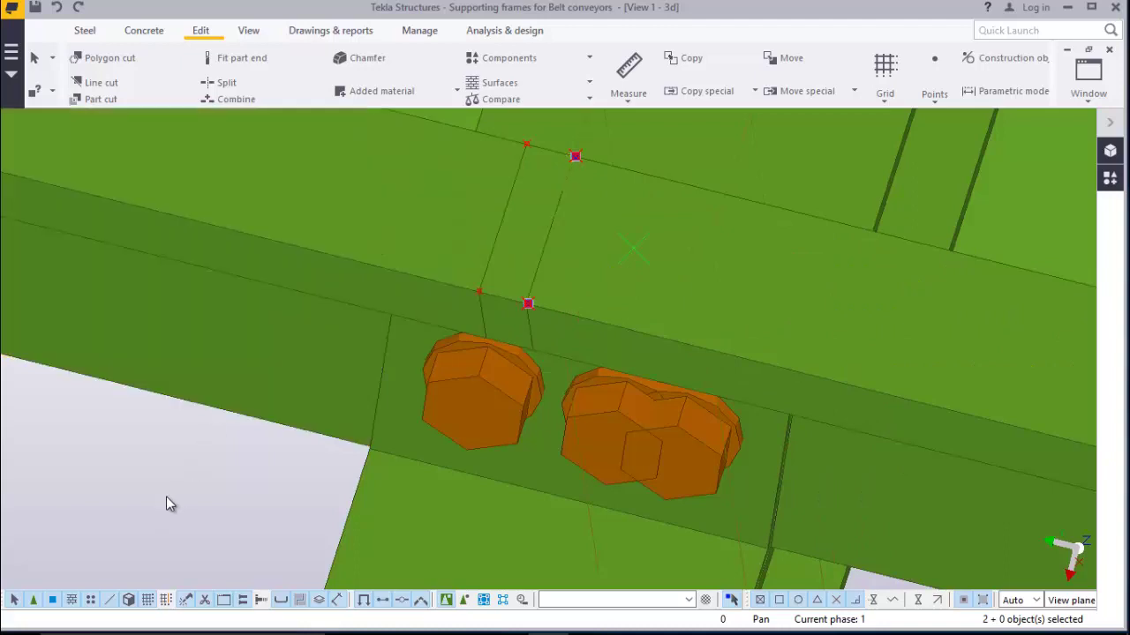
right_click(166, 496)
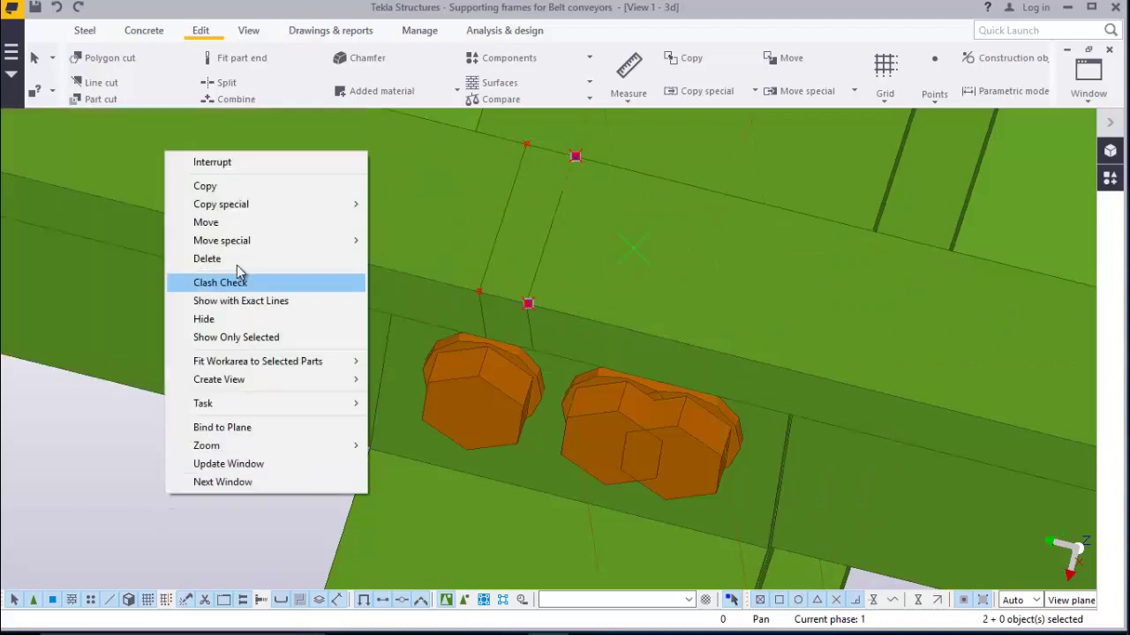
left_click(205, 185)
left_click(525, 145)
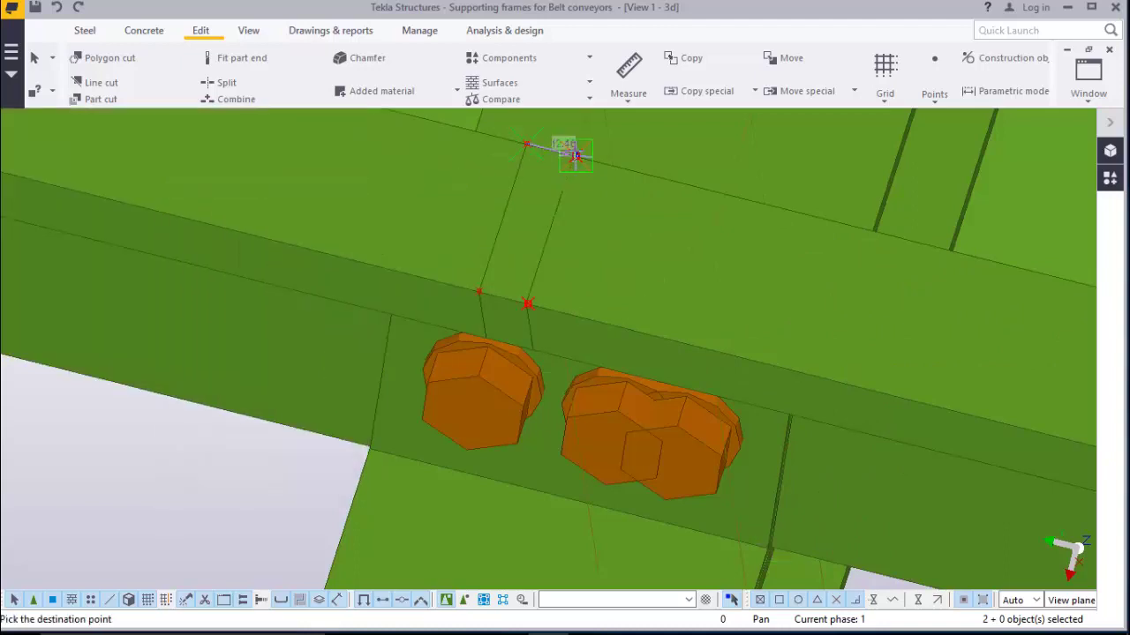
right_click(164, 450)
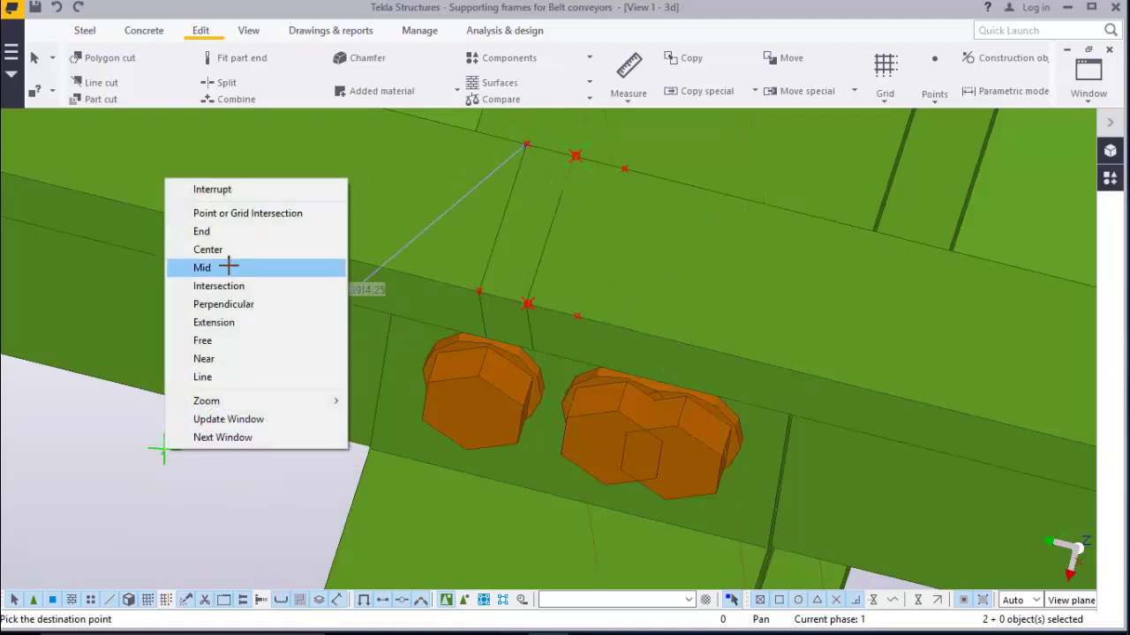
left_click(205, 189)
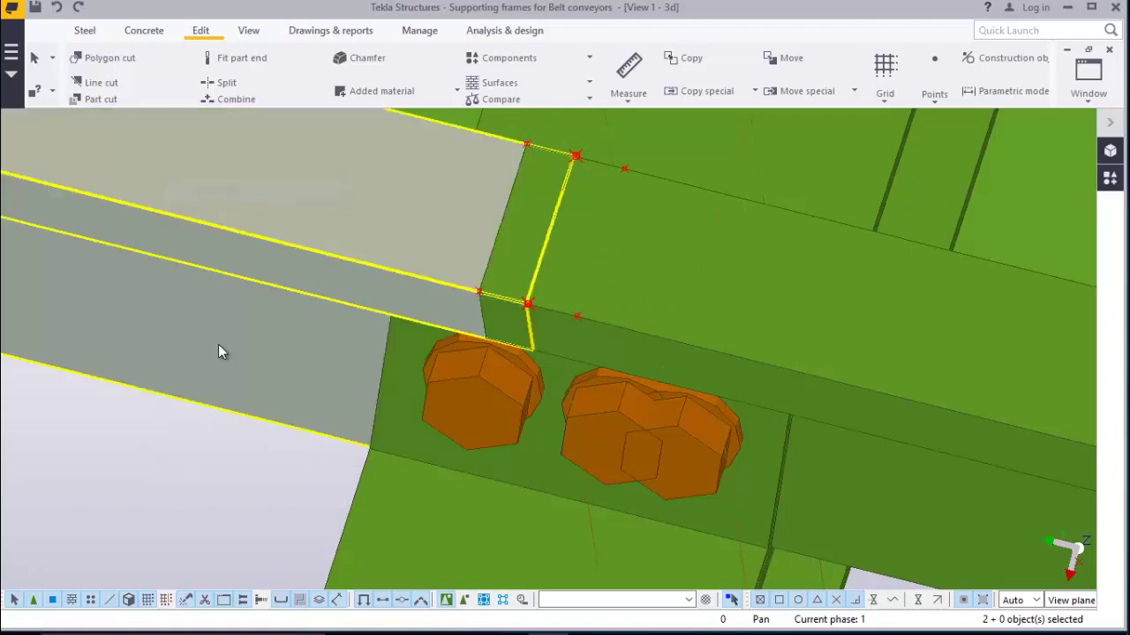
Line cut the right-hand channel through the two copied points, removing the end facing the left-hand channel
left_click(101, 83)
left_click(825, 302)
scroll(582, 316, "up", 1)
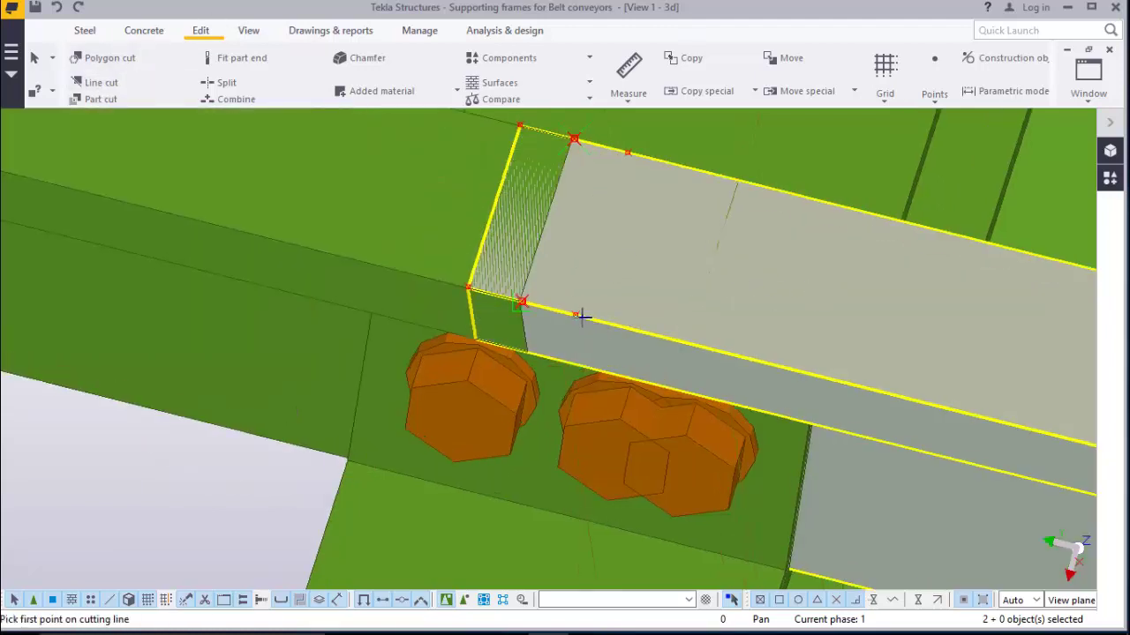
left_click(628, 155)
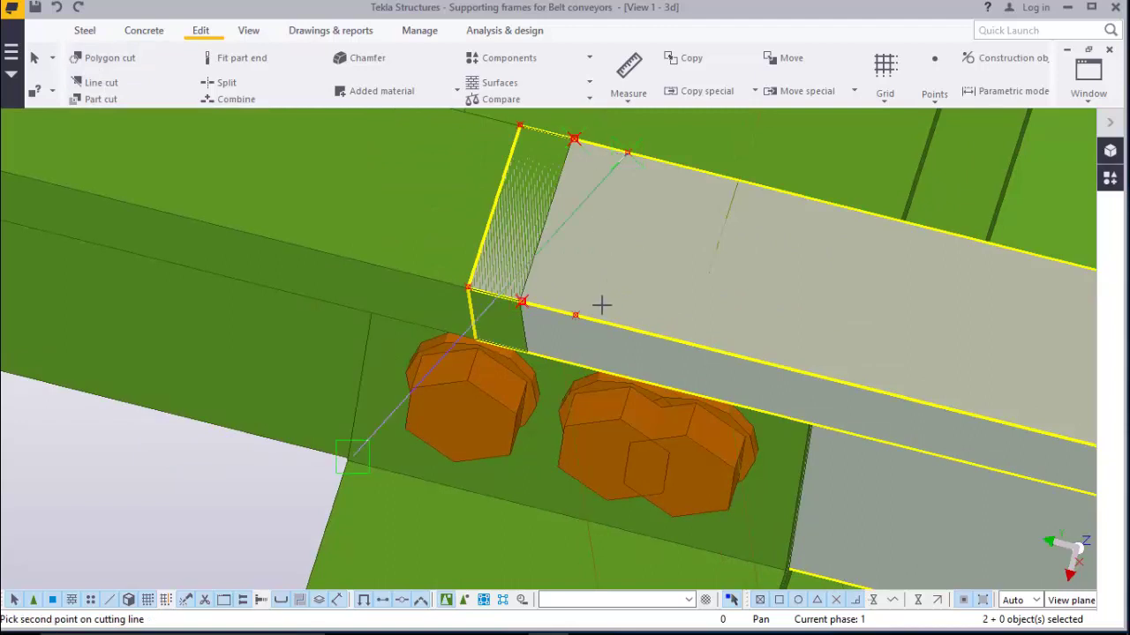
left_click(575, 315)
left_click(578, 237)
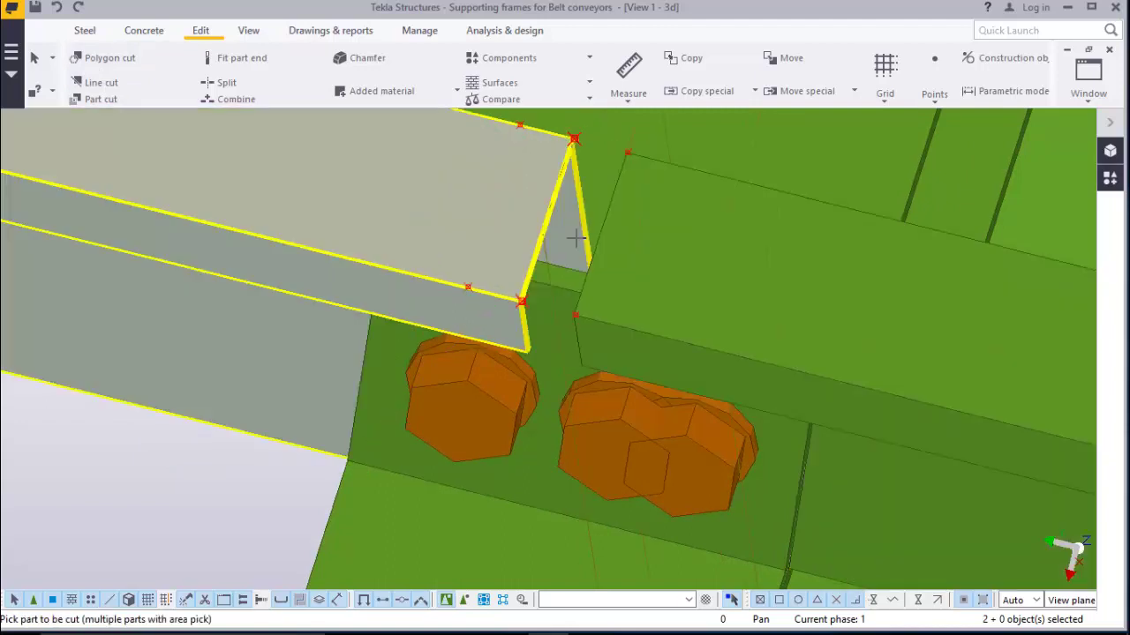
right_click(168, 470)
left_click(212, 215)
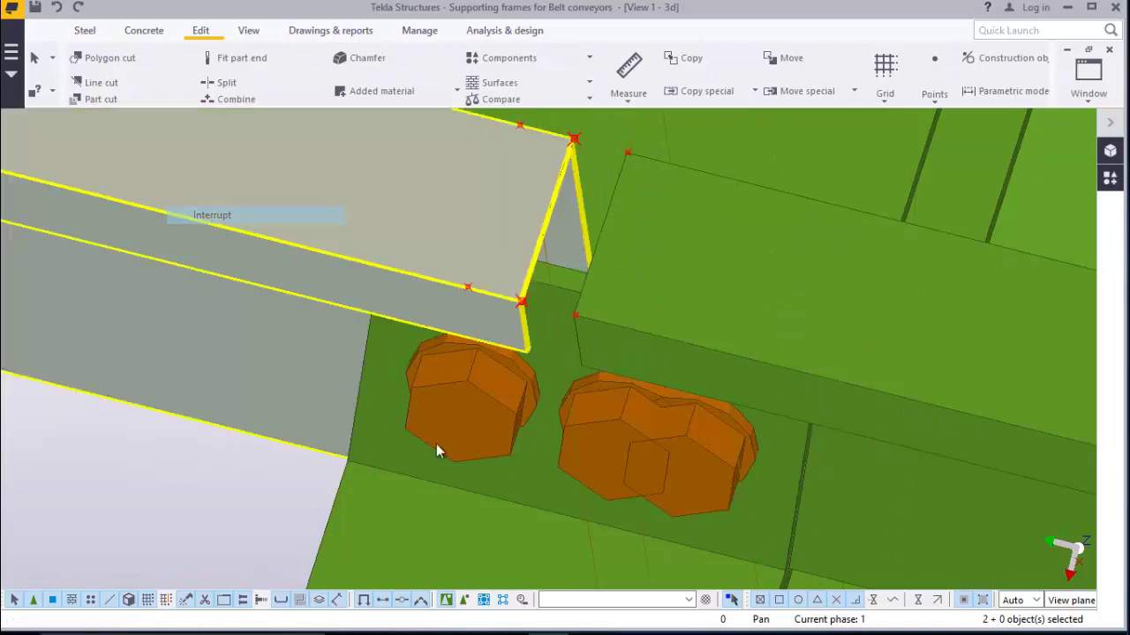
Select the two right-hand corner points at the next channel joint along the same cross member
scroll(528, 479, "down", 4)
scroll(515, 511, "down", 3)
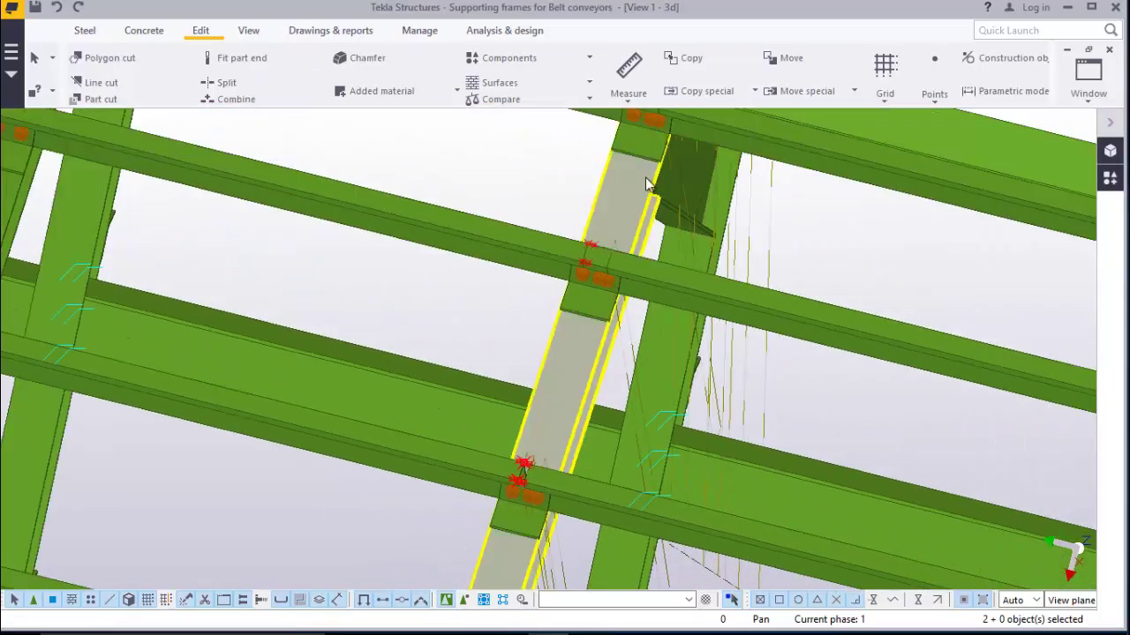
scroll(589, 187, "up", 3)
scroll(591, 286, "up", 4)
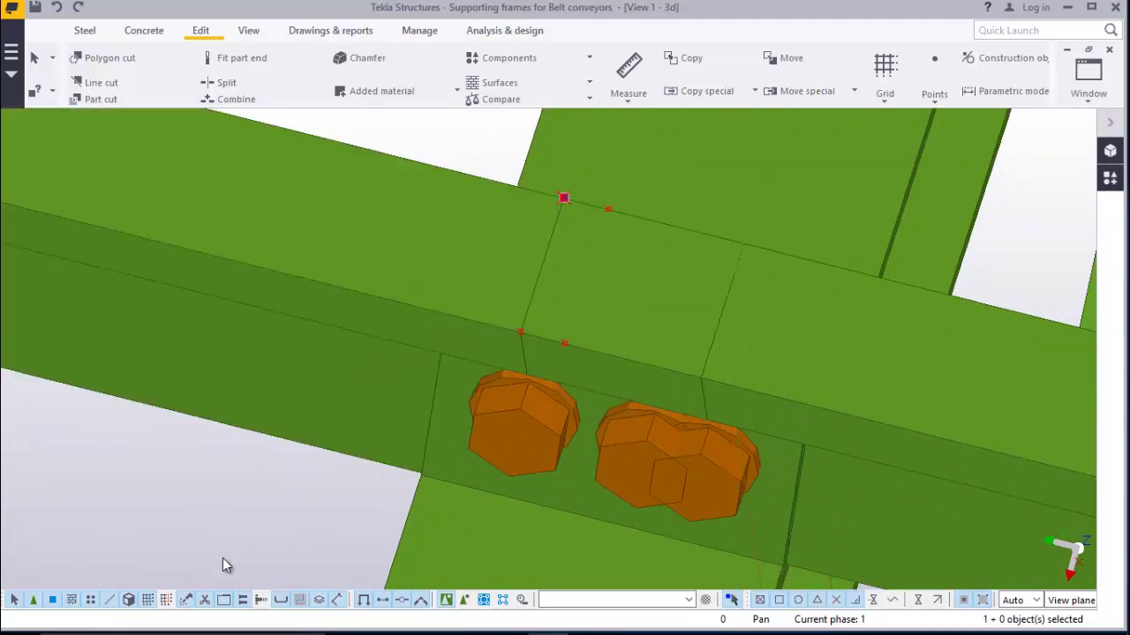
left_click(608, 212)
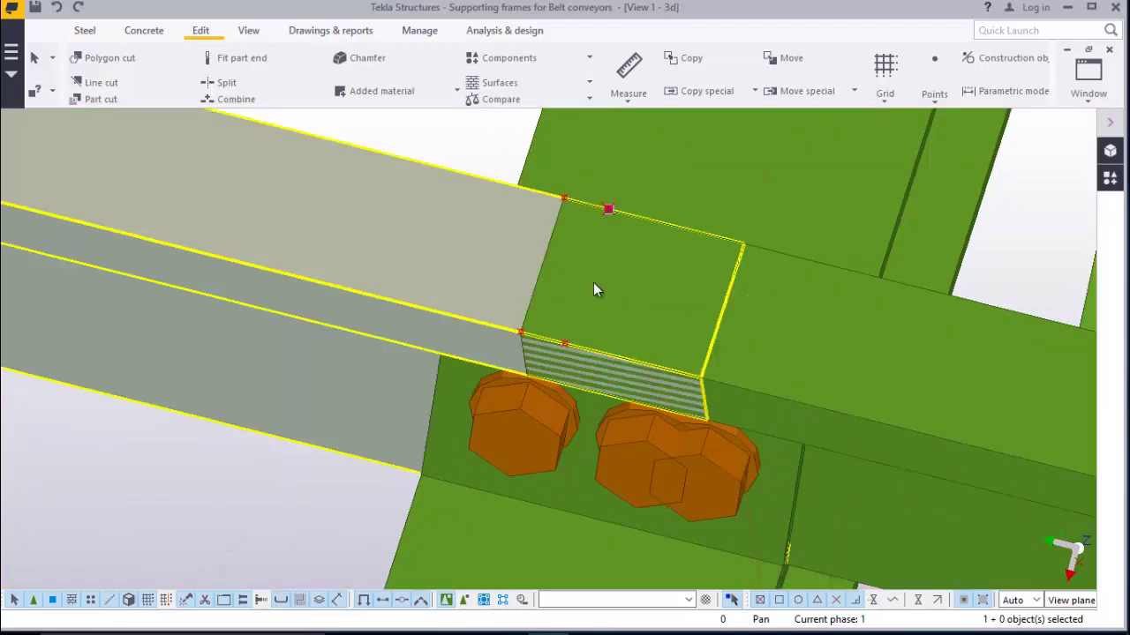
left_click(566, 344, "ctrl")
right_click(291, 501)
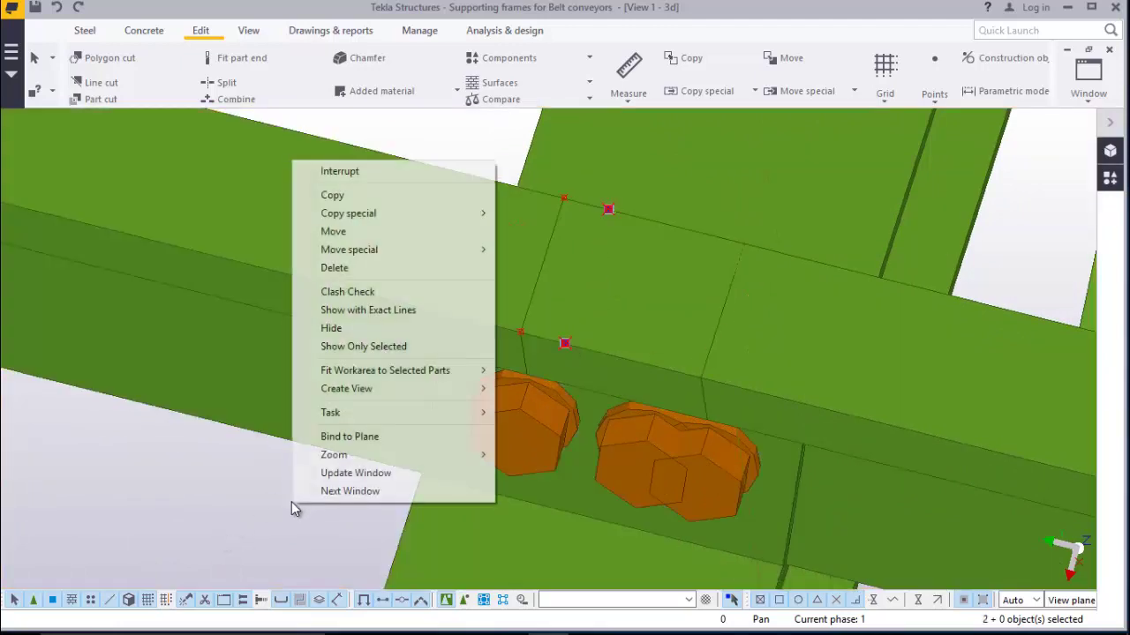
left_click(332, 195)
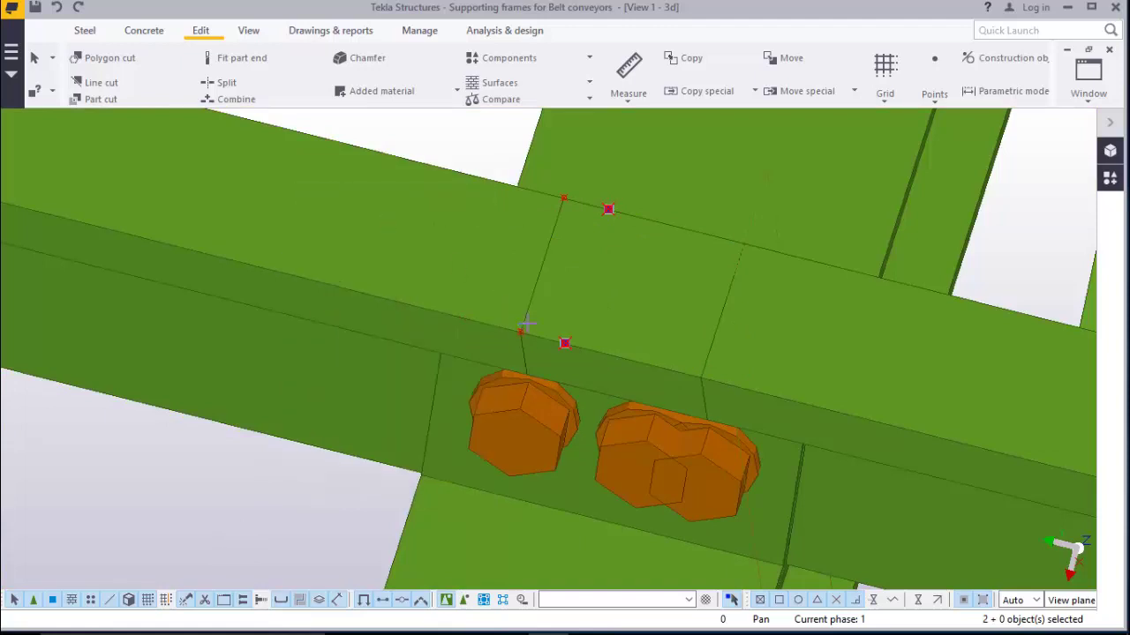
scroll(524, 330, "up", 1)
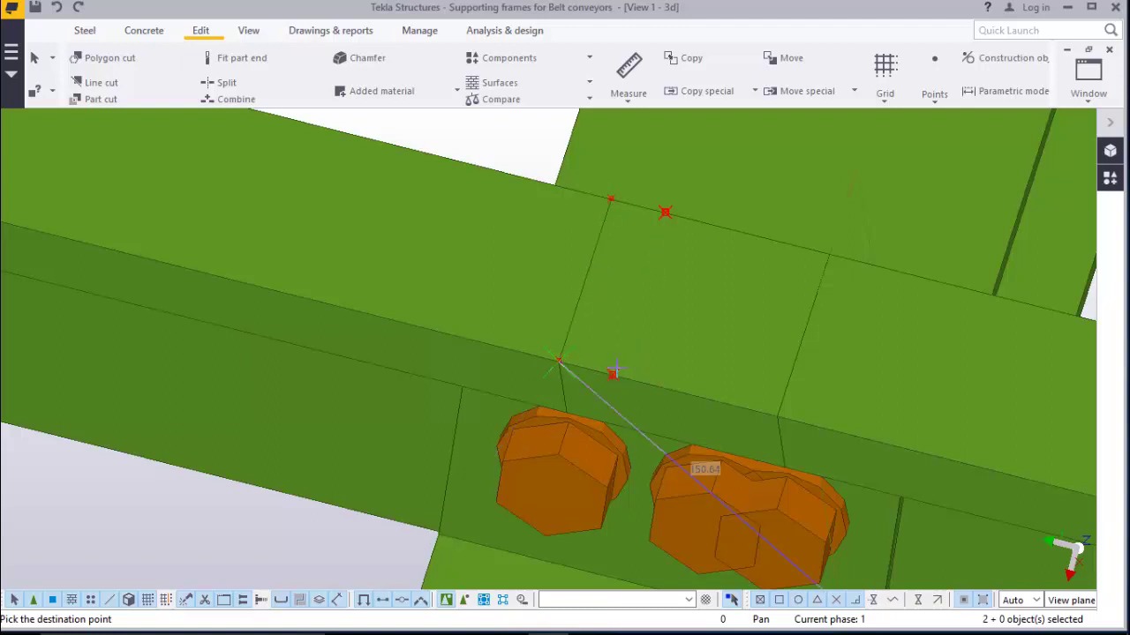
scroll(598, 391, "up", 5)
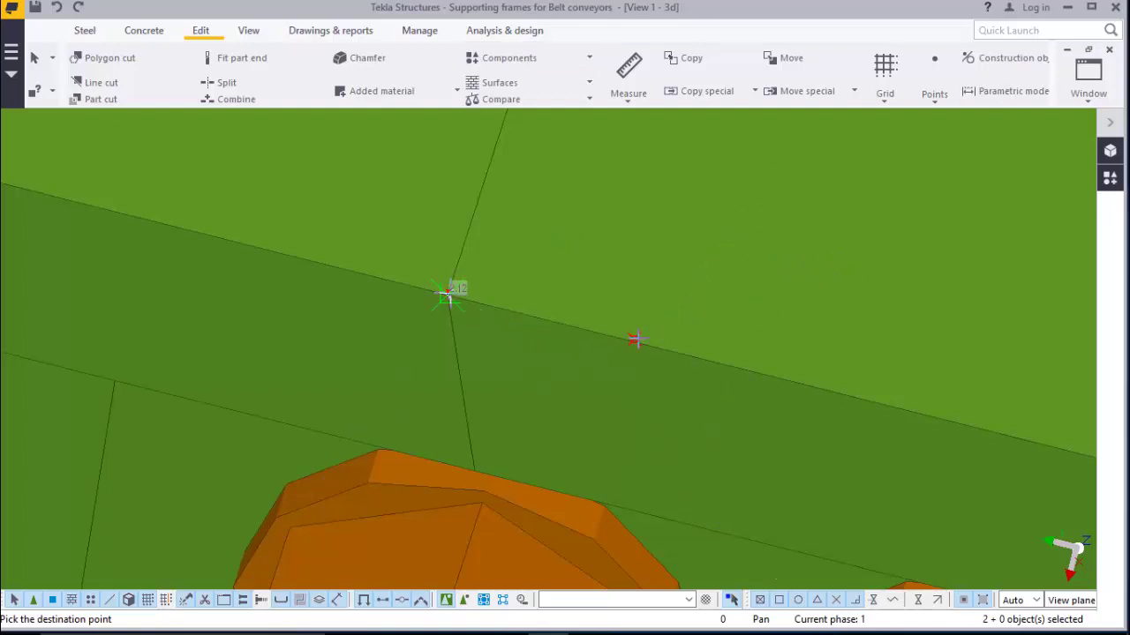
scroll(448, 296, "down", 8)
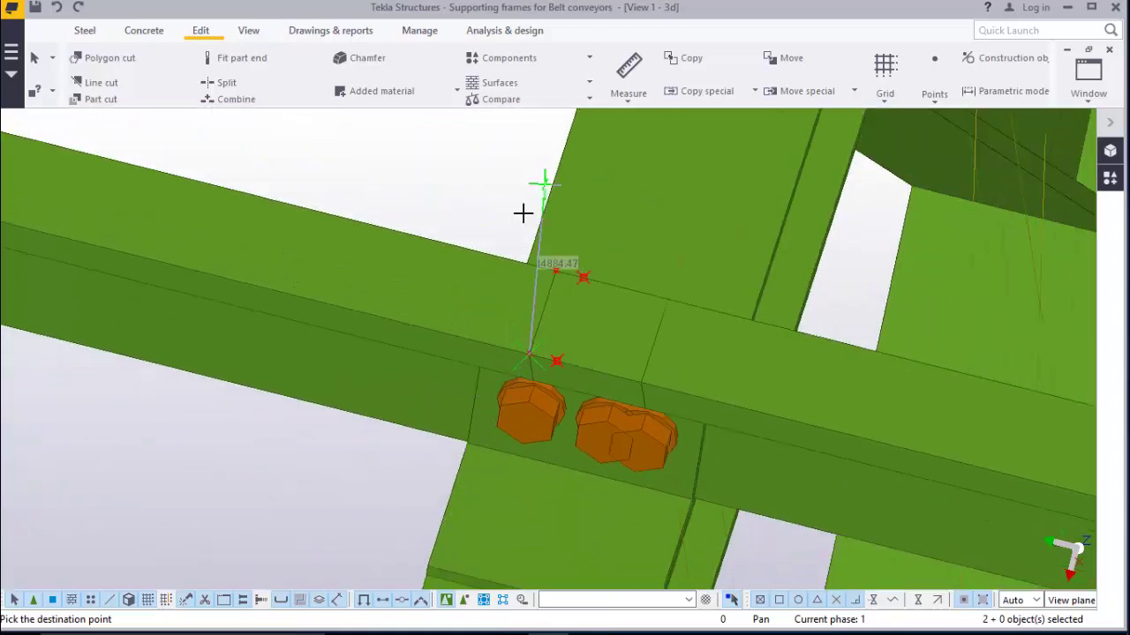
scroll(554, 271, "up", 1)
right_click(446, 184)
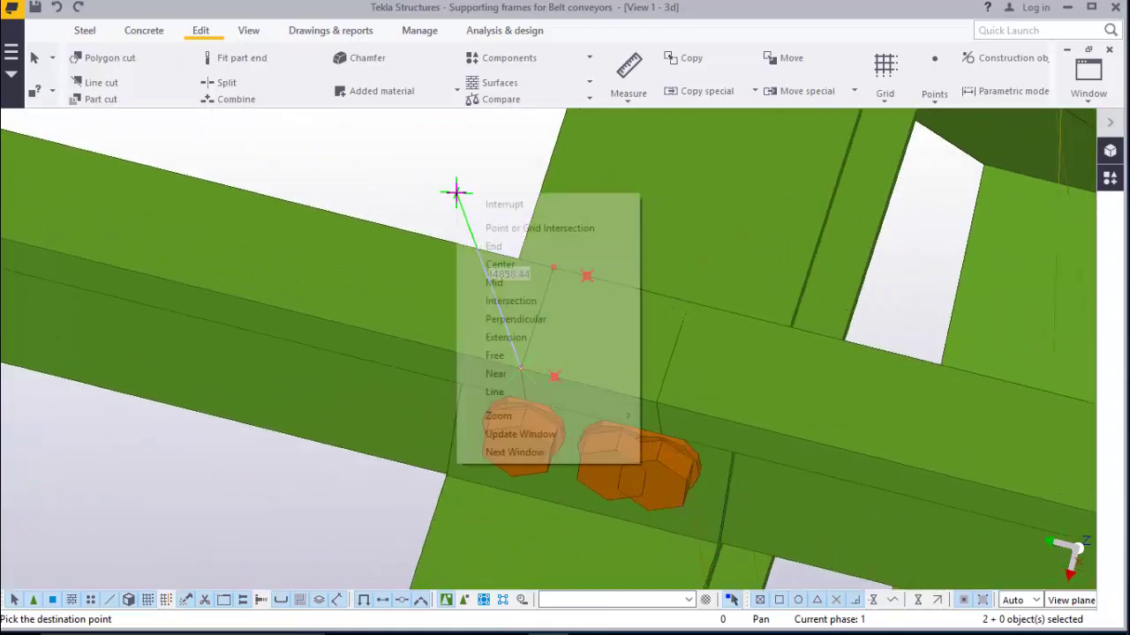
left_click(528, 209)
Copy the two selected points along the channel by the spacing between the point pairs, toward the right-hand channel
right_click(441, 190)
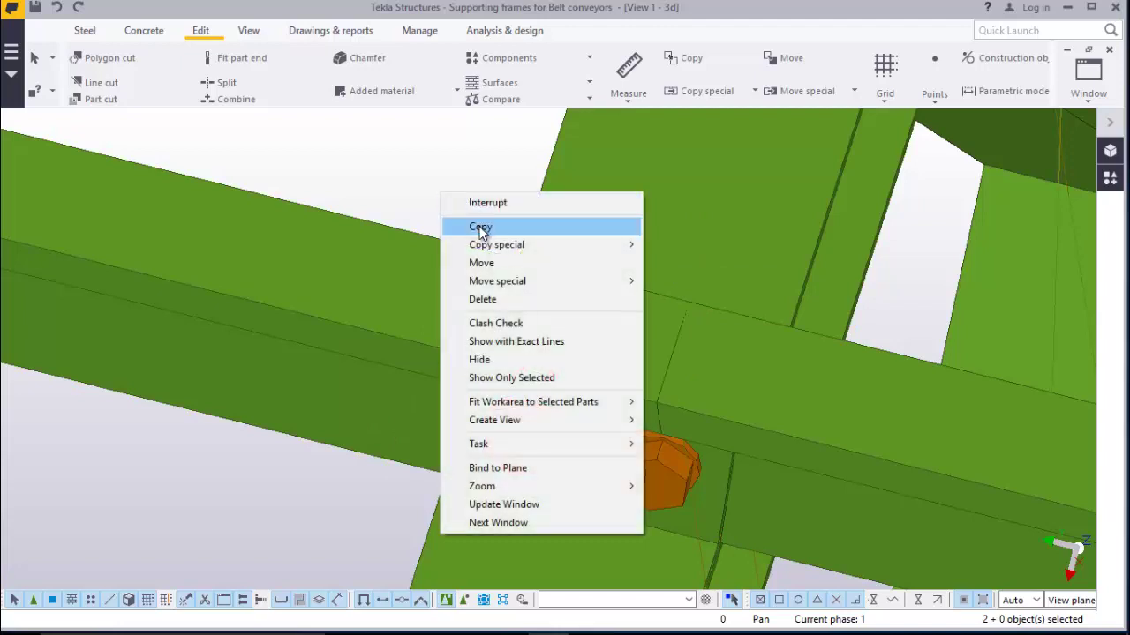
left_click(481, 226)
scroll(585, 271, "up", 2)
scroll(586, 271, "up", 1)
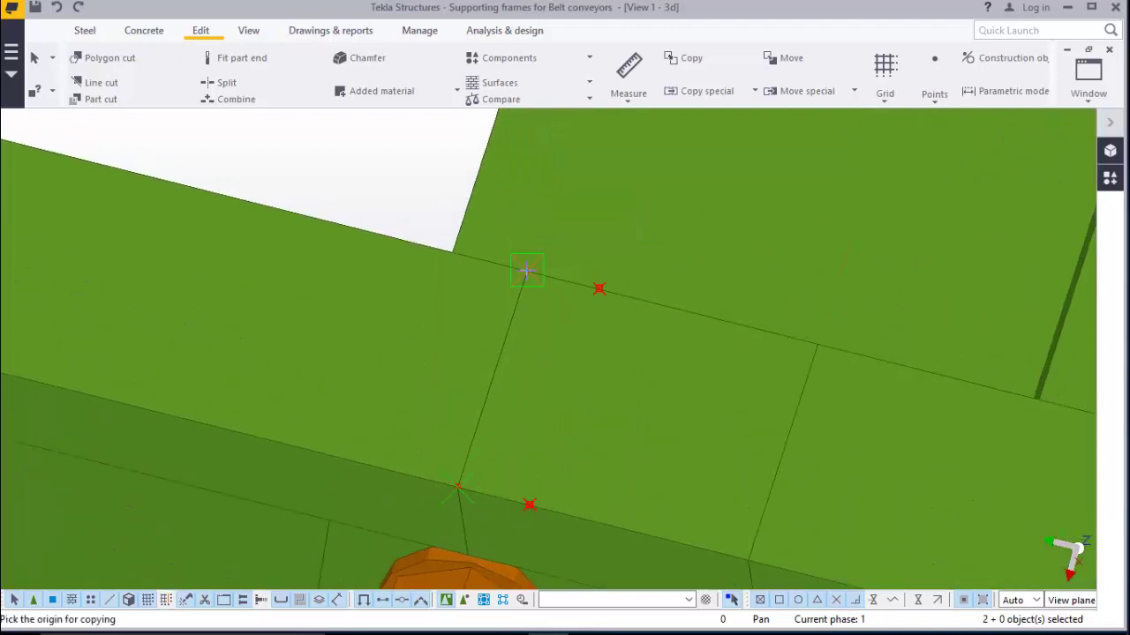
right_click(444, 194)
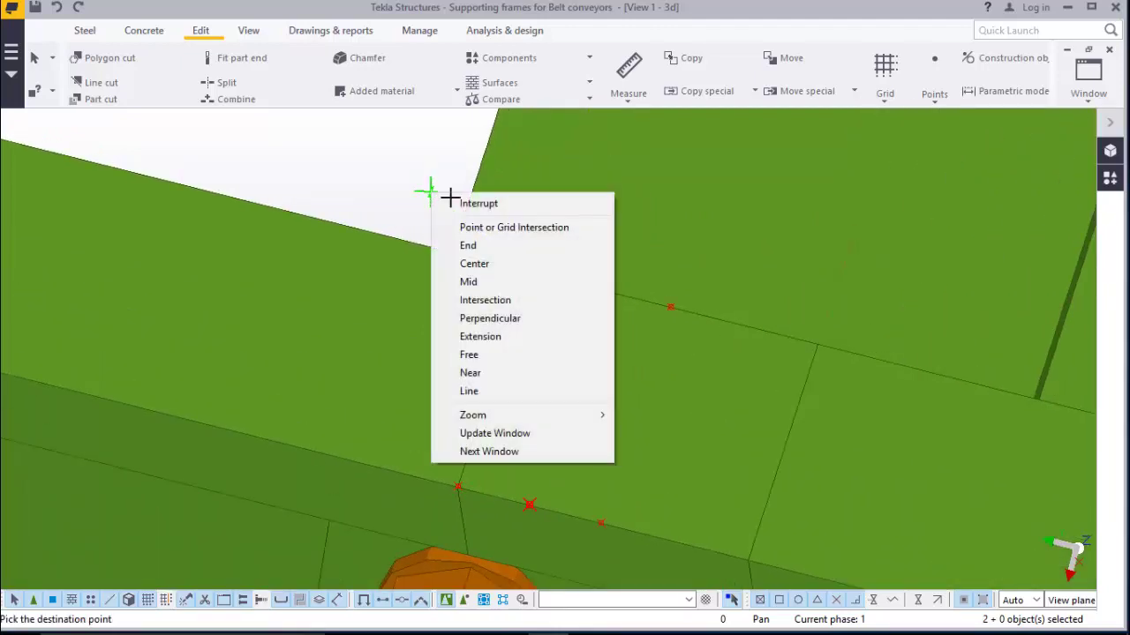
left_click(468, 203)
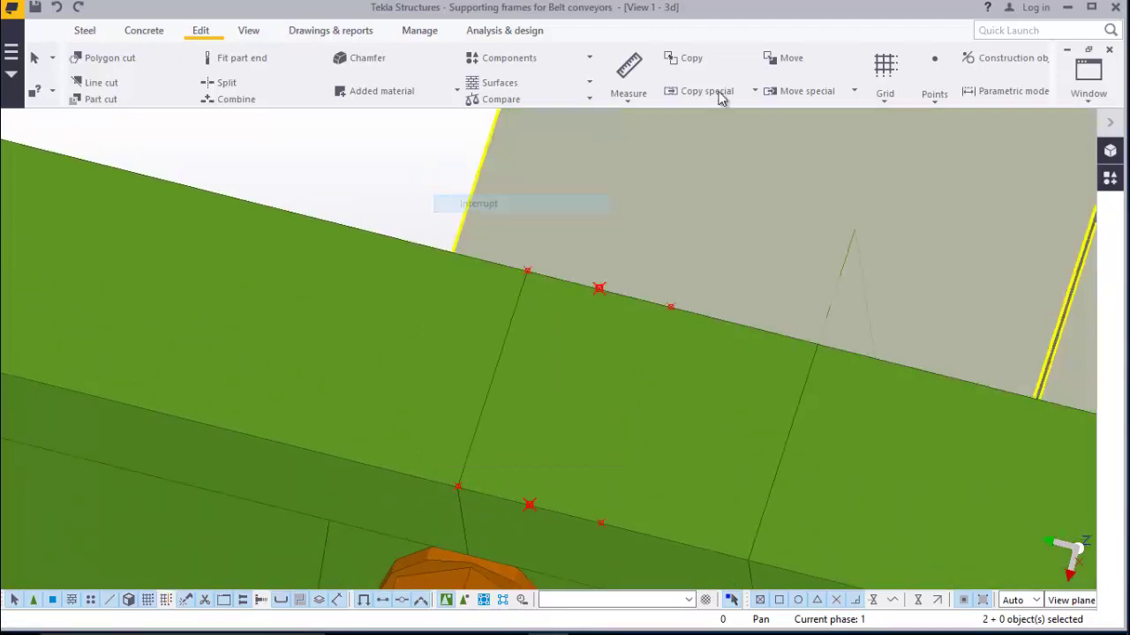
Line cut the left-hand channel at this joint through the middle pair of points, removing the overlapping end beyond them
left_click(124, 83)
scroll(461, 320, "down", 2)
scroll(540, 362, "up", 1)
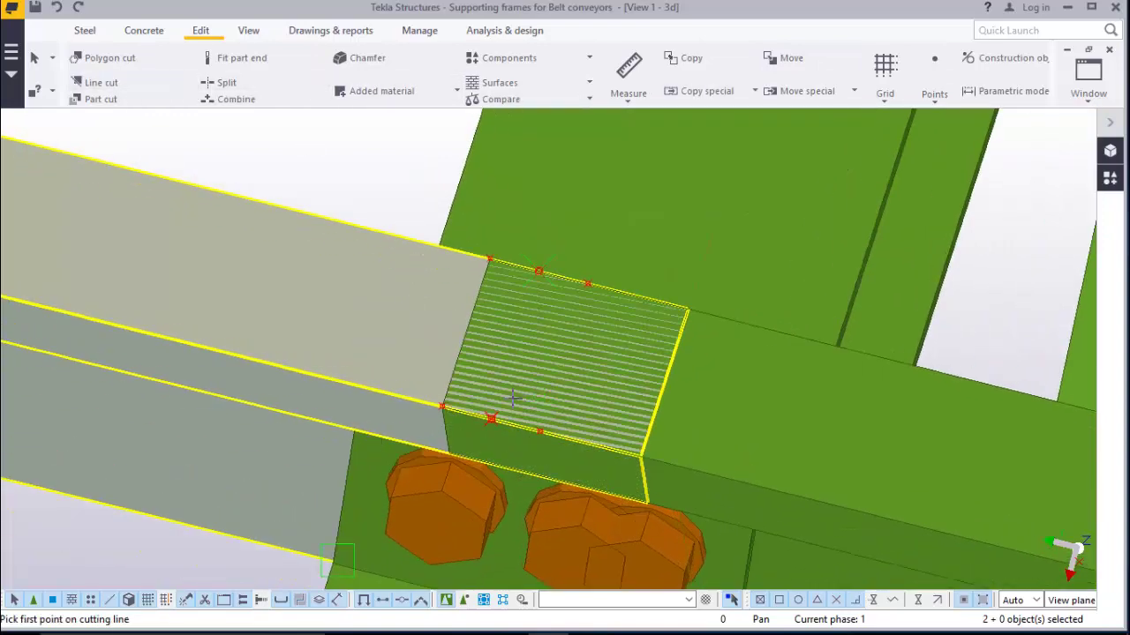
scroll(494, 410, "up", 2)
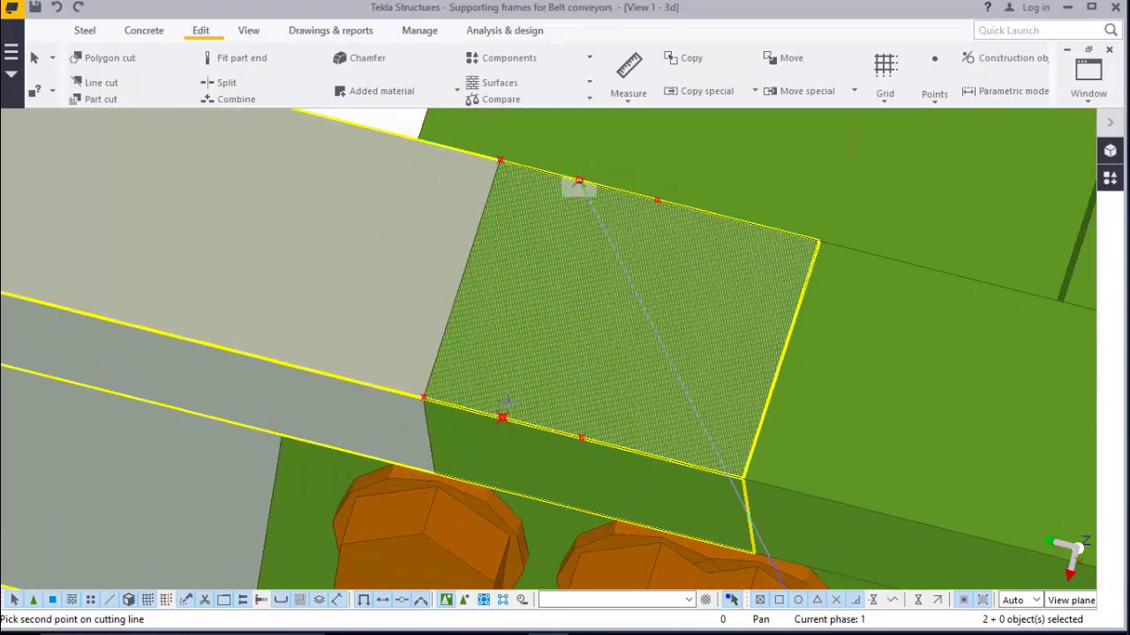
left_click(660, 345)
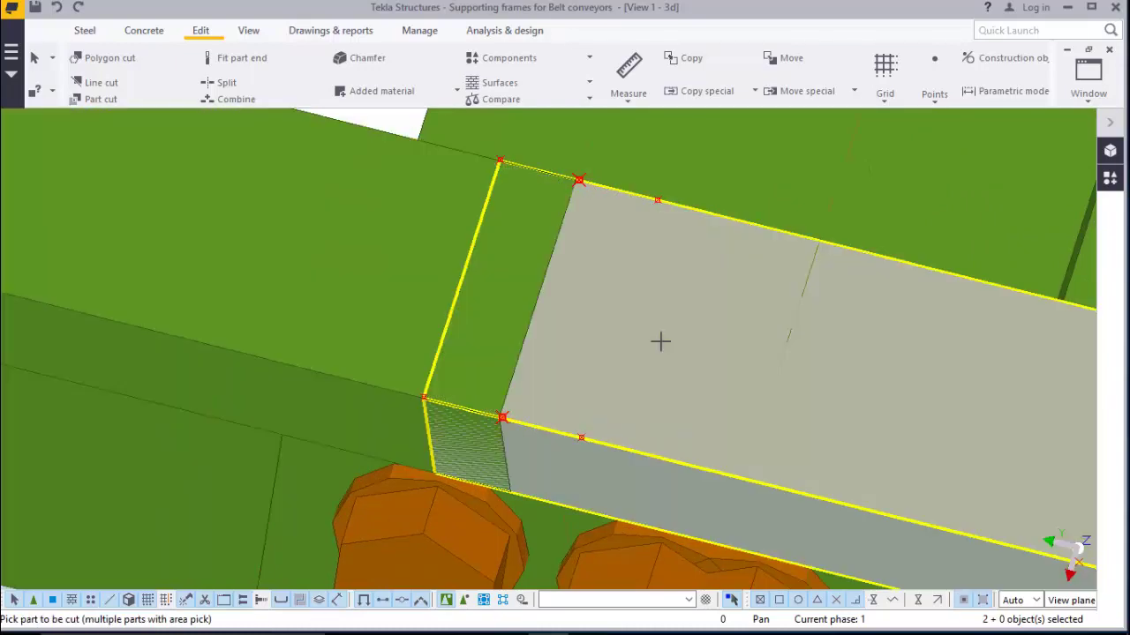
scroll(542, 362, "down", 1)
right_click(373, 139)
left_click(420, 155)
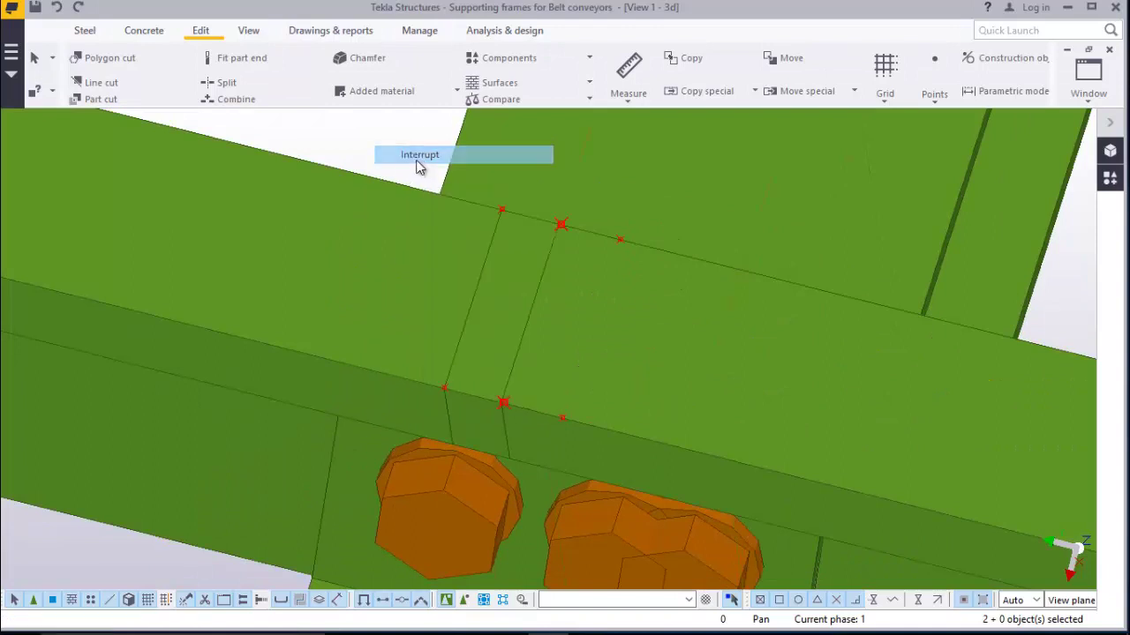
Line cut the right-hand channel at this joint through the newly copied pair of points, removing its end facing the left-hand channel
left_click(101, 82)
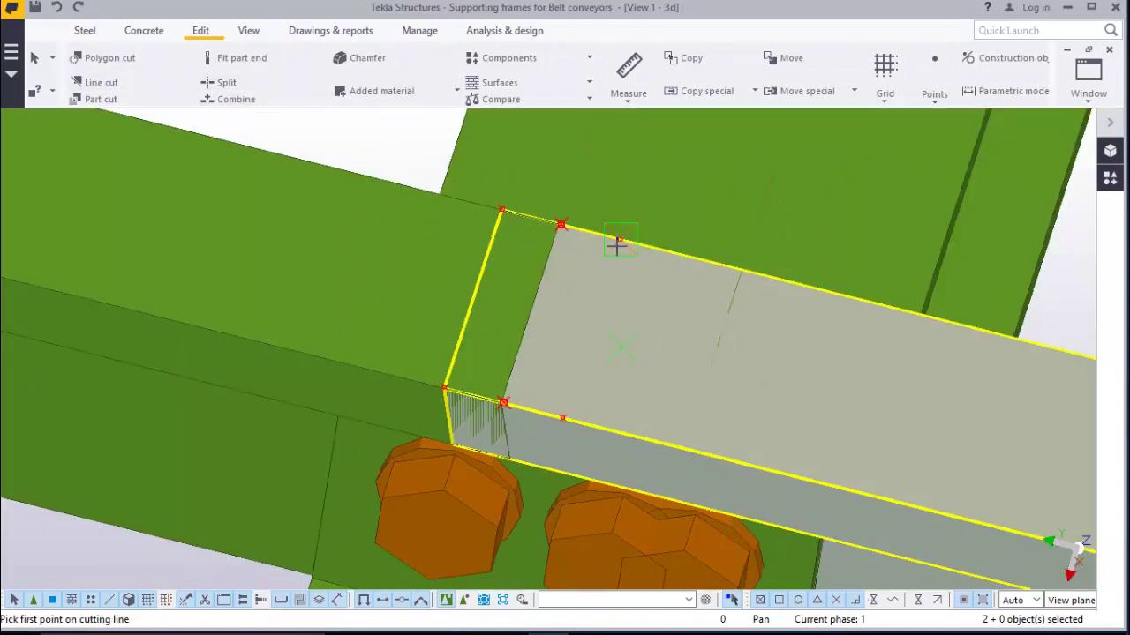
left_click(563, 343)
right_click(381, 159)
left_click(415, 169)
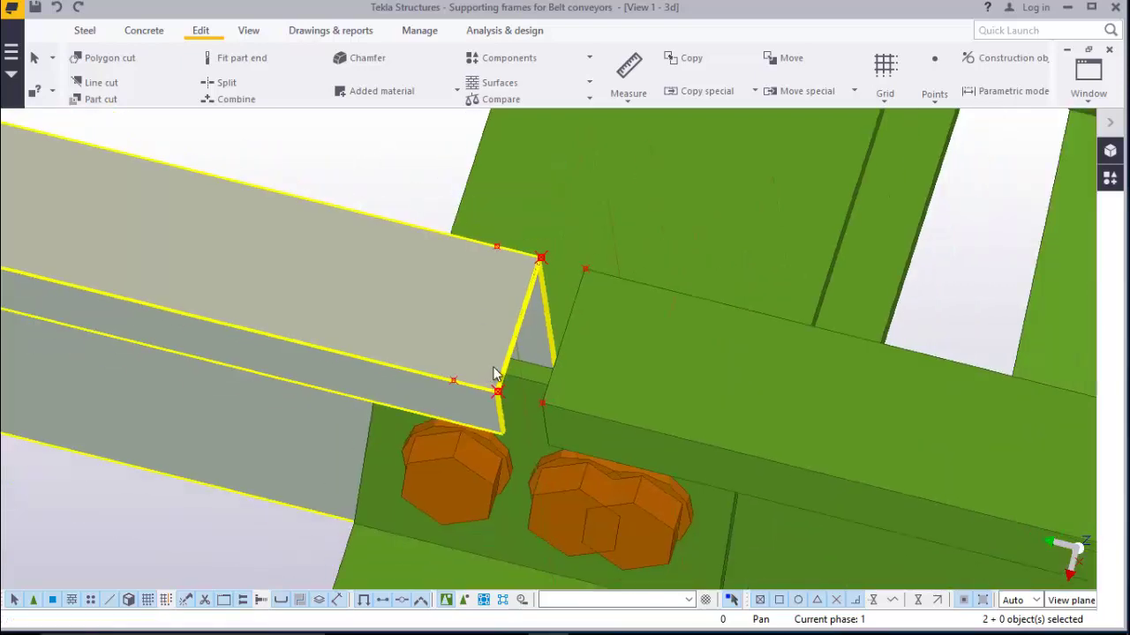
scroll(526, 388, "down", 7)
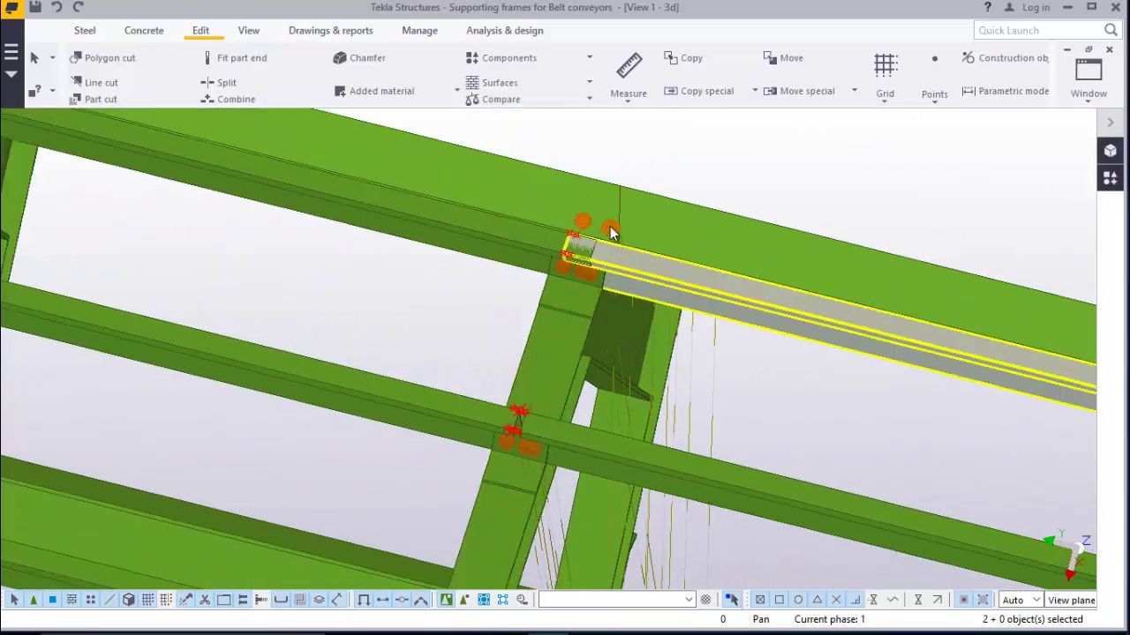
scroll(612, 232, "up", 8)
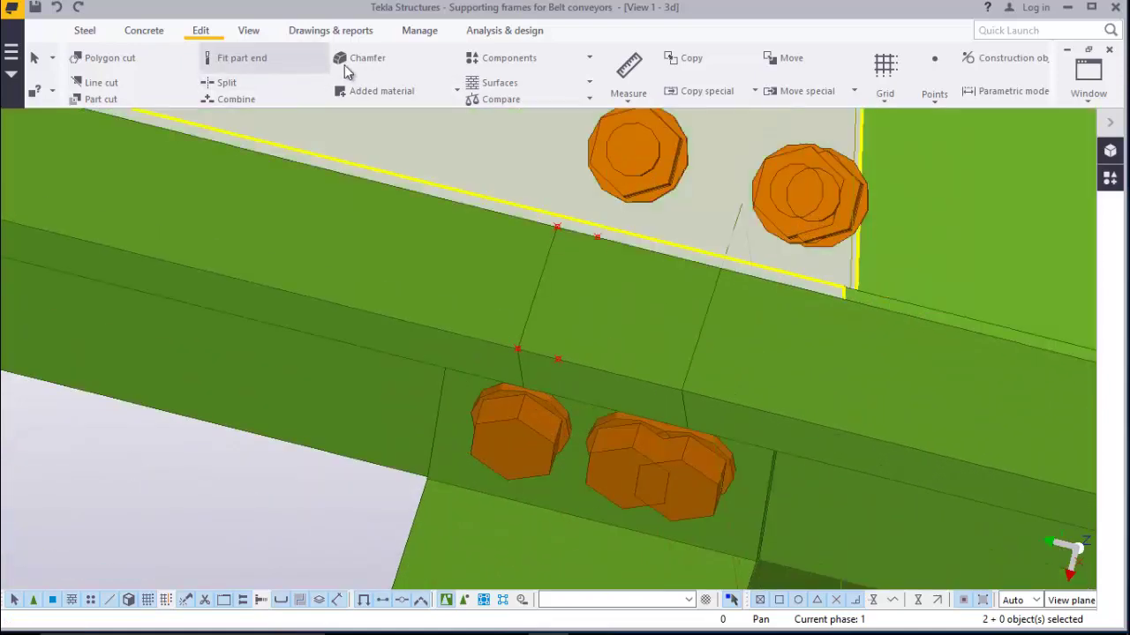
left_click(126, 85)
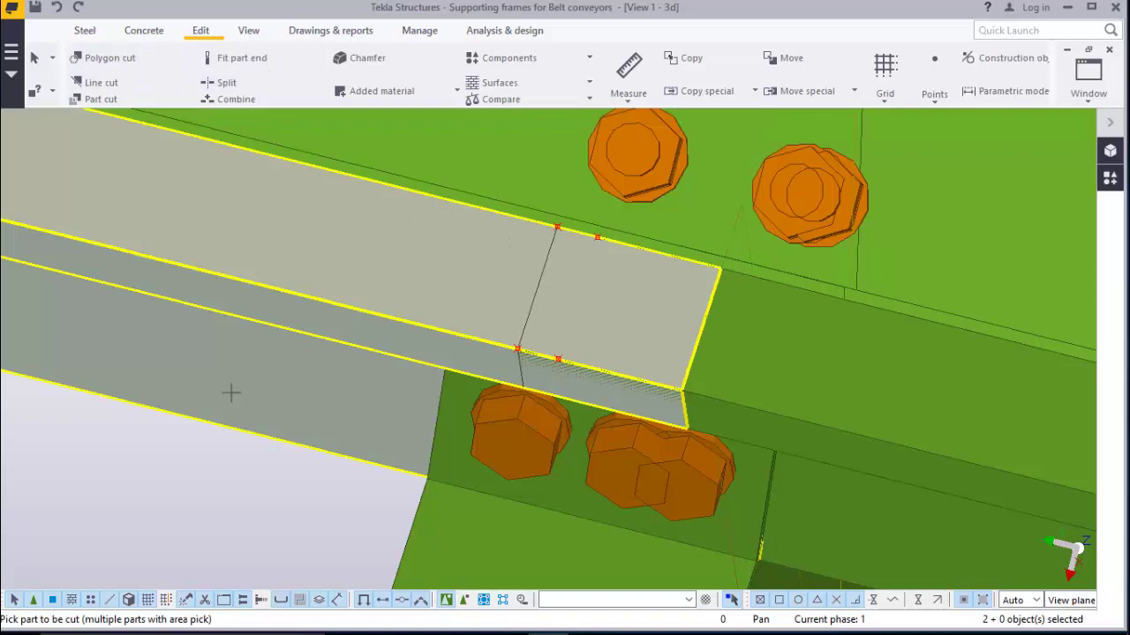
right_click(156, 491)
left_click(166, 238)
Select the two right-hand corner points at the following channel joint, beside the bolted outer beam
scroll(616, 283, "up", 2)
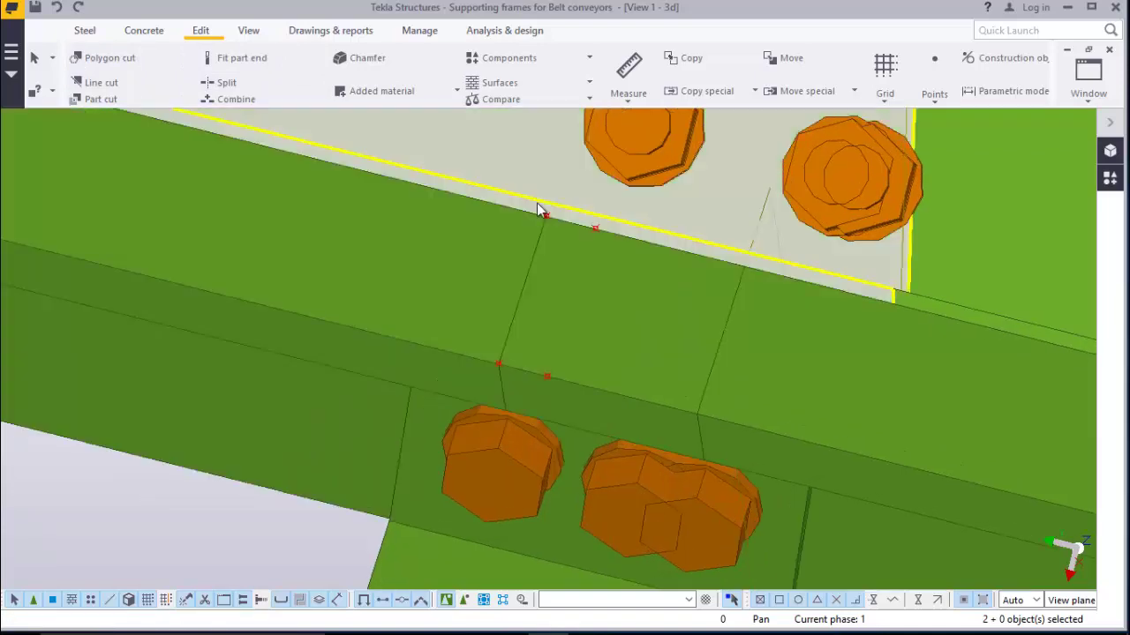
left_click(597, 226)
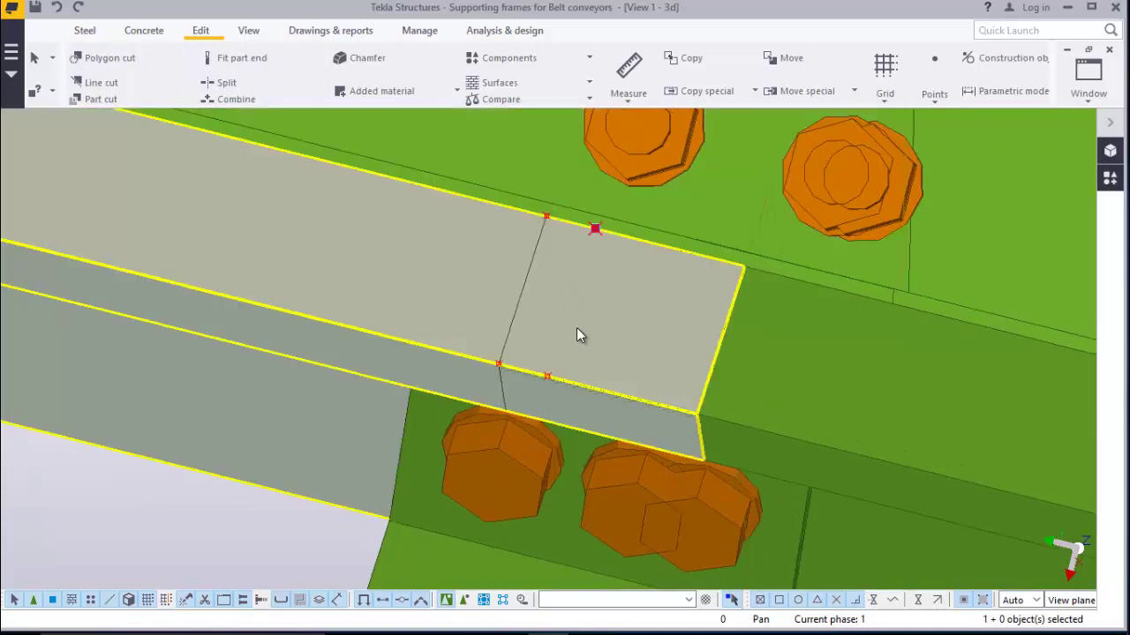
right_click(210, 515)
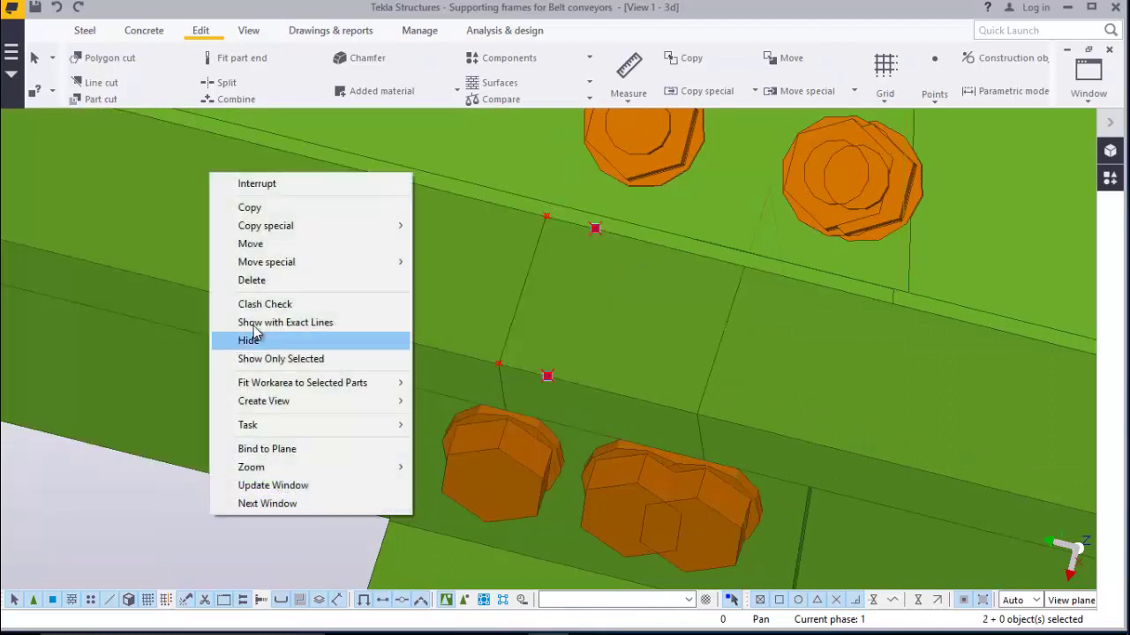
left_click(249, 207)
scroll(515, 383, "up", 3)
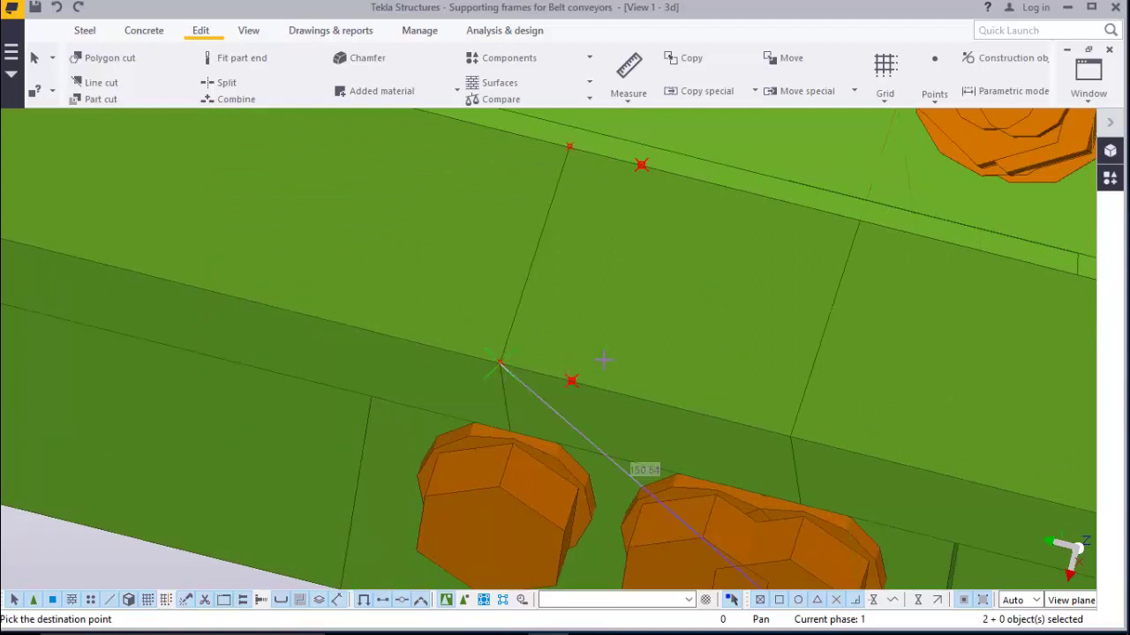
scroll(595, 329, "down", 3)
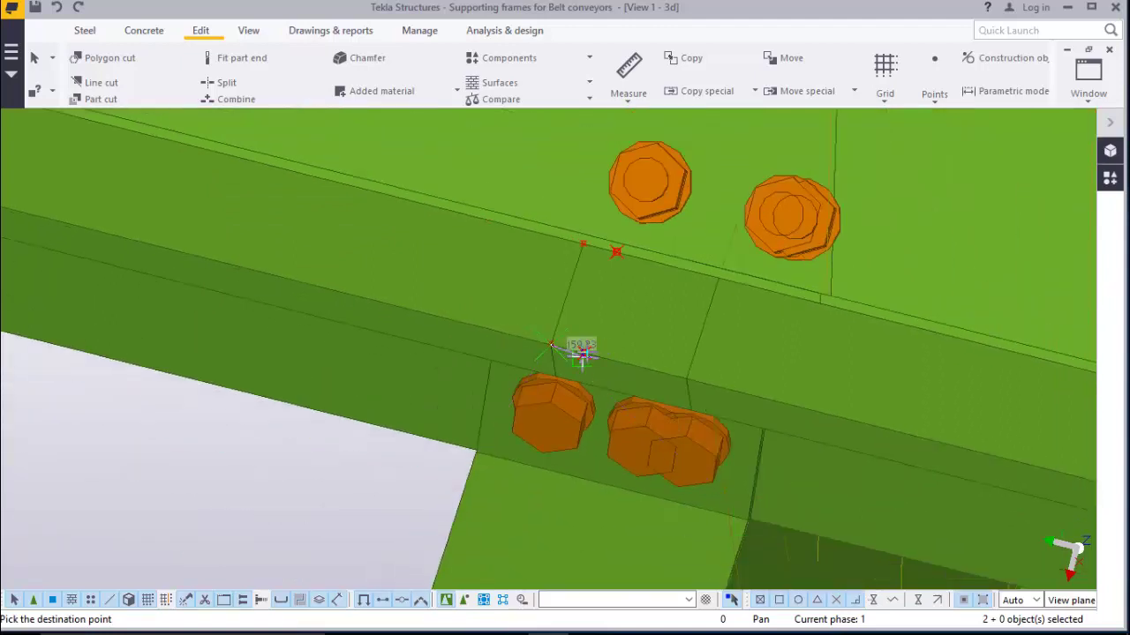
scroll(277, 452, "up", 1)
right_click(277, 453)
left_click(291, 190)
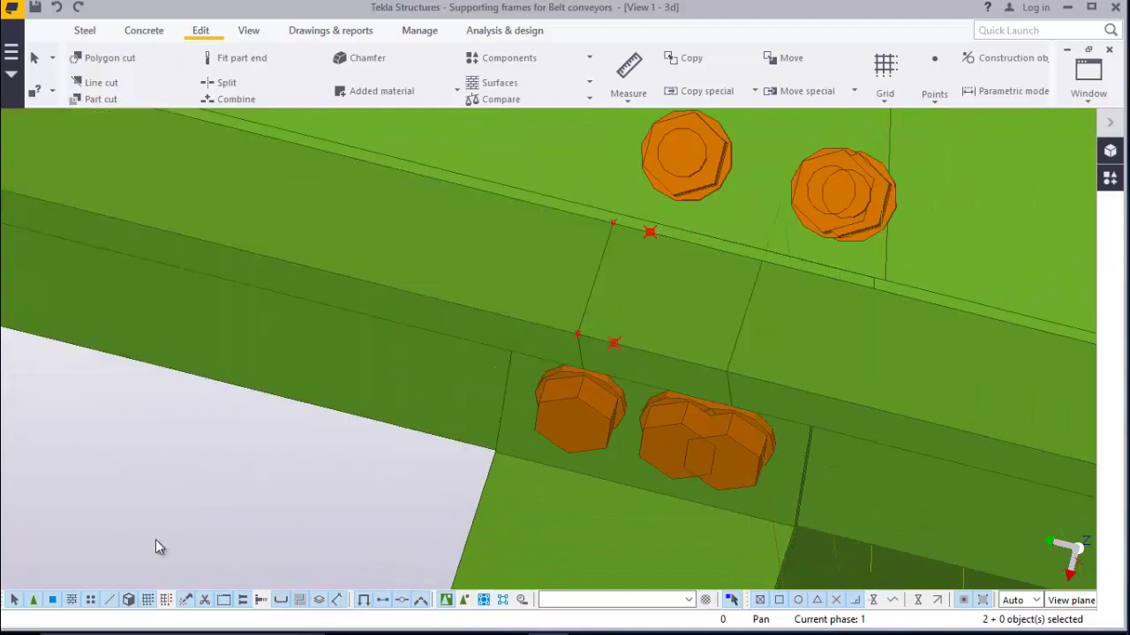
Copy the selected pair of points at the outer-beam joint toward the right-hand channel by the spacing between the point pairs
right_click(156, 540)
left_click(196, 232)
scroll(622, 212, "up", 4)
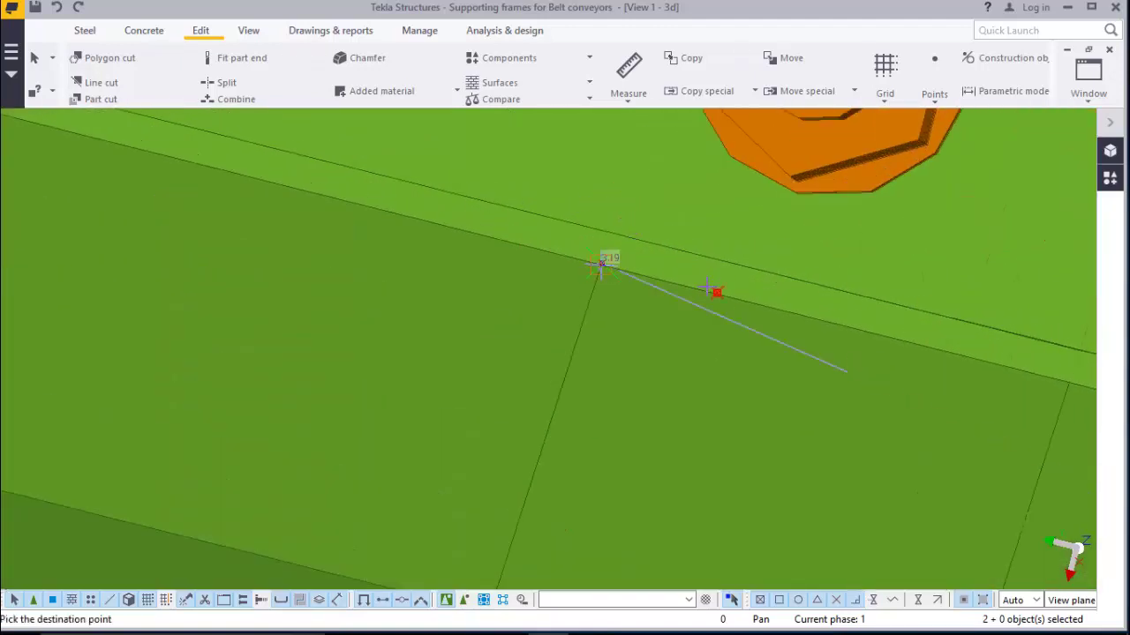
right_click(643, 325)
left_click(671, 336)
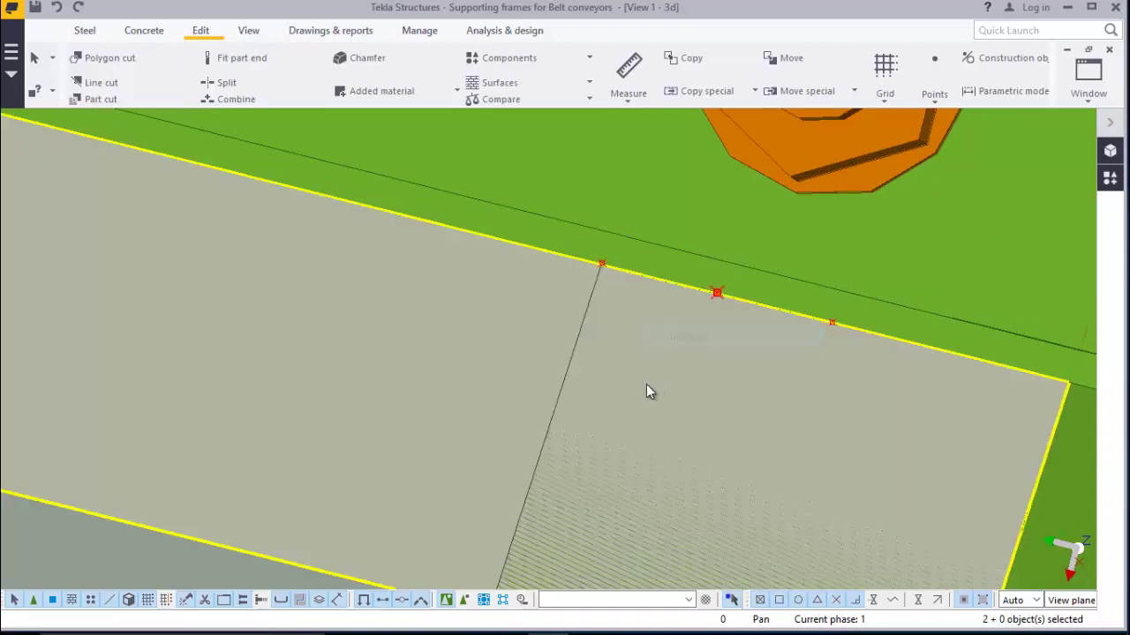
At the outer-beam joint, line cut the left-hand channel through the middle points and the right-hand channel through the copied points, removing the facing ends
scroll(391, 233, "down", 2)
scroll(504, 205, "down", 1)
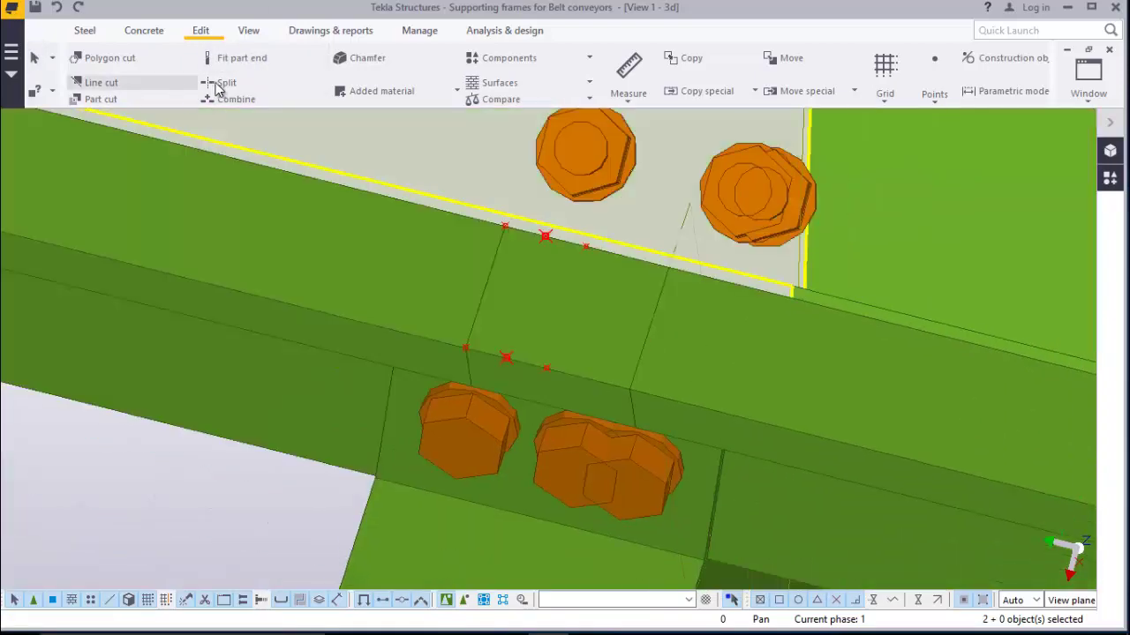
left_click(117, 83)
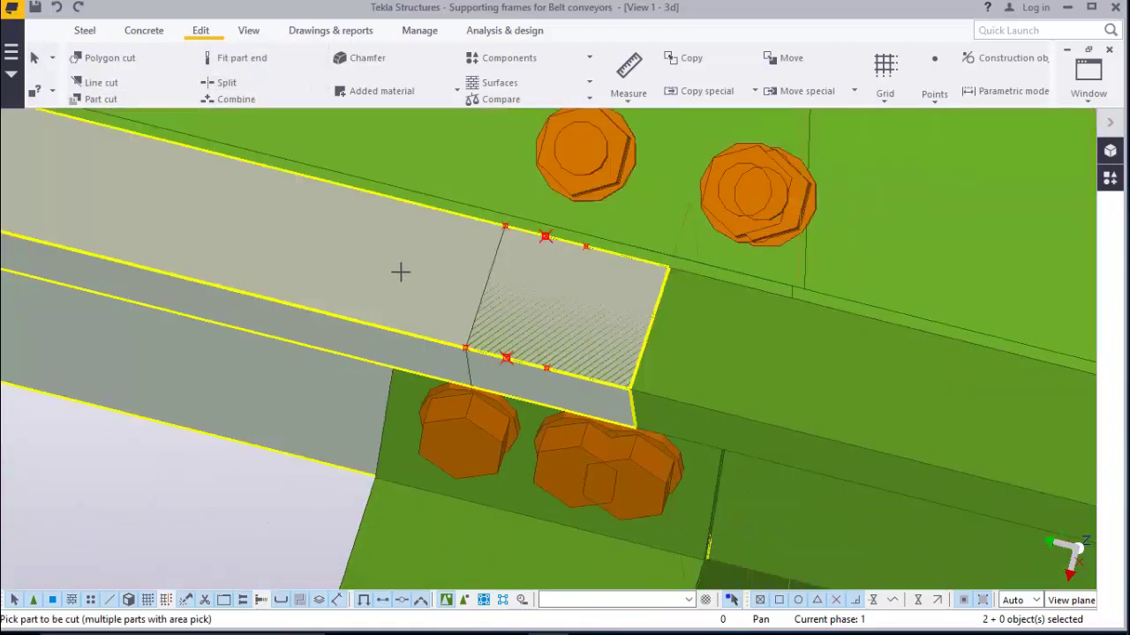
left_click(399, 257)
scroll(521, 344, "up", 2)
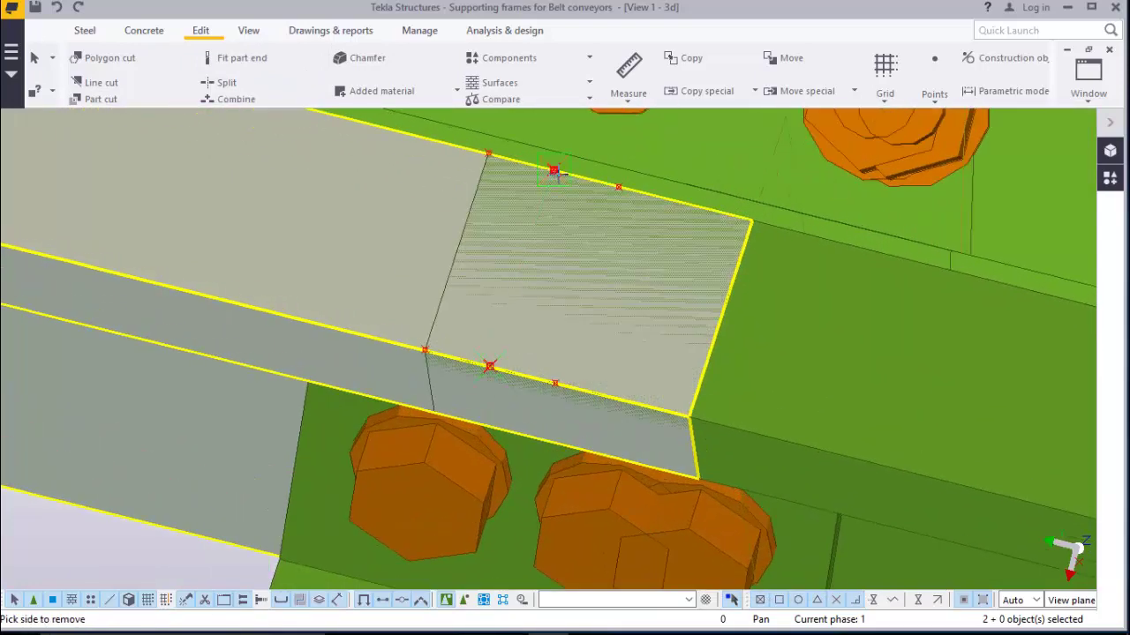
left_click(602, 249)
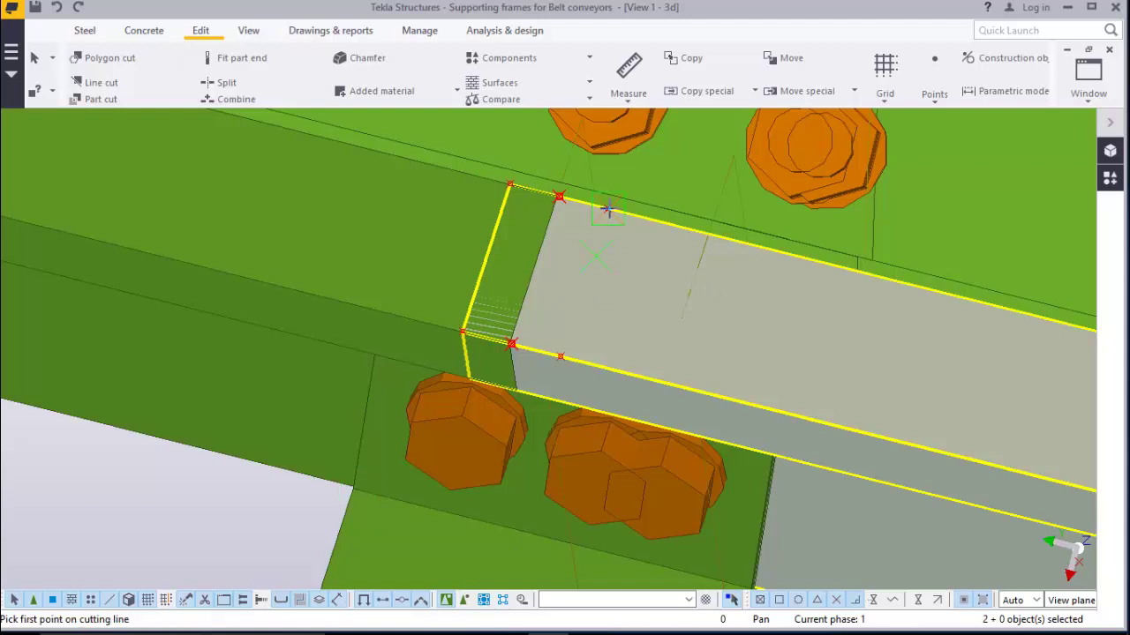
left_click(560, 280)
scroll(540, 273, "down", 5)
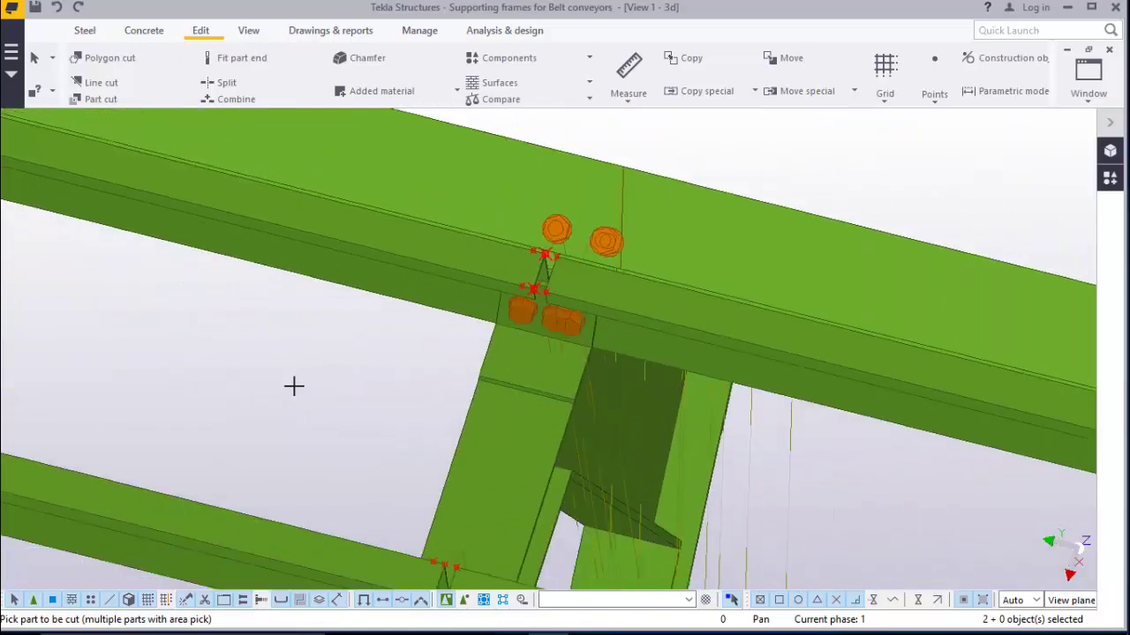
End the line cut command and redraw the view to clear the temporary points from the channel joints
right_click(294, 386)
left_click(327, 118)
left_click(669, 310)
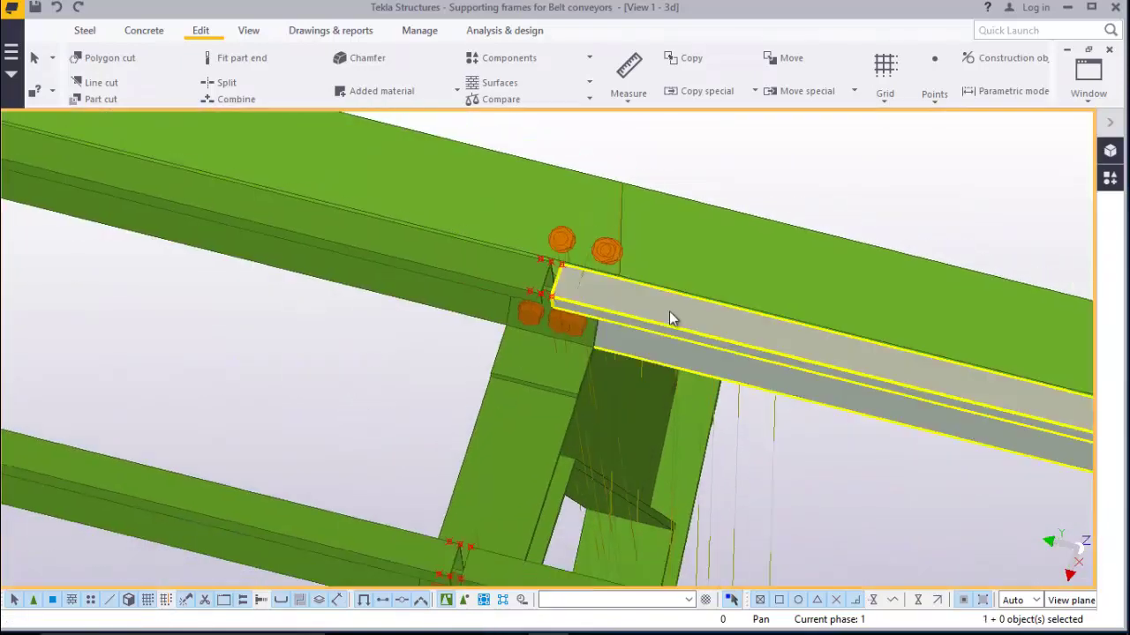
scroll(669, 310, "down", 6)
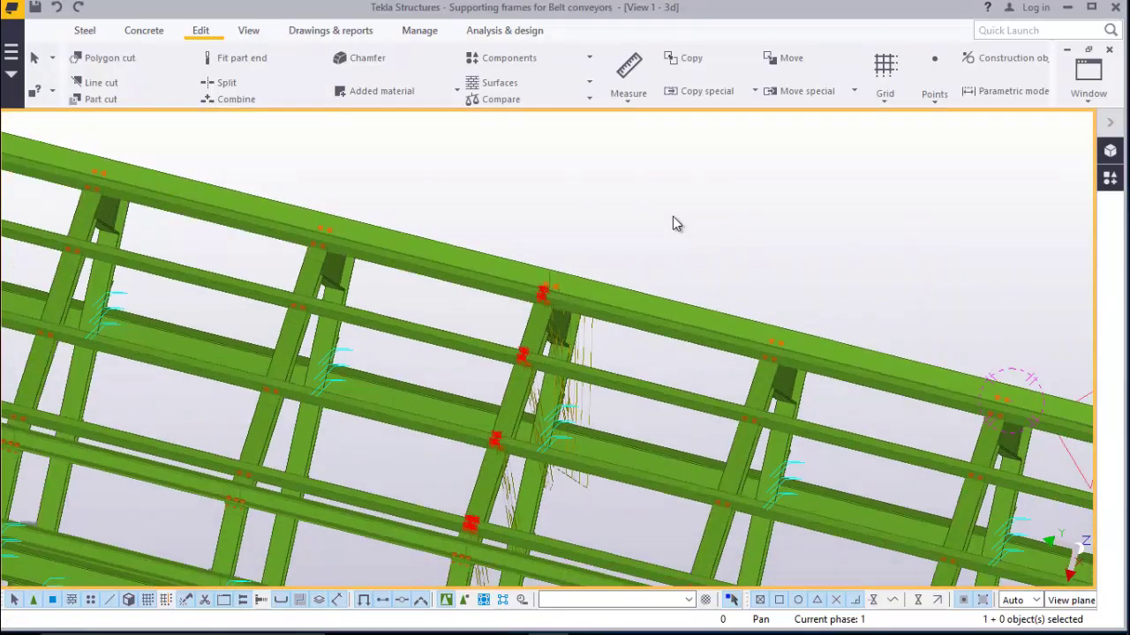
right_click(672, 216)
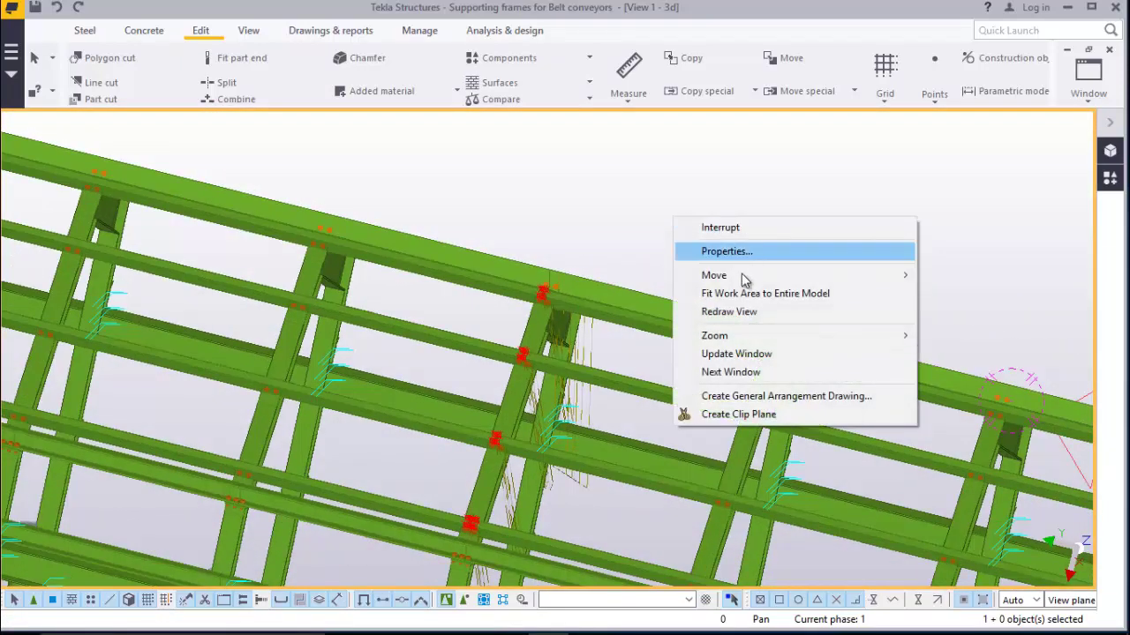
left_click(729, 312)
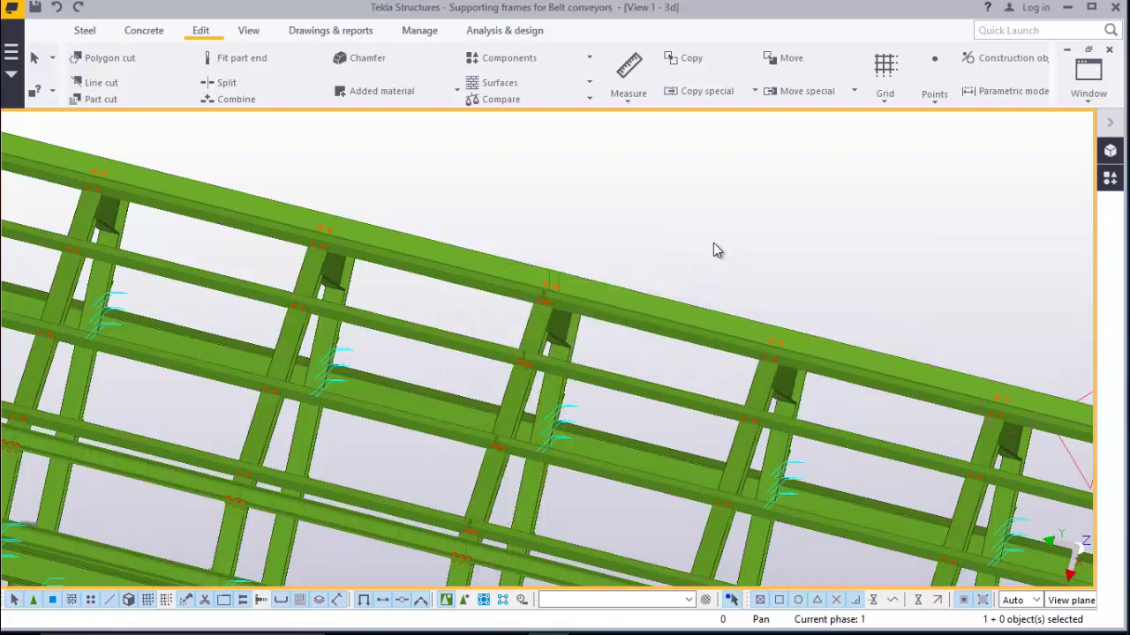
Examine the trimmed channel joints up close and the whole conveyor frame from its end, including the rollers and the supporting columns
scroll(713, 249, "down", 5)
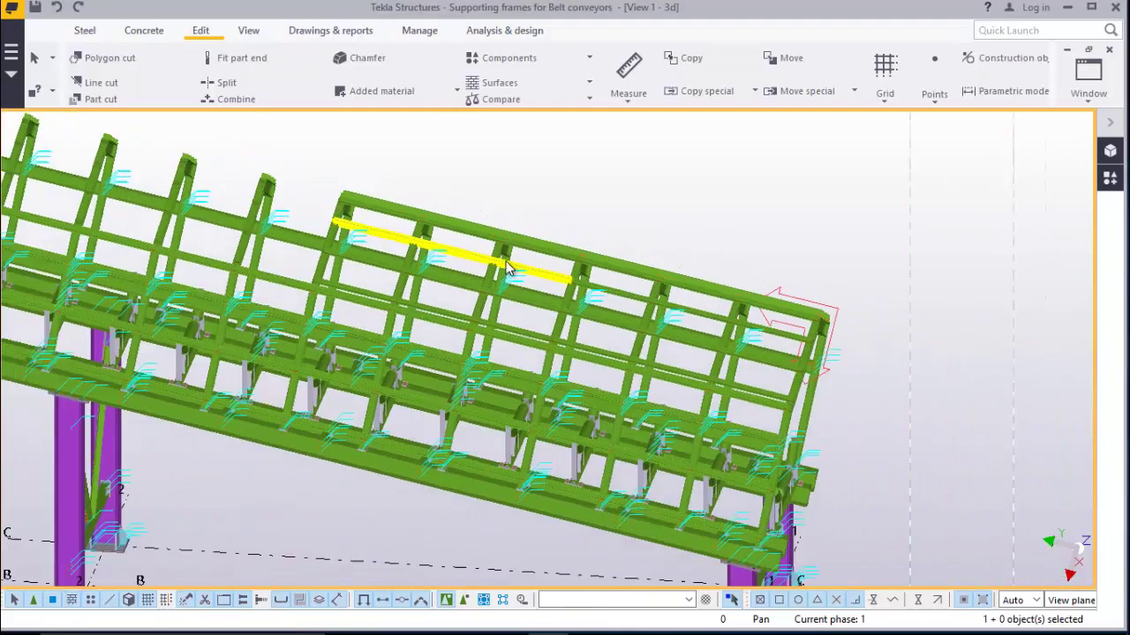
scroll(508, 270, "up", 10)
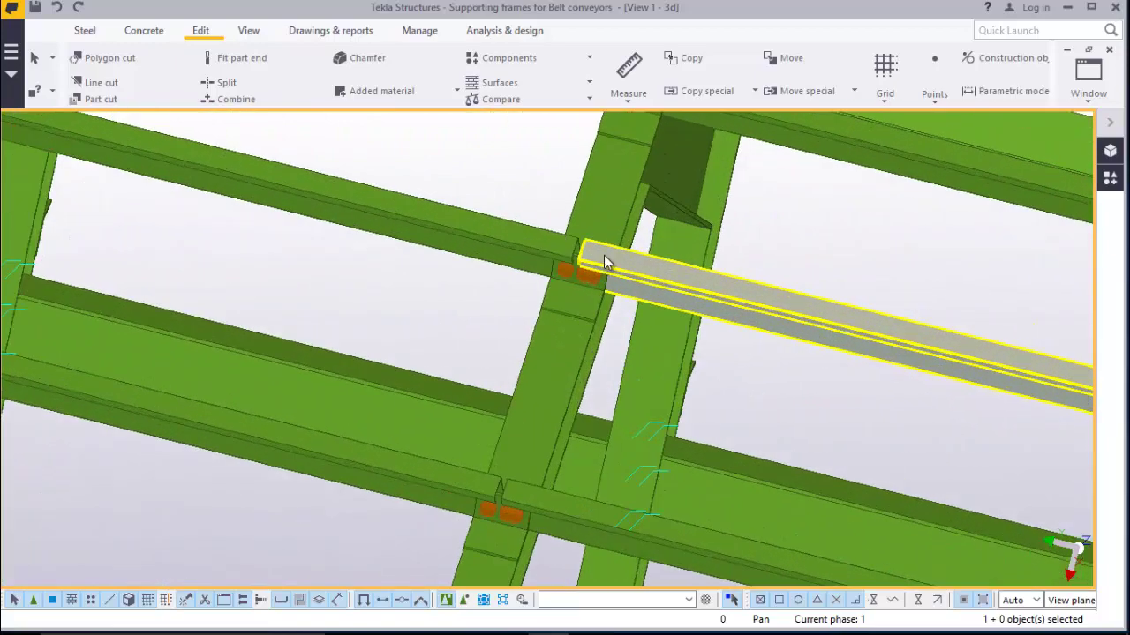
scroll(529, 267, "down", 6)
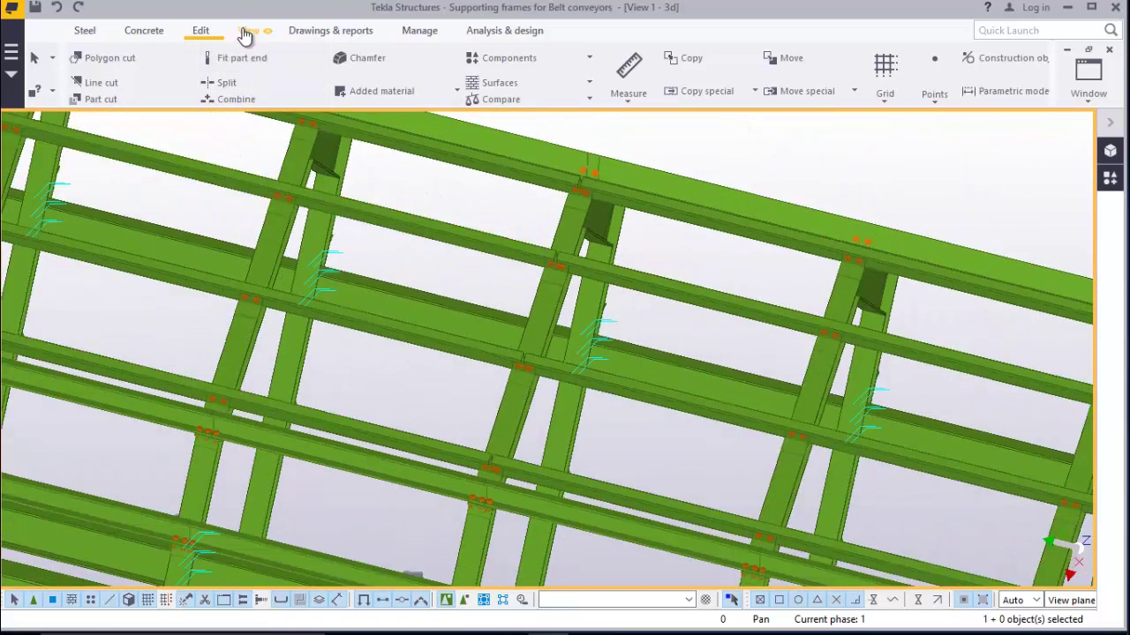
left_click(247, 36)
left_click(608, 87)
left_click(616, 115)
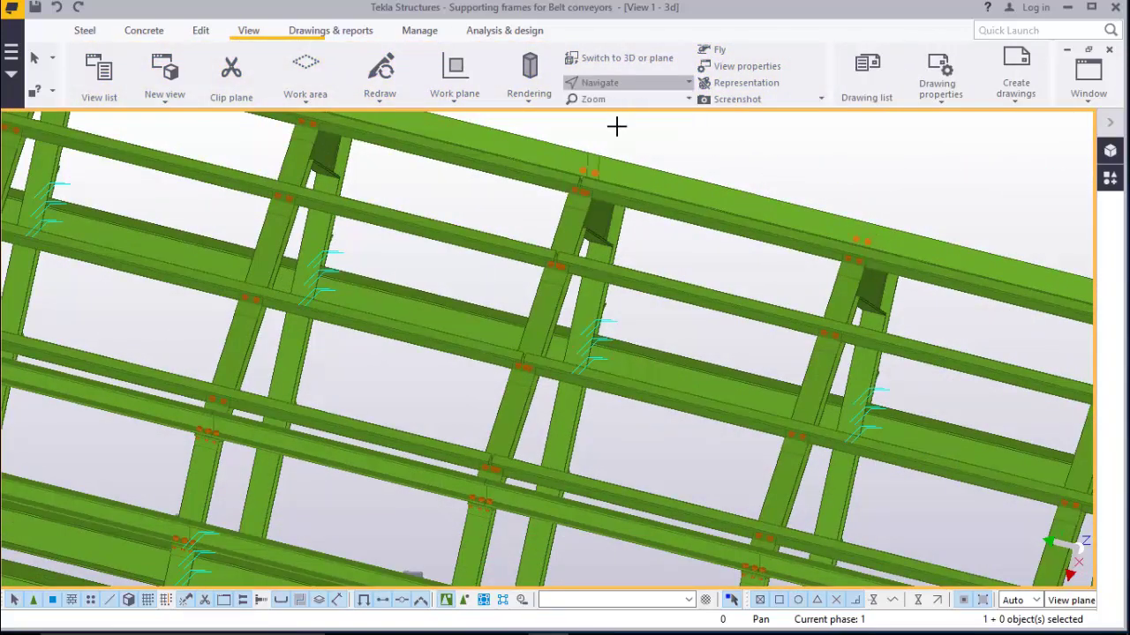
middle_click_drag(554, 281, 319, 192, "ctrl")
left_click_drag(320, 192, 396, 182)
scroll(643, 361, "up", 4)
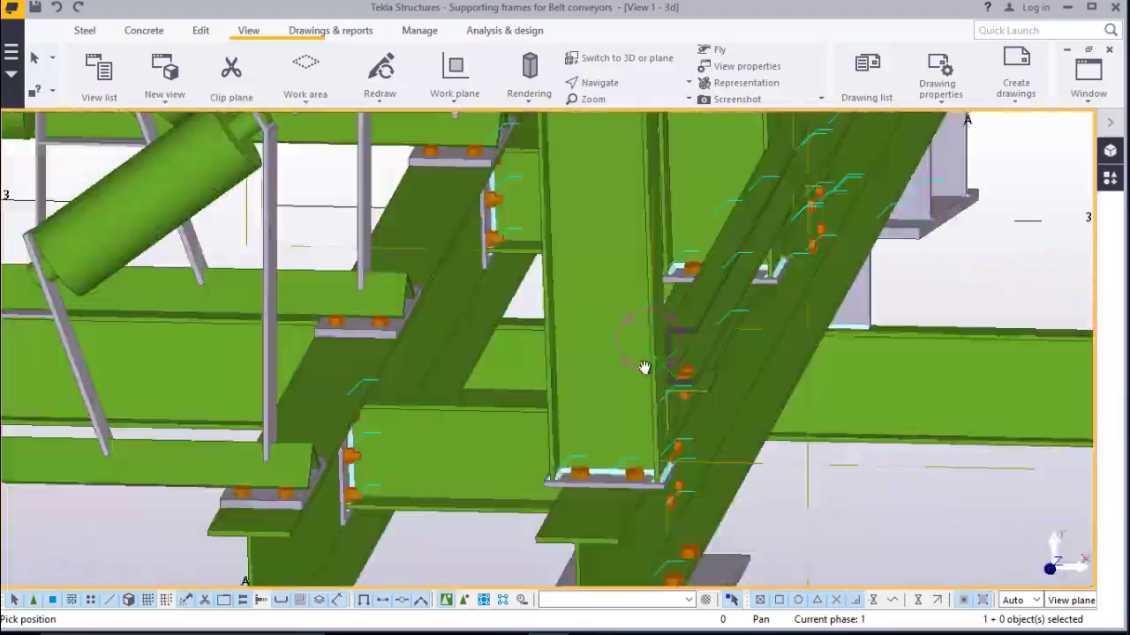
mouse_move(644, 365)
left_mouse_down()
mouse_move(666, 361)
mouse_move(640, 383)
left_mouse_up()
middle_click_drag(639, 382, 860, 268, "ctrl")
right_click(855, 258)
left_click(897, 263)
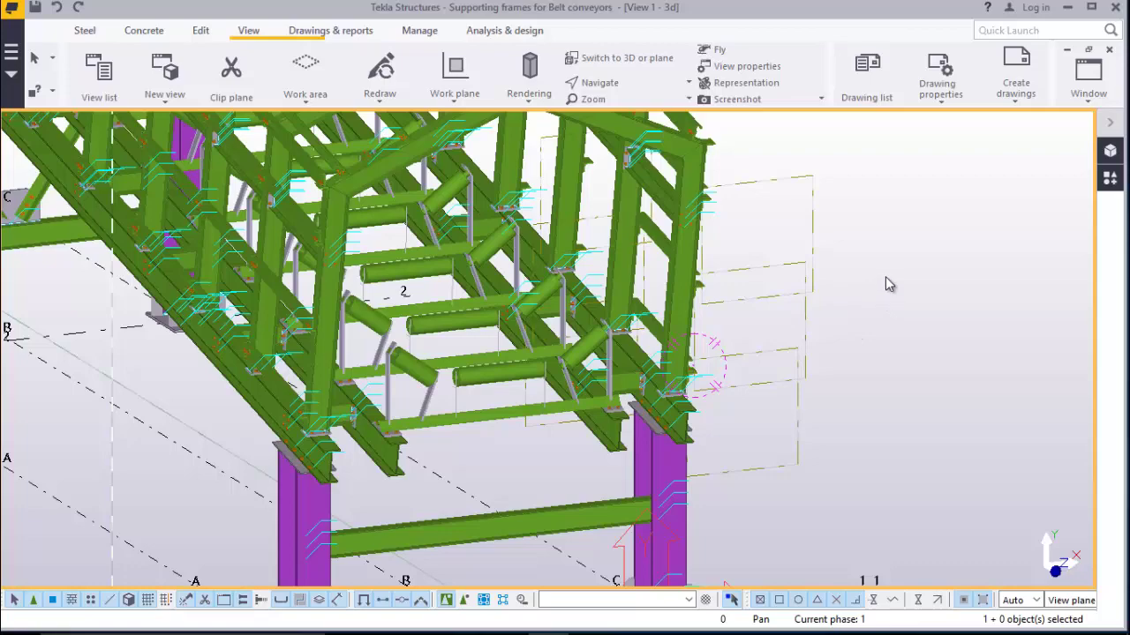
scroll(671, 429, "down", 2)
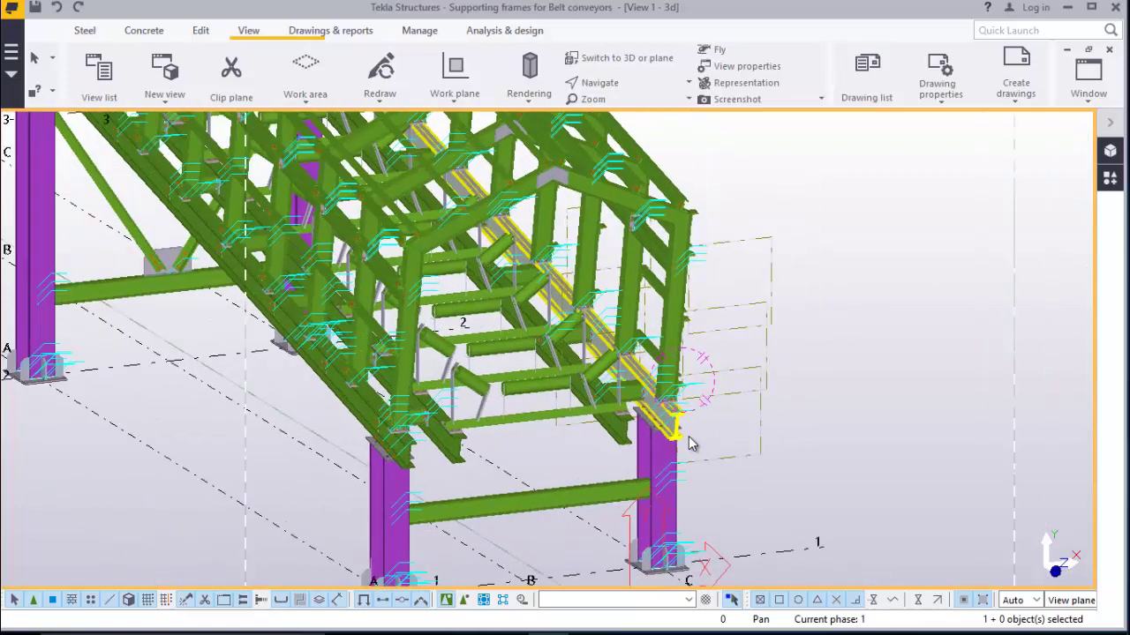
scroll(491, 241, "up", 3)
right_click(846, 175)
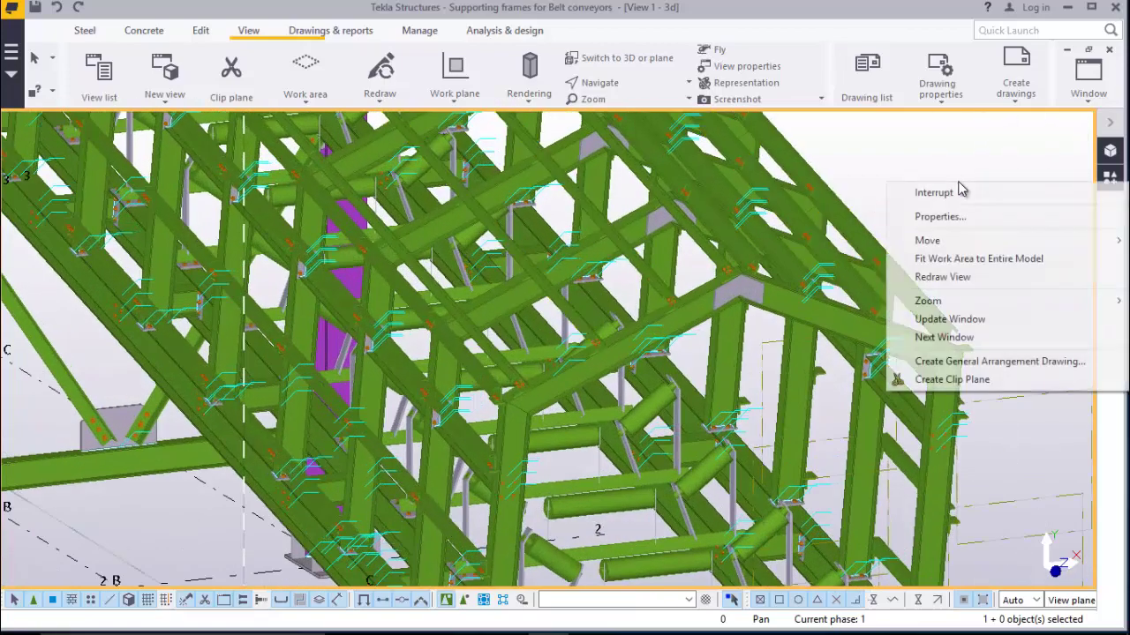
left_click(630, 618)
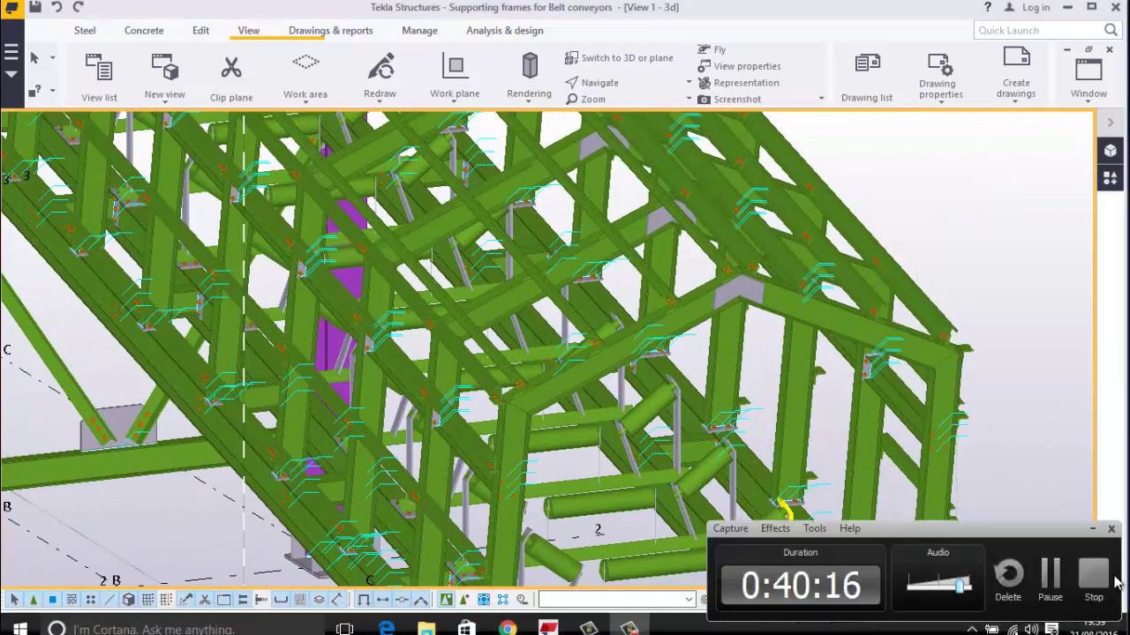